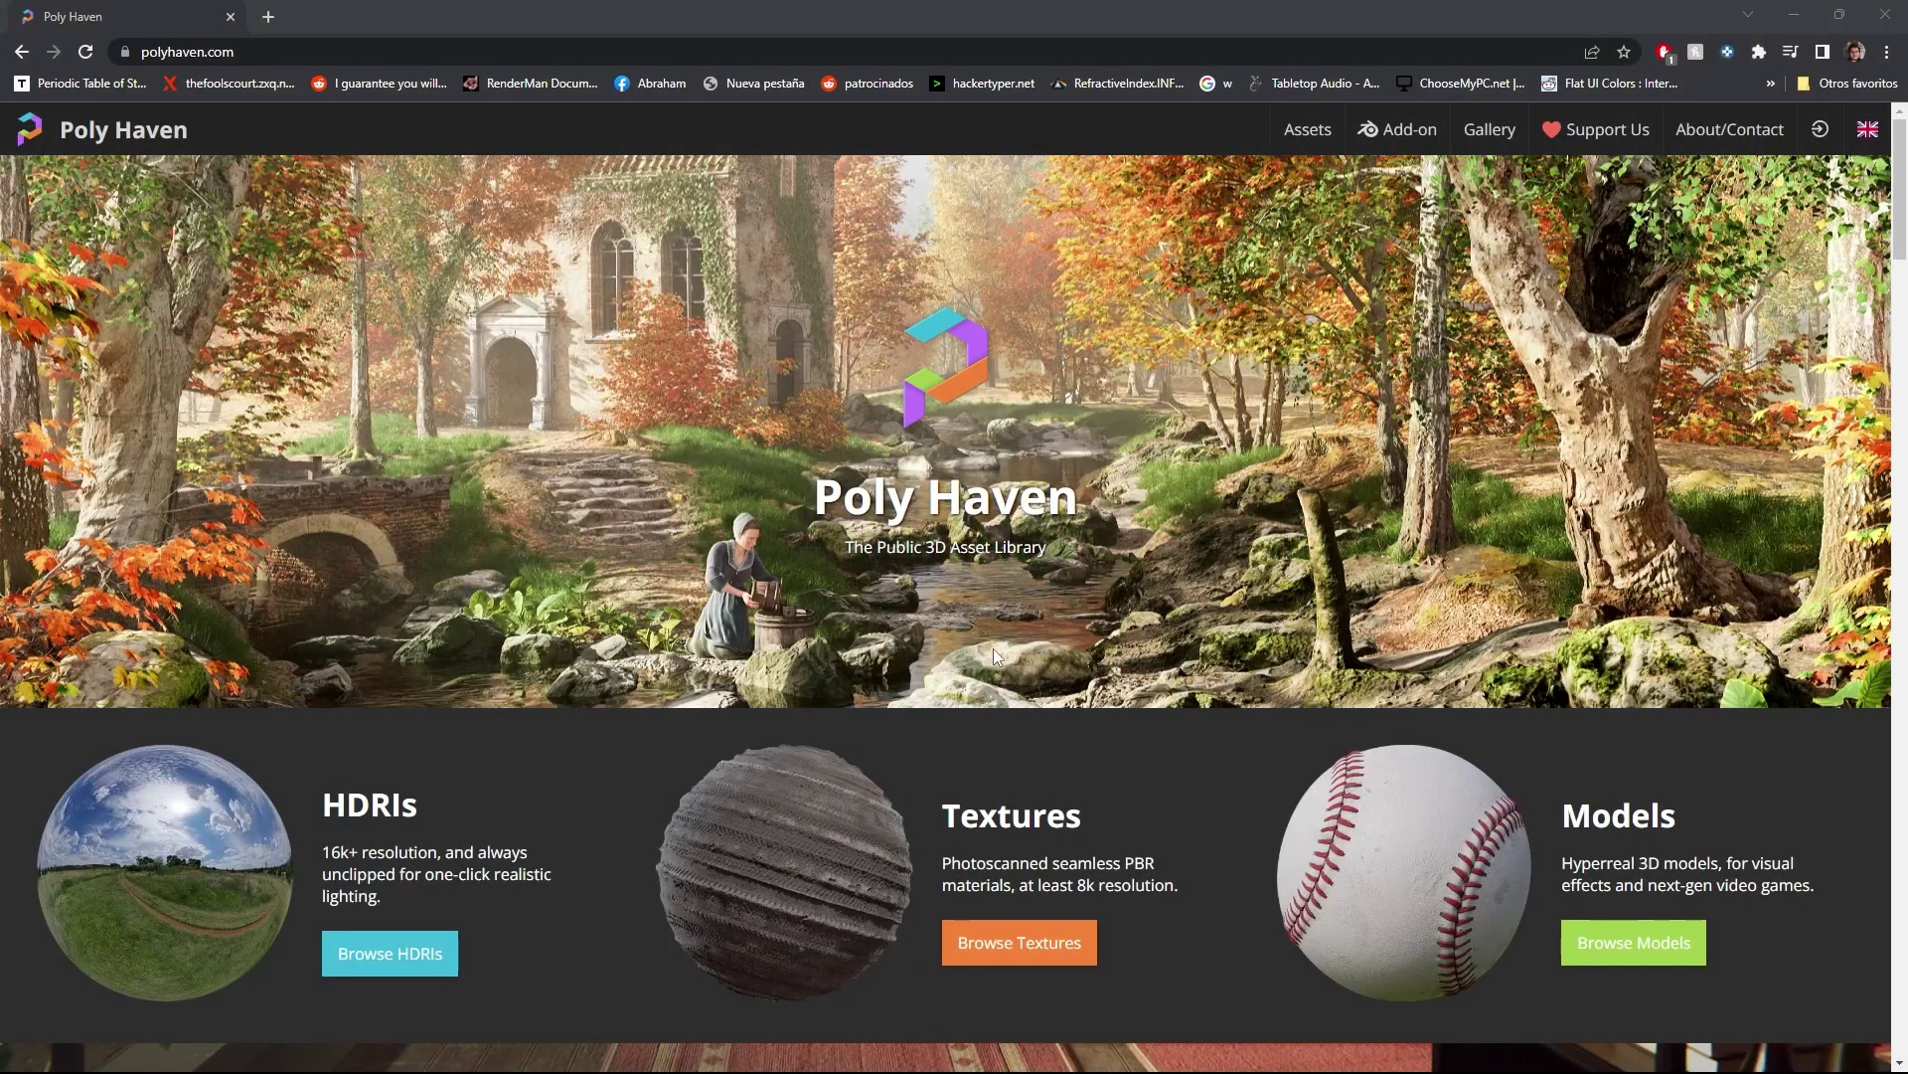
# Step: Browse the Poly Haven HDRI collection and download Christmas Photo Studio 07 as a 4K EXR
pyautogui.scroll(-3, 997, 656)
pyautogui.click(298, 546)
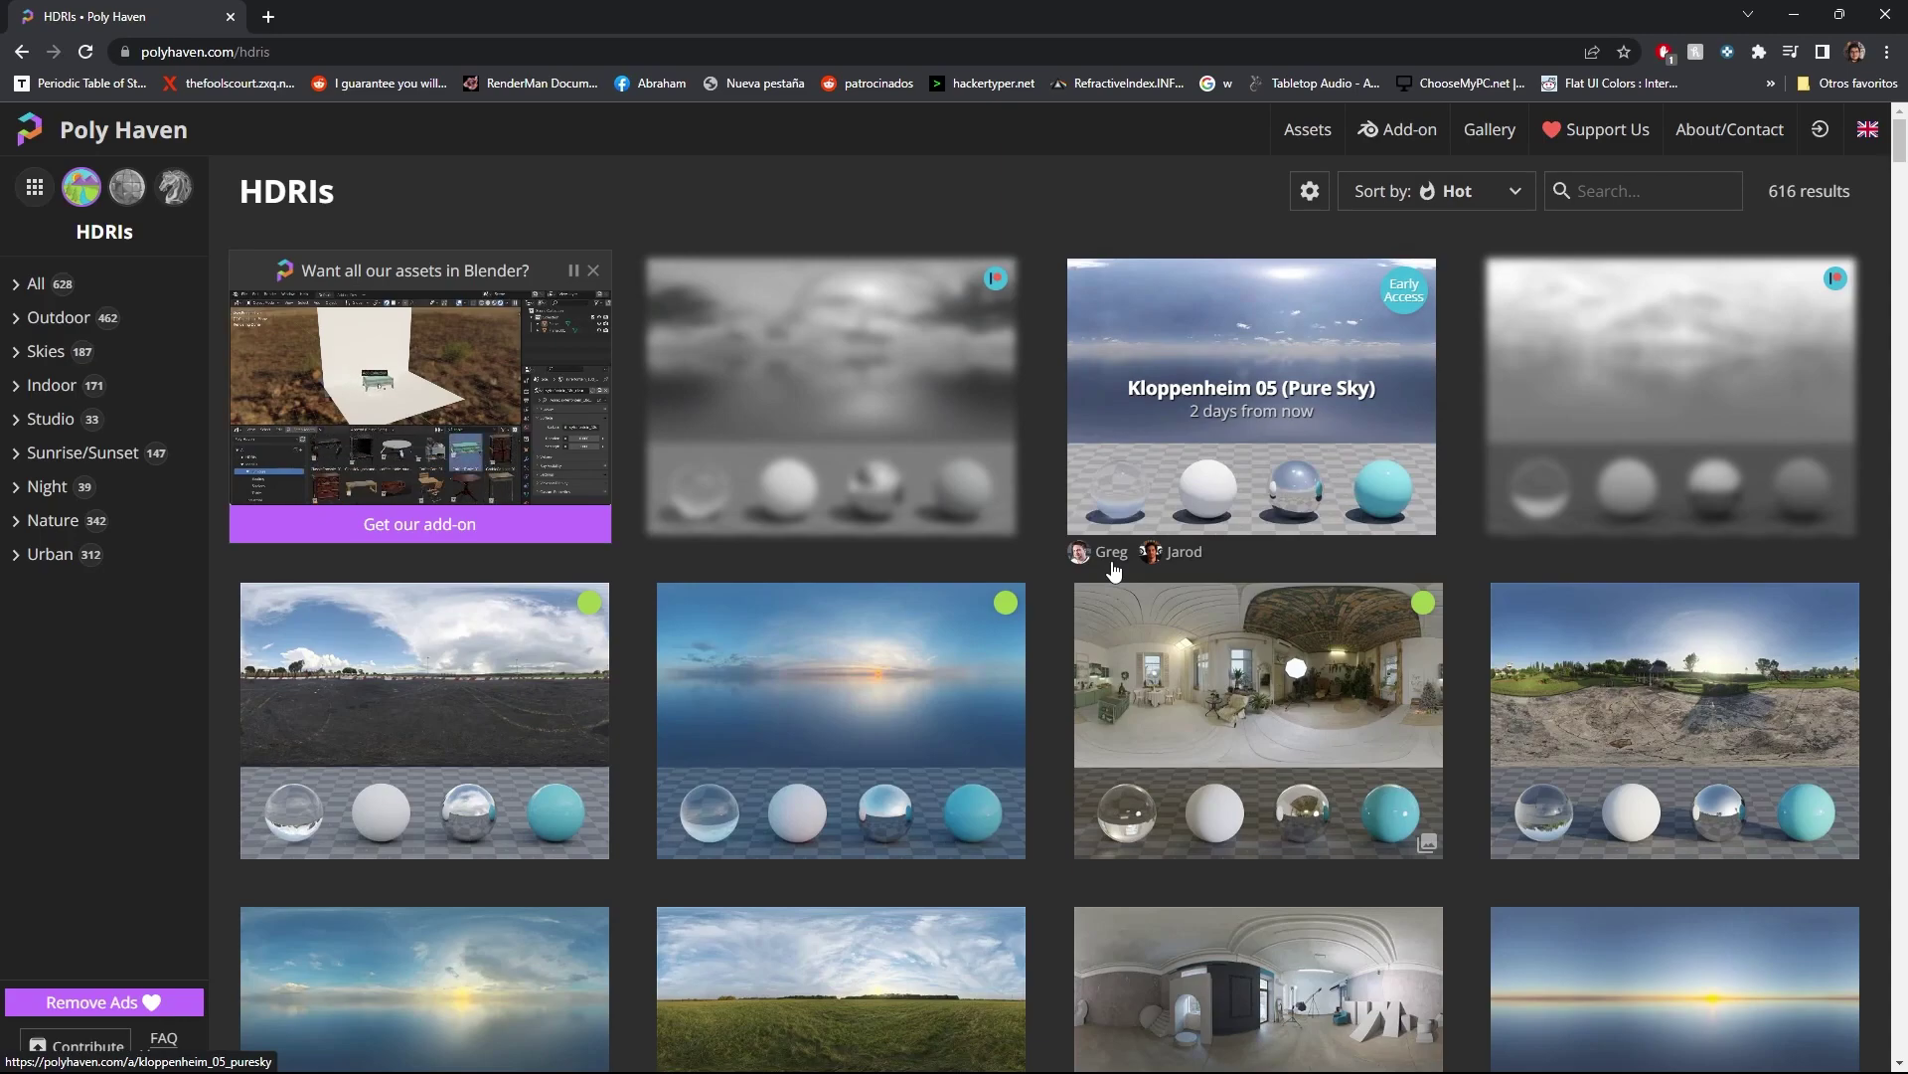
pyautogui.scroll(-3, 1106, 656)
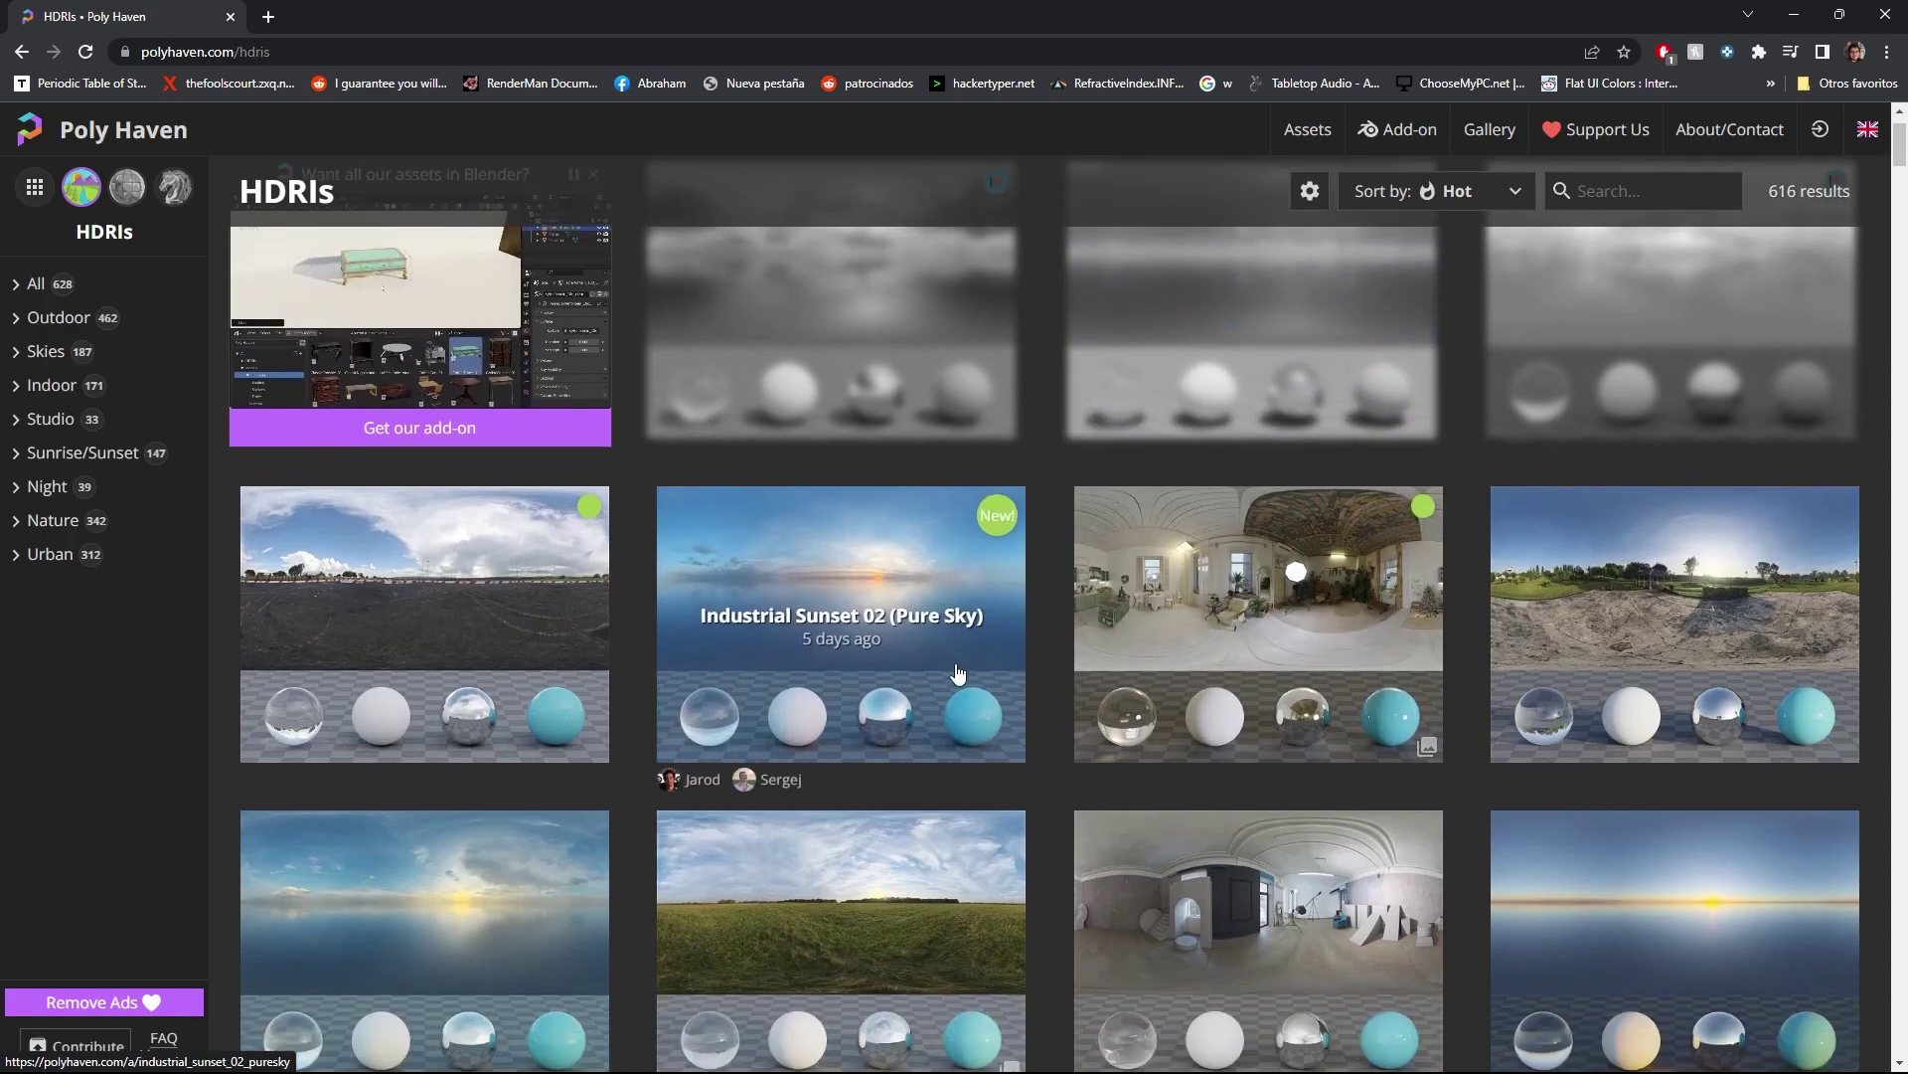
pyautogui.scroll(3, 1101, 710)
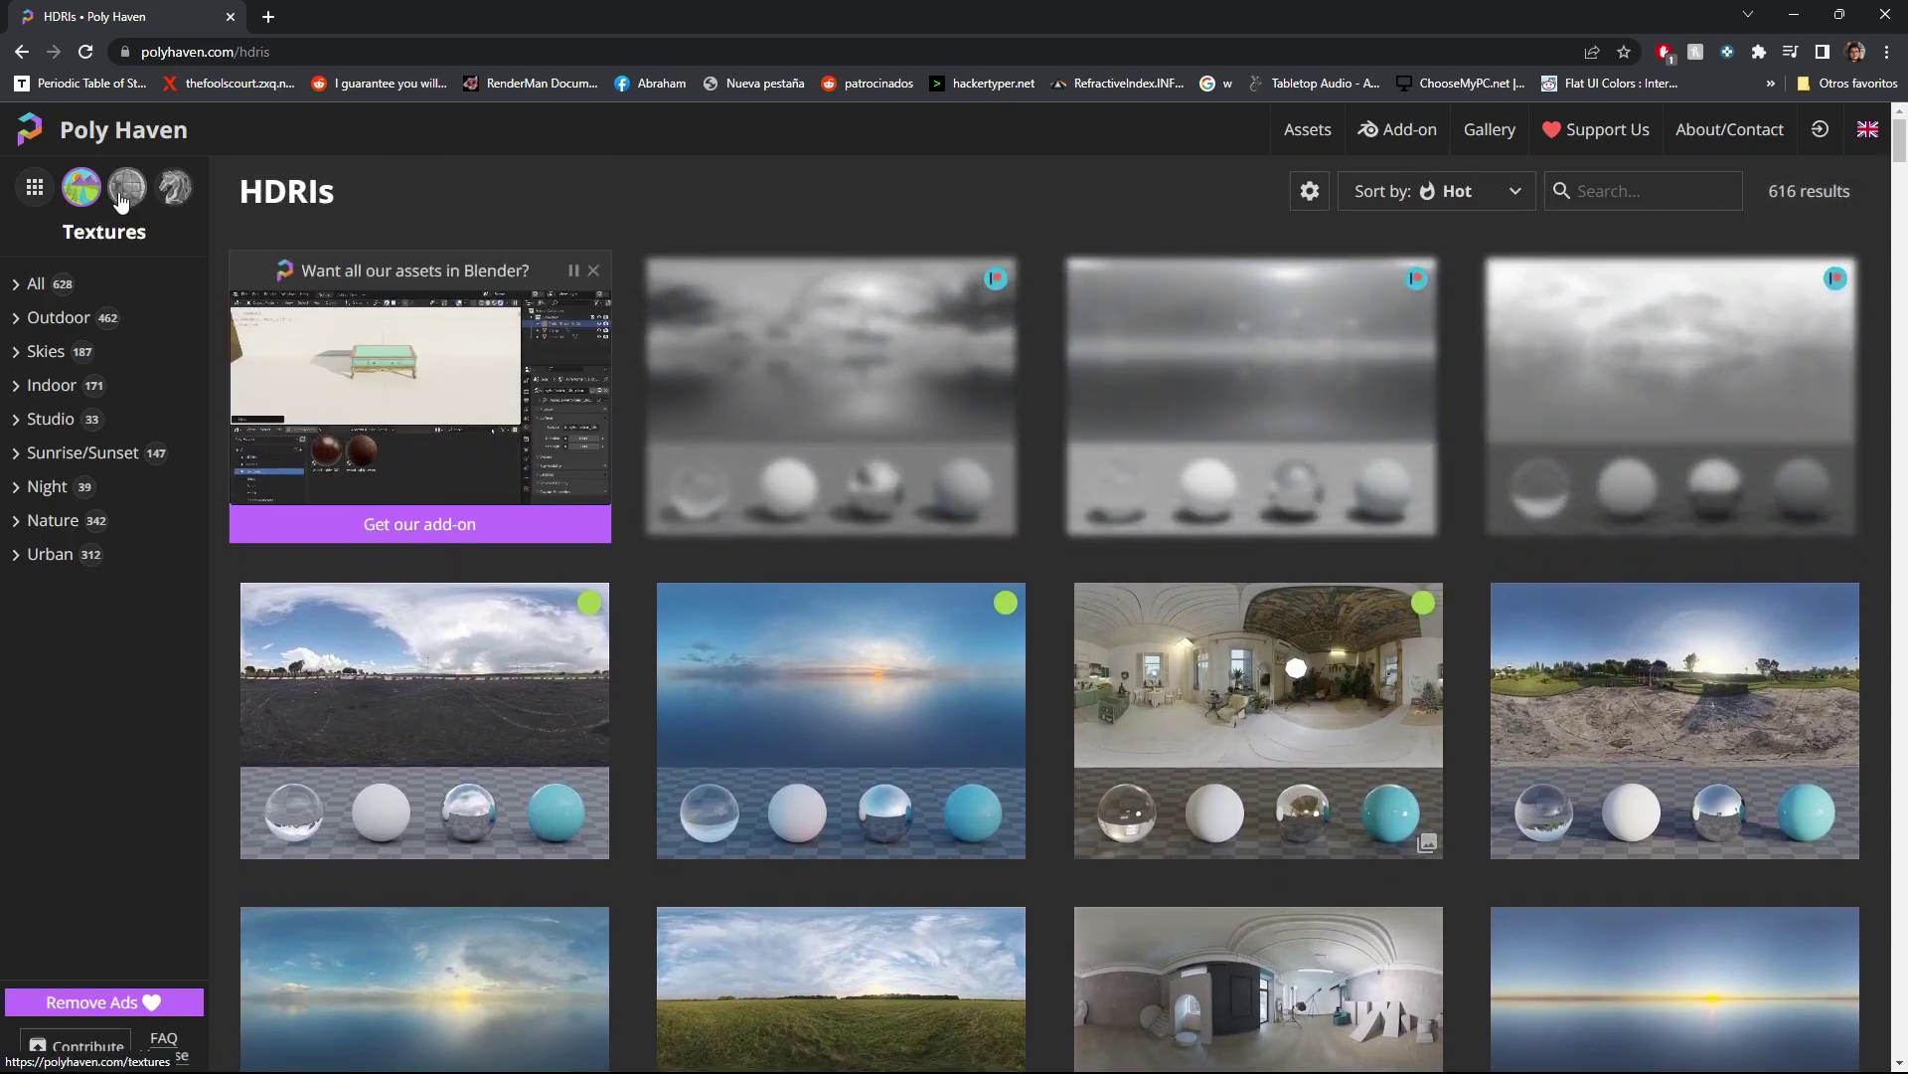
pyautogui.scroll(-3, 1092, 484)
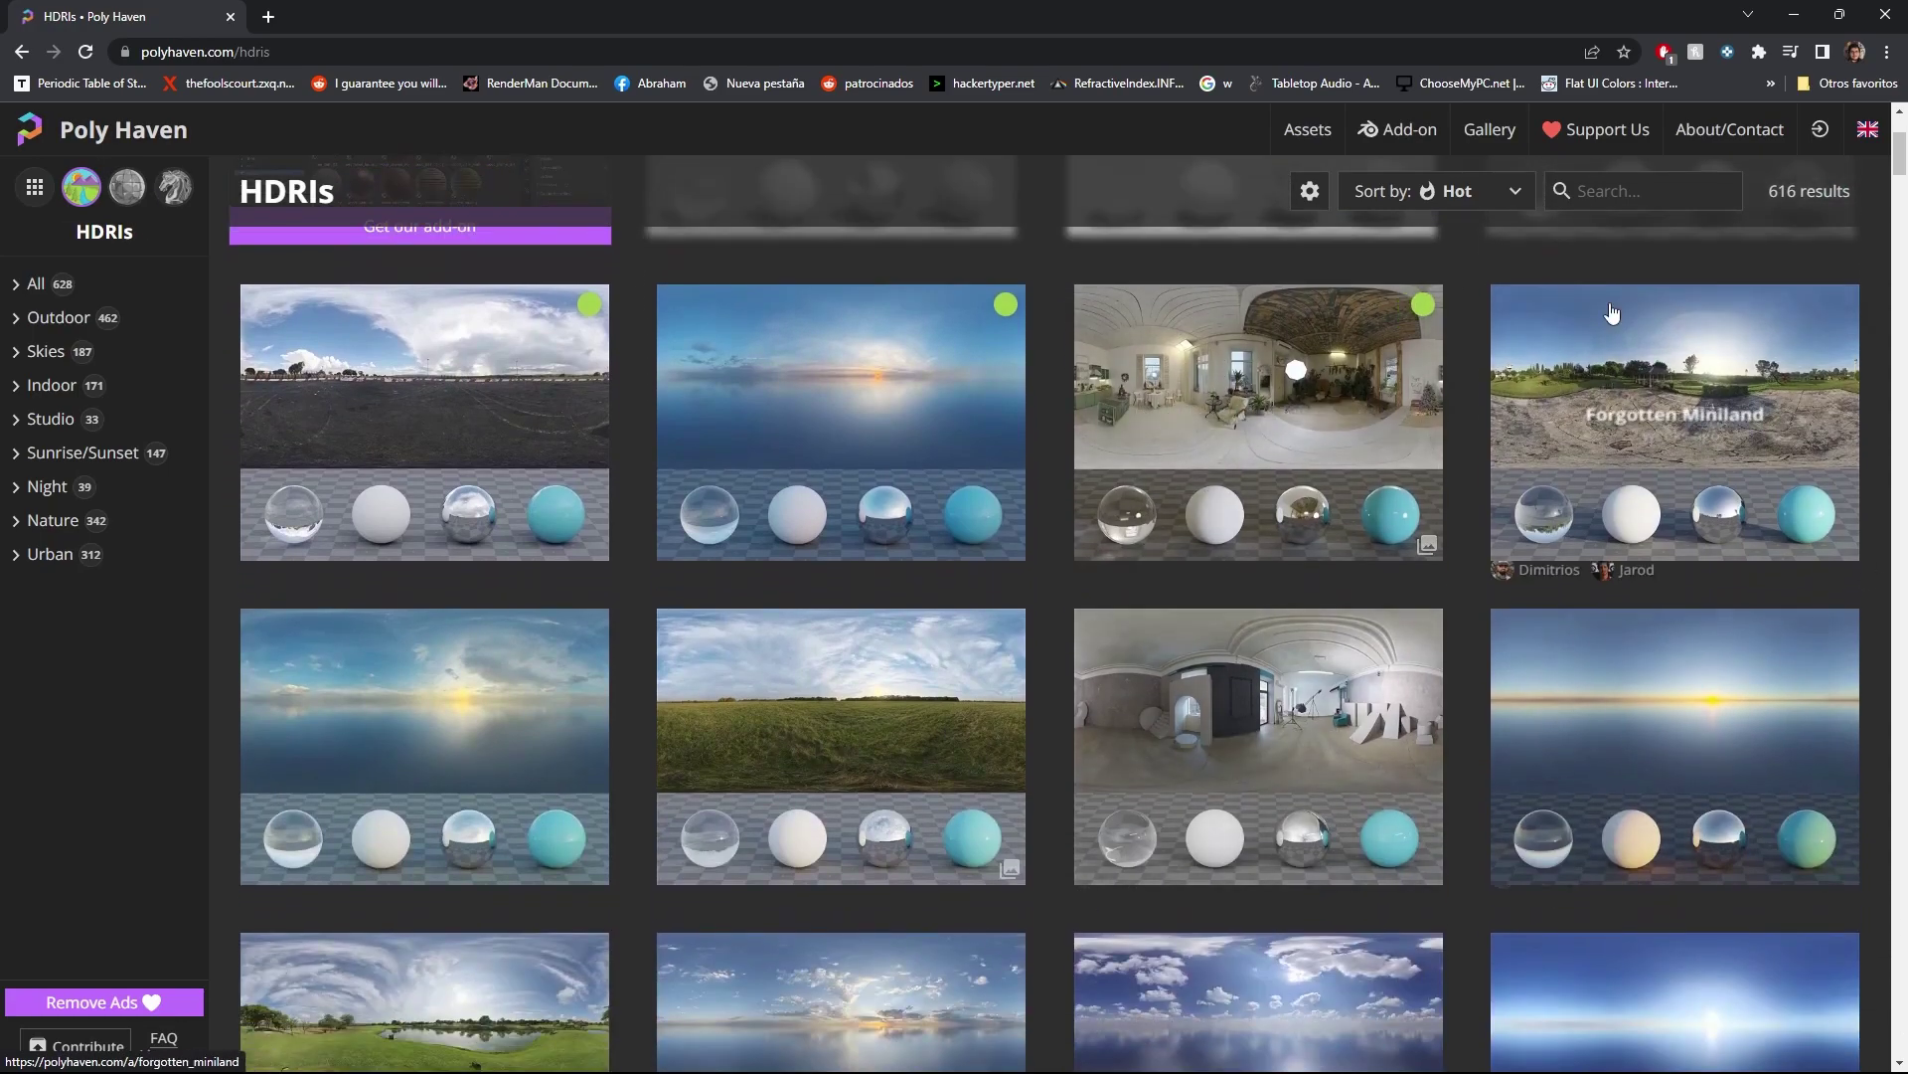
pyautogui.scroll(-3, 1143, 586)
pyautogui.scroll(6, 1183, 626)
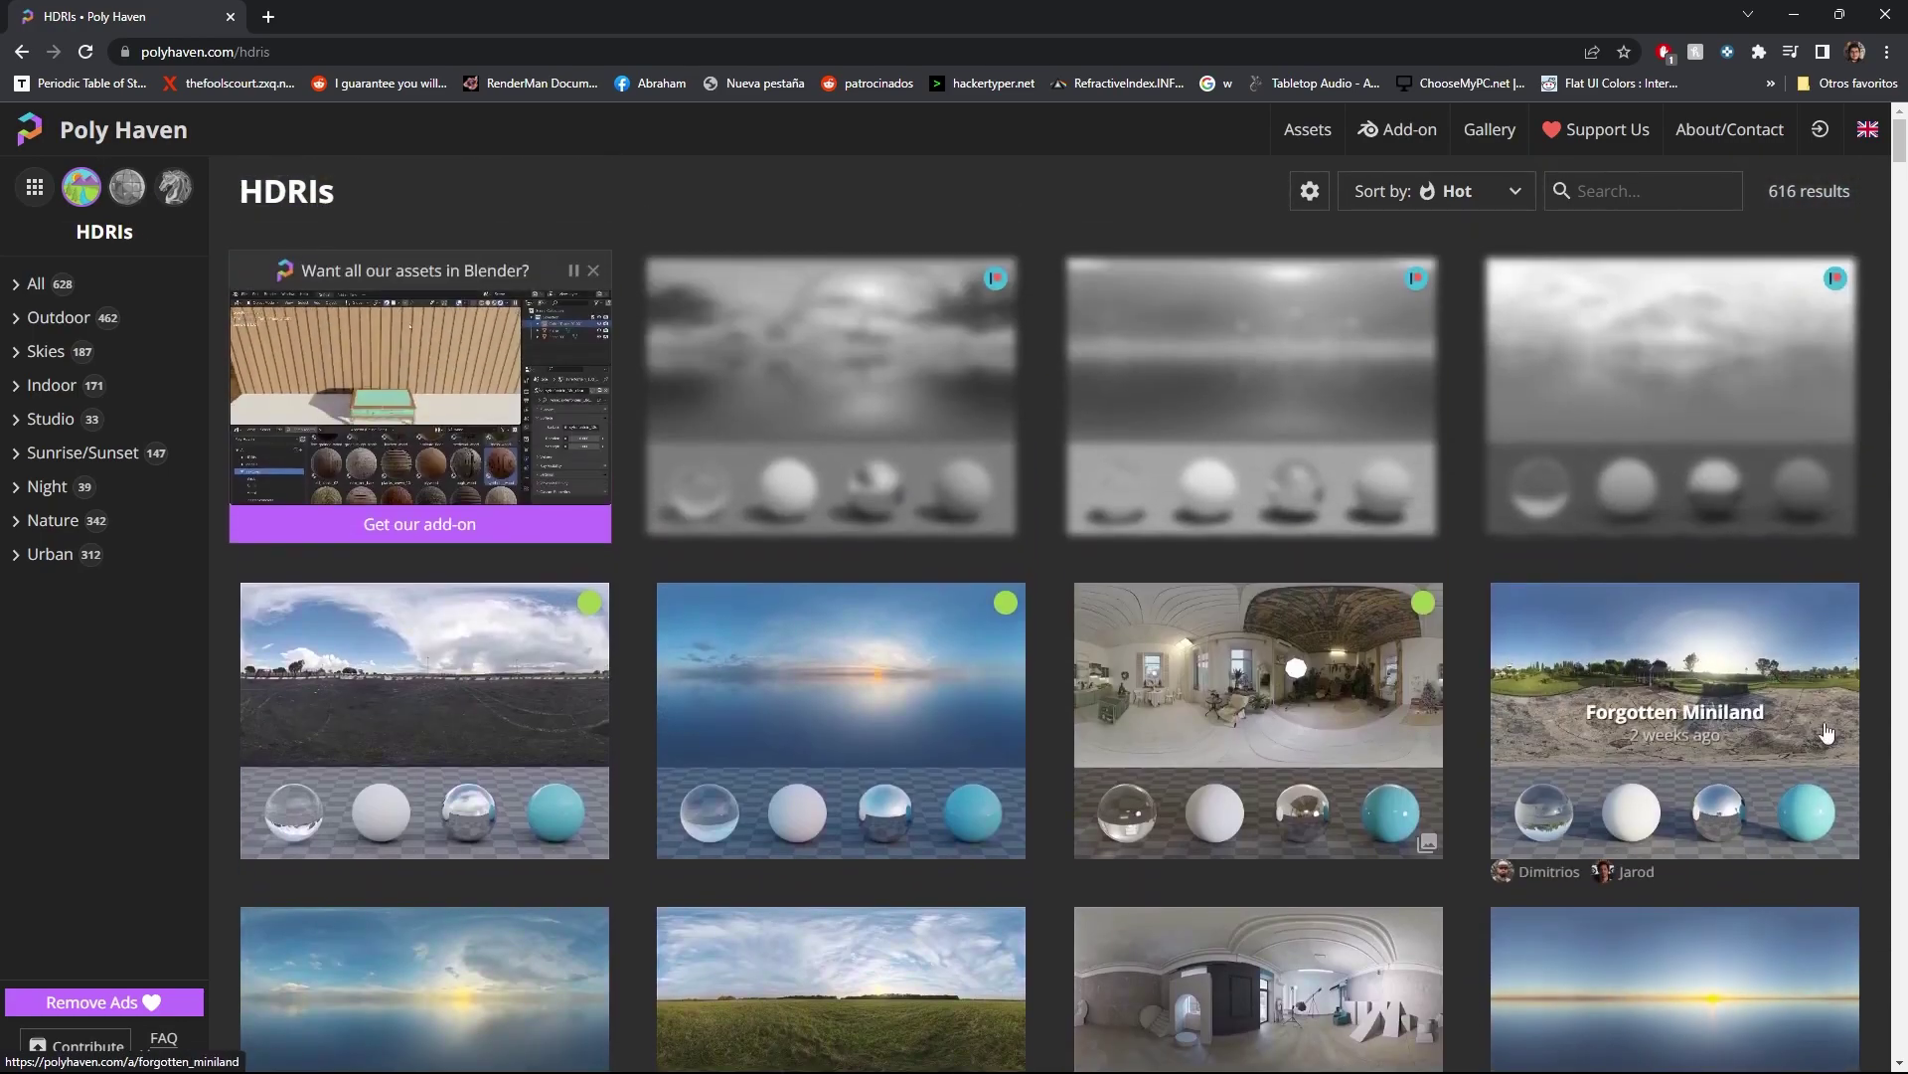
pyautogui.click(1321, 689)
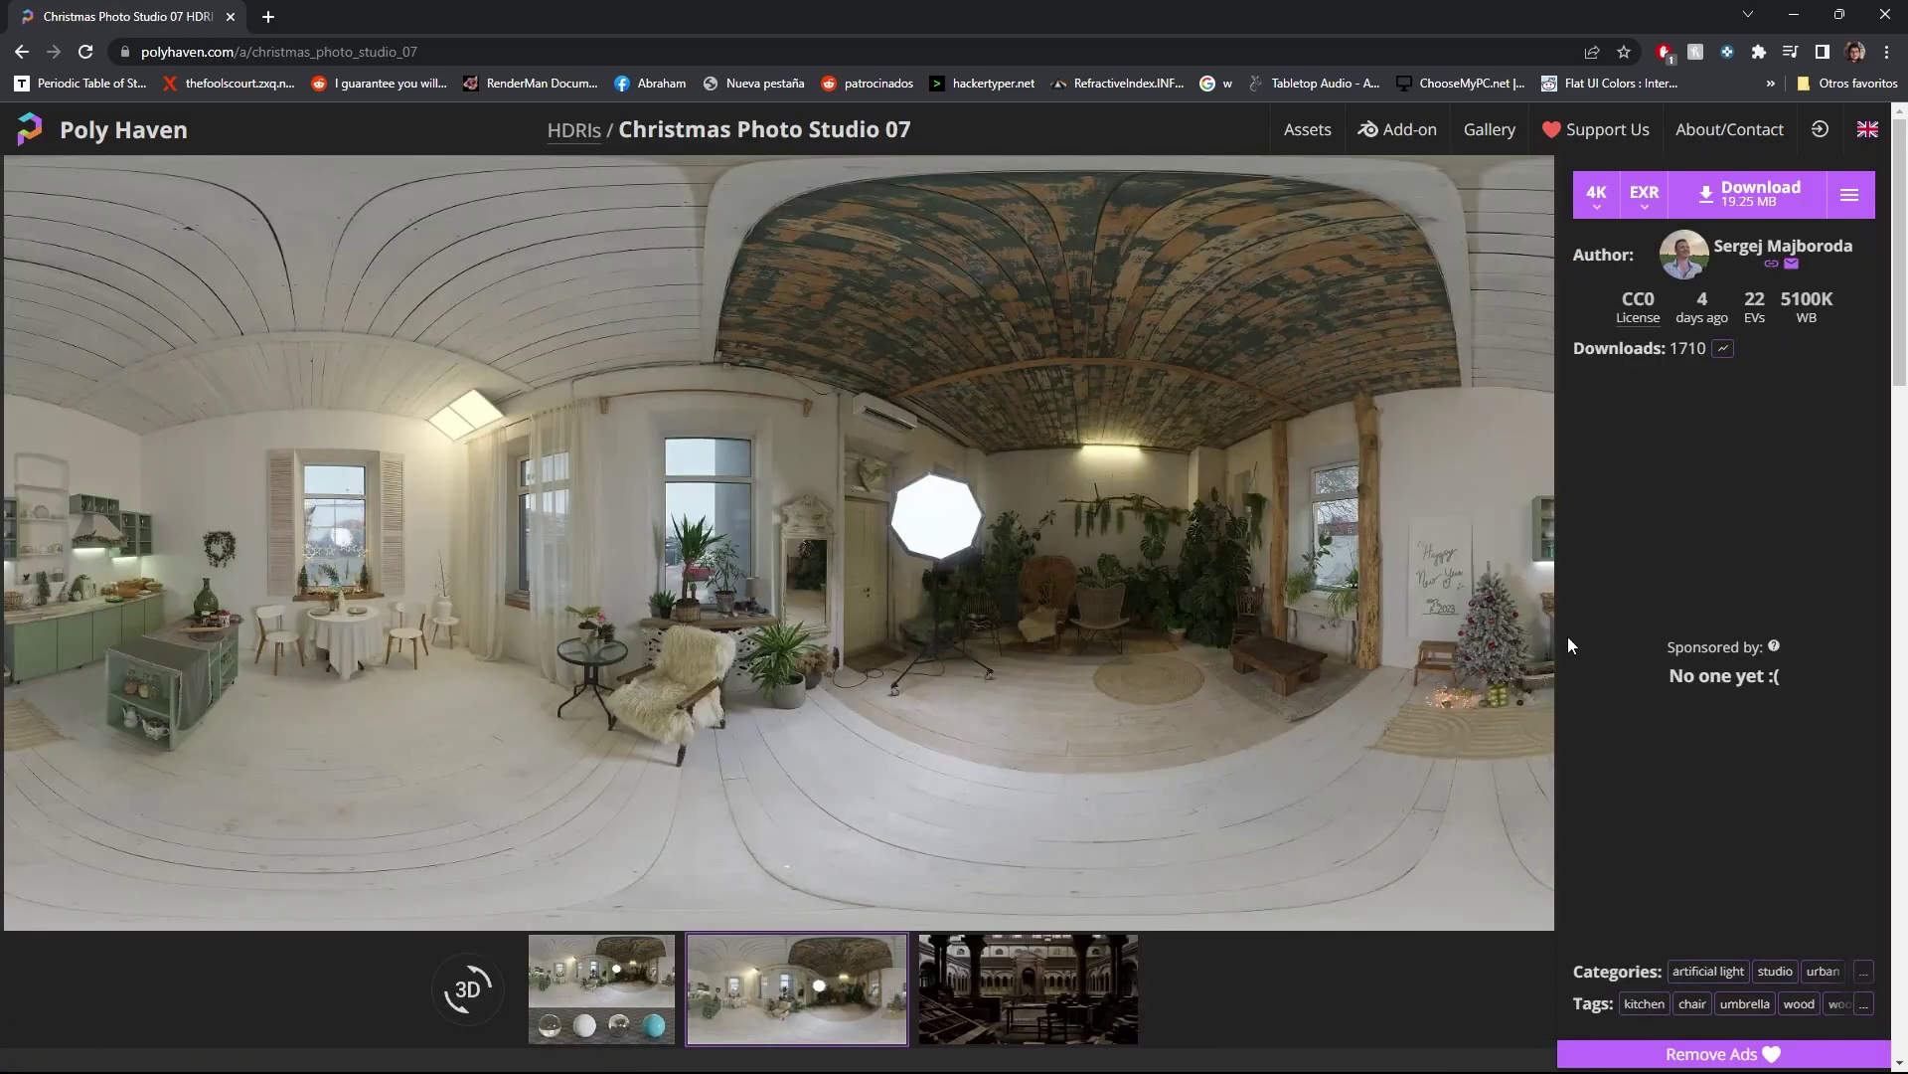
pyautogui.click(1749, 194)
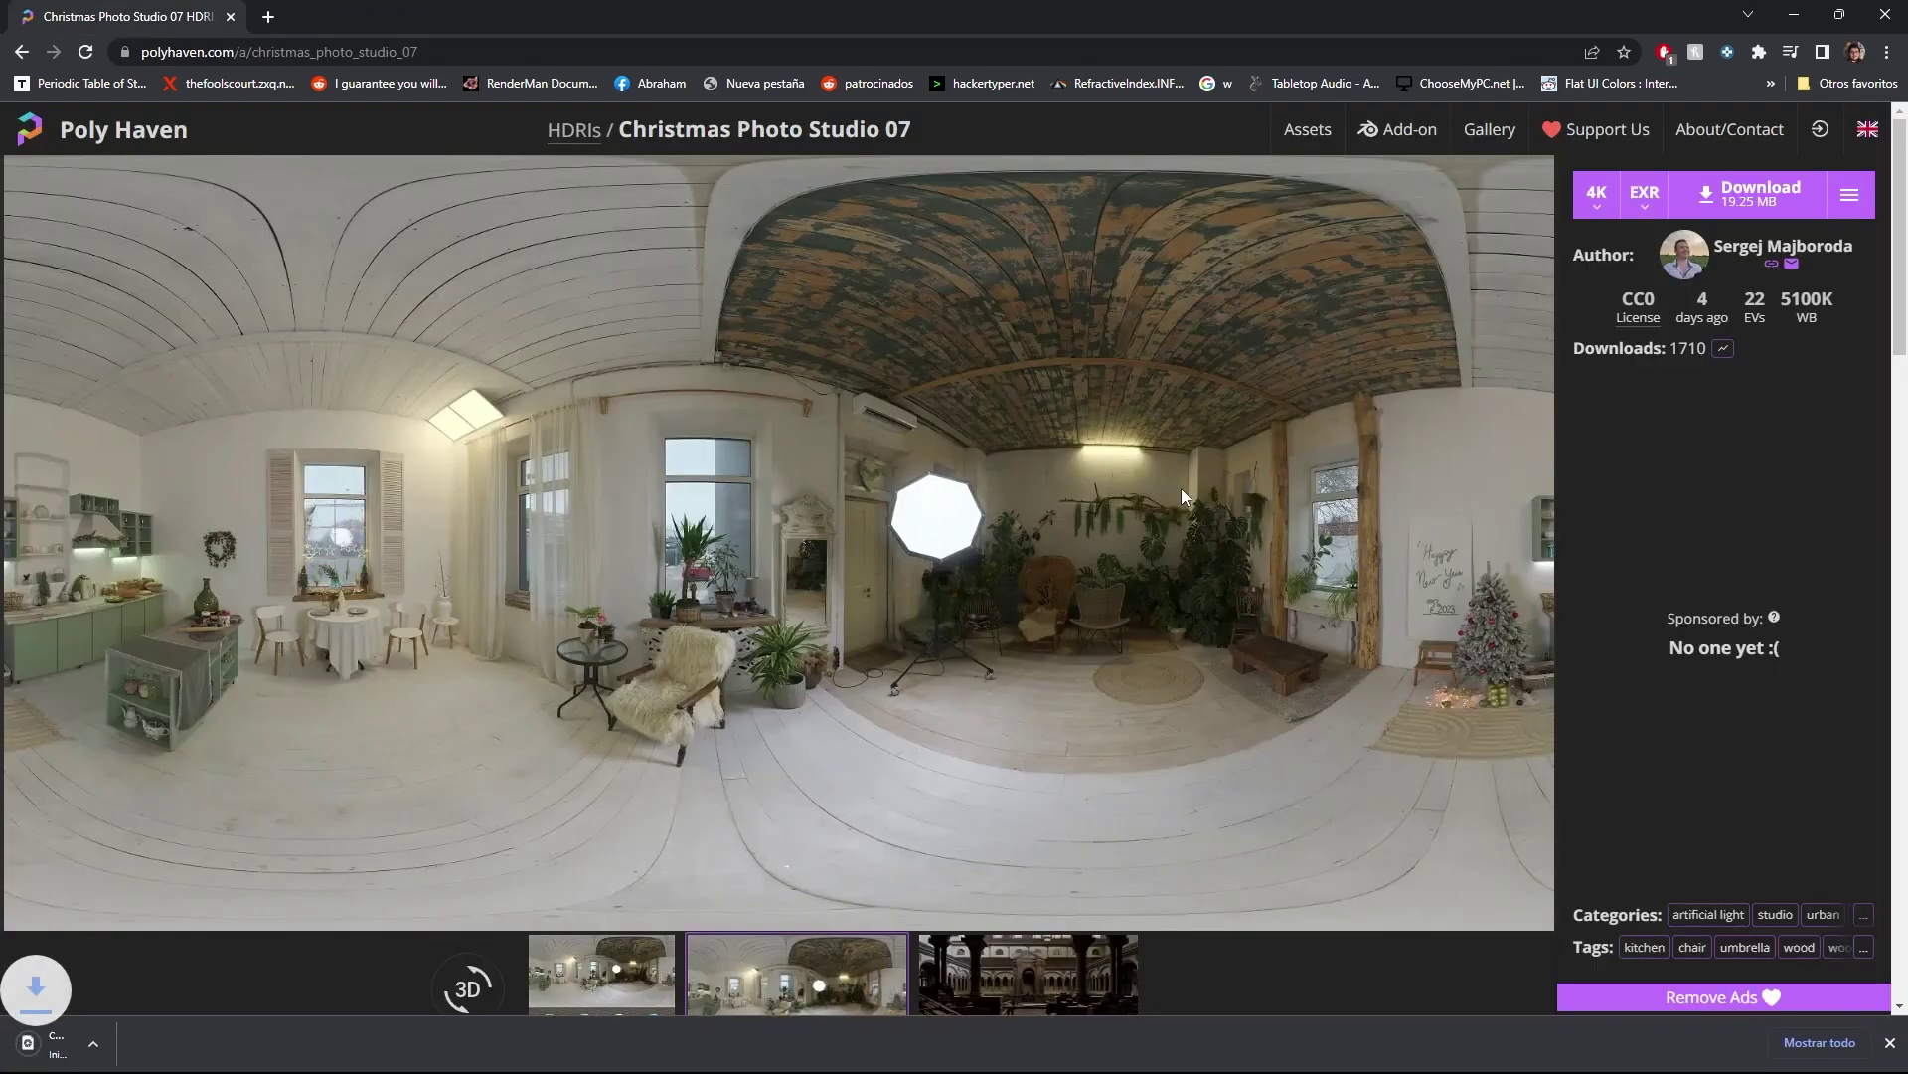
# Step: Locate the downloaded EXR in its folder and copy it into the sourceimages folder of ProjectGuardian inside NT_MechLion
pyautogui.click(212, 1043)
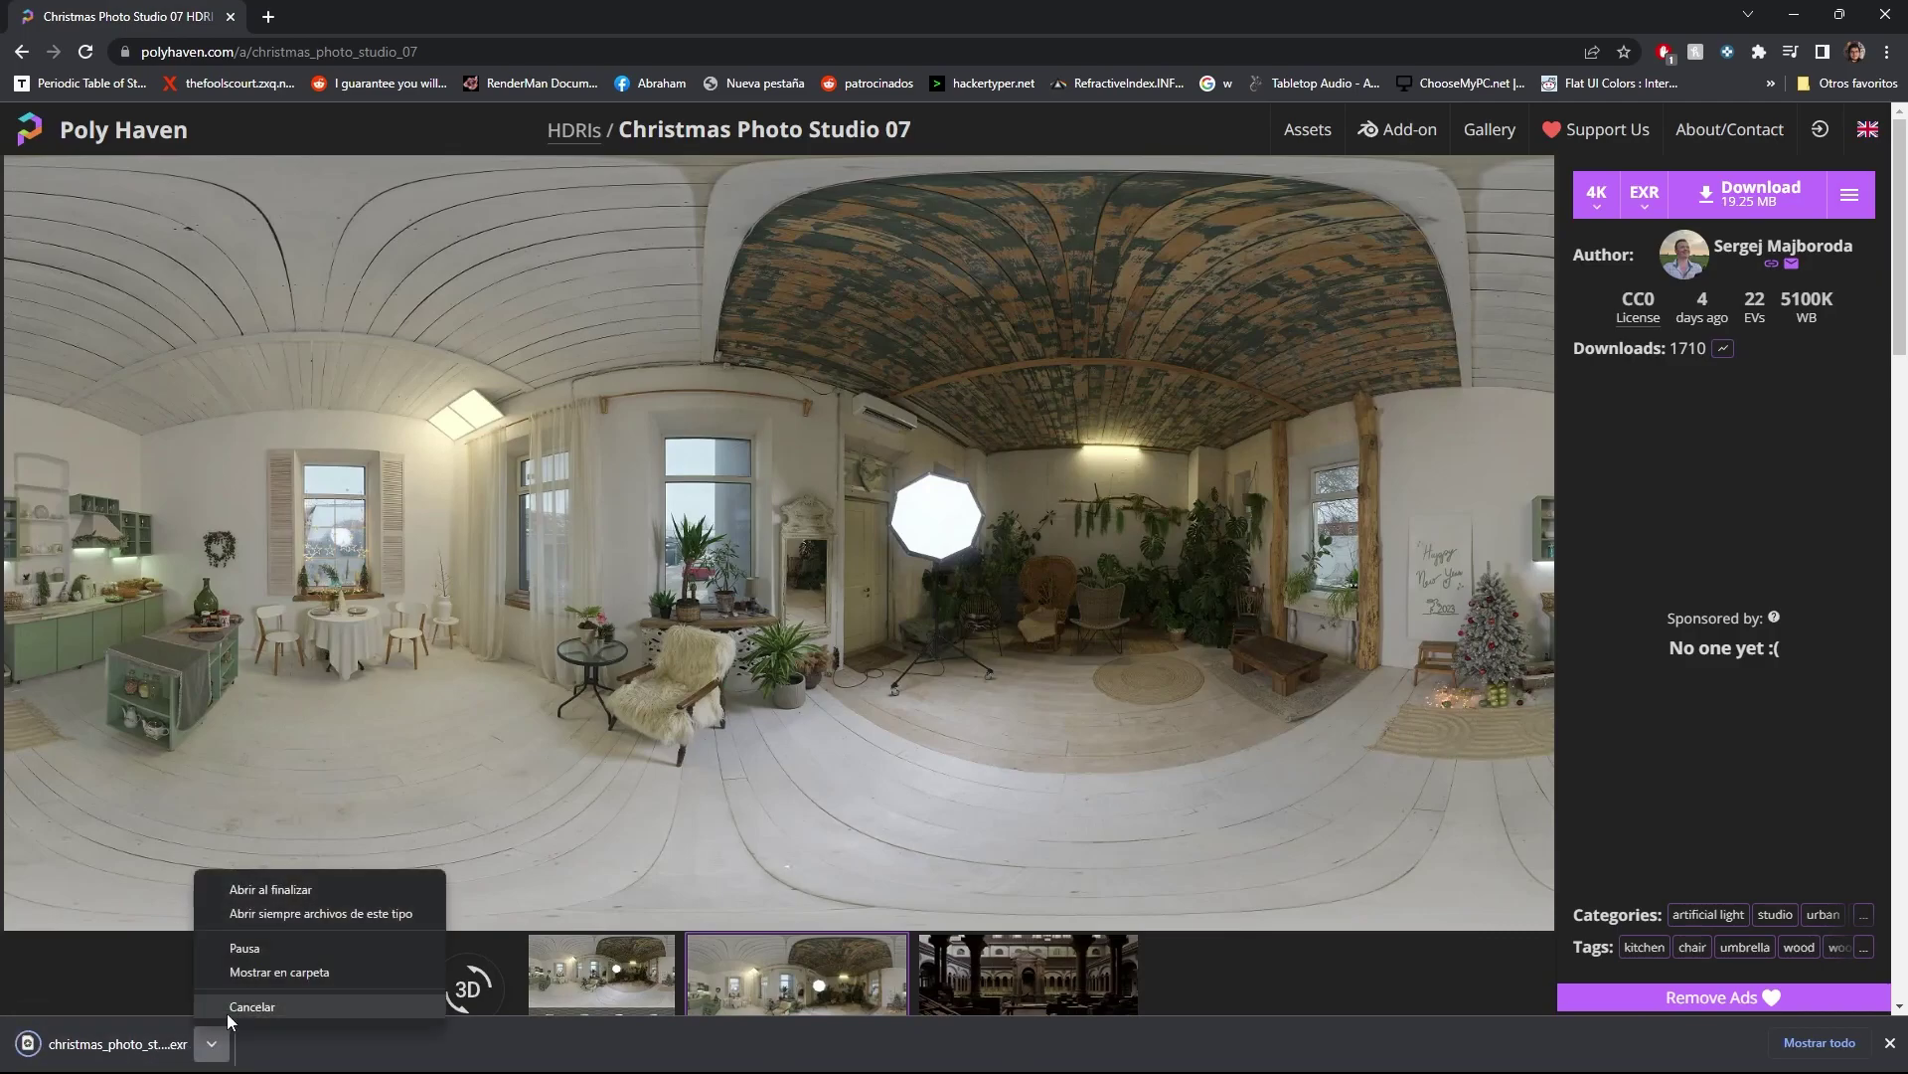
pyautogui.click(298, 972)
pyautogui.moveTo(898, 207); pyautogui.dragTo(1371, 371)
pyautogui.moveTo(1213, 395); pyautogui.dragTo(1907, 451)
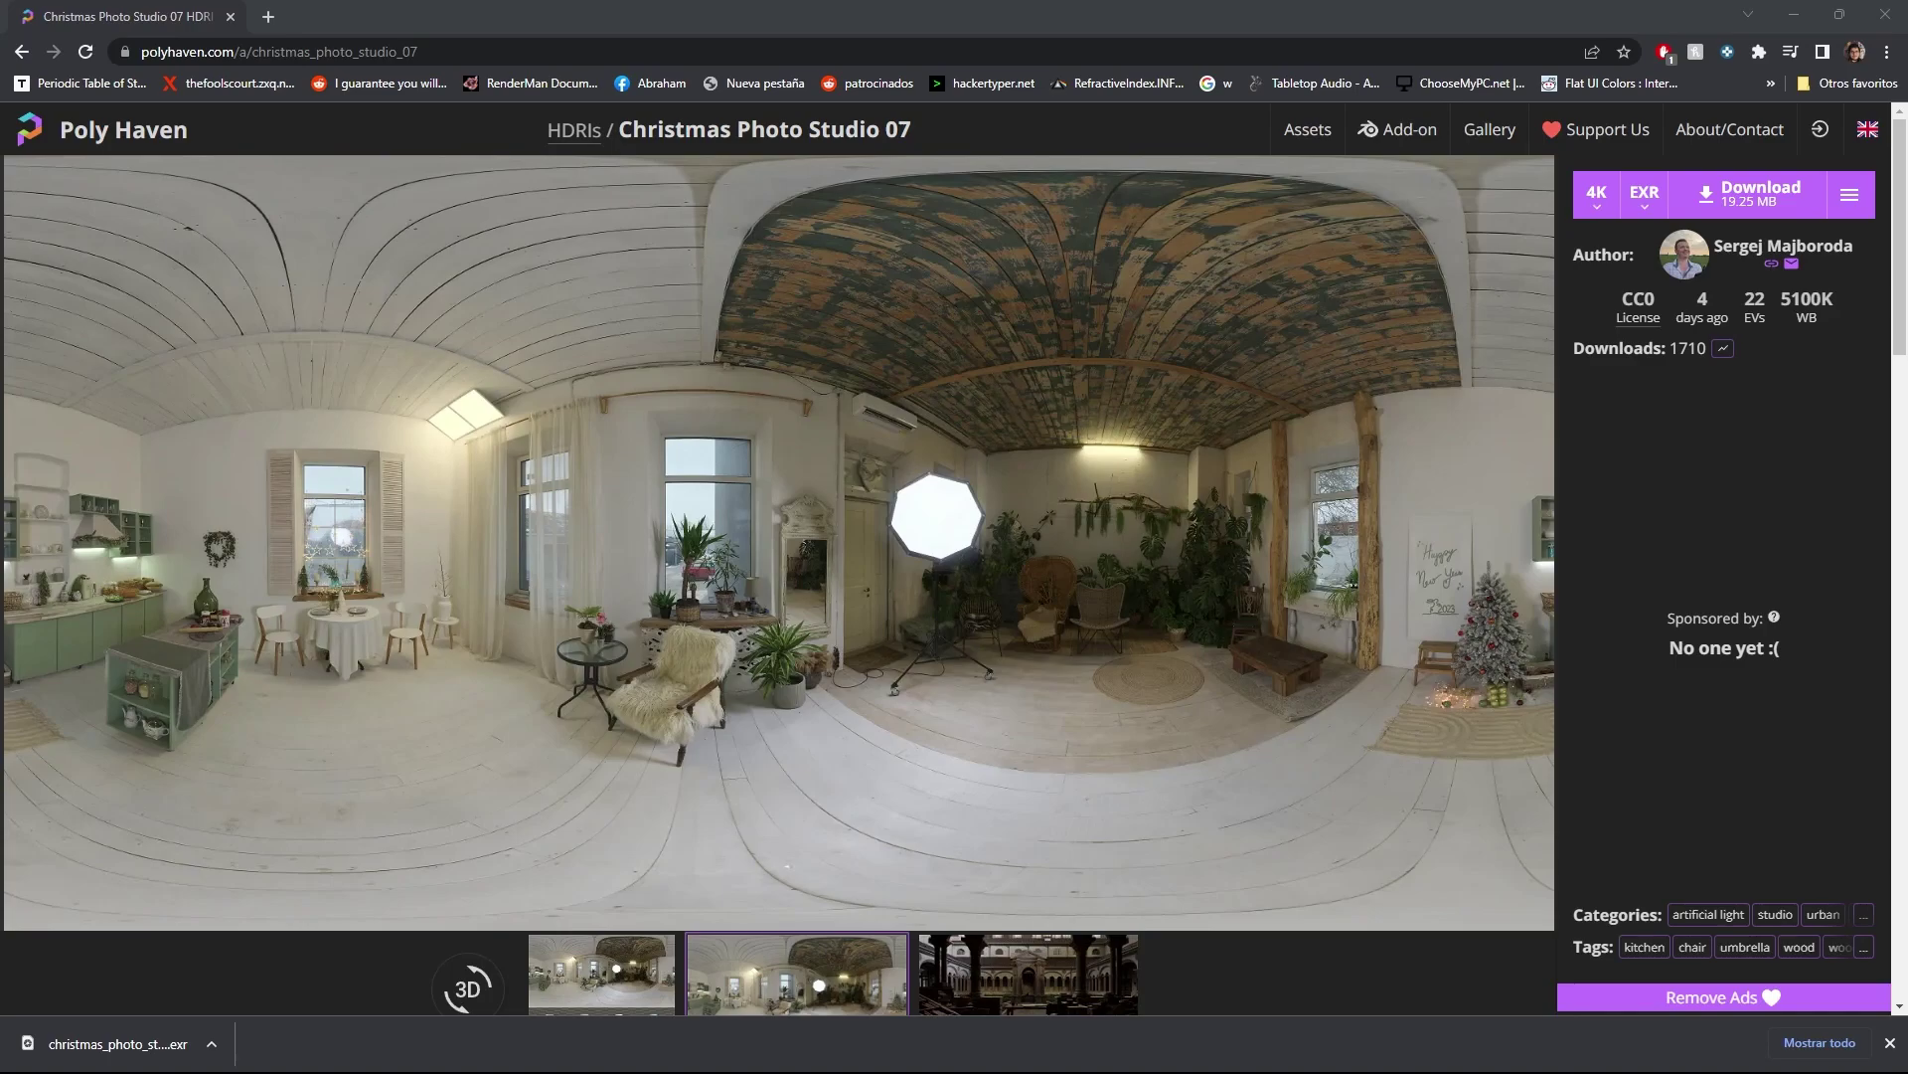
pyautogui.moveTo(1907, 383); pyautogui.dragTo(1213, 286)
pyautogui.doubleClick(1213, 477)
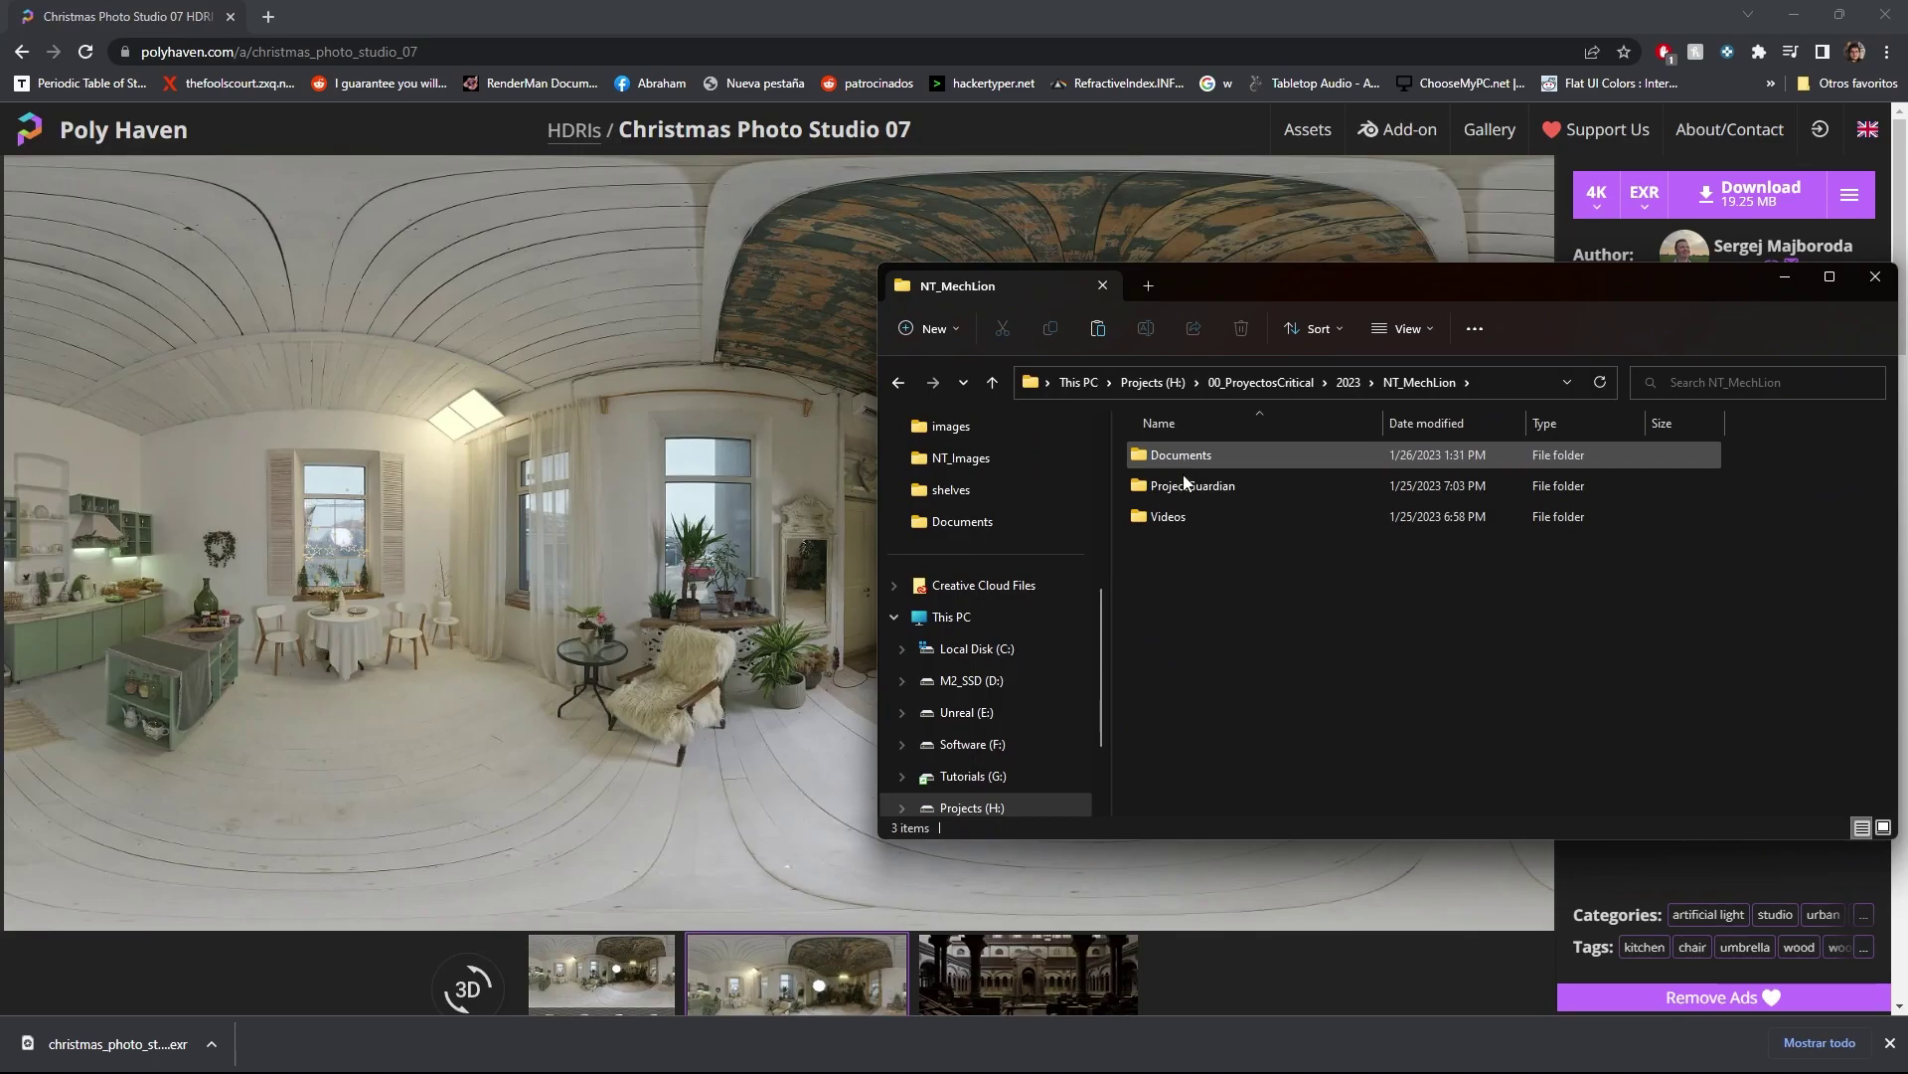
pyautogui.doubleClick(1184, 485)
pyautogui.scroll(-1, 1213, 716)
pyautogui.doubleClick(1215, 713)
pyautogui.hotkey('ctrl', 'v')
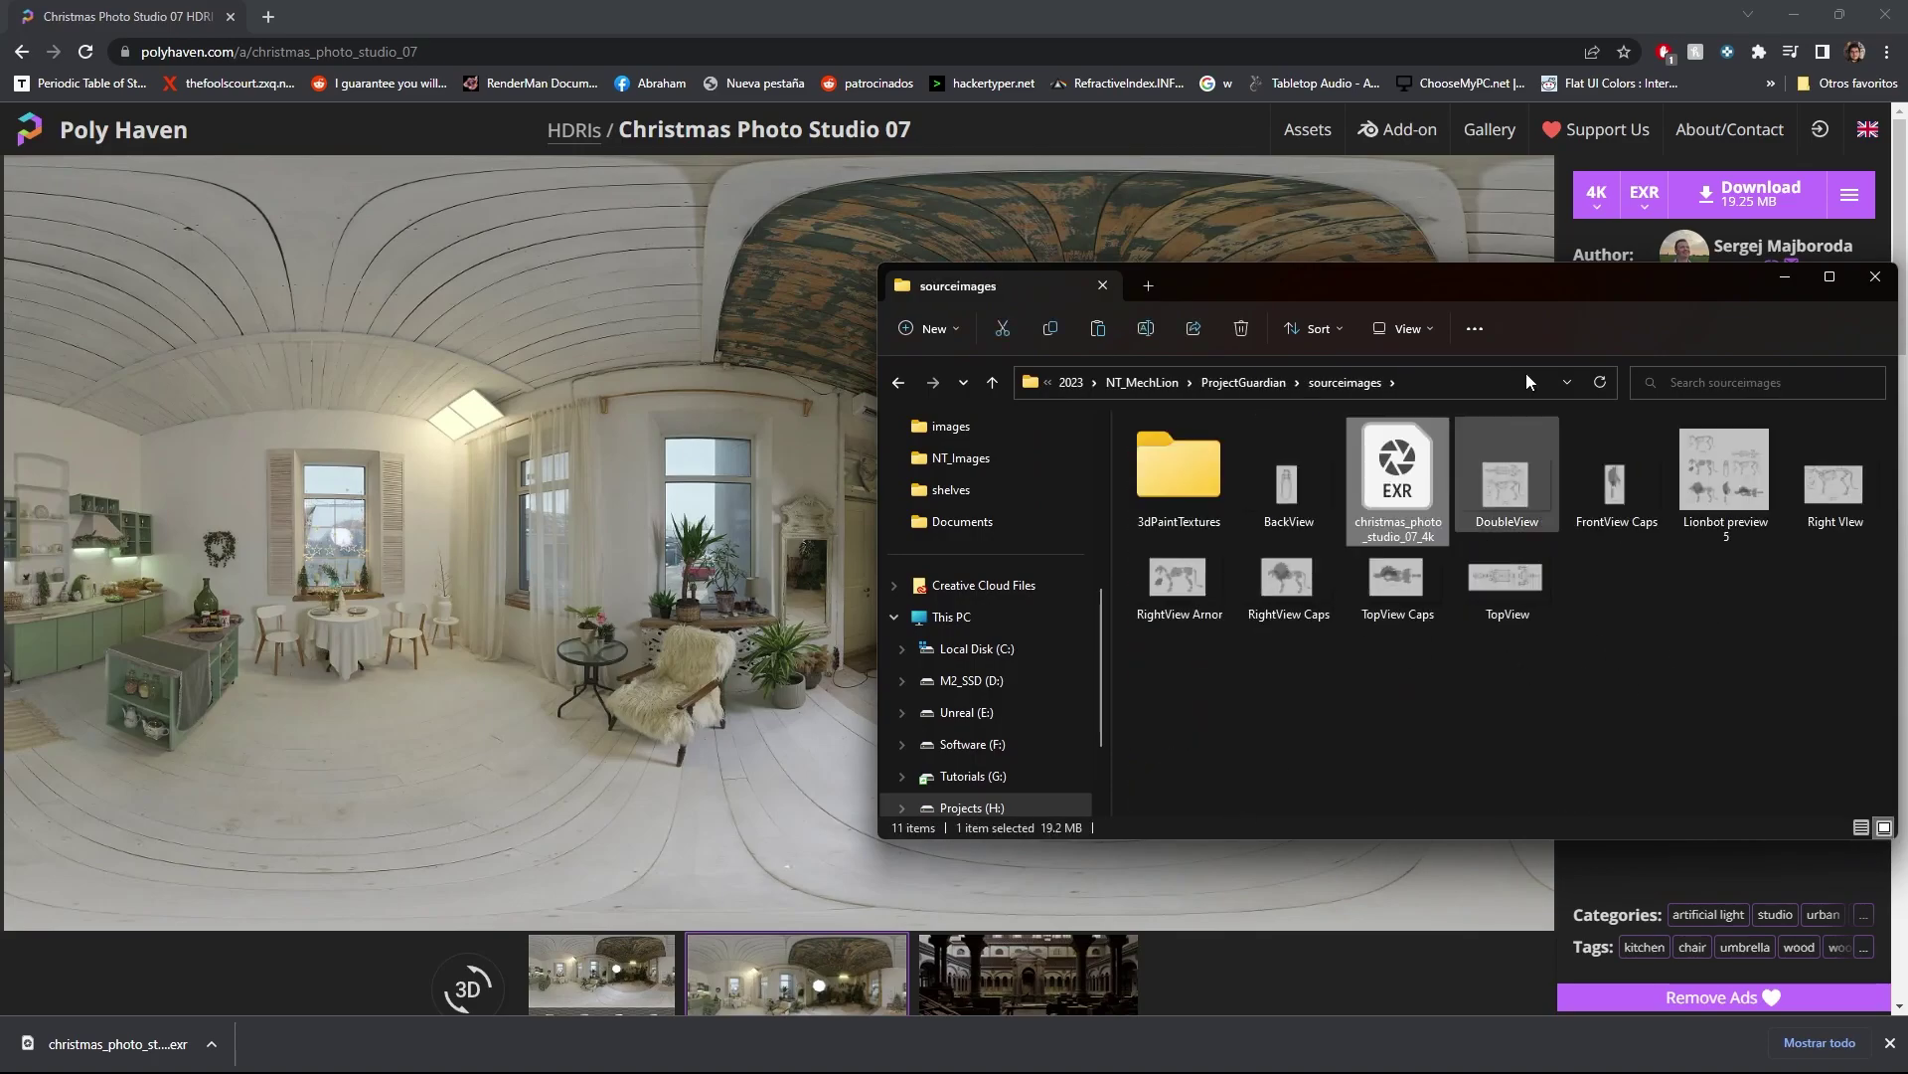
# Step: Switch to Maya and create a polygon plane as a floor under the lion model, scaled uniformly to about 917
pyautogui.click(1784, 277)
pyautogui.click(1794, 15)
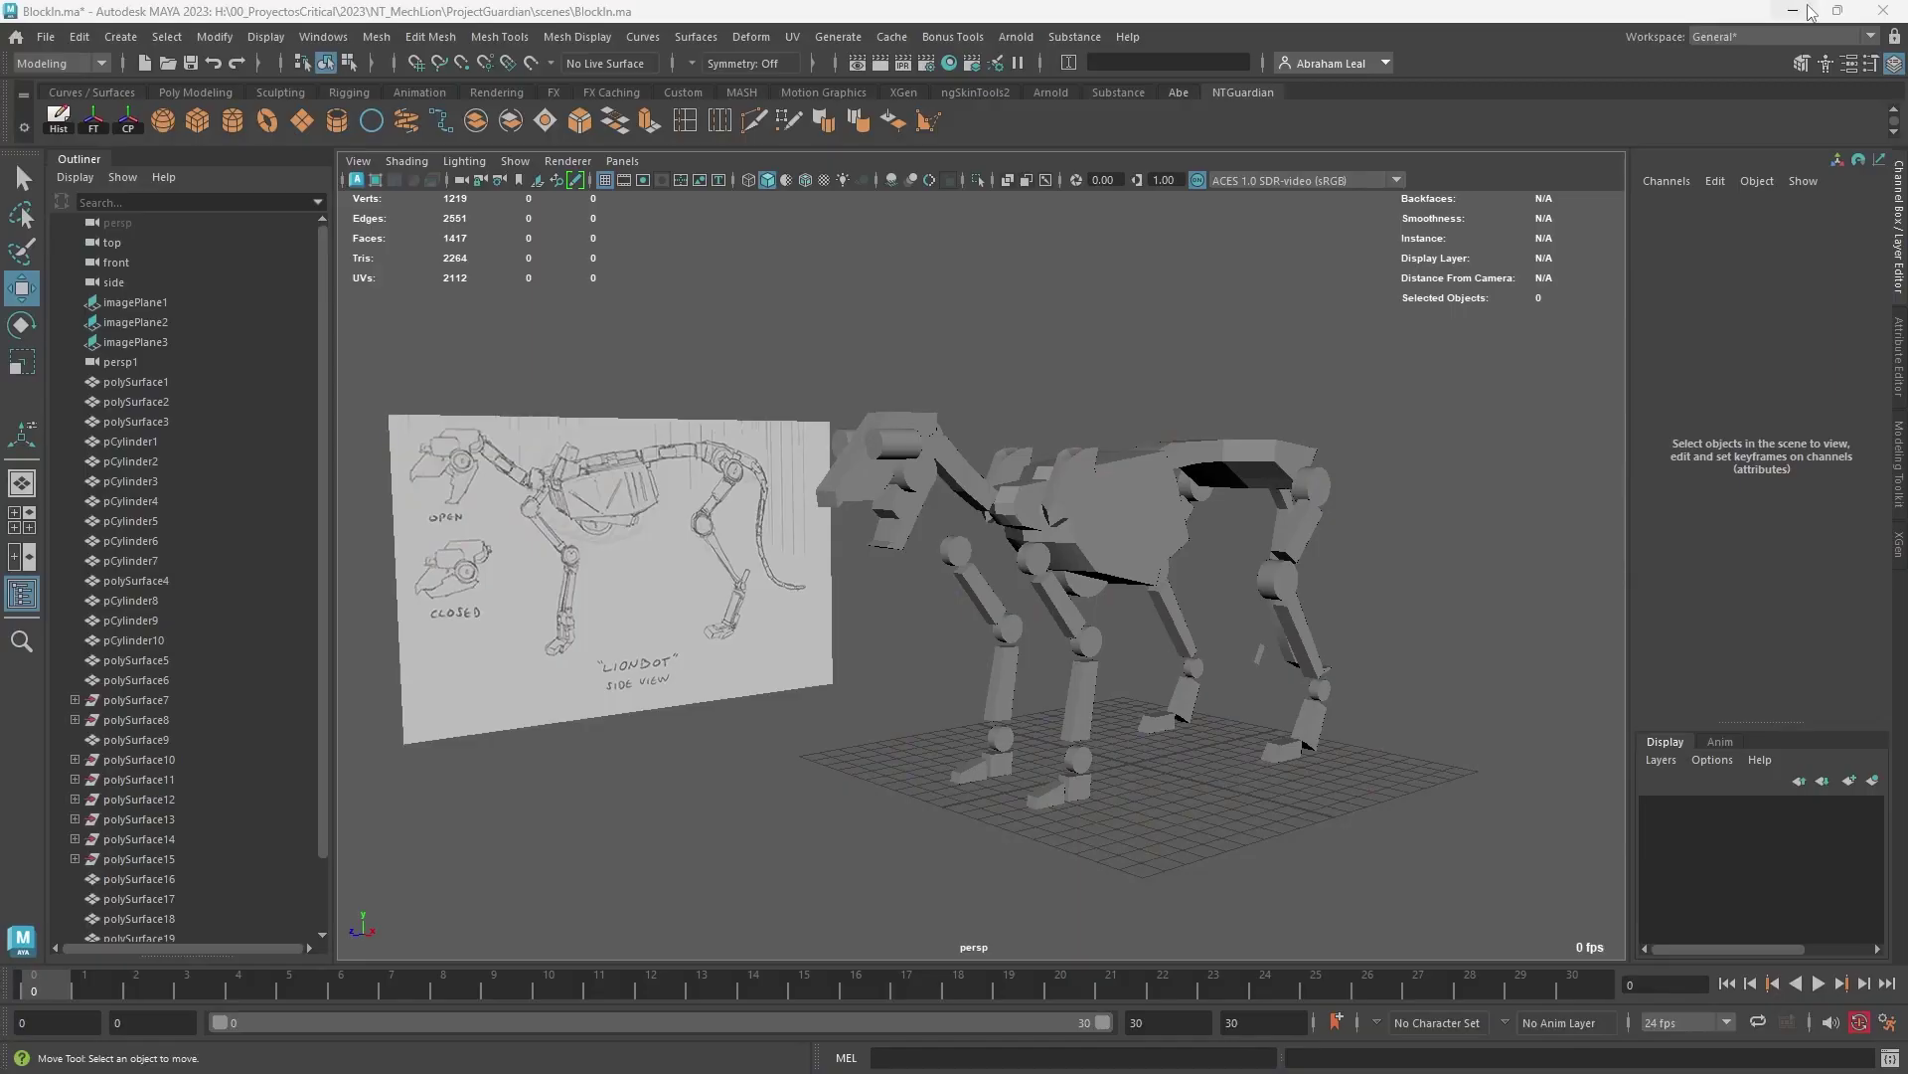
pyautogui.click(1436, 494)
pyautogui.keyDown('alt'); pyautogui.moveTo(1435, 494); pyautogui.dragTo(1283, 477); pyautogui.keyUp('alt')
pyautogui.scroll(-3, 1248, 438)
pyautogui.click(1249, 438)
pyautogui.keyDown('alt'); pyautogui.moveTo(1123, 442); pyautogui.dragTo(1246, 527); pyautogui.keyUp('alt')
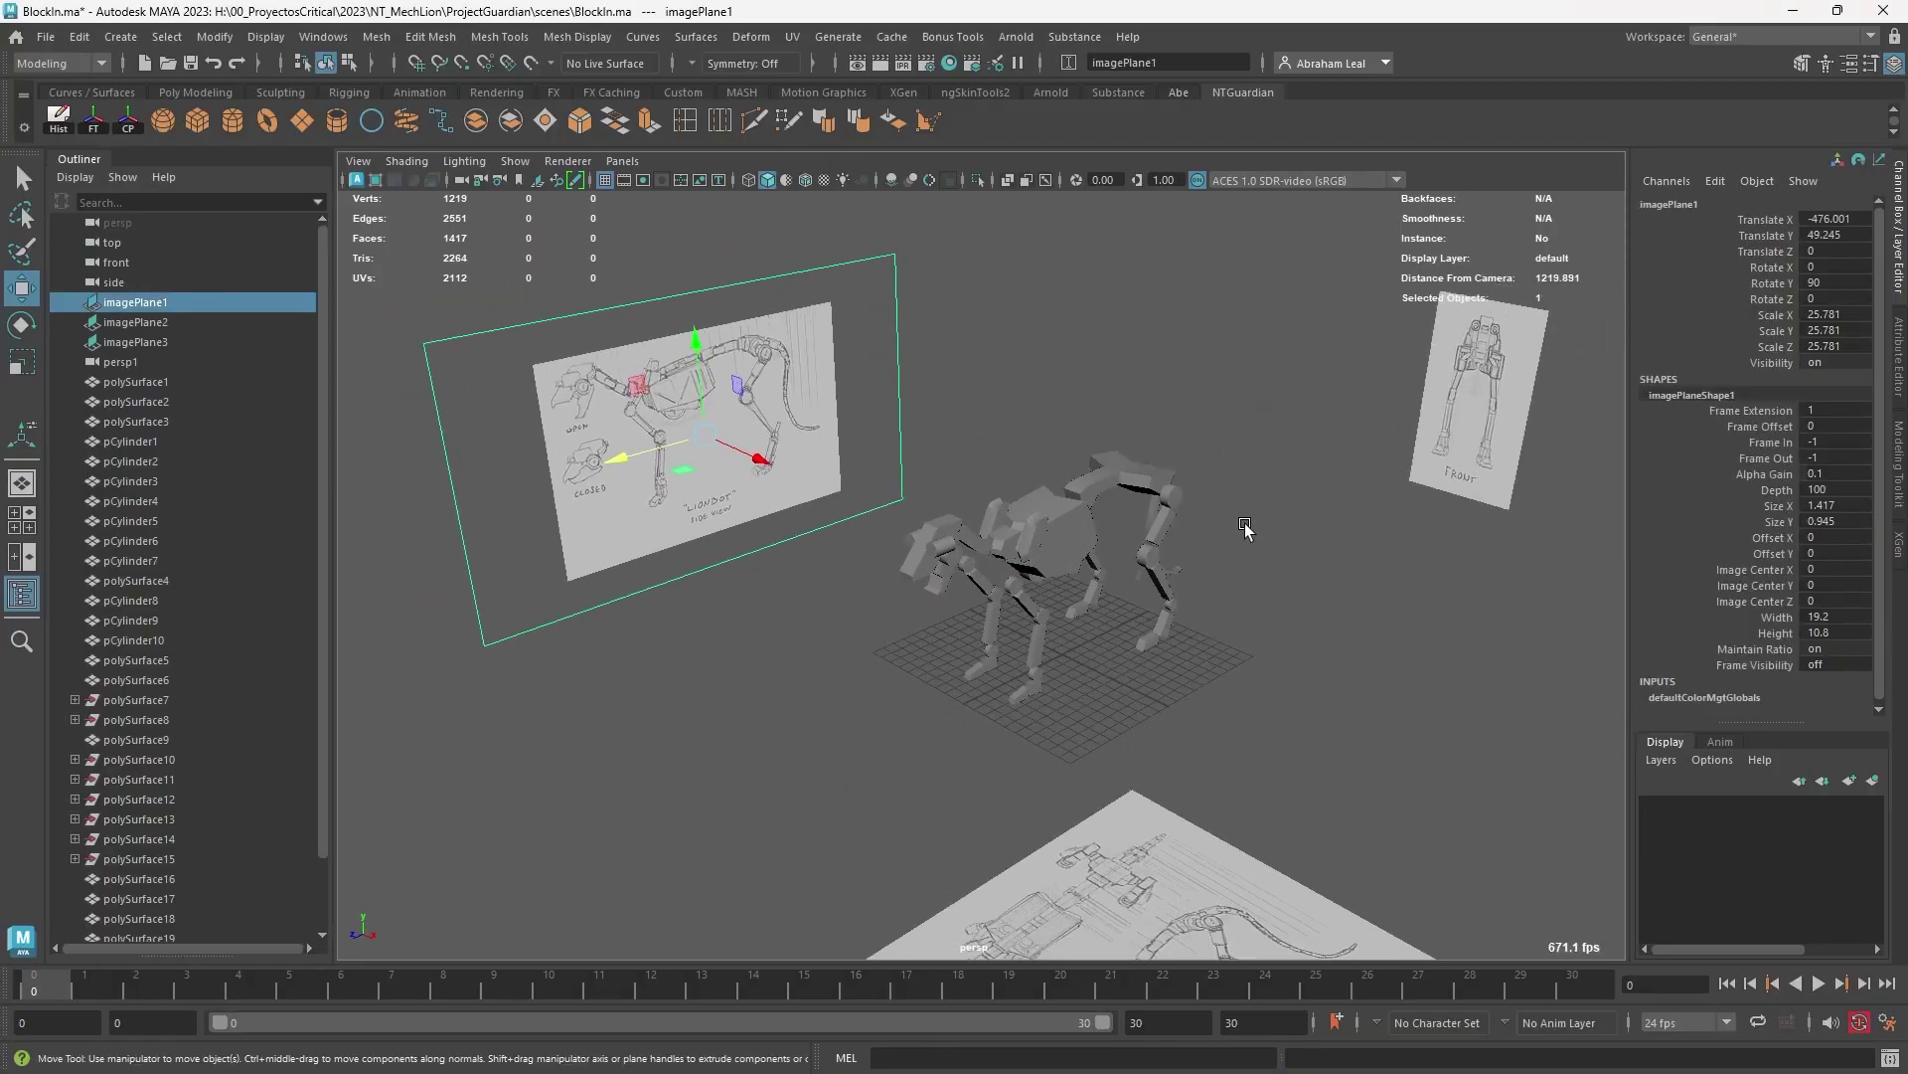
pyautogui.scroll(-1, 1246, 525)
pyautogui.click(1296, 583)
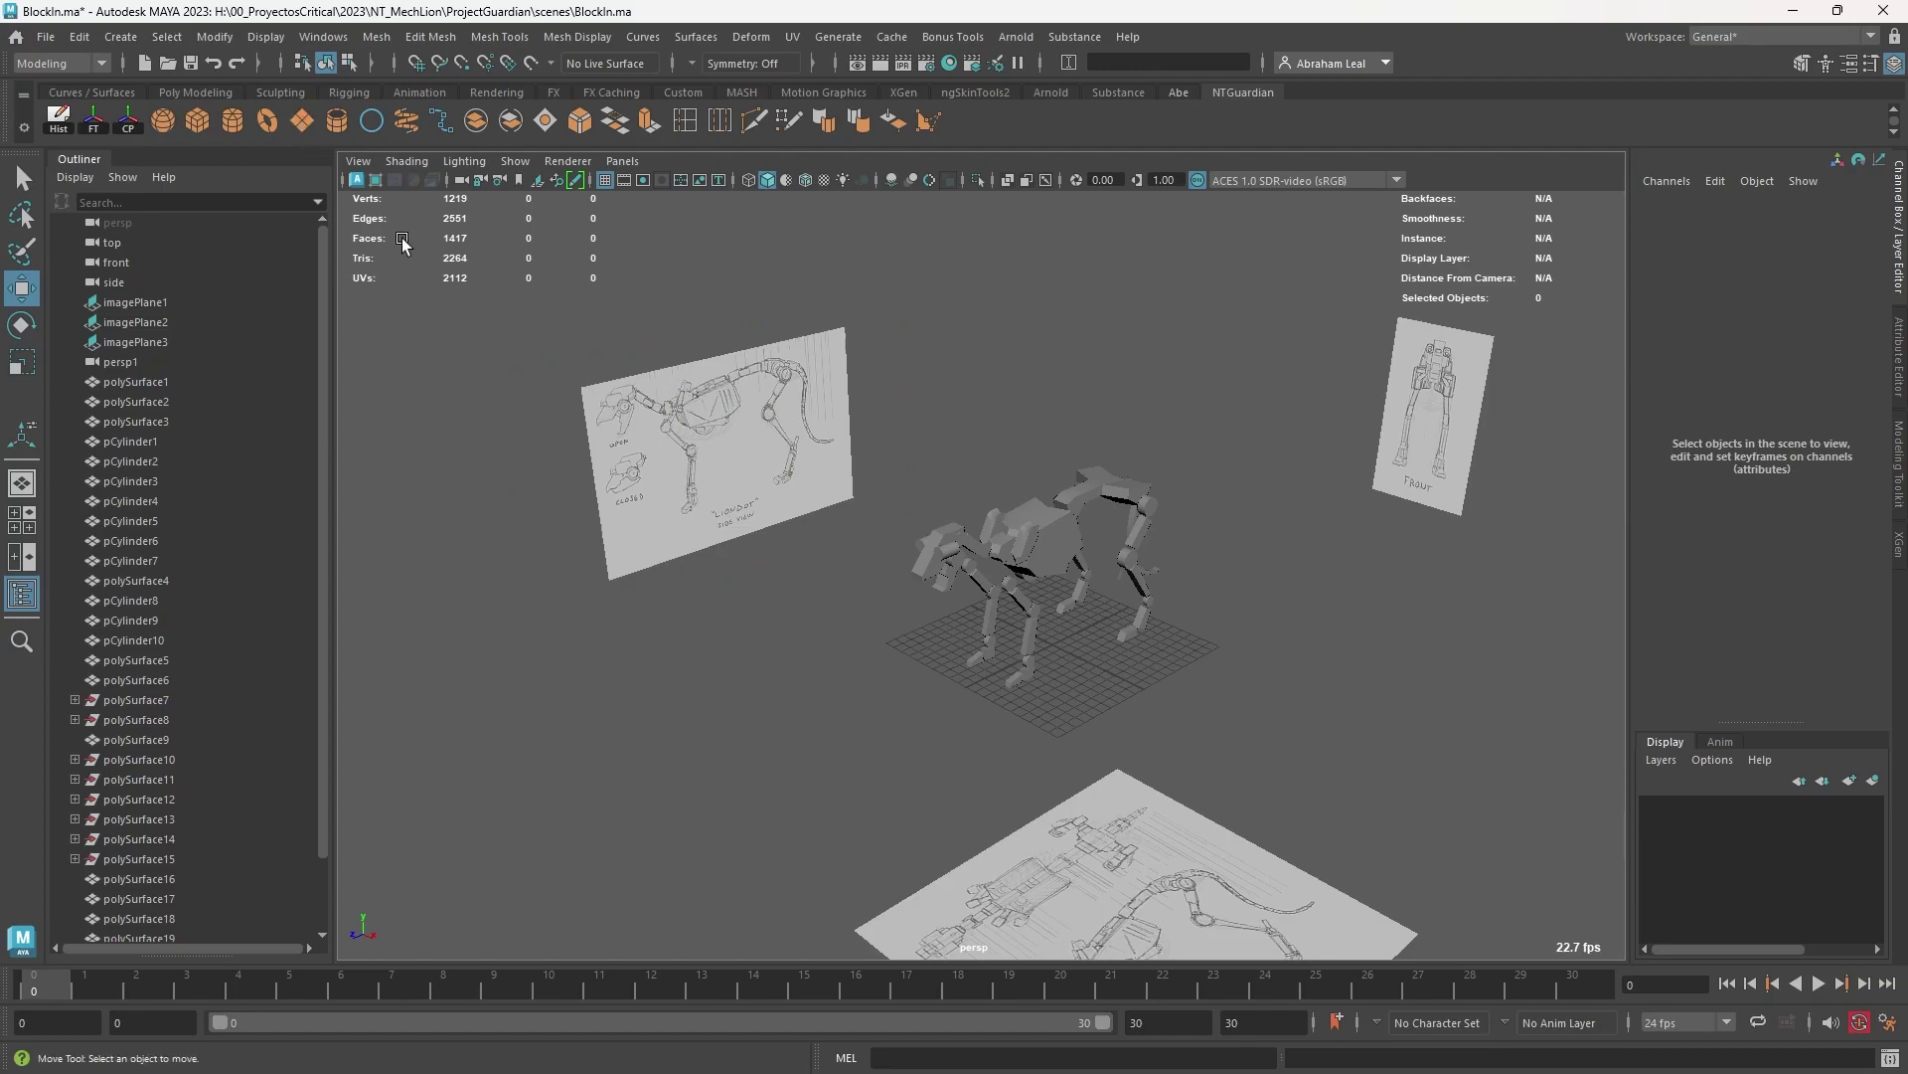
pyautogui.click(301, 120)
pyautogui.press('r')
pyautogui.moveTo(1054, 646); pyautogui.dragTo(1839, 696)
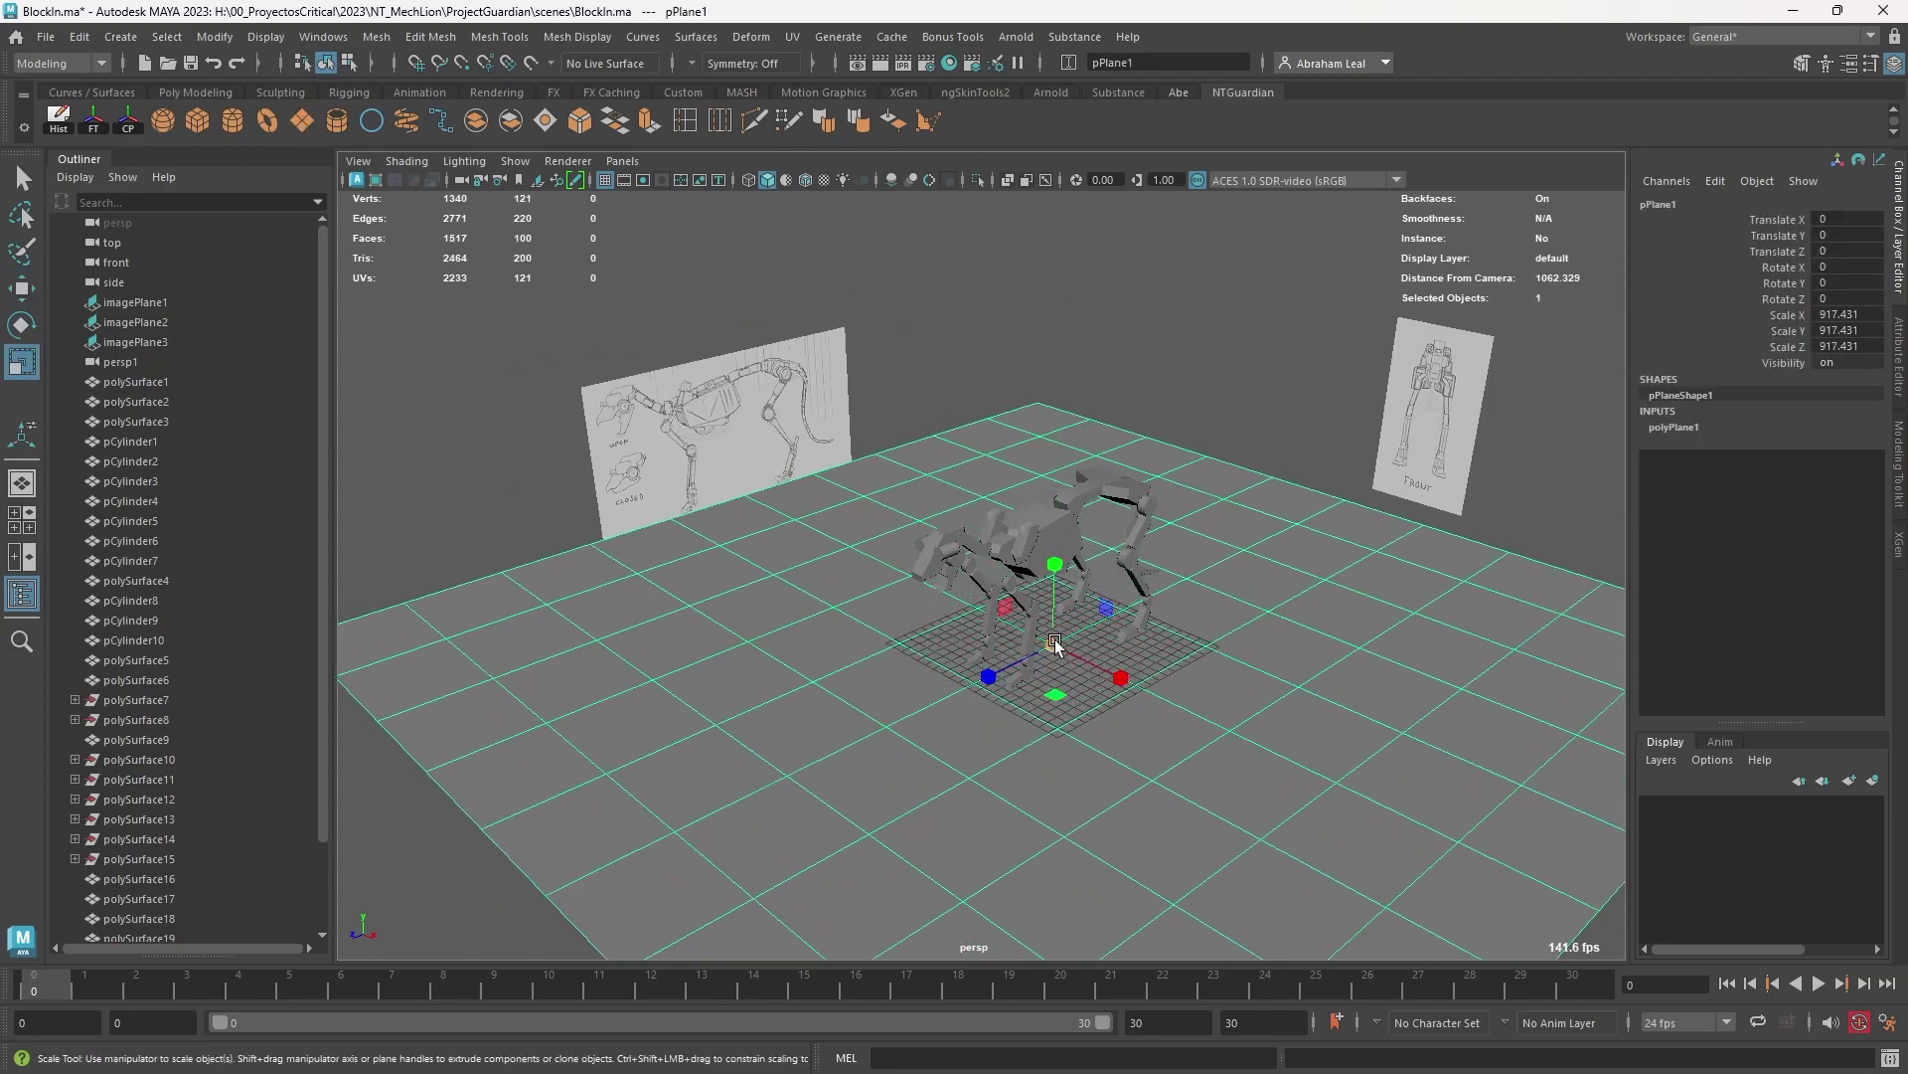
# Step: Raise the full border edge of the plane behind the side-view reference high up to form a backdrop wall
pyautogui.keyDown('alt'); pyautogui.moveTo(1054, 644); pyautogui.dragTo(912, 617, button='right'); pyautogui.keyUp('alt')
pyautogui.keyDown('alt'); pyautogui.moveTo(708, 567); pyautogui.dragTo(776, 528); pyautogui.keyUp('alt')
pyautogui.moveTo(776, 525); pyautogui.dragTo(767, 439, button='right')
pyautogui.moveTo(836, 545); pyautogui.dragTo(857, 500, button='right')
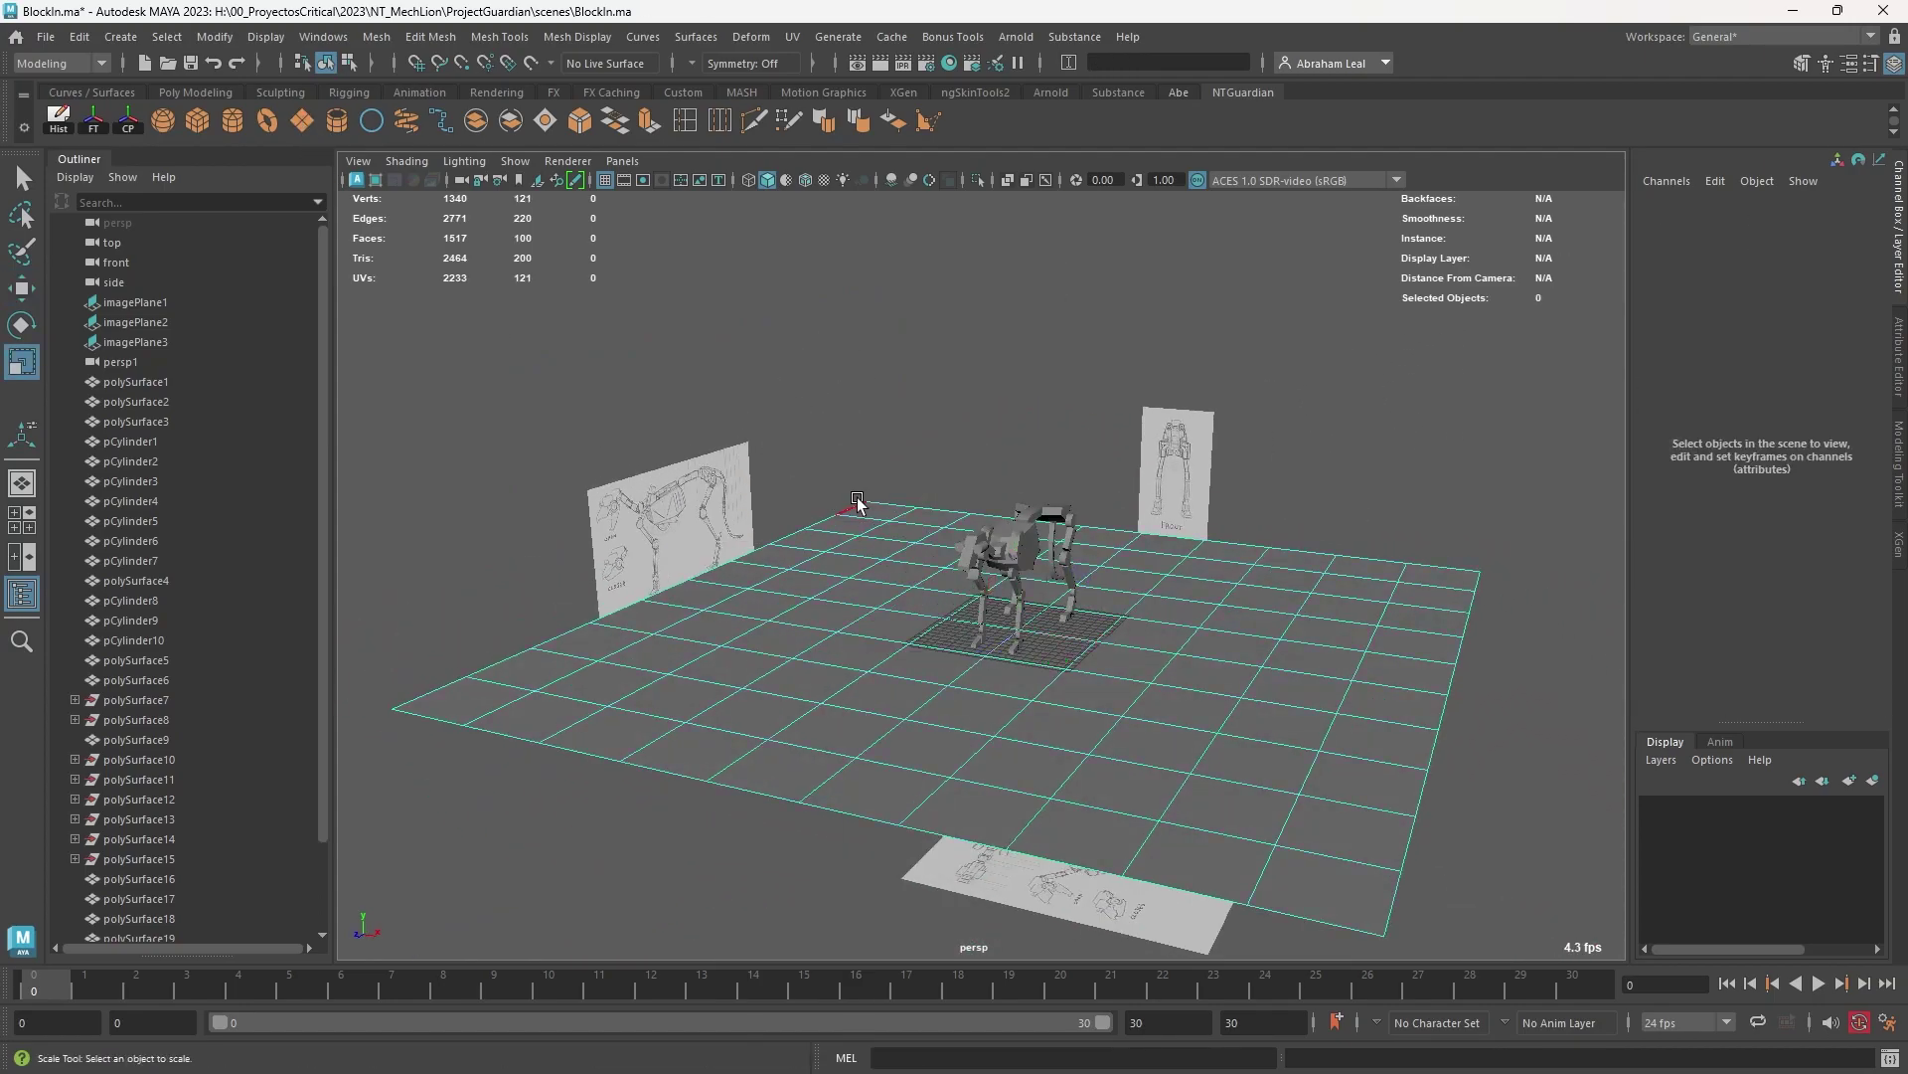
pyautogui.click(857, 500)
pyautogui.keyDown('shift'); pyautogui.doubleClick(418, 701); pyautogui.keyUp('shift')
pyautogui.keyDown('alt'); pyautogui.moveTo(556, 651); pyautogui.dragTo(737, 724); pyautogui.keyUp('alt')
pyautogui.keyDown('alt'); pyautogui.moveTo(737, 725); pyautogui.dragTo(621, 625, button='right'); pyautogui.keyUp('alt')
pyautogui.press('w')
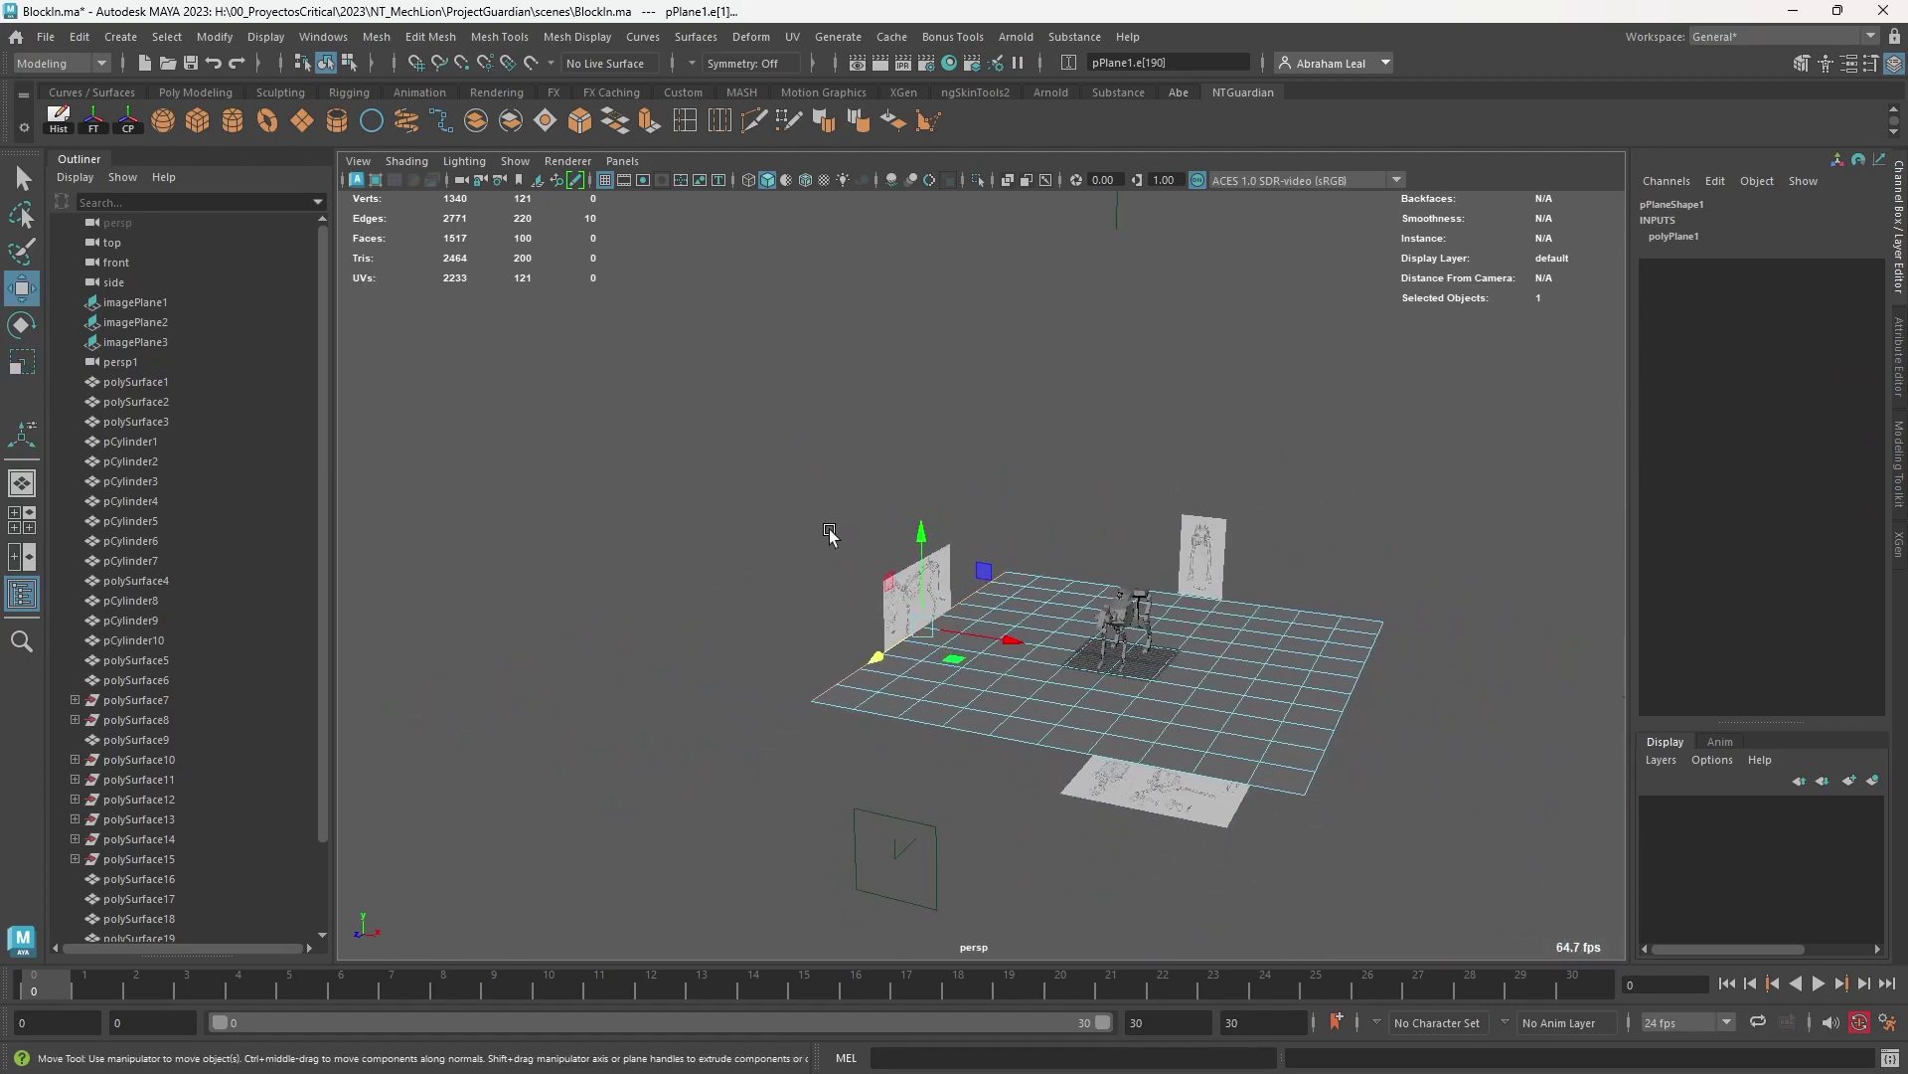
pyautogui.moveTo(926, 522); pyautogui.dragTo(816, 153)
# Step: Raise the interior edge rows between the wall and the floor to shape a gradual curved transition
pyautogui.keyDown('alt'); pyautogui.moveTo(934, 373); pyautogui.dragTo(829, 406); pyautogui.keyUp('alt')
pyautogui.keyDown('alt'); pyautogui.moveTo(829, 405); pyautogui.dragTo(911, 447, button='right'); pyautogui.keyUp('alt')
pyautogui.doubleClick(892, 674)
pyautogui.keyDown('alt'); pyautogui.moveTo(900, 671); pyautogui.dragTo(1059, 604); pyautogui.keyUp('alt')
pyautogui.keyDown('alt'); pyautogui.moveTo(923, 601); pyautogui.dragTo(921, 481); pyautogui.keyUp('alt')
pyautogui.click(938, 712)
pyautogui.click(934, 720)
pyautogui.keyDown('alt'); pyautogui.moveTo(936, 745); pyautogui.dragTo(920, 773); pyautogui.keyUp('alt')
pyautogui.click(939, 715)
pyautogui.doubleClick(939, 715)
pyautogui.moveTo(995, 594); pyautogui.dragTo(993, 541)
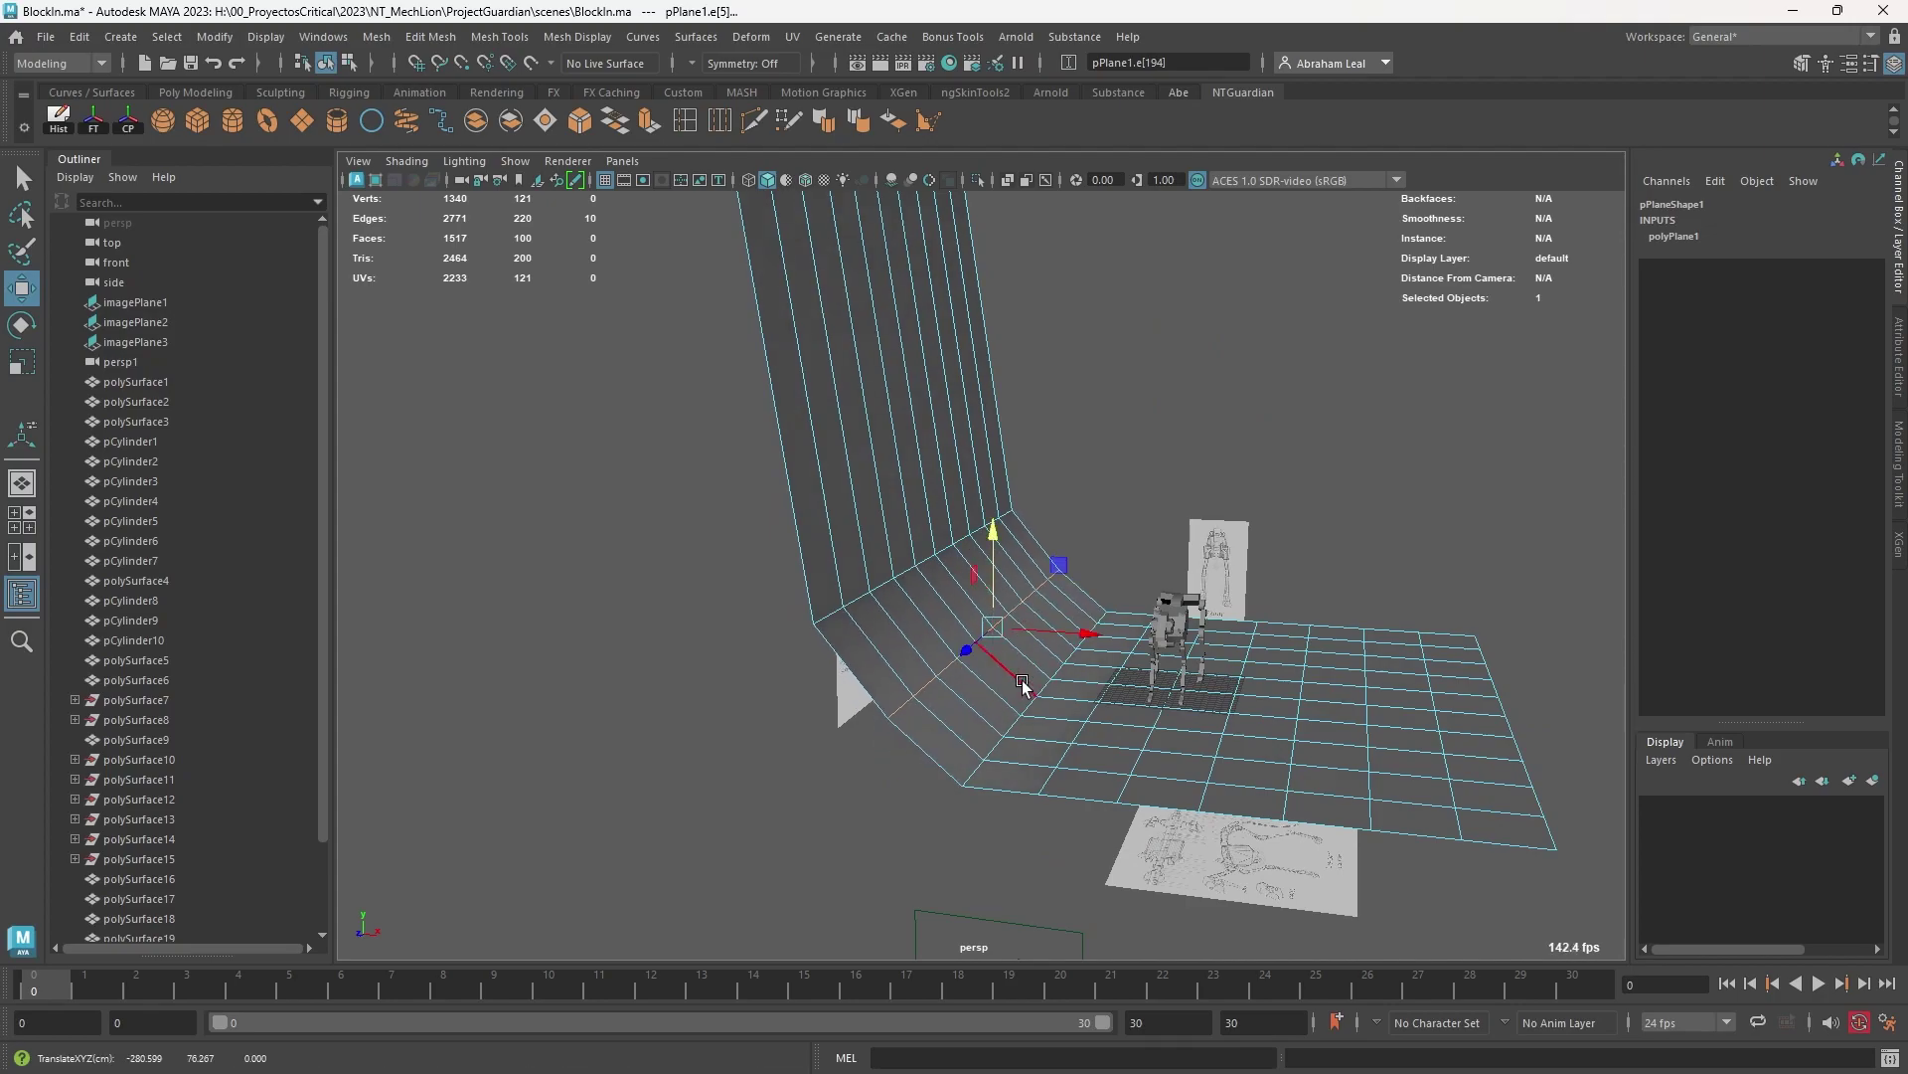
pyautogui.doubleClick(1030, 705)
pyautogui.moveTo(1051, 599); pyautogui.dragTo(1051, 577)
# Step: Turn on smooth mesh preview for the backdrop plane and return to object mode
pyautogui.click(1010, 694)
pyautogui.press('3')
pyautogui.moveTo(1040, 506); pyautogui.dragTo(1165, 384, button='right')
pyautogui.click(1165, 384)
# Step: Shift the backdrop to about -211 in X and enlarge it to scale about 1327 in X, 935 in Y and 1554 in Z
pyautogui.click(1056, 680)
pyautogui.keyDown('alt'); pyautogui.moveTo(1292, 691); pyautogui.dragTo(1130, 696); pyautogui.keyUp('alt')
pyautogui.press('r')
pyautogui.press('w')
pyautogui.keyDown('alt'); pyautogui.moveTo(1130, 695); pyautogui.dragTo(925, 717); pyautogui.keyUp('alt')
pyautogui.moveTo(1059, 741)
pyautogui.keyDown('alt'); pyautogui.mouseDown()
pyautogui.moveTo(1105, 778)
pyautogui.moveTo(1051, 750)
pyautogui.mouseUp(); pyautogui.keyUp('alt')
pyautogui.press('r')
pyautogui.moveTo(971, 682); pyautogui.dragTo(813, 606)
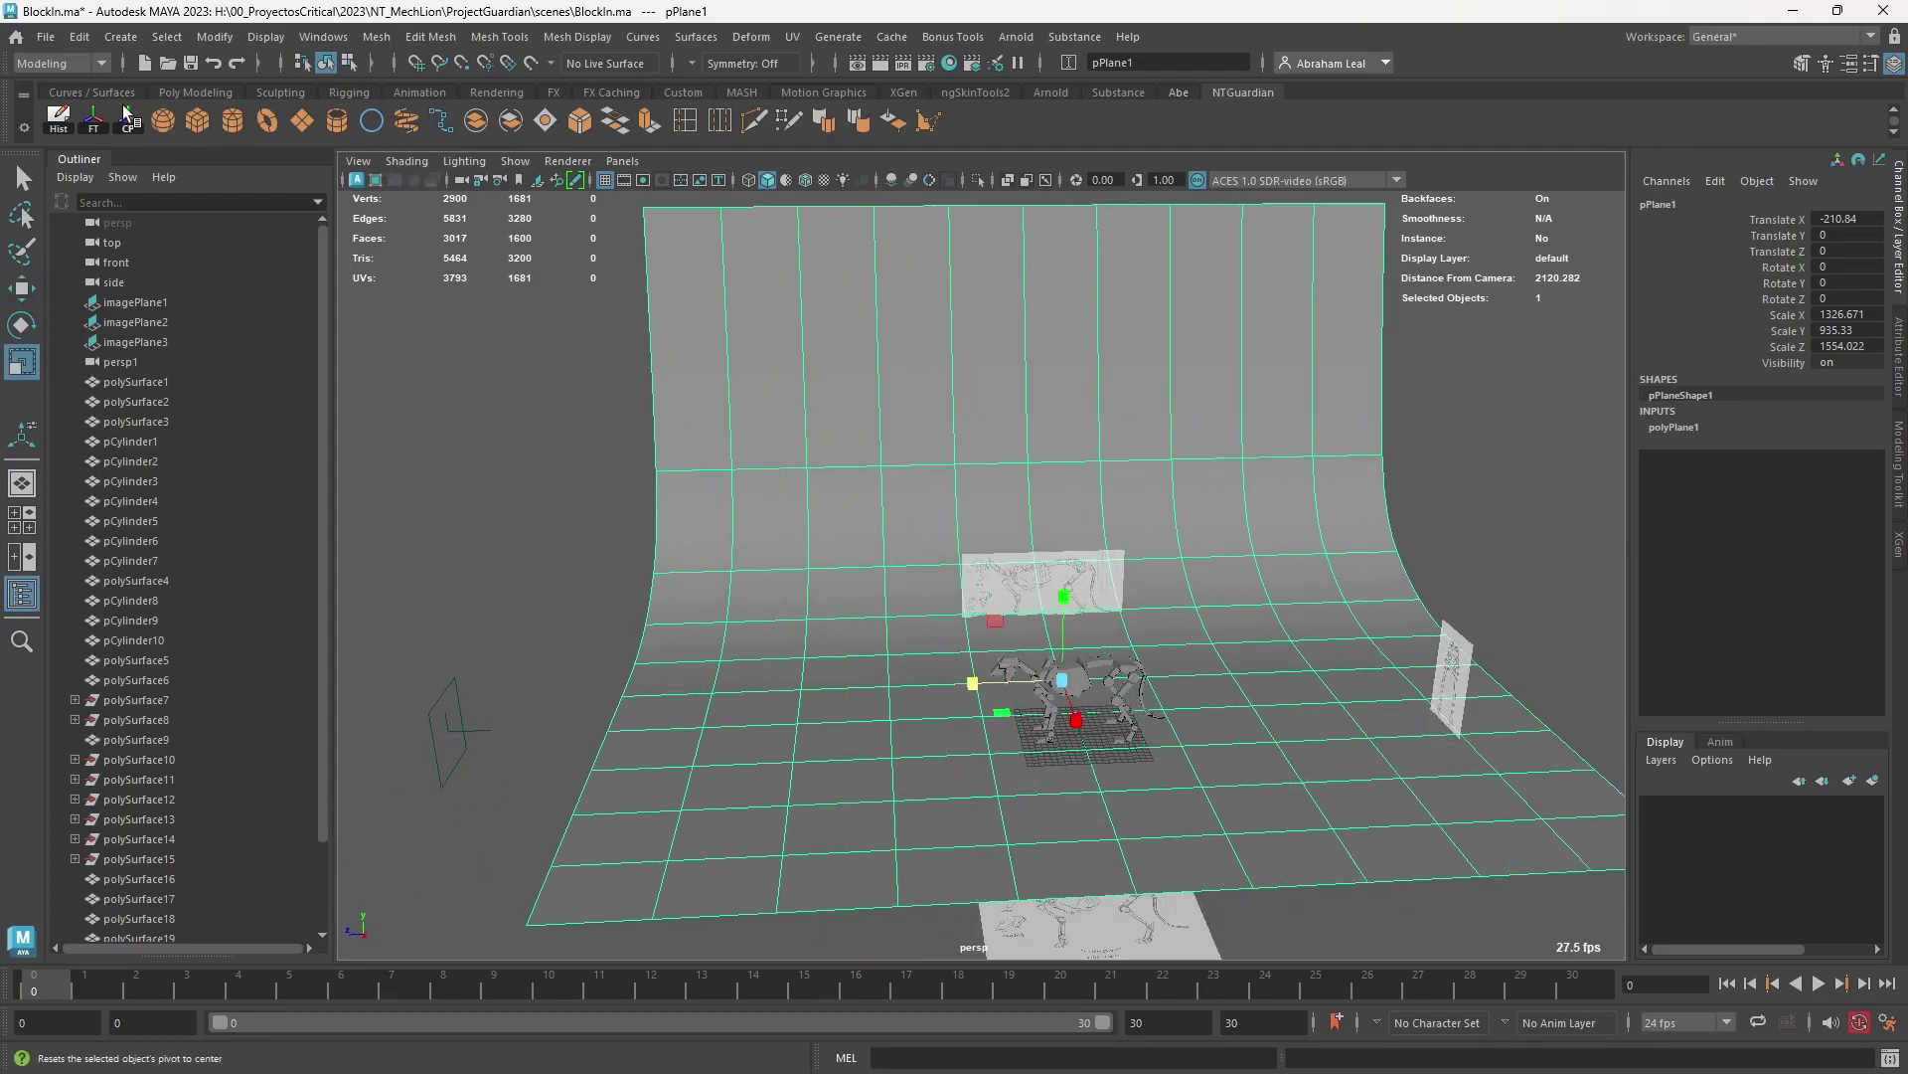
# Step: Delete the backdrop plane's history, freeze its transformations and centre its pivot, and rename it Backdrop_geo
pyautogui.click(60, 119)
pyautogui.click(96, 122)
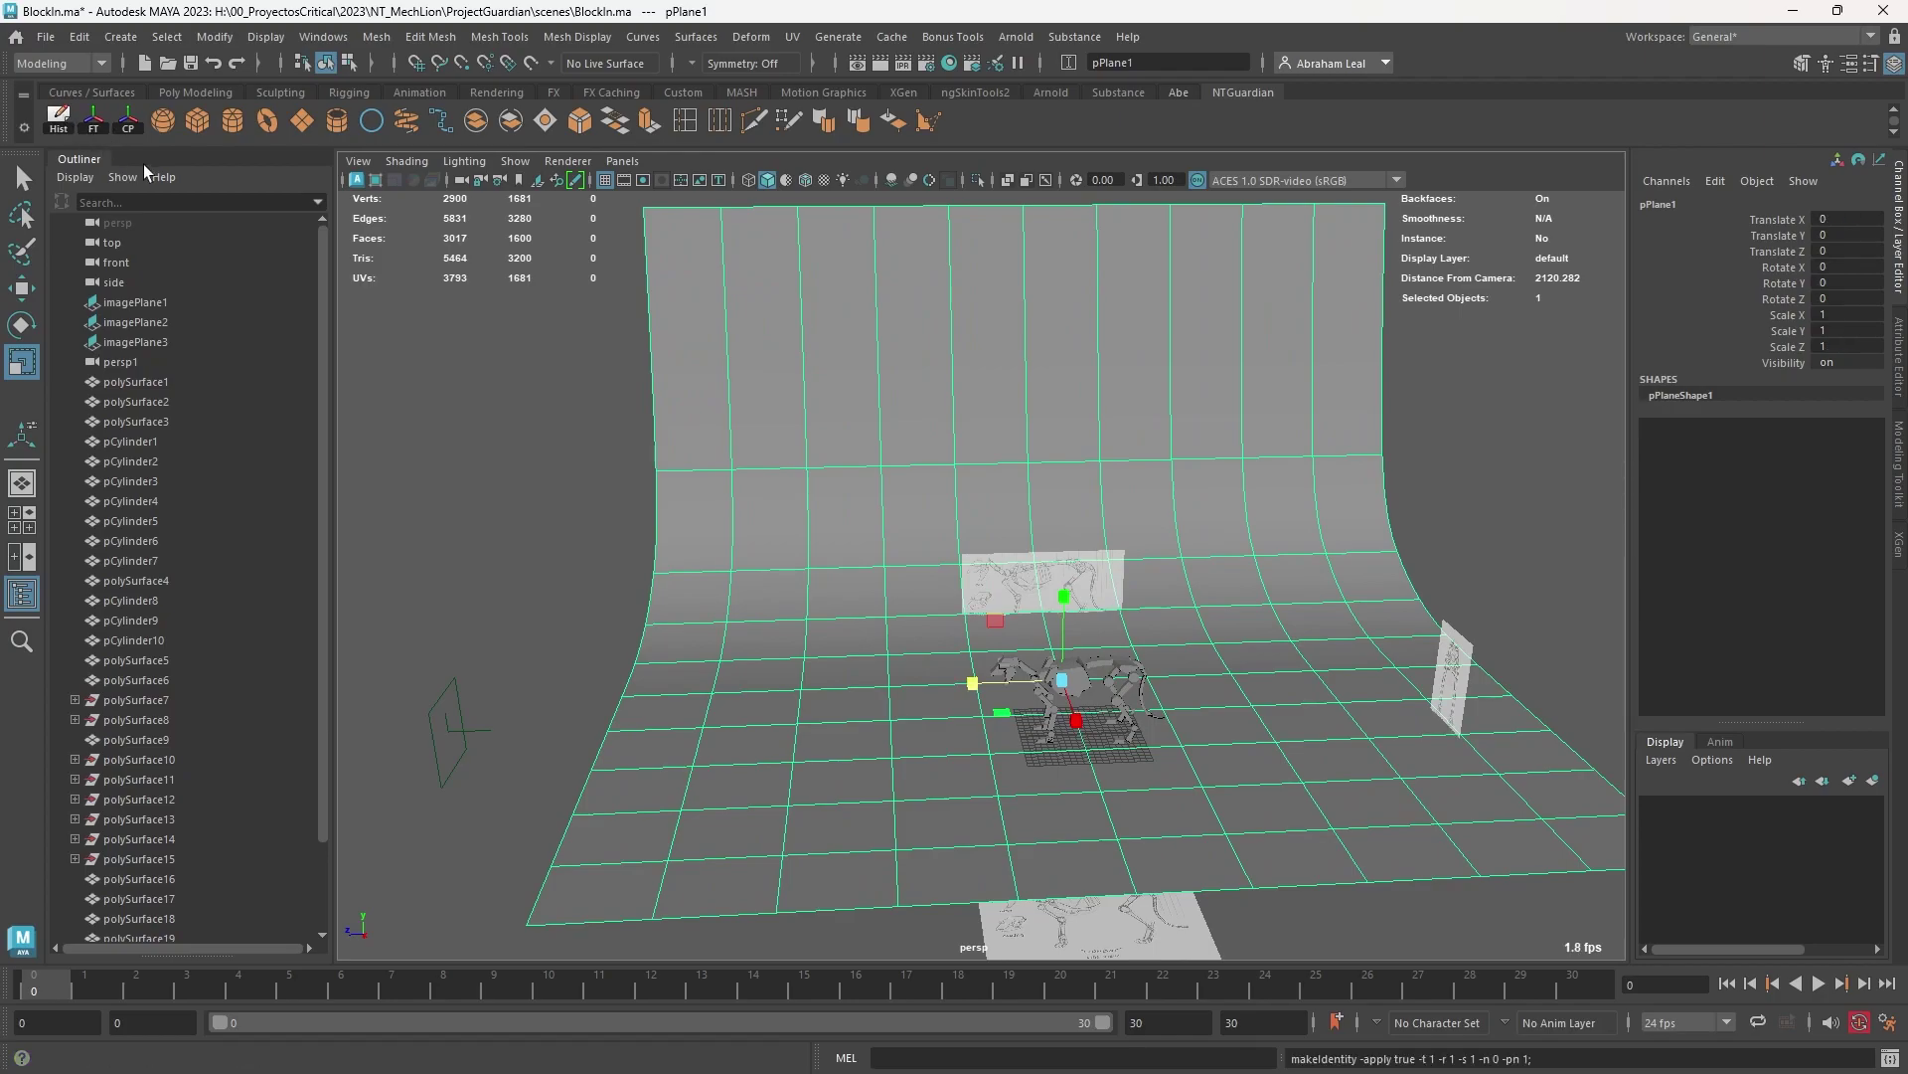
pyautogui.doubleClick(1657, 205)
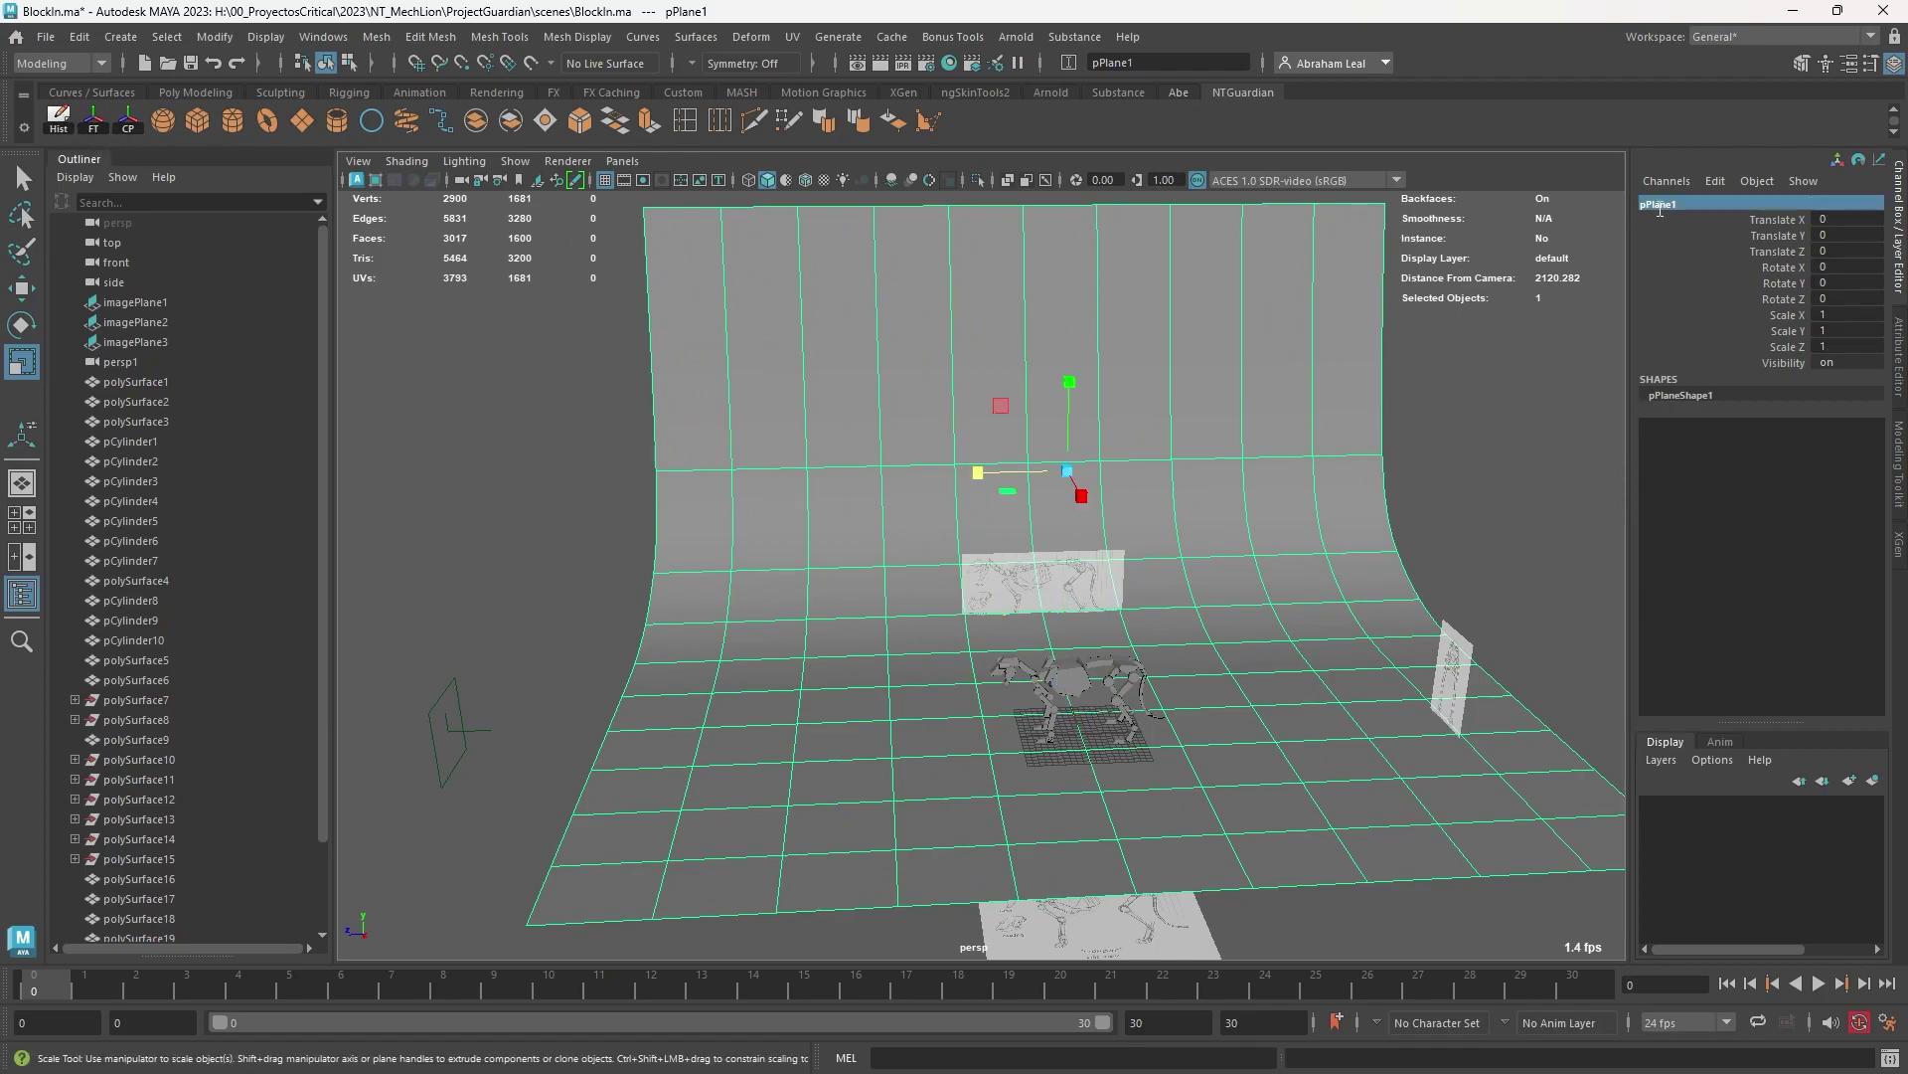
pyautogui.write('Backdrop_')
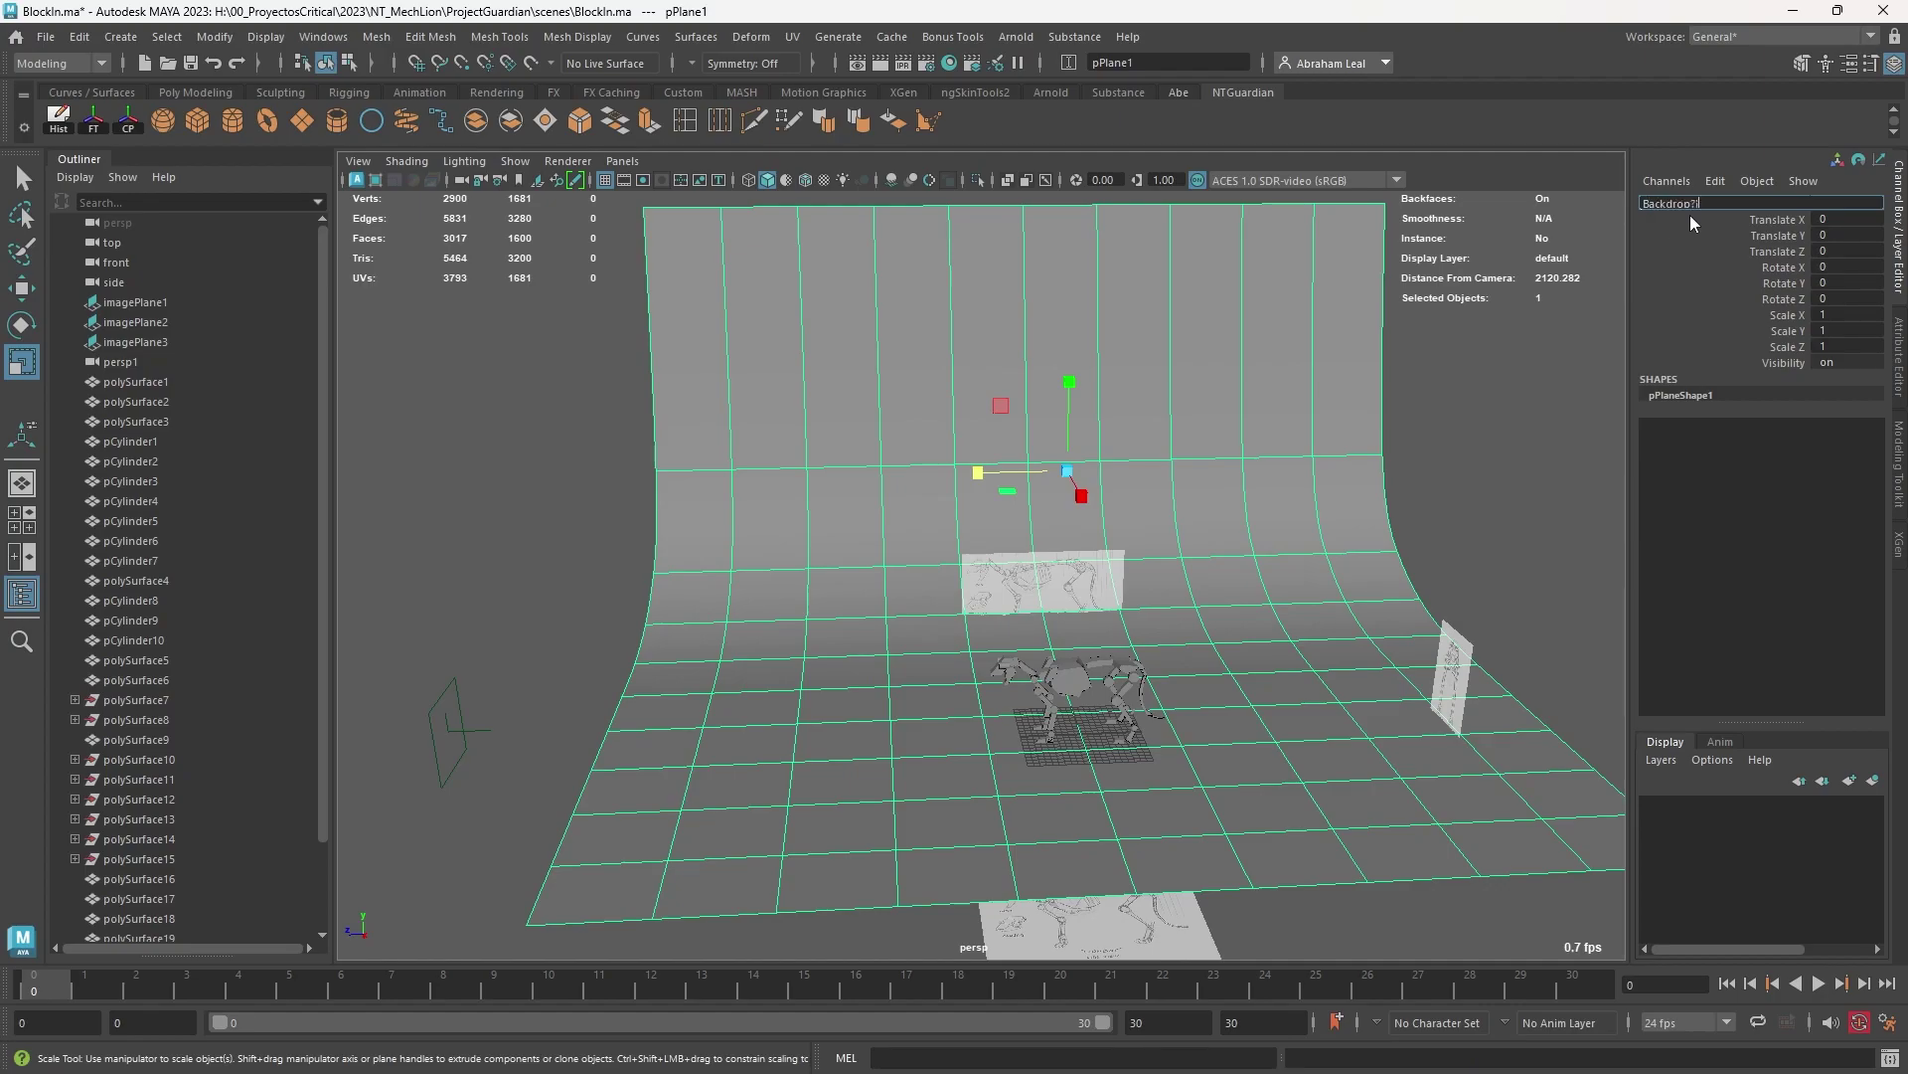
pyautogui.write('geo')
pyautogui.press('Return')
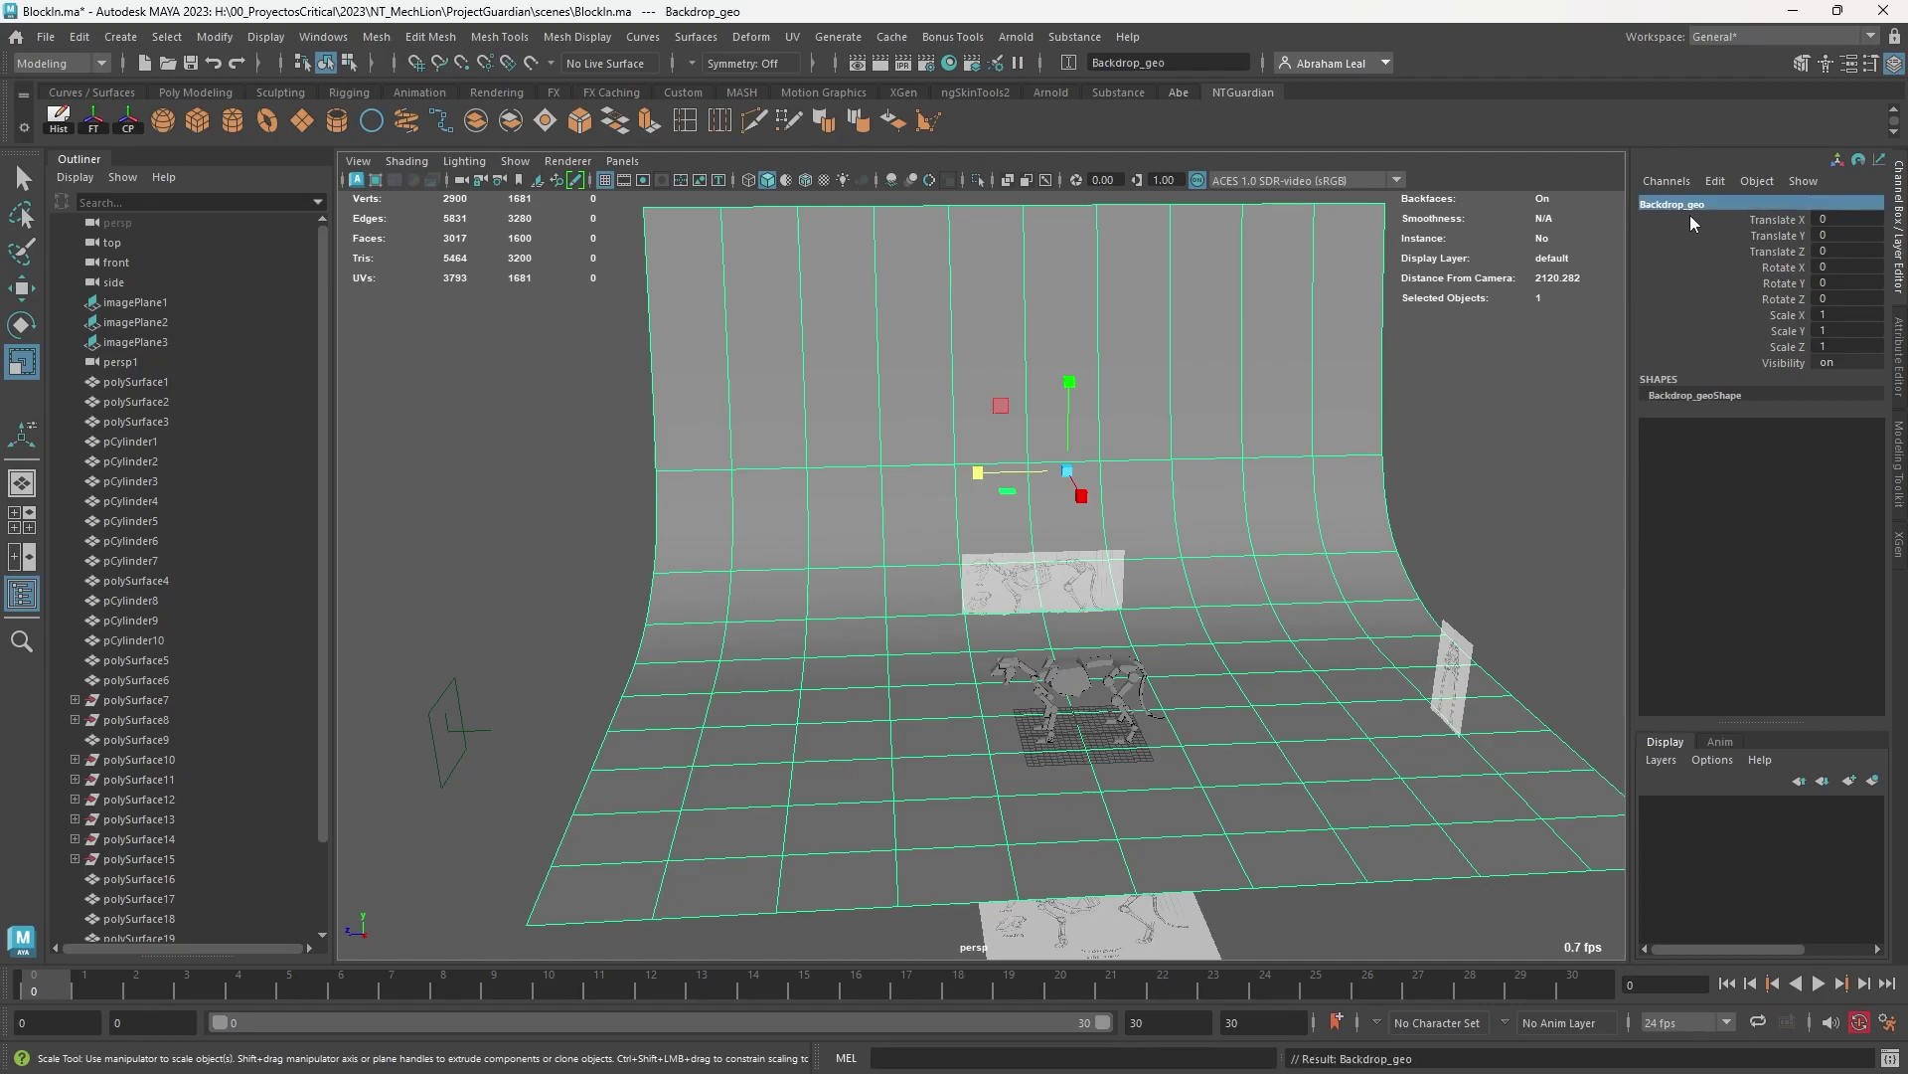
# Step: Hide the top, front and side cameras and delete the extra persp1 camera
pyautogui.click(1499, 430)
pyautogui.keyDown('alt'); pyautogui.moveTo(1499, 431); pyautogui.dragTo(1025, 553); pyautogui.keyUp('alt')
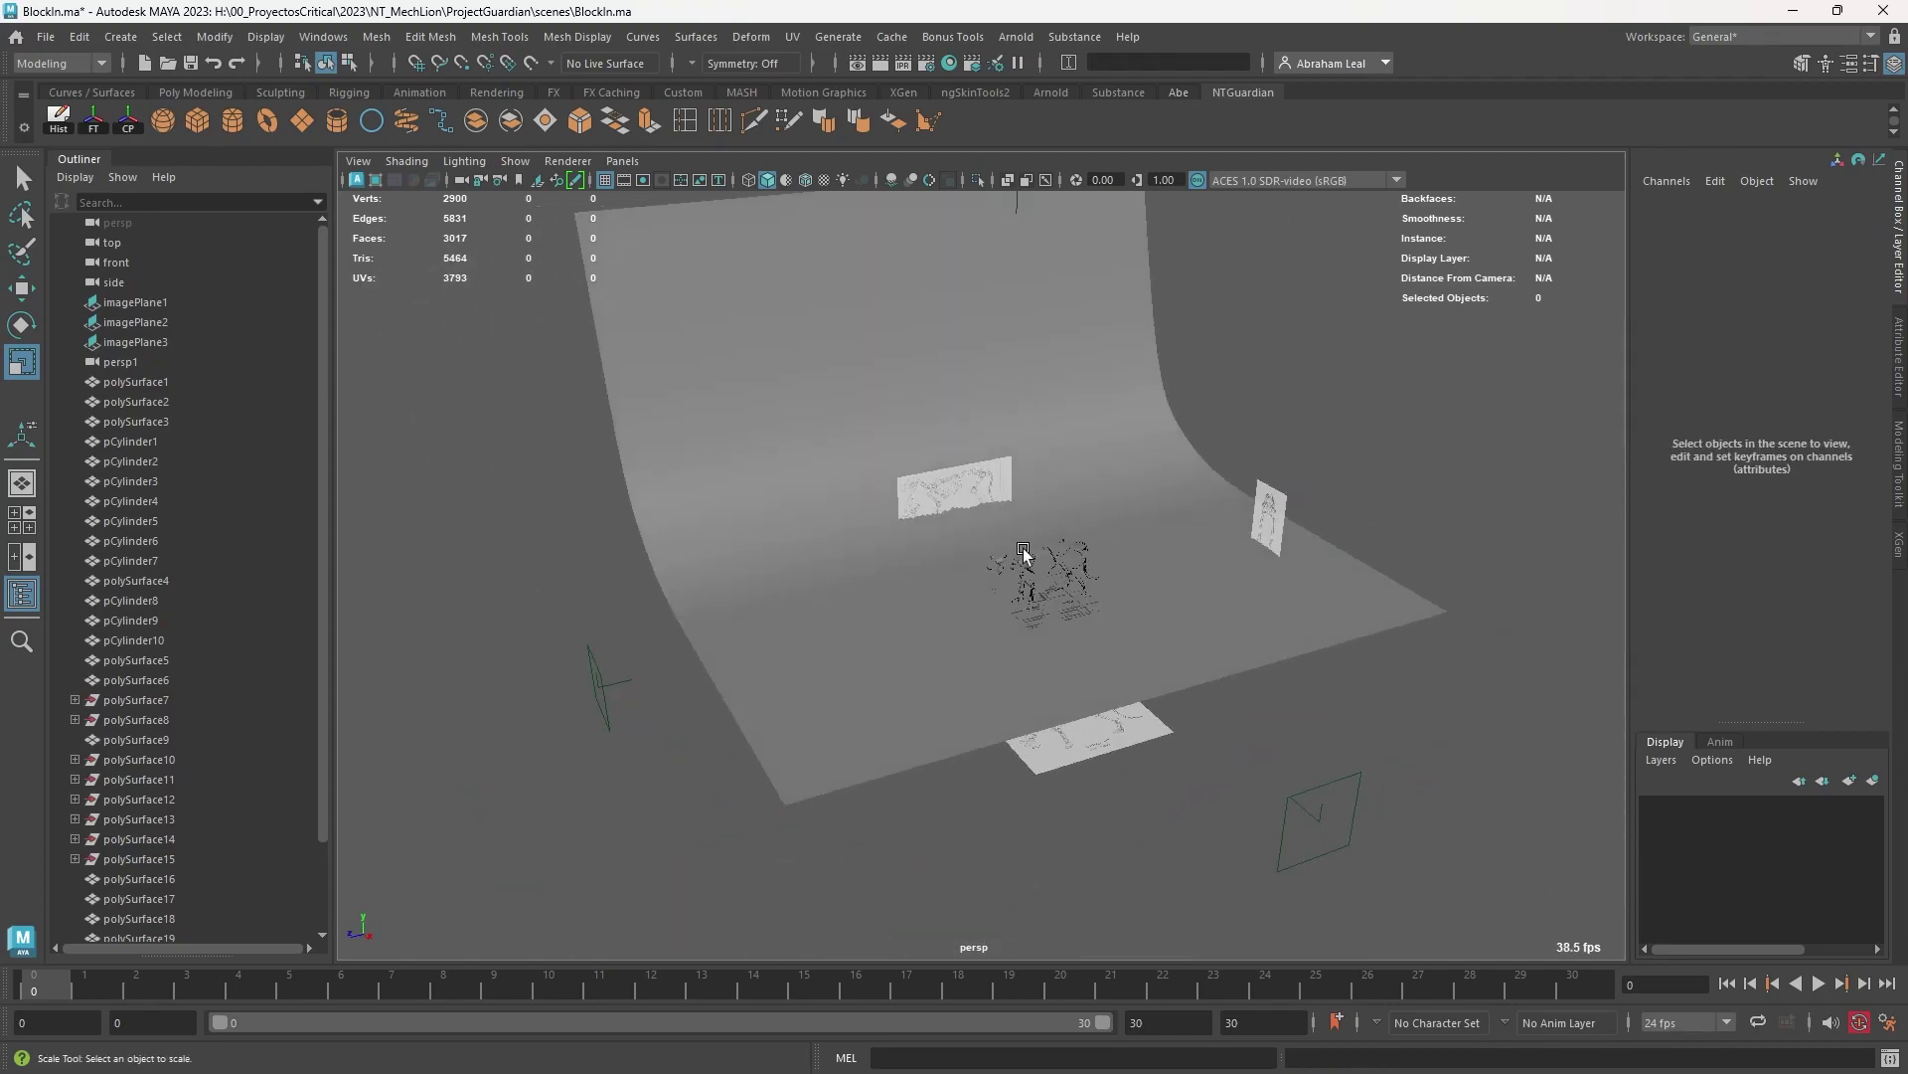
pyautogui.press('q')
pyautogui.click(1150, 523)
pyautogui.keyDown('alt'); pyautogui.moveTo(1210, 462); pyautogui.dragTo(1250, 442); pyautogui.keyUp('alt')
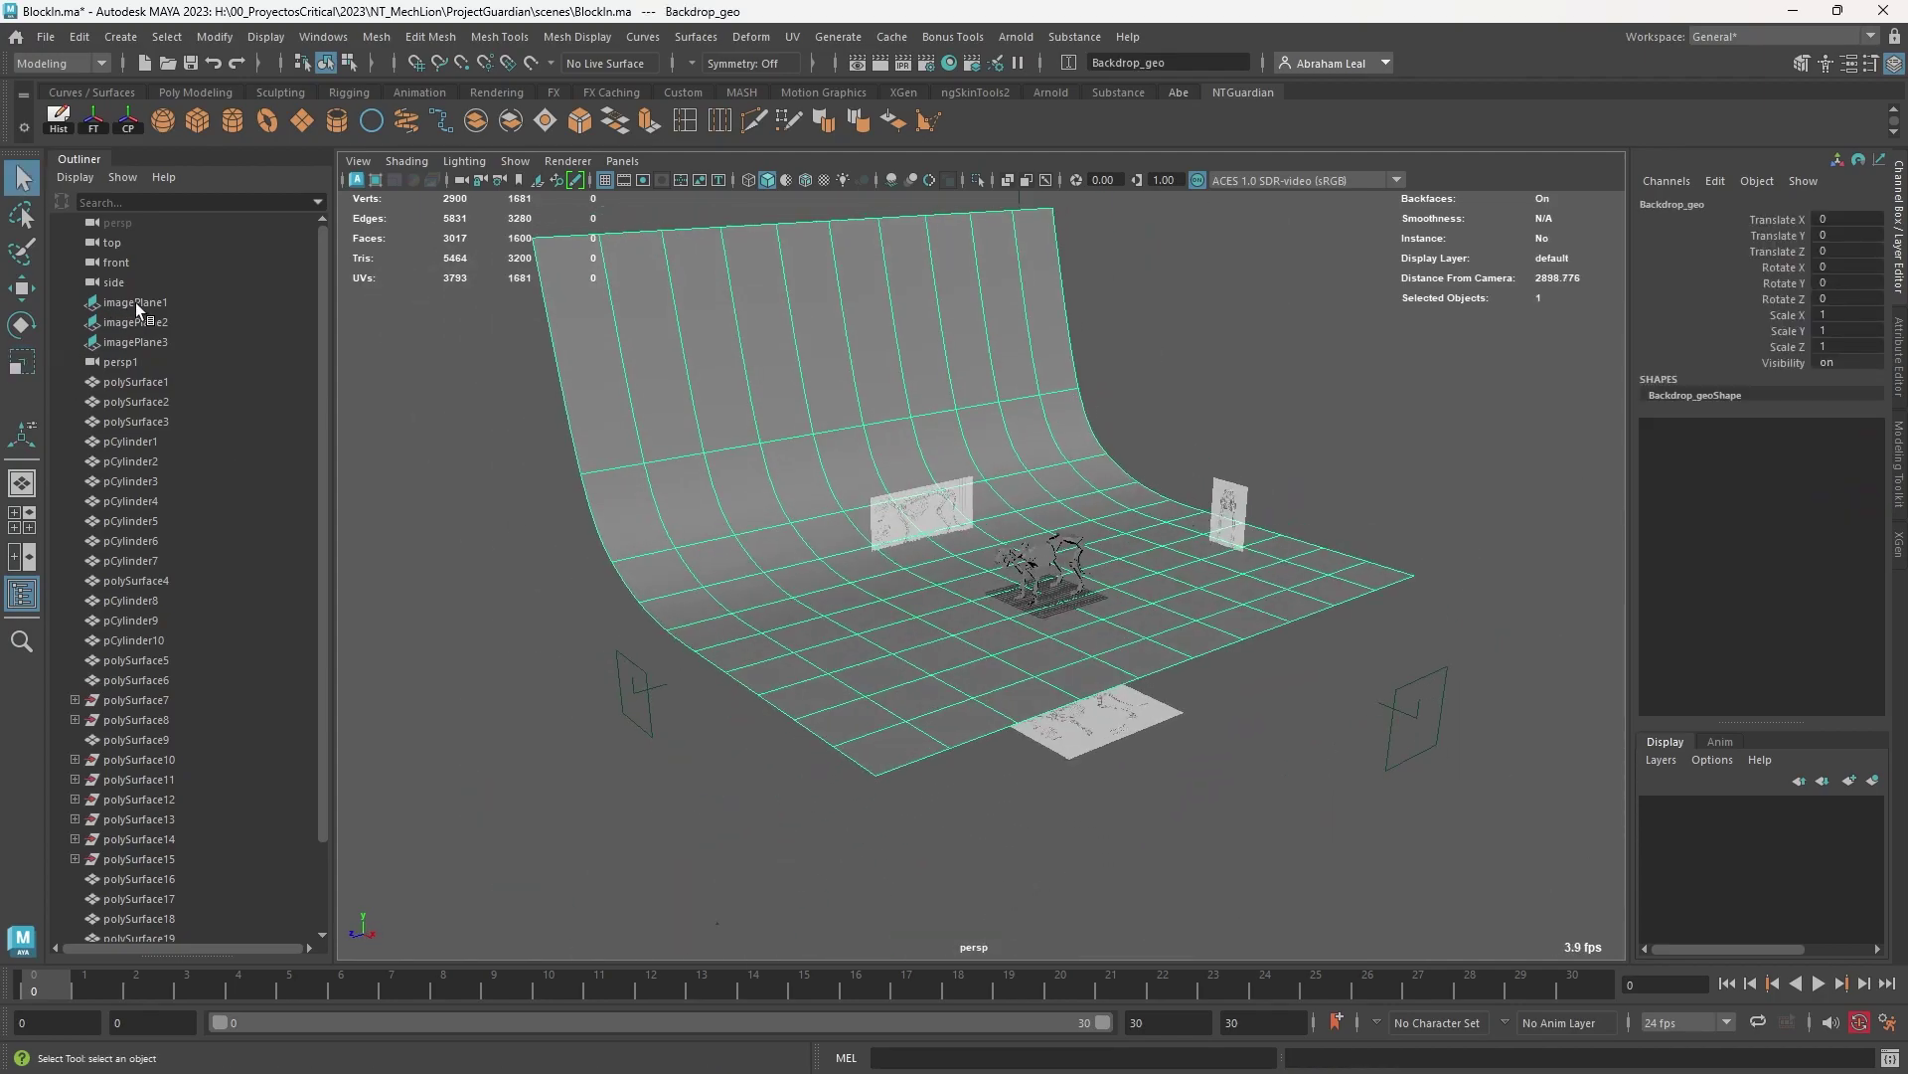
pyautogui.click(122, 366)
pyautogui.scroll(-5, 1255, 599)
pyautogui.scroll(2, 1255, 599)
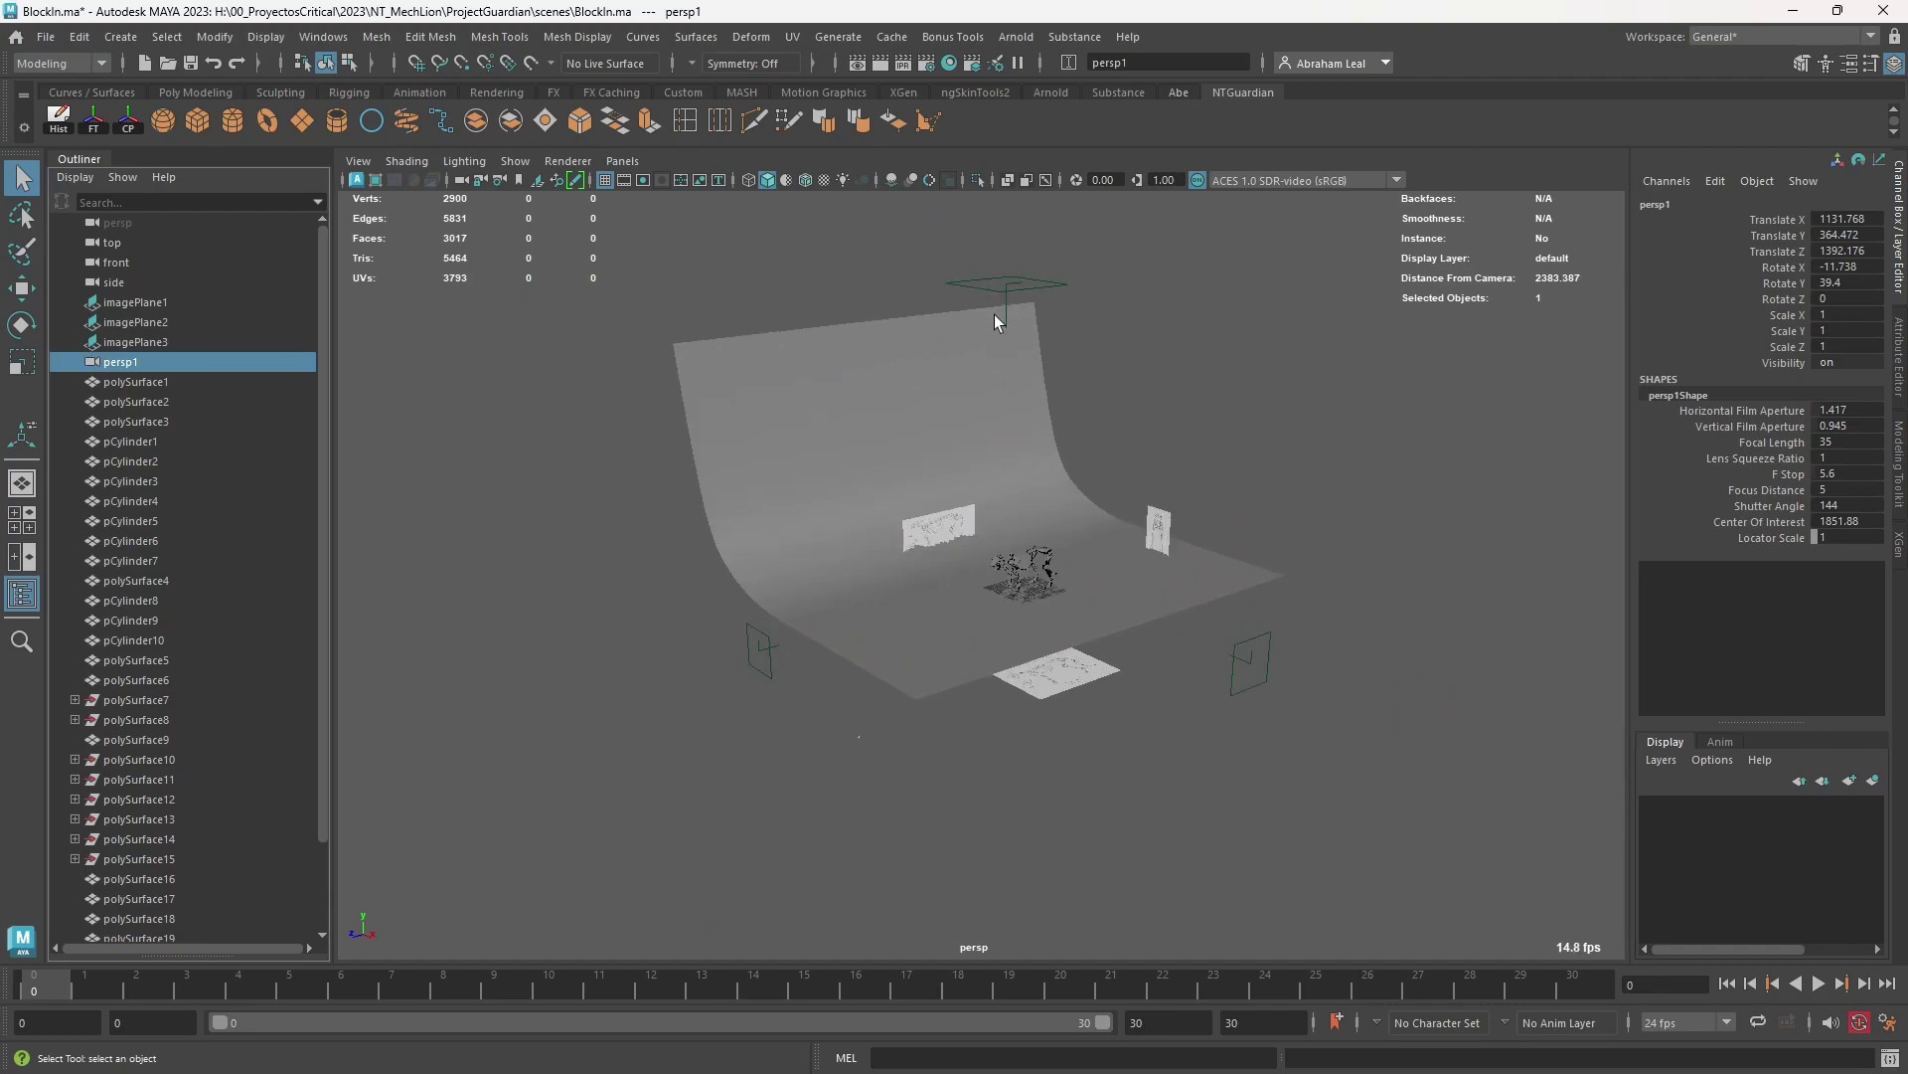
pyautogui.click(1004, 277)
pyautogui.click(133, 280)
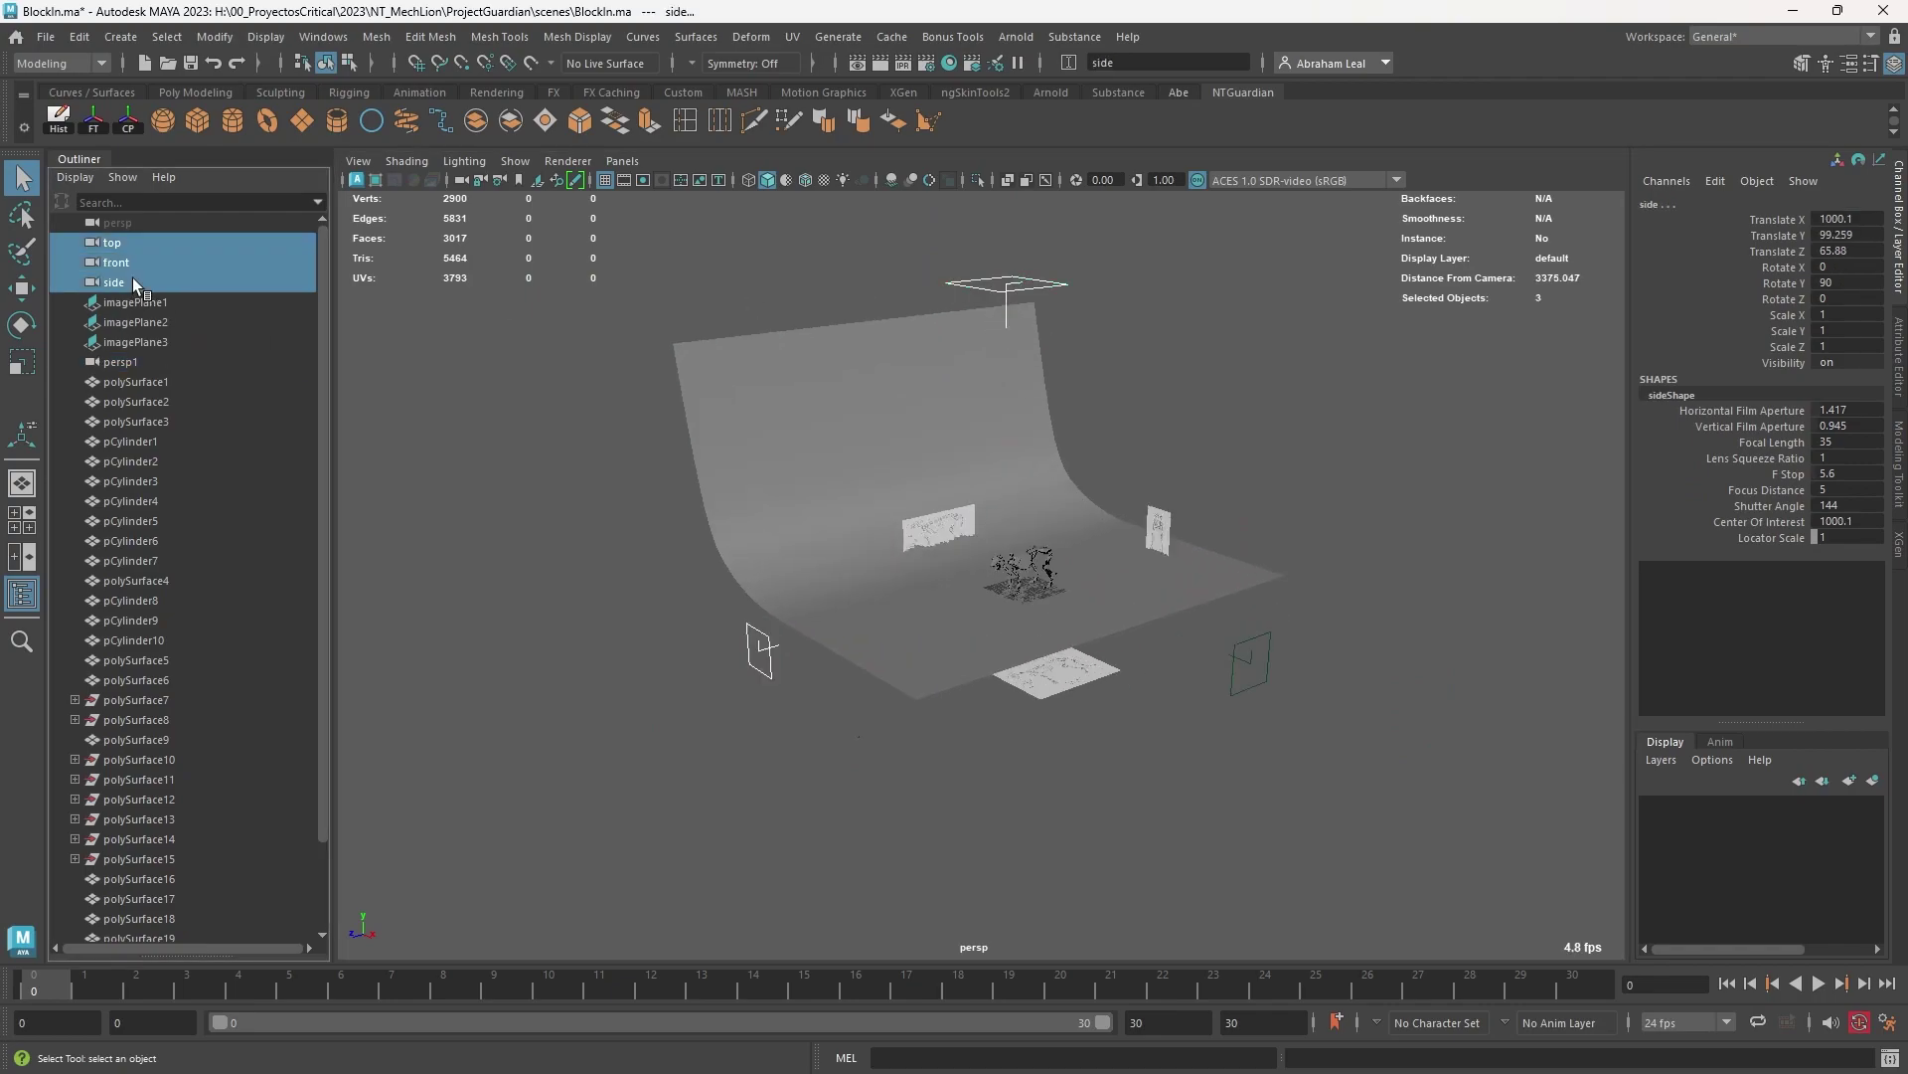
pyautogui.click(22, 594)
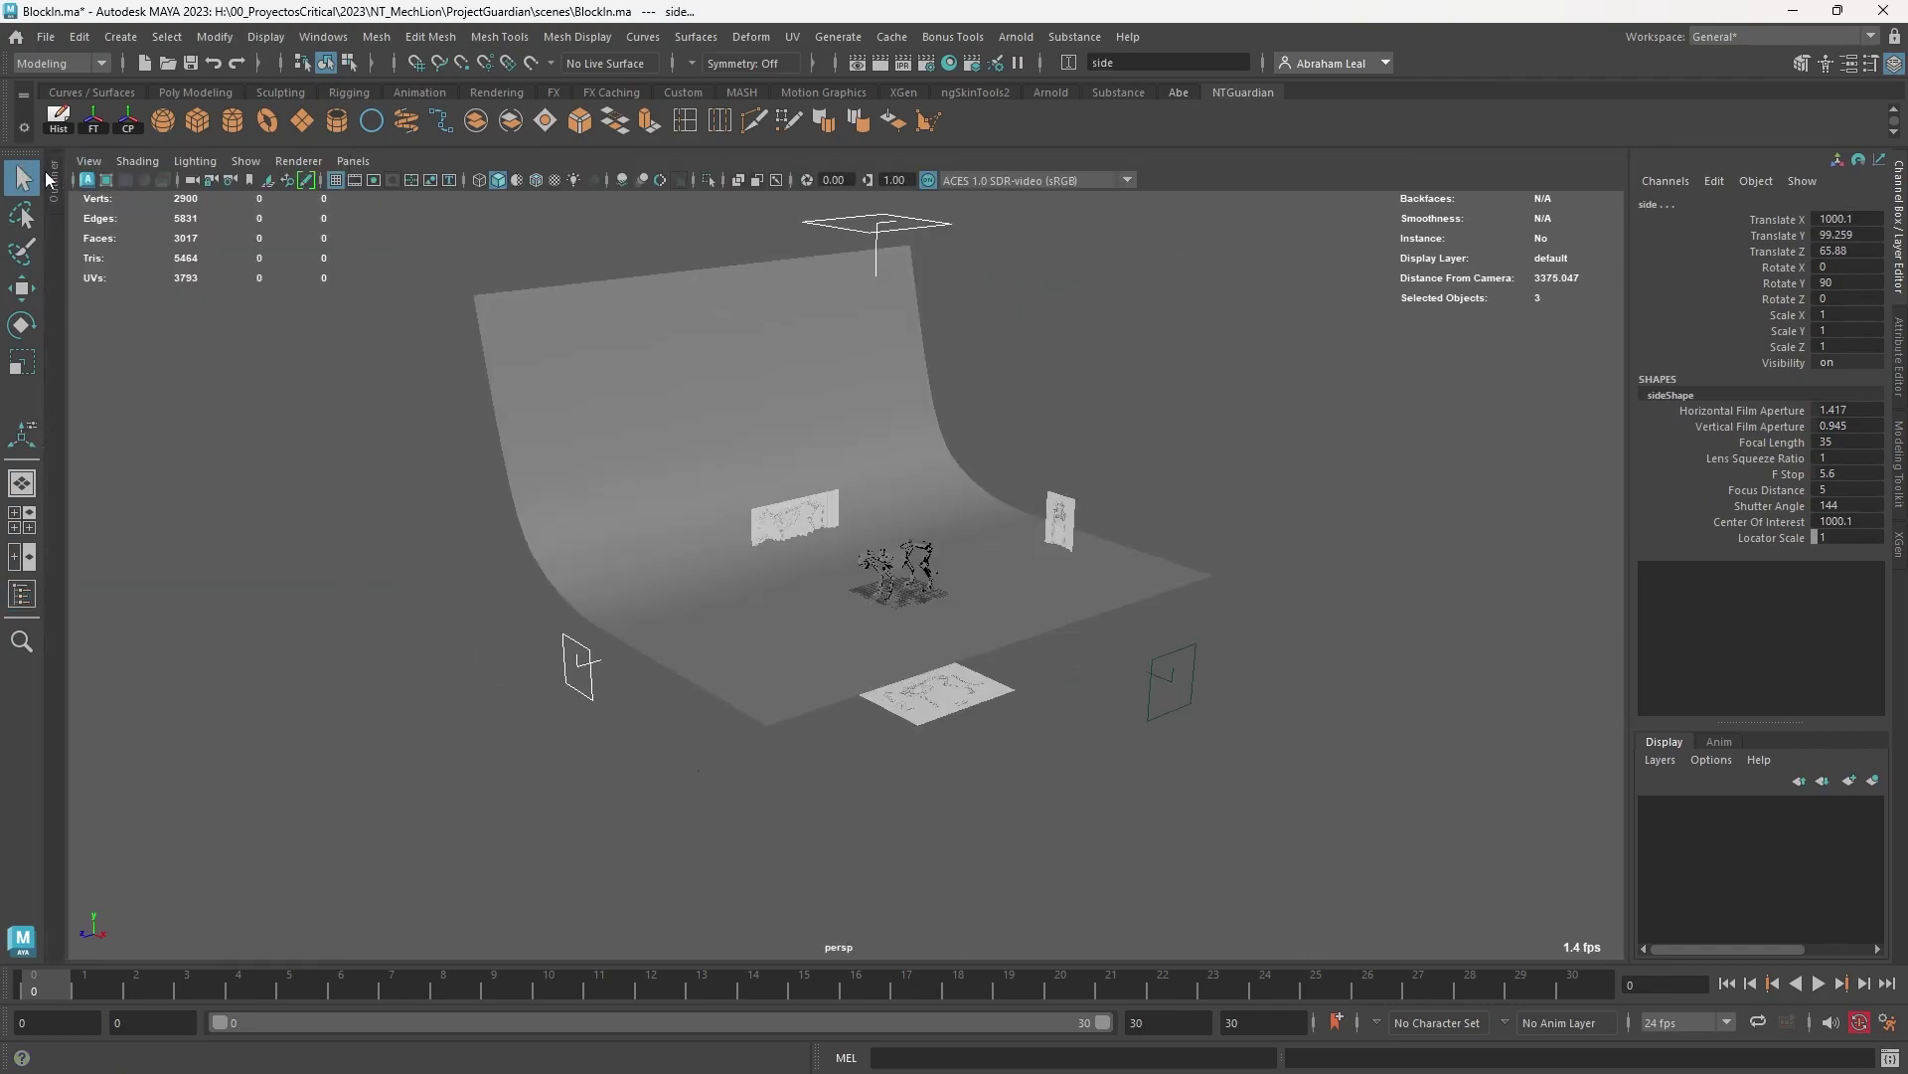
pyautogui.click(55, 186)
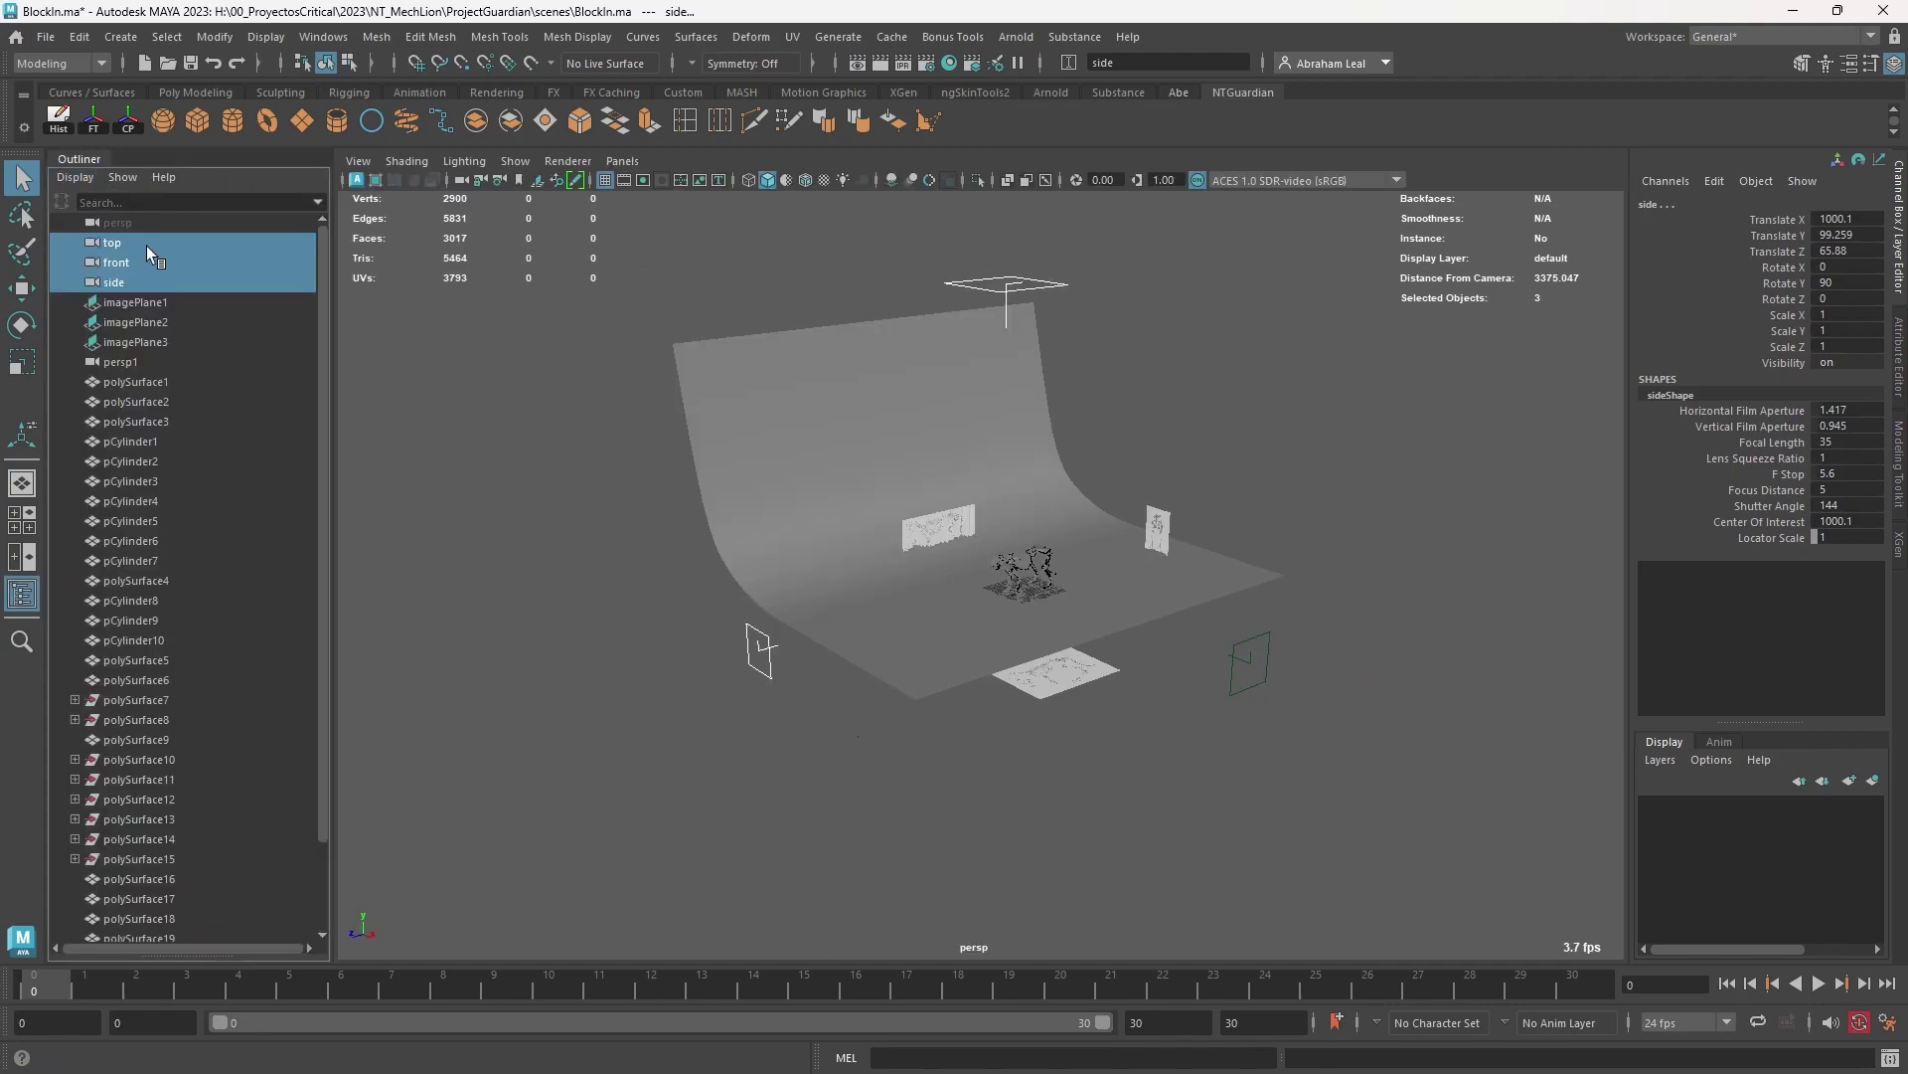
pyautogui.press('h')
pyautogui.click(160, 360)
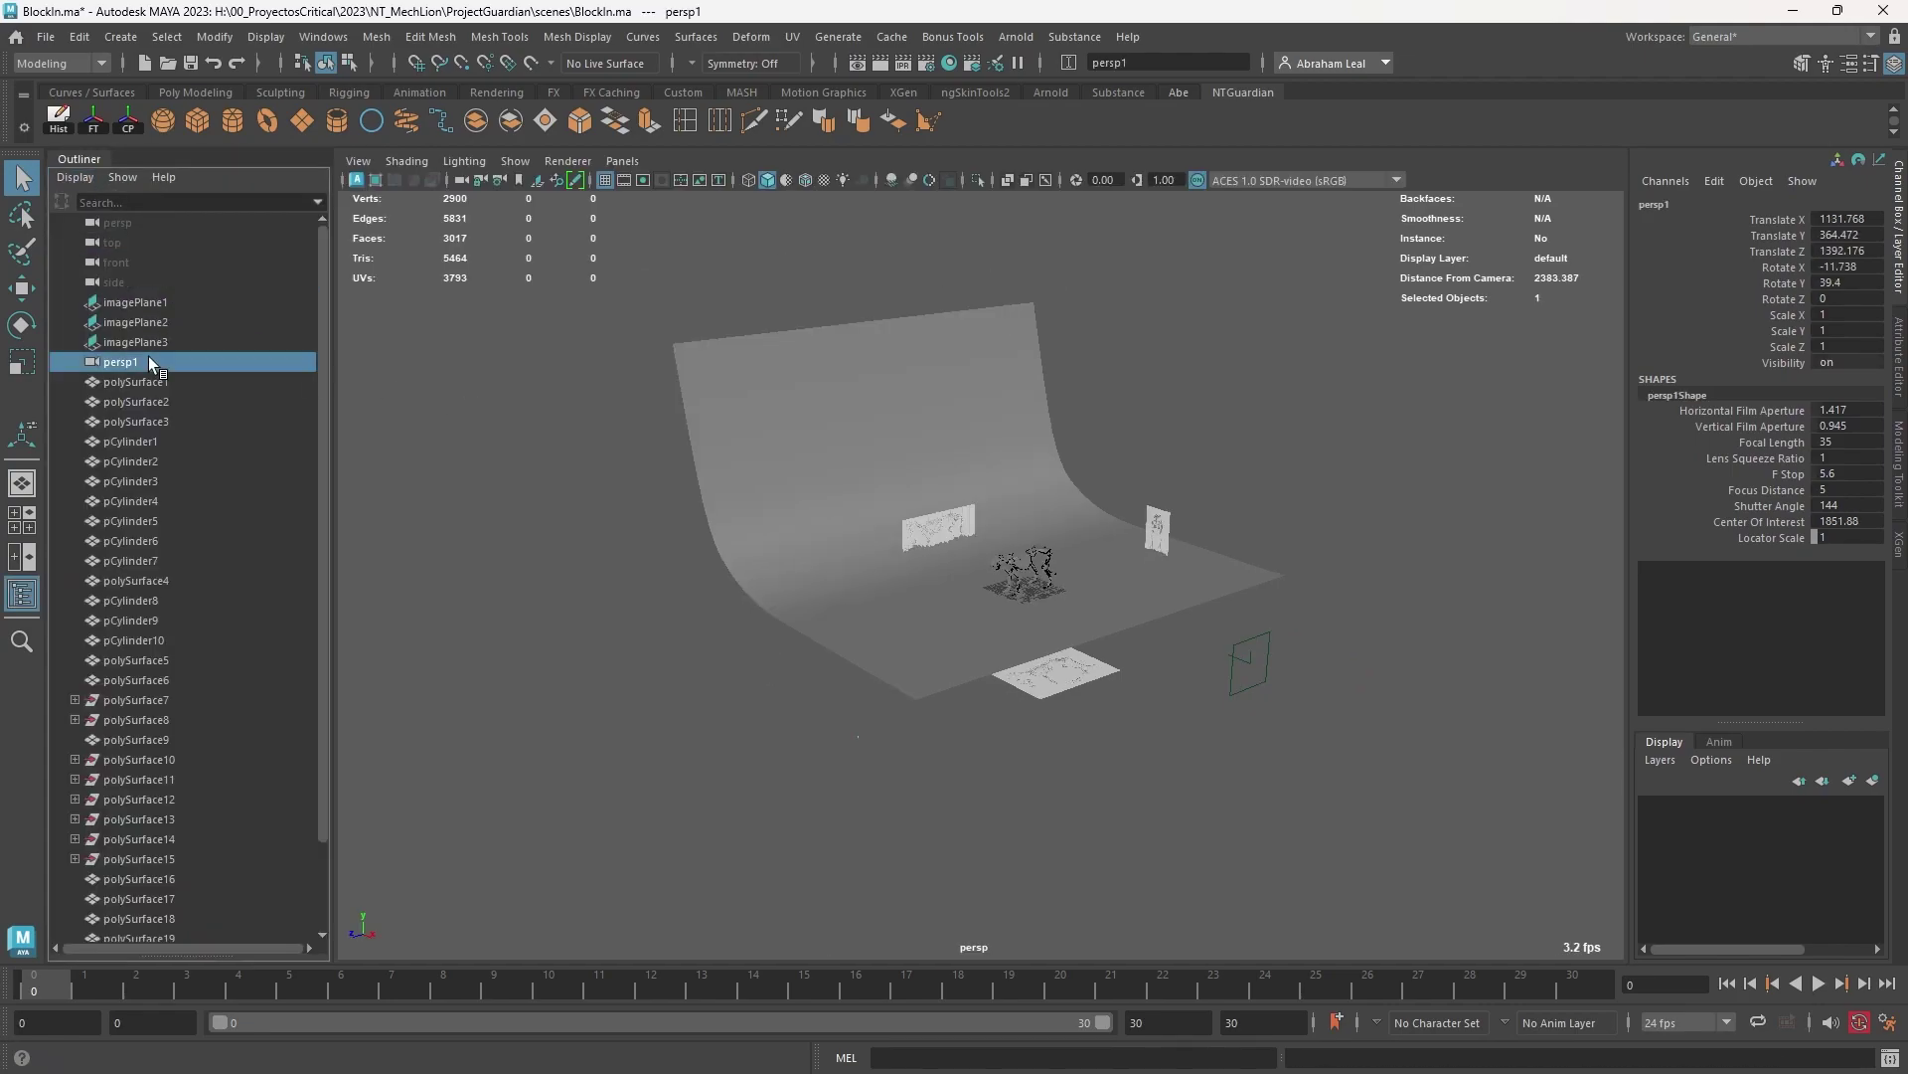
pyautogui.press('Delete')
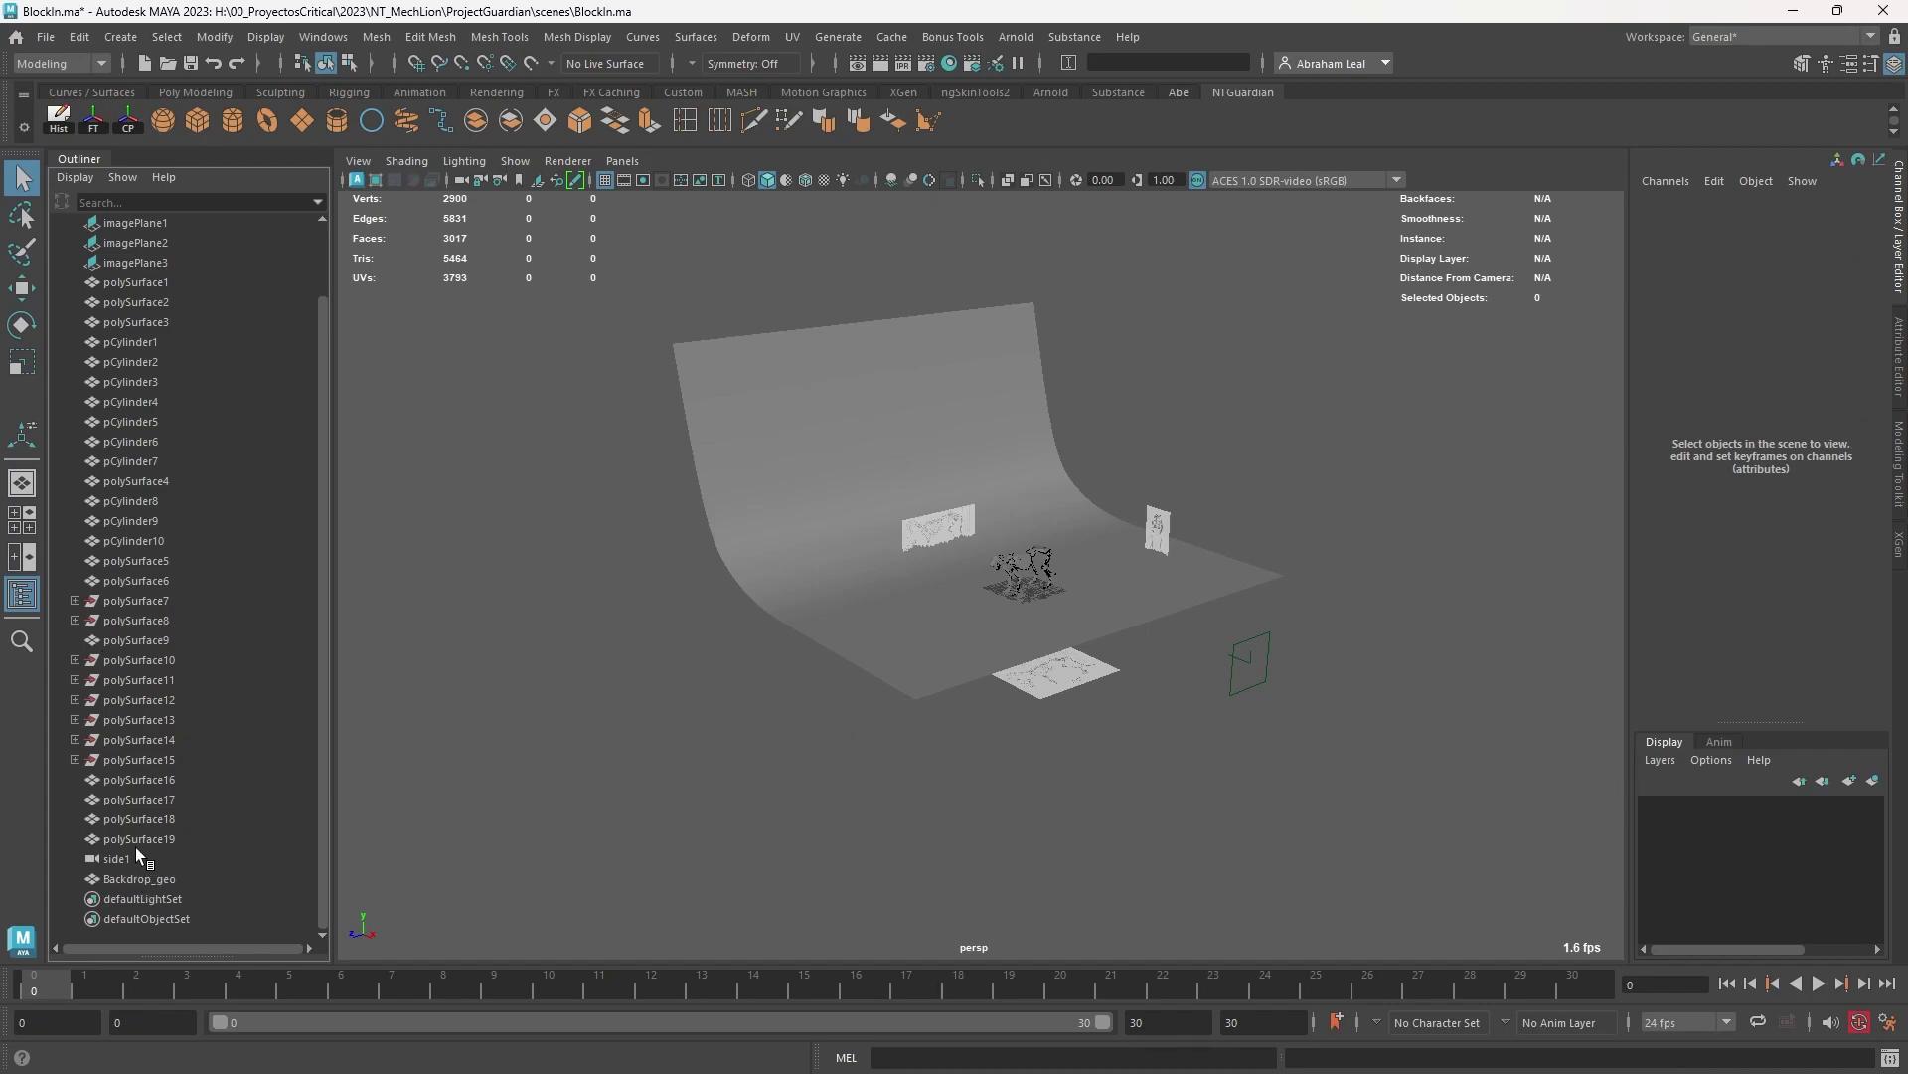
# Step: Group all the lion's body meshes, from polySurface1 through polySurface19, and frame the group in the view
pyautogui.click(135, 842)
pyautogui.keyDown('shift'); pyautogui.click(151, 362); pyautogui.keyUp('shift')
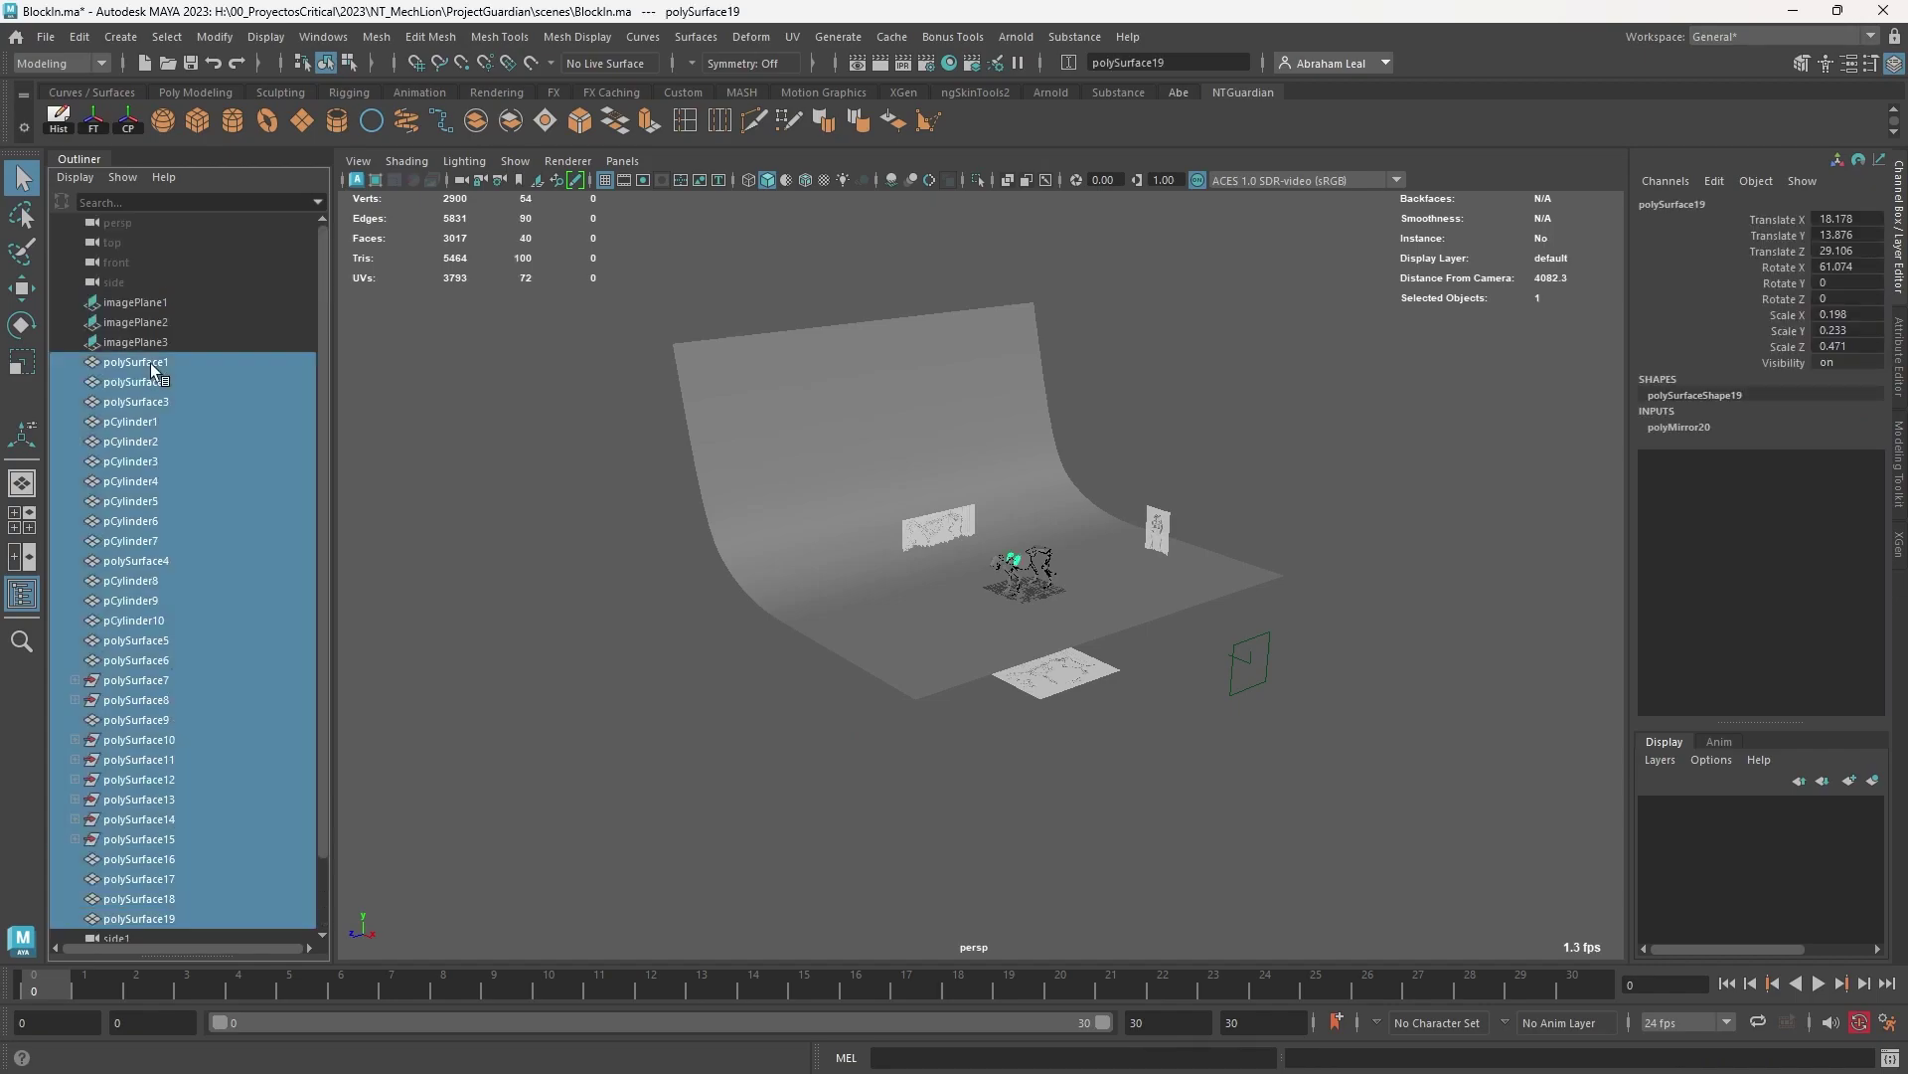
pyautogui.hotkey('ctrl', 'g')
pyautogui.press('f')
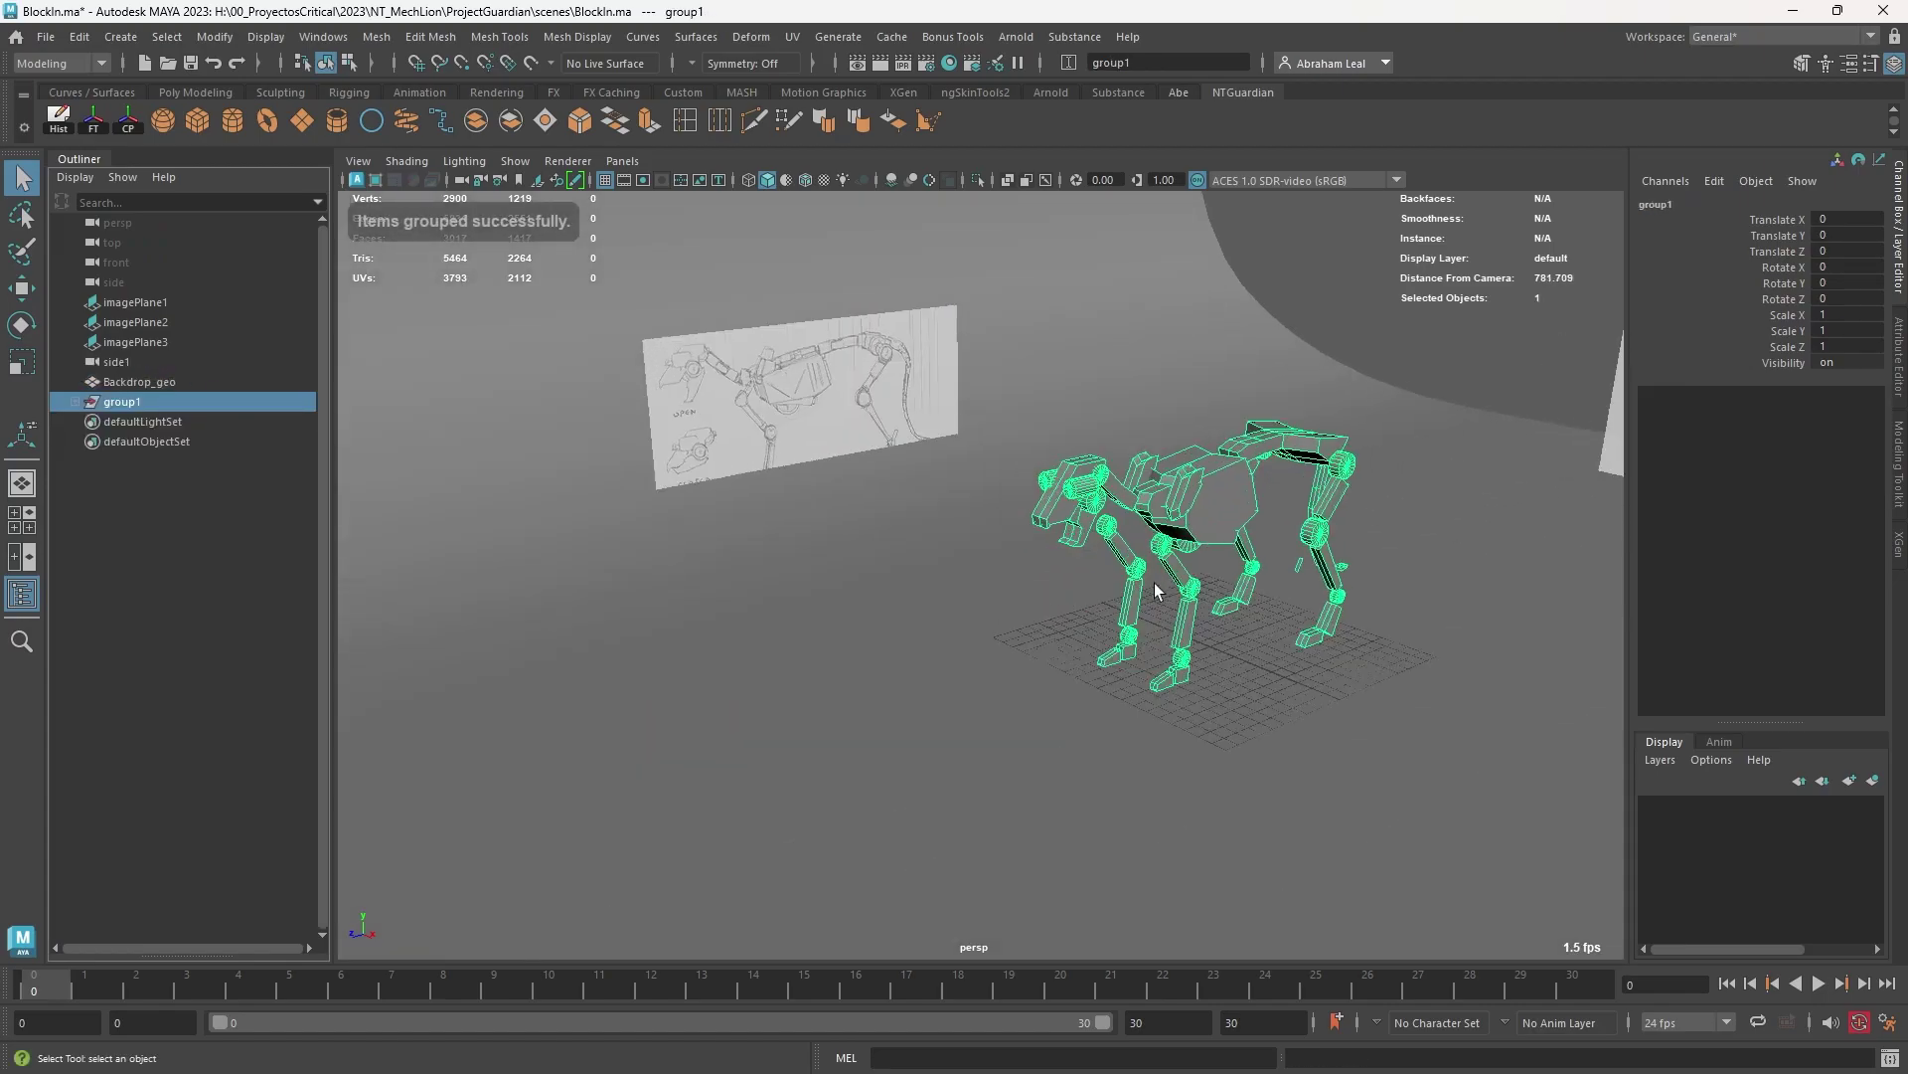
pyautogui.moveTo(1180, 637)
pyautogui.keyDown('alt'); pyautogui.mouseDown()
pyautogui.moveTo(1053, 621)
pyautogui.moveTo(1198, 611)
pyautogui.mouseUp(); pyautogui.keyUp('alt')
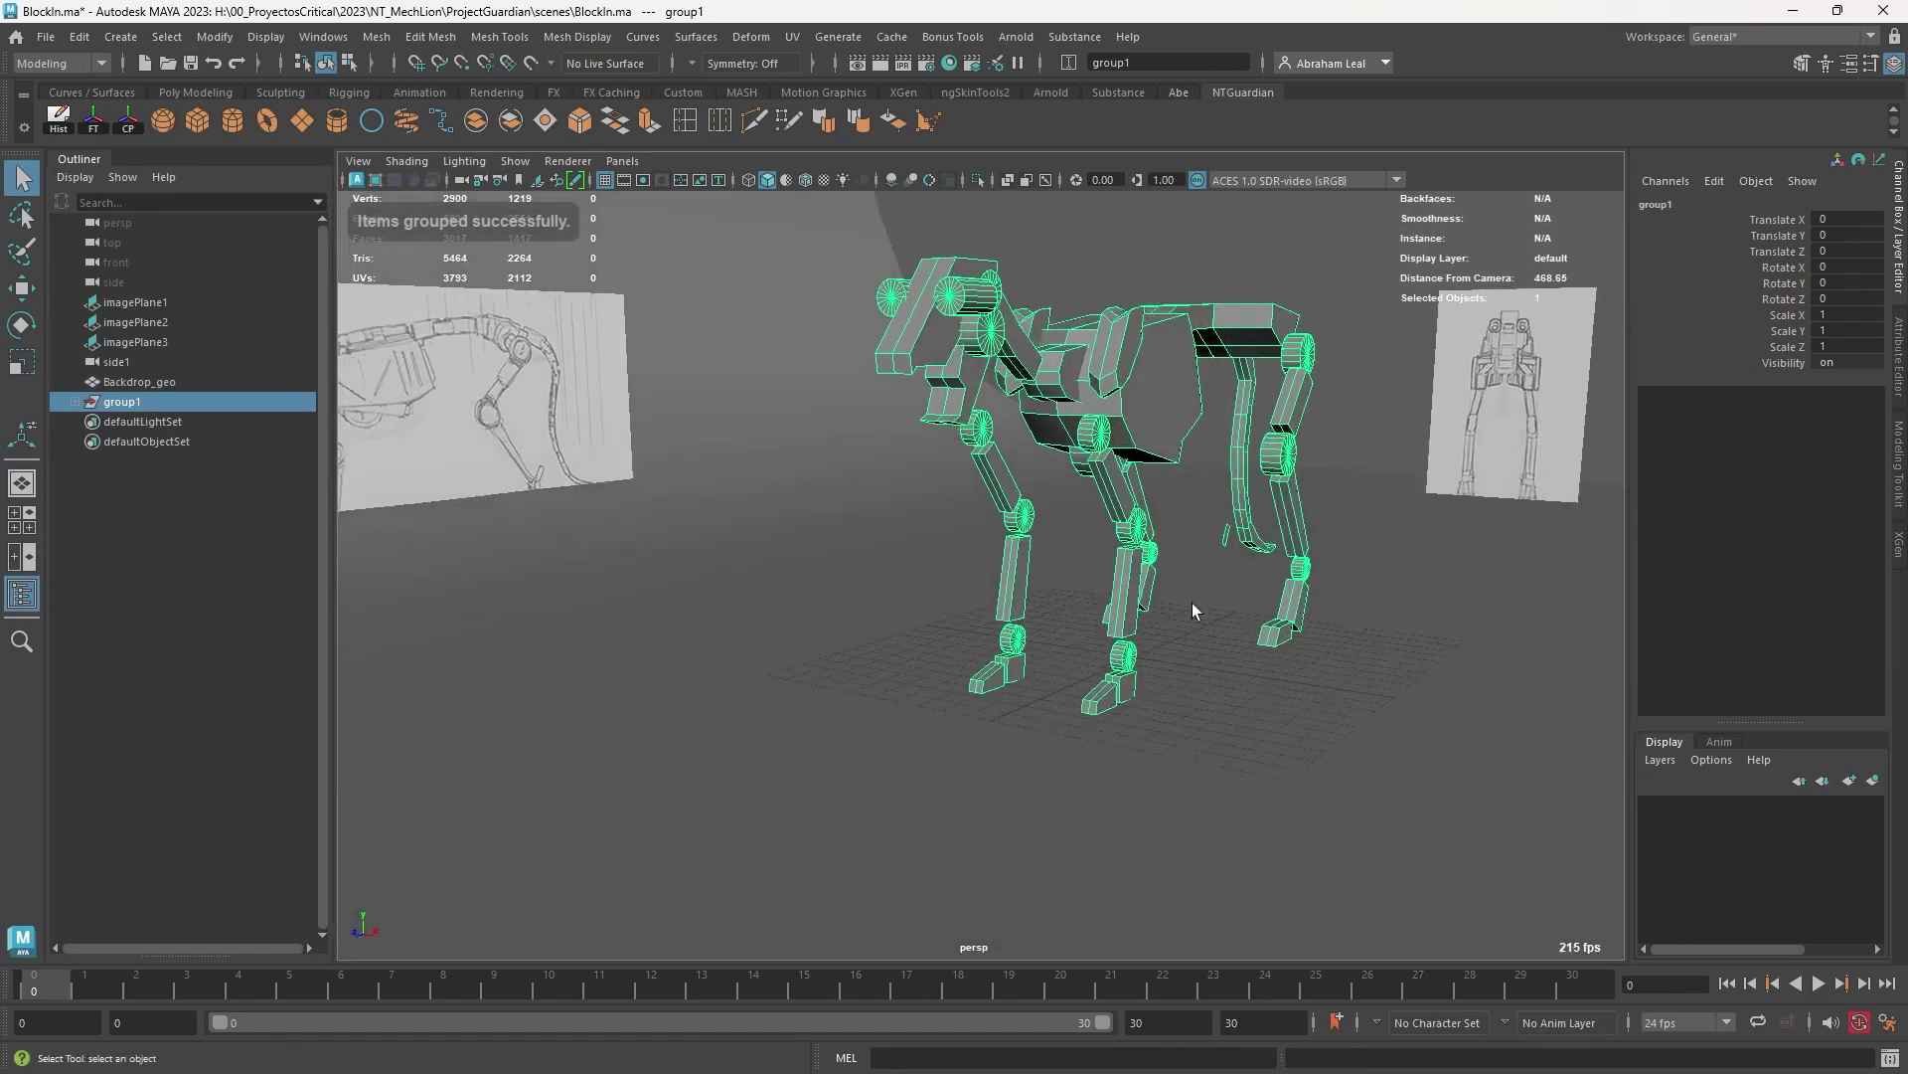
# Step: Rename the lion mesh group as Lion_BlockIn
pyautogui.doubleClick(124, 402)
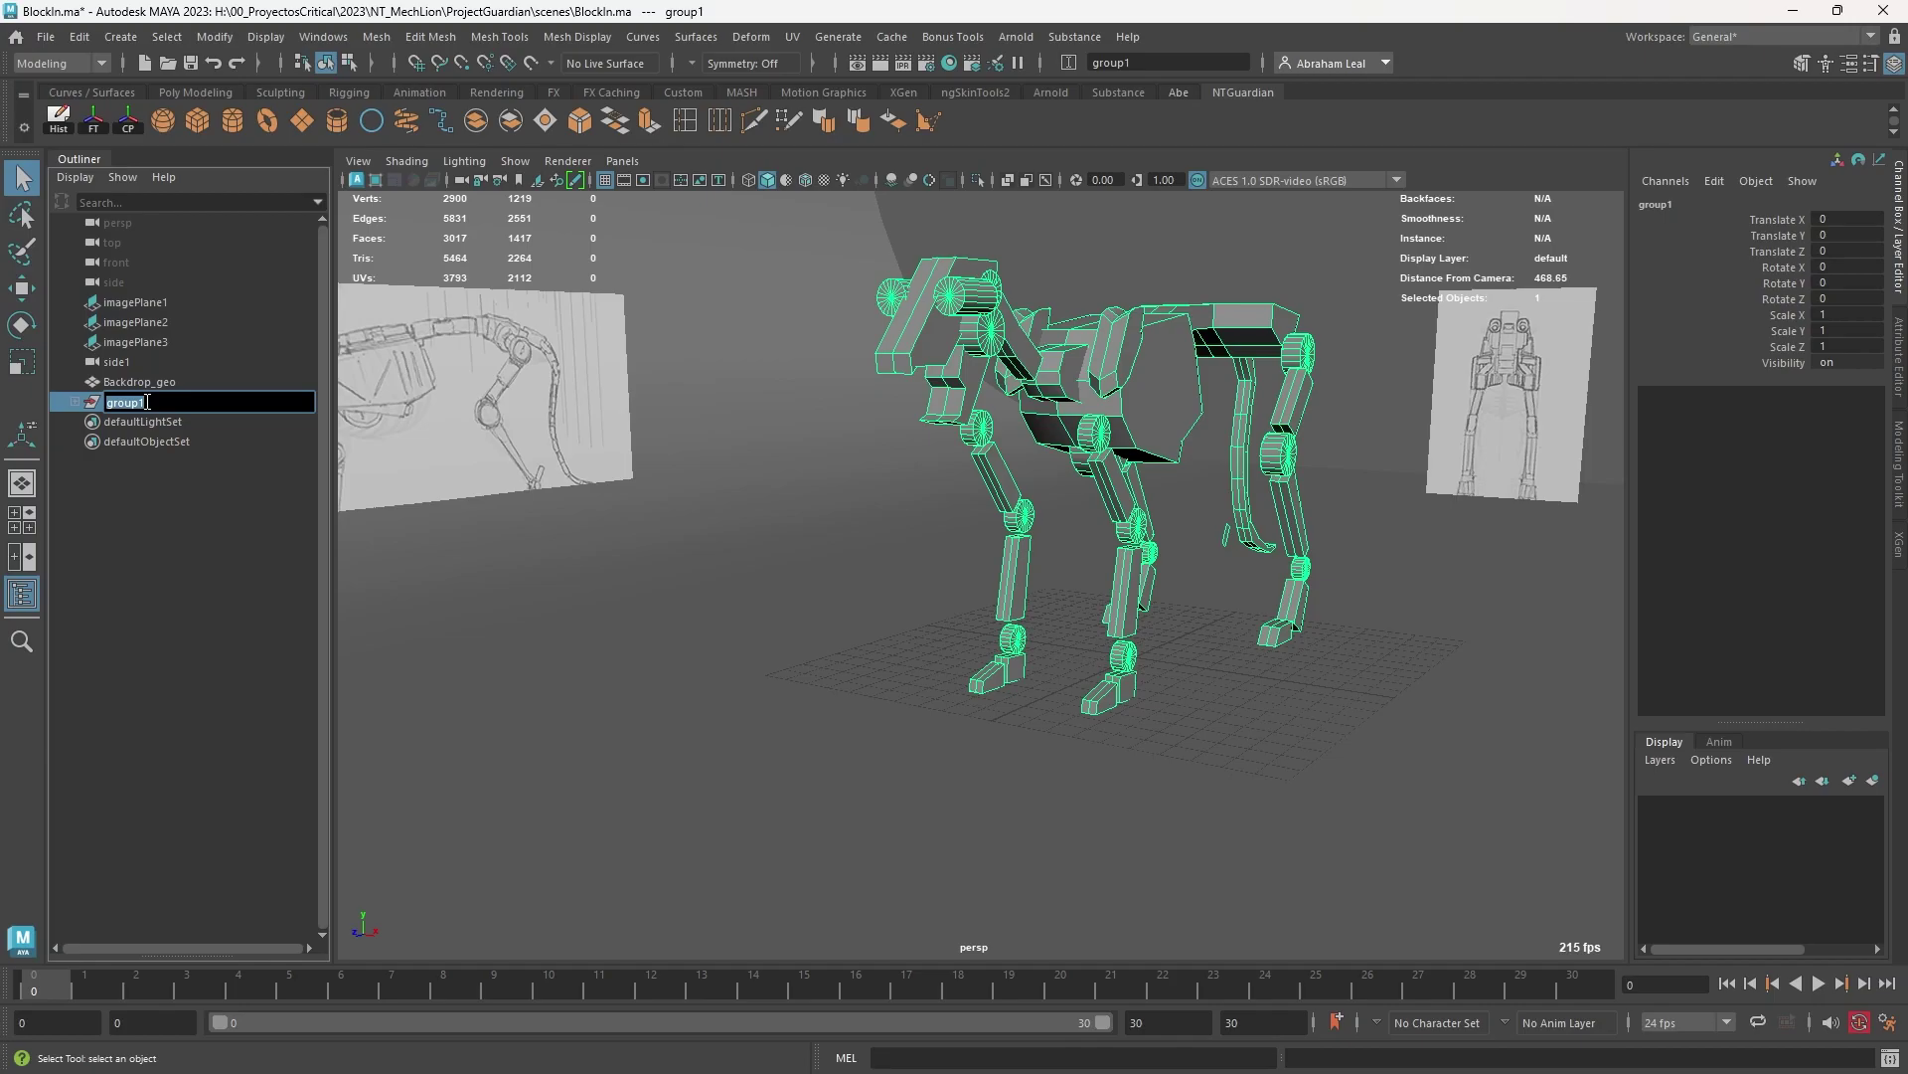
pyautogui.write('Lion_Block')
pyautogui.press('capslock')
pyautogui.write('KIn')
pyautogui.press('Return')
# Step: Expand the lion group, select all its body meshes, delete their history and freeze their transformations
pyautogui.click(74, 402)
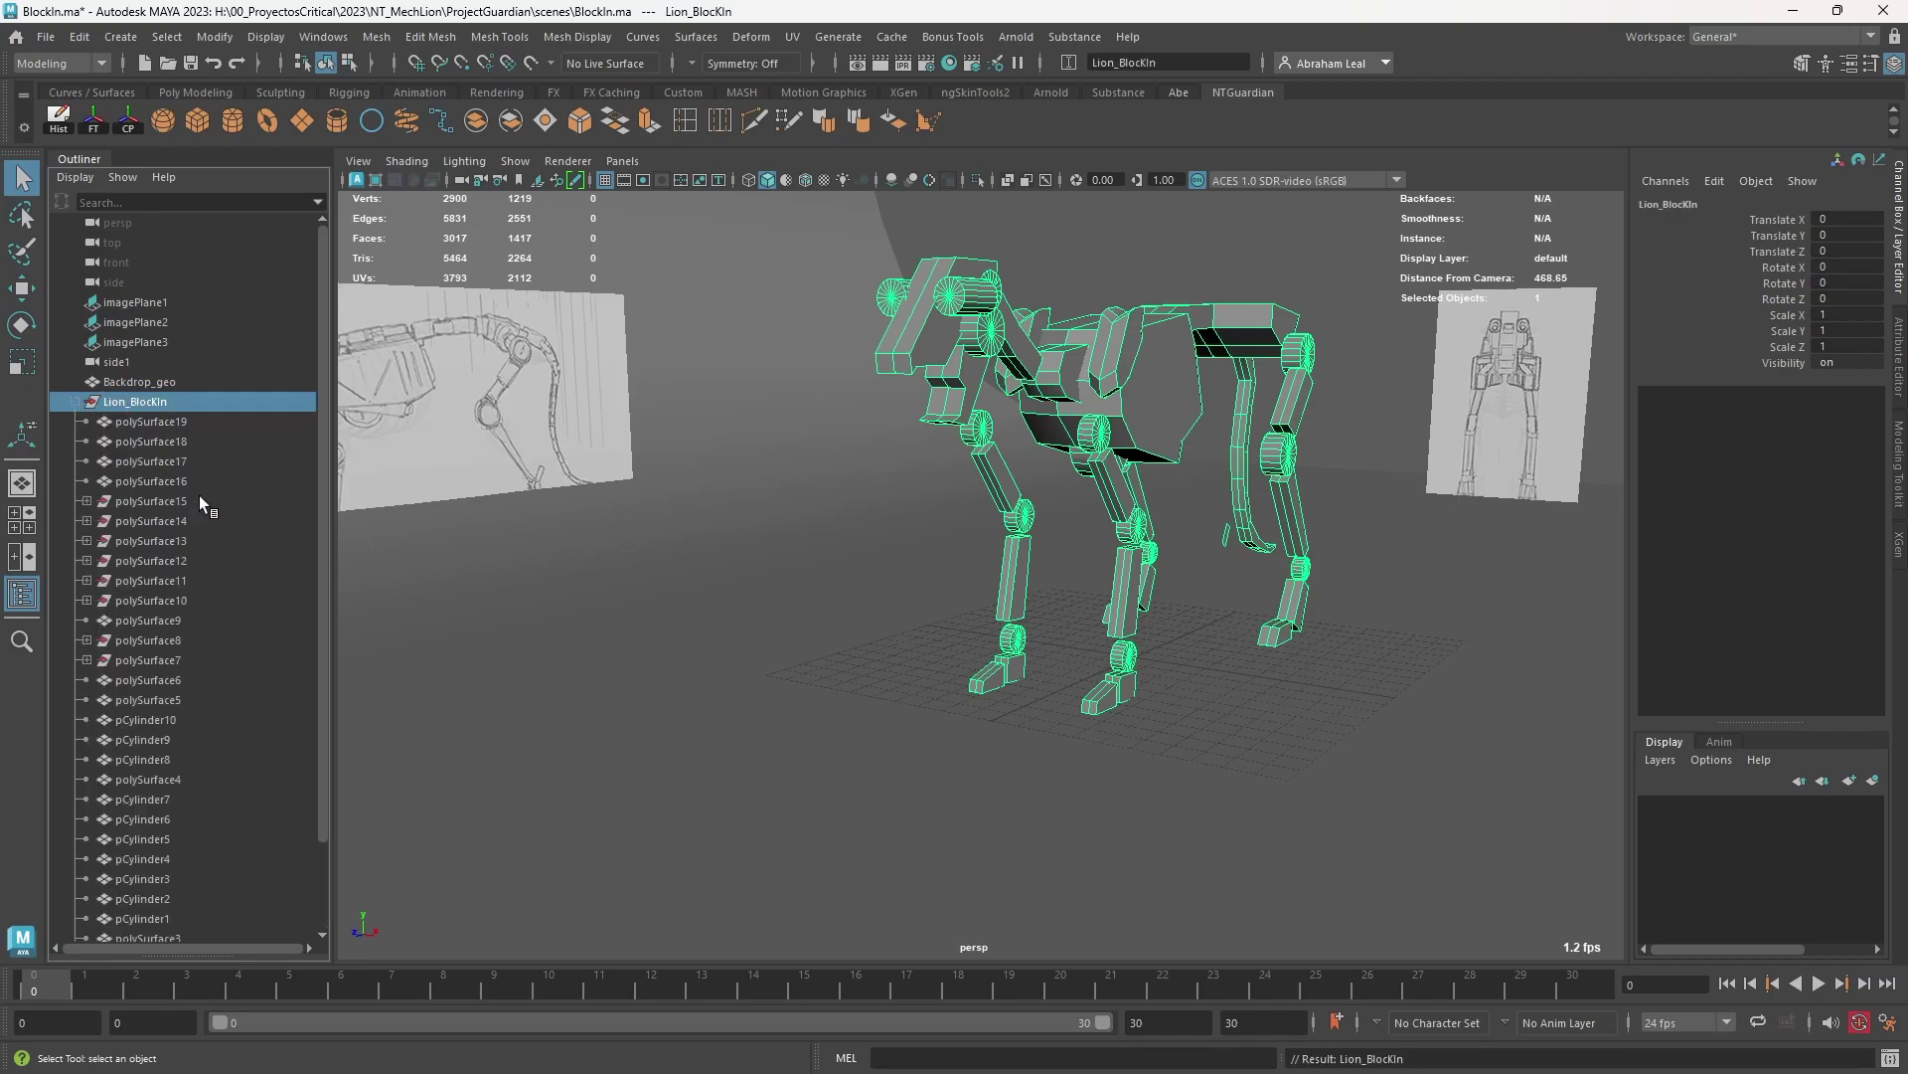
pyautogui.click(198, 500)
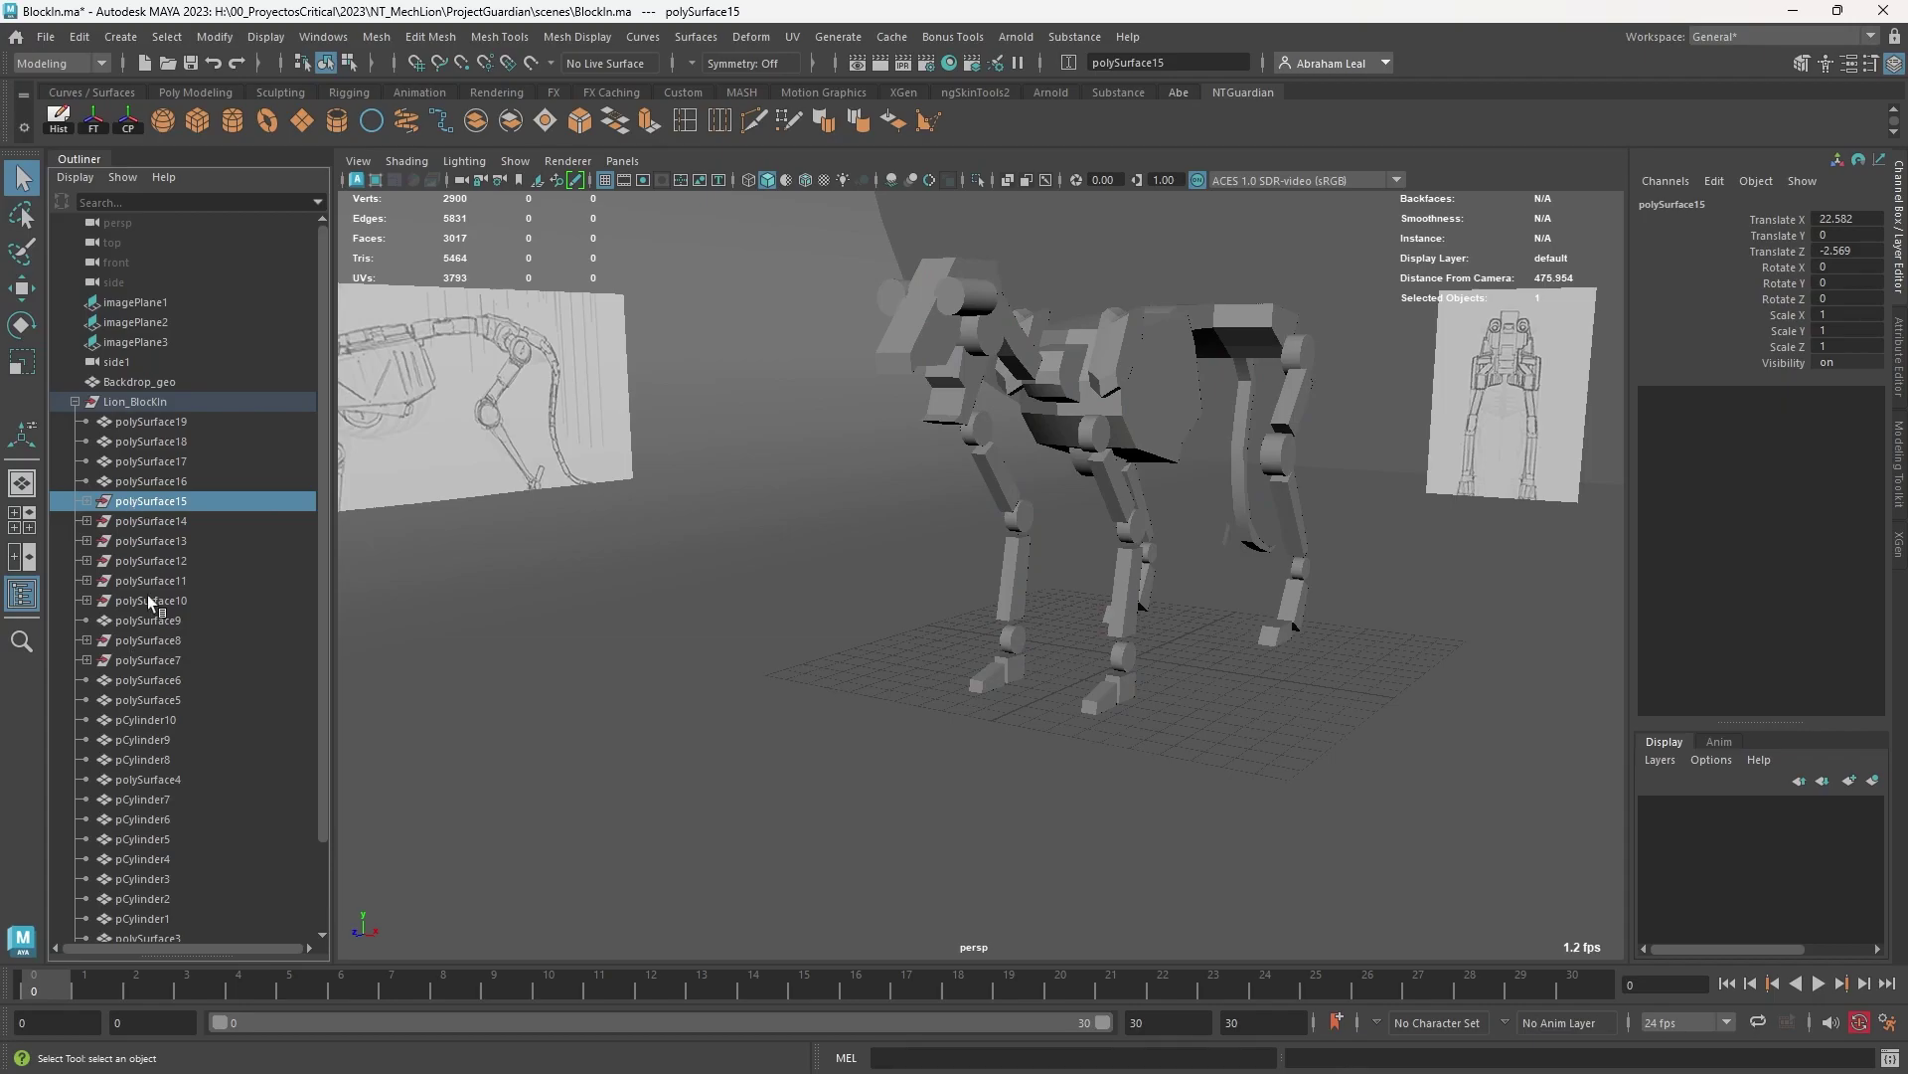
pyautogui.scroll(-5, 988, 553)
pyautogui.keyDown('alt'); pyautogui.moveTo(989, 584); pyautogui.dragTo(1128, 735); pyautogui.keyUp('alt')
pyautogui.moveTo(1278, 393); pyautogui.dragTo(1065, 689)
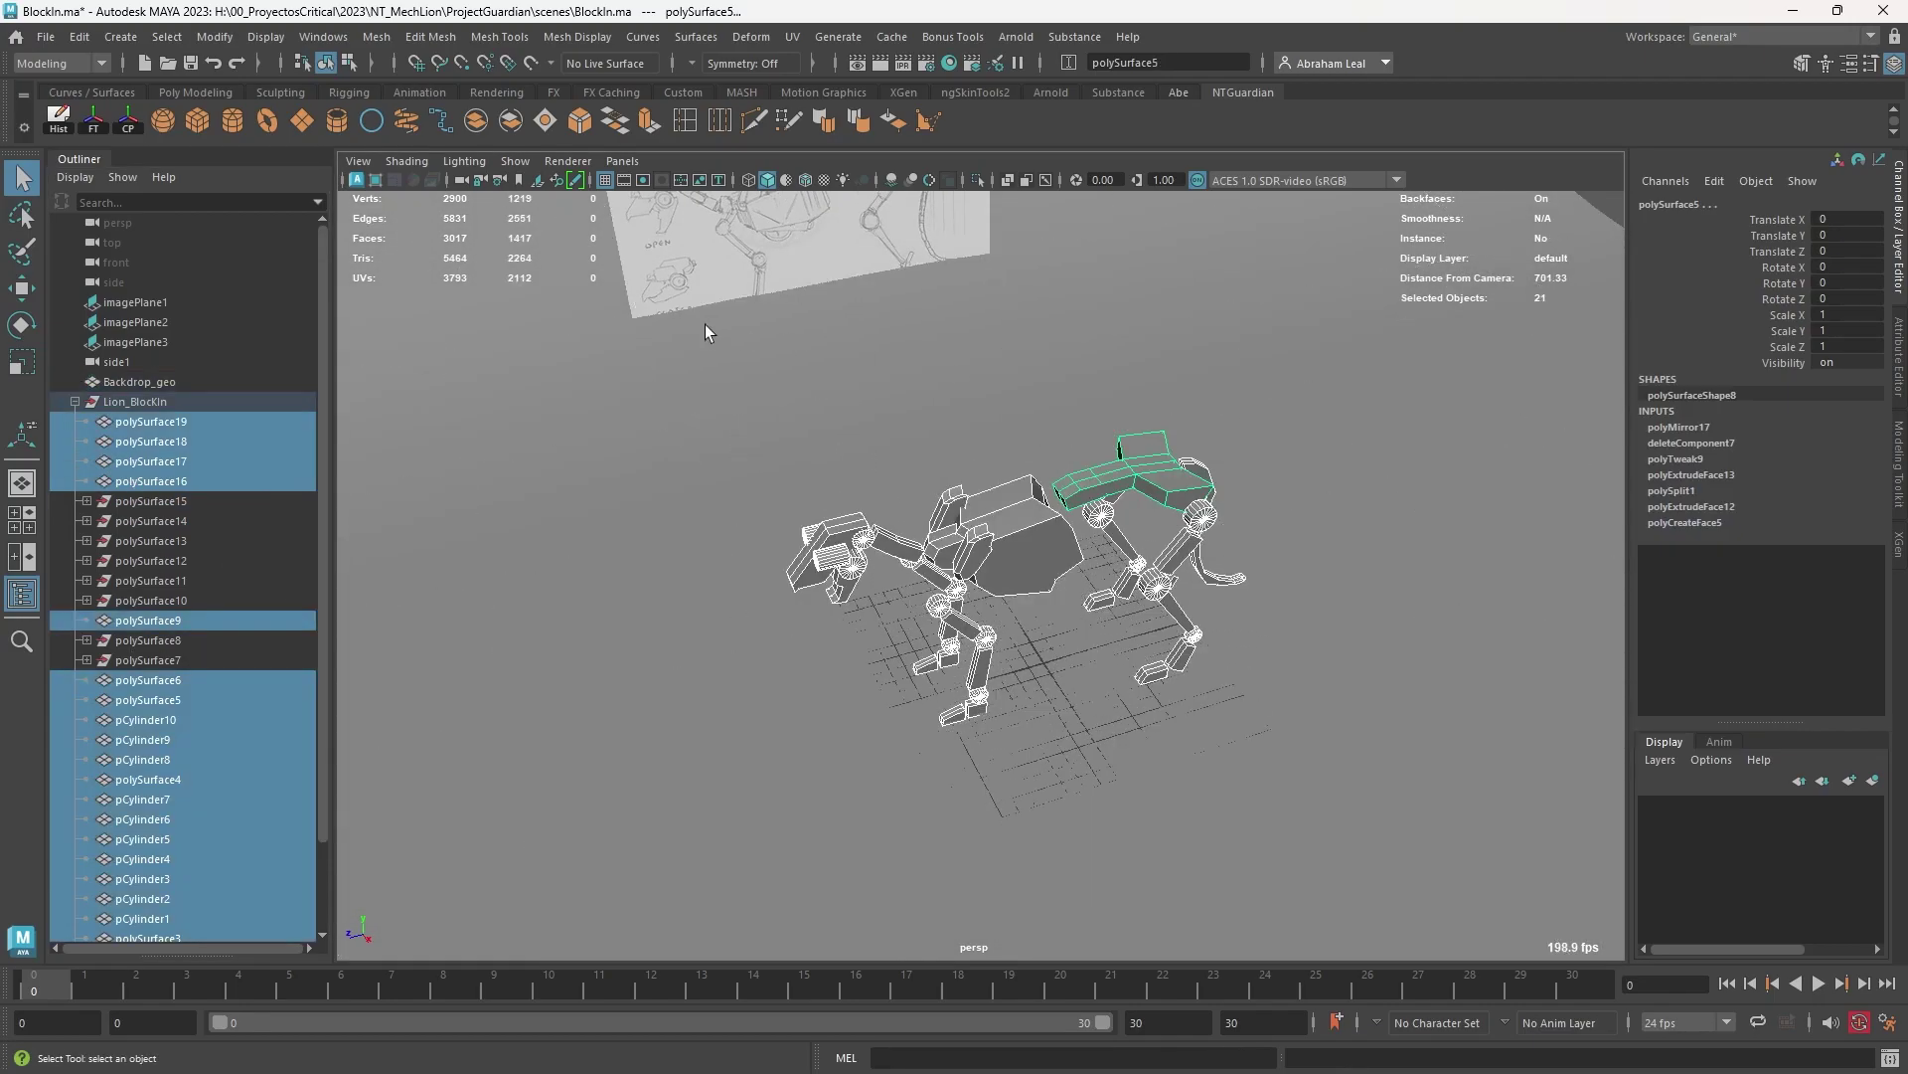
pyautogui.click(60, 117)
pyautogui.click(91, 127)
pyautogui.keyDown('alt'); pyautogui.moveTo(769, 494); pyautogui.dragTo(825, 407); pyautogui.keyUp('alt')
pyautogui.keyDown('alt'); pyautogui.moveTo(980, 499); pyautogui.dragTo(824, 541); pyautogui.keyUp('alt')
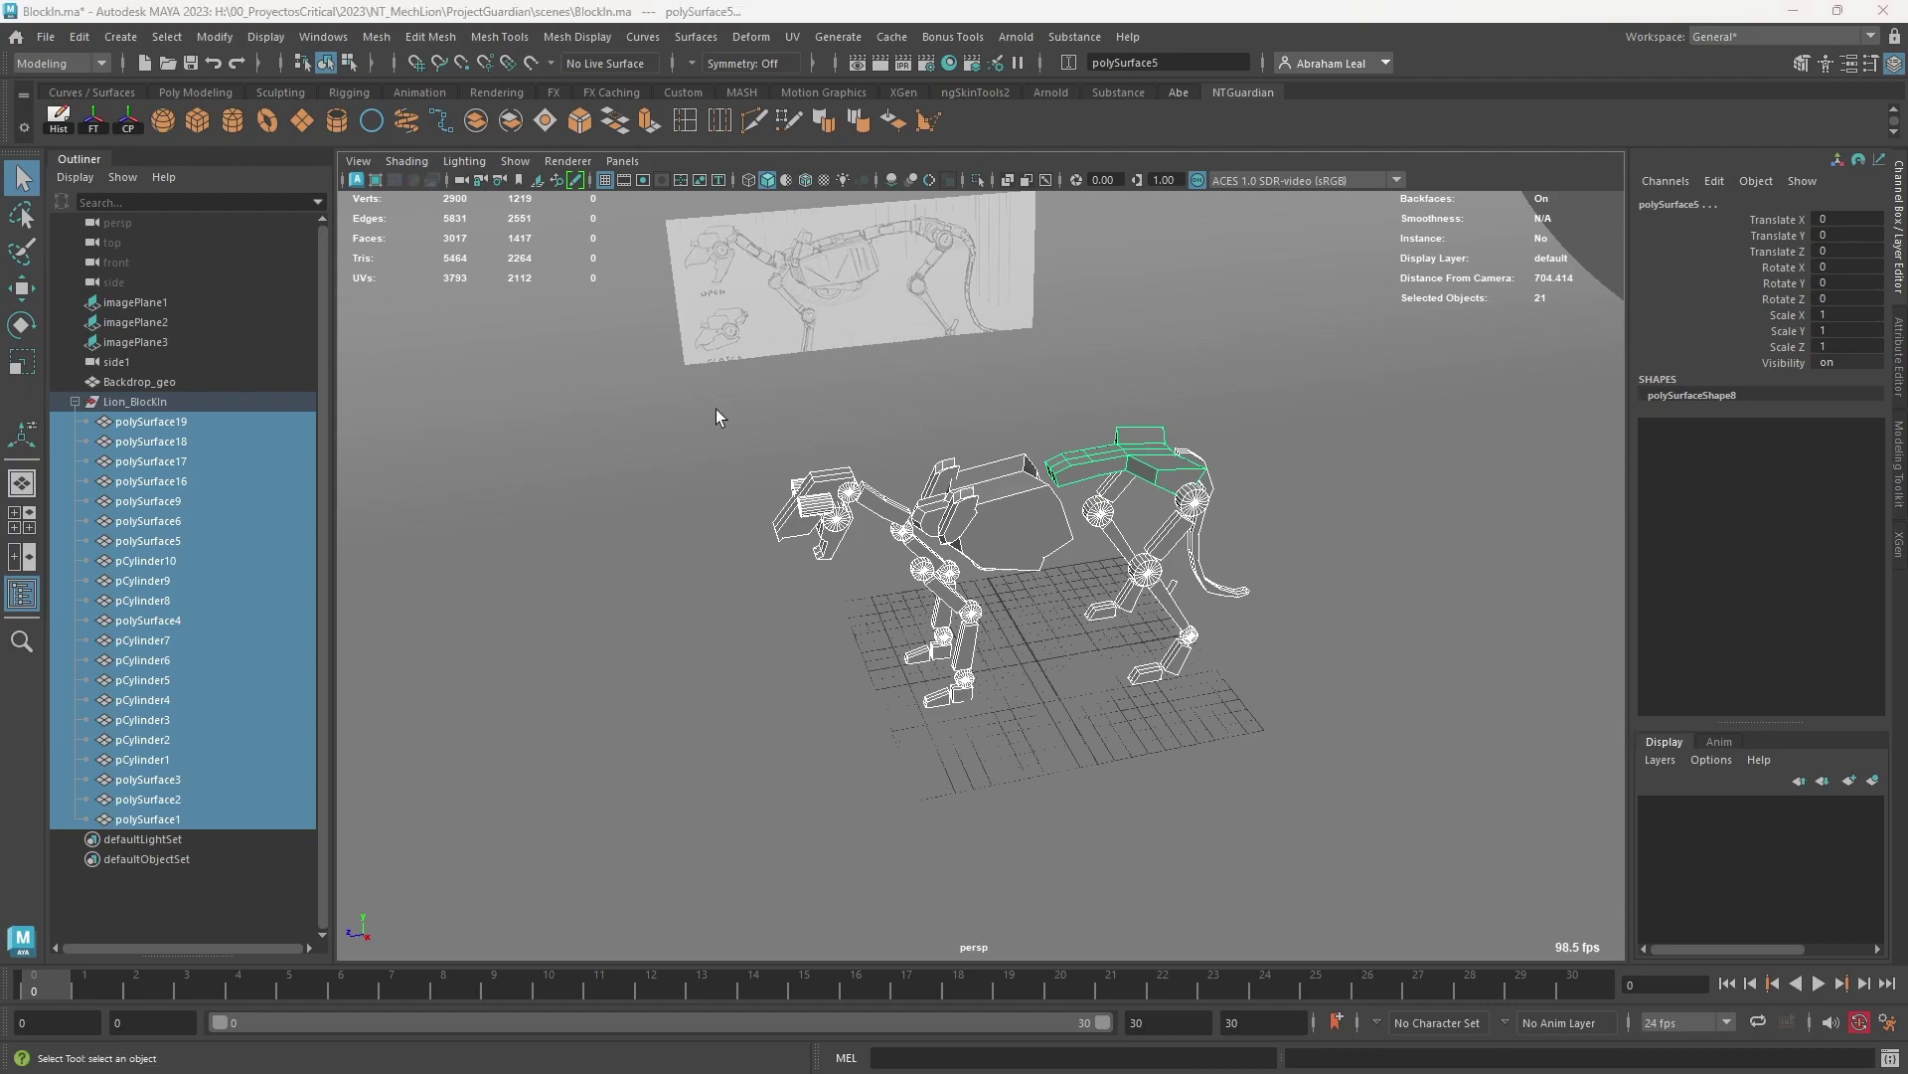
# Step: Batch-rename all the meshes inside the Lion_BlockIn group with the base name BlockIn_geo_
pyautogui.click(151, 425)
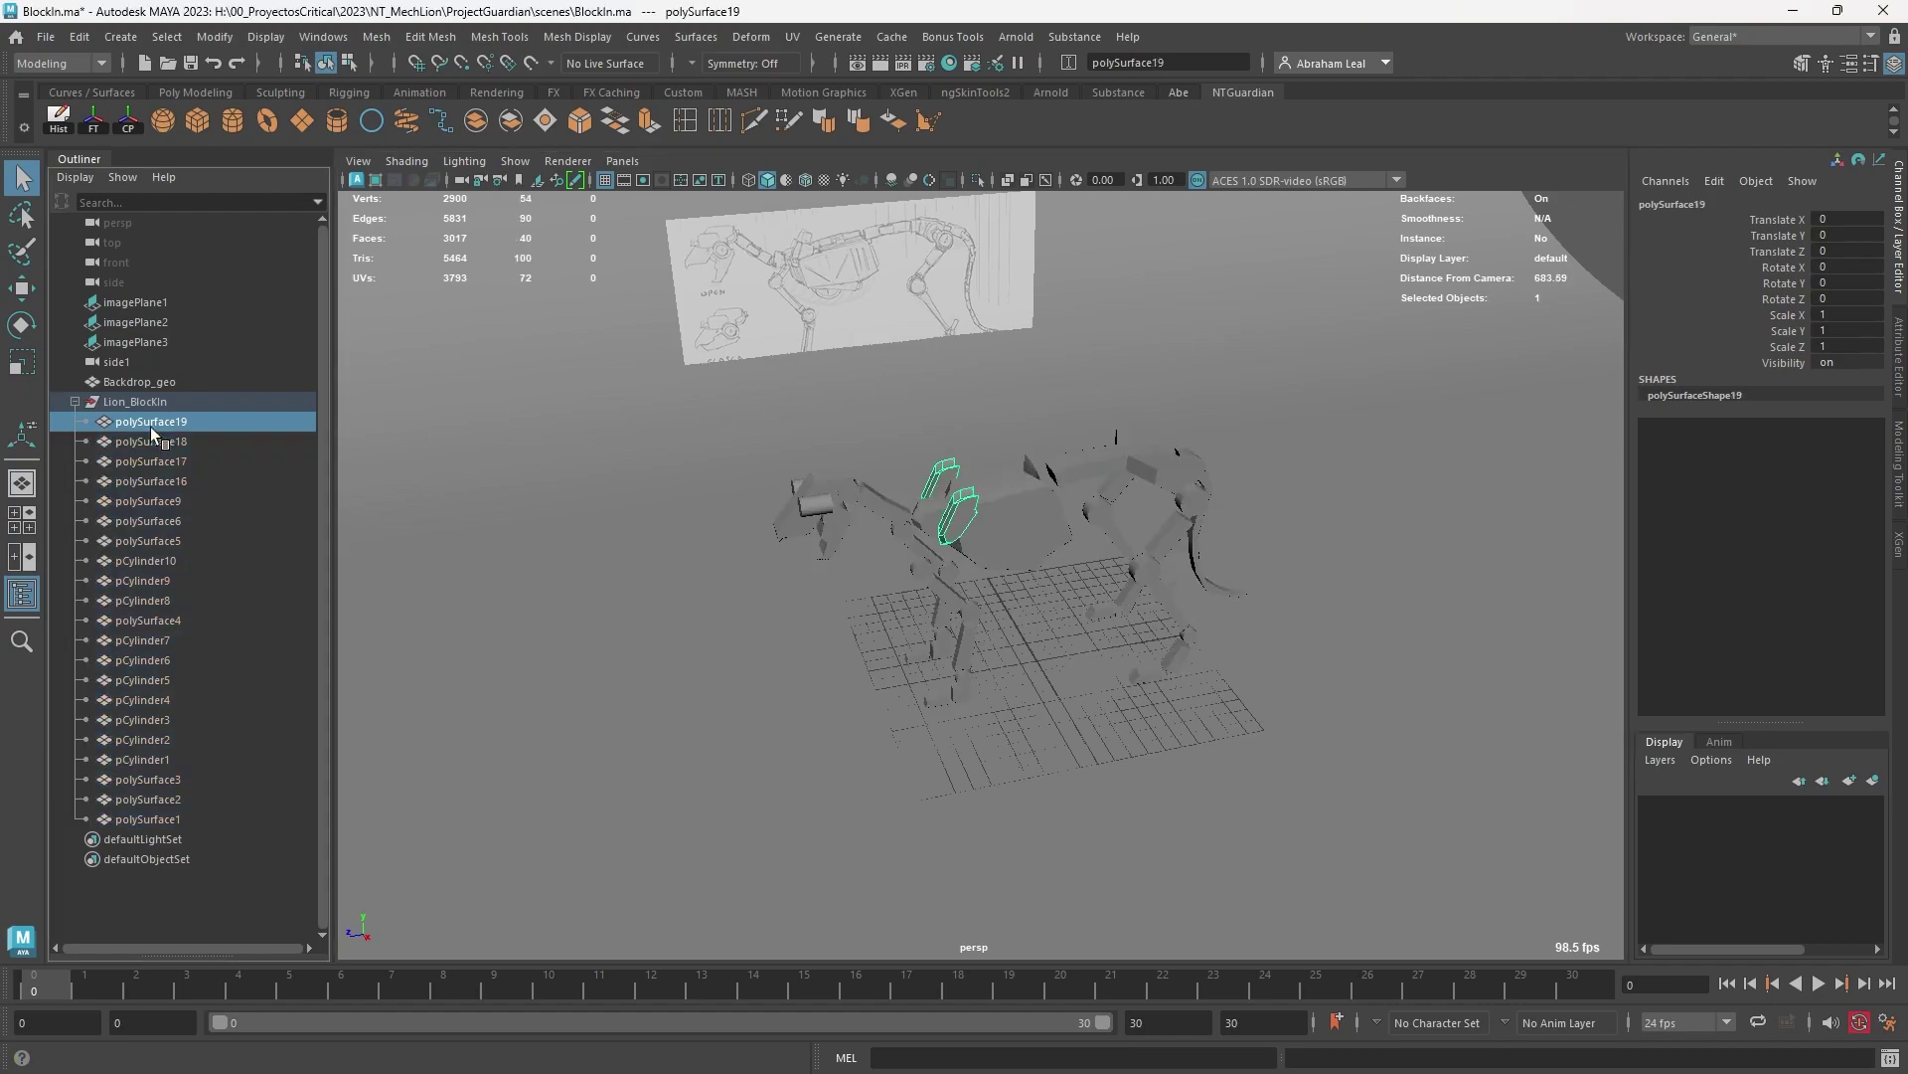
pyautogui.keyDown('shift'); pyautogui.click(162, 818); pyautogui.keyUp('shift')
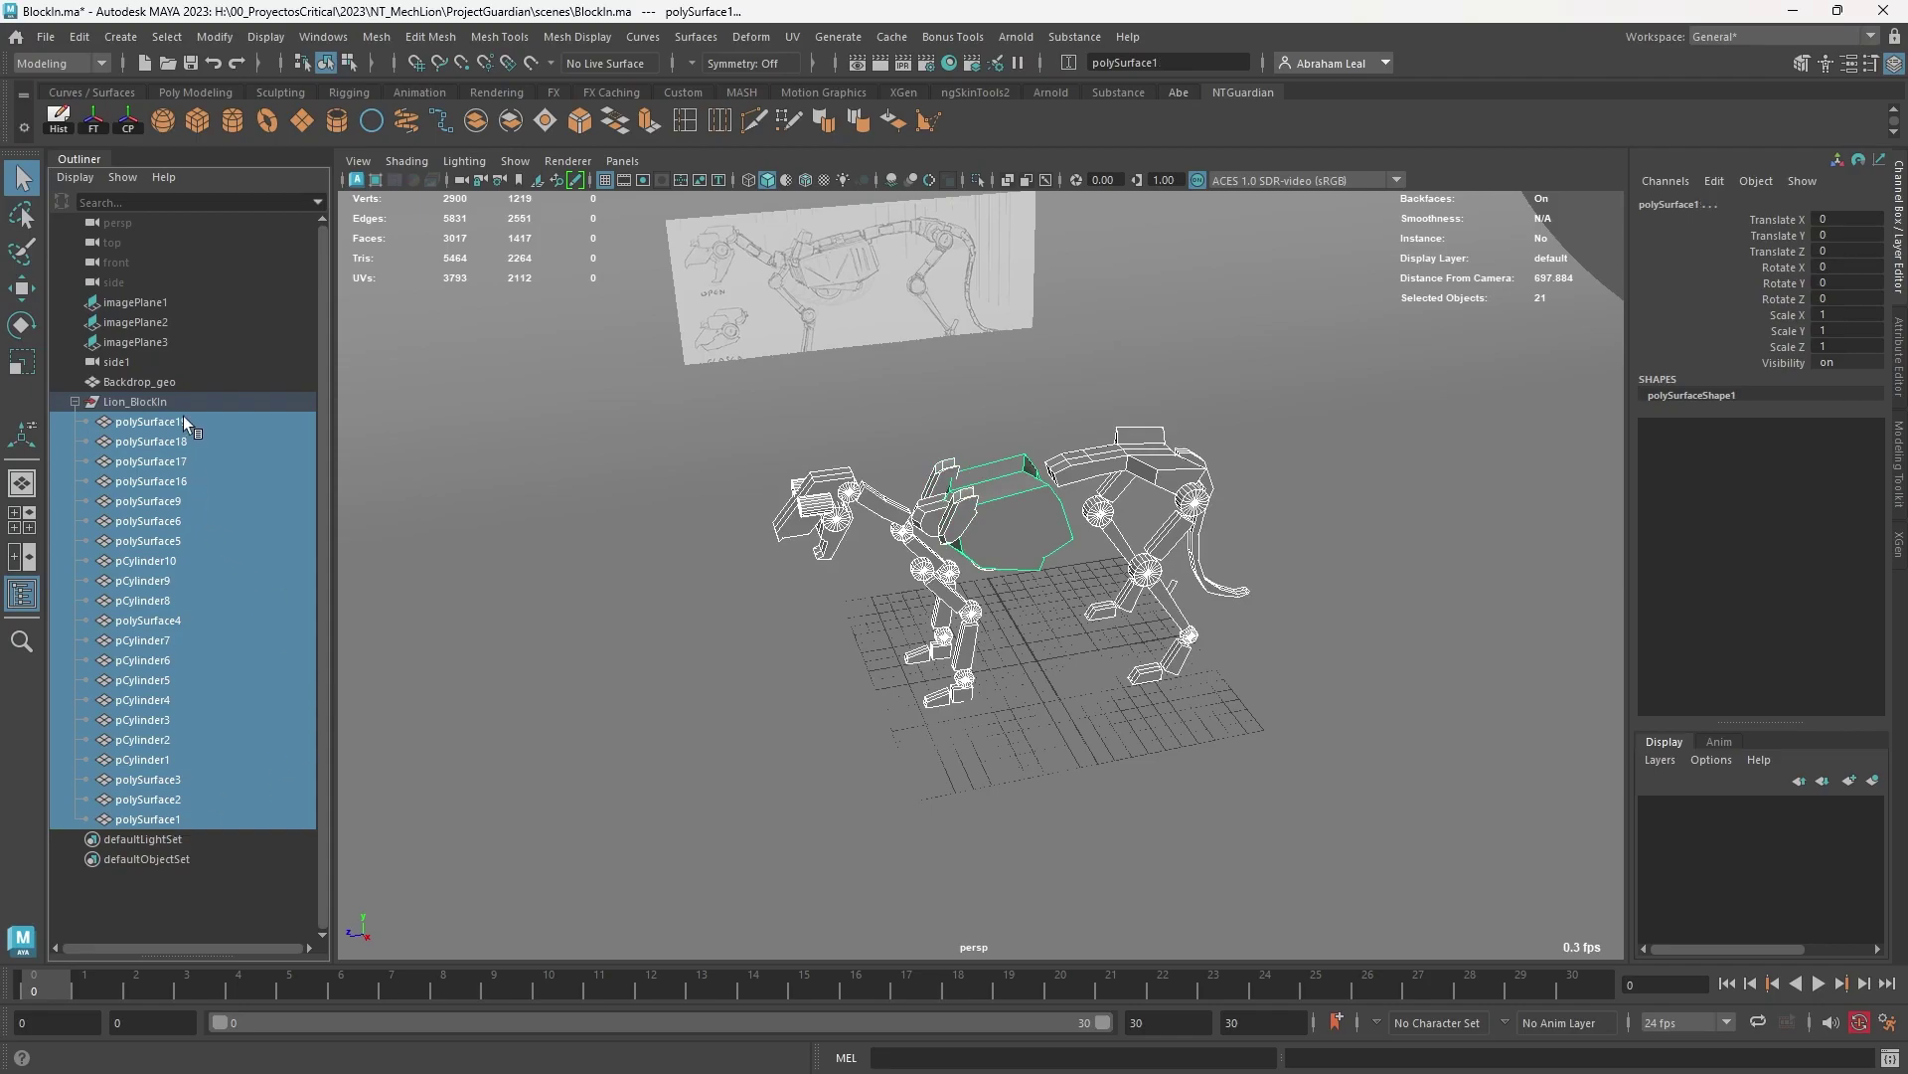
pyautogui.click(1067, 64)
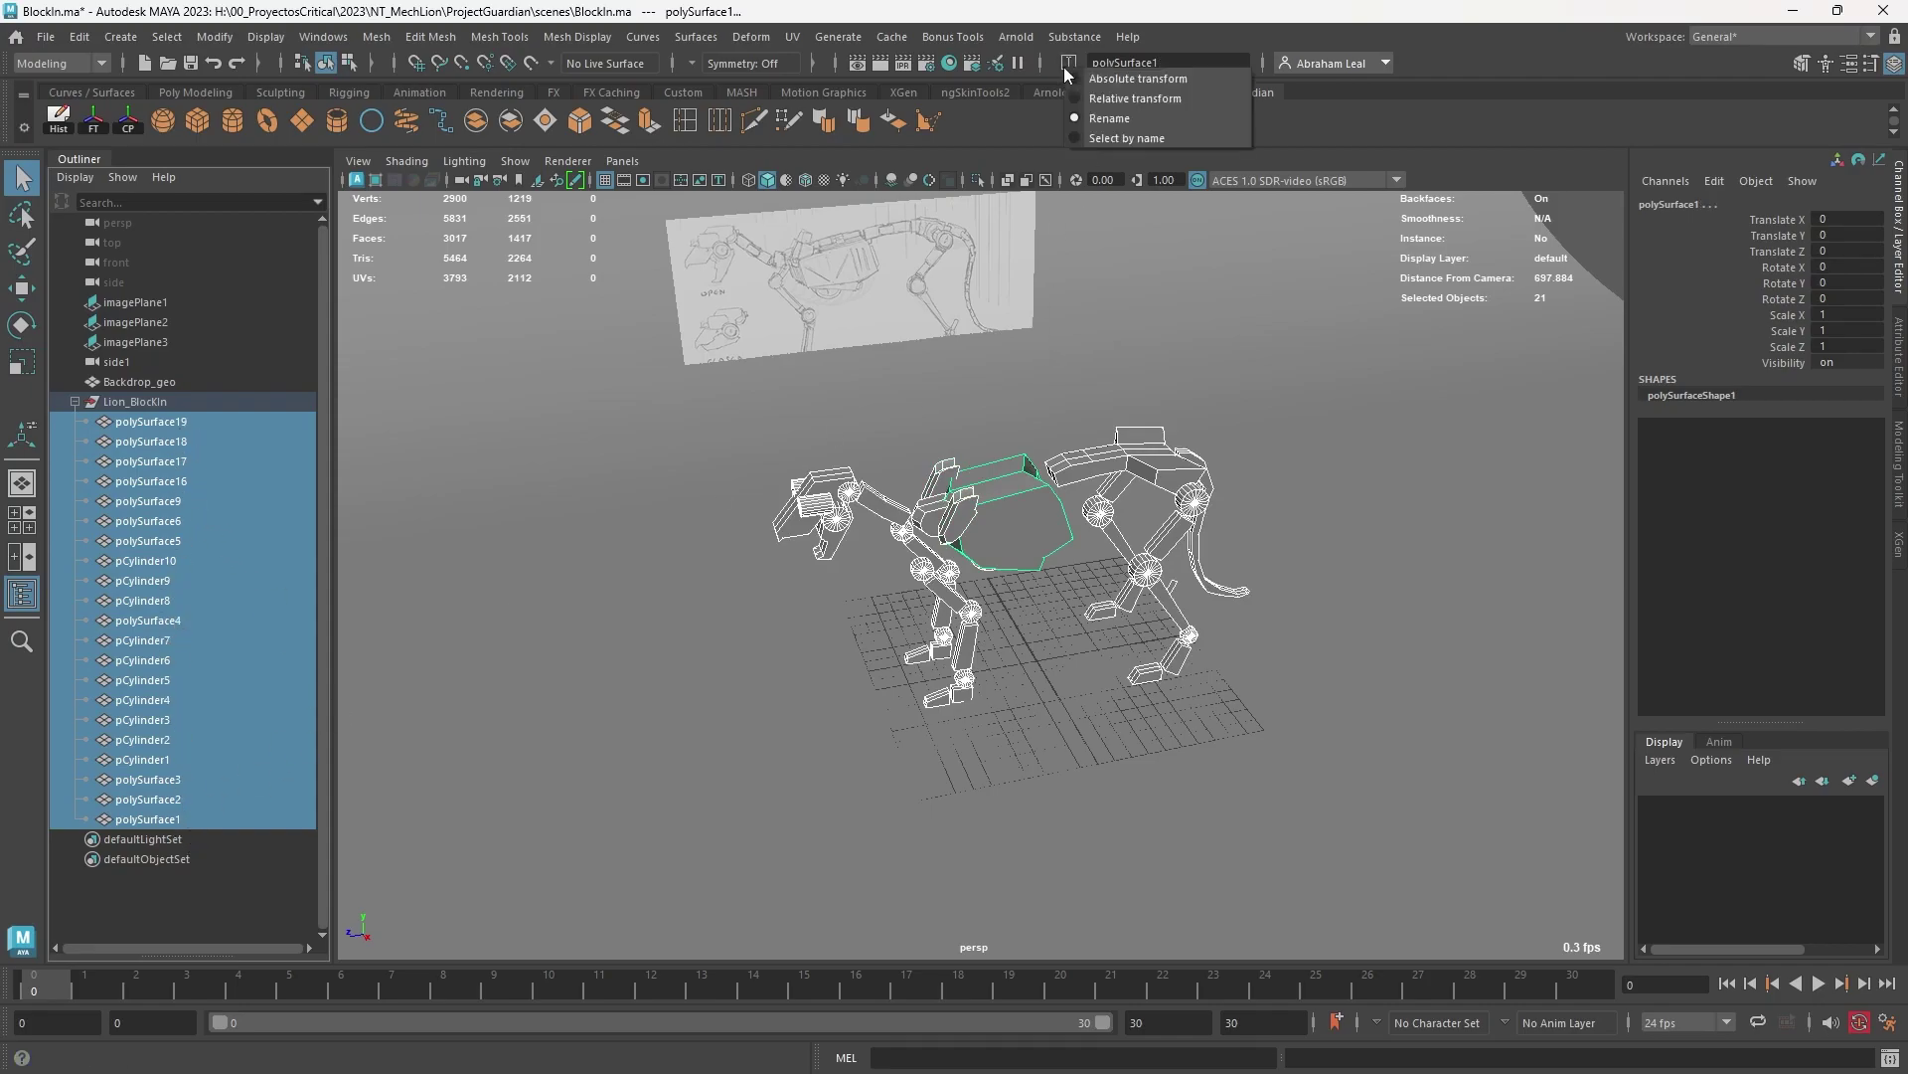
pyautogui.click(1111, 75)
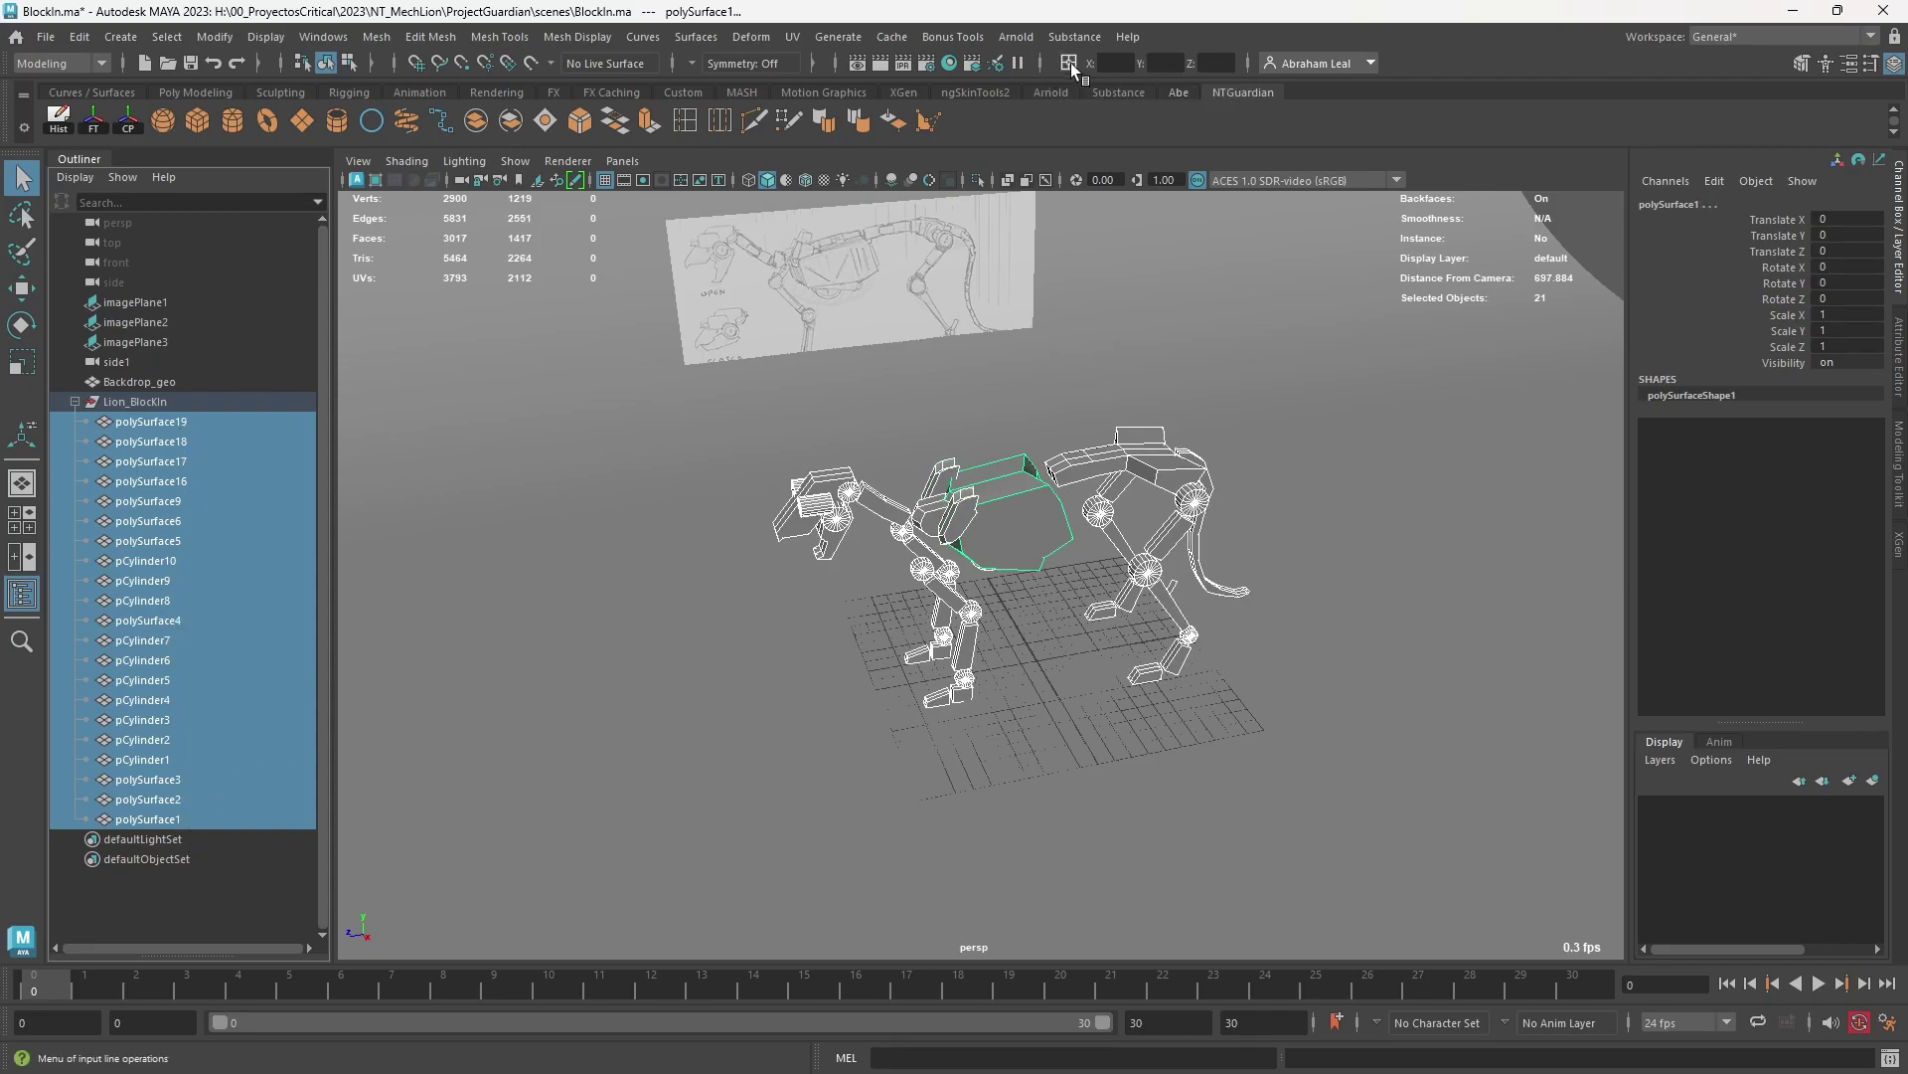
pyautogui.click(1069, 63)
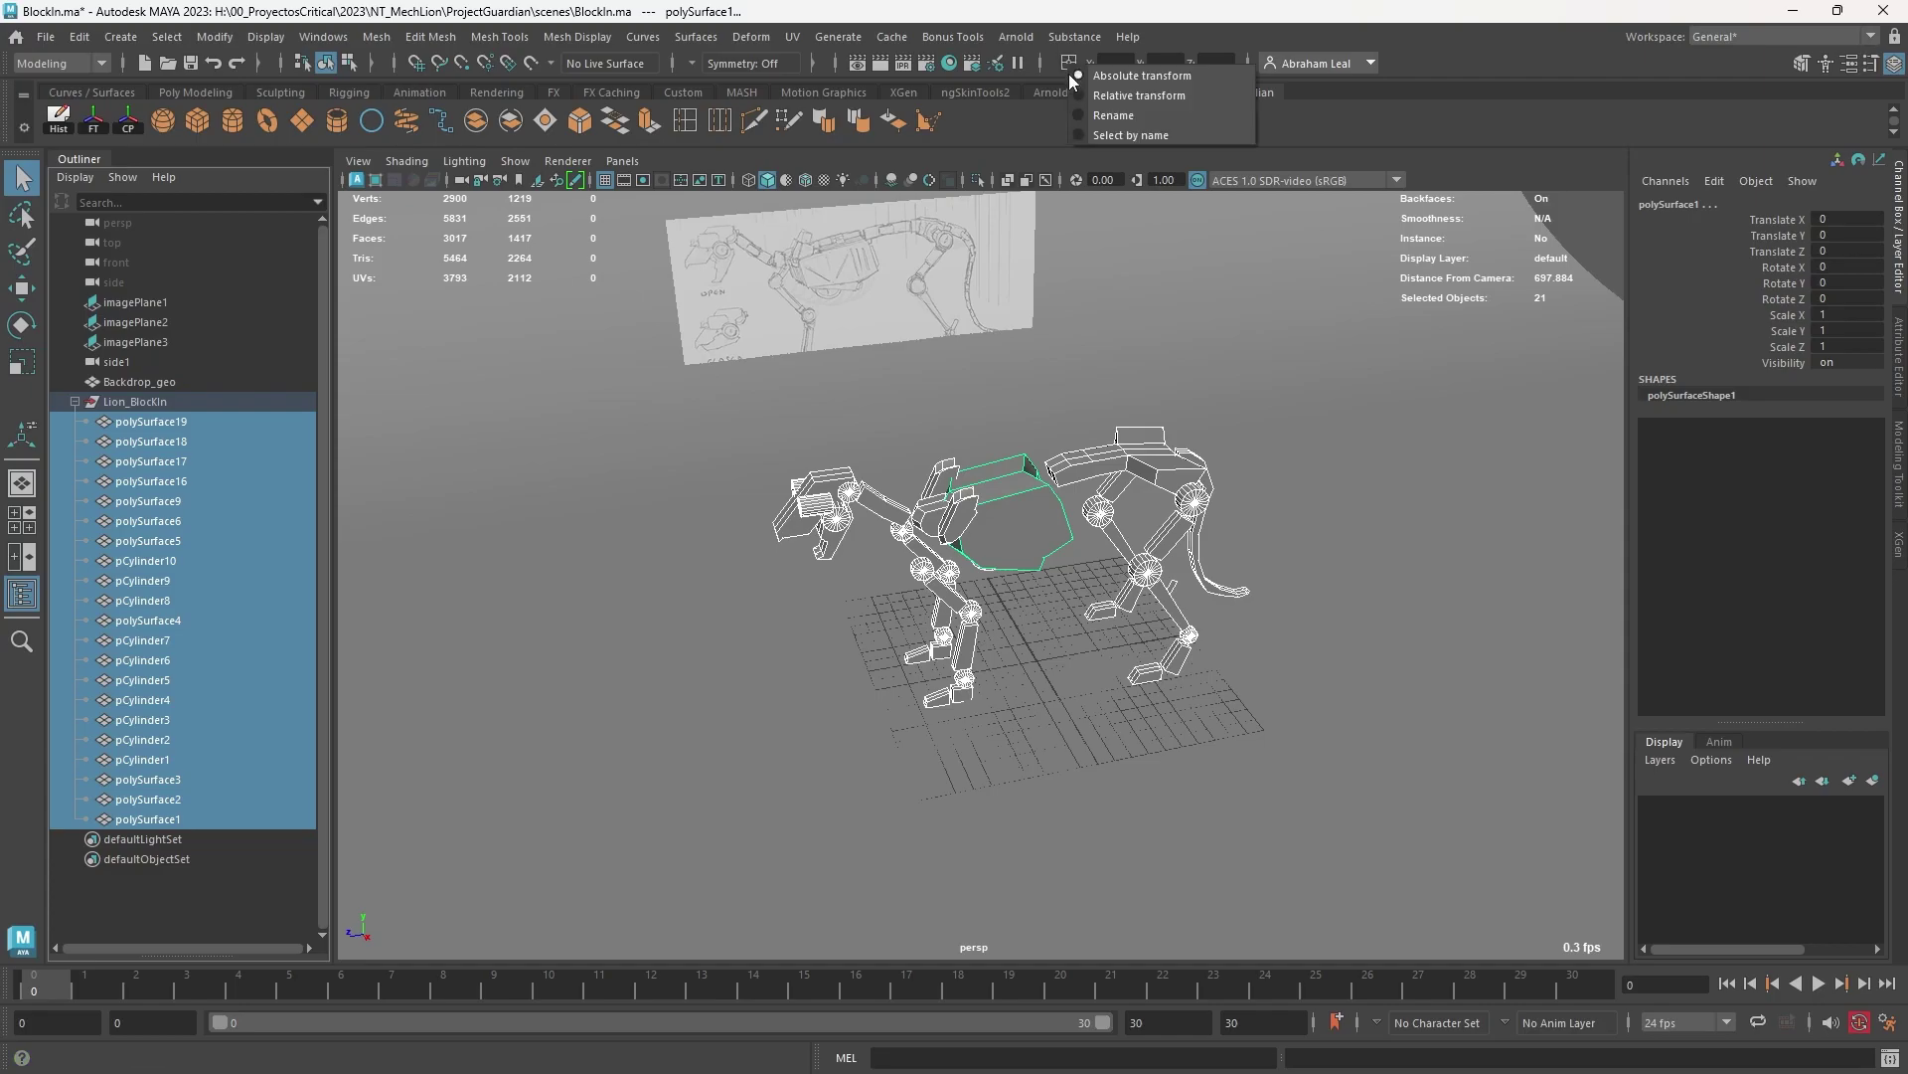
pyautogui.click(1103, 116)
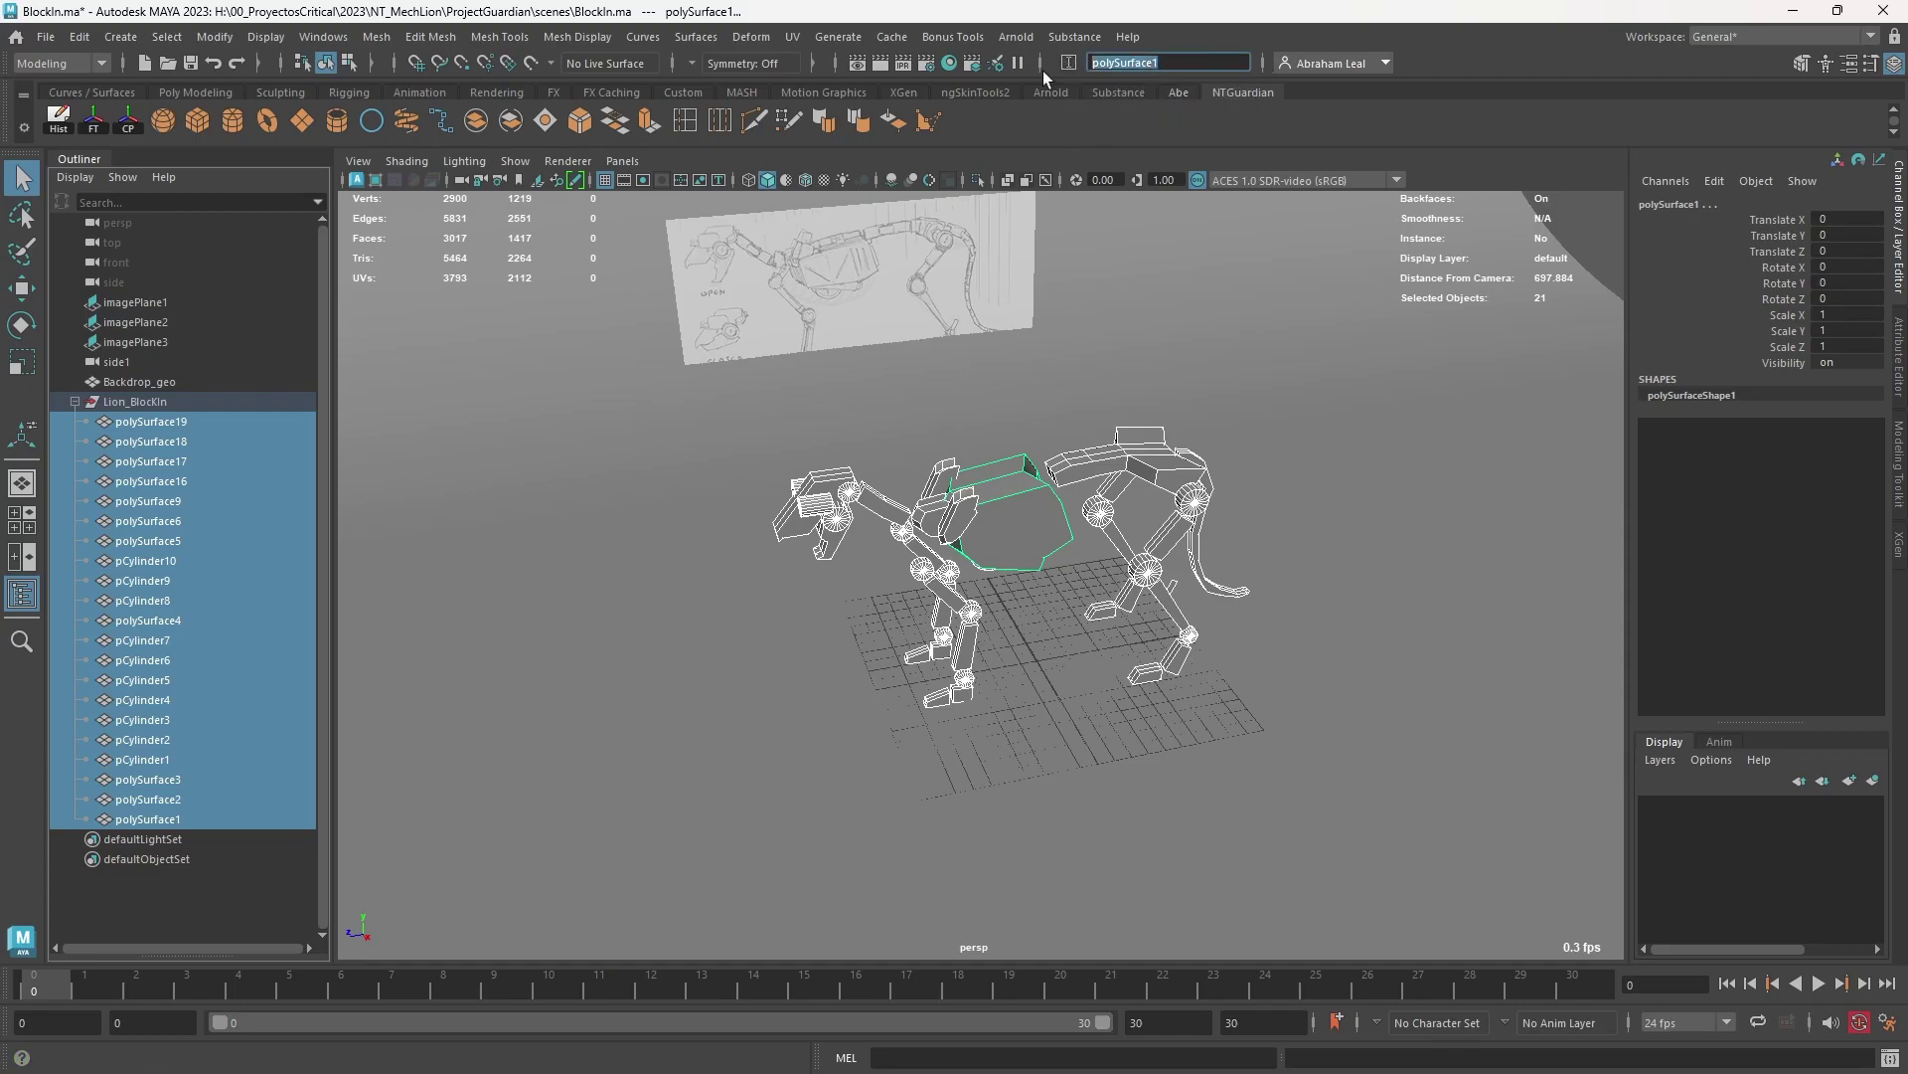
pyautogui.write('BloCK')
pyautogui.press('BackSpace')
pyautogui.press('BackSpace')
pyautogui.write('ckIn_geo')
pyautogui.press('Return')
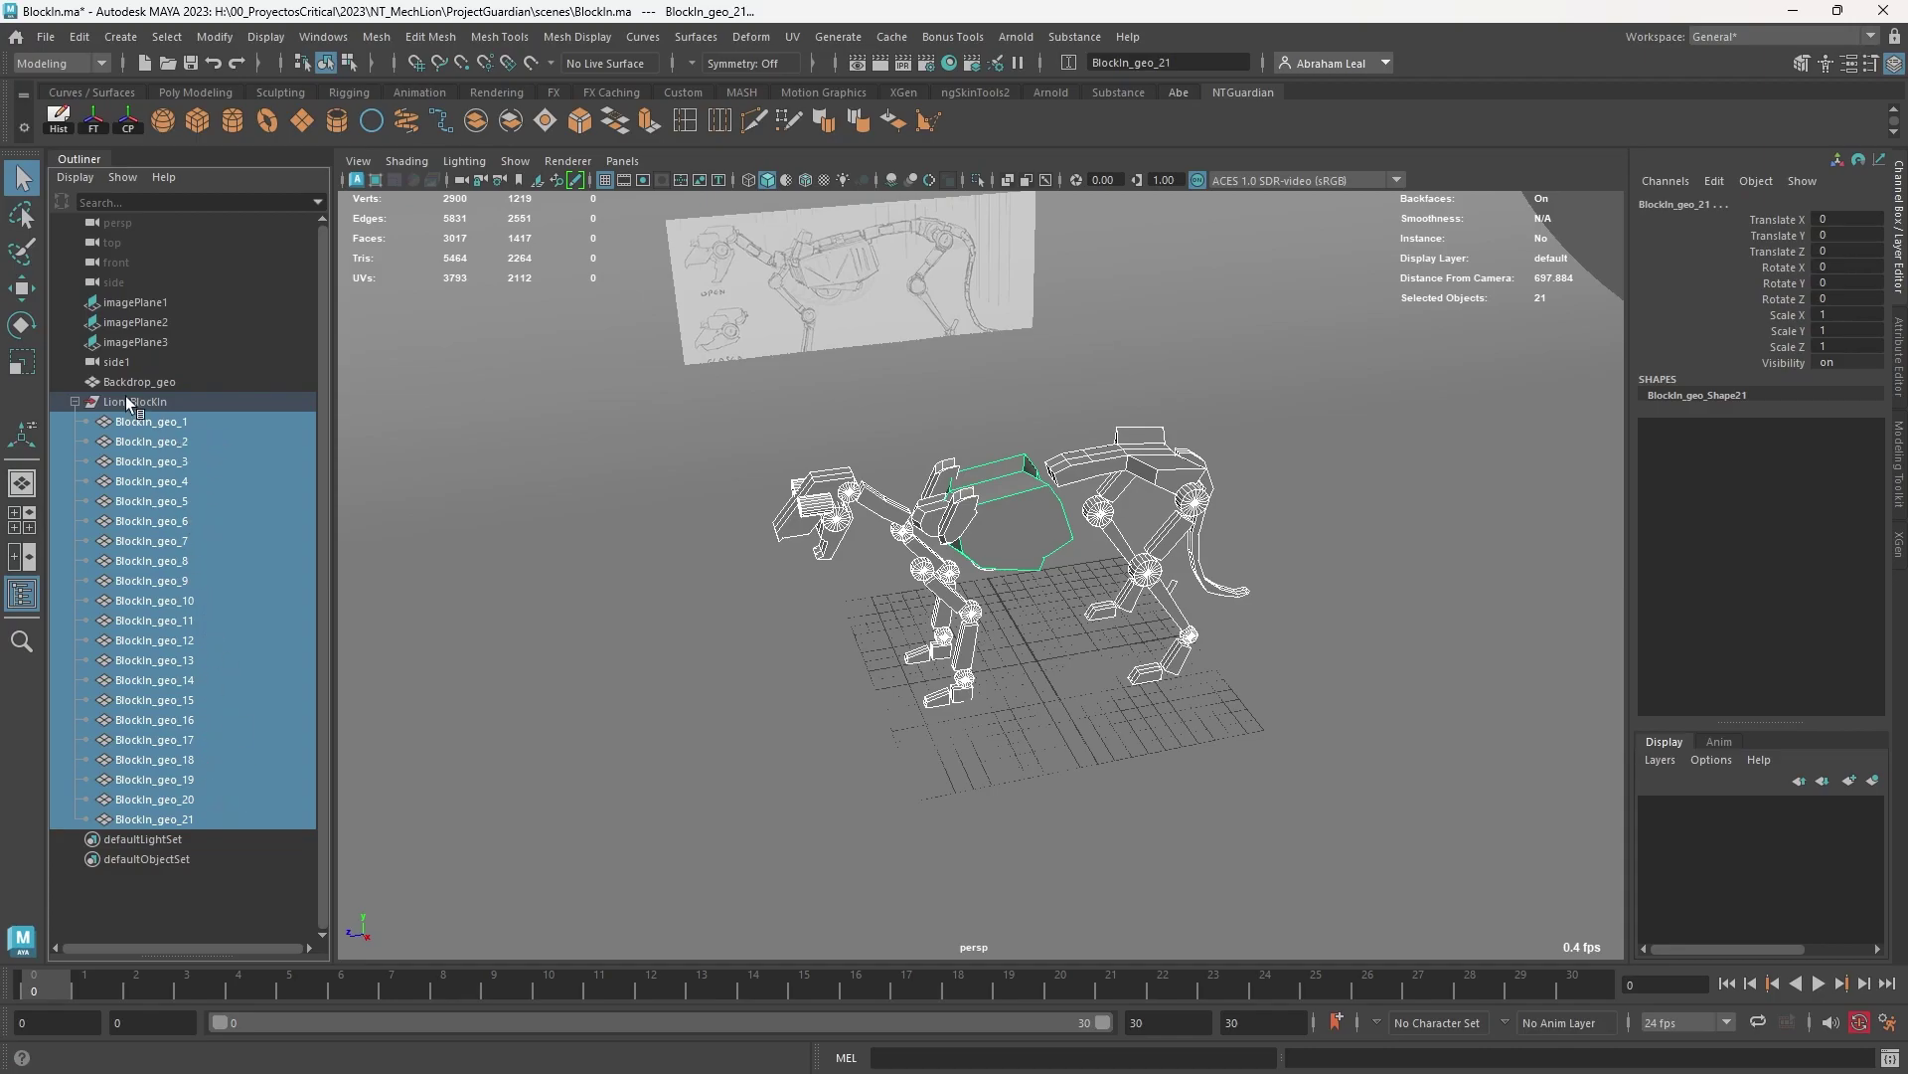
# Step: Collapse the Lion_BlockIn group and delete the extra side1 camera
pyautogui.click(73, 402)
pyautogui.click(74, 401)
pyautogui.click(74, 401)
pyautogui.keyDown('alt'); pyautogui.moveTo(1029, 427); pyautogui.dragTo(971, 397, button='right'); pyautogui.keyUp('alt')
pyautogui.click(972, 318)
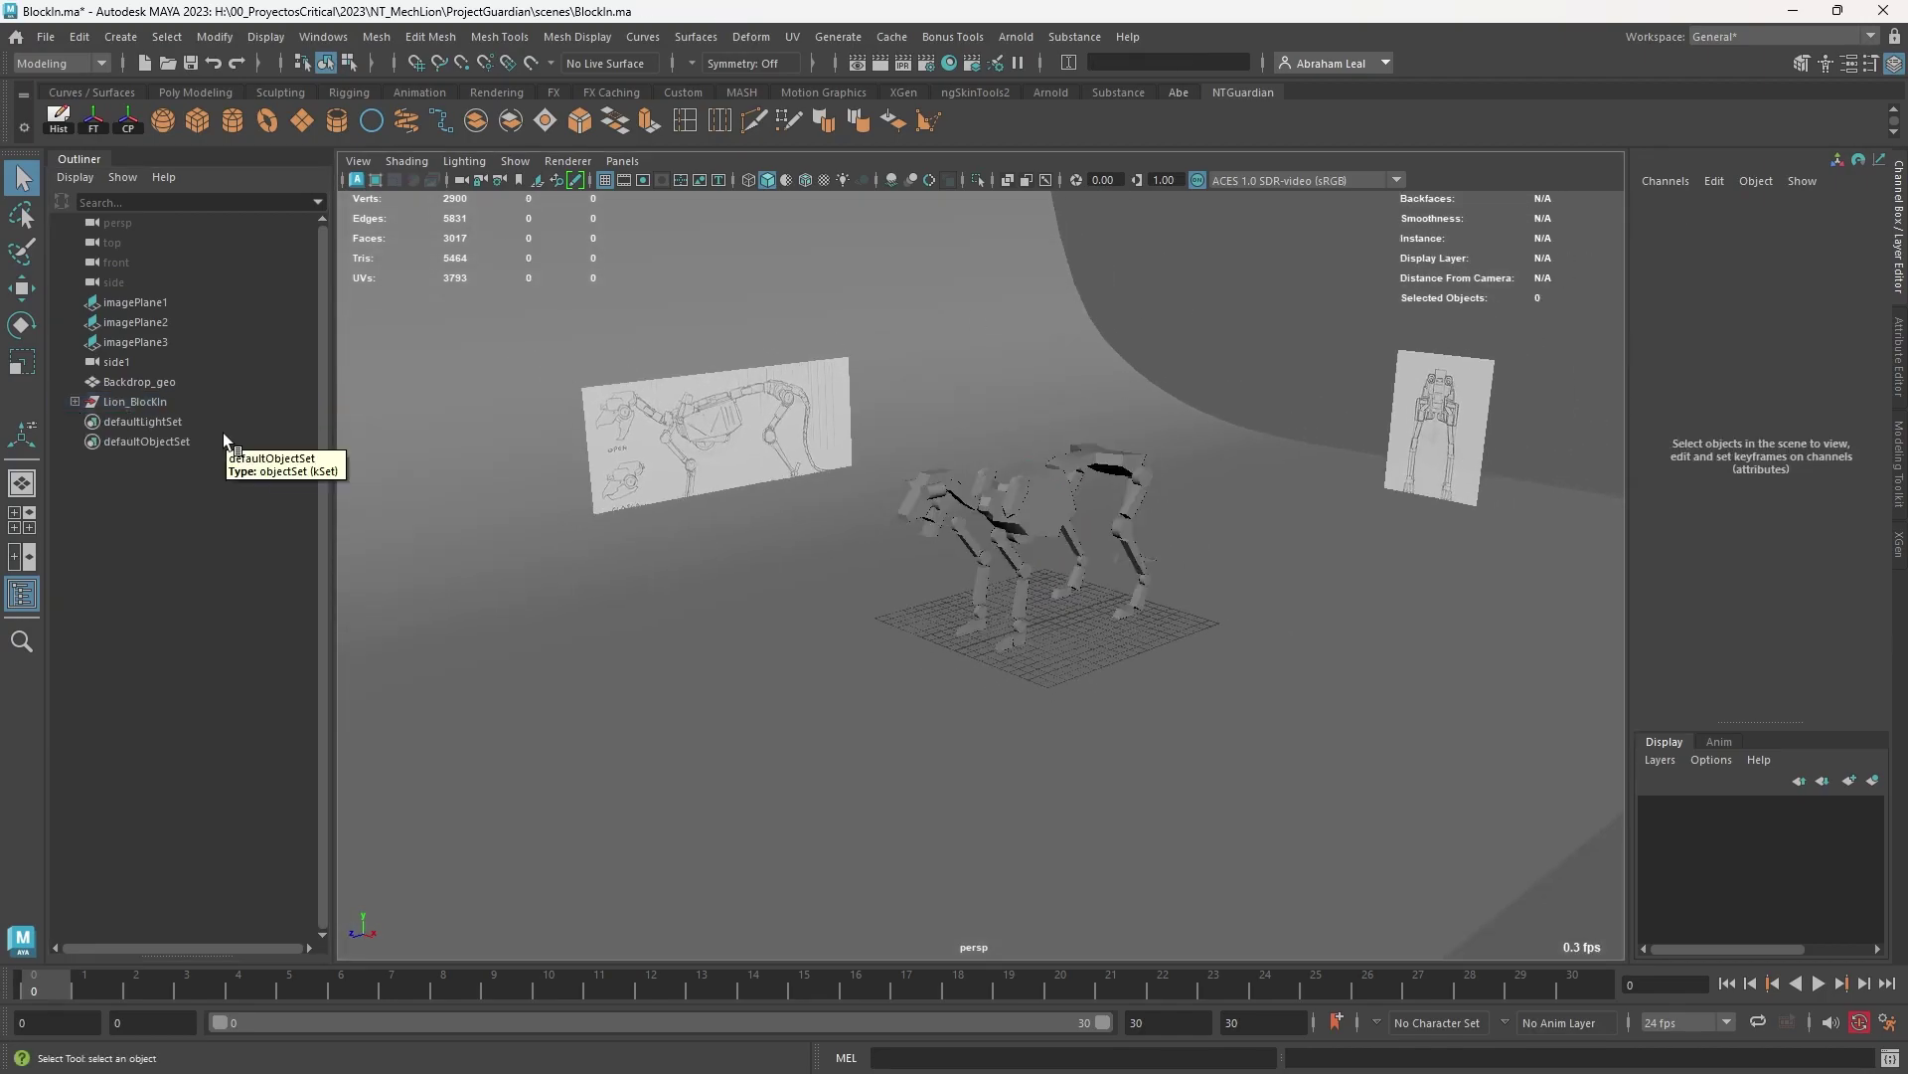
pyautogui.click(176, 365)
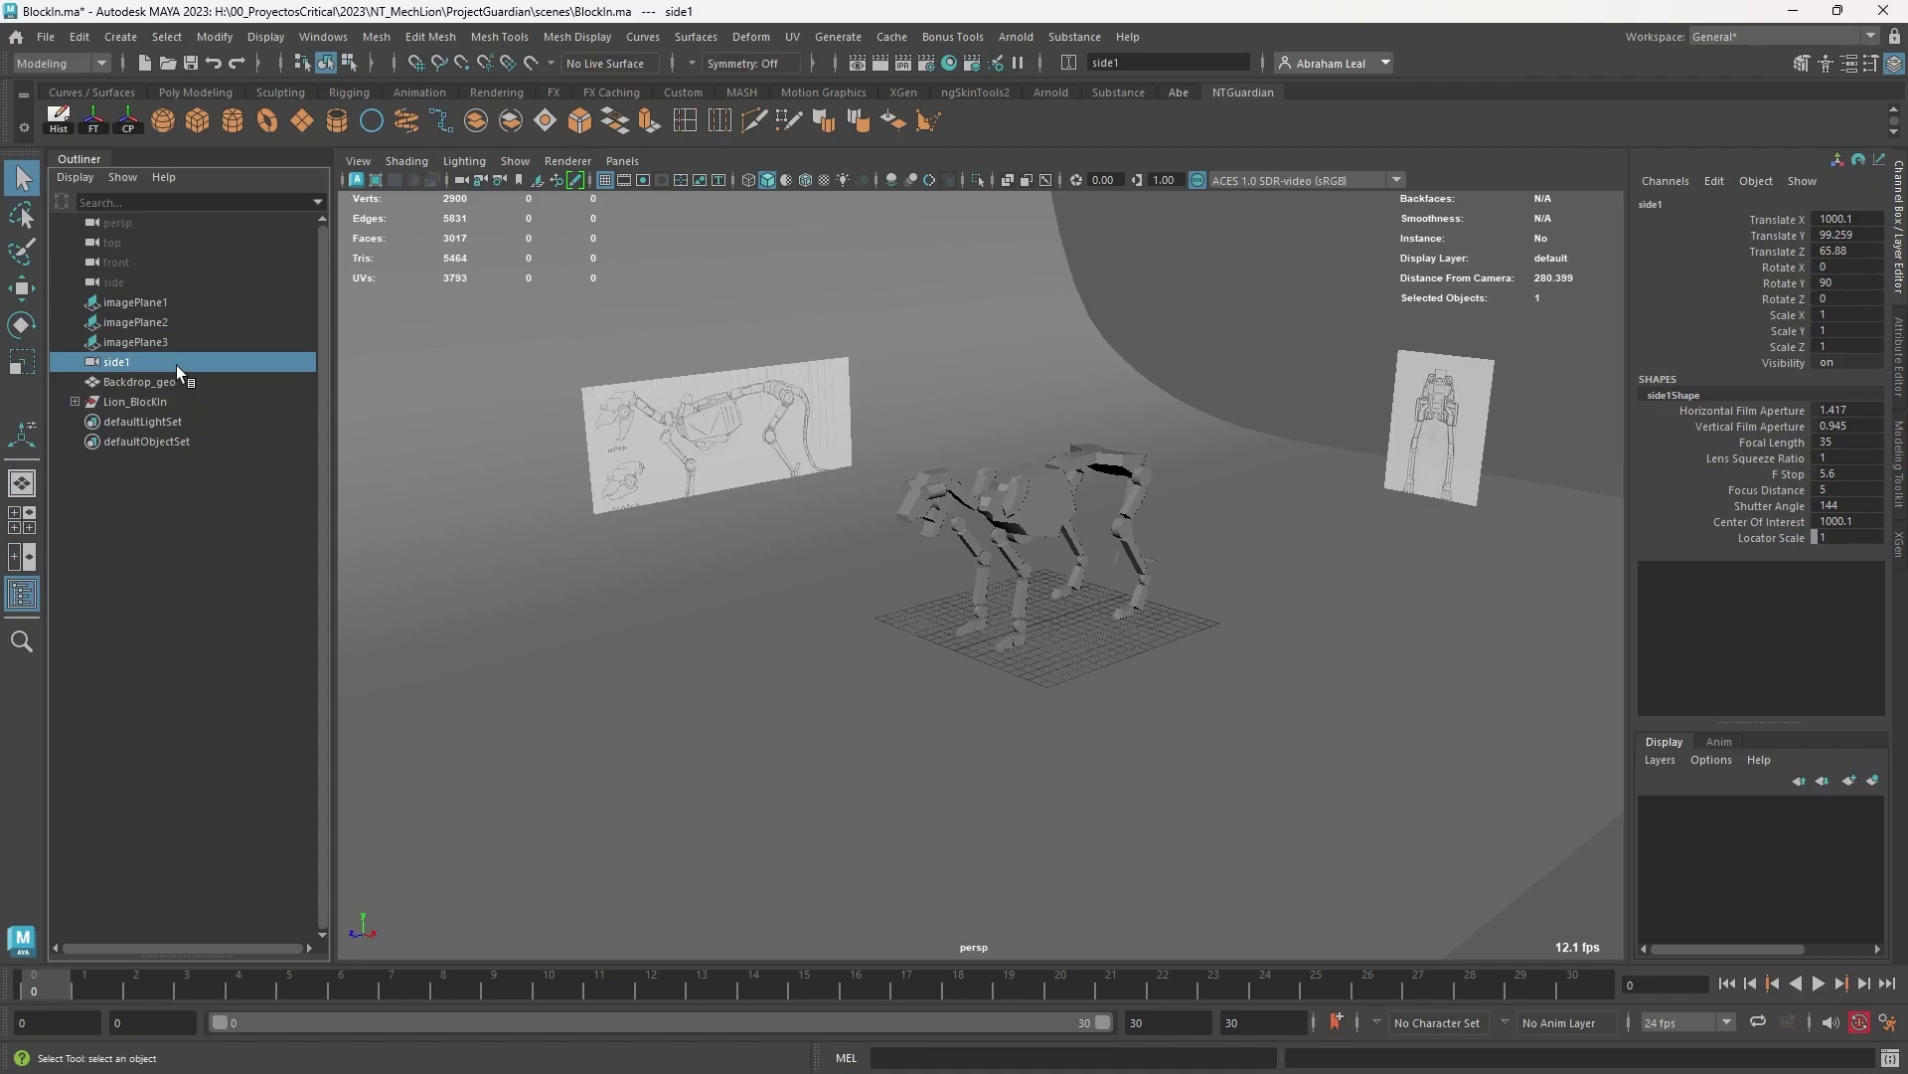
pyautogui.press('Delete')
# Step: Group imagePlane1, imagePlane2 and imagePlane3 and rename the group ImagePlanes
pyautogui.moveTo(153, 303); pyautogui.dragTo(145, 346)
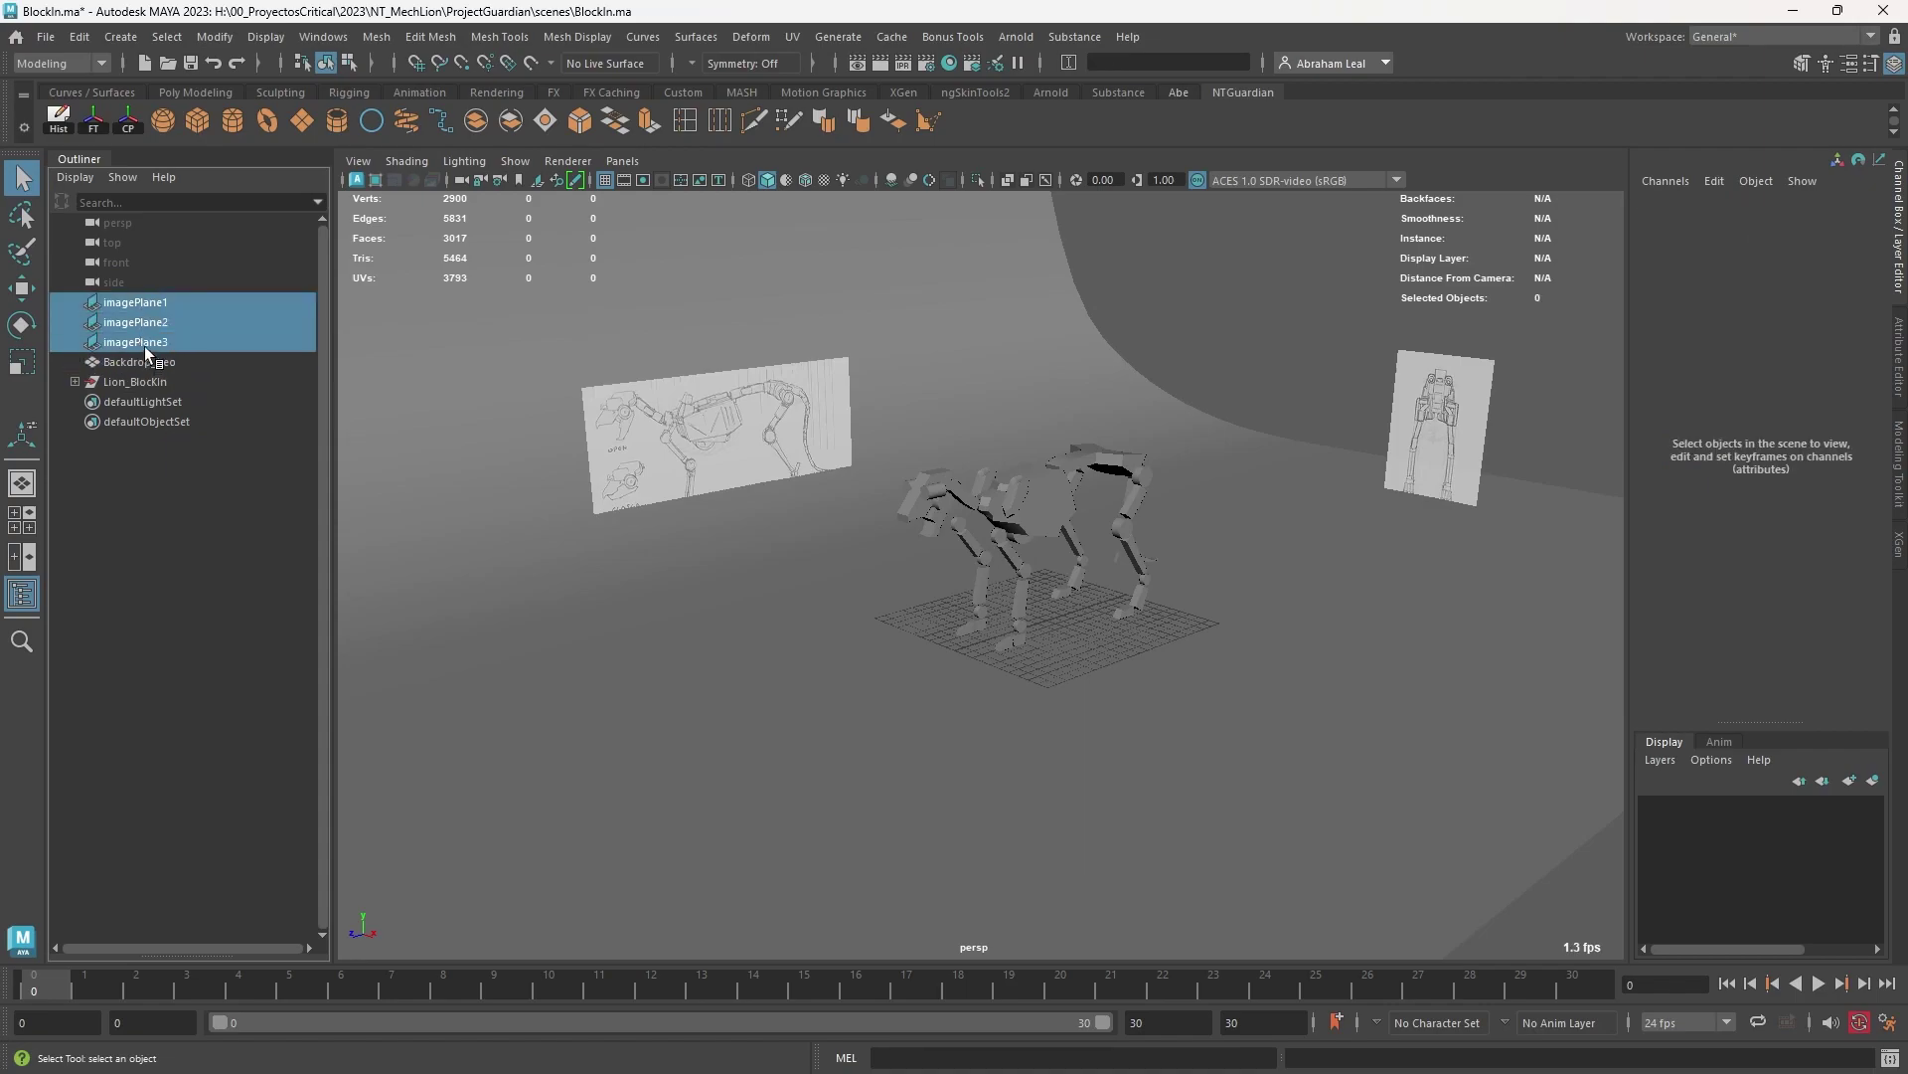
pyautogui.hotkey('ctrl', 'g')
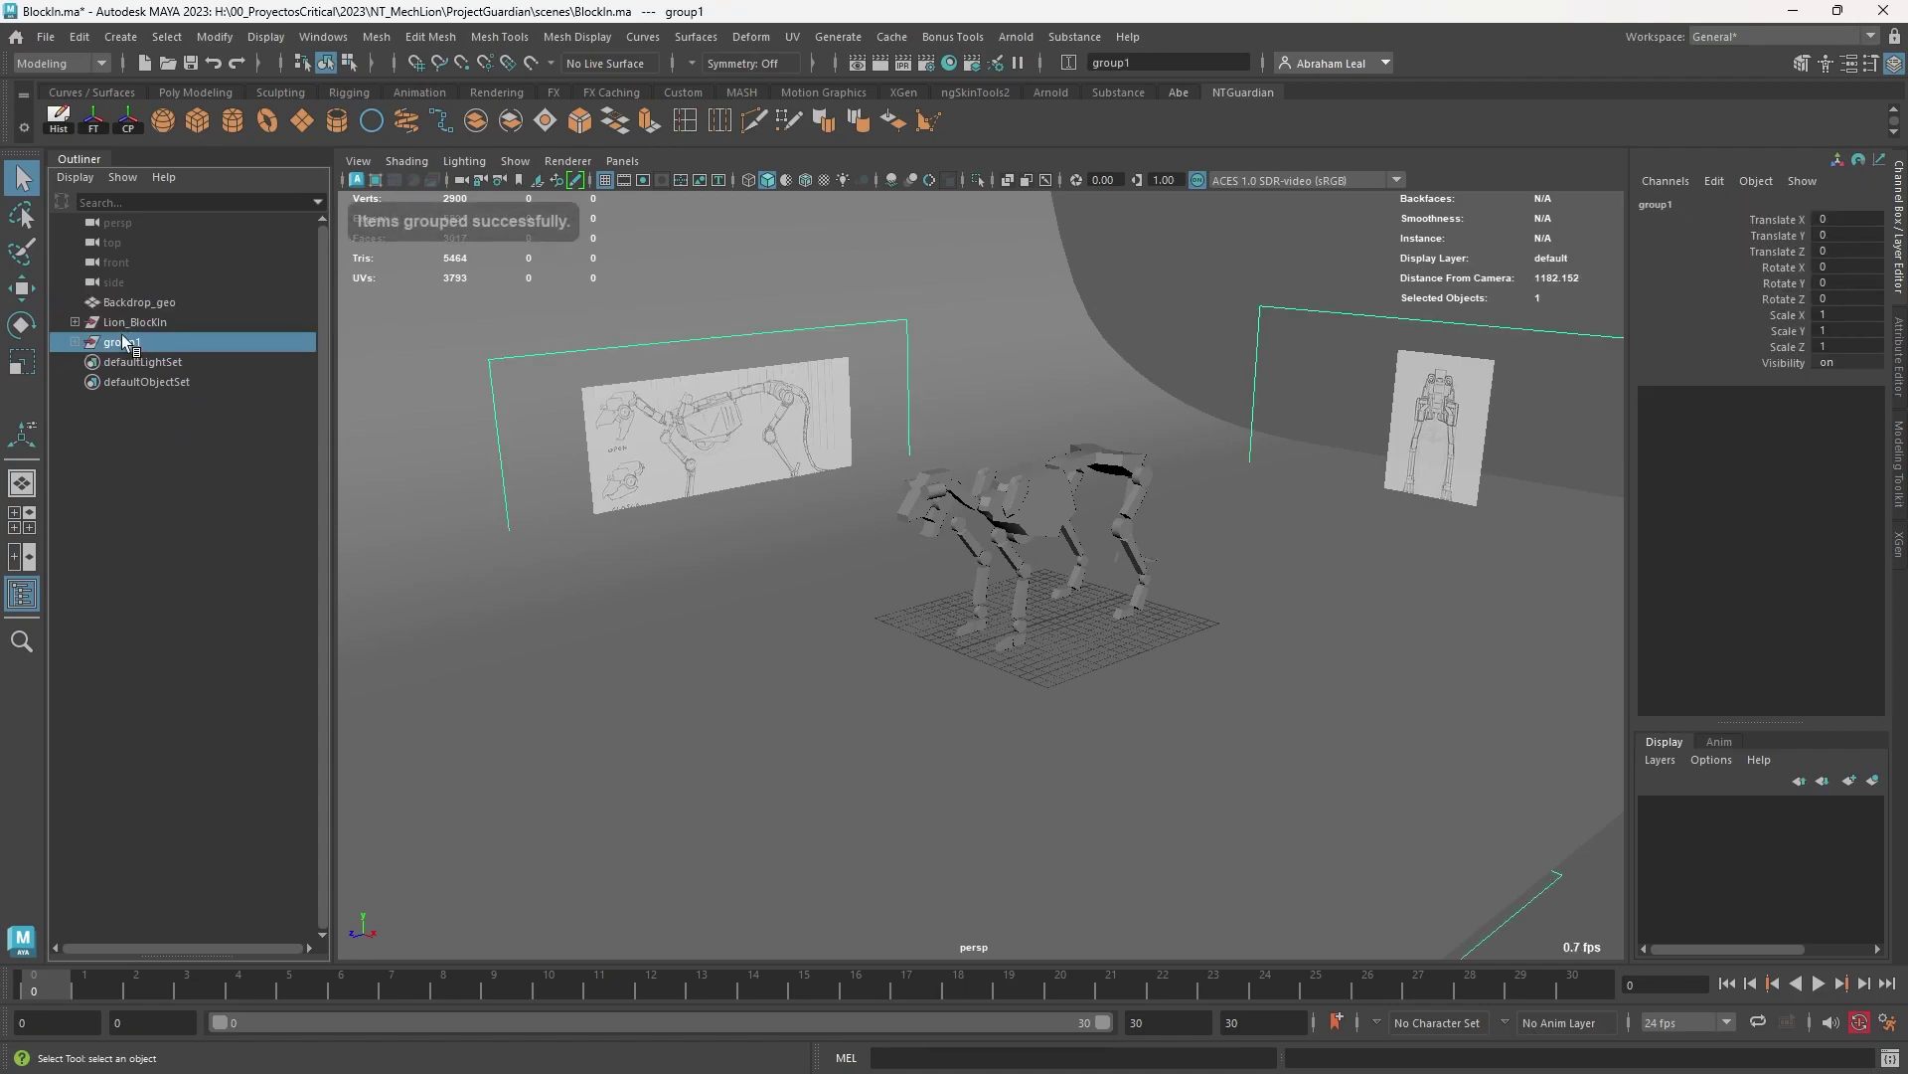
pyautogui.doubleClick(122, 342)
pyautogui.write('ImagePlanes')
pyautogui.press('Return')
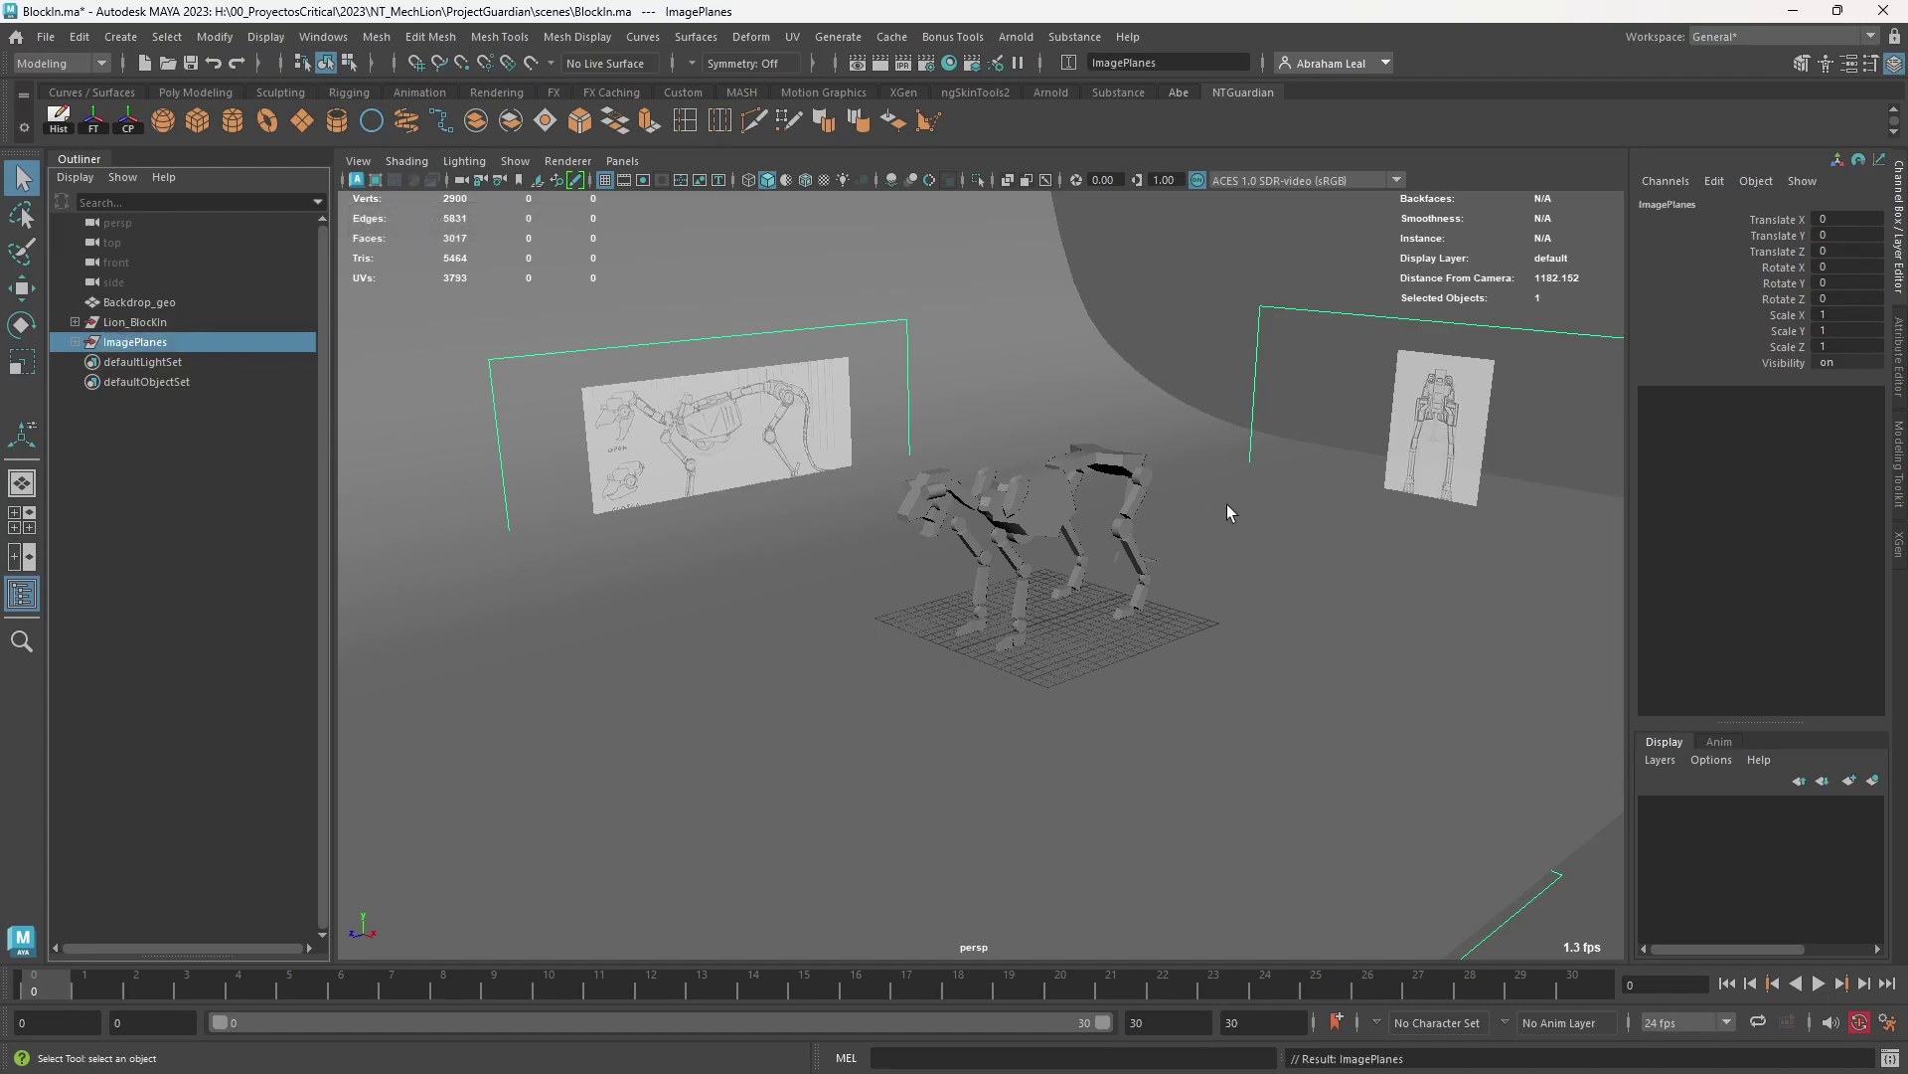
# Step: Create a new display layer and assign the ImagePlanes group to it
pyautogui.keyDown('alt'); pyautogui.moveTo(1226, 504); pyautogui.dragTo(1032, 421, button='right'); pyautogui.keyUp('alt')
pyautogui.click(1133, 431)
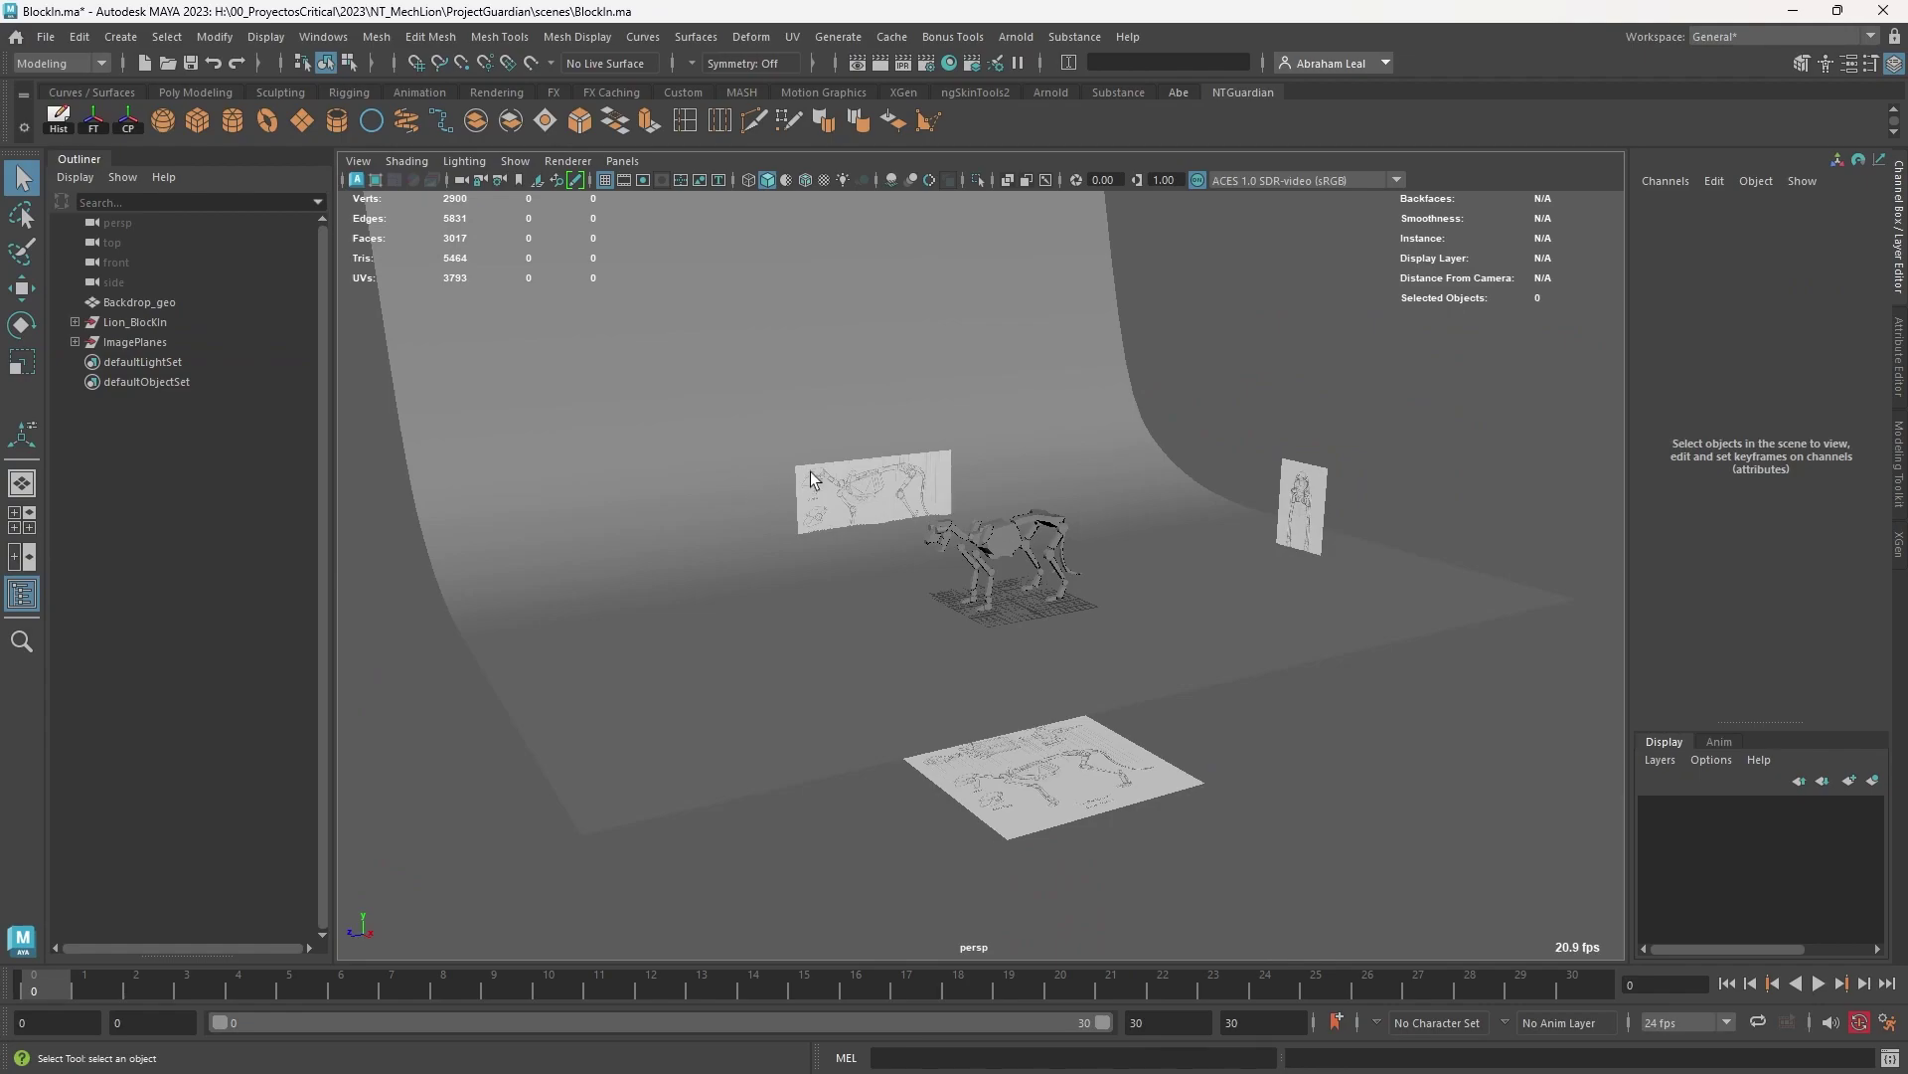
pyautogui.keyDown('alt'); pyautogui.moveTo(1034, 522); pyautogui.dragTo(1145, 605); pyautogui.keyUp('alt')
pyautogui.click(853, 523)
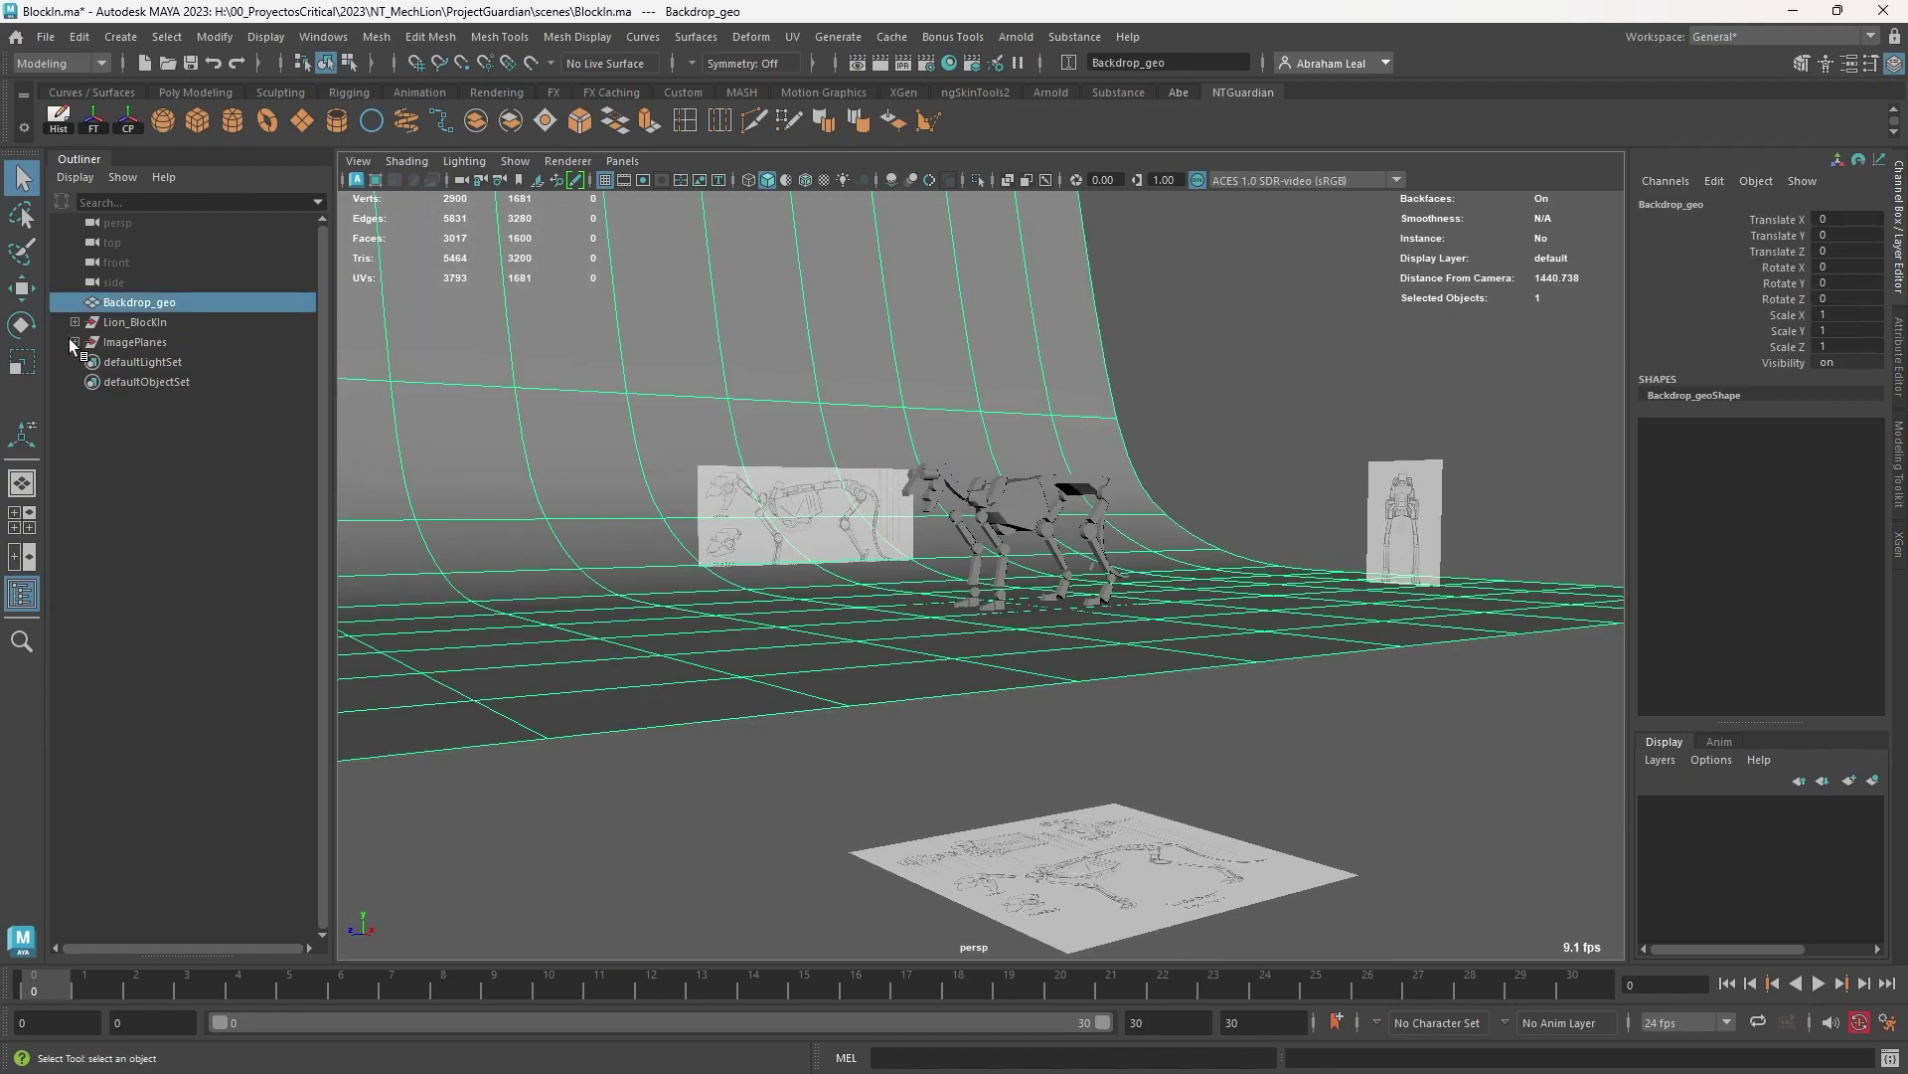
pyautogui.click(134, 322)
pyautogui.click(137, 343)
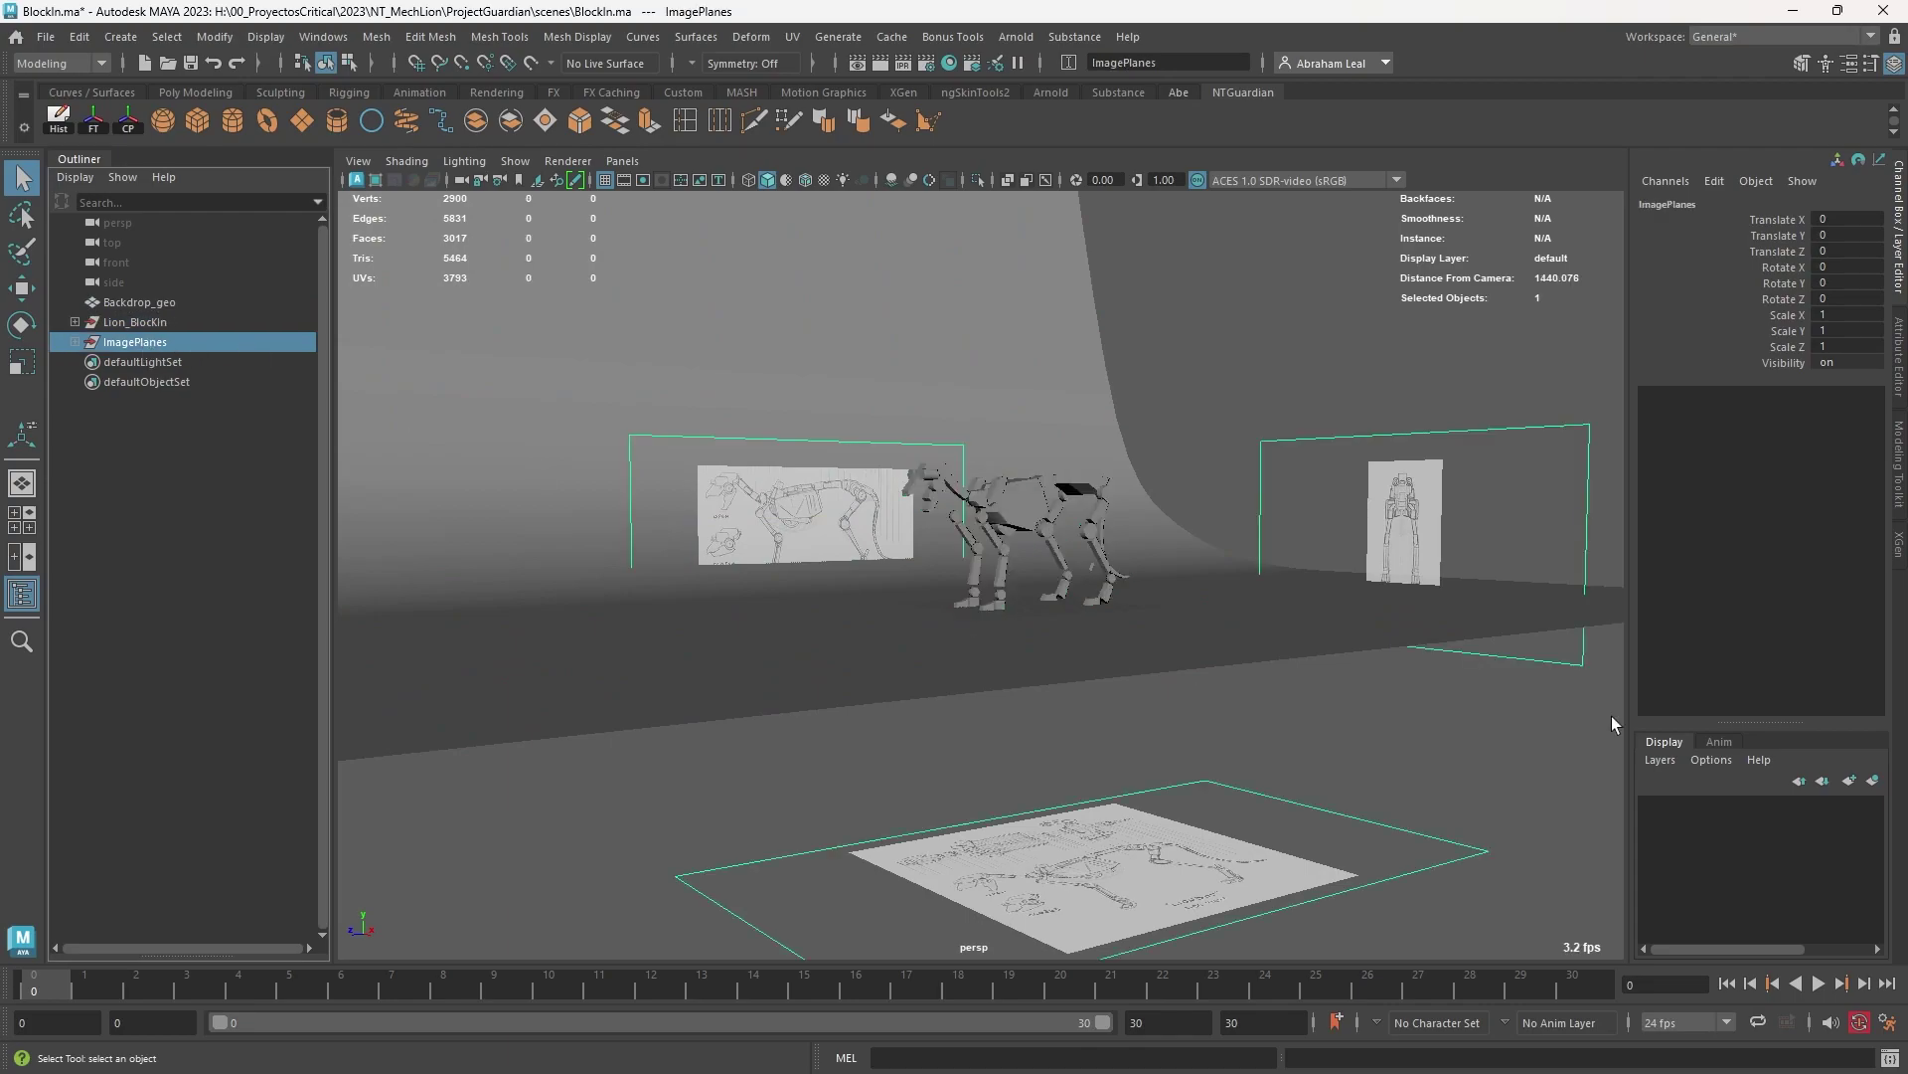
pyautogui.click(1870, 779)
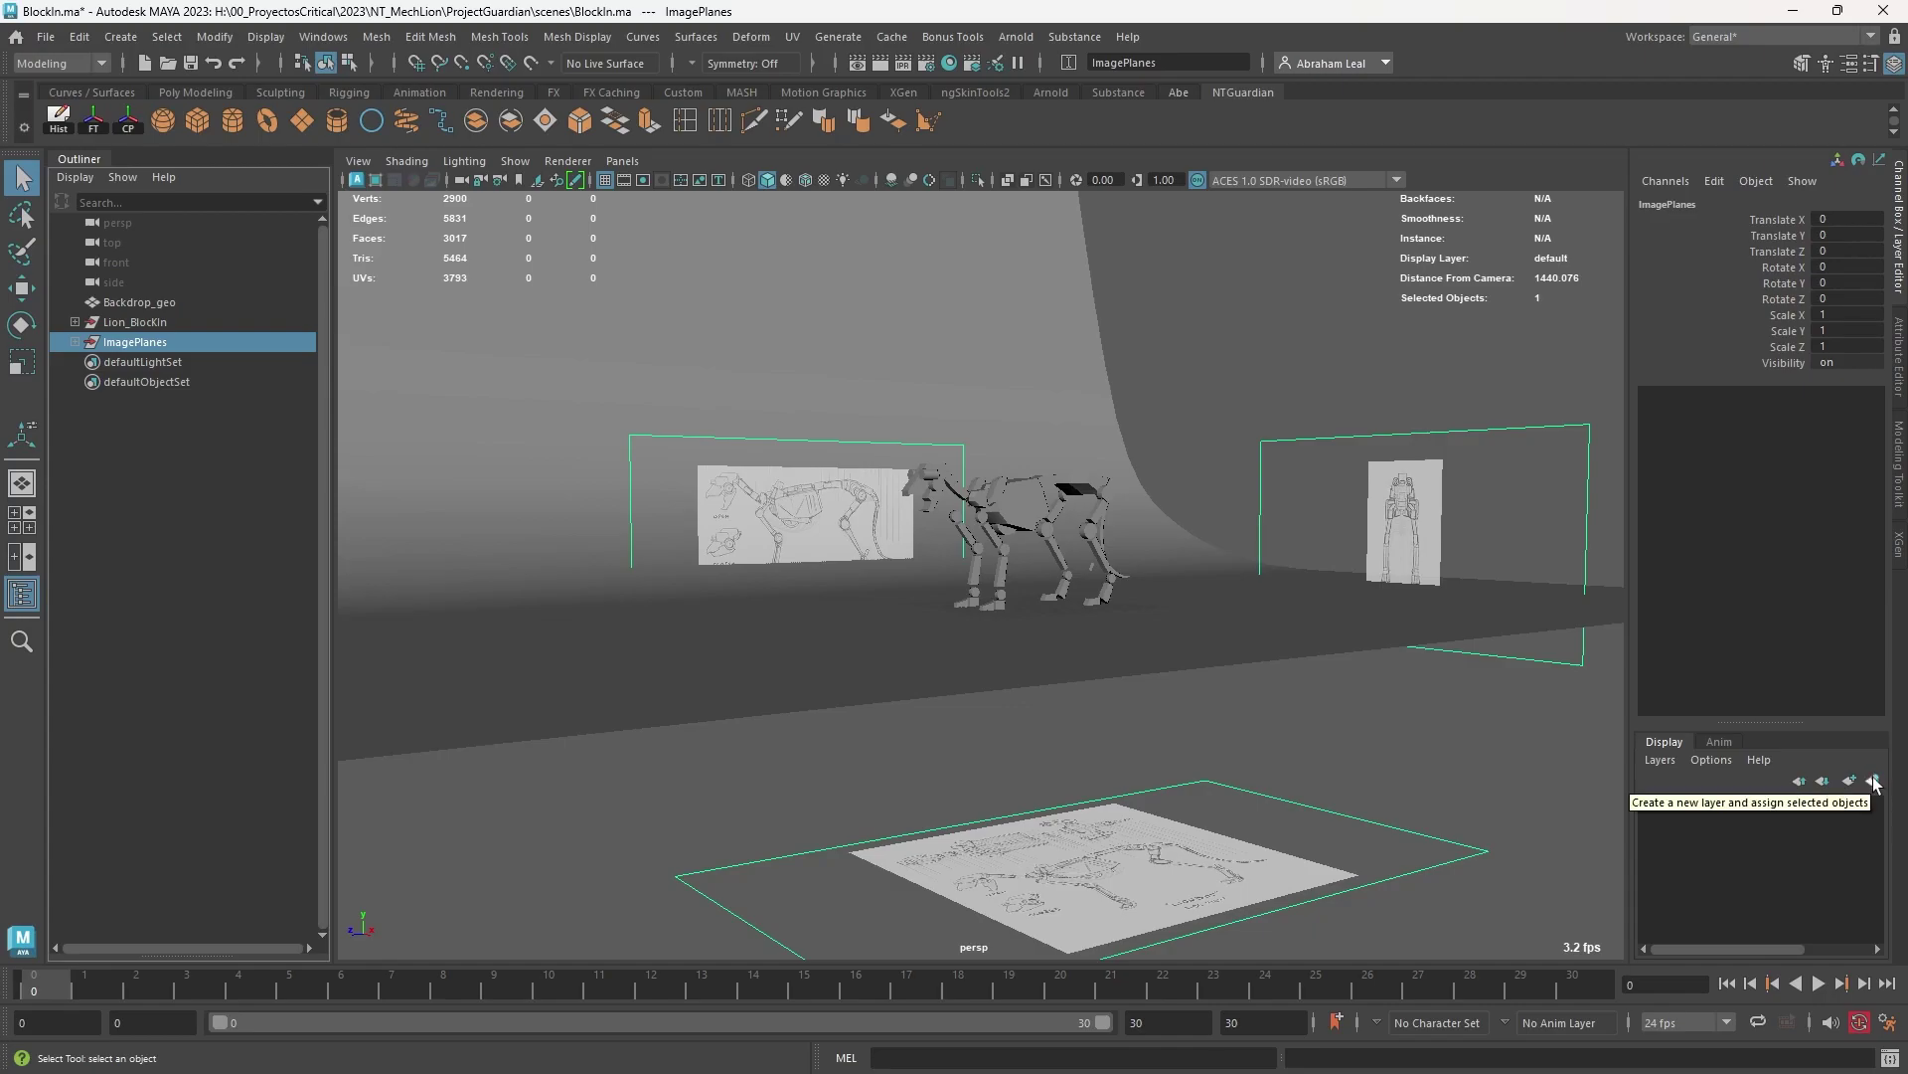
pyautogui.click(1875, 784)
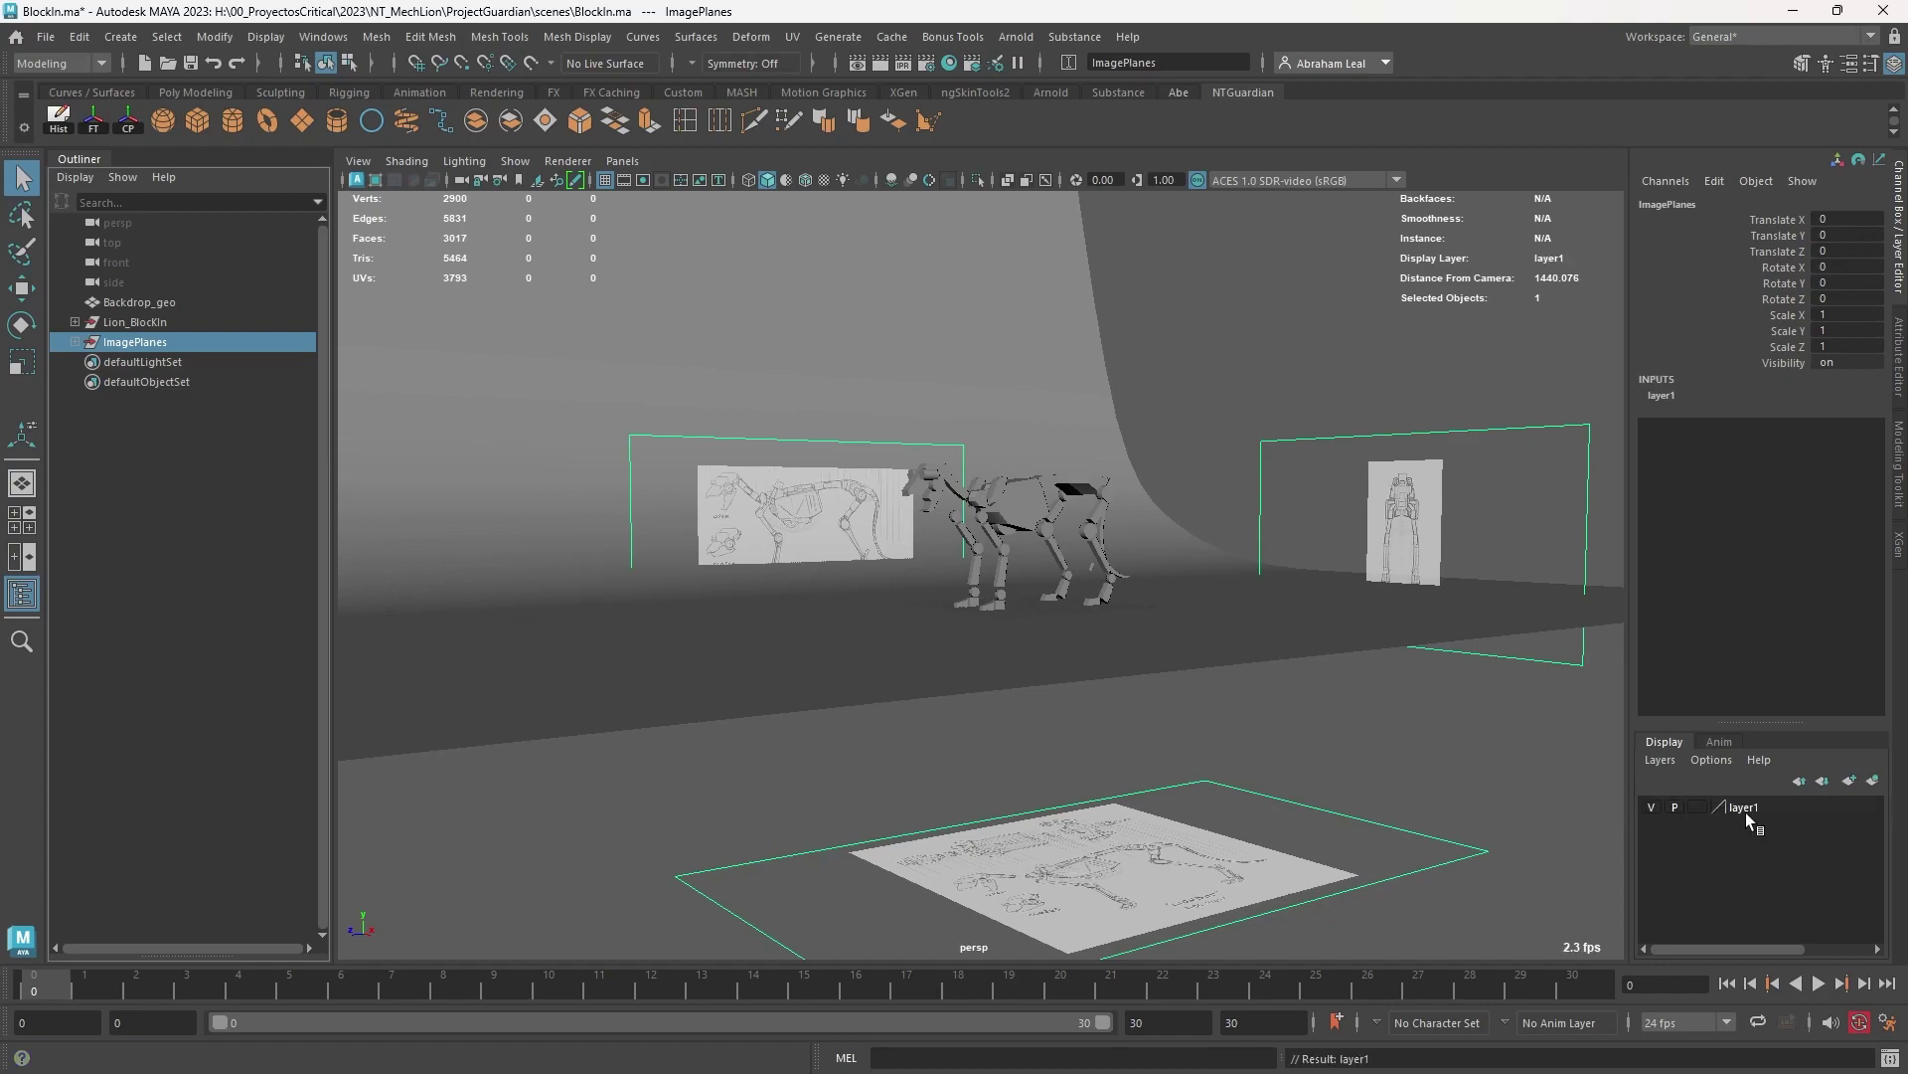
# Step: Rename the new display layer ImagePlanesLayer and give it a red colour
pyautogui.doubleClick(1746, 807)
pyautogui.write('ImagePlanes')
pyautogui.press('Return')
pyautogui.click(943, 529)
pyautogui.click(790, 566)
pyautogui.click(815, 509)
pyautogui.click(804, 406)
pyautogui.press('capslock')
pyautogui.write('Layer')
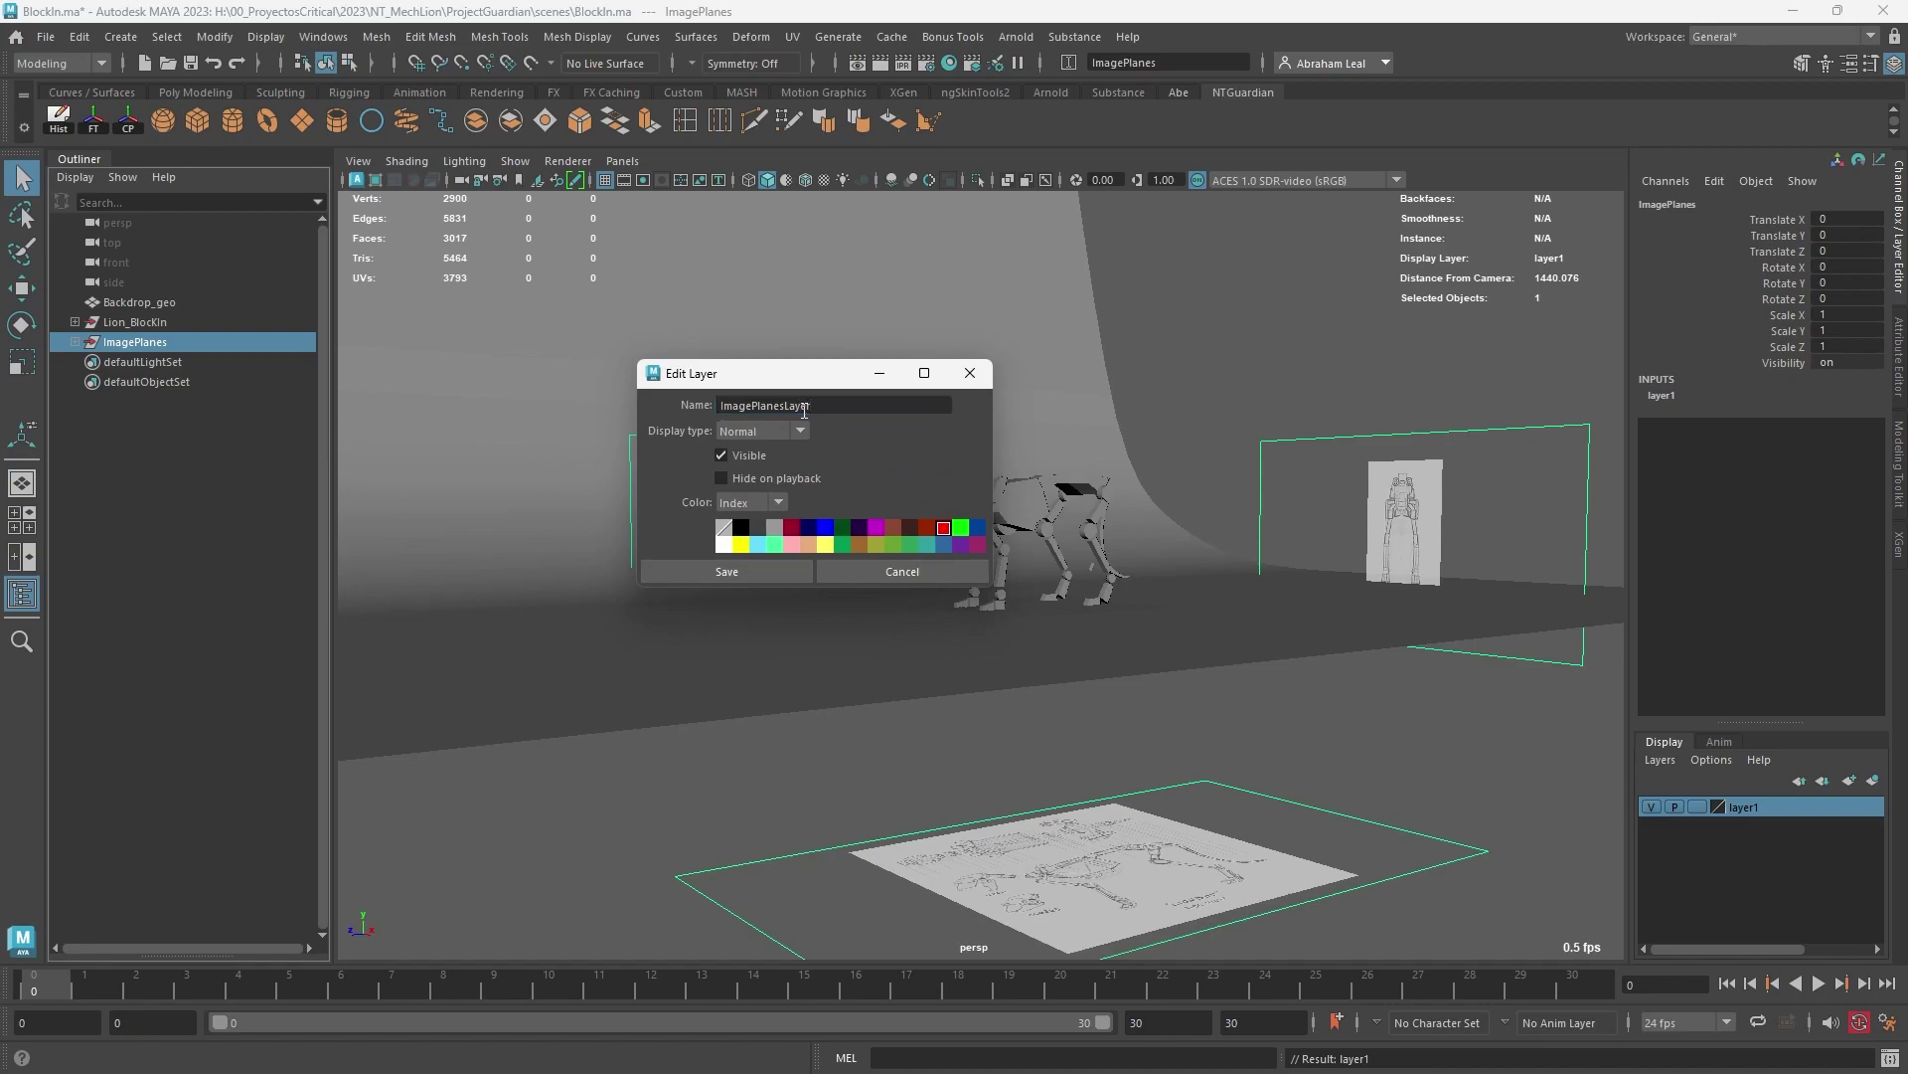
pyautogui.click(727, 571)
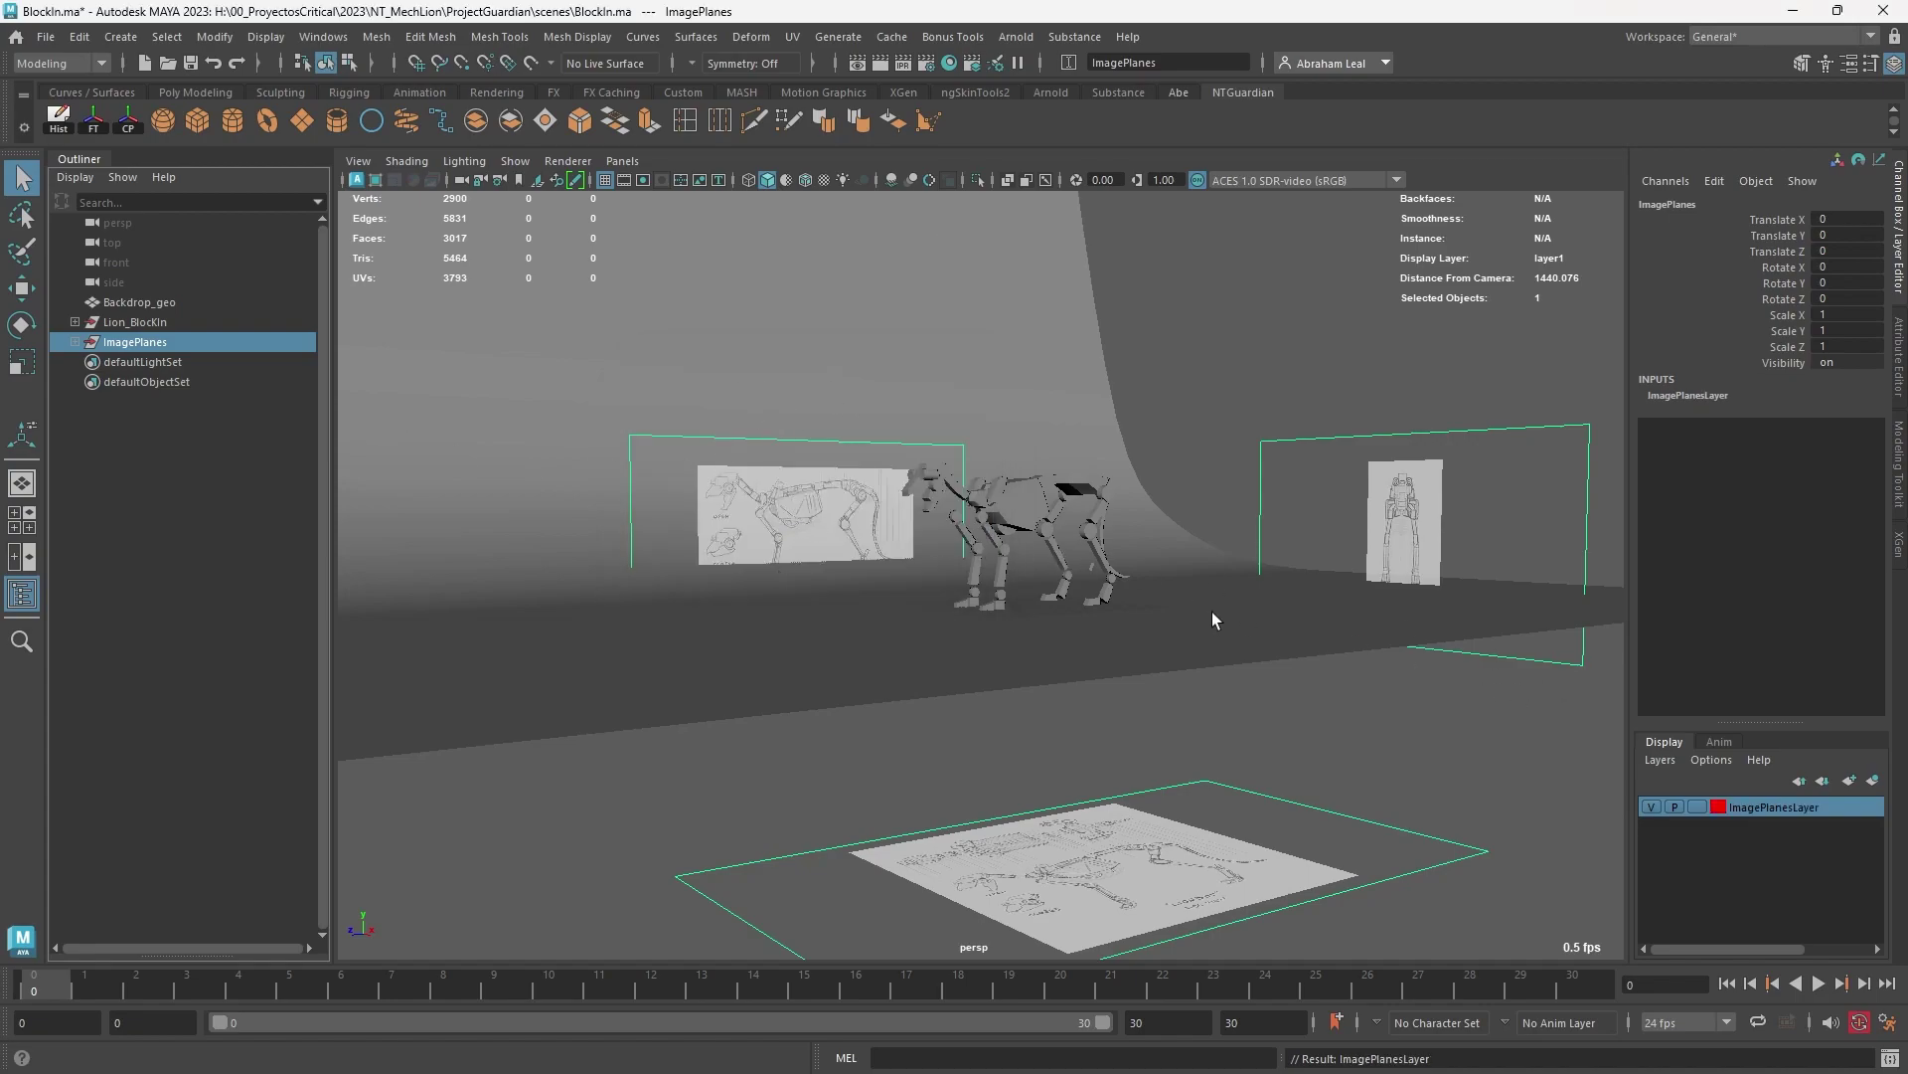
# Step: Toggle the visibility of ImagePlanesLayer and leave the reference image planes hidden
pyautogui.scroll(1, 1367, 662)
pyautogui.keyDown('alt'); pyautogui.moveTo(1357, 764); pyautogui.dragTo(1350, 770); pyautogui.keyUp('alt')
pyautogui.scroll(-4, 1349, 770)
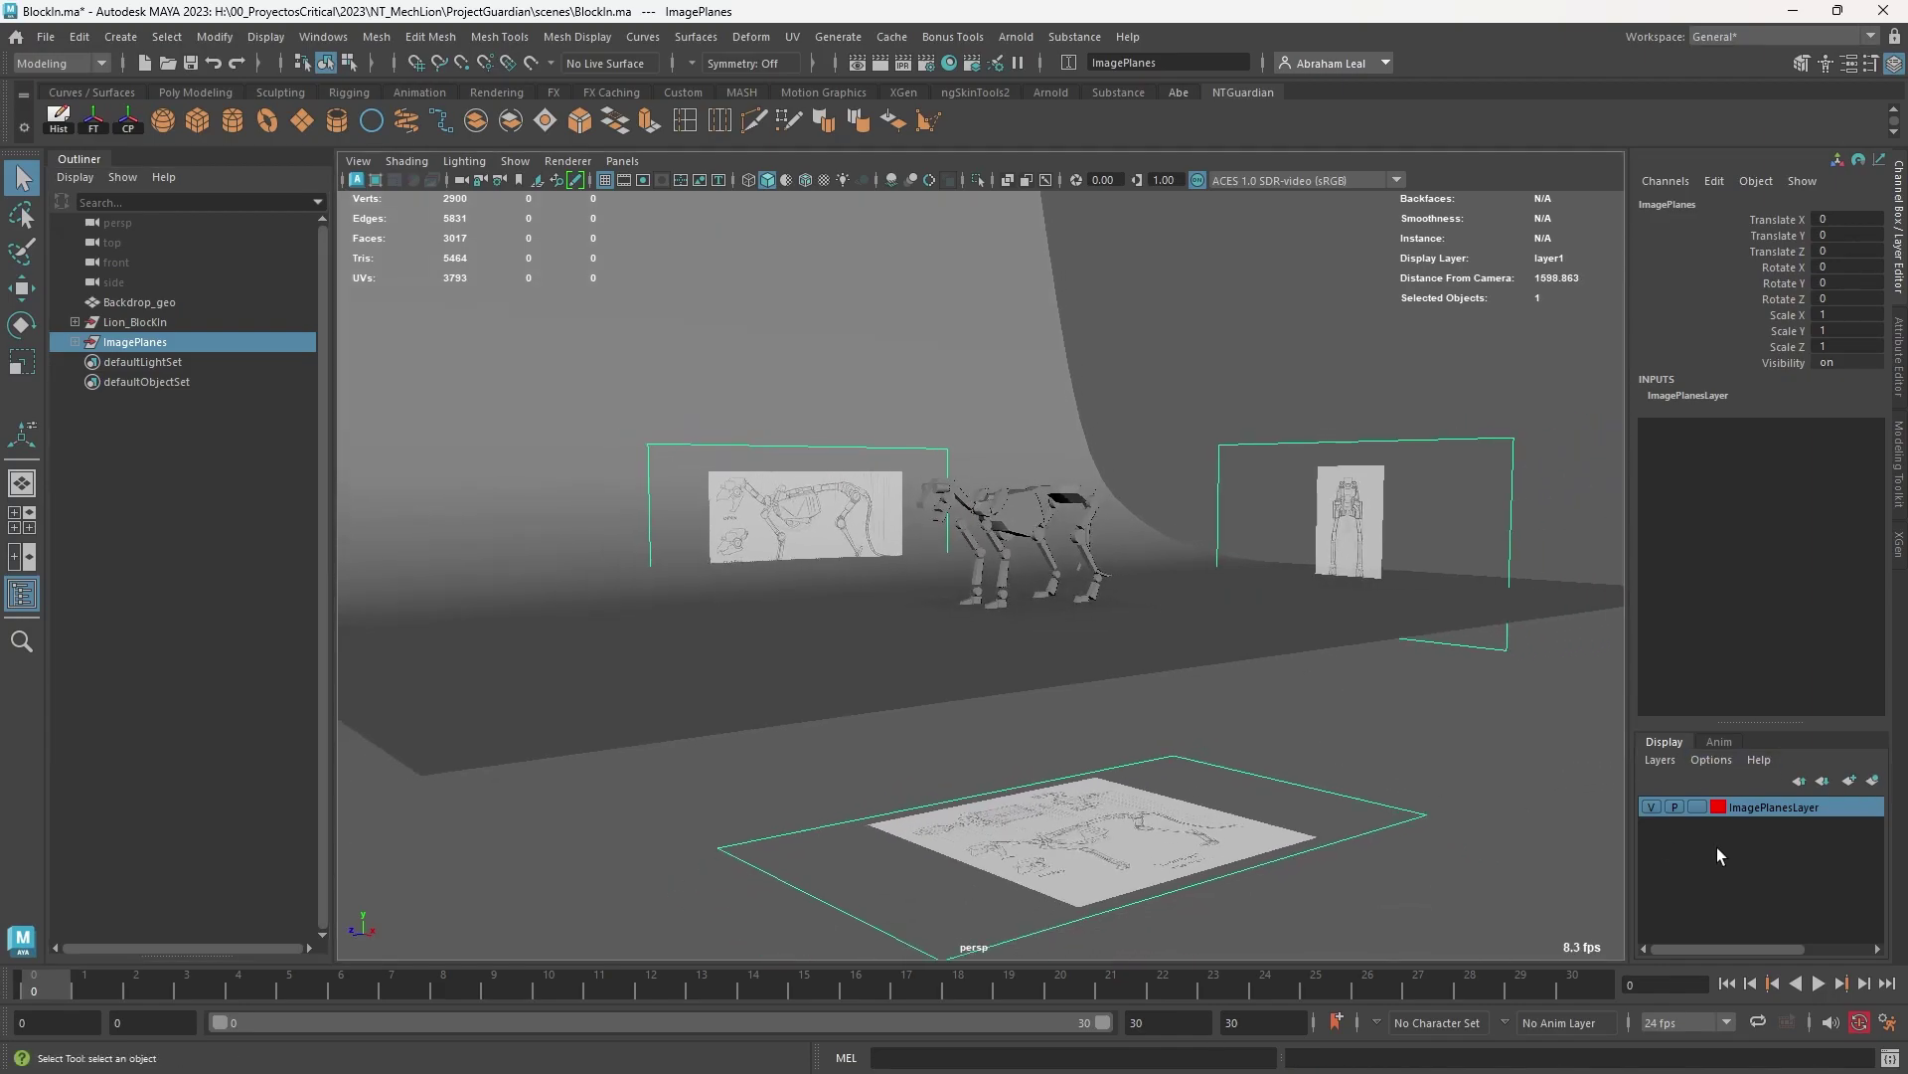
pyautogui.click(1650, 806)
pyautogui.click(1650, 806)
pyautogui.click(1650, 806)
pyautogui.click(1650, 806)
pyautogui.click(1650, 806)
pyautogui.click(1431, 716)
pyautogui.keyDown('alt'); pyautogui.moveTo(1432, 716); pyautogui.dragTo(1165, 712); pyautogui.keyUp('alt')
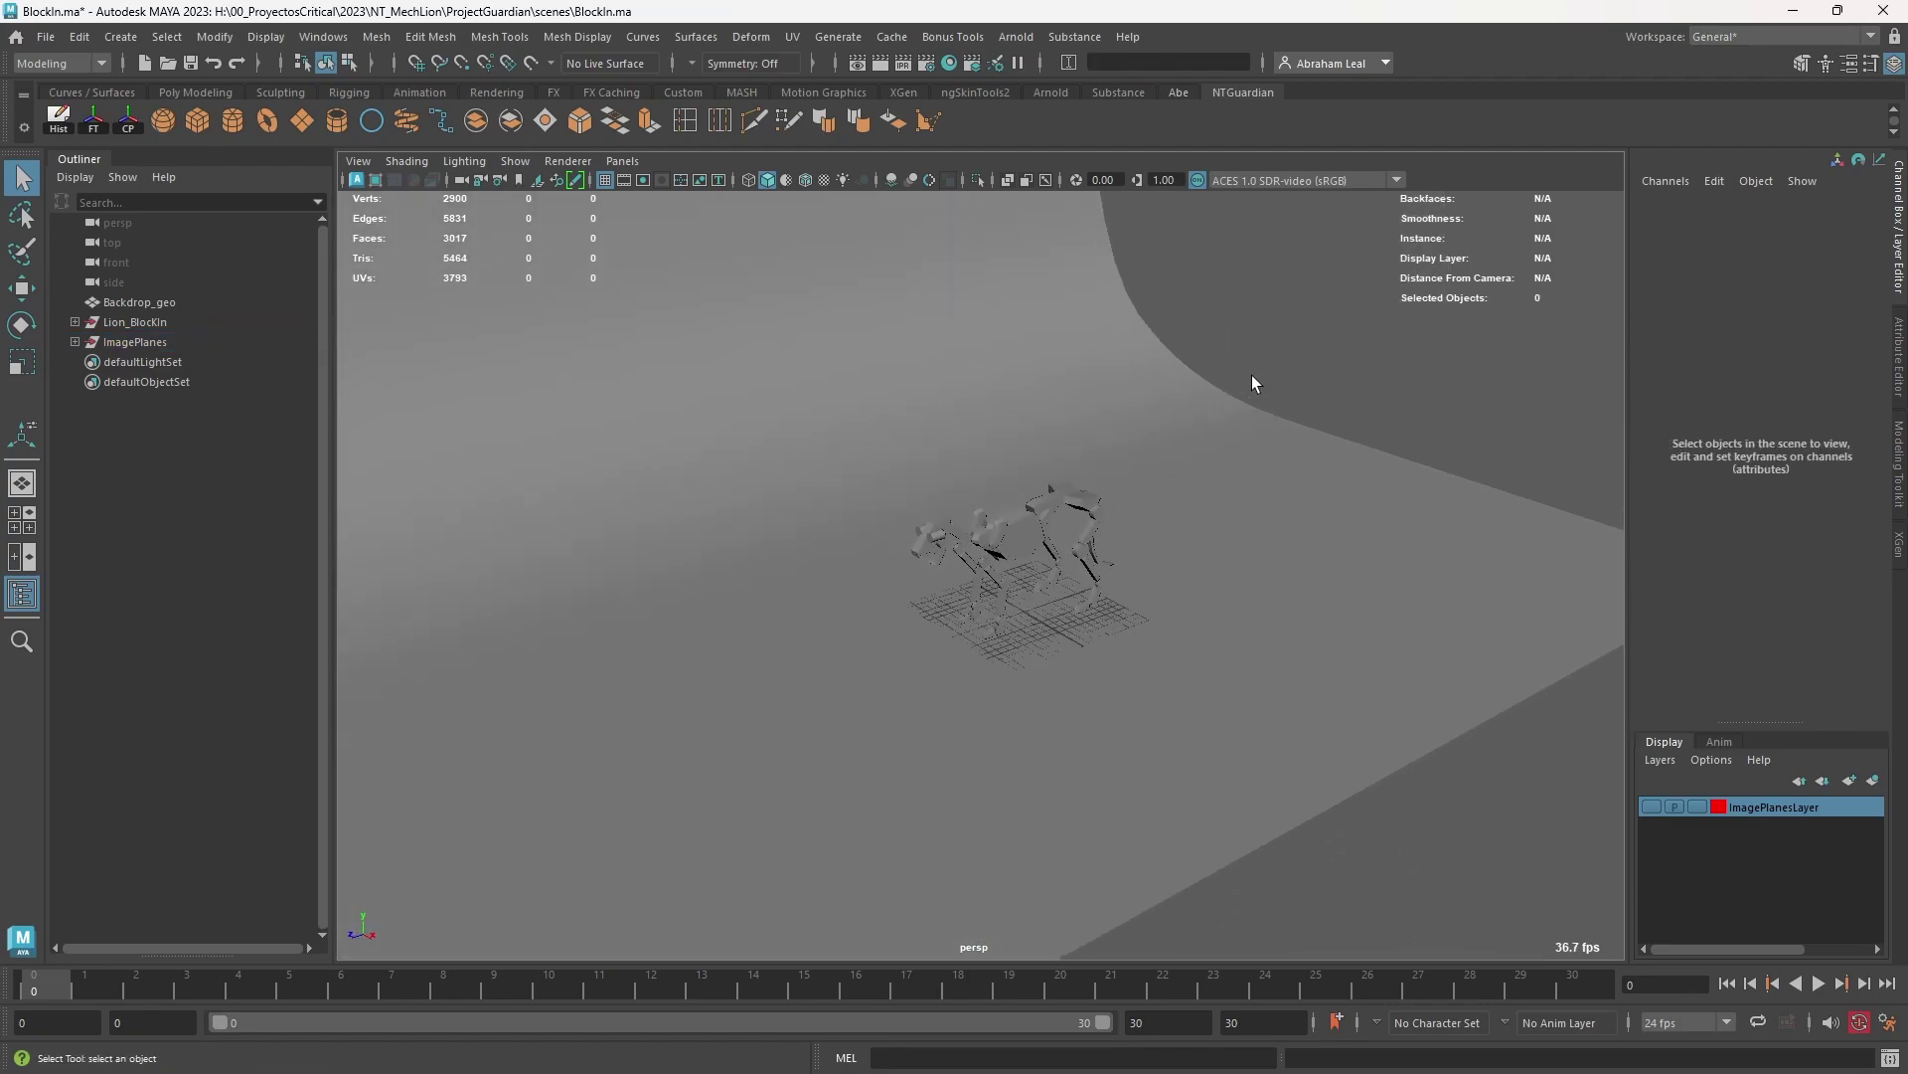
# Step: Find the mtoa plug-in in the Plug-in Manager and check its load and auto-load state
pyautogui.click(323, 37)
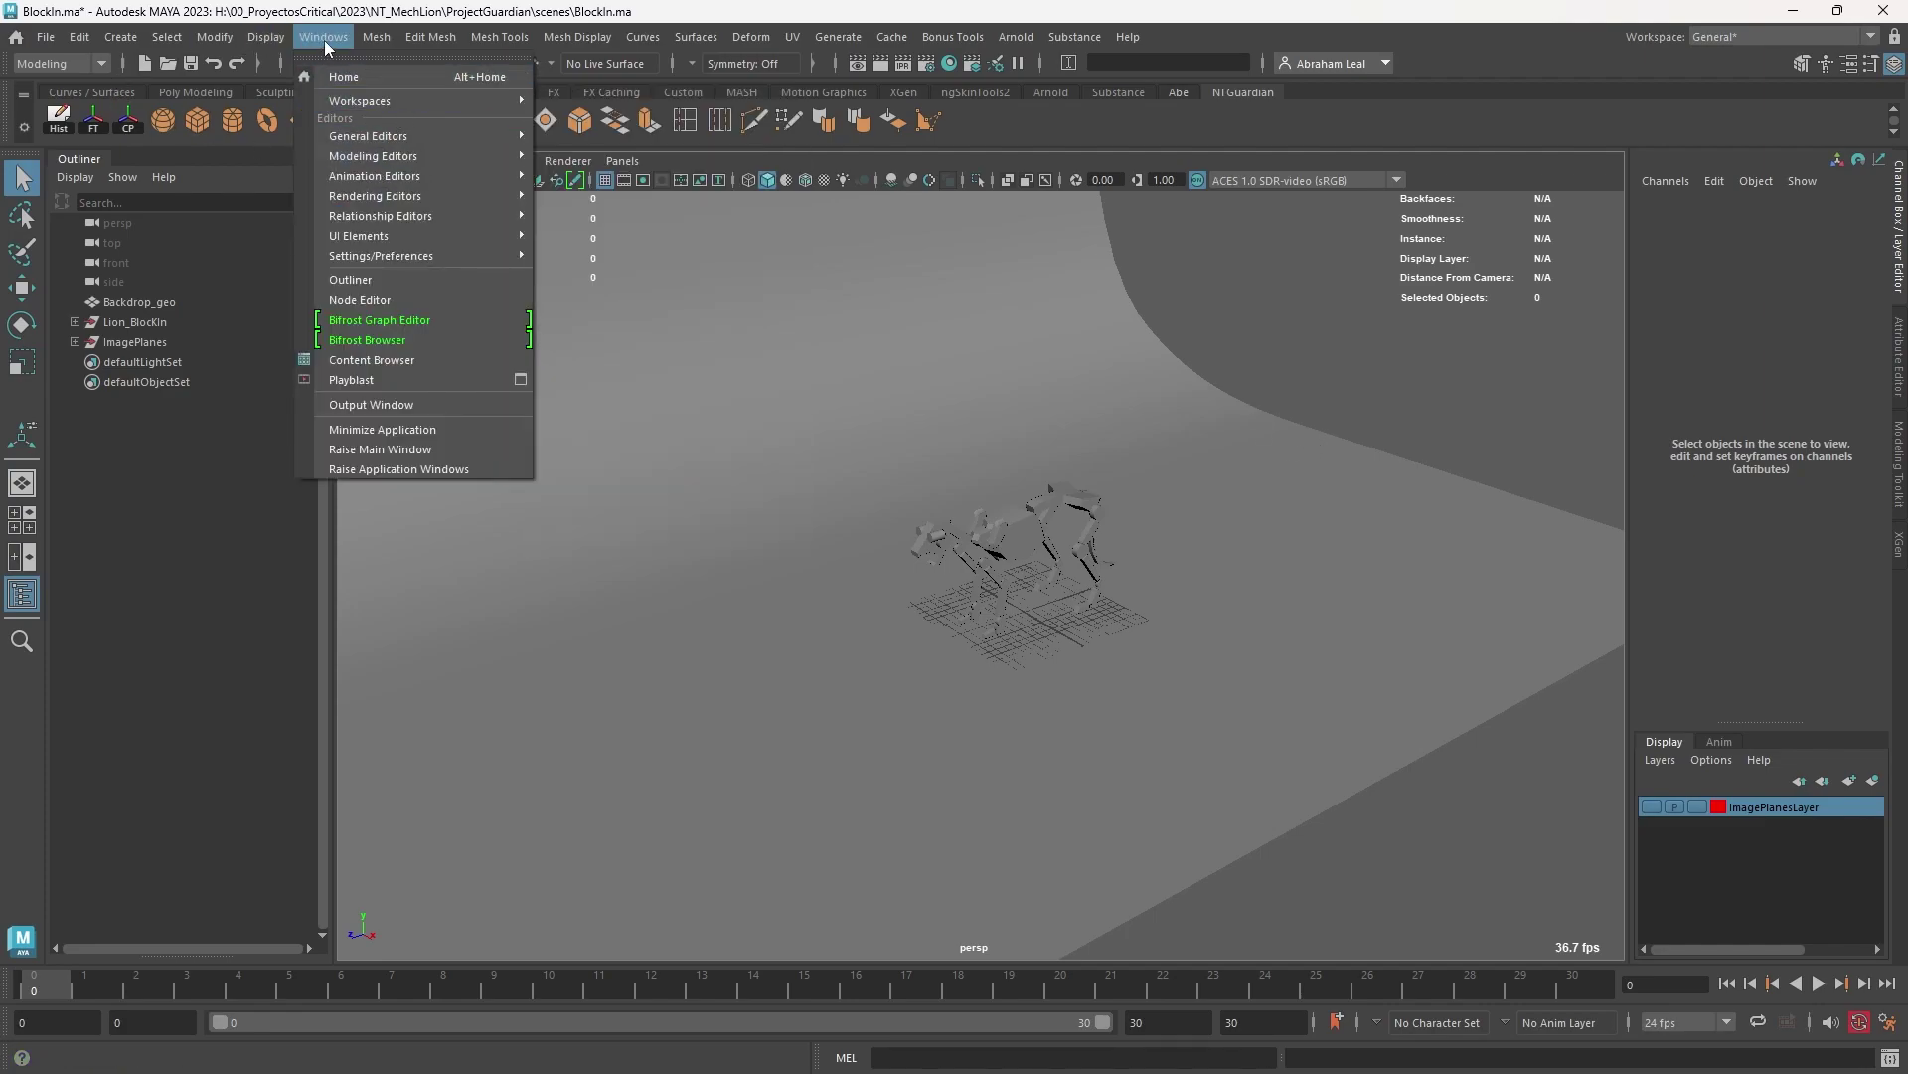
pyautogui.moveTo(495, 259)
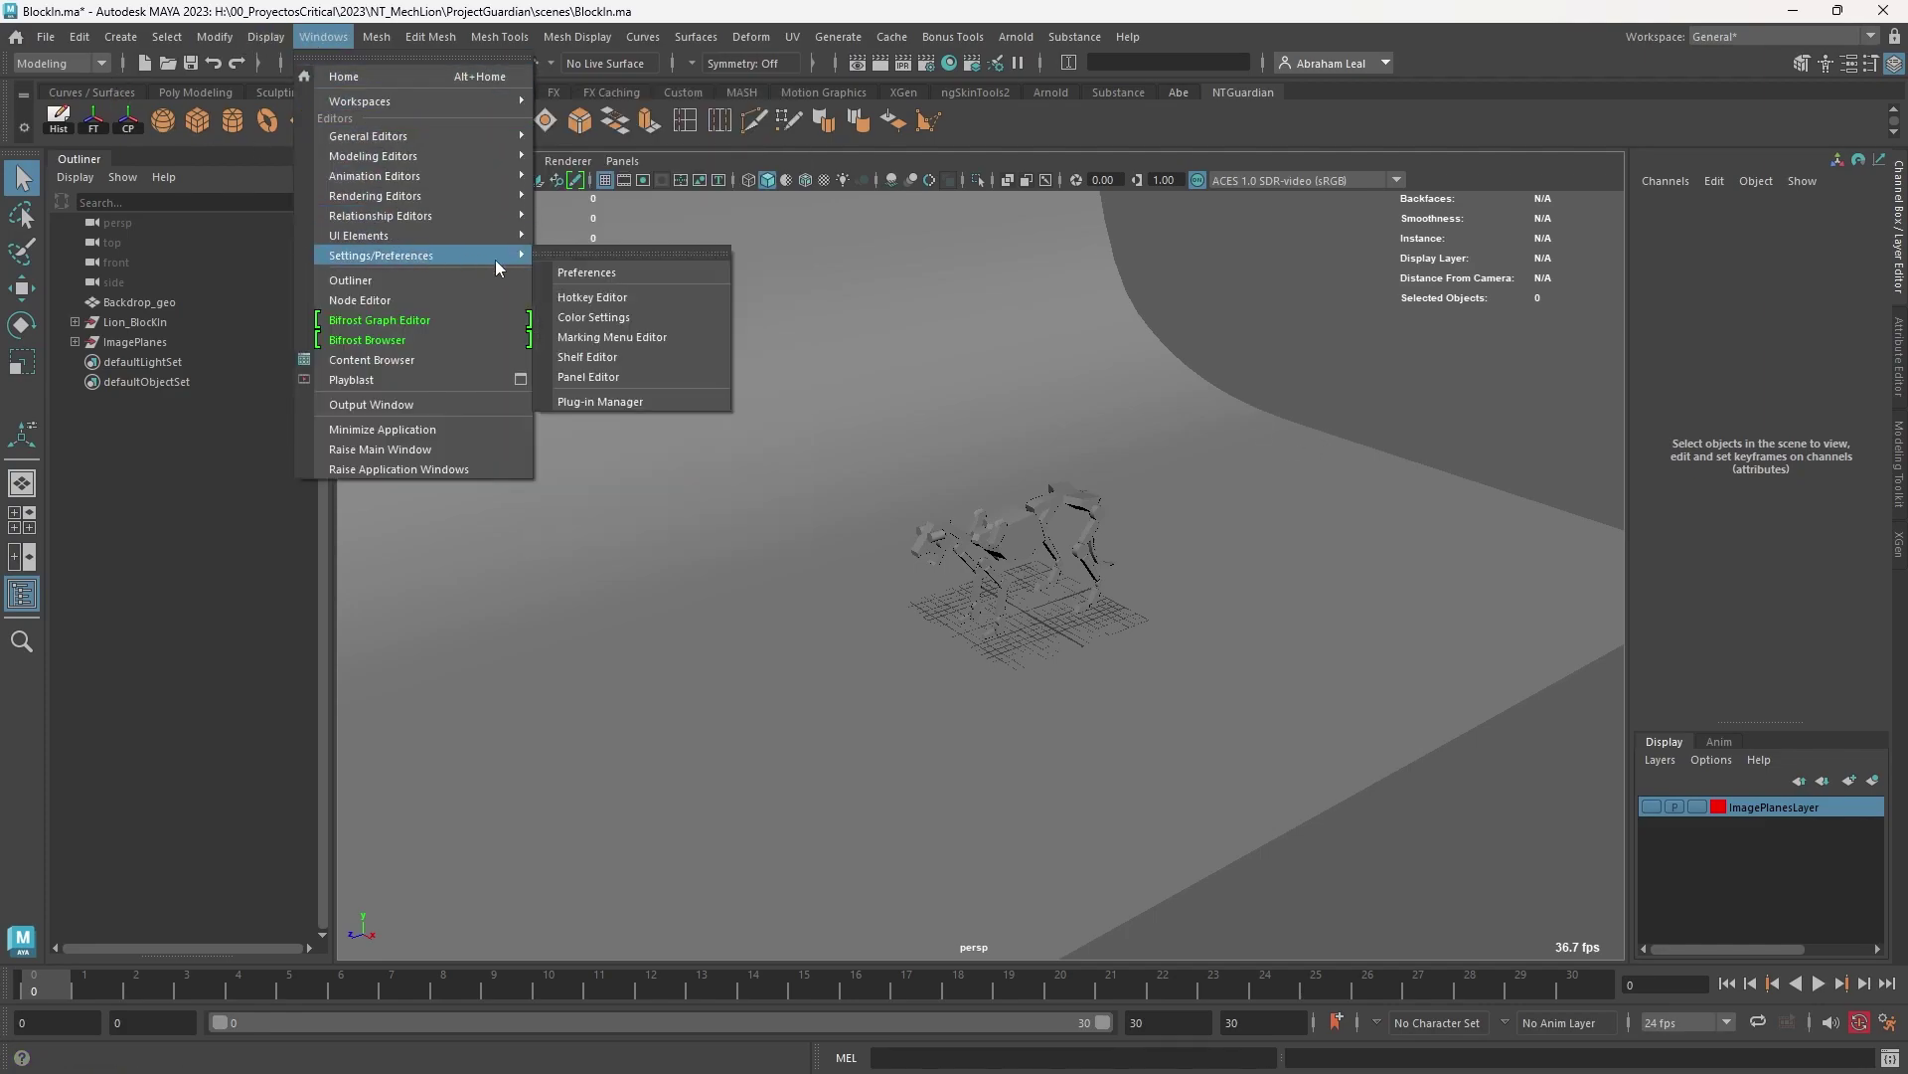
pyautogui.click(623, 395)
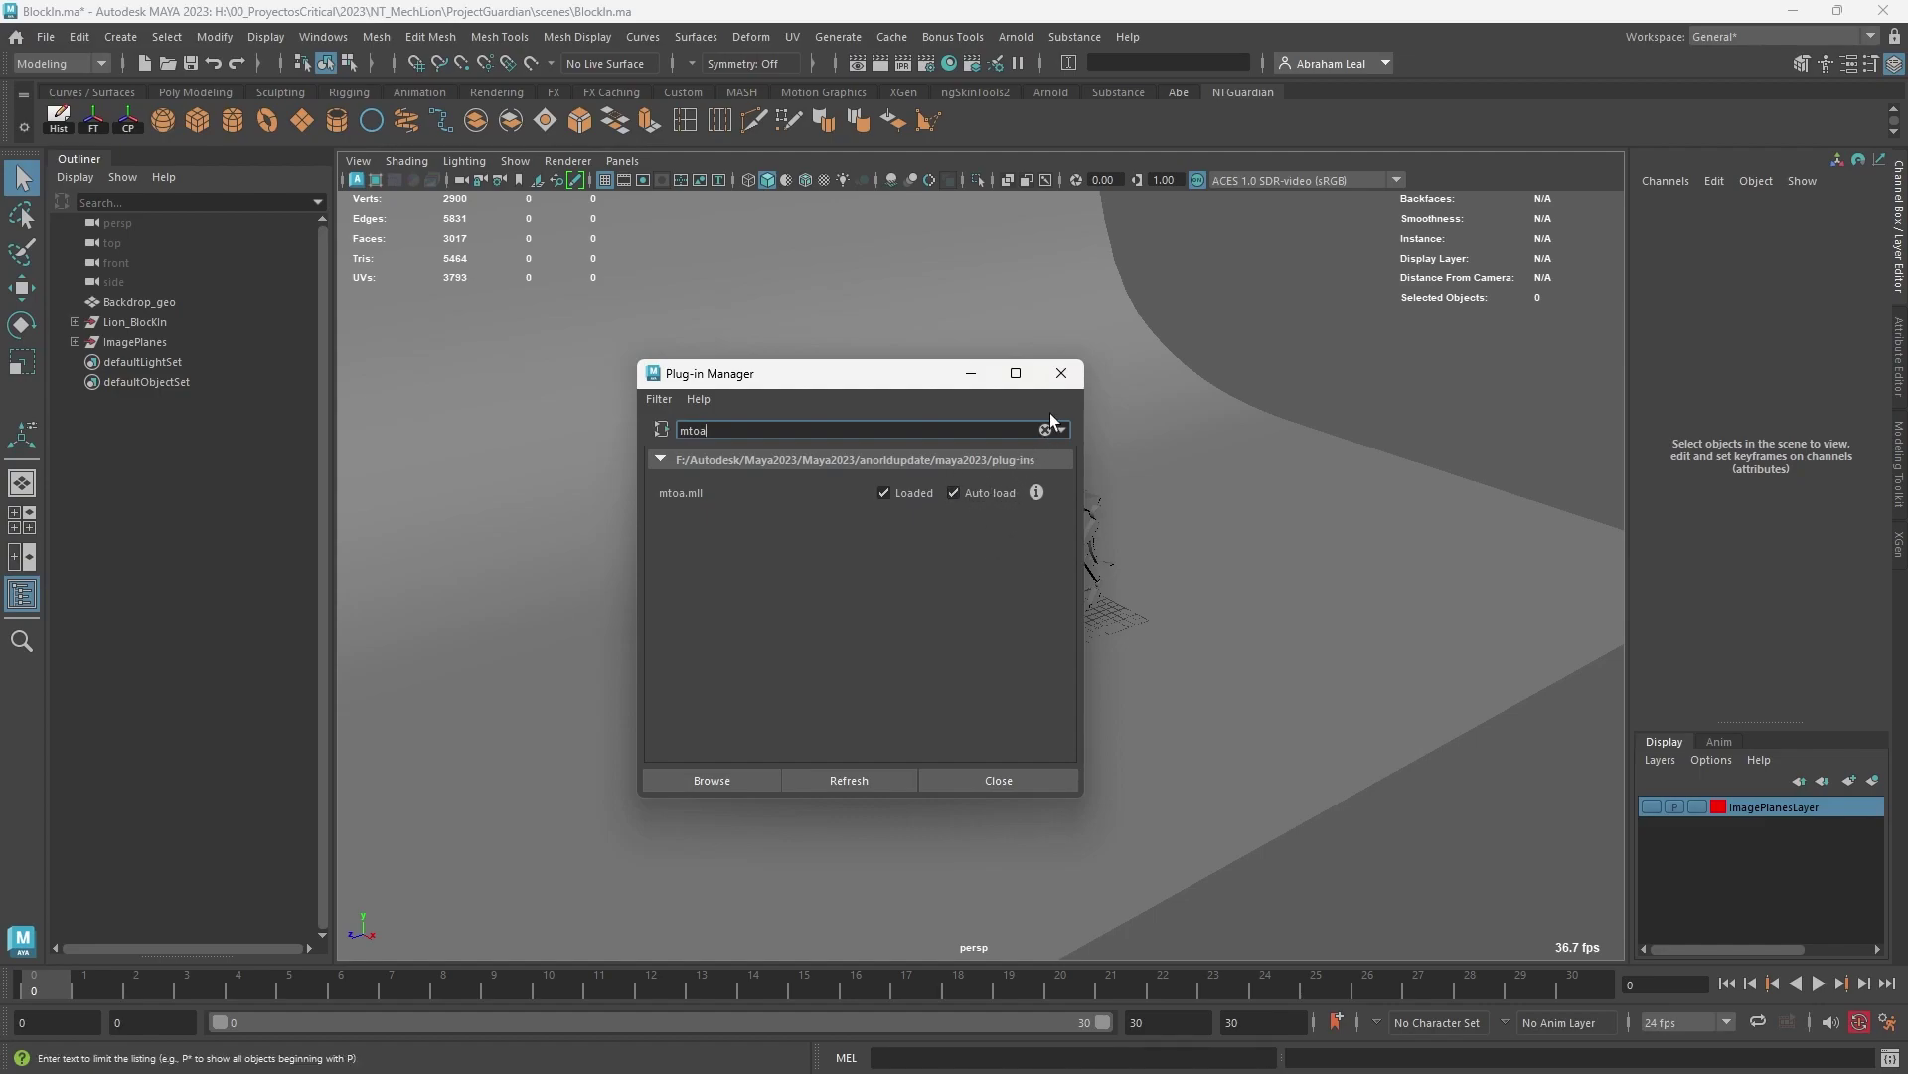
pyautogui.click(1062, 374)
# Step: Detach the Arnold commands as a floating window and place it over the viewport beside the Outliner
pyautogui.moveTo(1257, 447)
pyautogui.keyDown('alt'); pyautogui.mouseDown()
pyautogui.moveTo(1141, 407)
pyautogui.moveTo(1270, 514)
pyautogui.moveTo(1223, 456)
pyautogui.mouseUp(); pyautogui.keyUp('alt')
pyautogui.click(1014, 37)
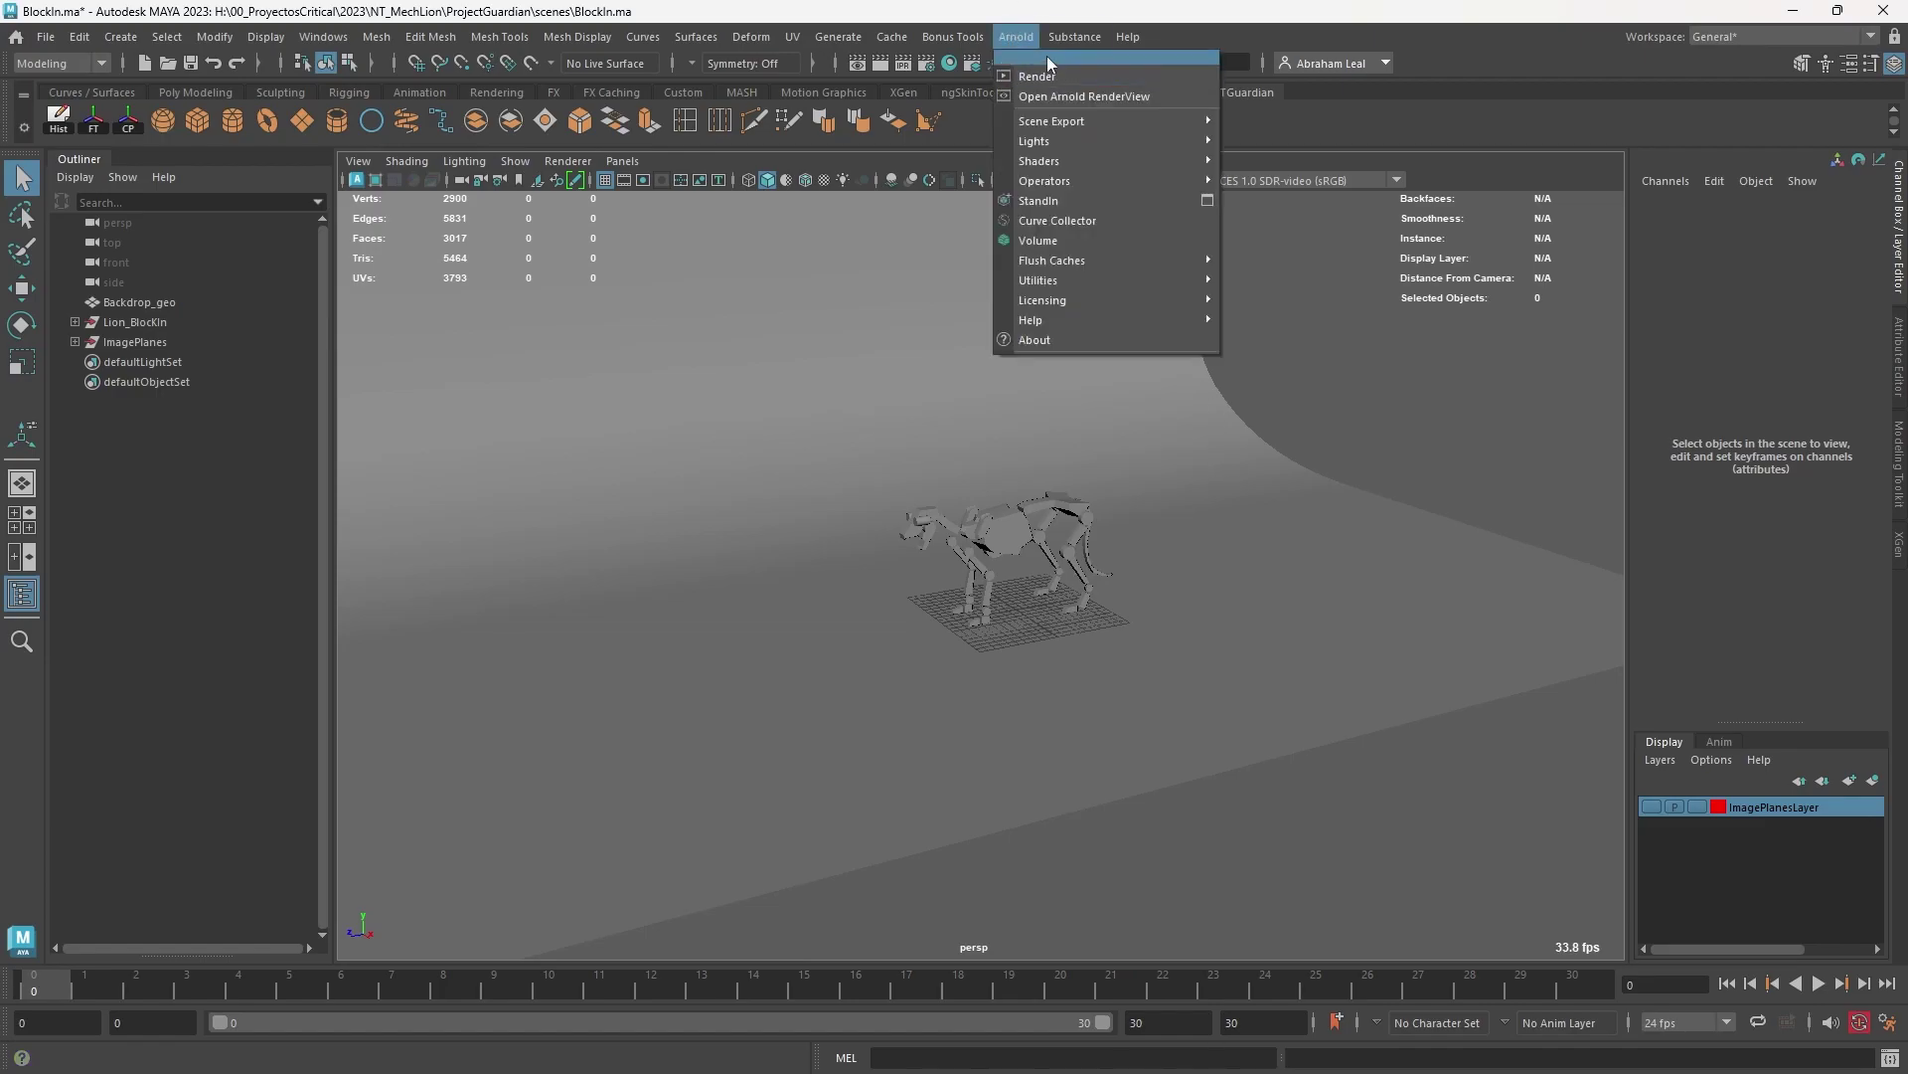
pyautogui.click(1047, 56)
pyautogui.moveTo(1059, 42); pyautogui.dragTo(420, 277)
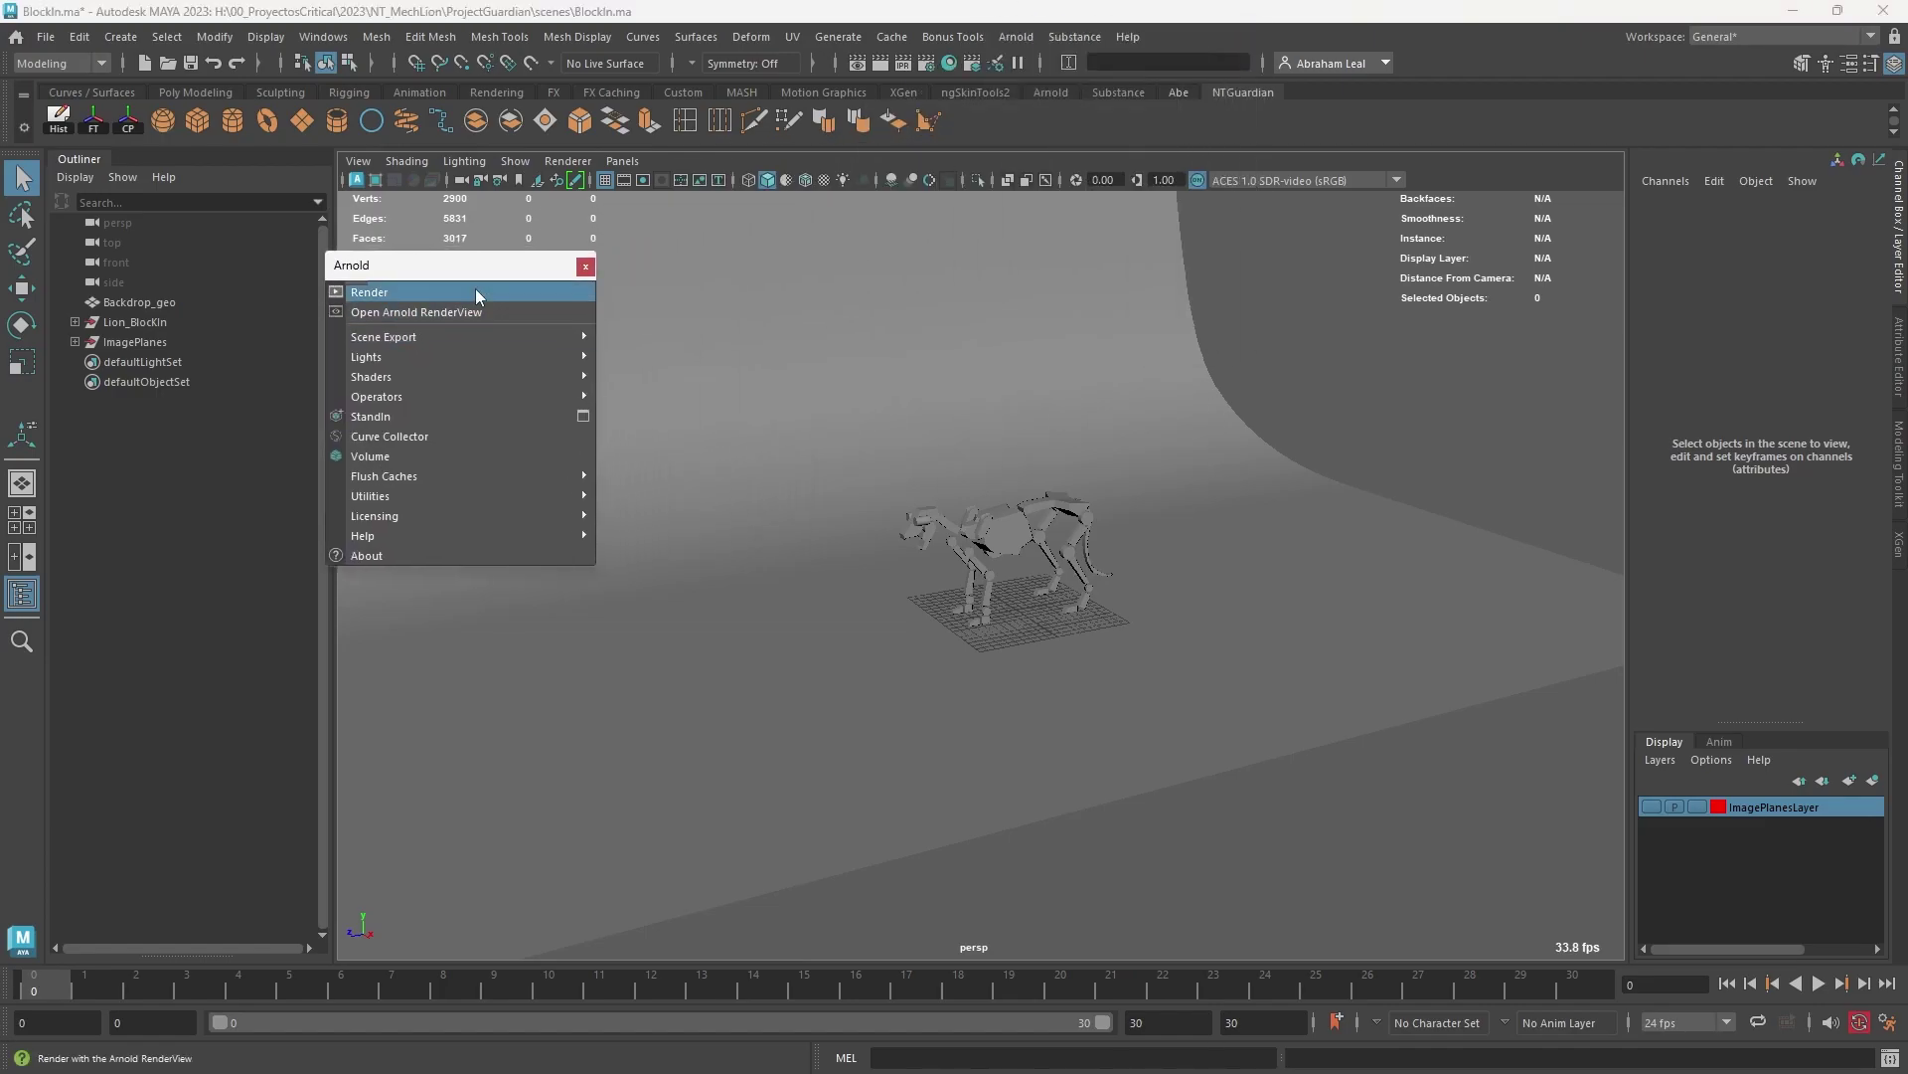
pyautogui.click(1014, 37)
pyautogui.click(492, 265)
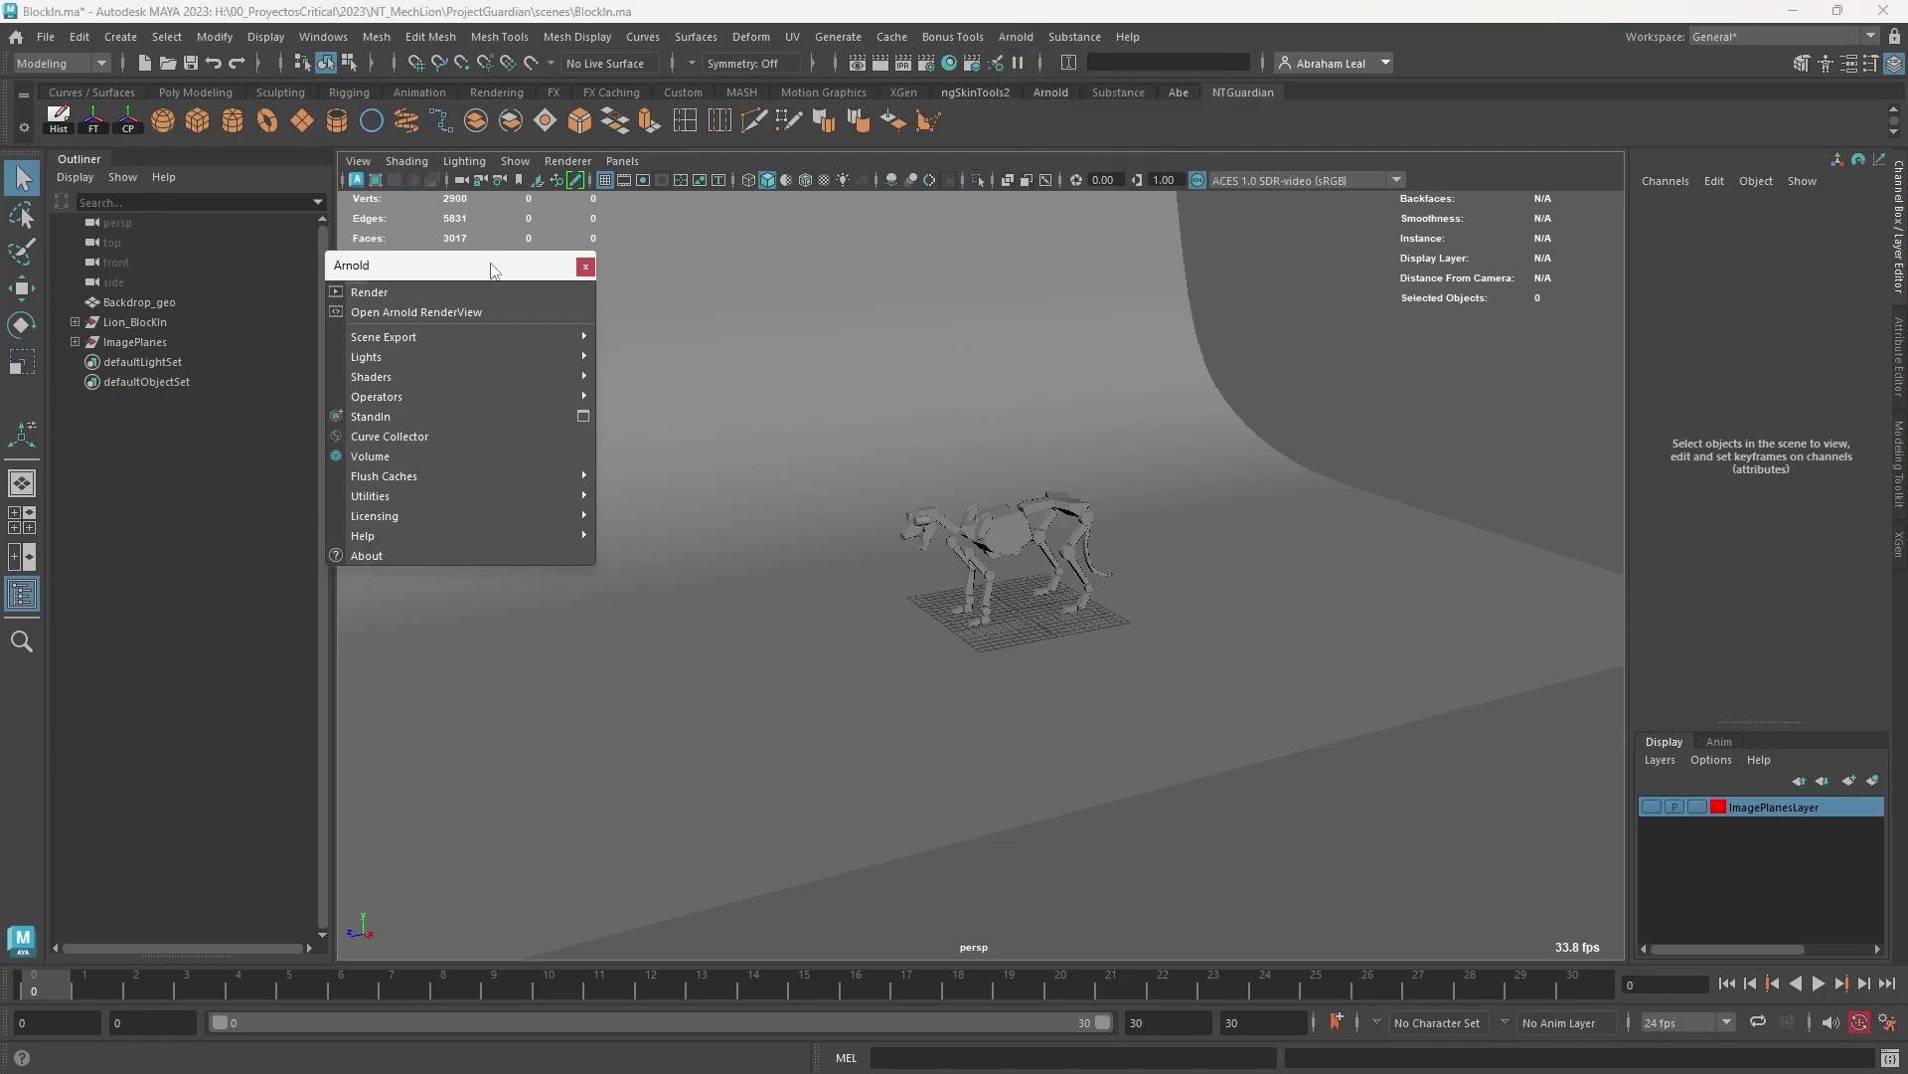
pyautogui.moveTo(464, 260); pyautogui.dragTo(478, 258)
# Step: Add an Arnold Skydome Light and scale it uniformly to about 2.27 so it surrounds the backdrop
pyautogui.moveTo(405, 354)
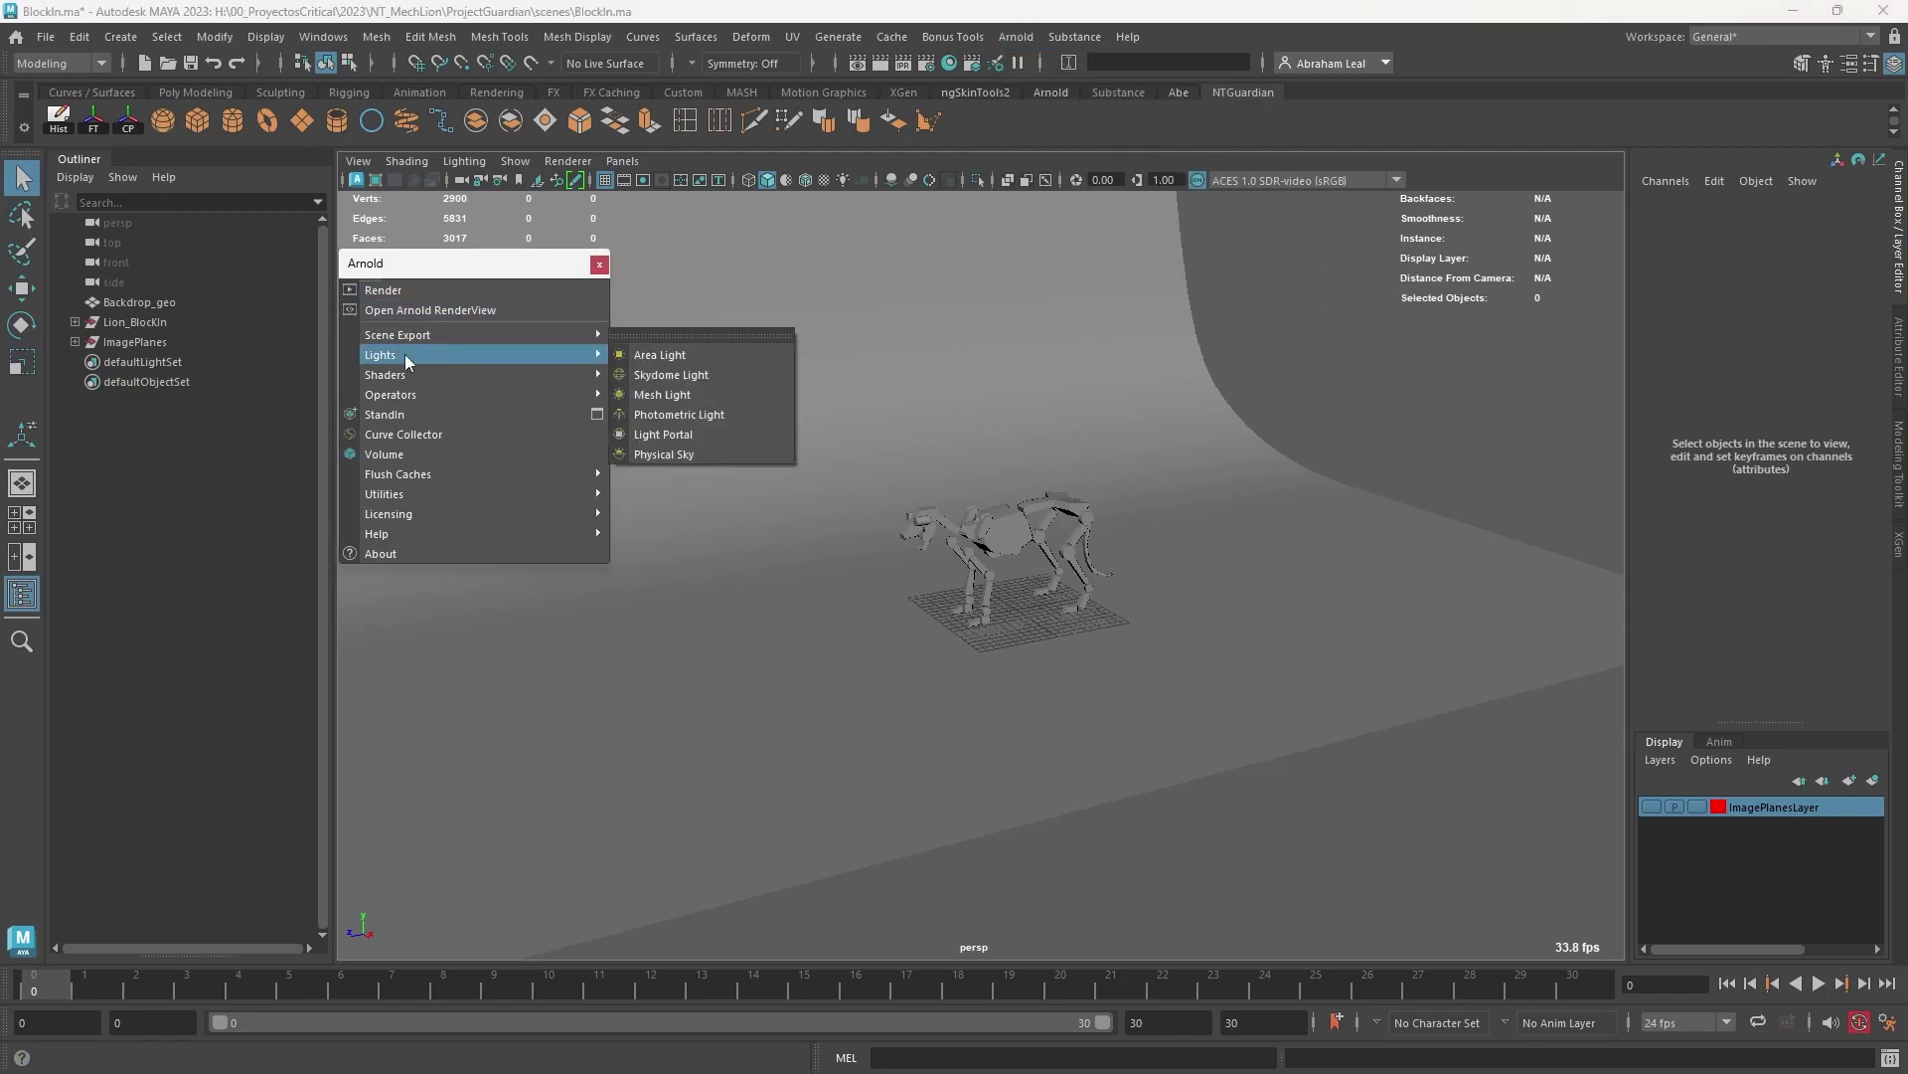
pyautogui.click(671, 370)
pyautogui.keyDown('alt'); pyautogui.moveTo(994, 517); pyautogui.dragTo(1105, 528); pyautogui.keyUp('alt')
pyautogui.press('f')
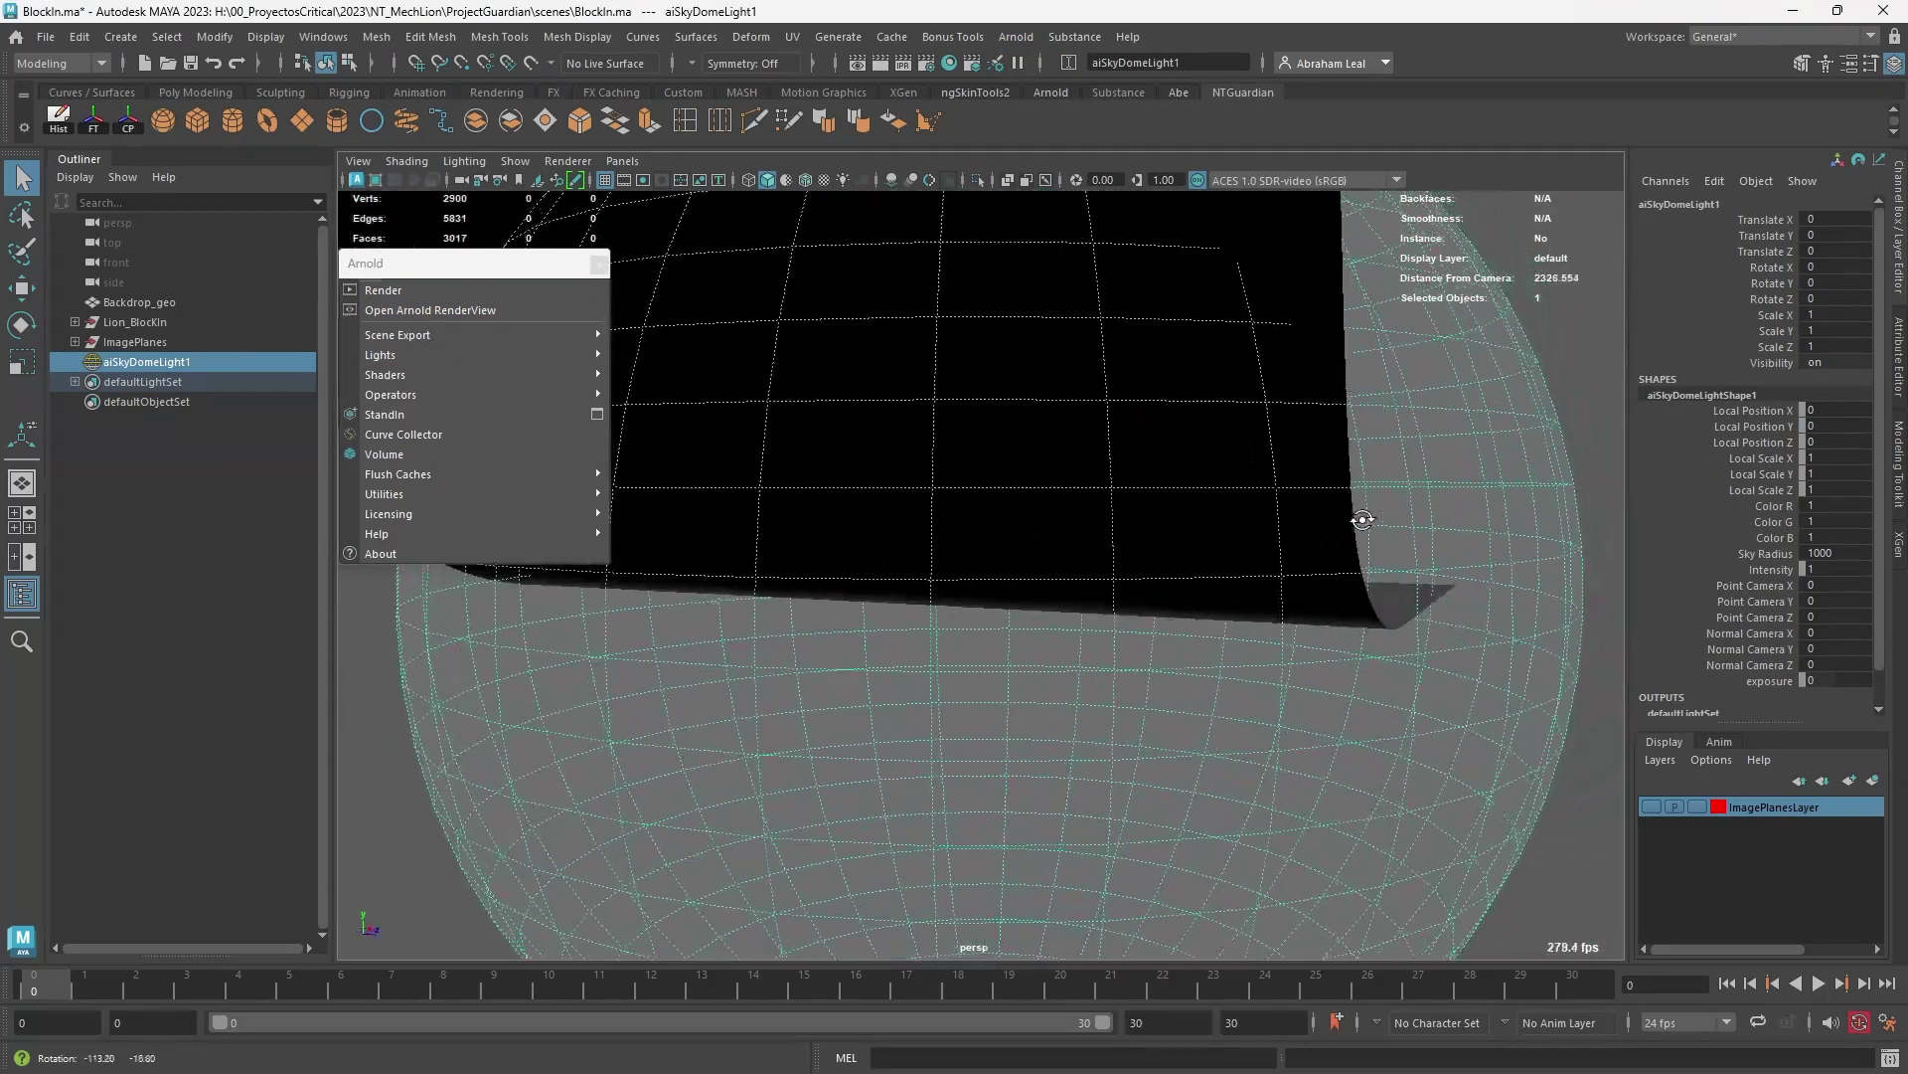
pyautogui.press('r')
pyautogui.moveTo(1004, 587); pyautogui.dragTo(1359, 635)
pyautogui.keyDown('alt'); pyautogui.moveTo(1150, 576); pyautogui.dragTo(1293, 556); pyautogui.keyUp('alt')
pyautogui.scroll(3, 1031, 622)
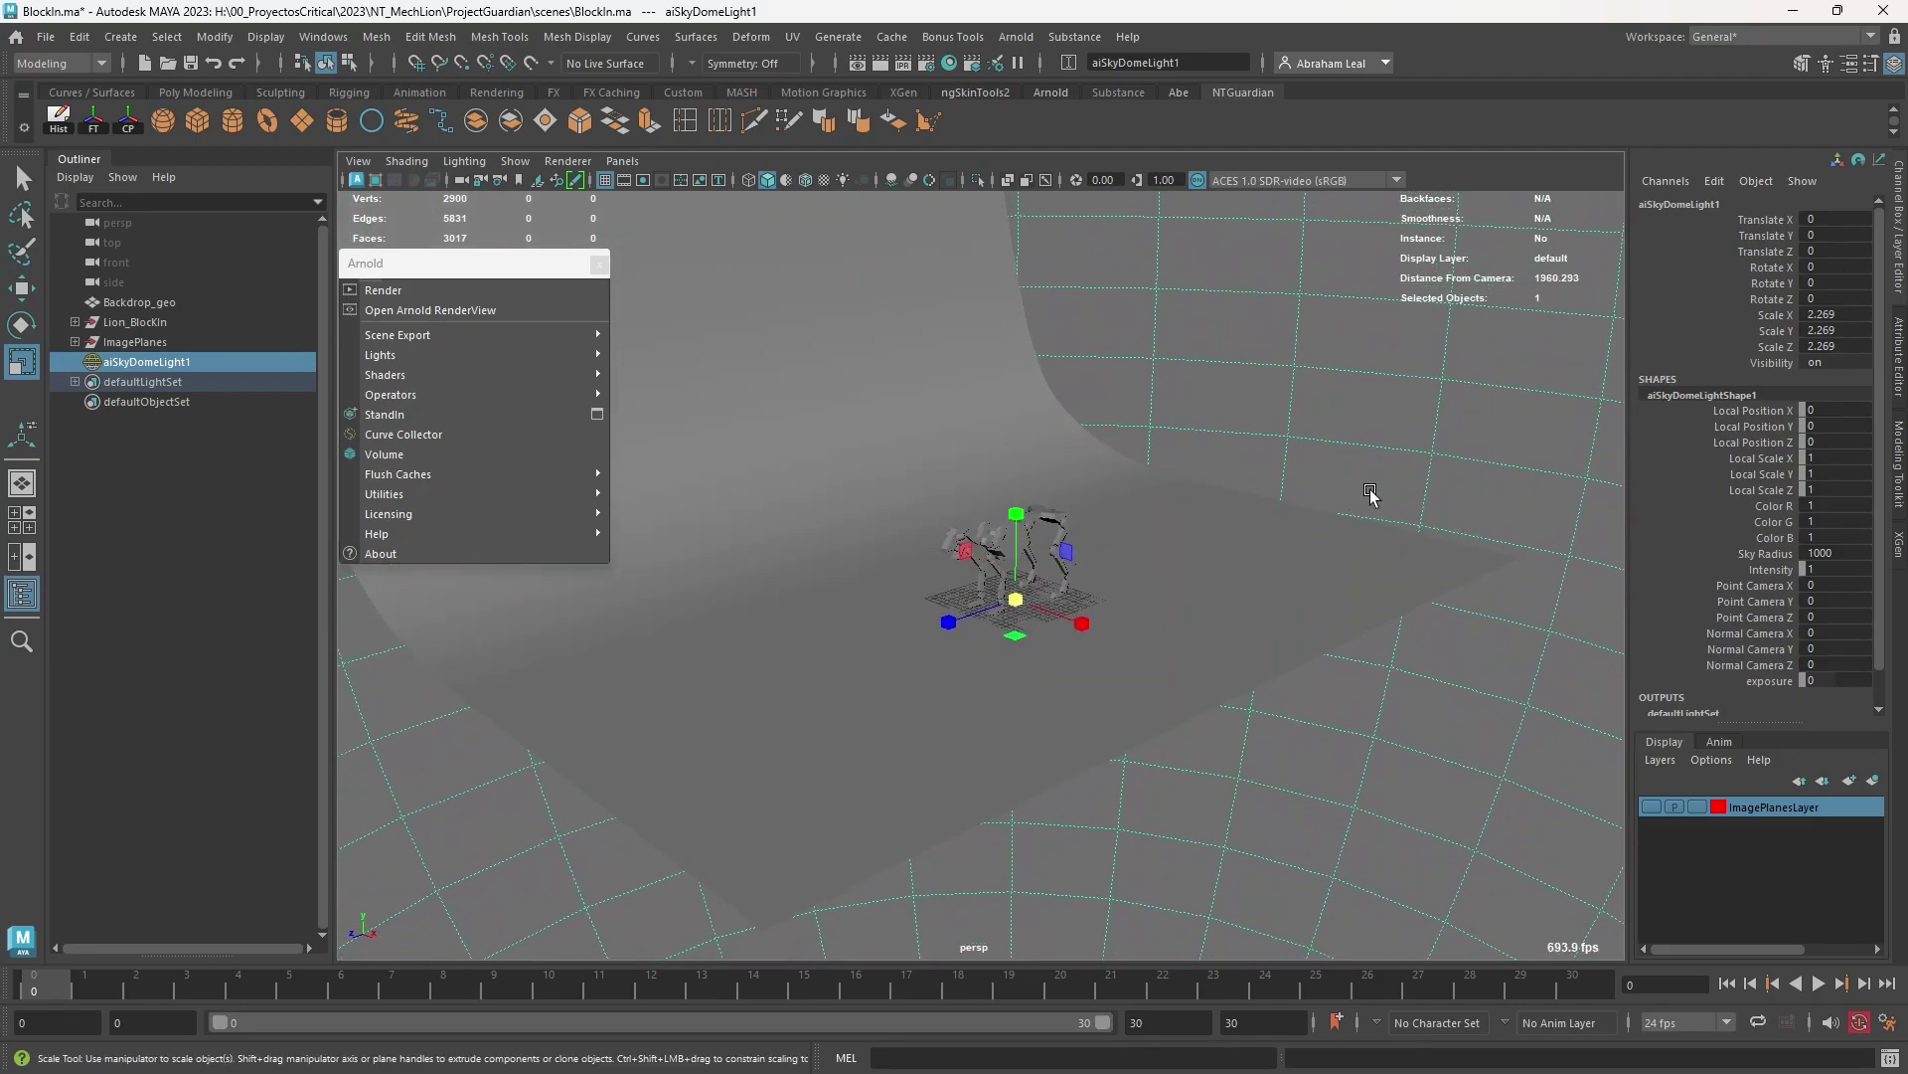
# Step: Map the skydome light's color to a file texture using christmas_photo_studio_07_4k.exr from the sourceimages folder
pyautogui.hotkey('ctrl', 'a')
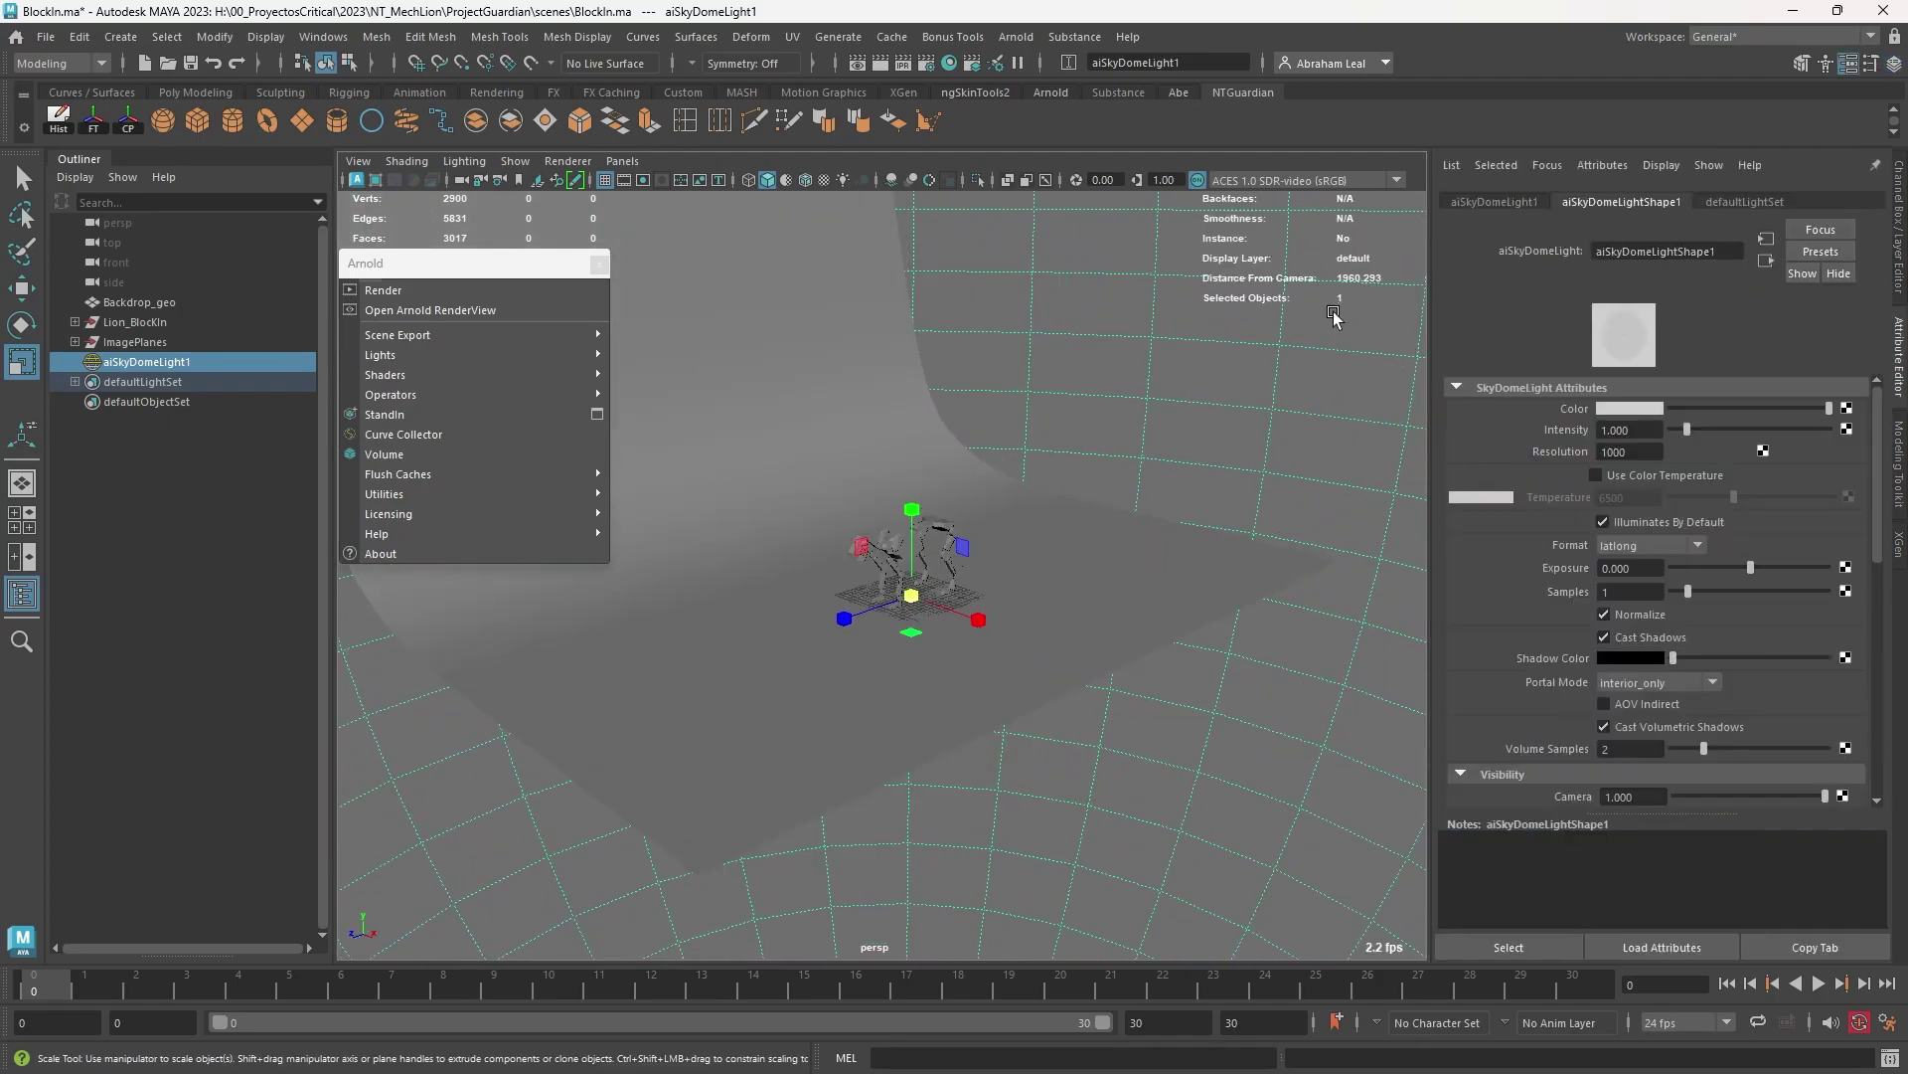
pyautogui.click(1845, 408)
pyautogui.click(852, 539)
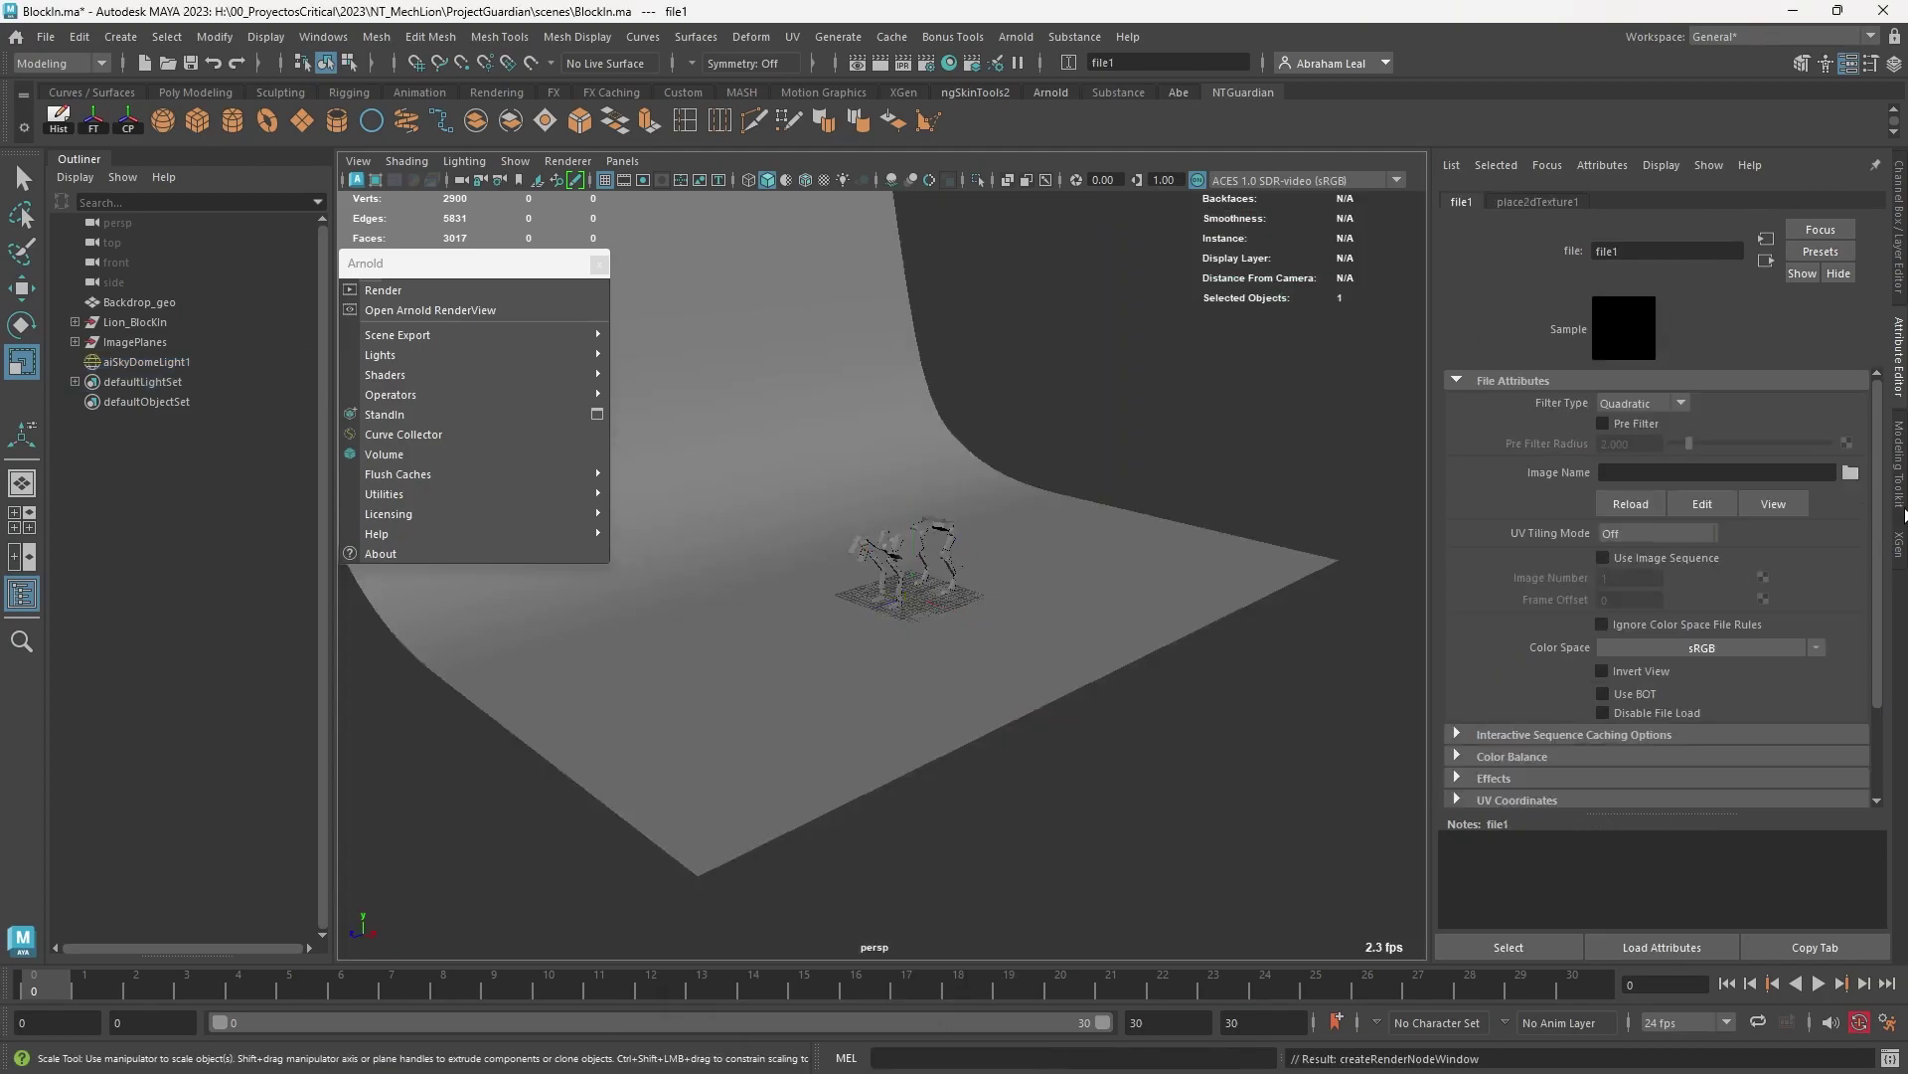
pyautogui.click(1851, 474)
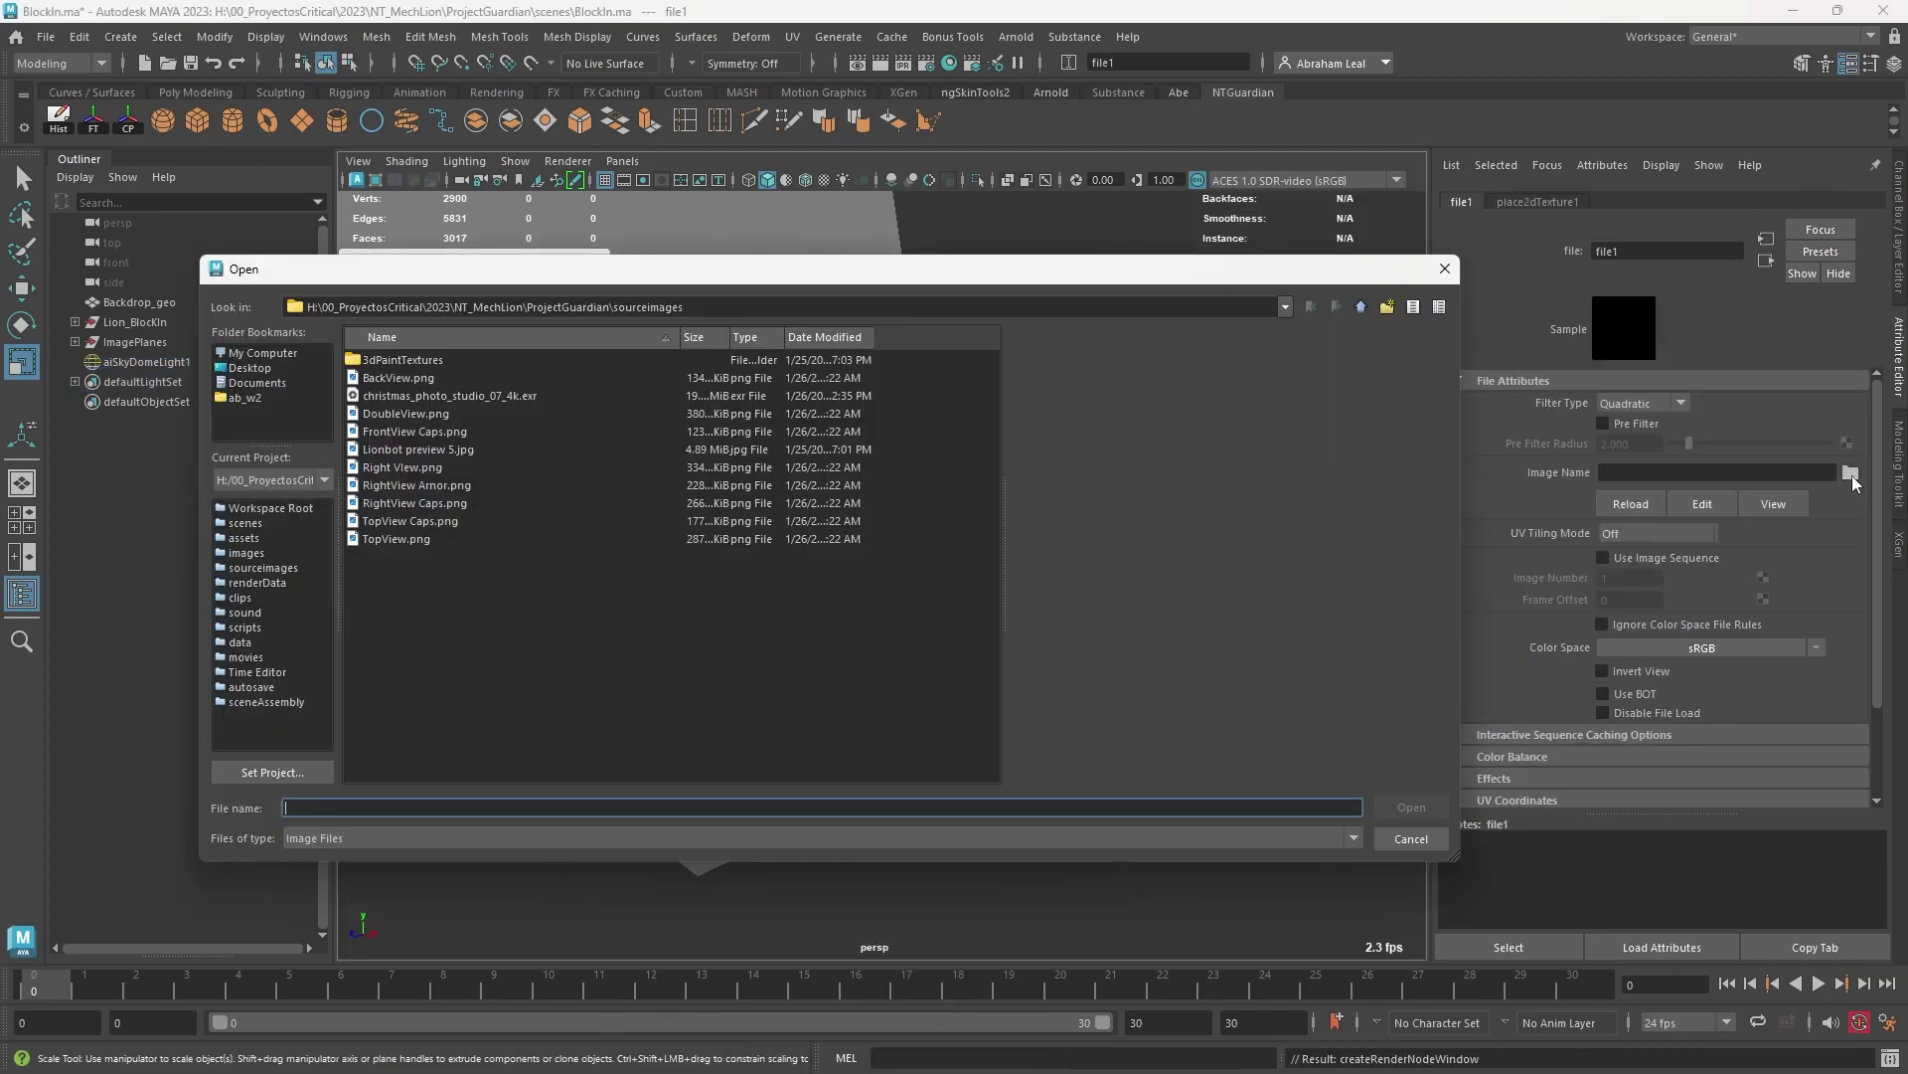
pyautogui.click(413, 395)
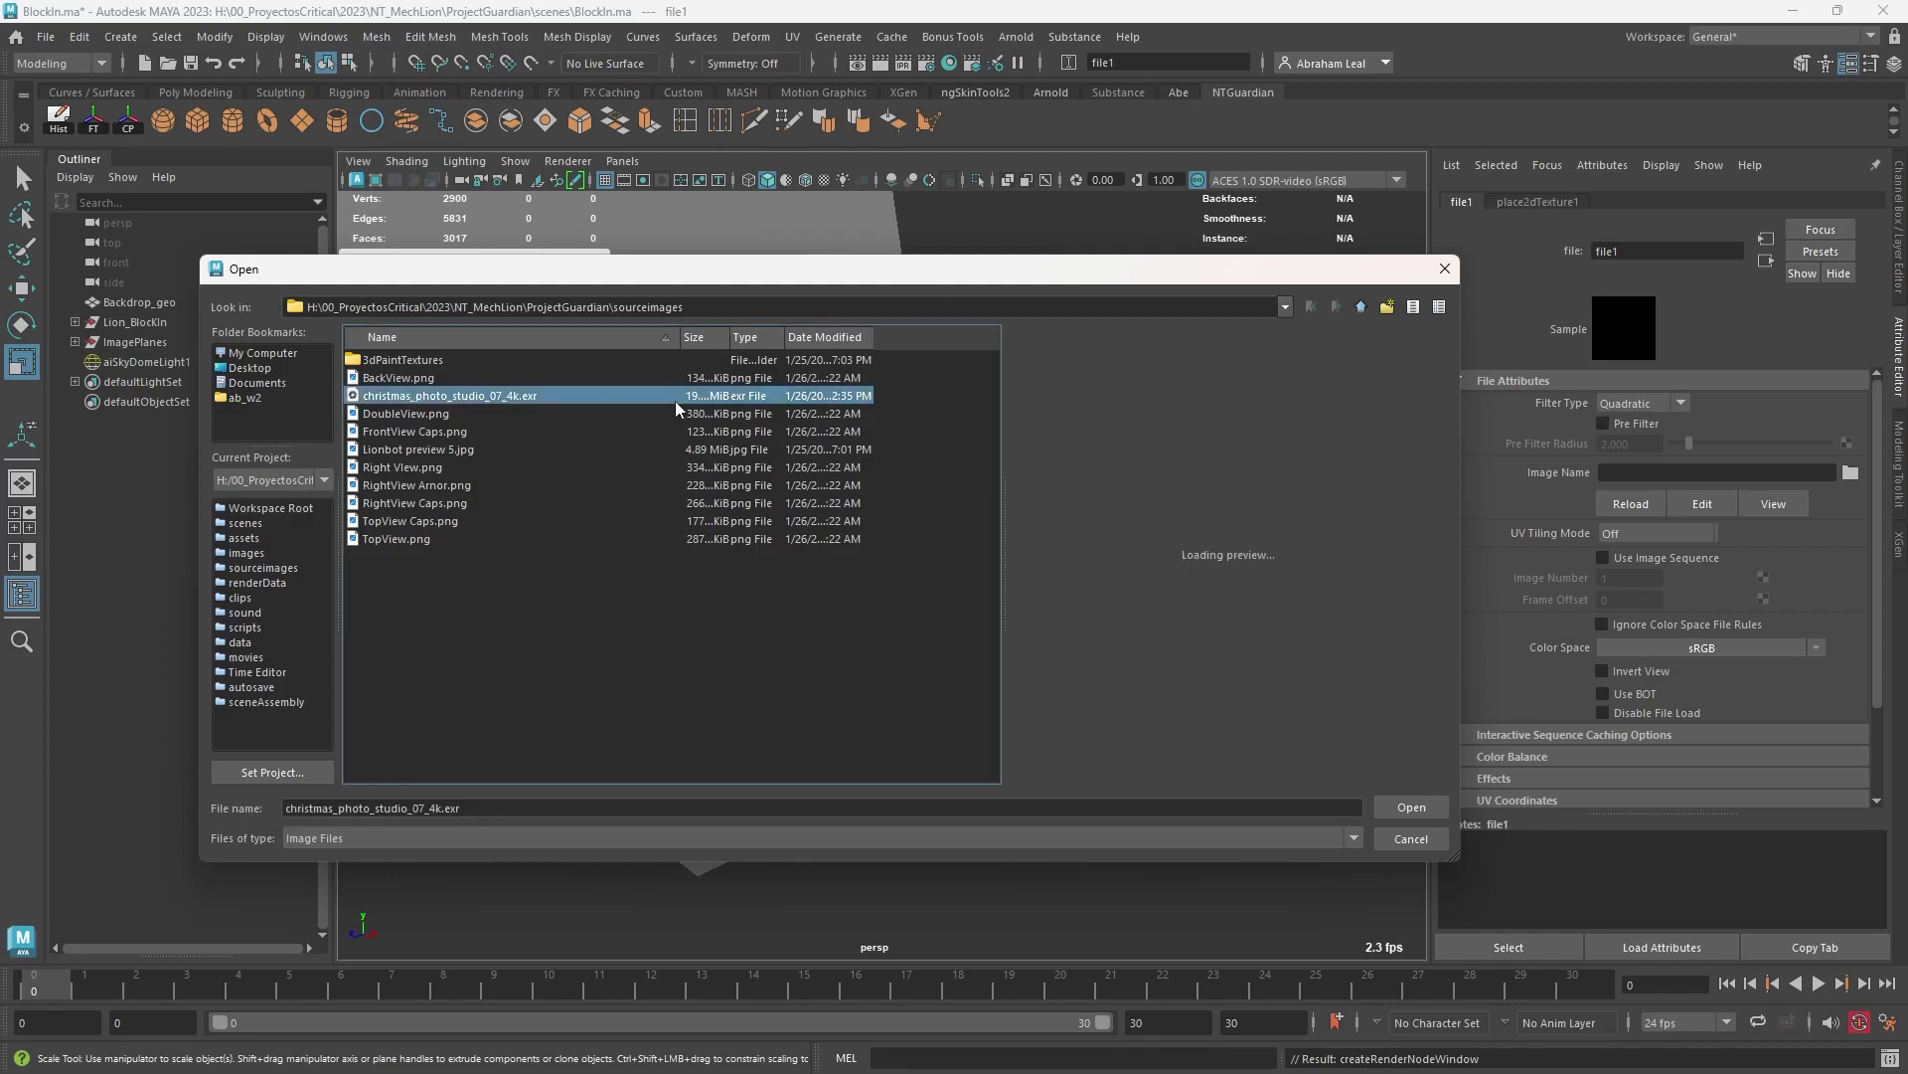
pyautogui.click(1409, 807)
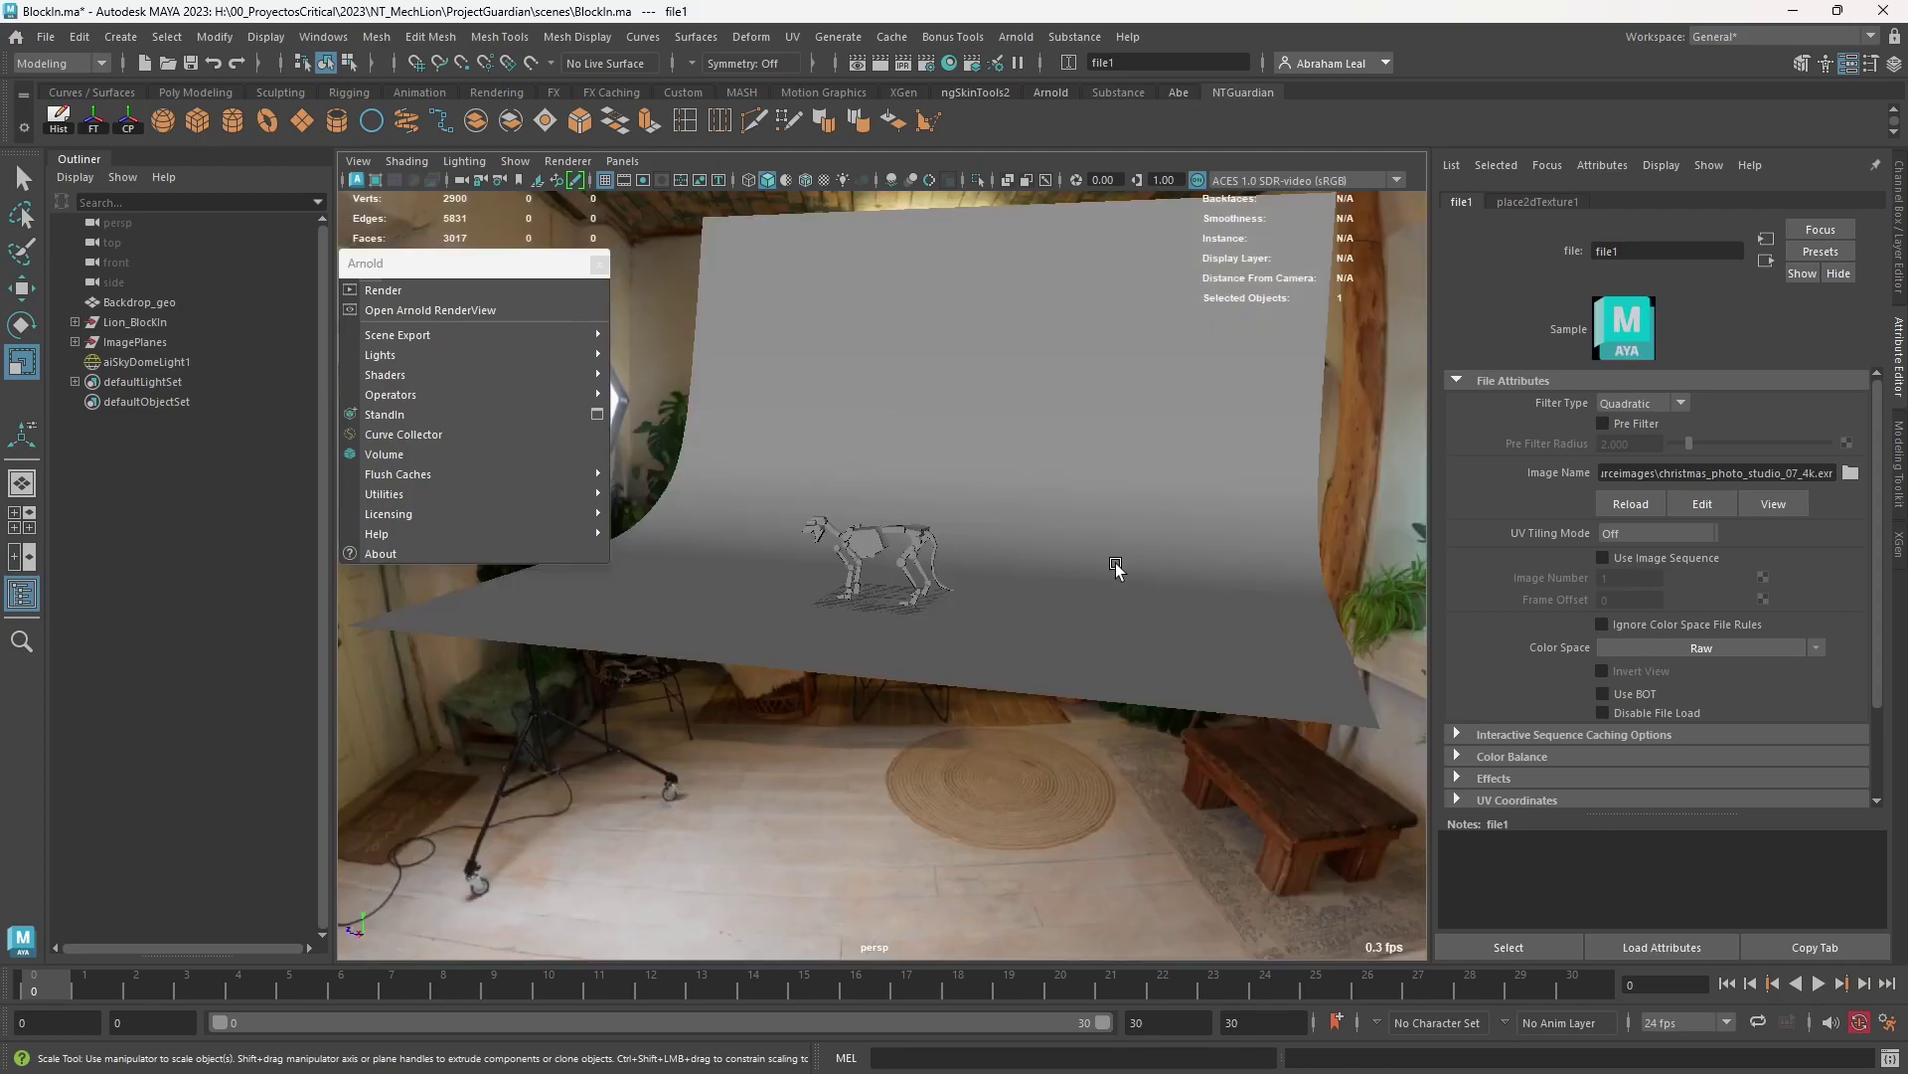
# Step: Rotate the skydome light about its vertical axis to reorient the studio environment around the backdrop
pyautogui.keyDown('alt'); pyautogui.moveTo(951, 531); pyautogui.dragTo(875, 507); pyautogui.keyUp('alt')
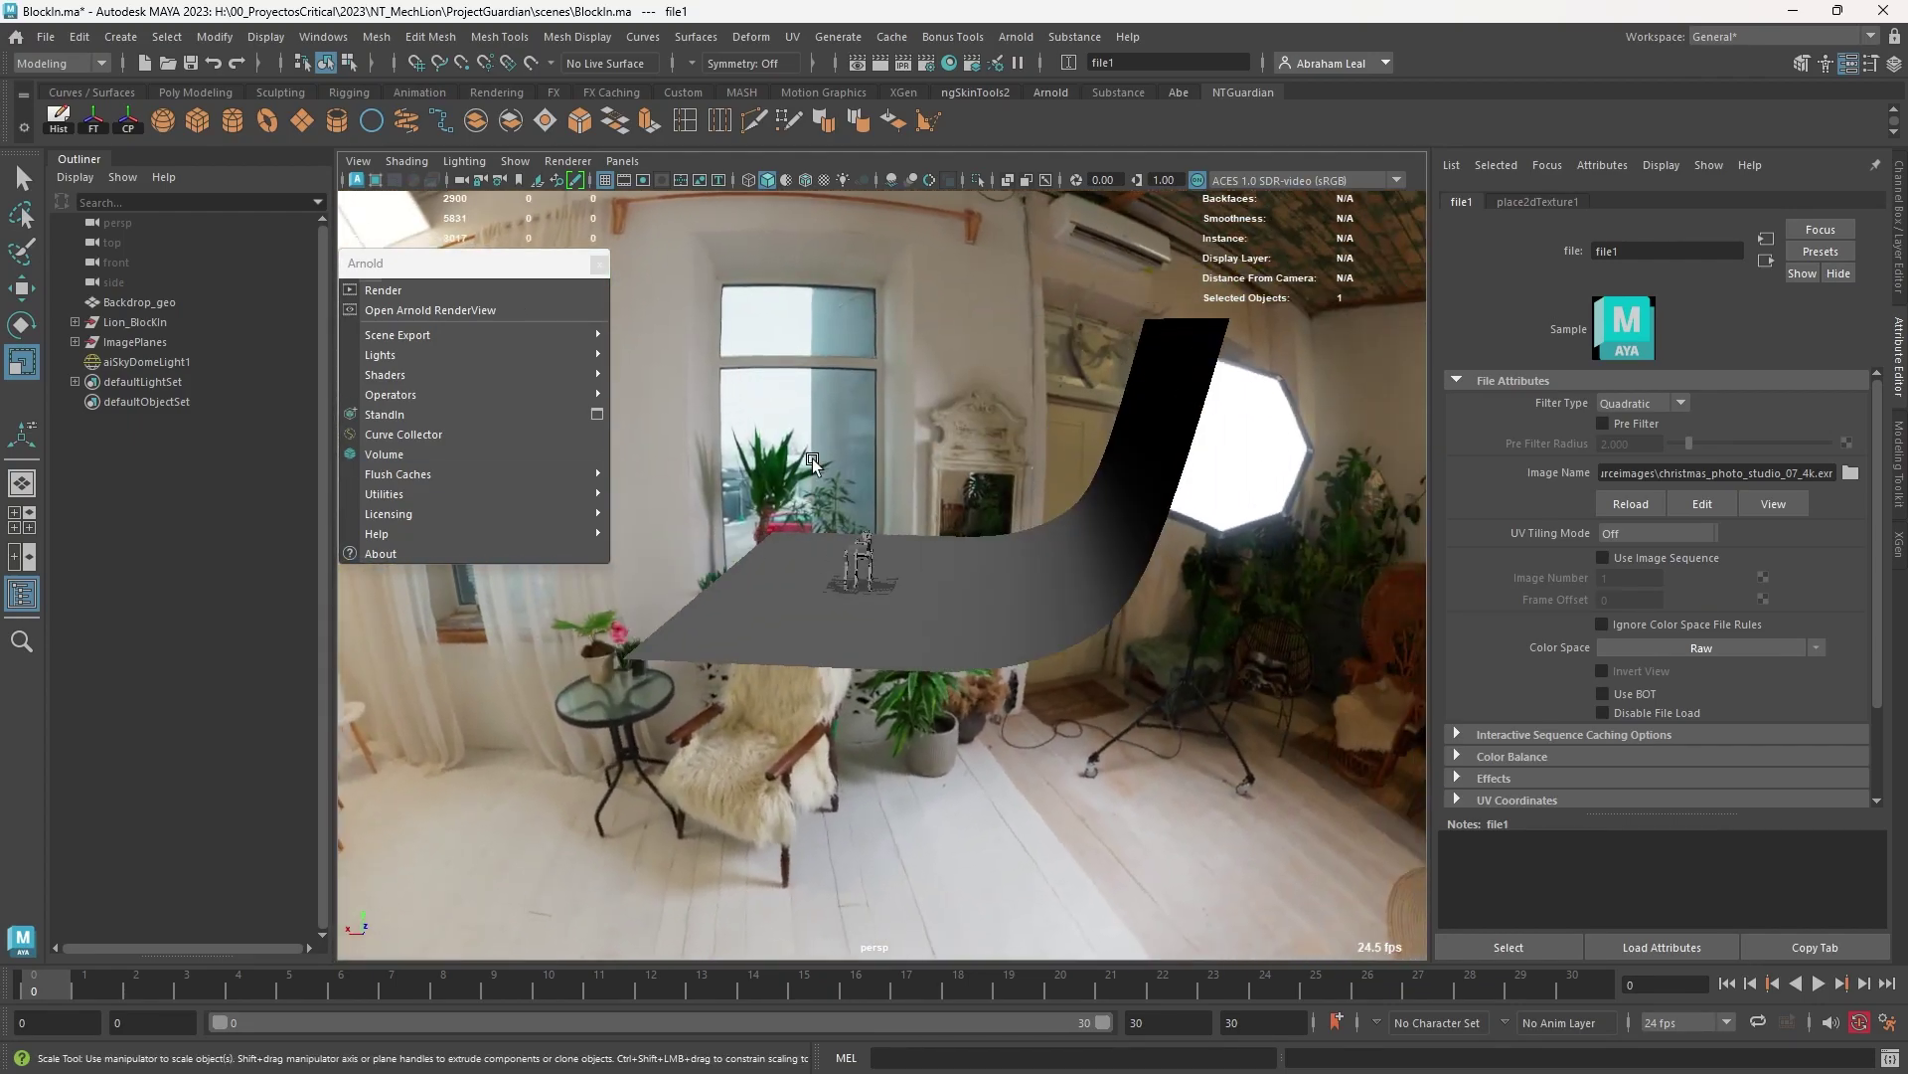
pyautogui.click(875, 507)
pyautogui.press('e')
pyautogui.moveTo(881, 607)
pyautogui.mouseDown()
pyautogui.moveTo(931, 594)
pyautogui.moveTo(900, 602)
pyautogui.moveTo(884, 673)
pyautogui.moveTo(908, 660)
pyautogui.moveTo(875, 641)
pyautogui.mouseUp()
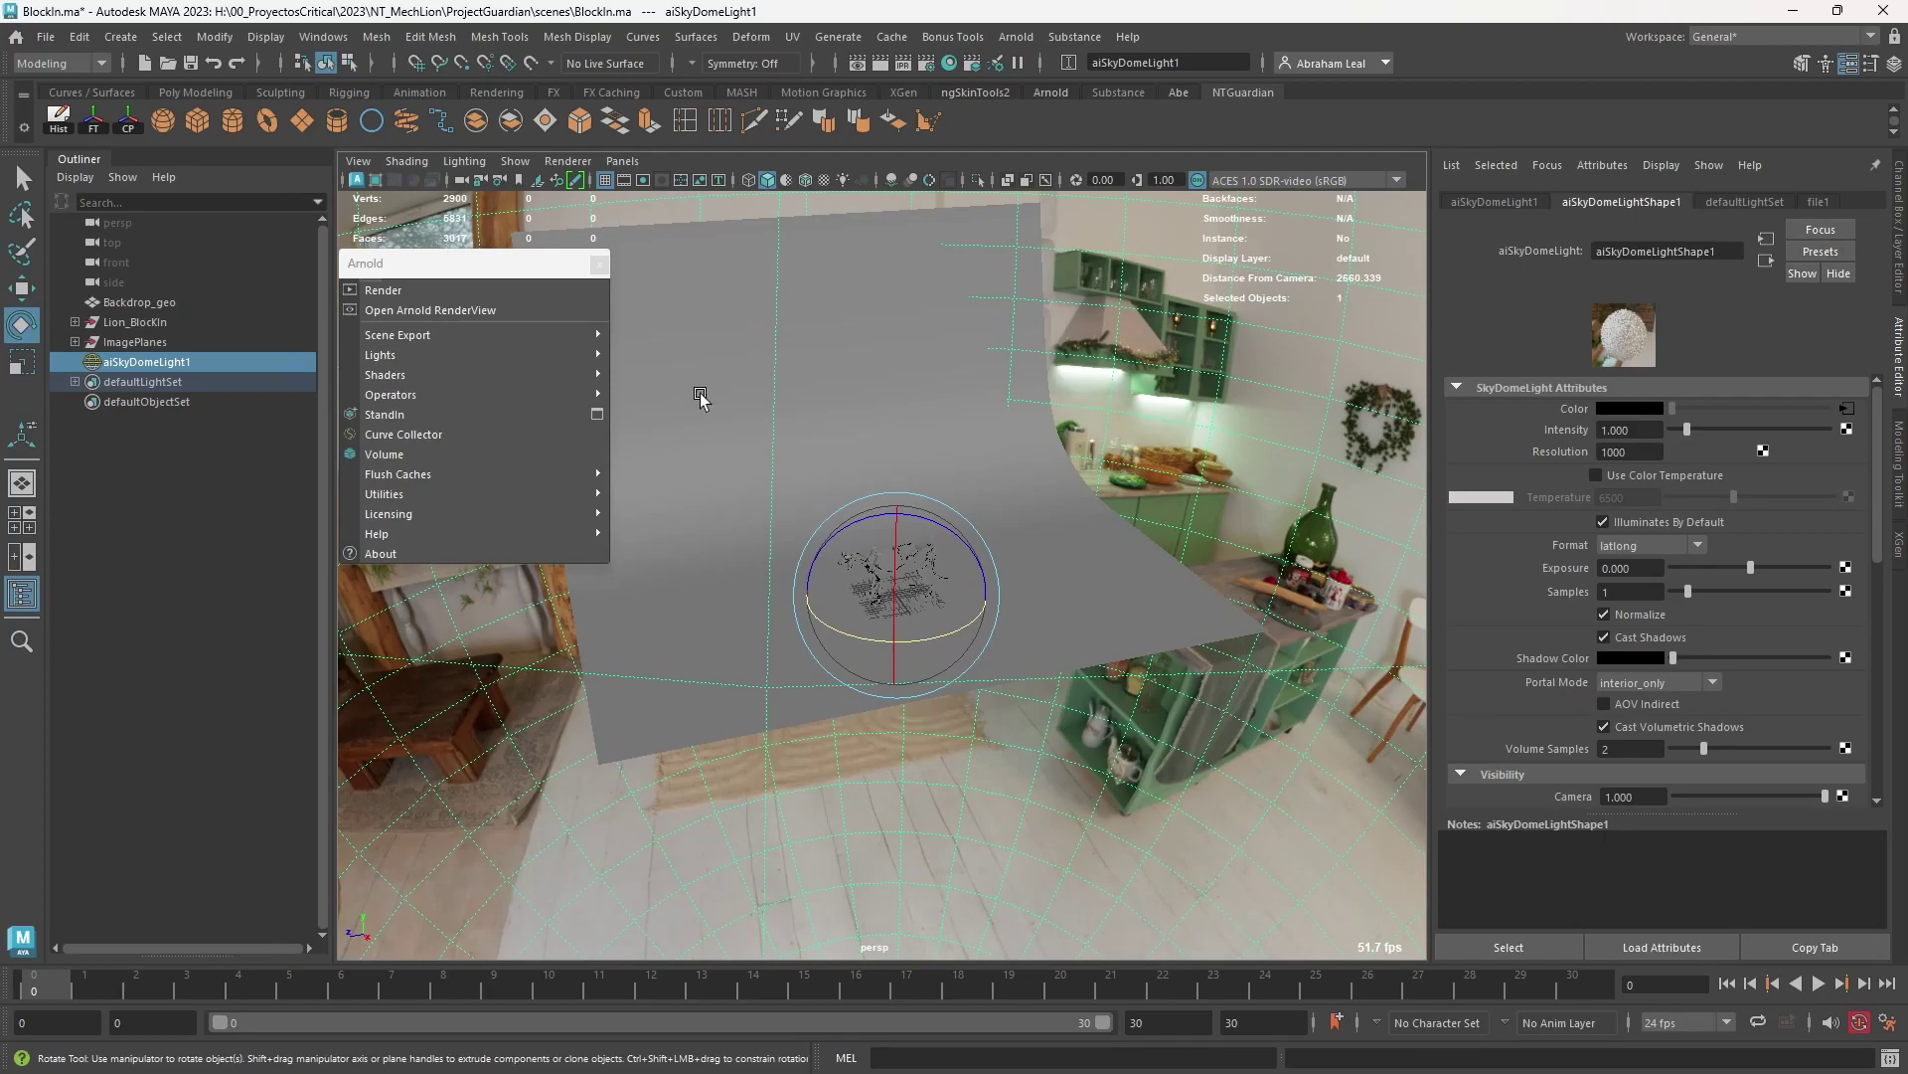
# Step: Rename aiSkyDomeLight1 to HDRI
pyautogui.doubleClick(183, 356)
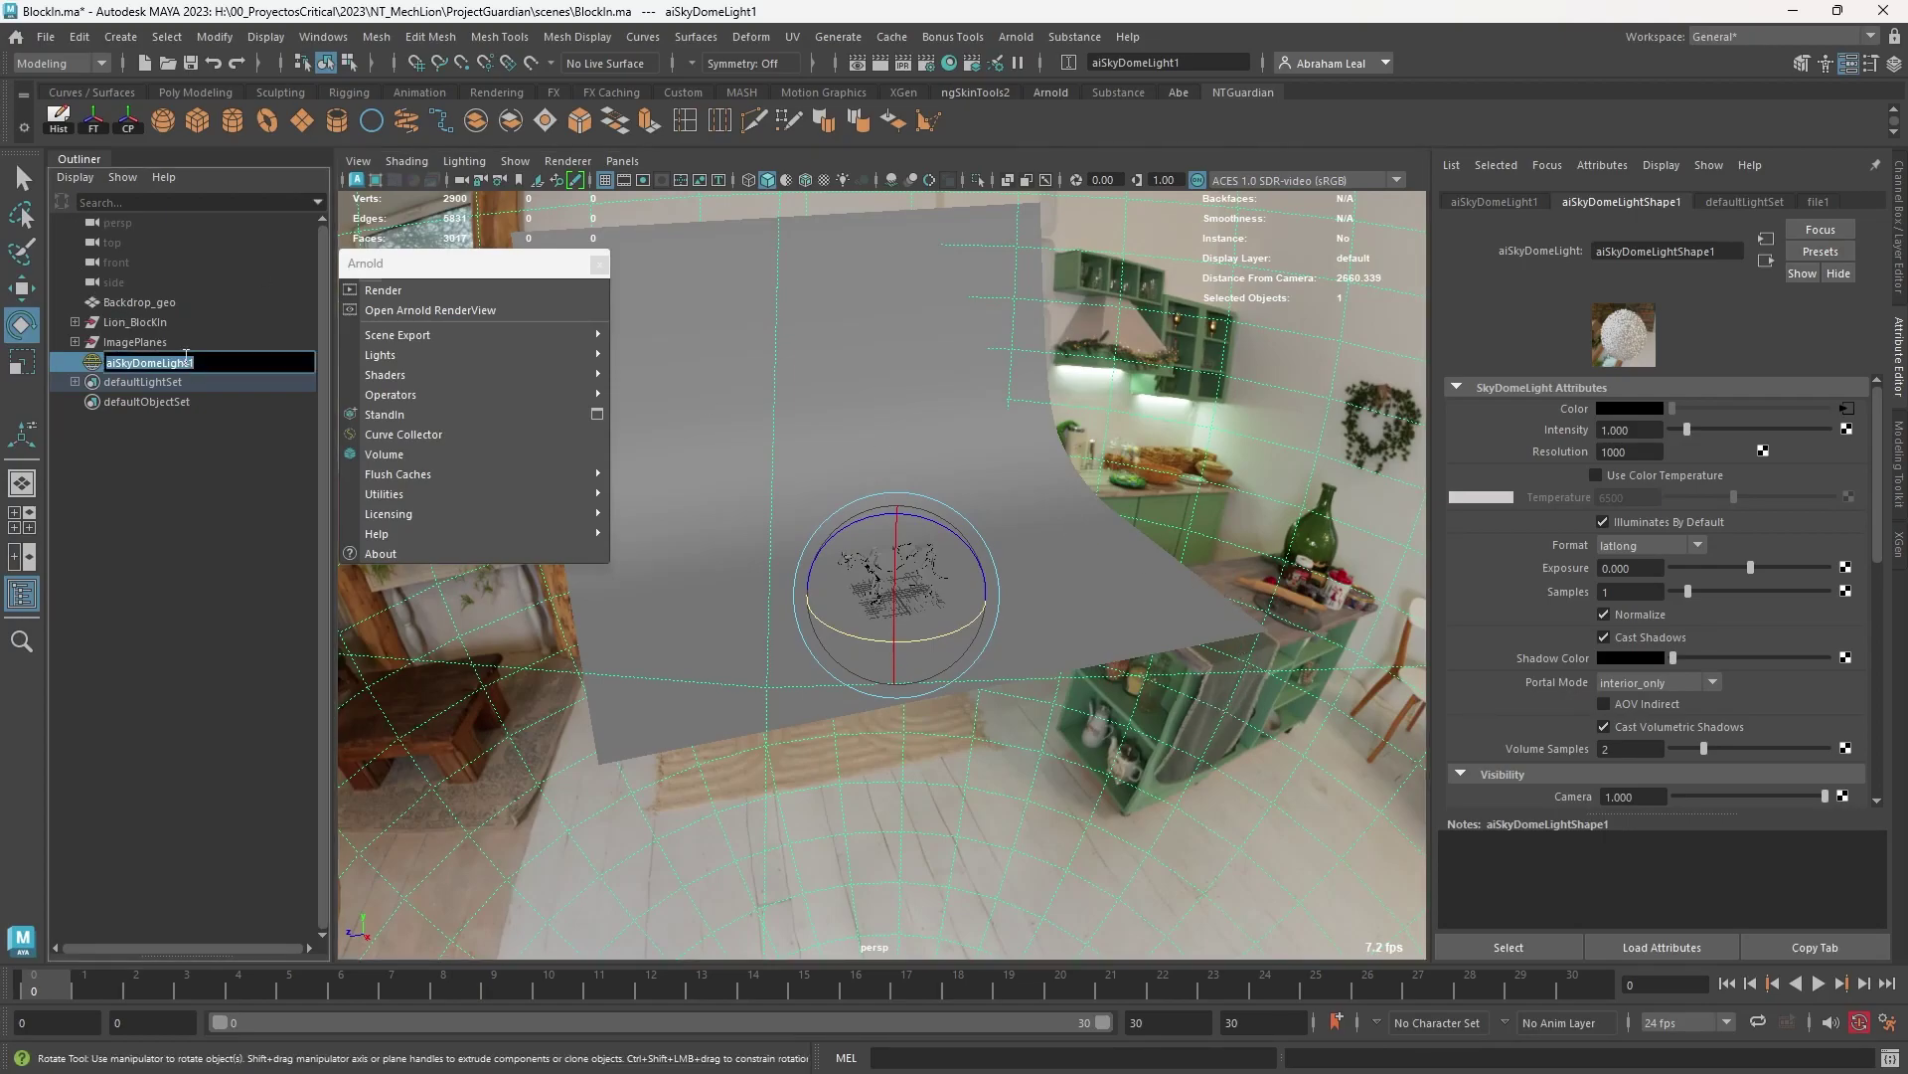
pyautogui.press('BackSpace')
pyautogui.press('capslock')
pyautogui.write('HDRI')
pyautogui.press('Return')
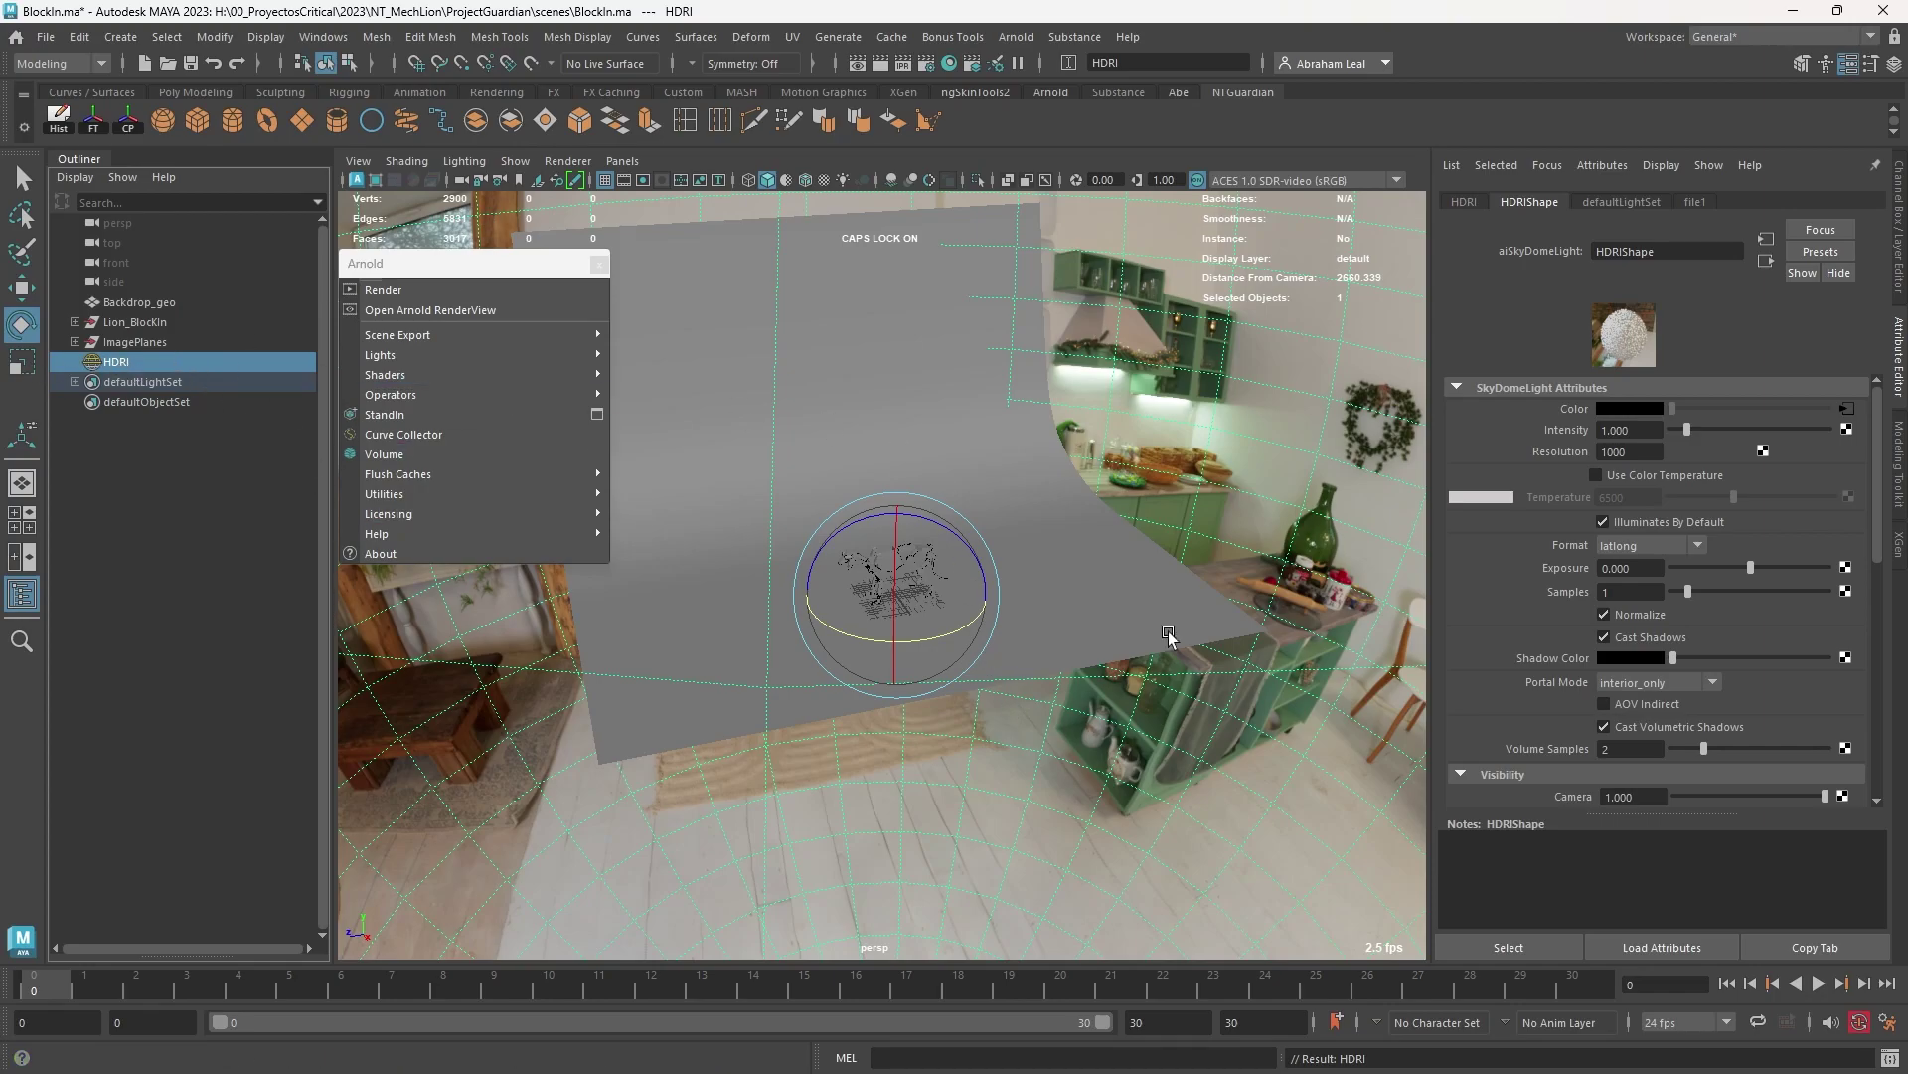
# Step: Close the floating Arnold commands window covering the viewport
pyautogui.scroll(2, 1092, 606)
pyautogui.scroll(3, 1092, 607)
pyautogui.click(1214, 706)
pyautogui.click(1316, 414)
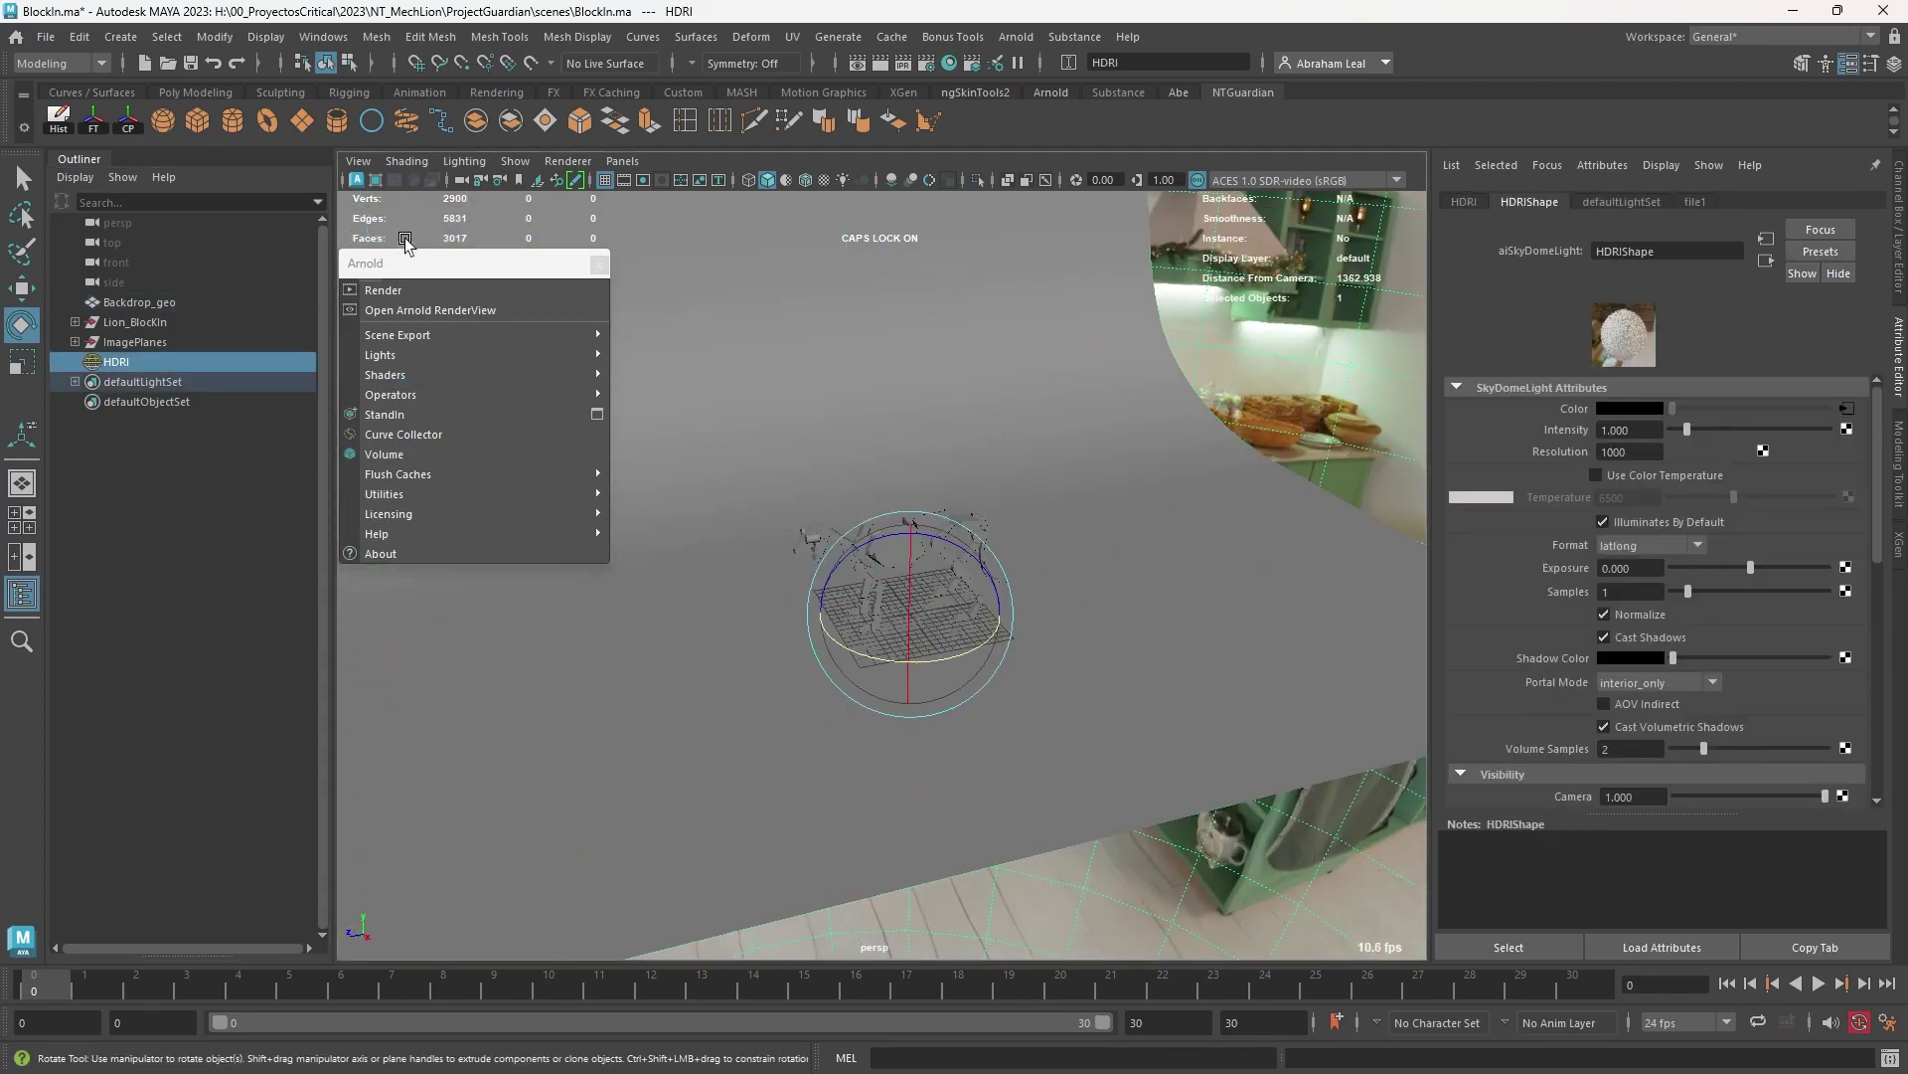
pyautogui.click(600, 266)
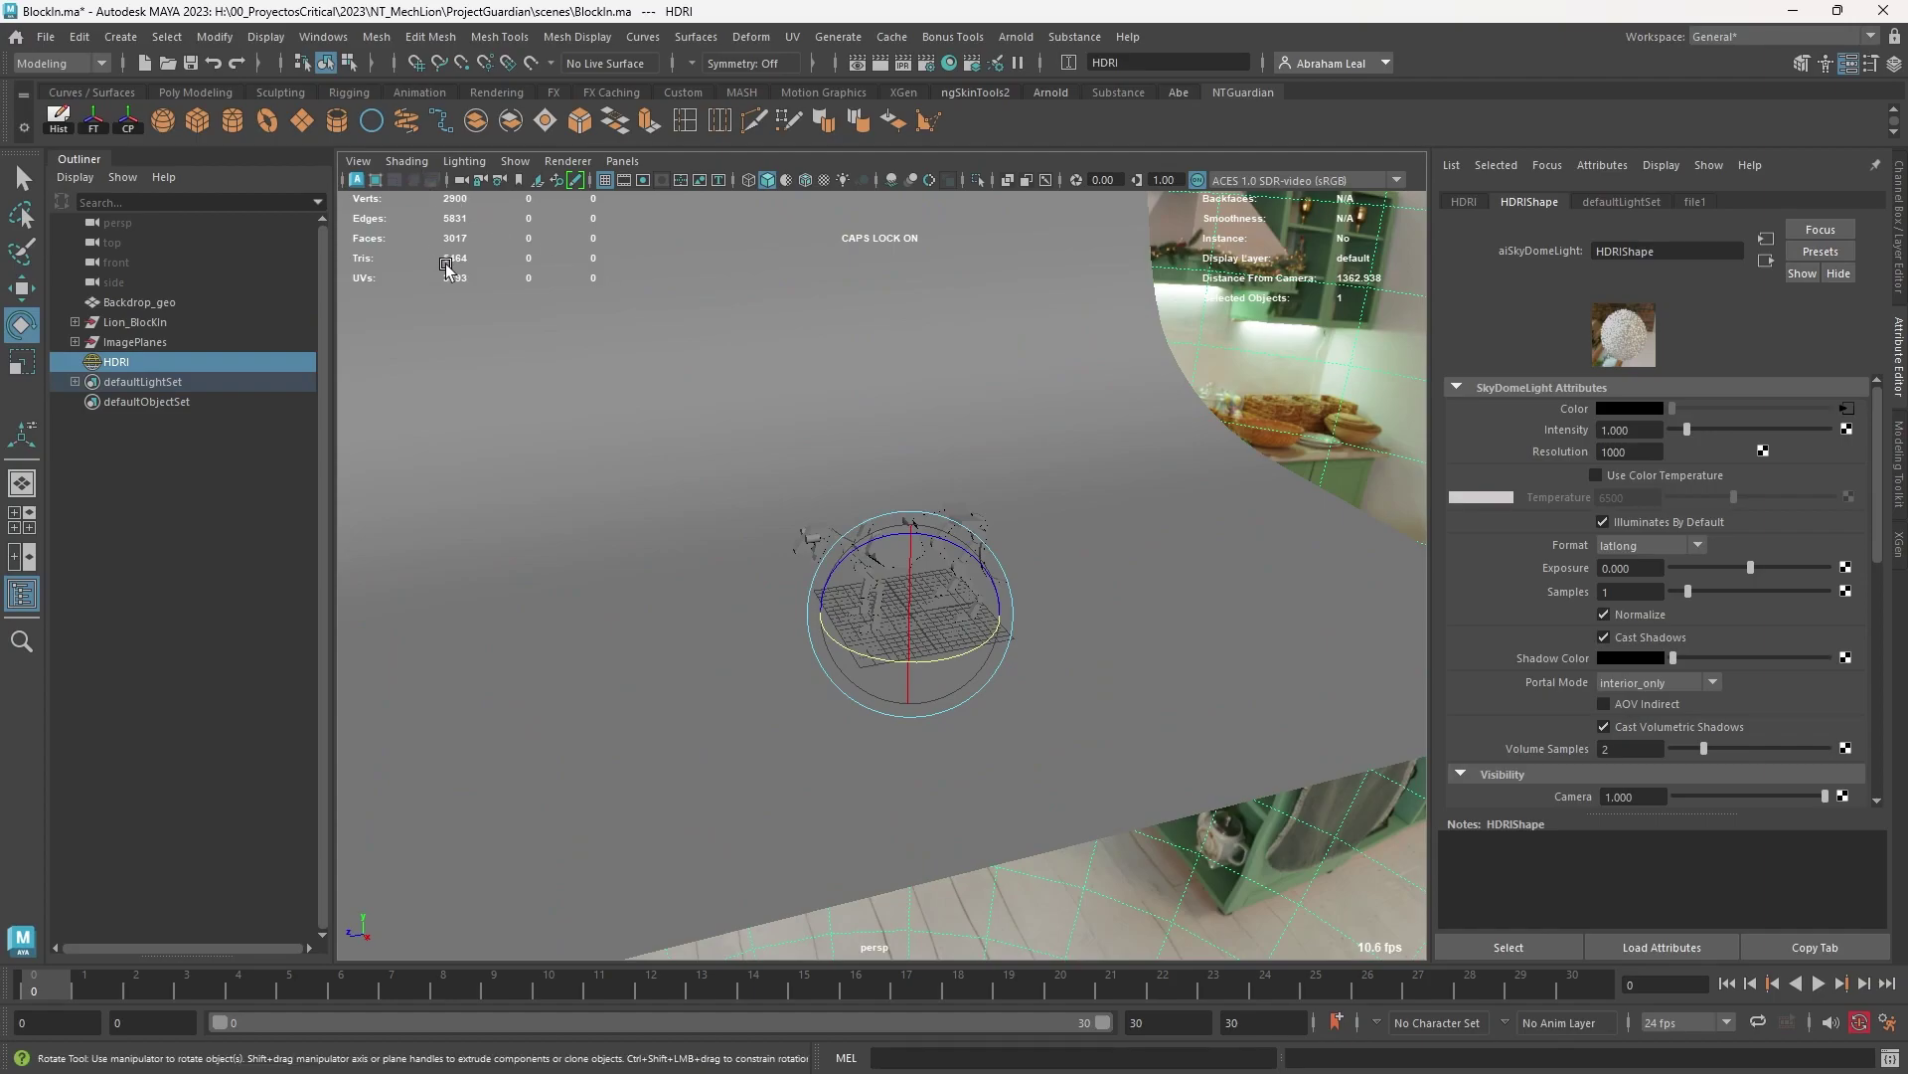
# Step: Create a new camera and look through it
pyautogui.click(496, 92)
pyautogui.click(270, 120)
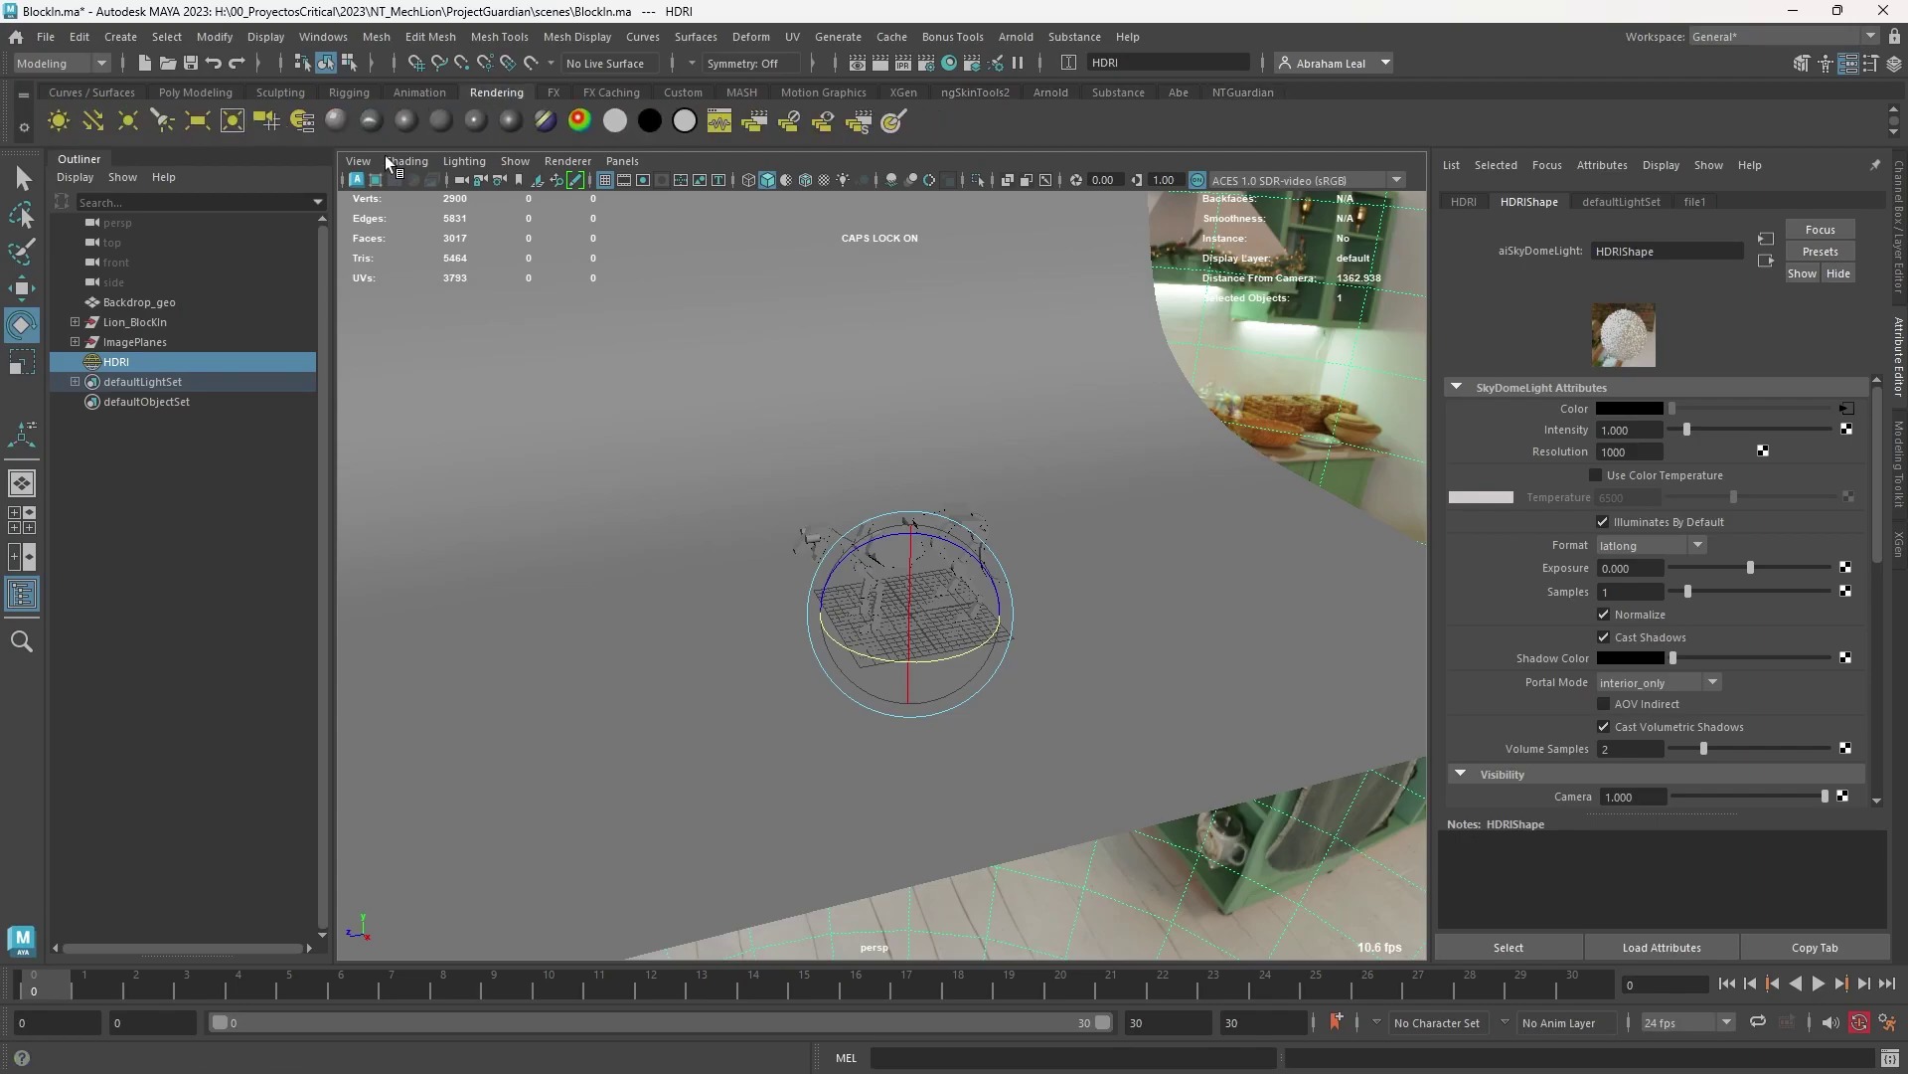
pyautogui.click(622, 160)
pyautogui.click(648, 240)
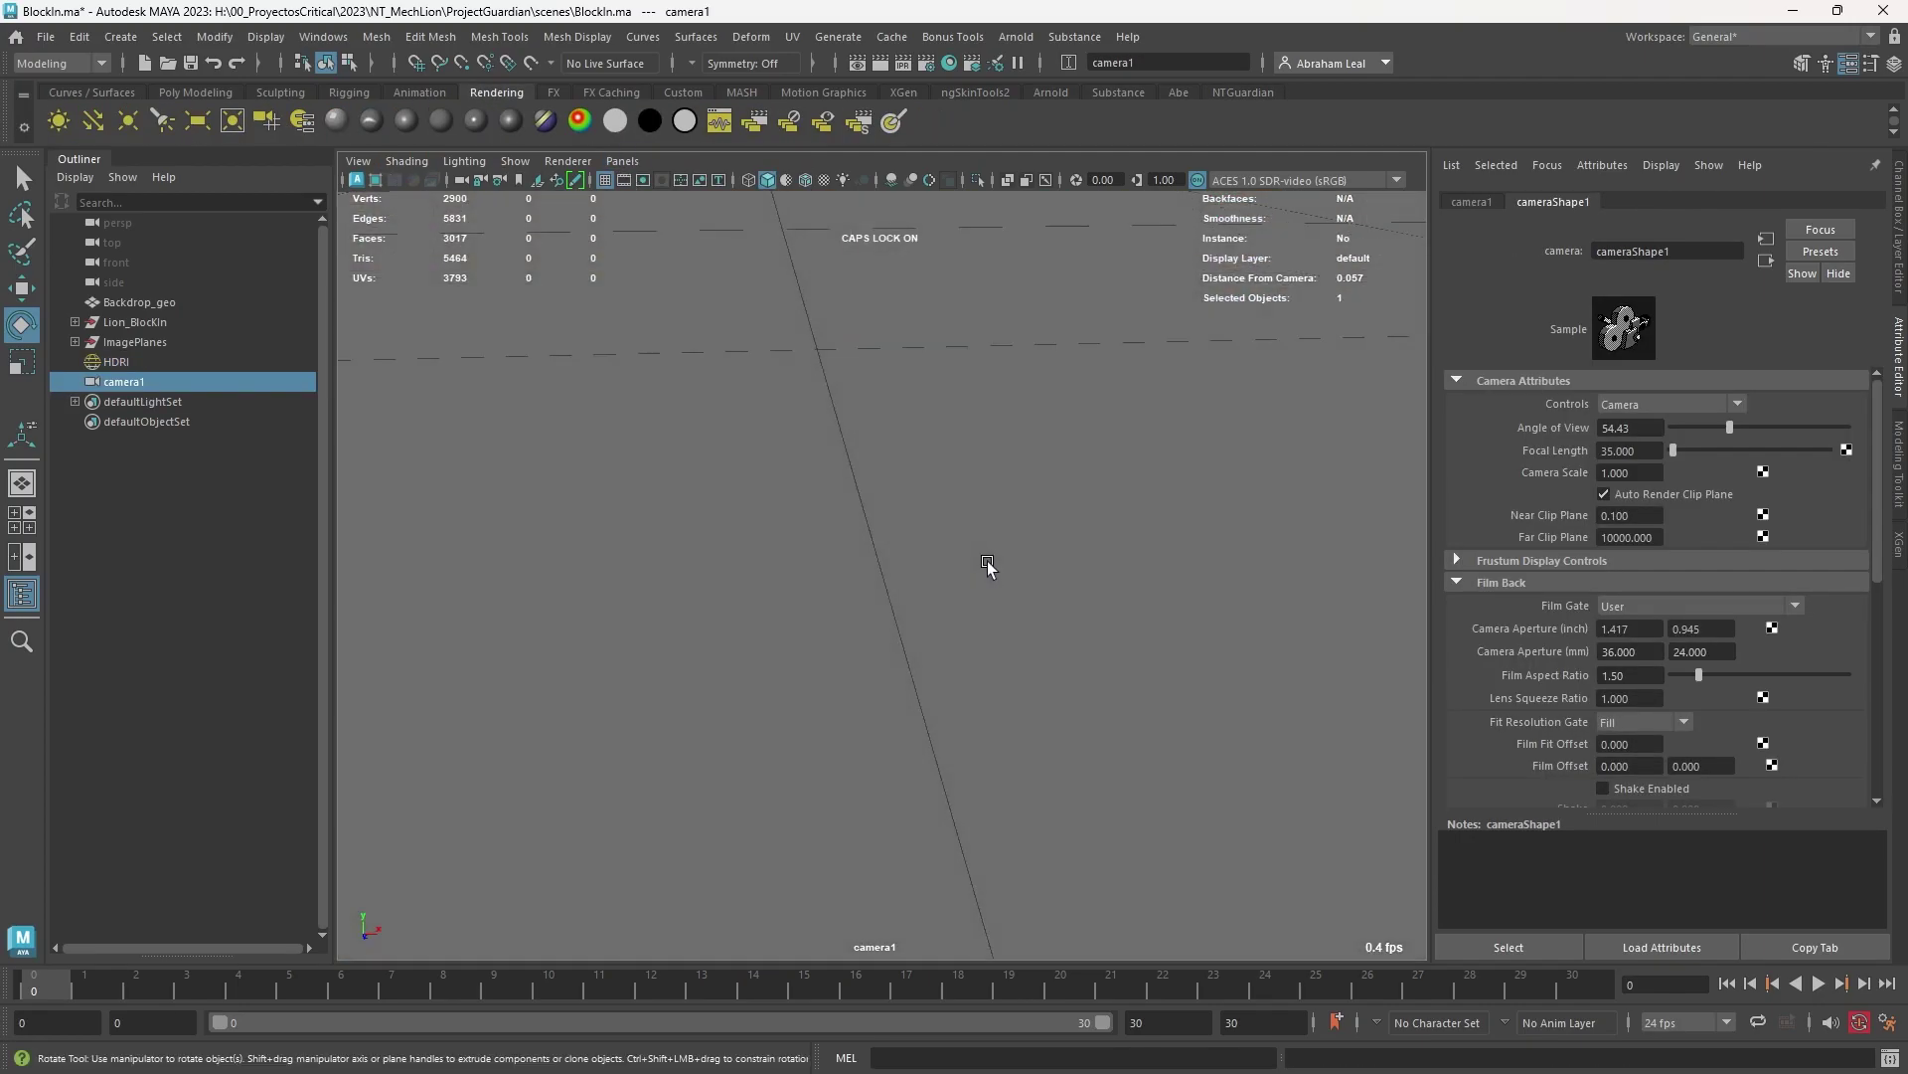
# Step: Pull the new camera back to a side view of the whole lion and show the resolution gate
pyautogui.keyDown('alt'); pyautogui.moveTo(988, 566); pyautogui.dragTo(597, 540, button='right'); pyautogui.keyUp('alt')
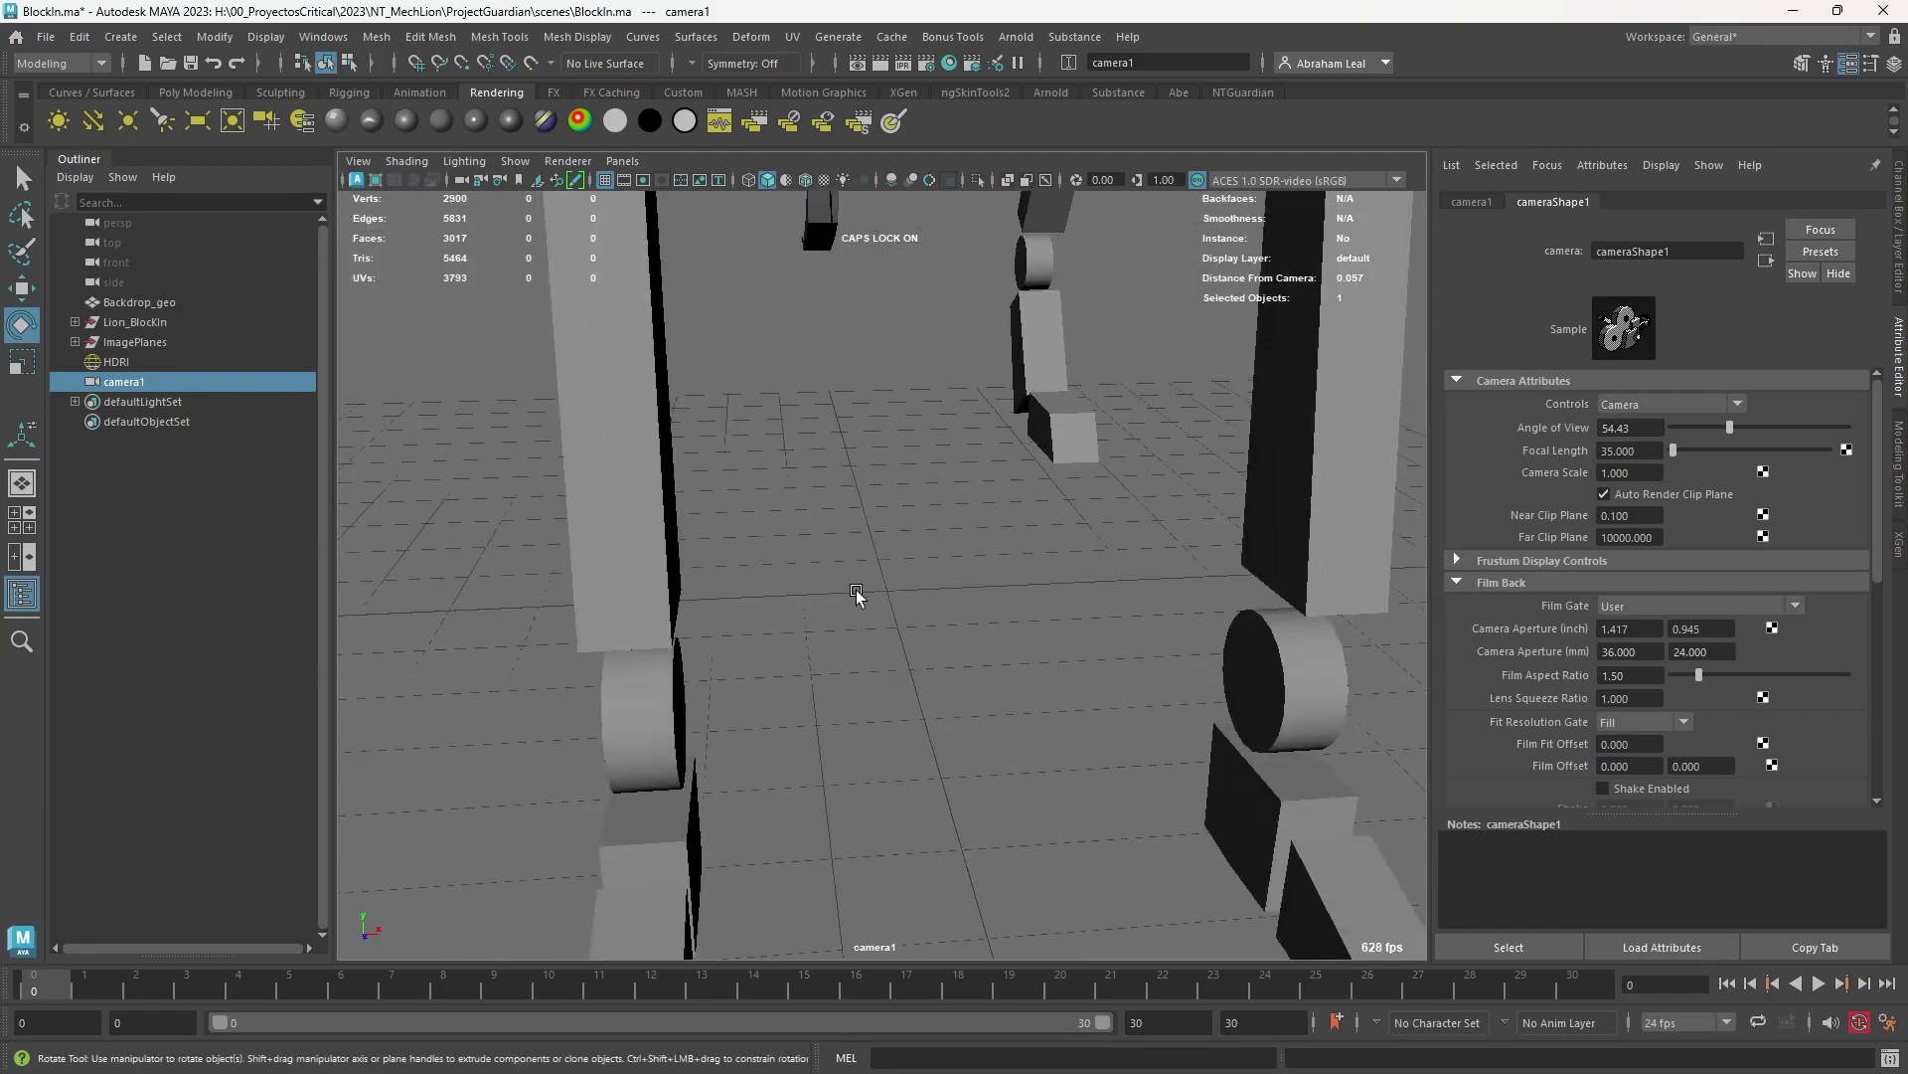
pyautogui.keyDown('alt'); pyautogui.moveTo(855, 596); pyautogui.dragTo(507, 550); pyautogui.keyUp('alt')
pyautogui.keyDown('alt'); pyautogui.moveTo(507, 550); pyautogui.dragTo(889, 772, button='middle'); pyautogui.keyUp('alt')
pyautogui.keyDown('alt'); pyautogui.moveTo(890, 772); pyautogui.dragTo(706, 726, button='right'); pyautogui.keyUp('alt')
pyautogui.keyDown('alt'); pyautogui.moveTo(706, 725); pyautogui.dragTo(899, 731); pyautogui.keyUp('alt')
pyautogui.click(642, 180)
pyautogui.keyDown('alt'); pyautogui.moveTo(886, 487); pyautogui.dragTo(814, 469); pyautogui.keyUp('alt')
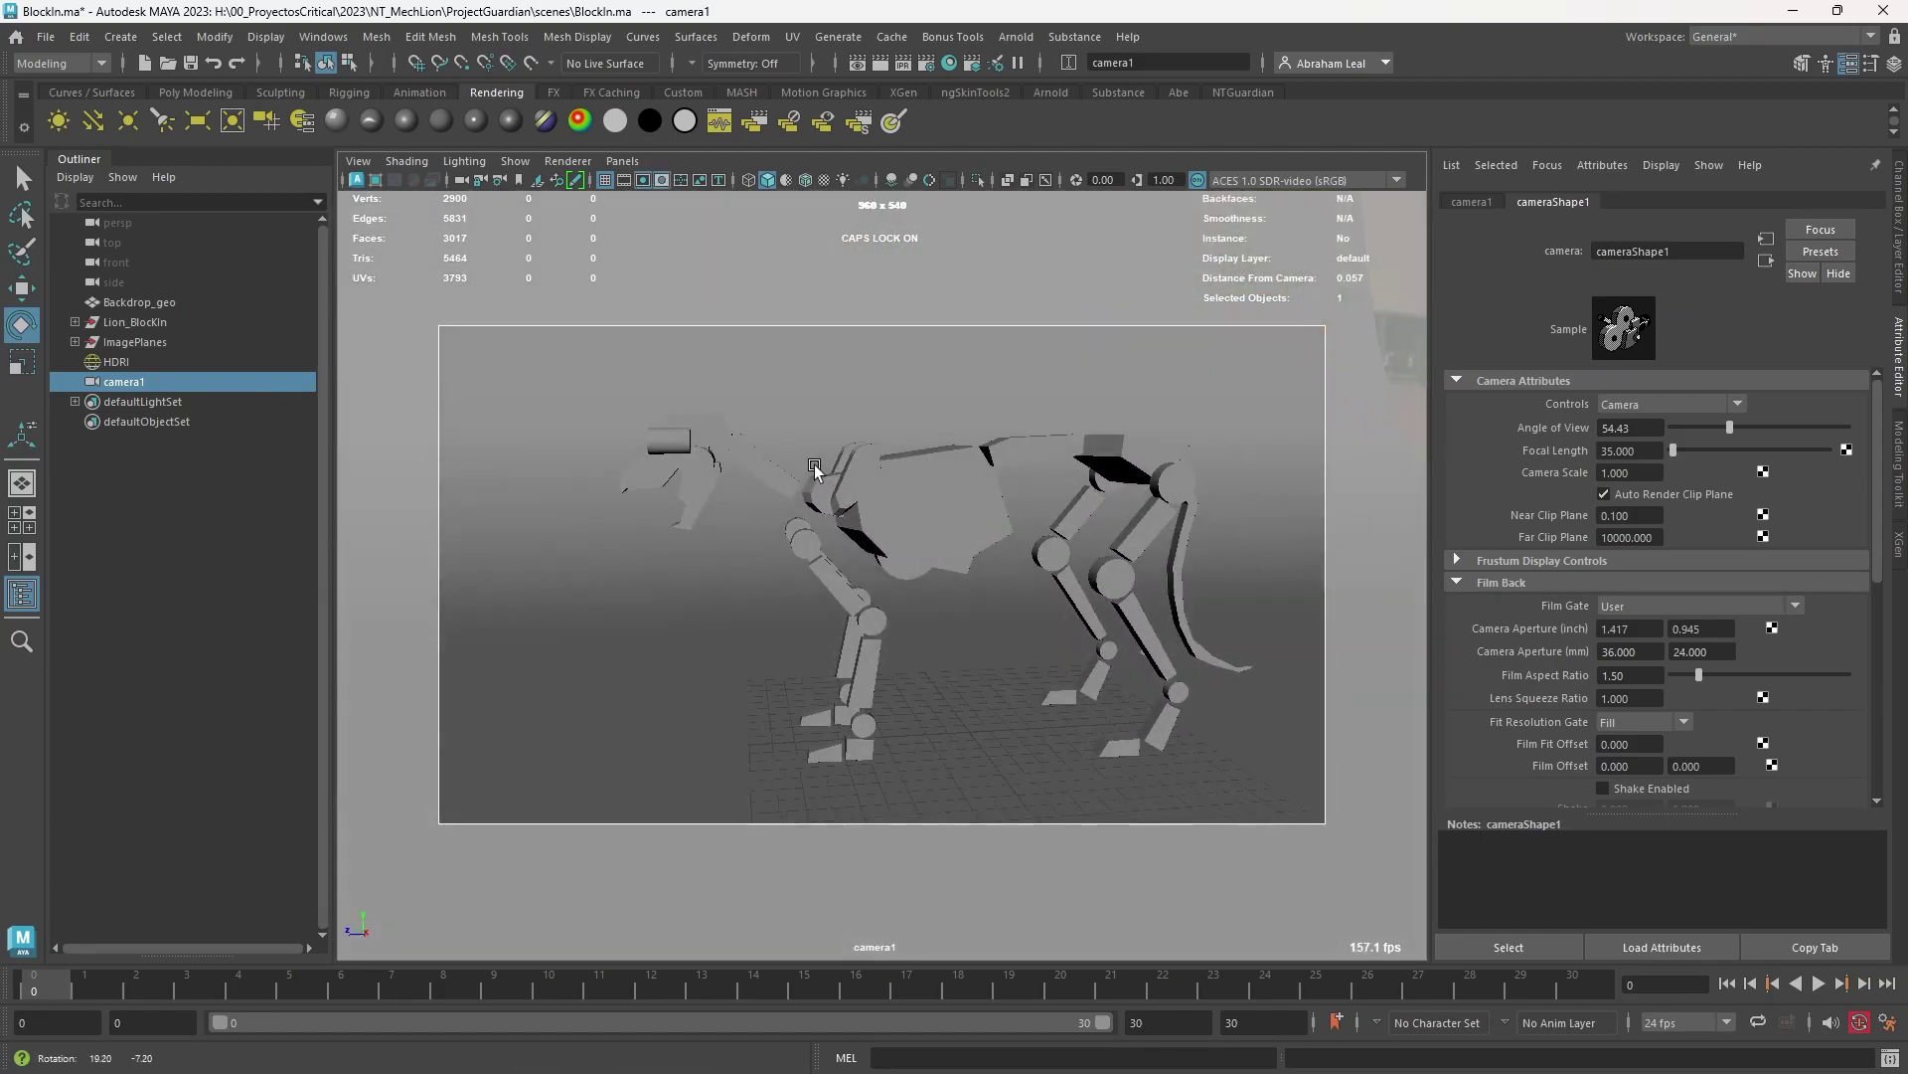
# Step: Refine the camera to a low three-quarter view with the whole lion inside the resolution gate
pyautogui.keyDown('alt'); pyautogui.moveTo(814, 468); pyautogui.dragTo(660, 451, button='right'); pyautogui.keyUp('alt')
pyautogui.keyDown('alt'); pyautogui.moveTo(660, 451); pyautogui.dragTo(872, 524); pyautogui.keyUp('alt')
pyautogui.keyDown('alt'); pyautogui.moveTo(1048, 527); pyautogui.dragTo(863, 477); pyautogui.keyUp('alt')
pyautogui.keyDown('alt'); pyautogui.moveTo(863, 476); pyautogui.dragTo(969, 531, button='right'); pyautogui.keyUp('alt')
pyautogui.keyDown('alt'); pyautogui.moveTo(969, 529); pyautogui.dragTo(954, 522, button='middle'); pyautogui.keyUp('alt')
pyautogui.keyDown('alt'); pyautogui.moveTo(954, 522); pyautogui.dragTo(898, 509, button='right'); pyautogui.keyUp('alt')
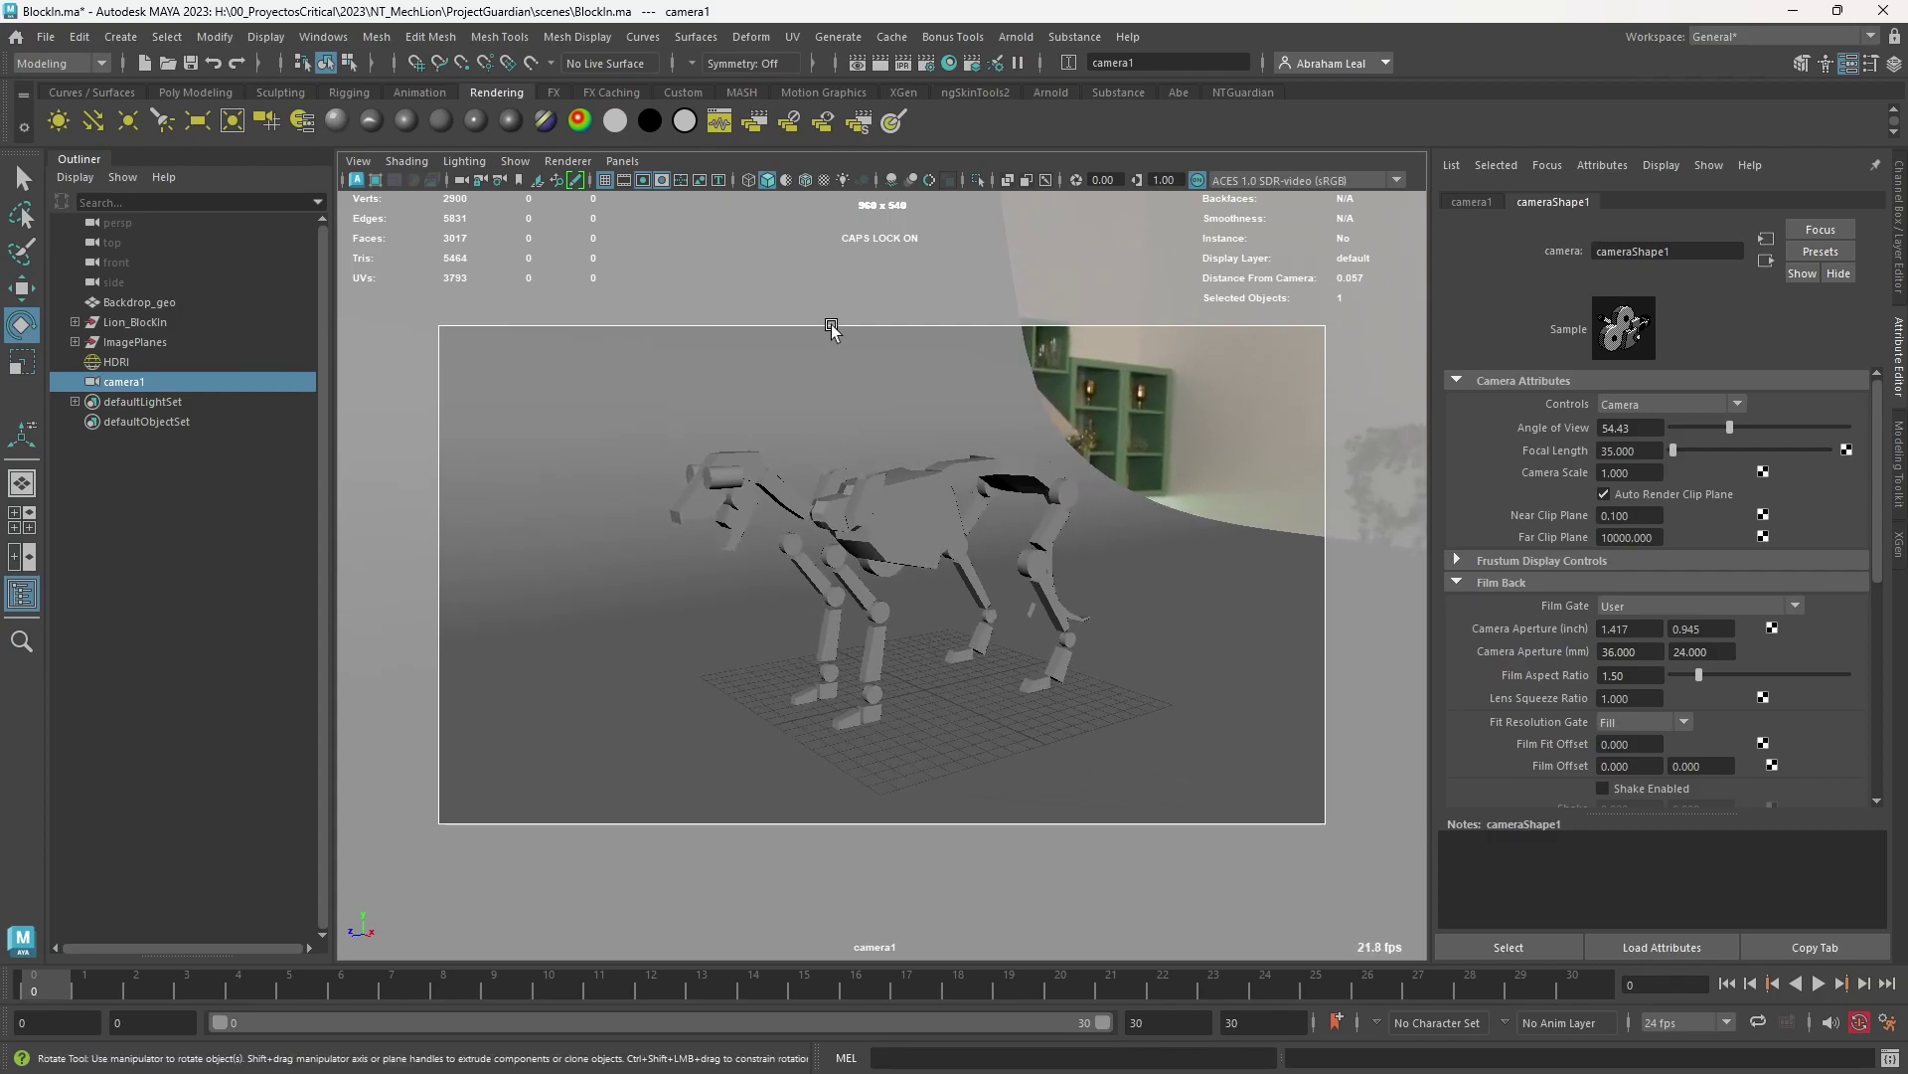
pyautogui.keyDown('alt'); pyautogui.moveTo(681, 753); pyautogui.dragTo(953, 609); pyautogui.keyUp('alt')
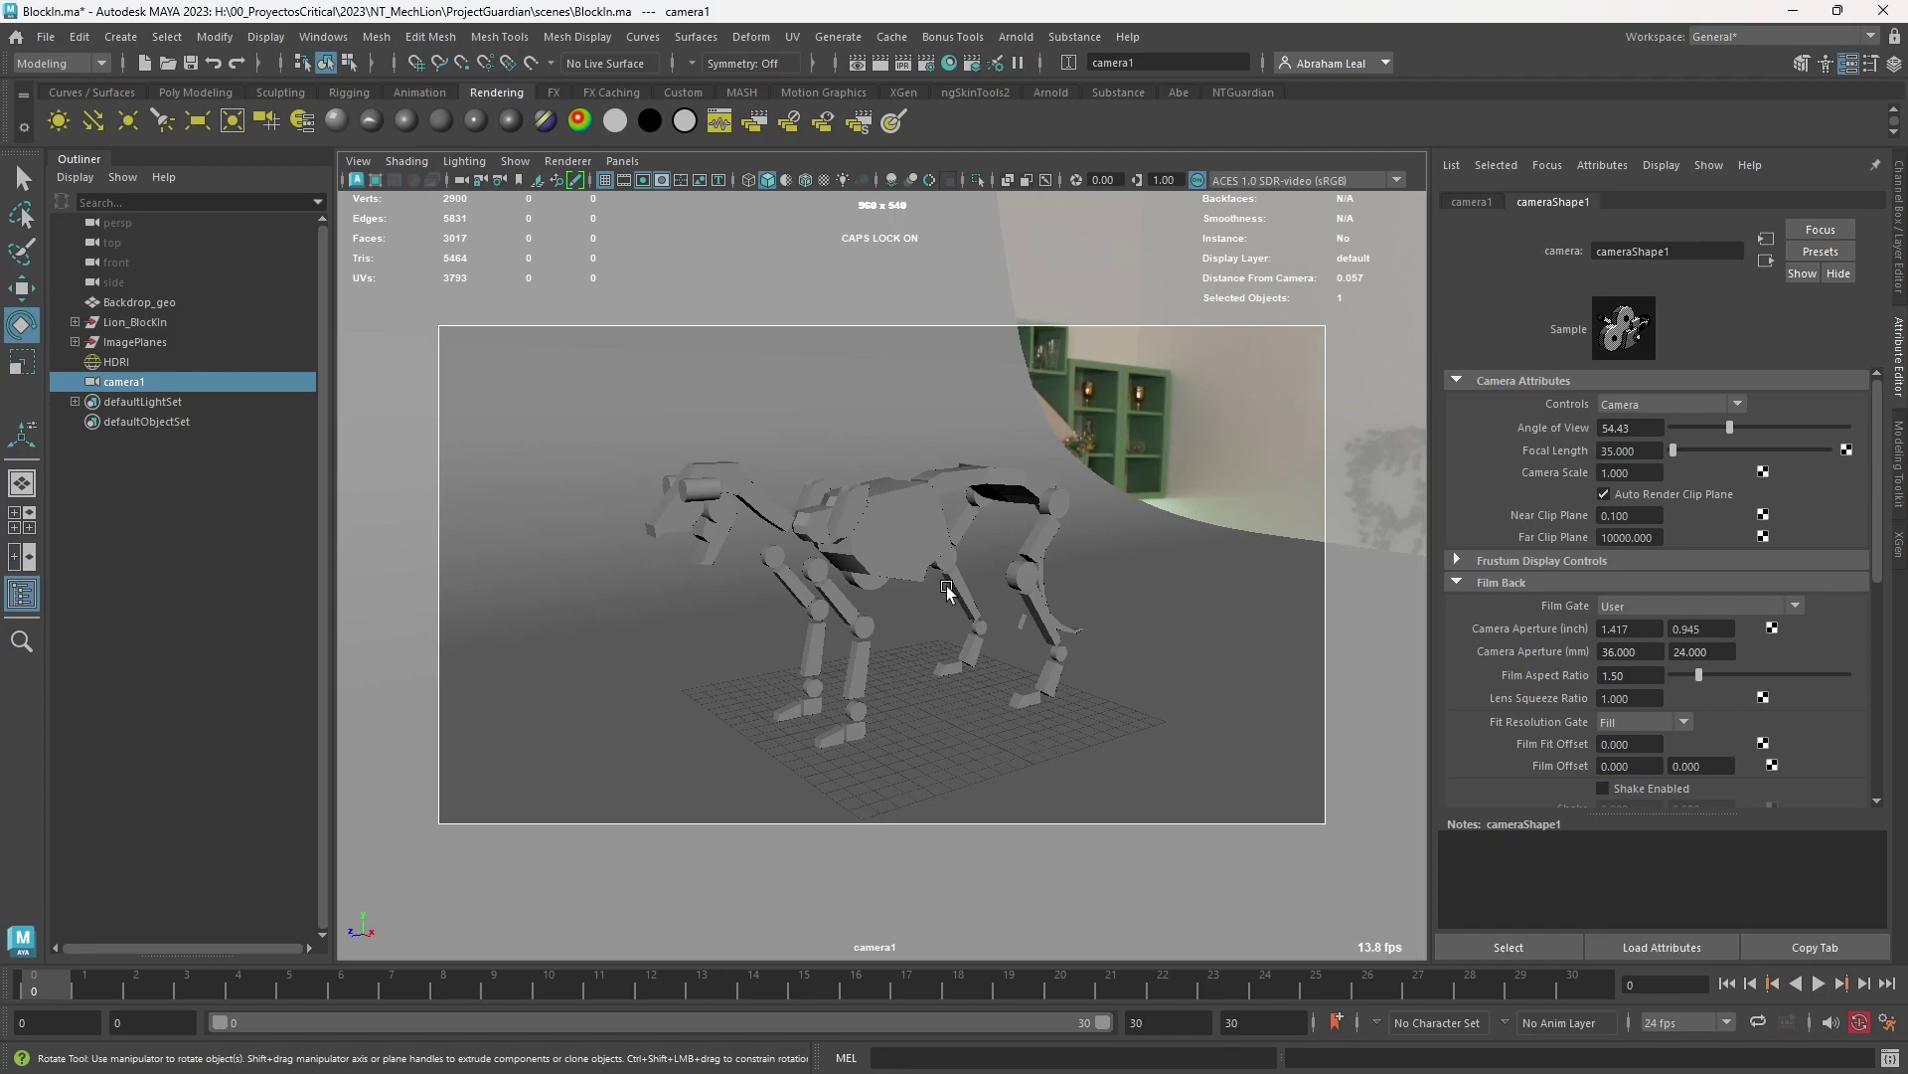
pyautogui.keyDown('alt'); pyautogui.moveTo(947, 586); pyautogui.dragTo(945, 595, button='right'); pyautogui.keyUp('alt')
pyautogui.keyDown('alt'); pyautogui.moveTo(981, 610); pyautogui.dragTo(968, 608); pyautogui.keyUp('alt')
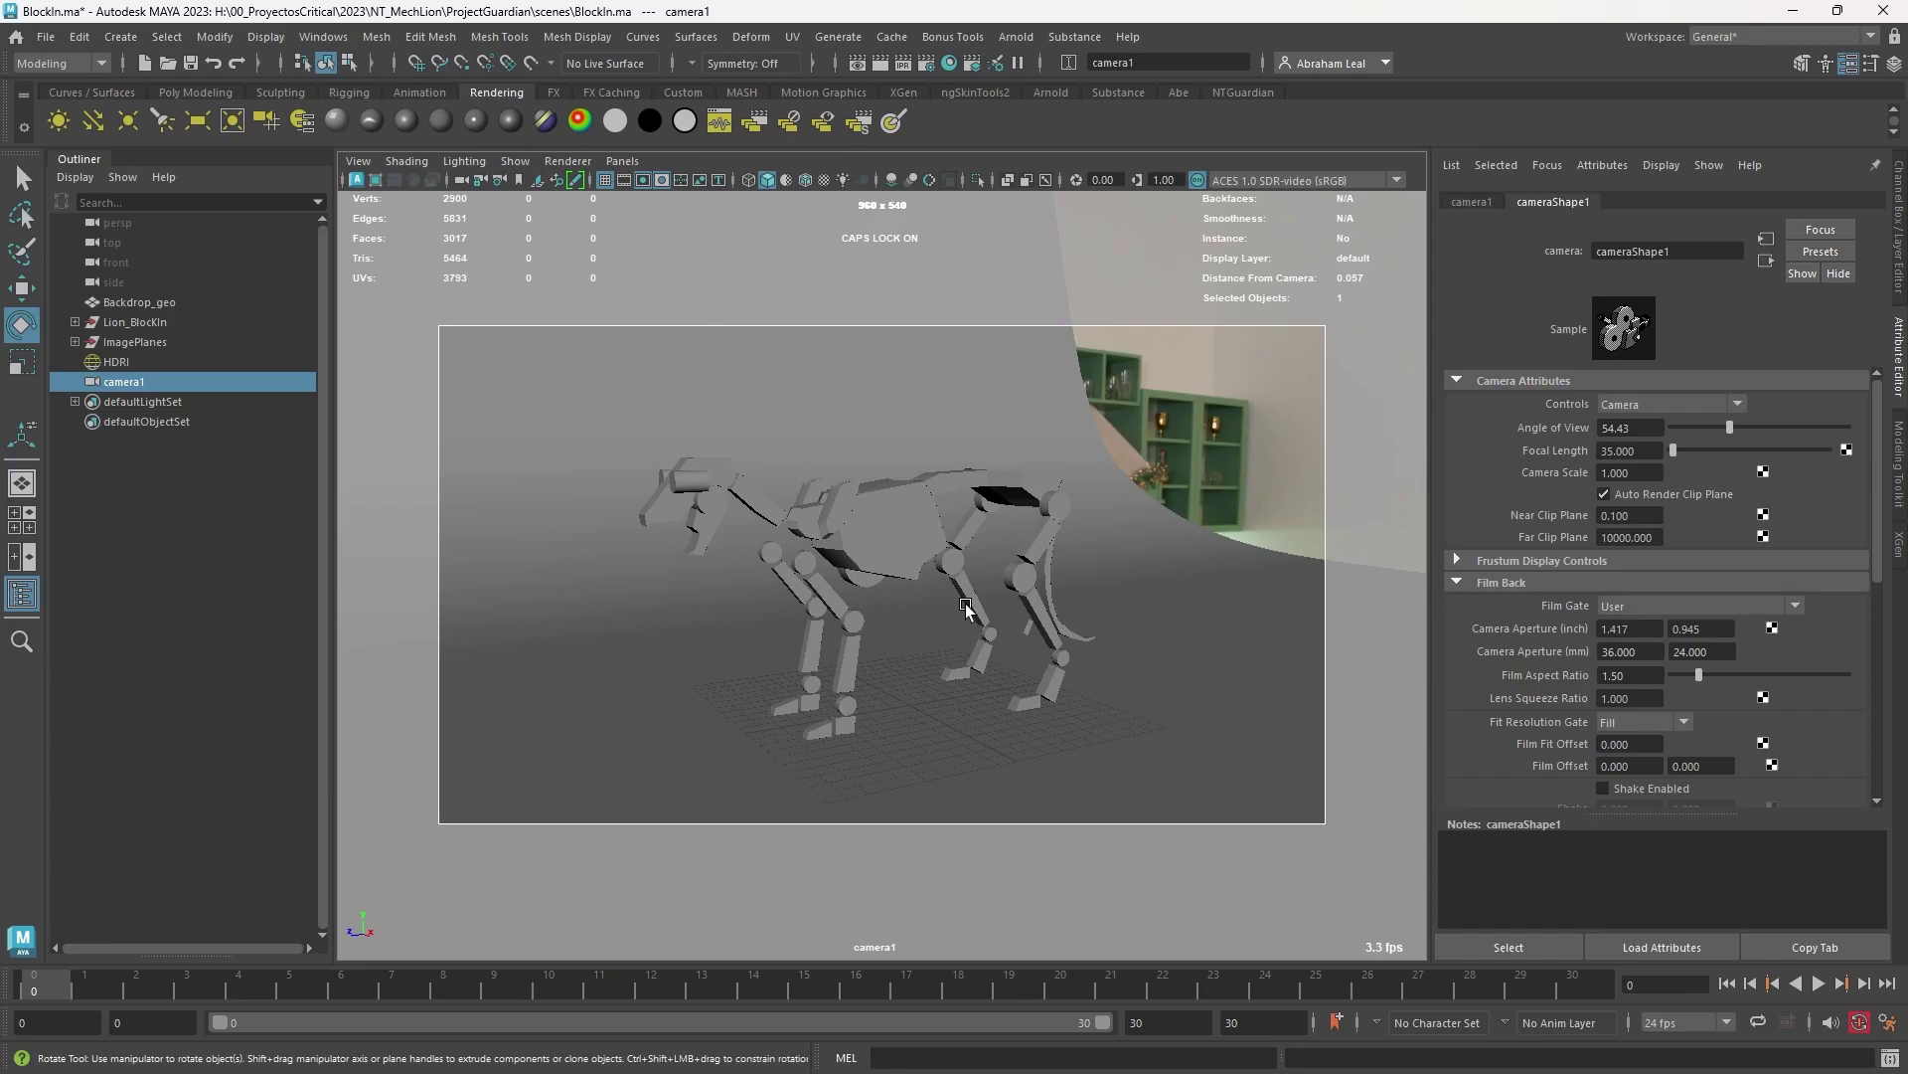
# Step: In the perspective view, rotate the backdrop to face the camera so it covers the background behind the lion
pyautogui.click(1209, 669)
pyautogui.press('space')
pyautogui.moveTo(1095, 656); pyautogui.dragTo(1111, 567)
pyautogui.scroll(-4, 1082, 690)
pyautogui.keyDown('alt'); pyautogui.moveTo(934, 670); pyautogui.dragTo(881, 640); pyautogui.keyUp('alt')
pyautogui.moveTo(866, 512); pyautogui.dragTo(945, 477)
pyautogui.press('w')
# Step: Look through camera1 again and rename it Shotcam
pyautogui.click(124, 381)
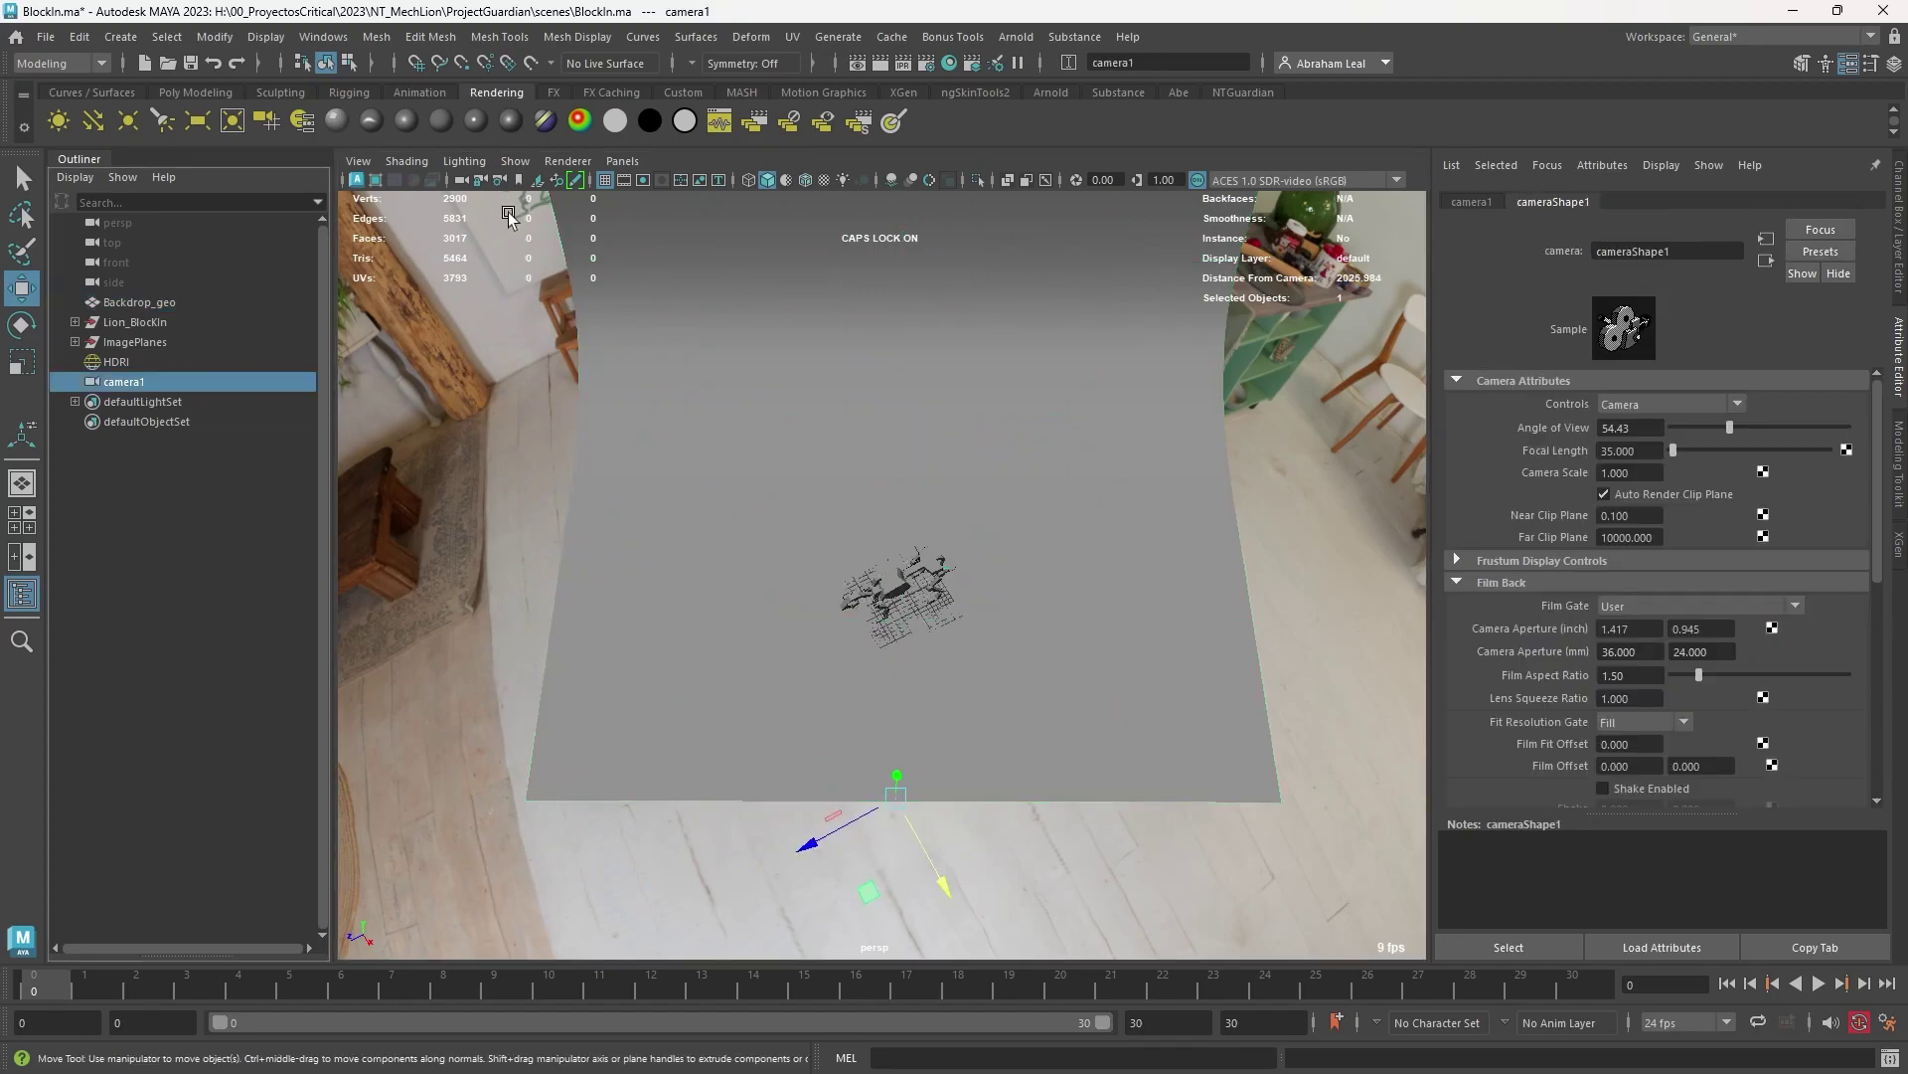
pyautogui.click(622, 160)
pyautogui.moveTo(682, 244)
pyautogui.click(845, 245)
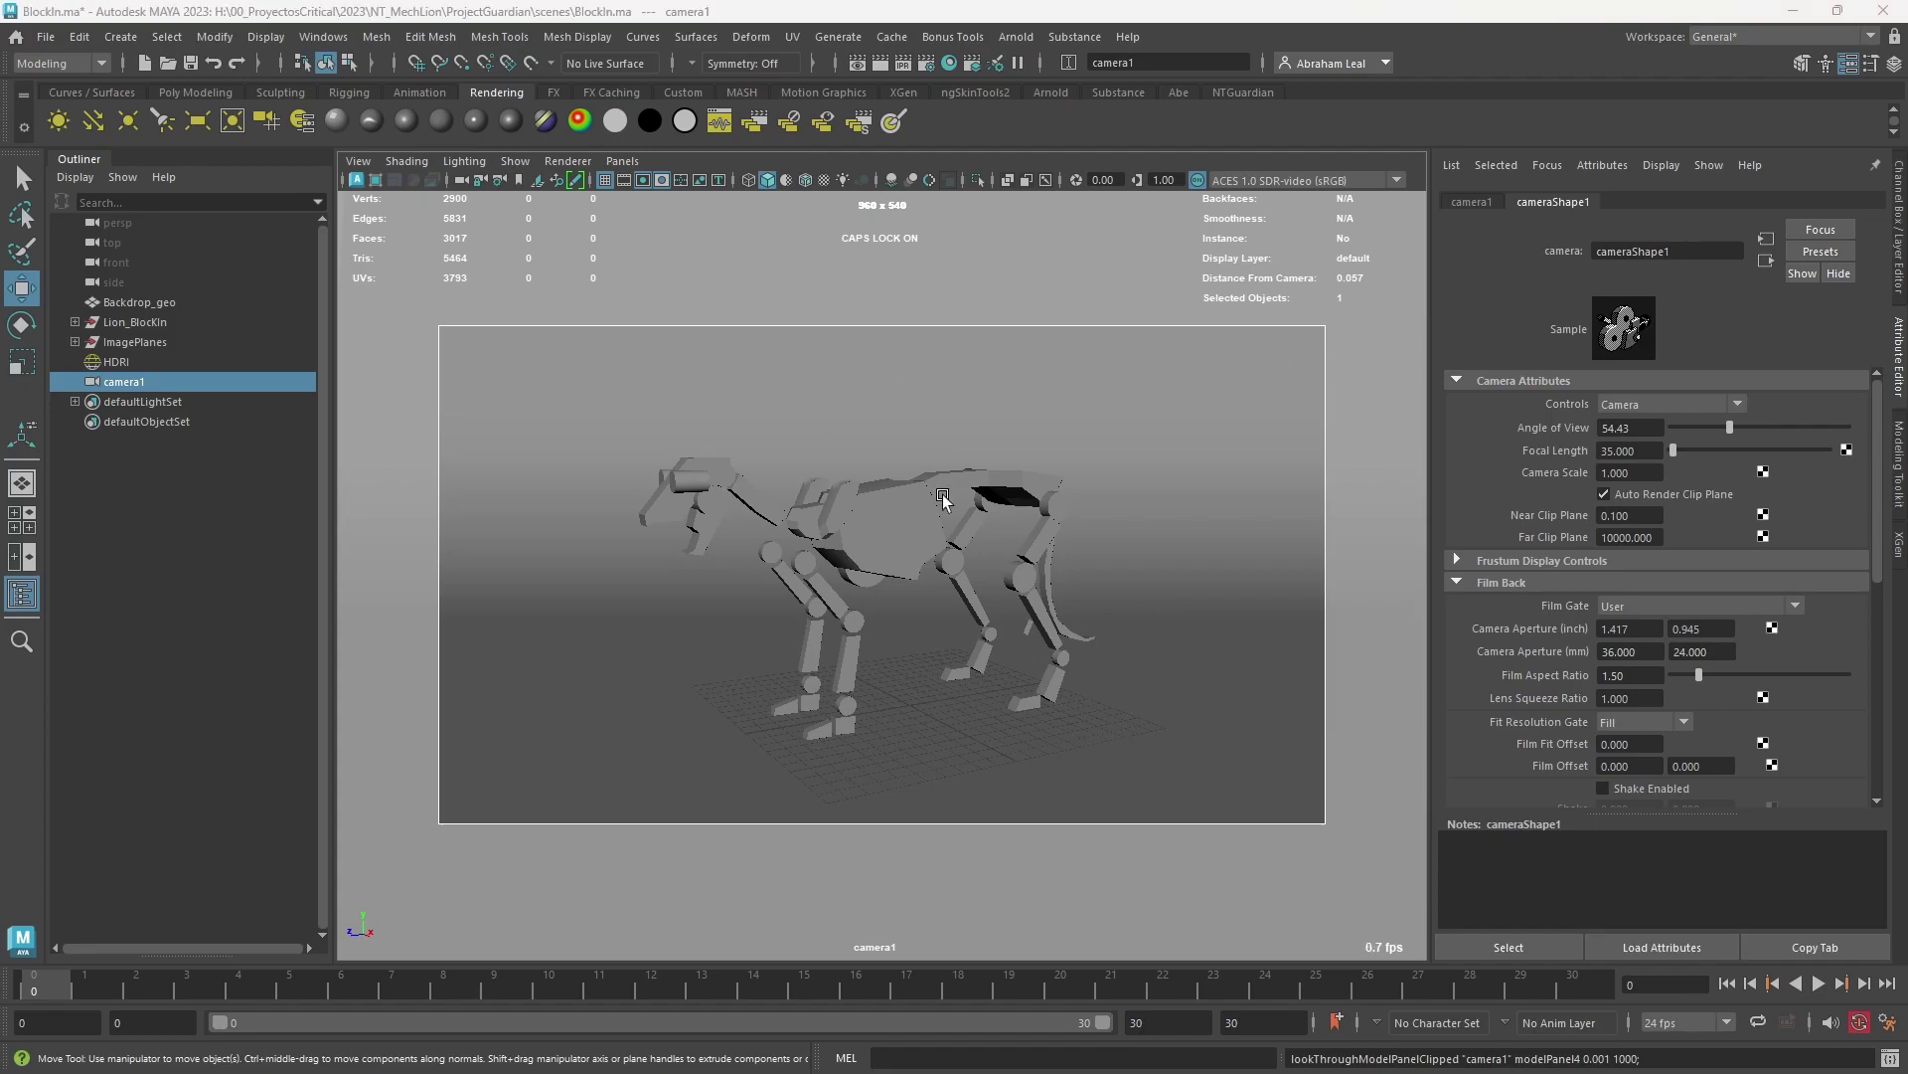
pyautogui.doubleClick(133, 386)
pyautogui.press('capslock')
pyautogui.write('Shotcam')
pyautogui.press('Return')
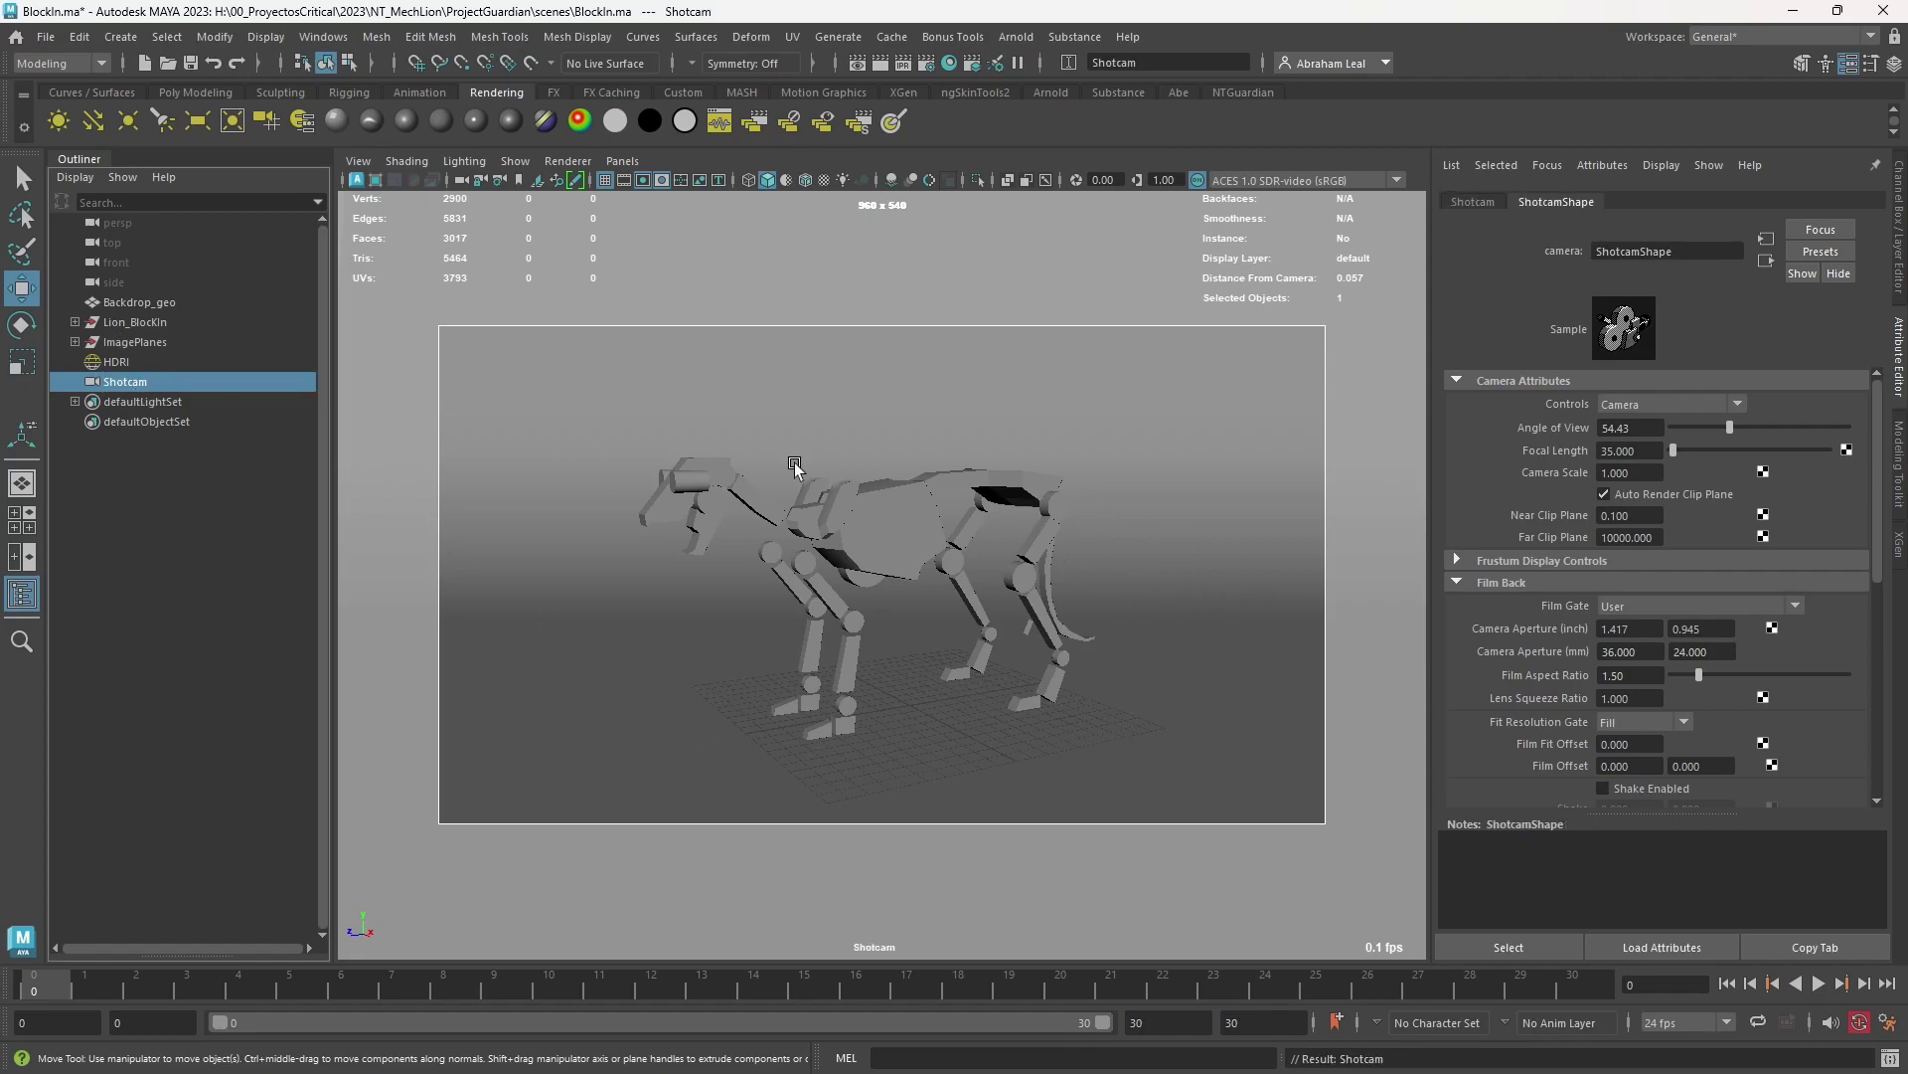
pyautogui.keyDown('alt'); pyautogui.moveTo(1025, 668); pyautogui.dragTo(1027, 676); pyautogui.keyUp('alt')
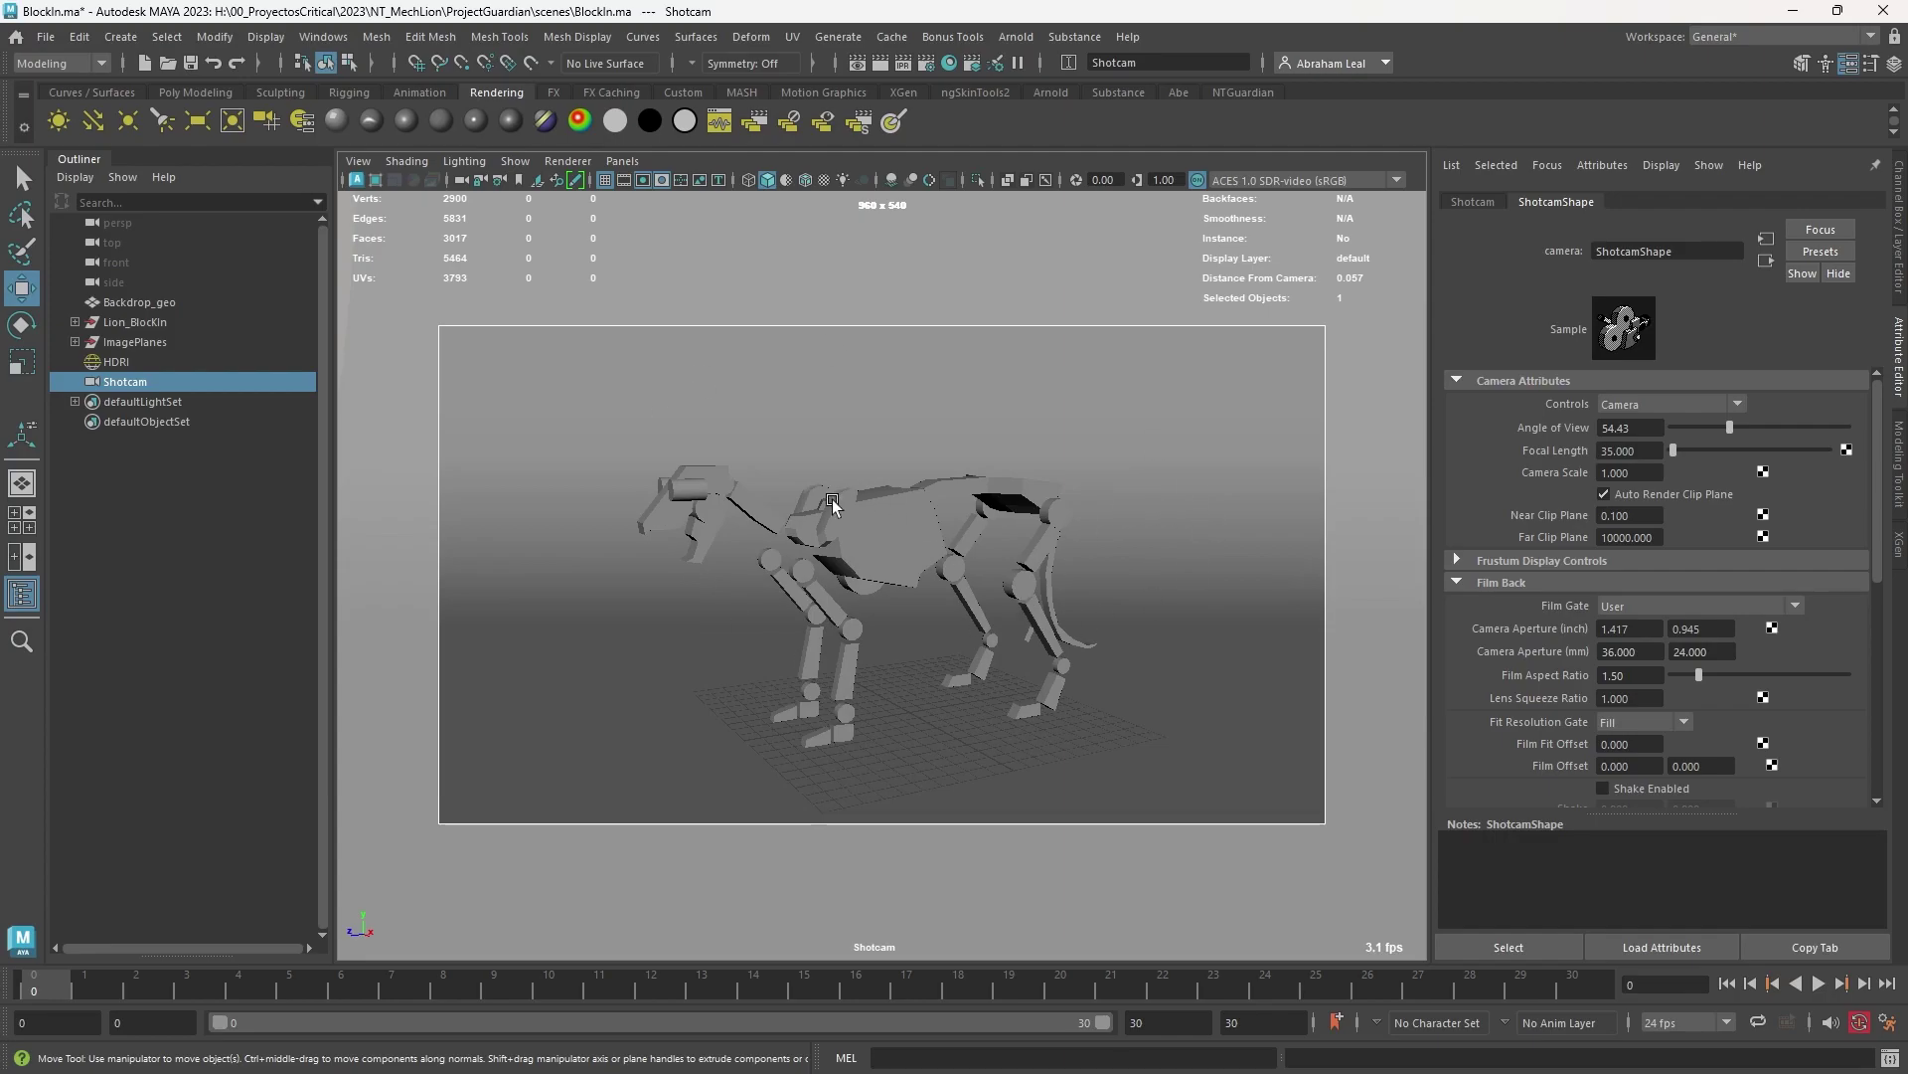
# Step: Create a polygon sphere, scale it up and place it in the air behind the lion's tail, inside the frame
pyautogui.click(181, 91)
pyautogui.click(68, 127)
pyautogui.press('r')
pyautogui.moveTo(913, 716); pyautogui.dragTo(1082, 683)
pyautogui.press('w')
pyautogui.click(923, 725)
pyautogui.moveTo(923, 726); pyautogui.dragTo(1173, 684)
pyautogui.press('r')
pyautogui.press('w')
pyautogui.moveTo(1180, 596); pyautogui.dragTo(1235, 469)
pyautogui.moveTo(1261, 547); pyautogui.dragTo(1350, 550)
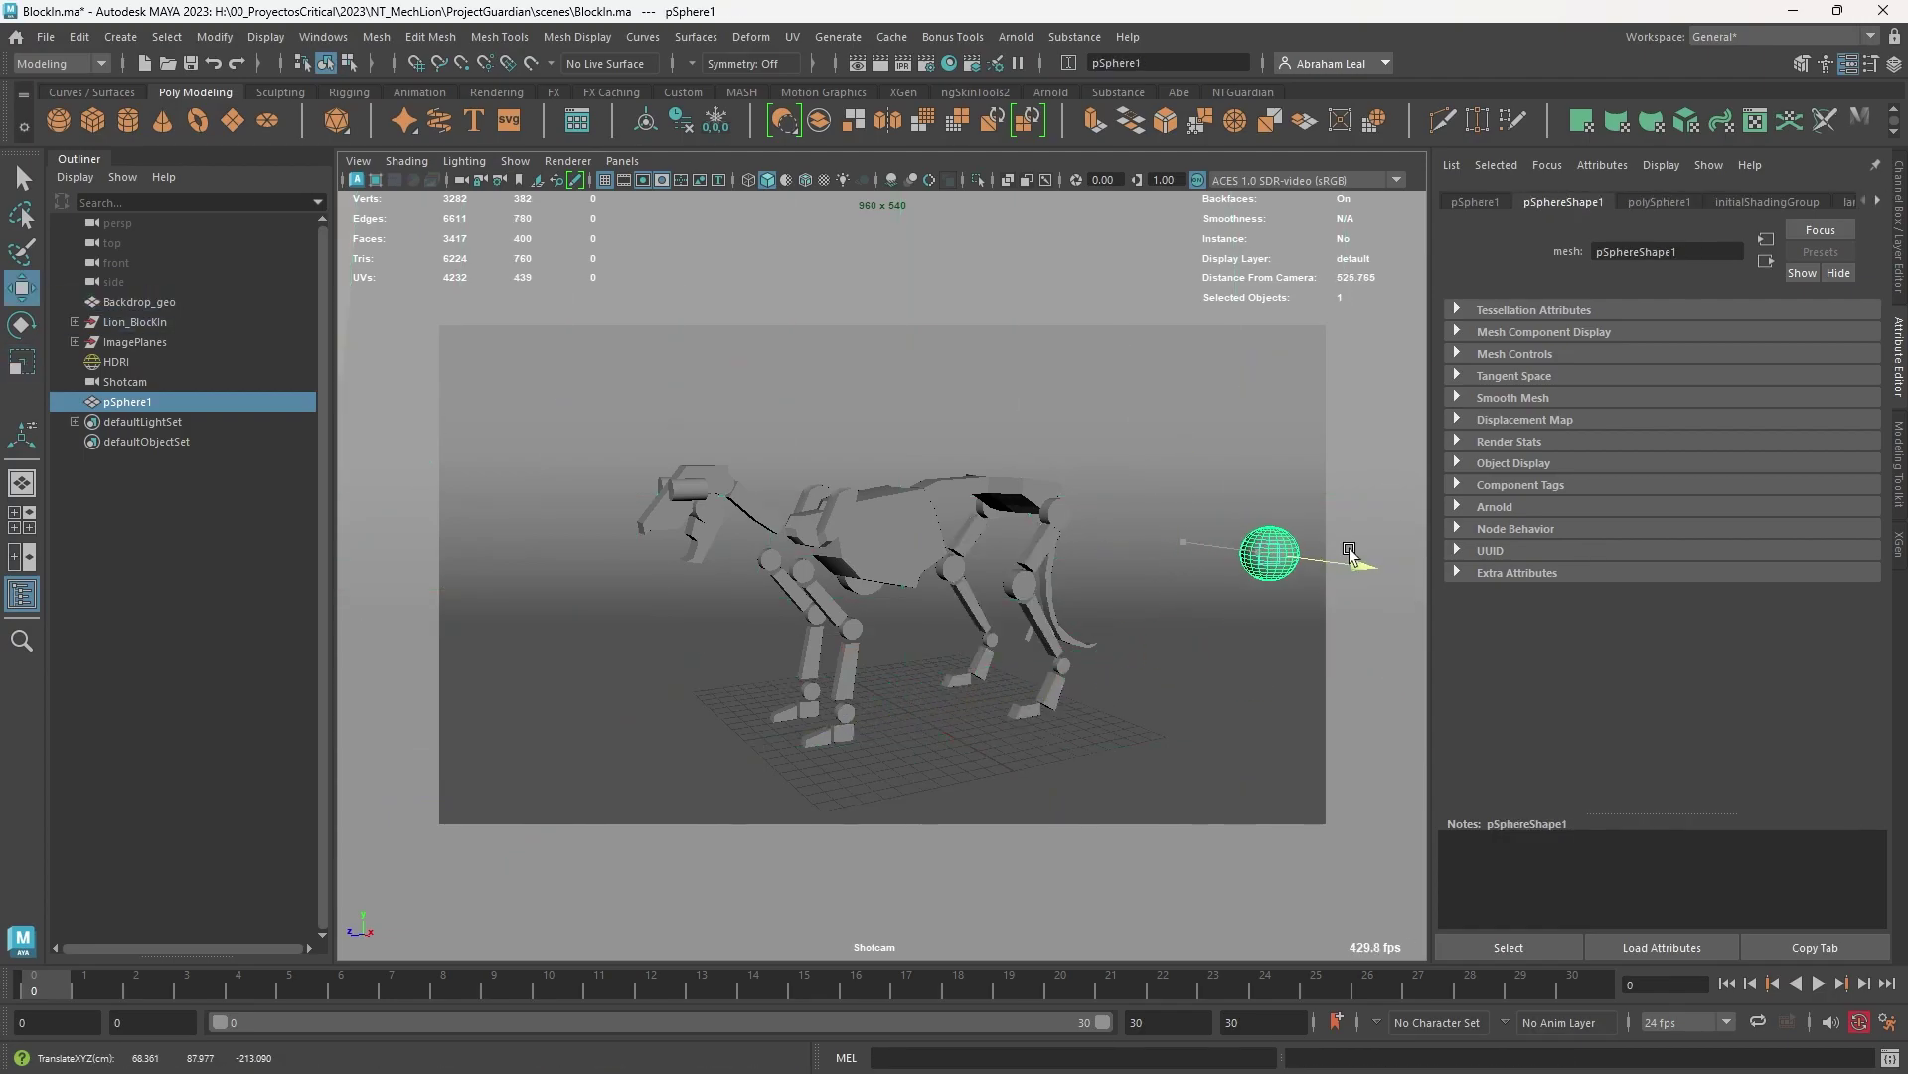
# Step: Duplicate the sphere twice to form a vertical column of three spheres
pyautogui.hotkey('ctrl', 'd')
pyautogui.moveTo(1275, 464); pyautogui.dragTo(1271, 390)
pyautogui.hotkey('ctrl', 'd')
# Step: Move all three spheres up toward the frame's upper corner and scale them uniformly to about 10.5
pyautogui.keyDown('shift'); pyautogui.click(1269, 553); pyautogui.keyUp('shift')
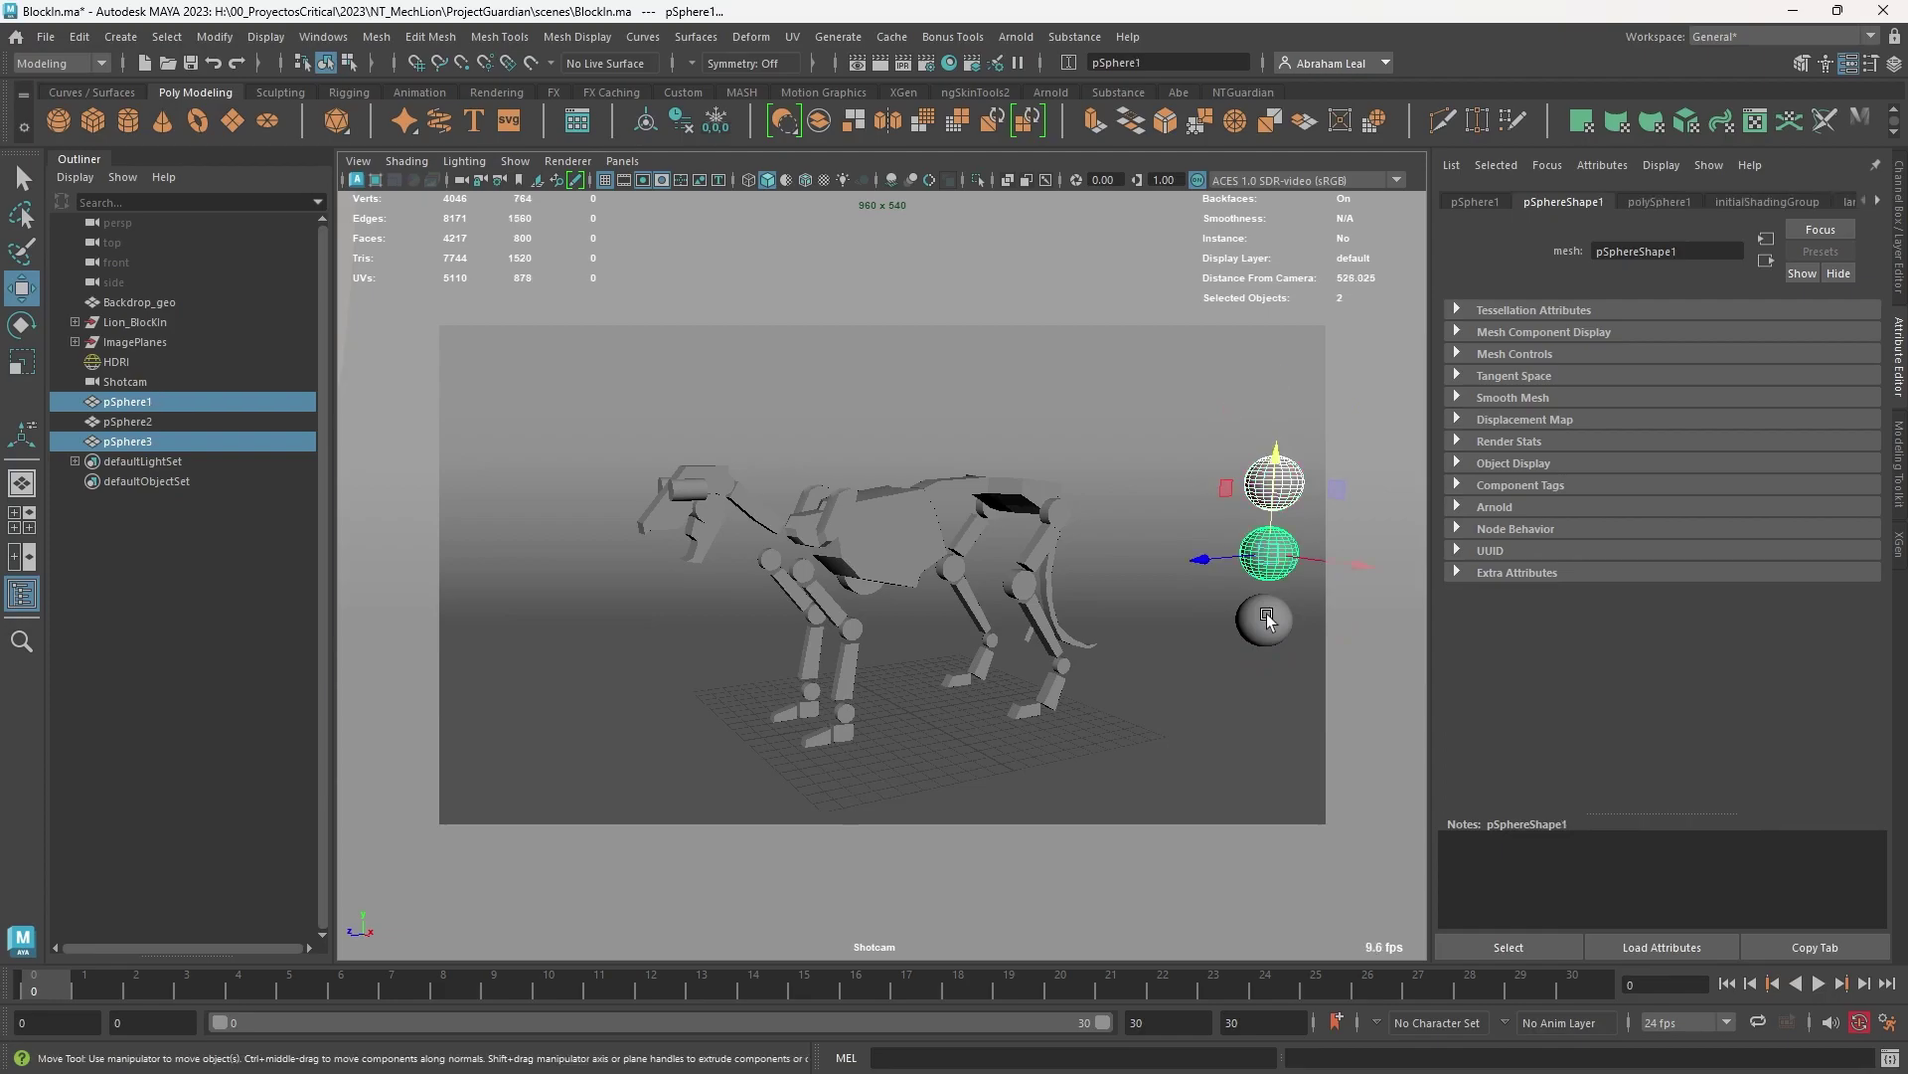
pyautogui.keyDown('shift'); pyautogui.click(1267, 619); pyautogui.keyUp('shift')
pyautogui.moveTo(1267, 618); pyautogui.dragTo(1260, 503)
pyautogui.press('r')
pyautogui.press('w')
pyautogui.moveTo(1278, 434); pyautogui.dragTo(1278, 435)
pyautogui.press('r')
pyautogui.moveTo(1279, 505); pyautogui.dragTo(1271, 505)
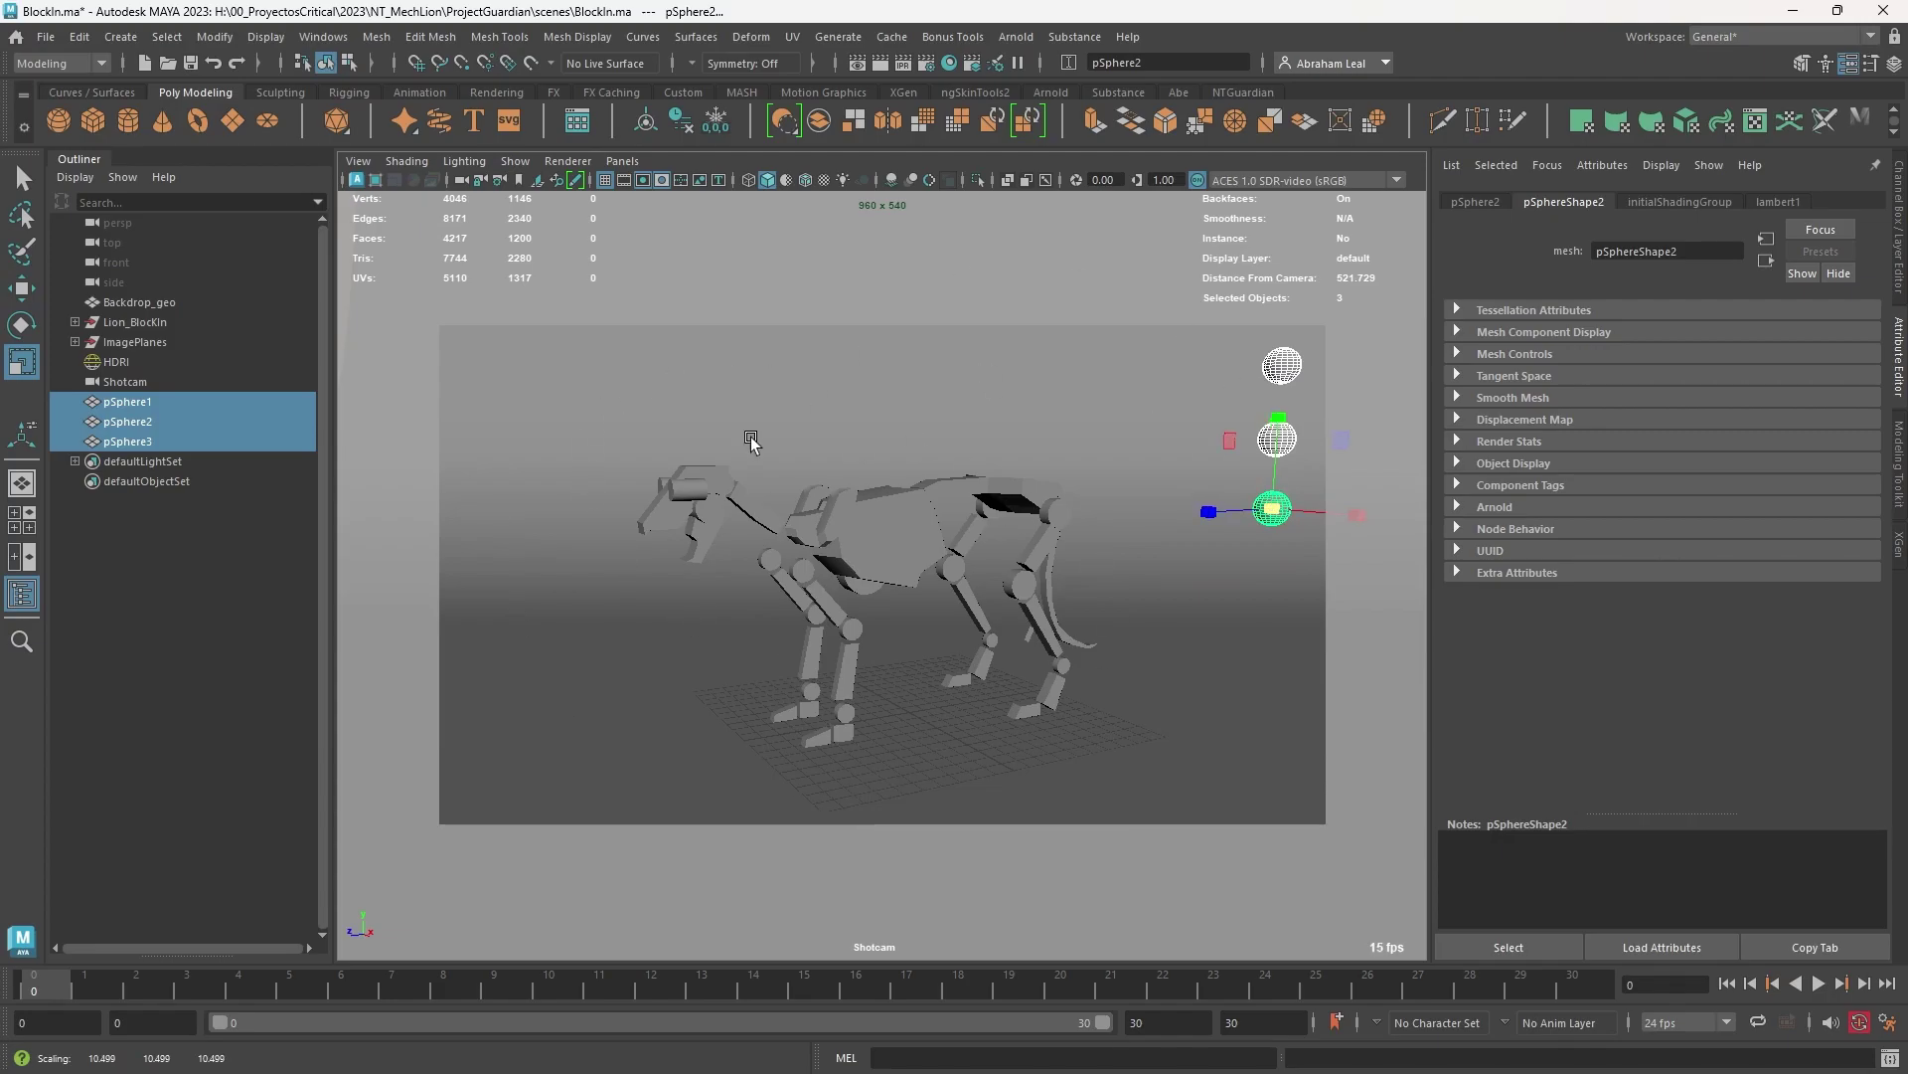
# Step: Switch to the perspective view of the backdrop and save the scene
pyautogui.click(1228, 660)
pyautogui.press('space')
pyautogui.moveTo(1171, 635); pyautogui.dragTo(1170, 588)
pyautogui.keyDown('alt'); pyautogui.moveTo(1171, 589); pyautogui.dragTo(1110, 574); pyautogui.keyUp('alt')
pyautogui.hotkey('ctrl', 's')
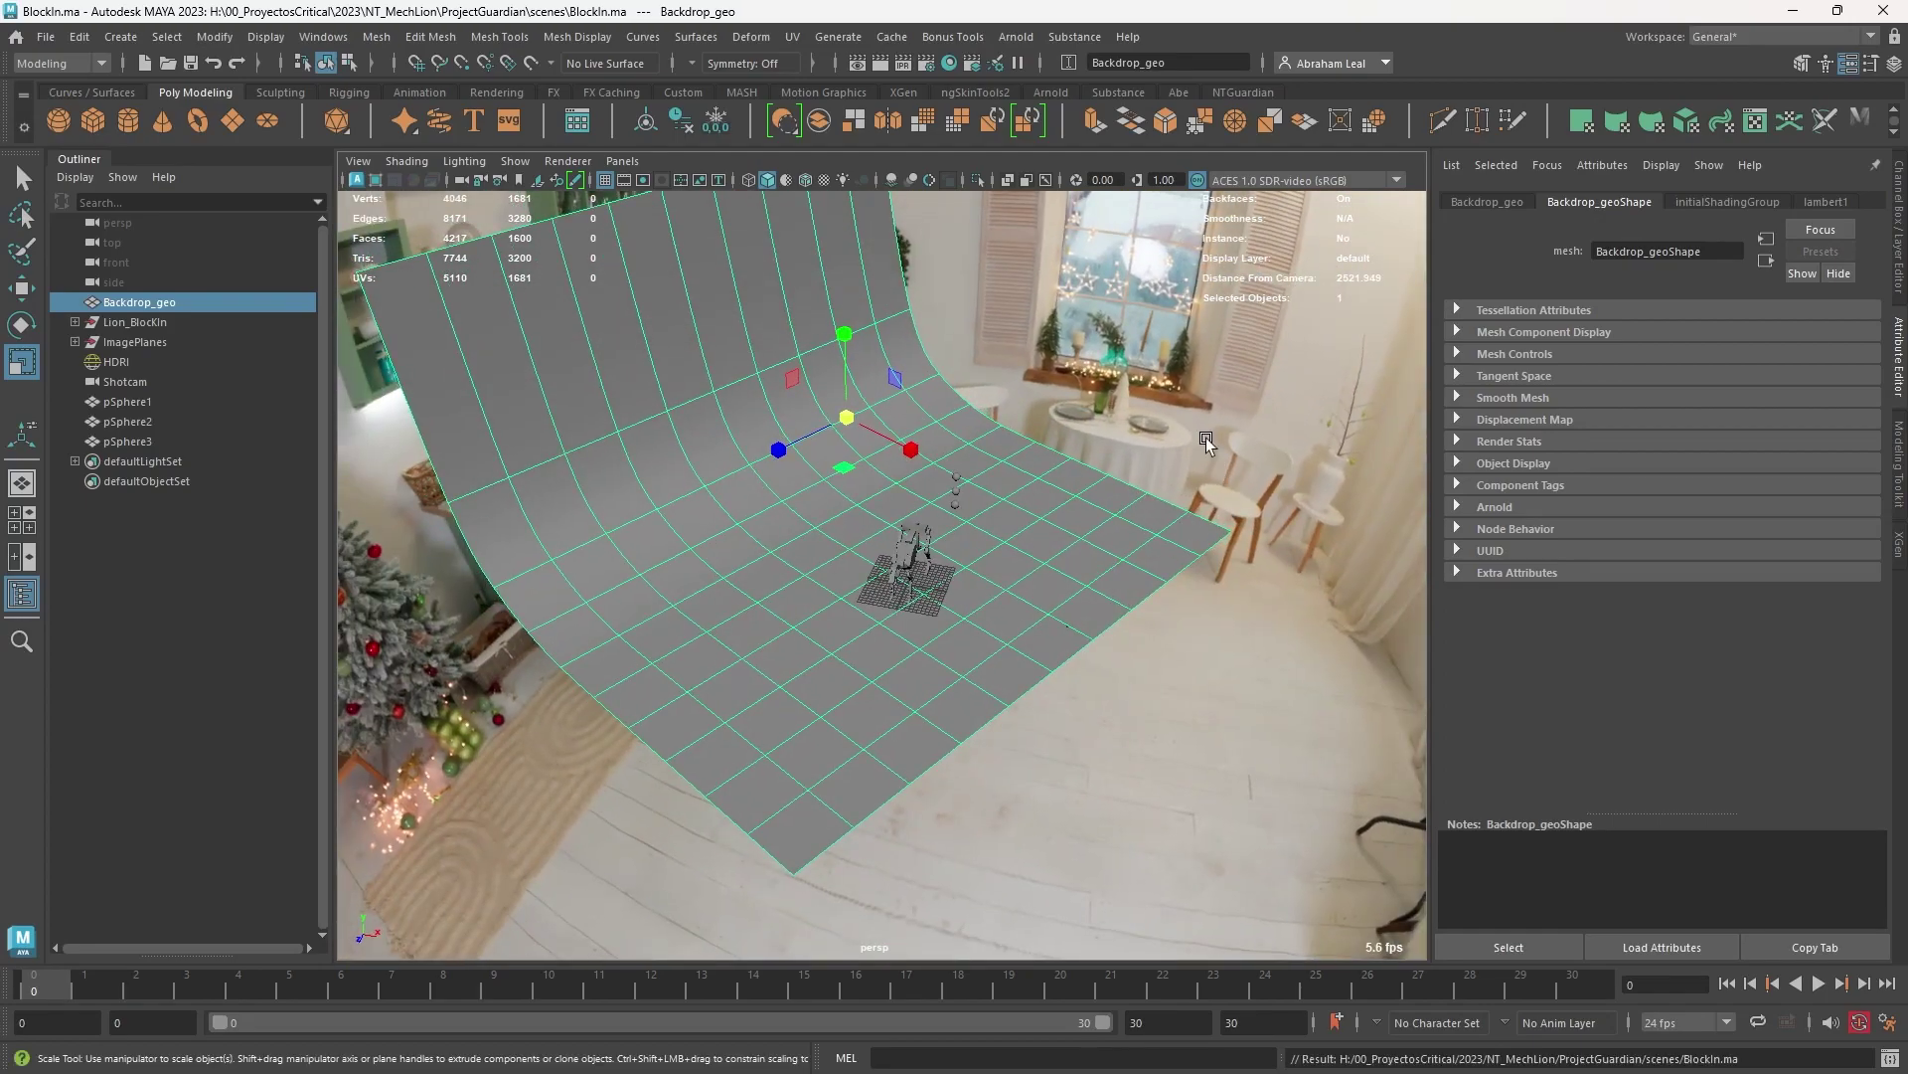
# Step: Open the Arnold RenderView, run a test render of the perspective view, and stop it
pyautogui.keyDown('alt'); pyautogui.moveTo(1207, 437); pyautogui.dragTo(1133, 448); pyautogui.keyUp('alt')
pyautogui.click(1016, 35)
pyautogui.click(1042, 74)
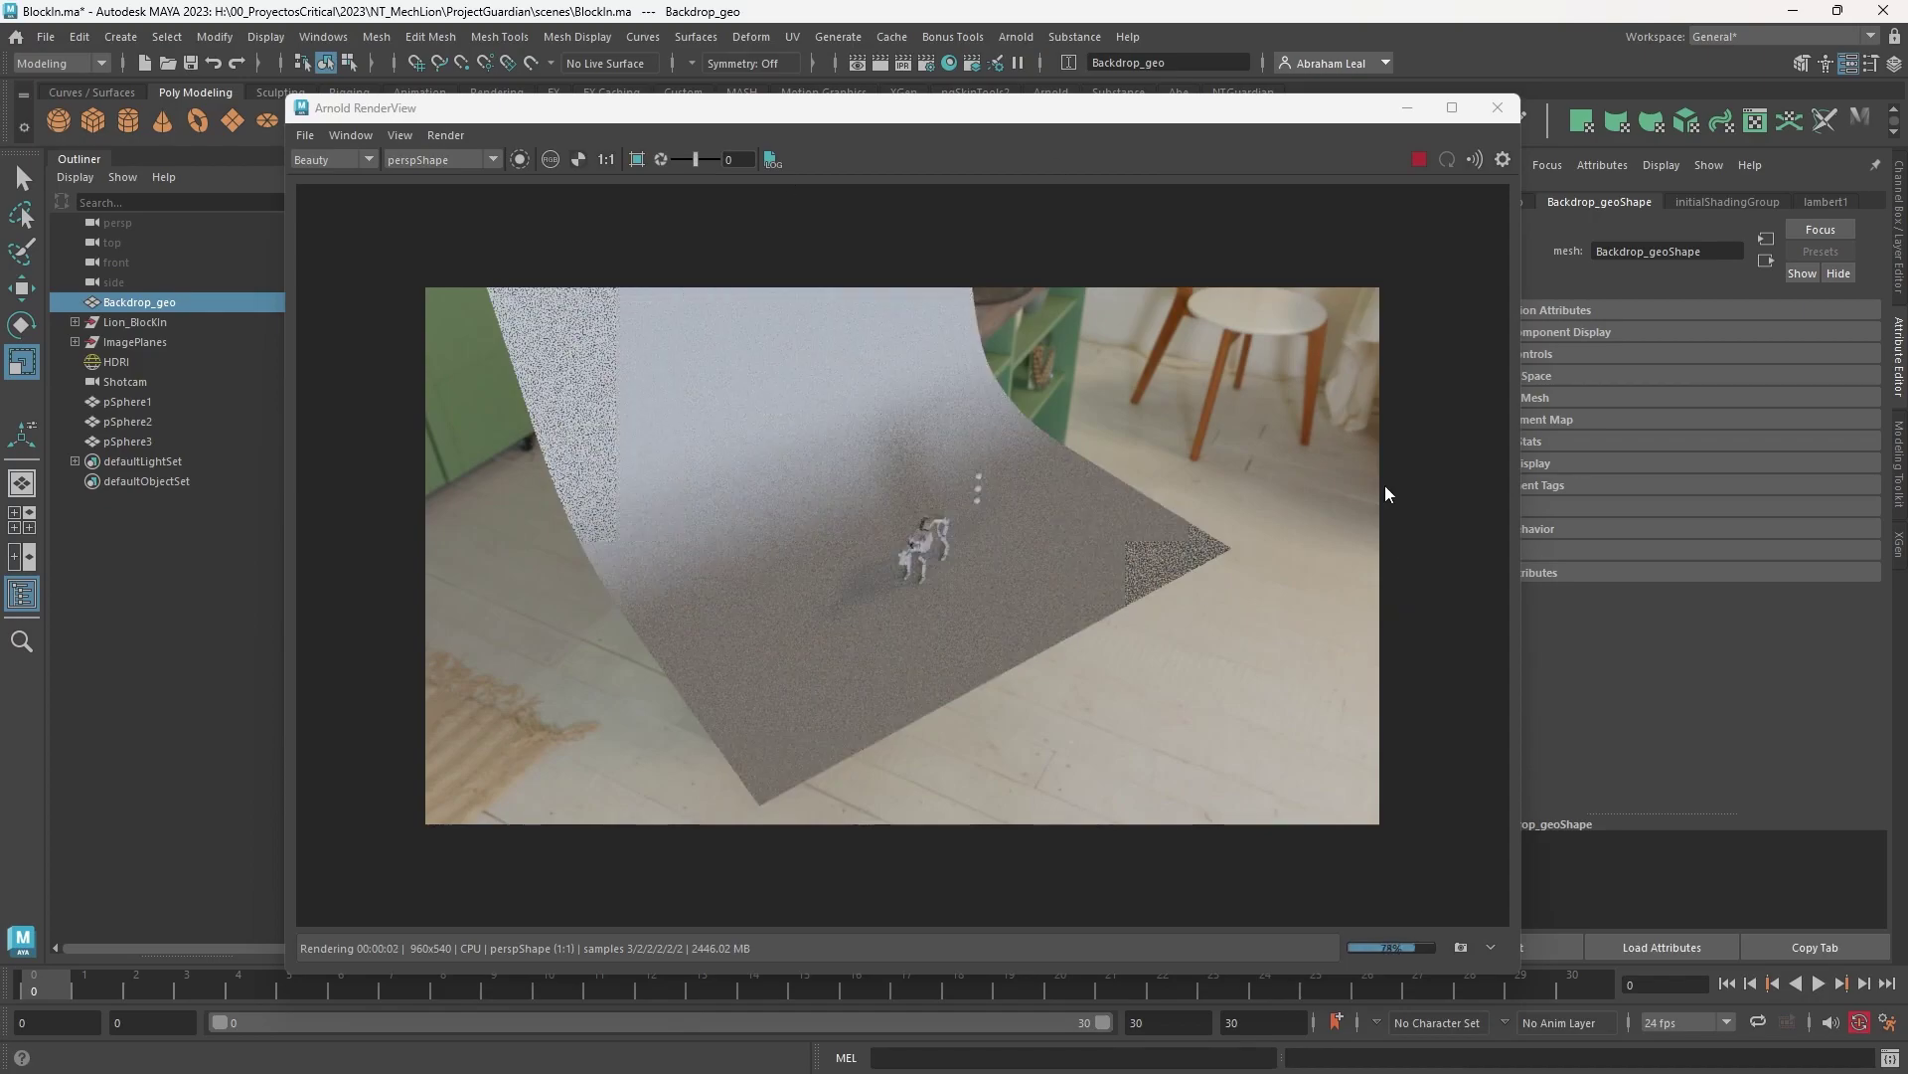
pyautogui.click(1418, 159)
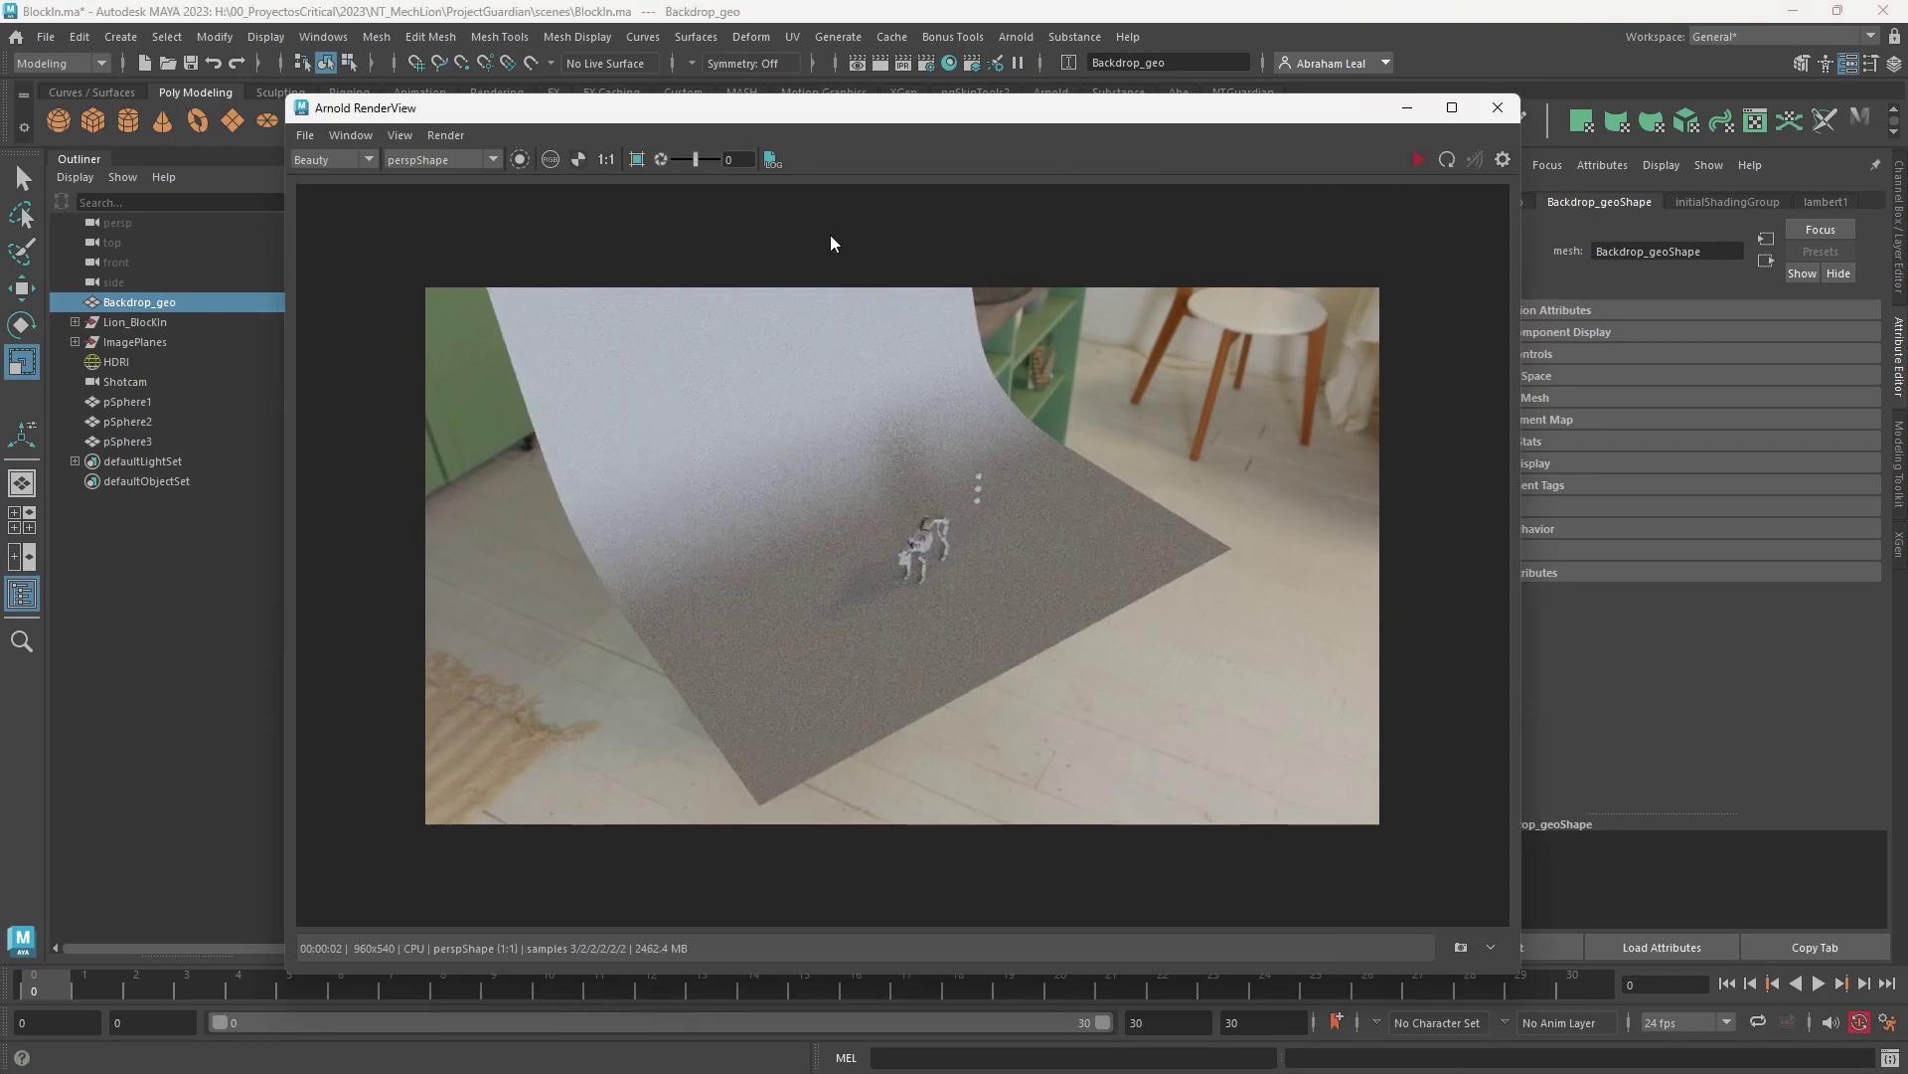
# Step: Set the RenderView camera to ShotcamShape, start the render and inspect the lion and spheres up close
pyautogui.click(475, 161)
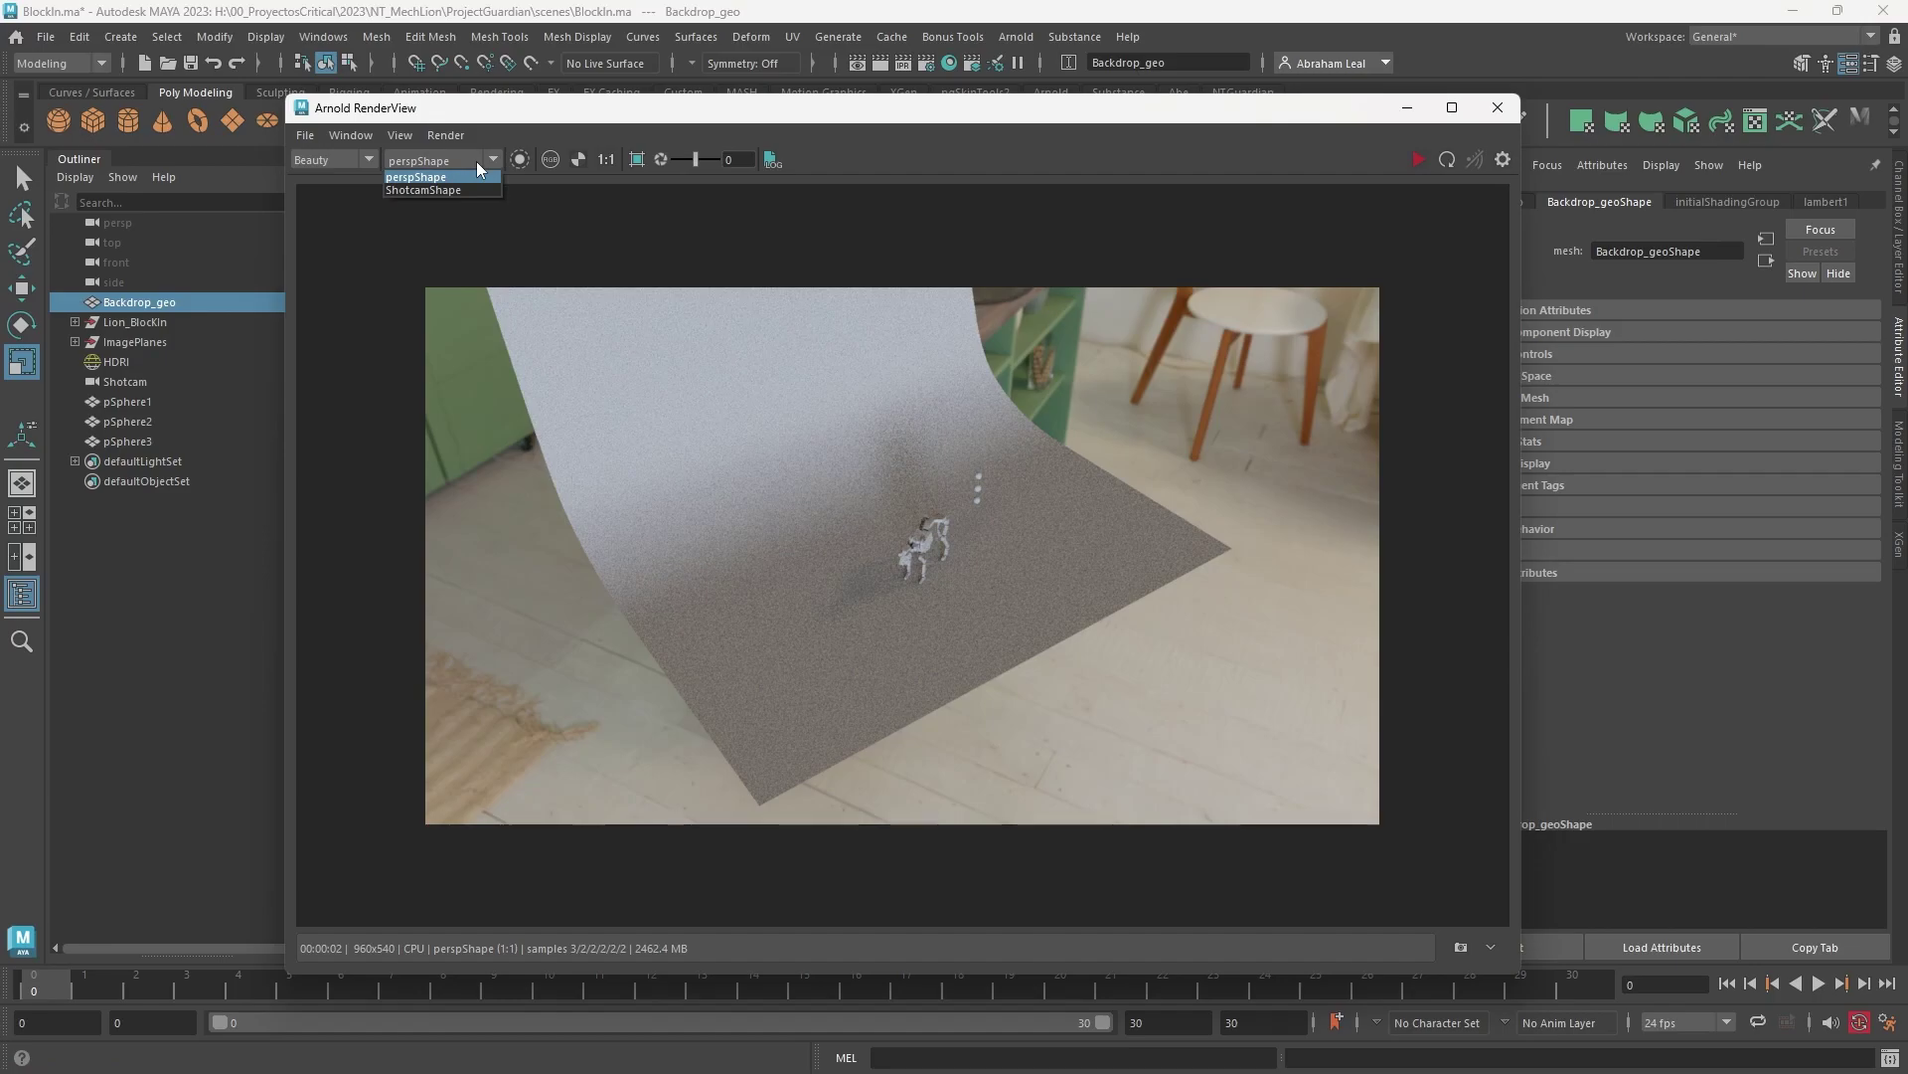
pyautogui.click(457, 191)
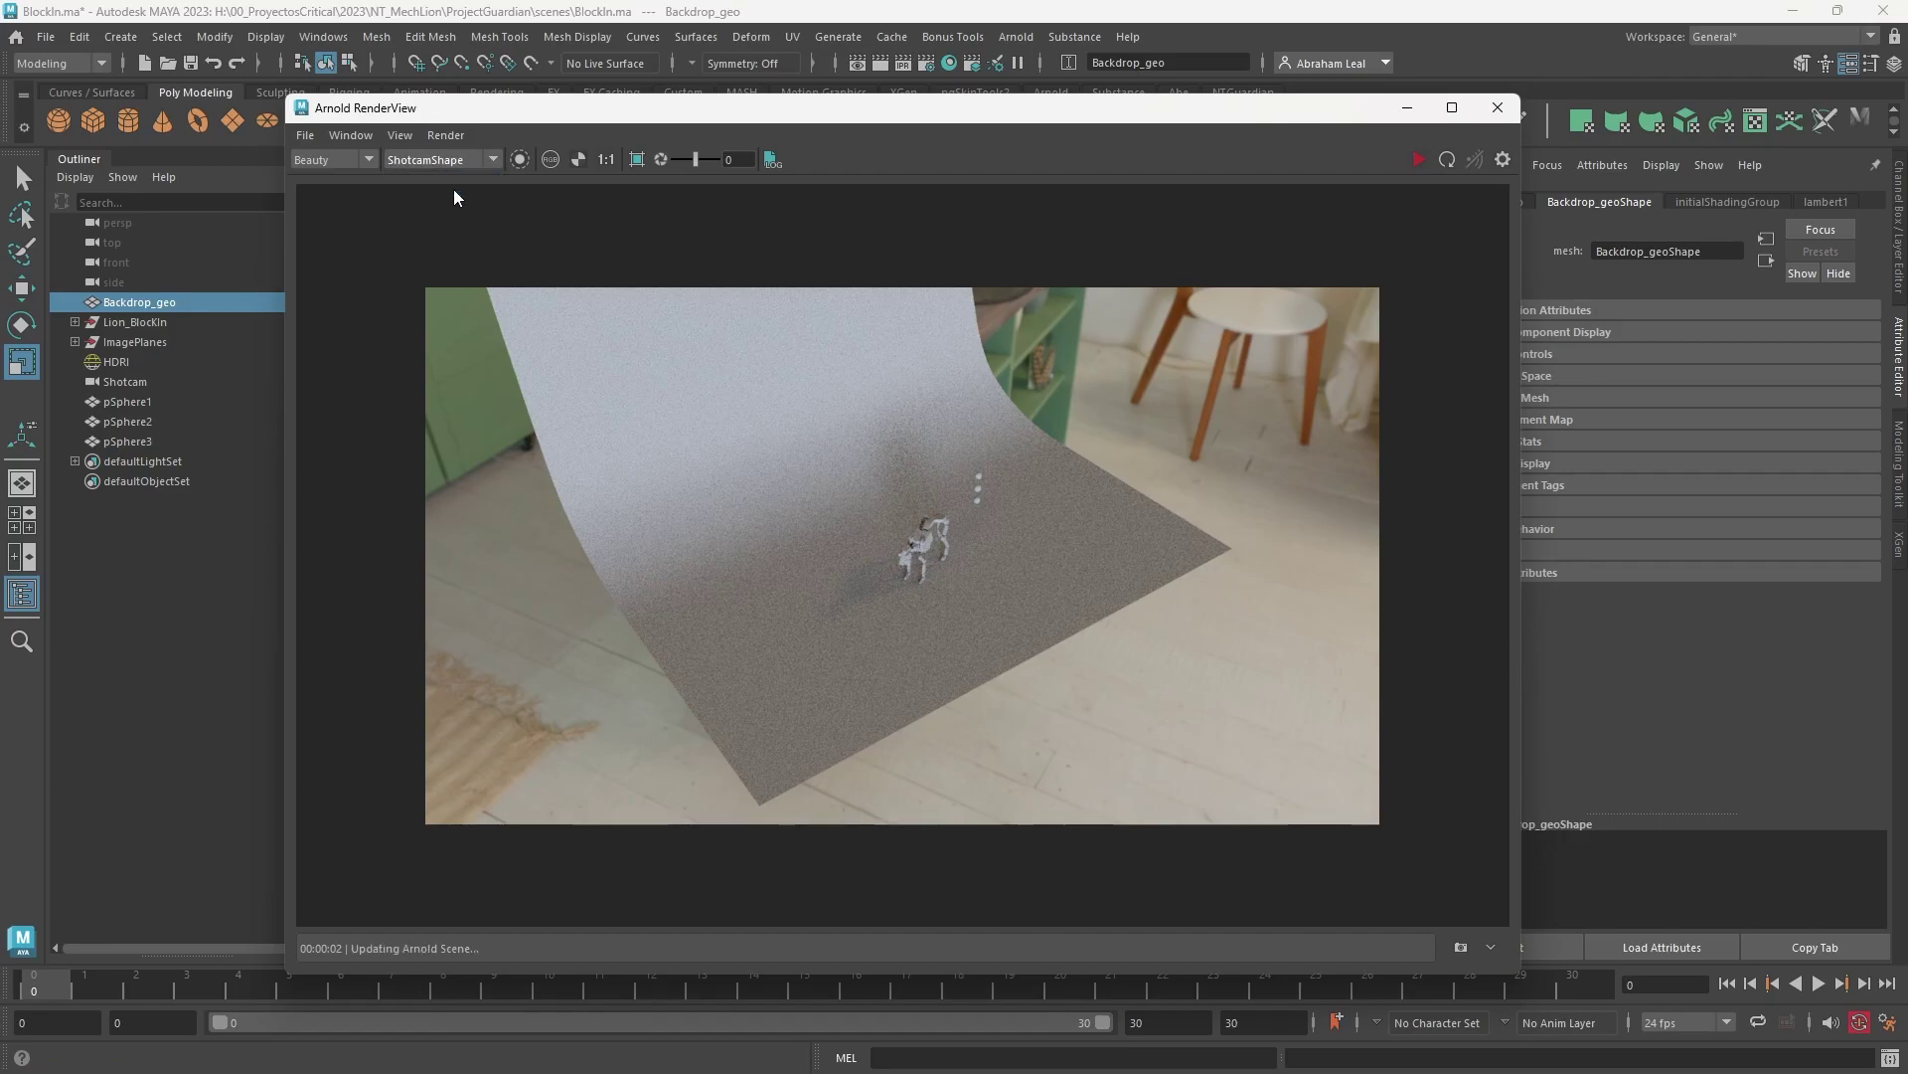
pyautogui.click(1411, 159)
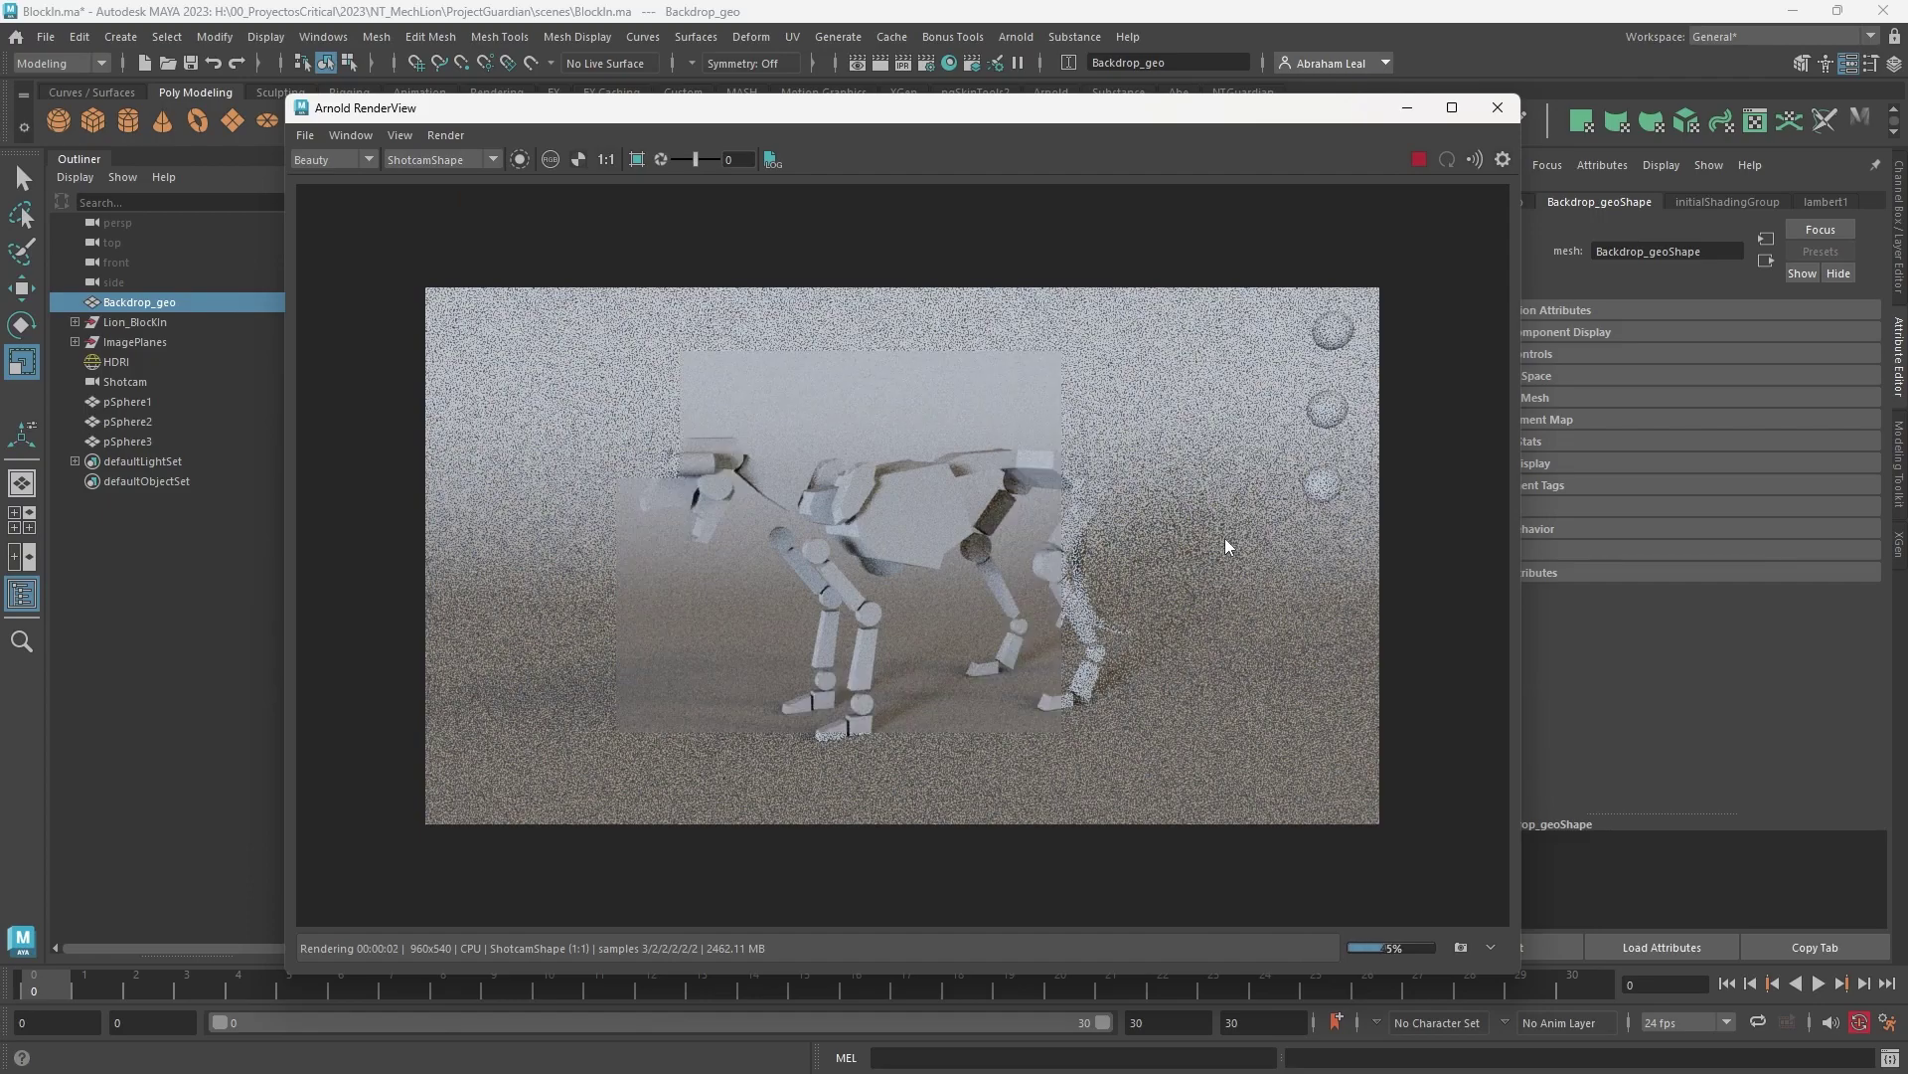
pyautogui.scroll(3, 1024, 559)
pyautogui.scroll(-3, 1024, 559)
pyautogui.scroll(1, 1185, 592)
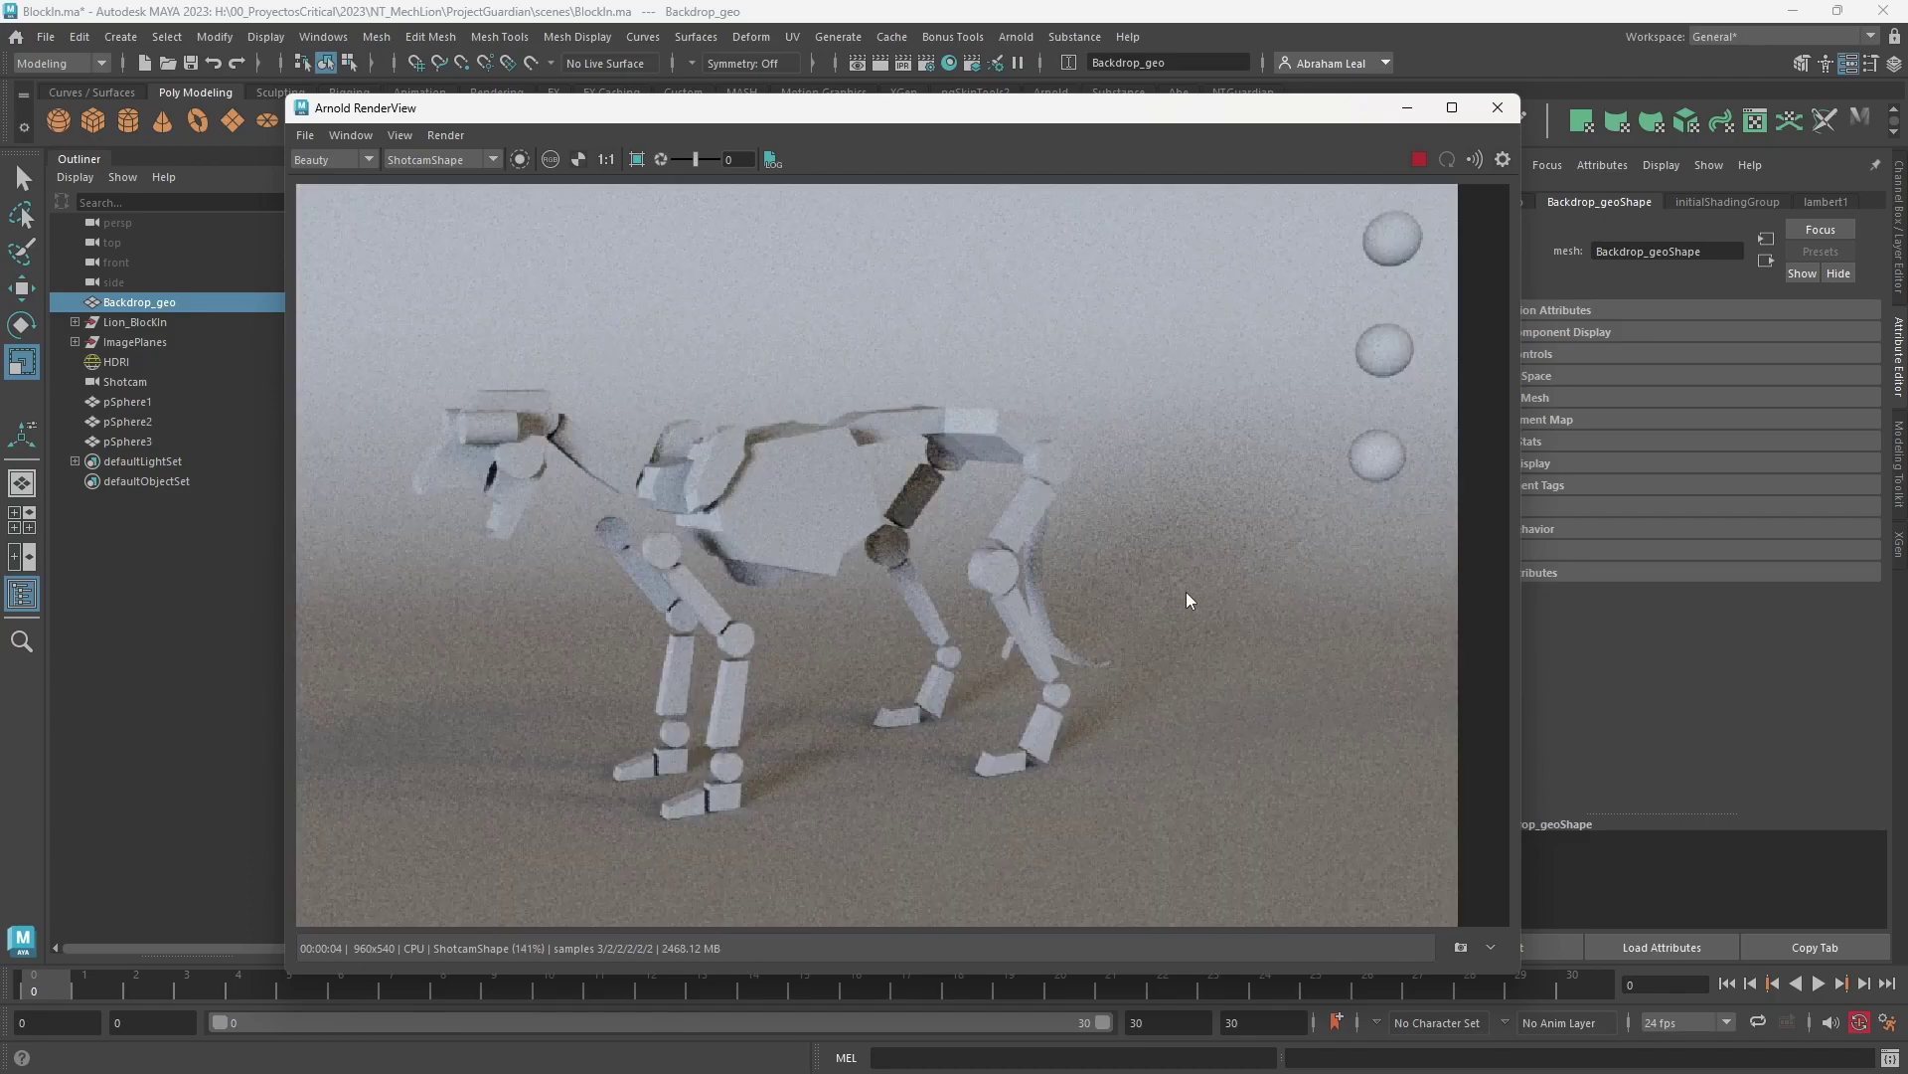
pyautogui.scroll(-2, 1185, 592)
pyautogui.scroll(2, 1161, 566)
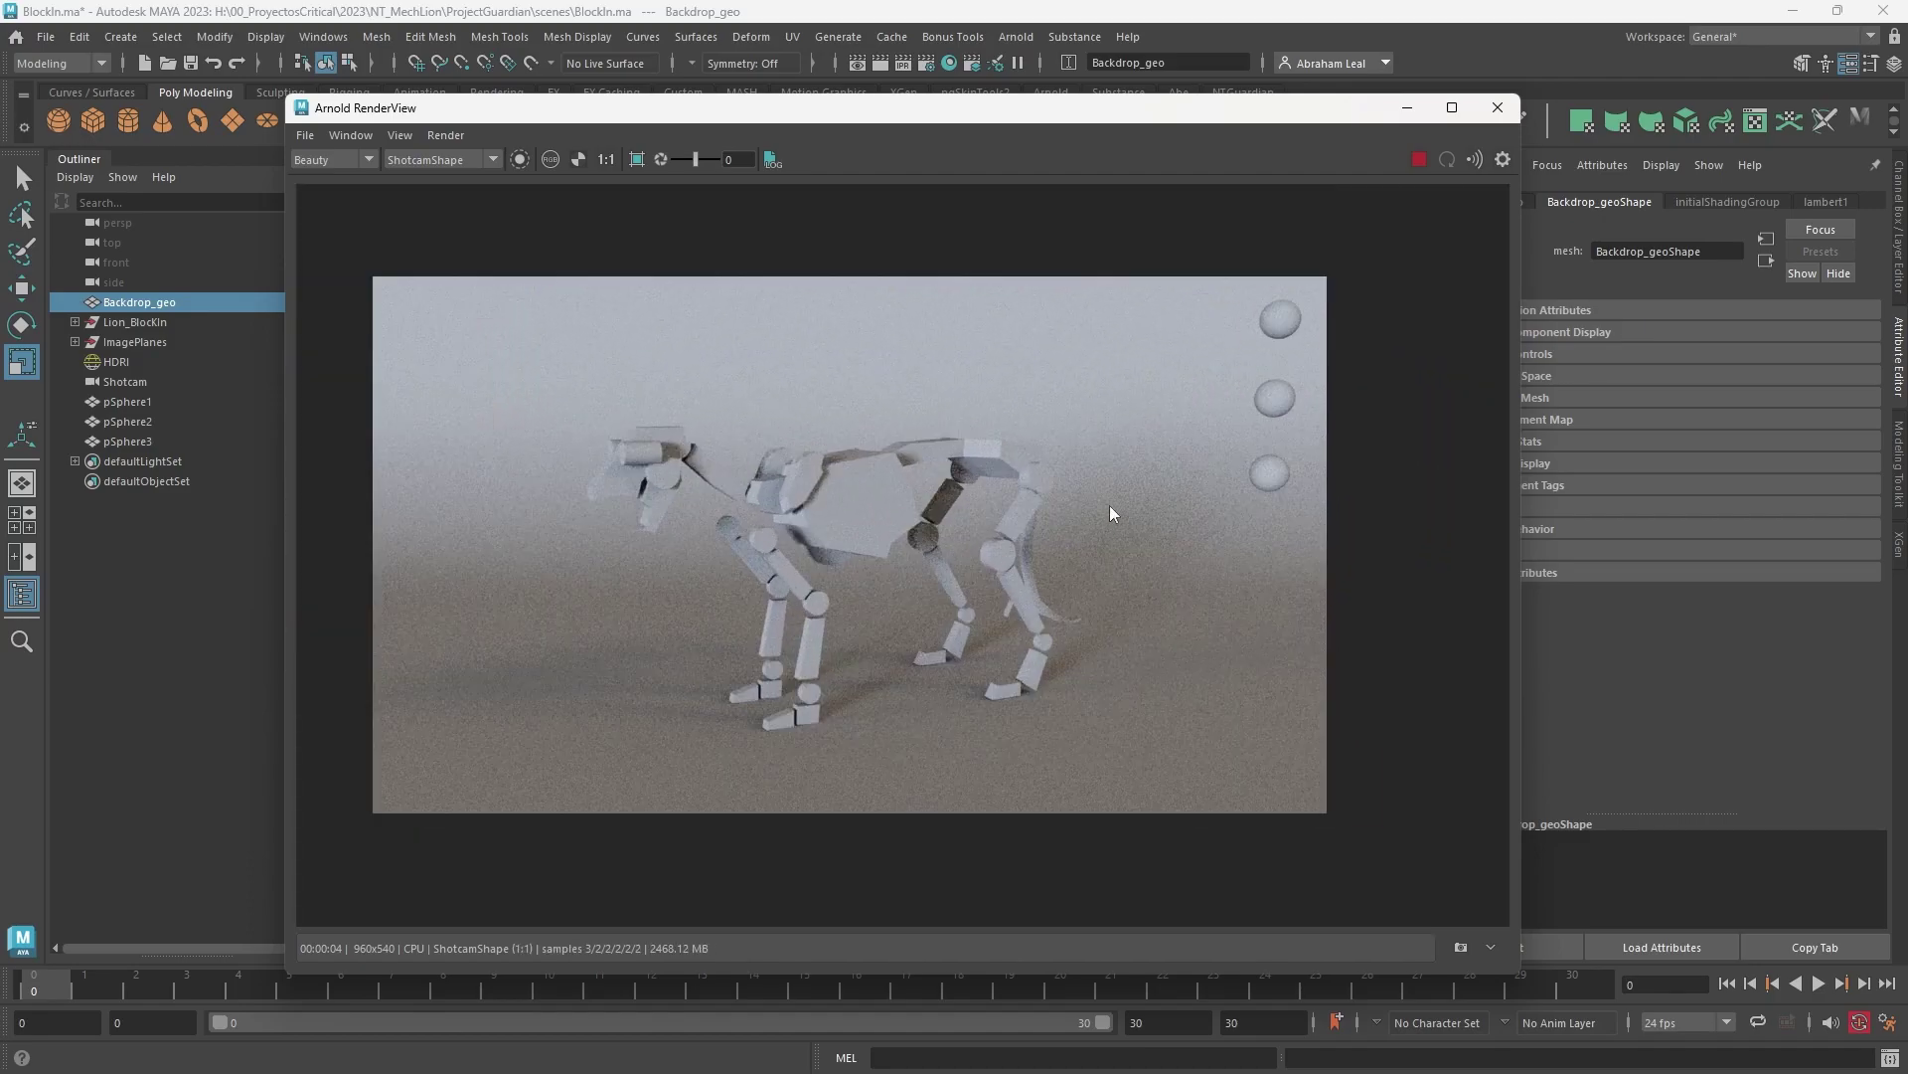
# Step: Stop the render, set the Arnold render device to GPU in the render settings, and restart the render
pyautogui.click(1415, 157)
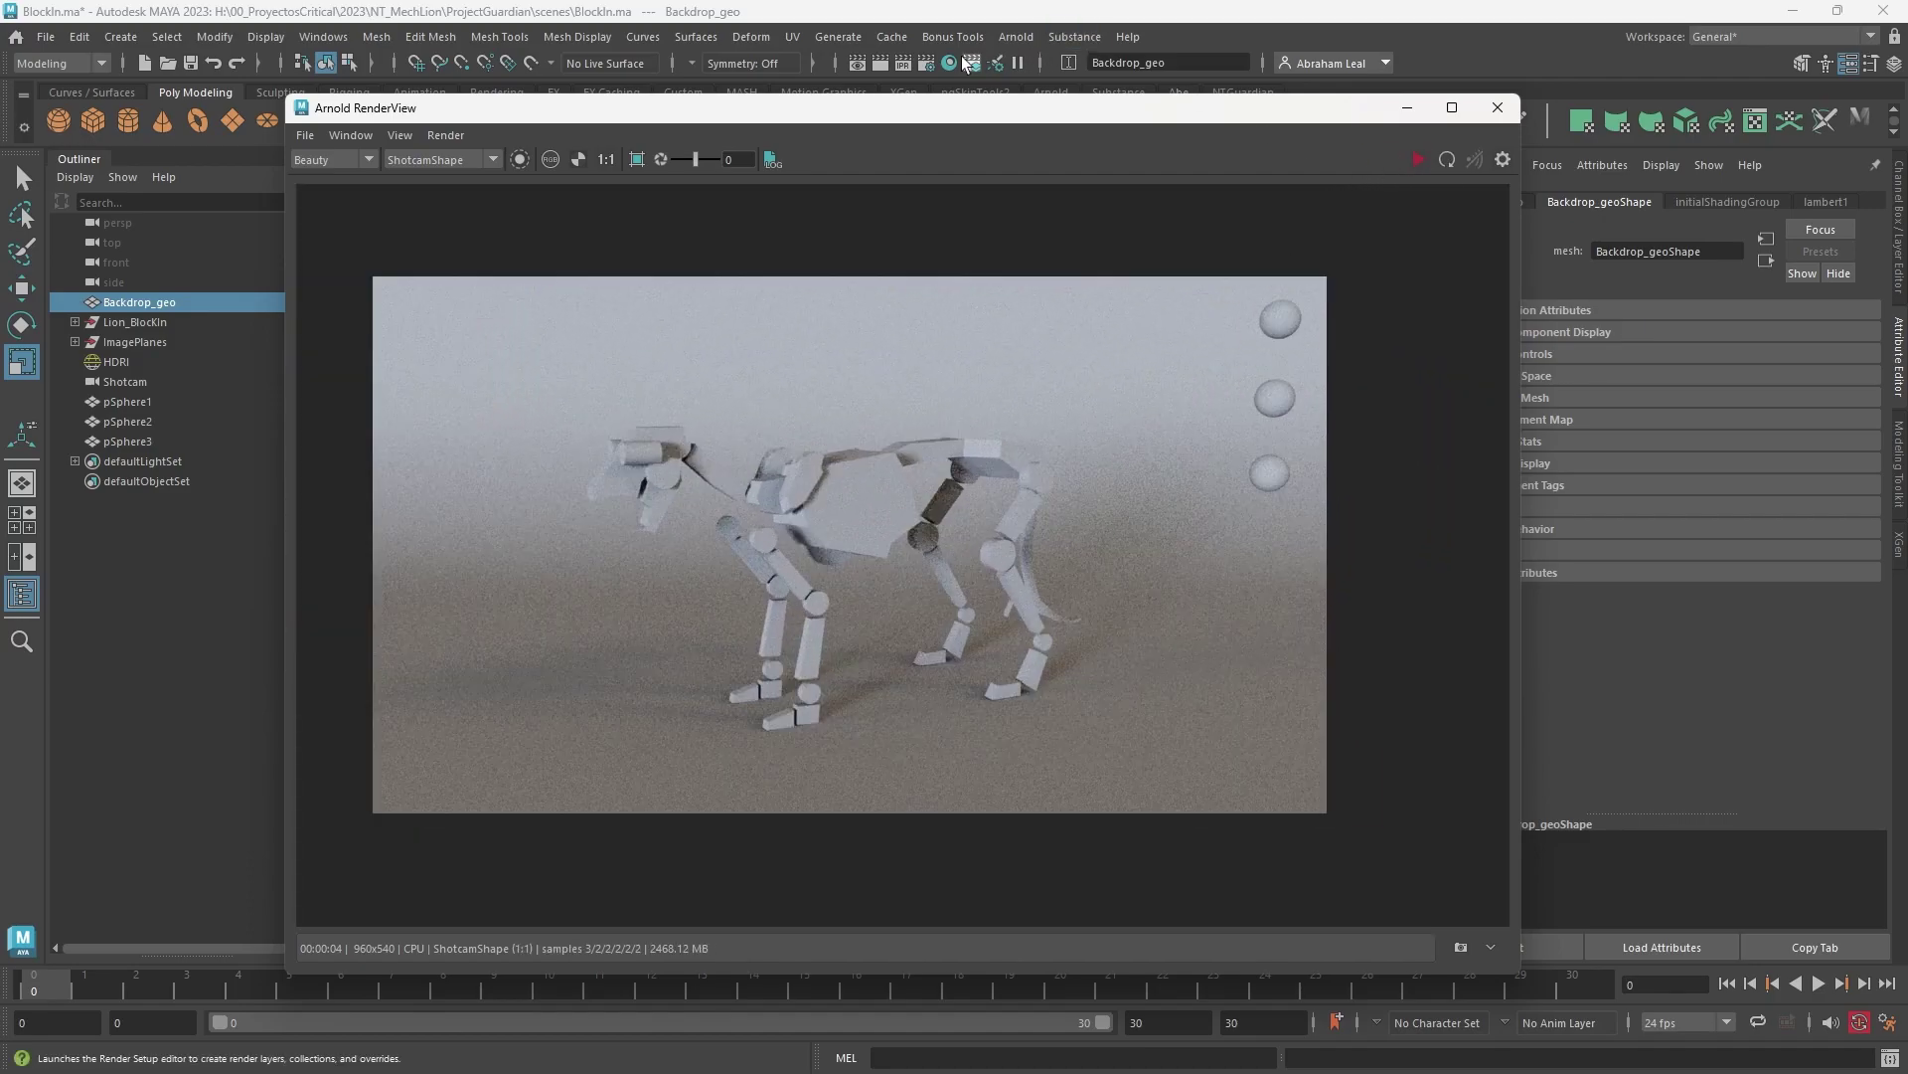
pyautogui.click(919, 70)
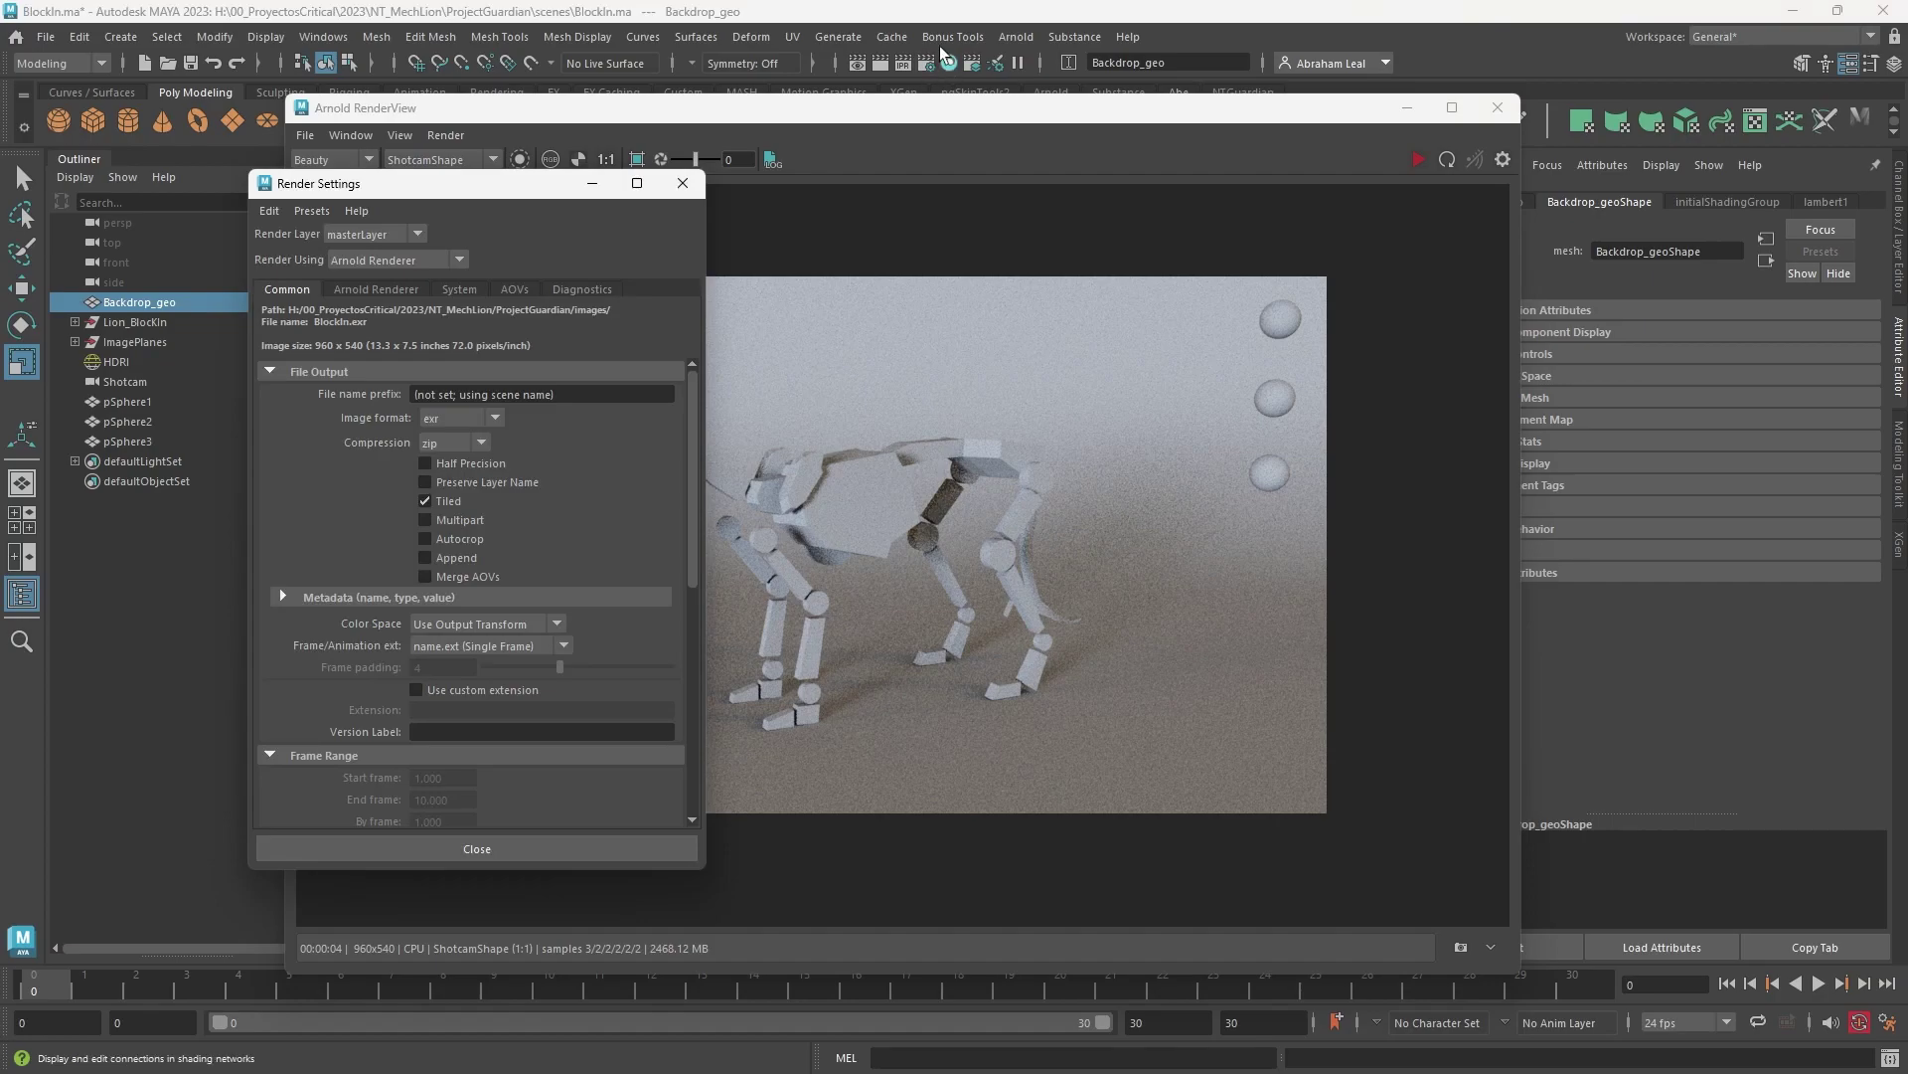
pyautogui.click(447, 288)
pyautogui.click(431, 376)
pyautogui.click(860, 210)
pyautogui.click(1418, 159)
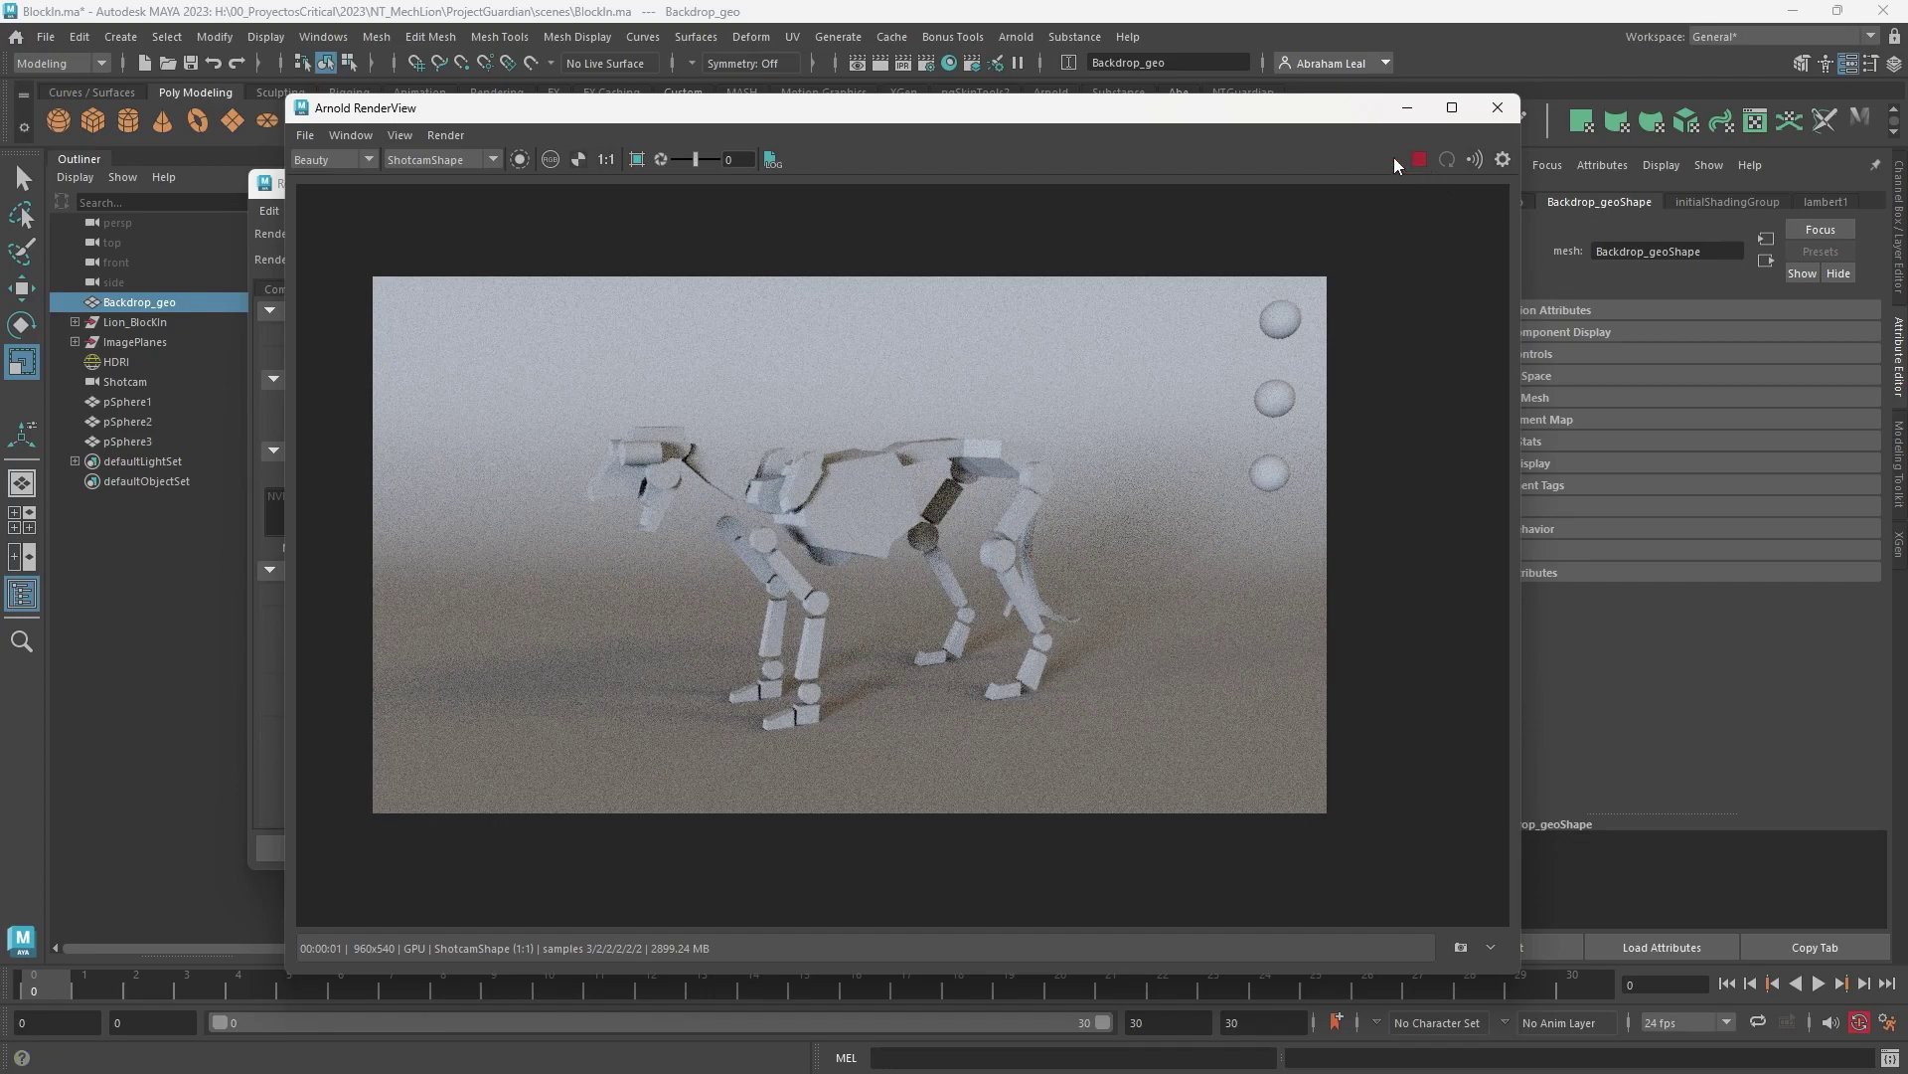
# Step: Set the render image size to the HD_1080 preset and close the render settings
pyautogui.click(929, 63)
pyautogui.click(292, 293)
pyautogui.scroll(-8, 388, 577)
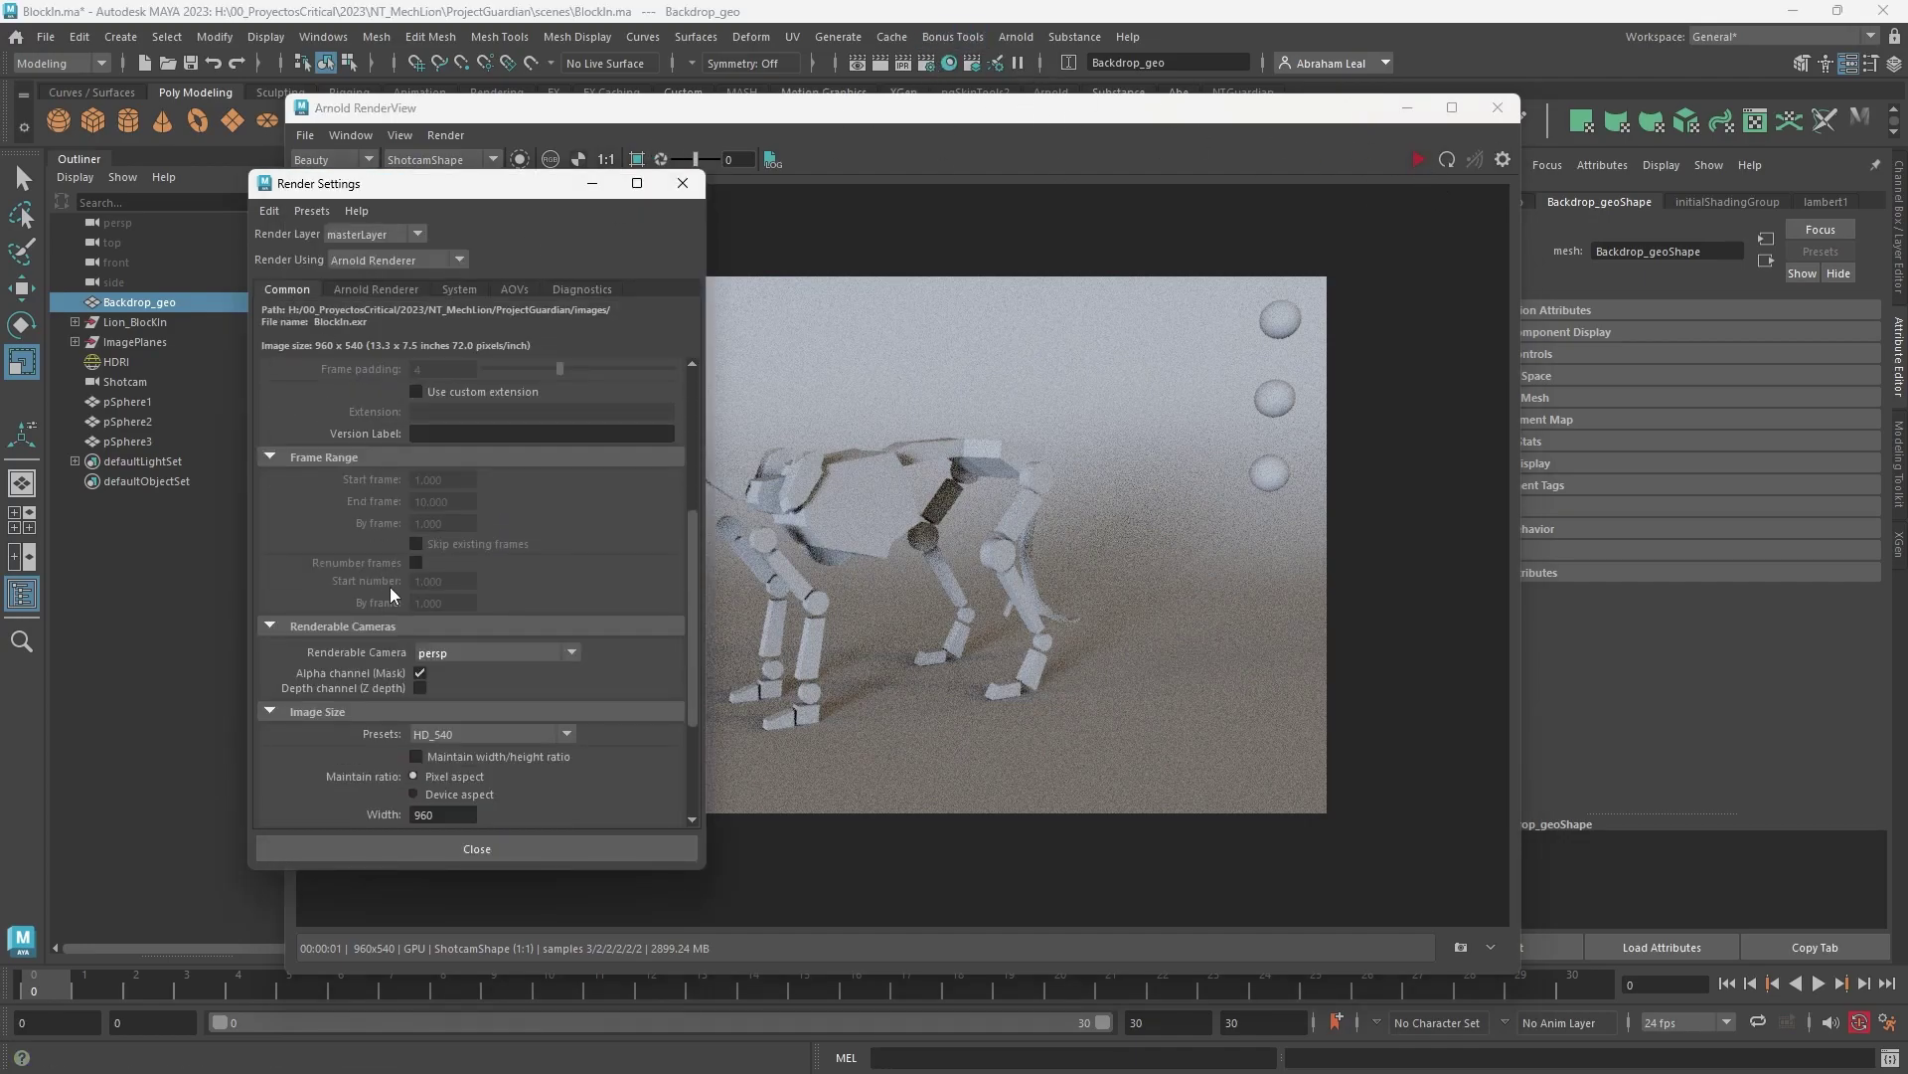
pyautogui.click(463, 551)
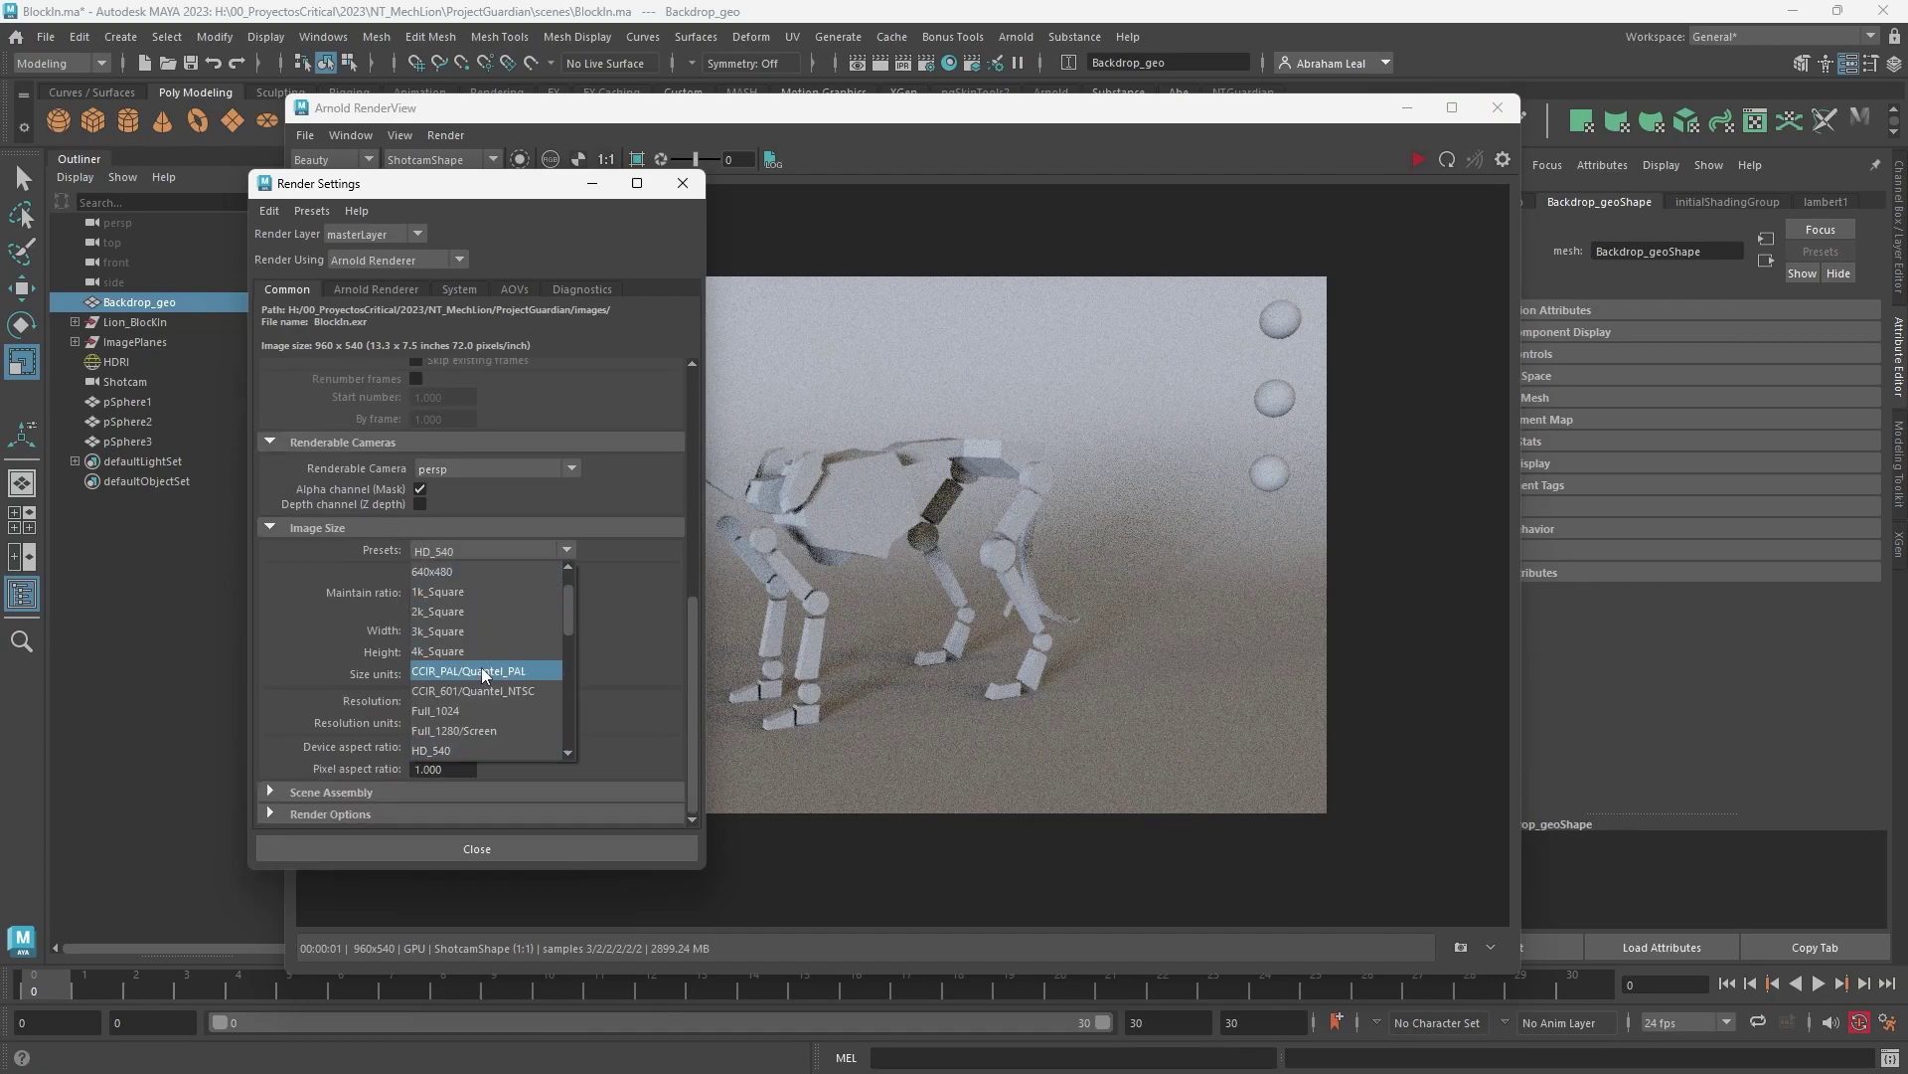
pyautogui.click(433, 670)
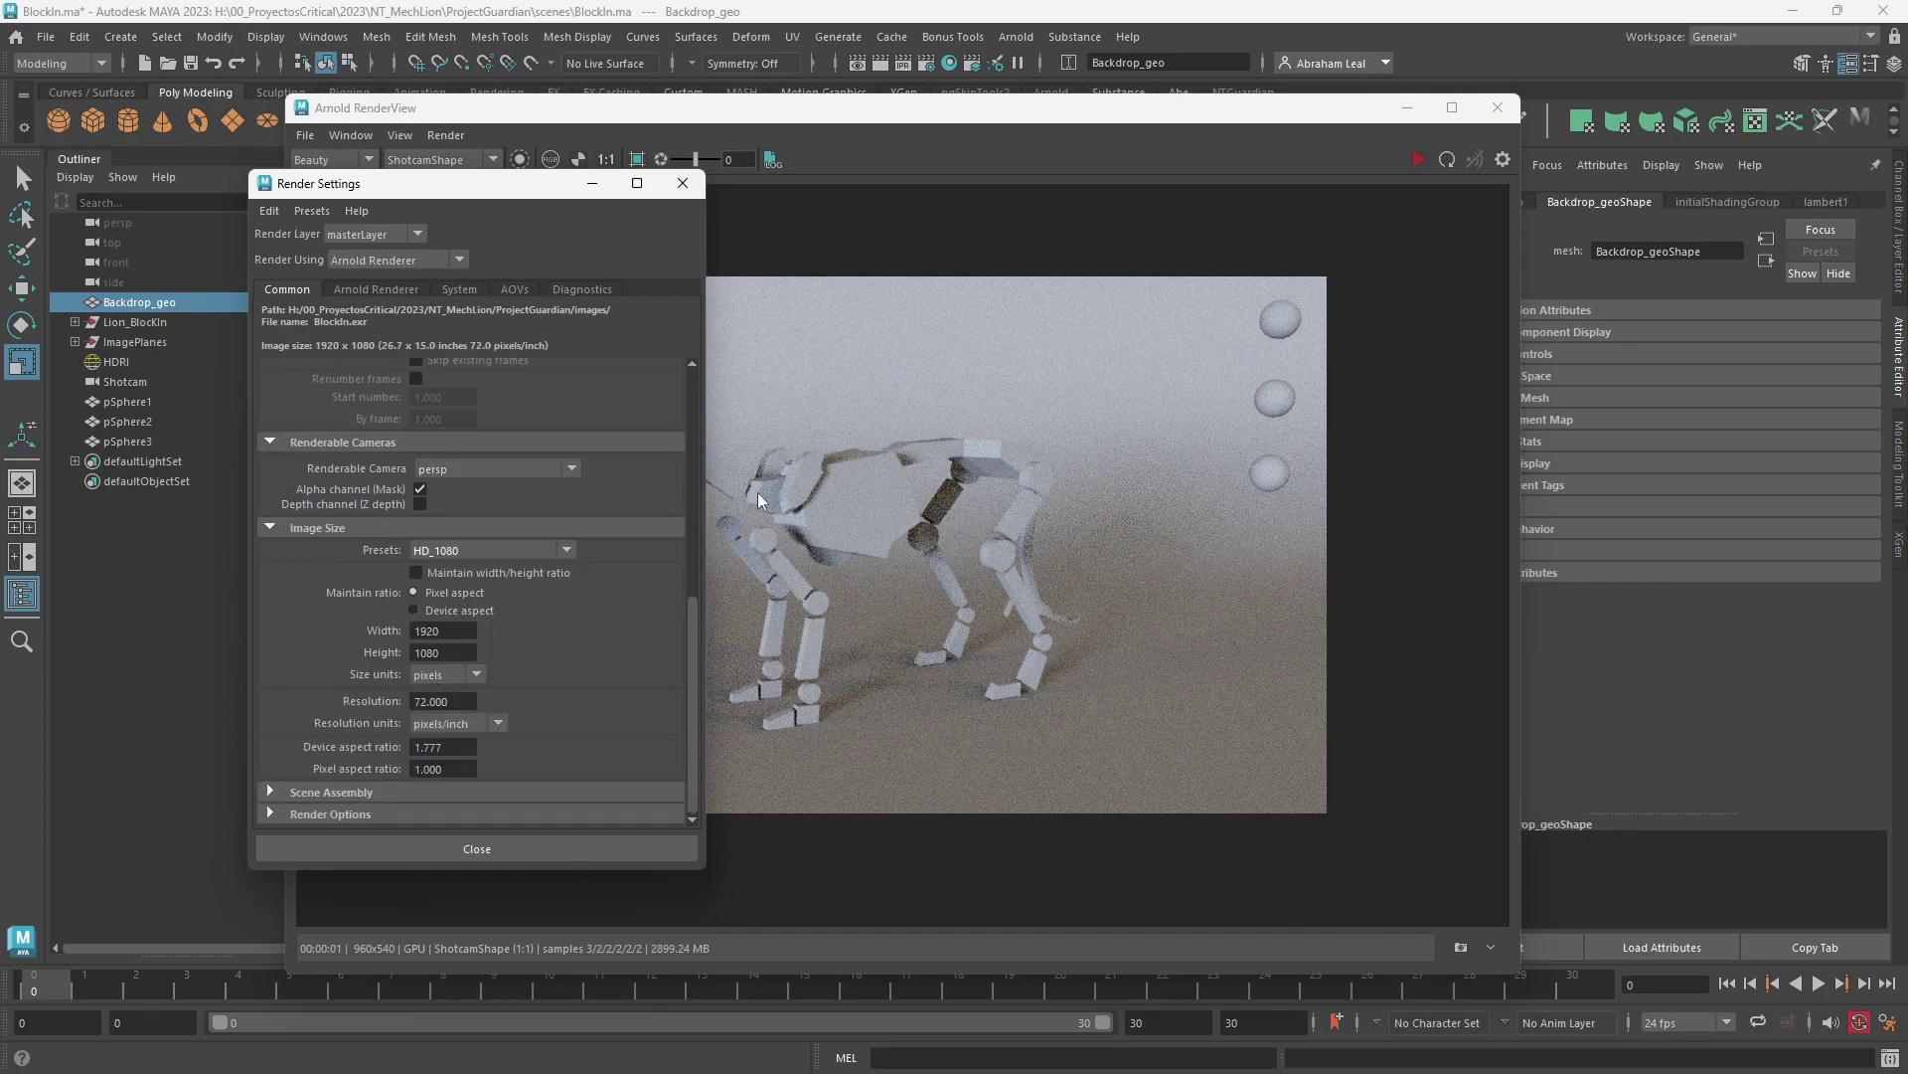
pyautogui.click(683, 189)
# Step: Render the ShotcamShape view, inspect the lion and the spheres at different zoom levels, and minimize the RenderView
pyautogui.click(1418, 159)
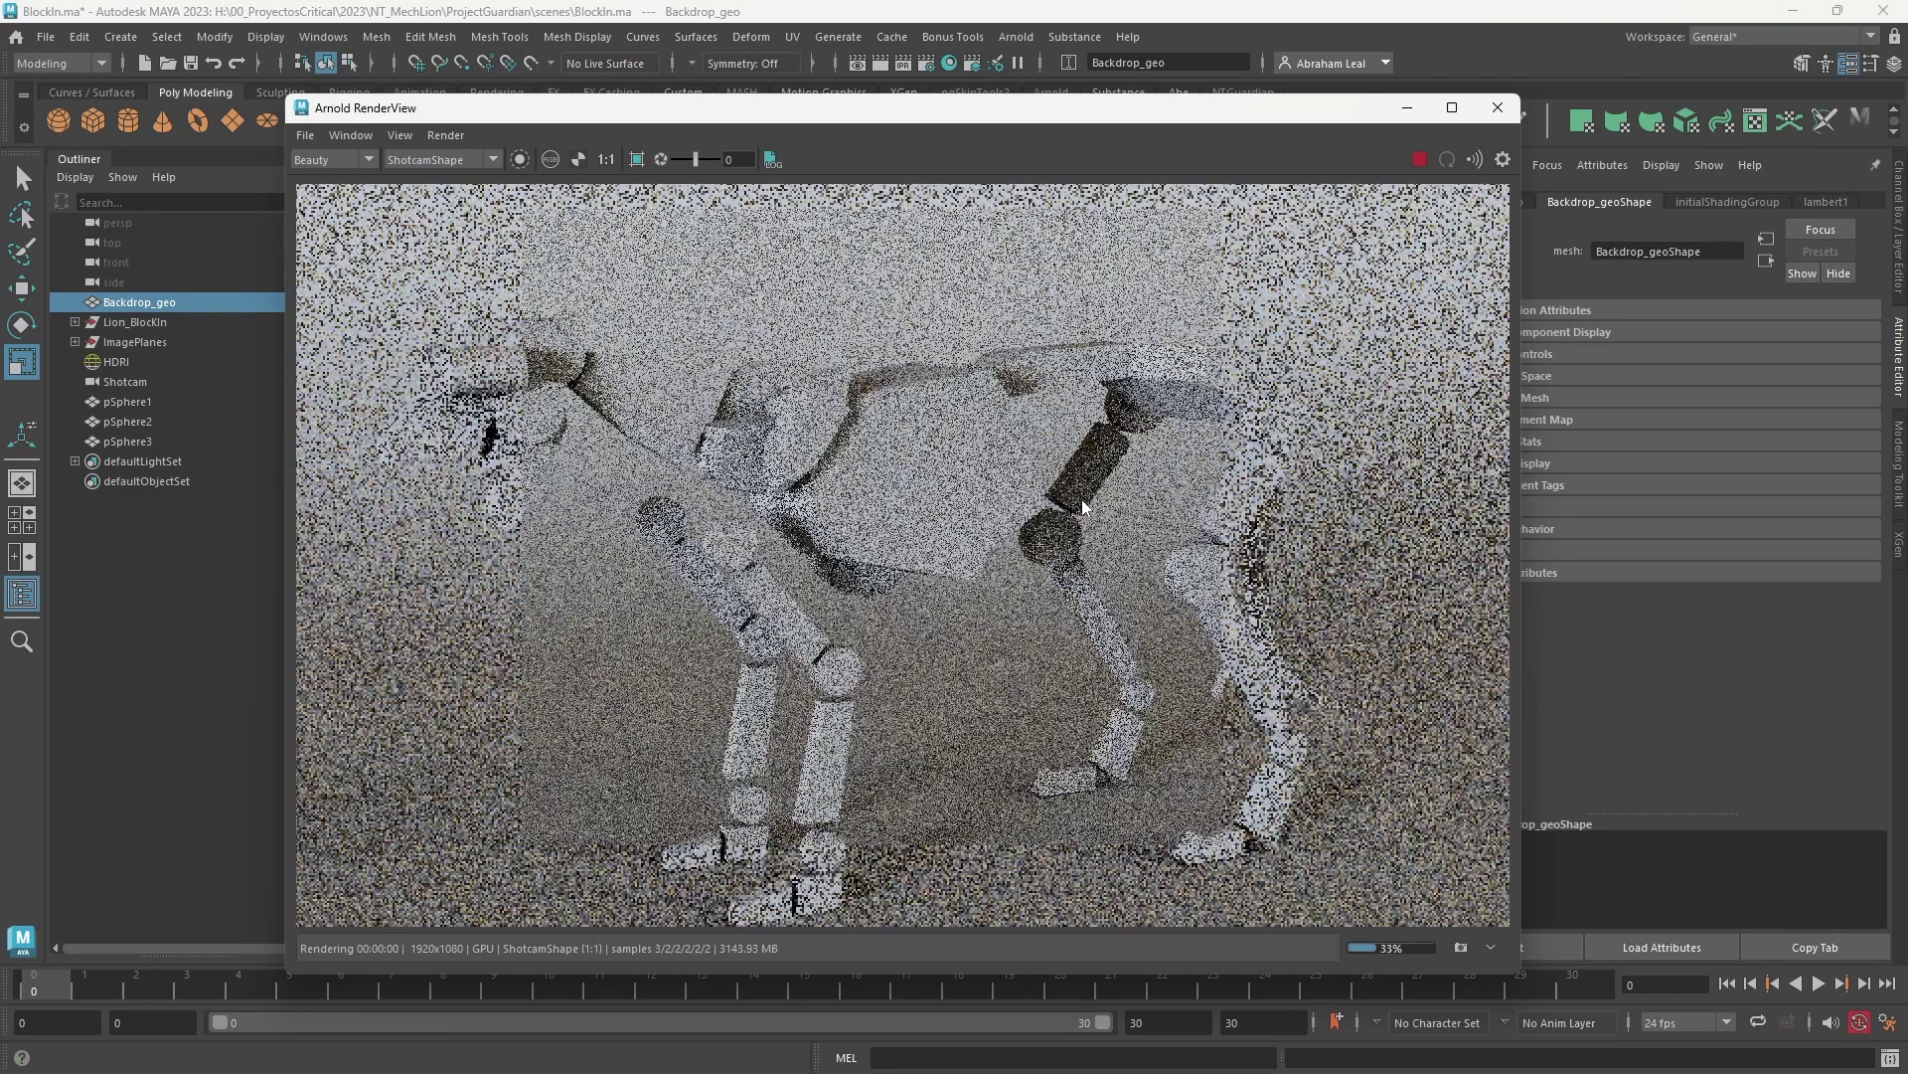
pyautogui.scroll(-2, 1053, 576)
pyautogui.scroll(5, 1064, 595)
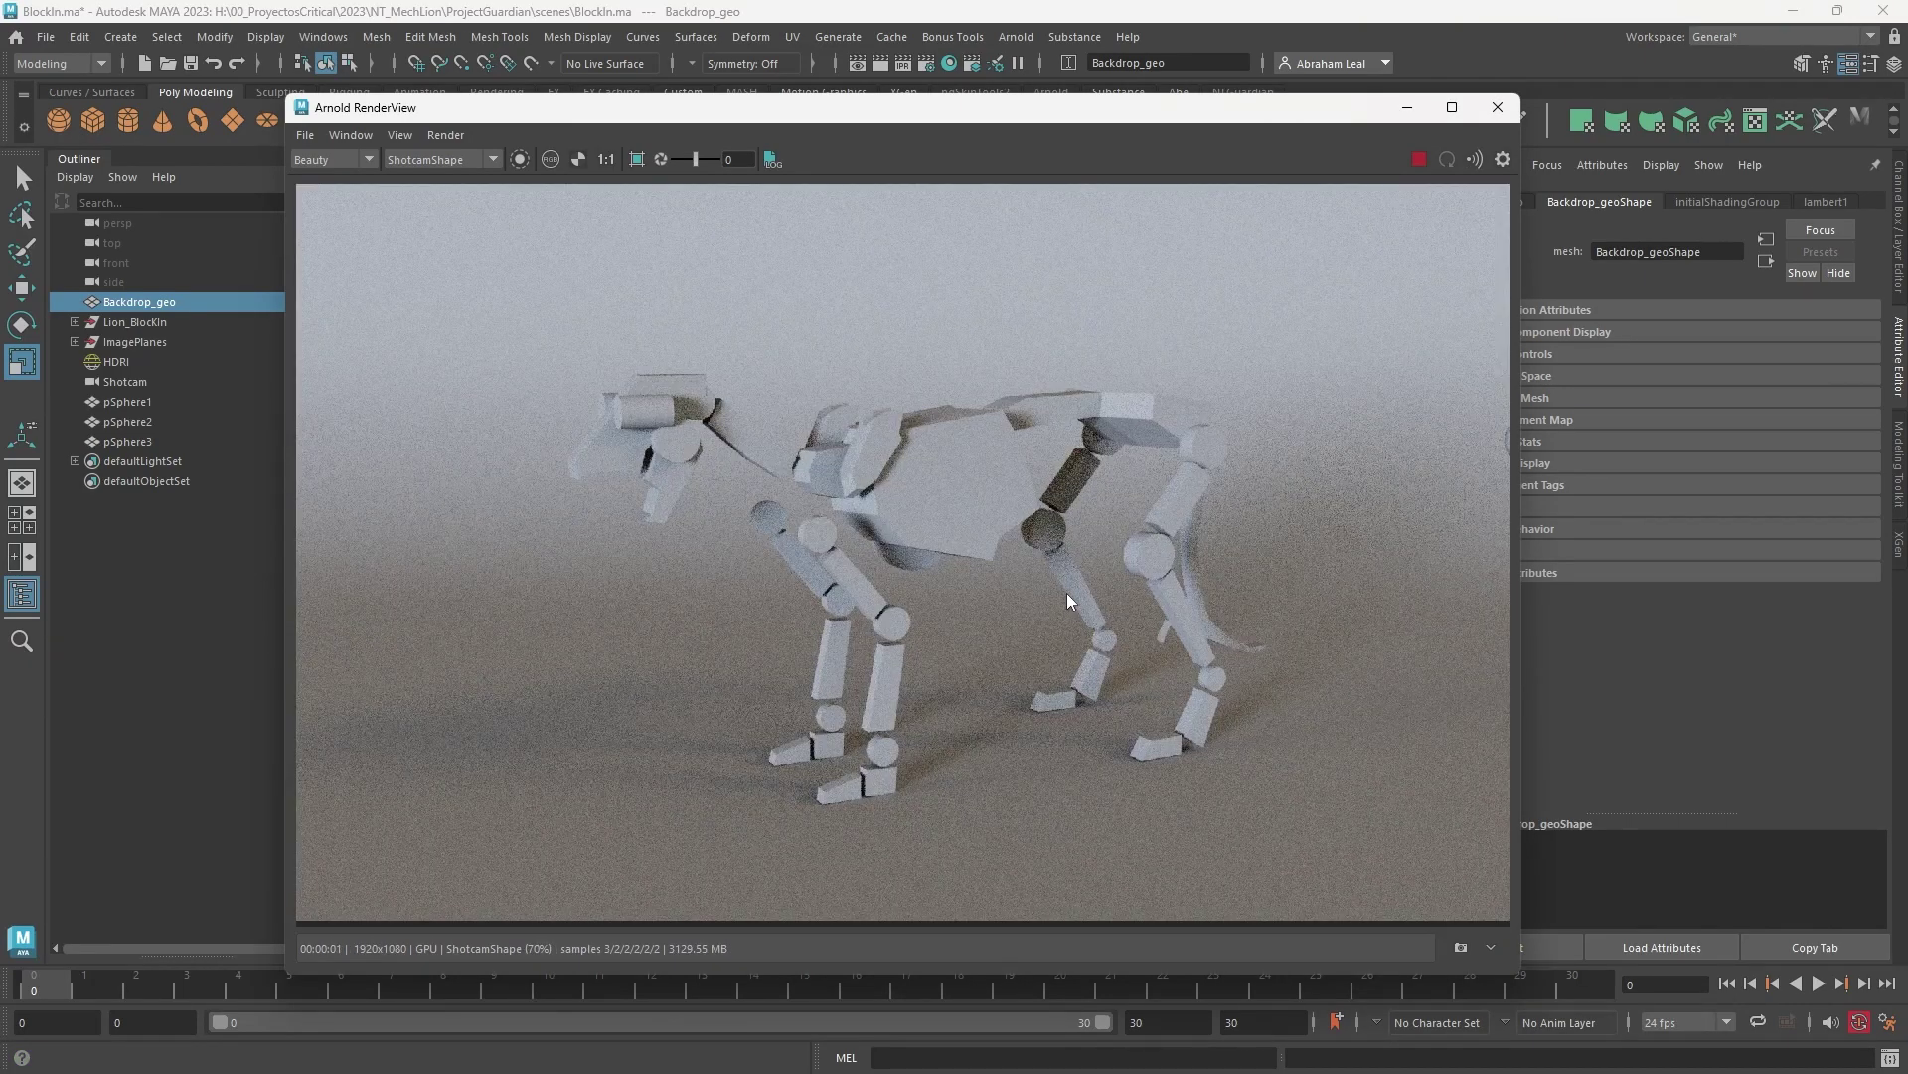
pyautogui.scroll(-4, 1065, 587)
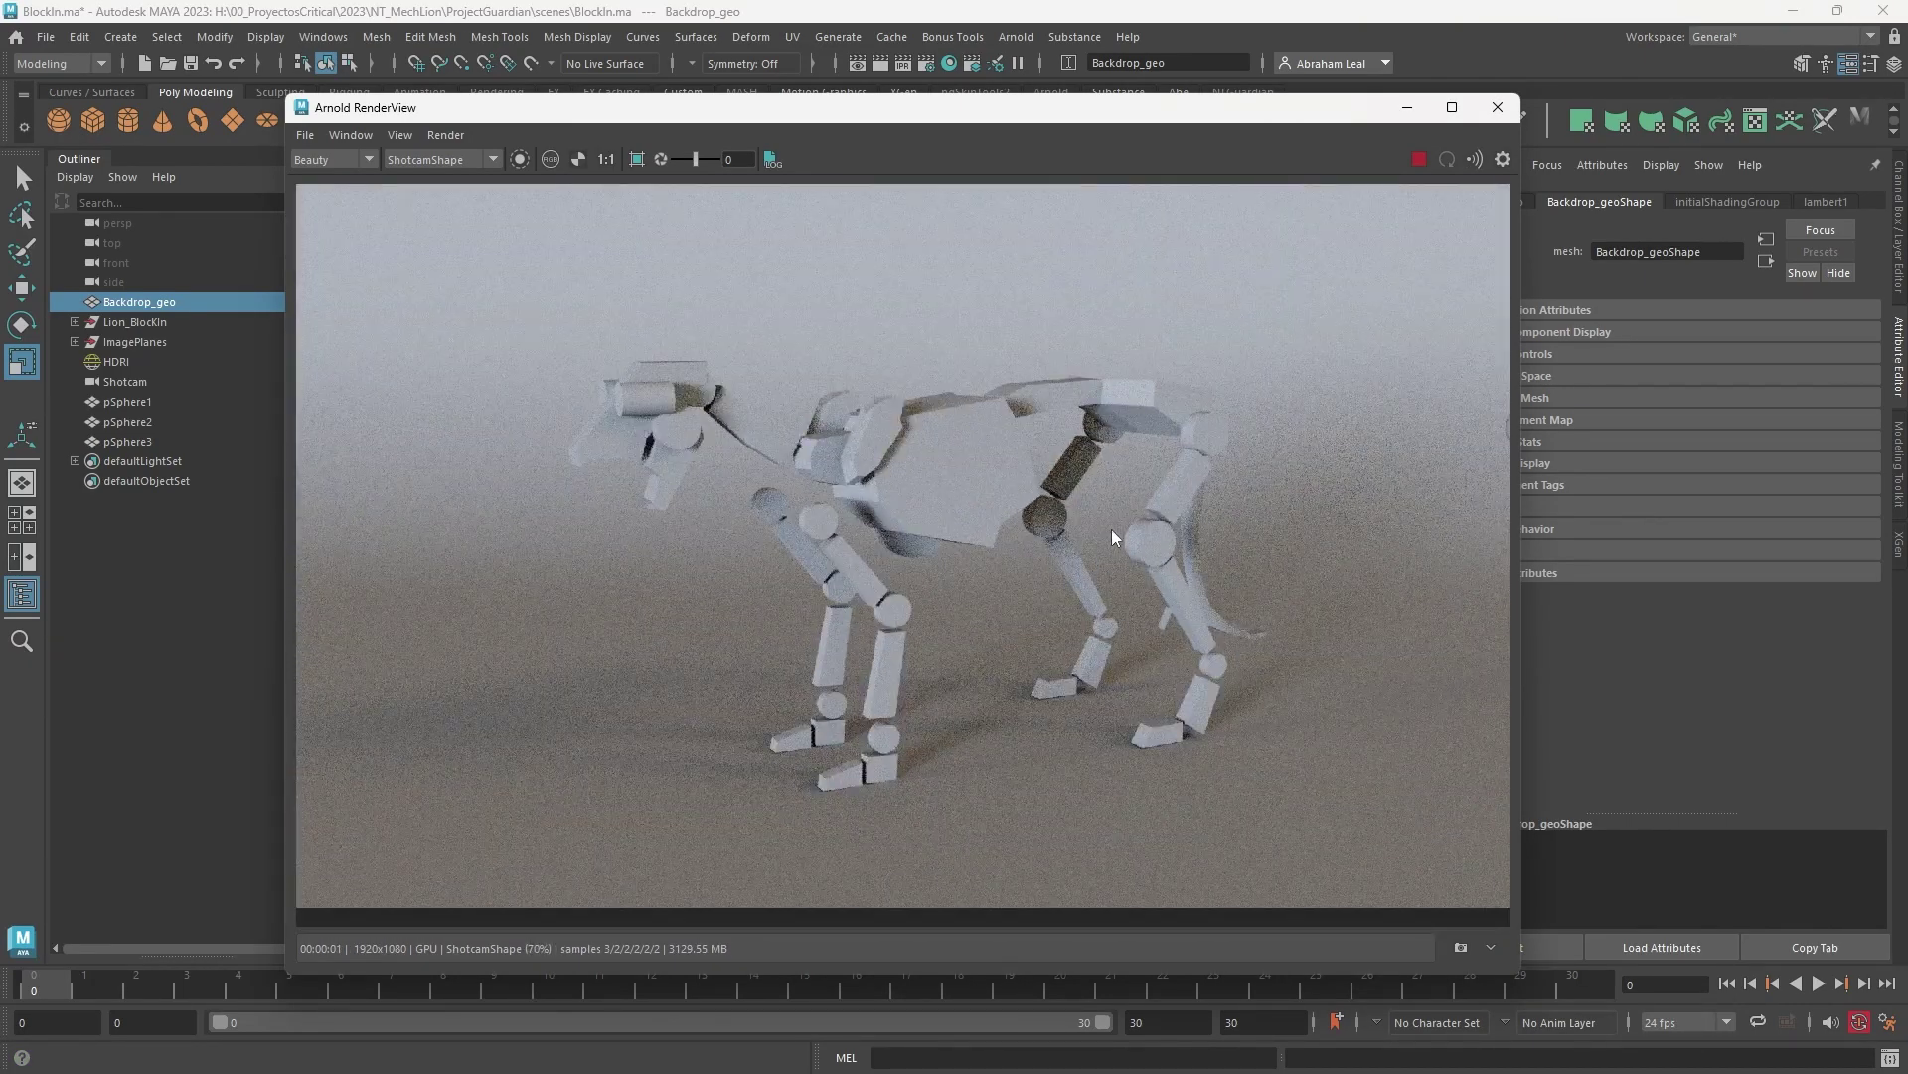
pyautogui.scroll(-1, 1066, 511)
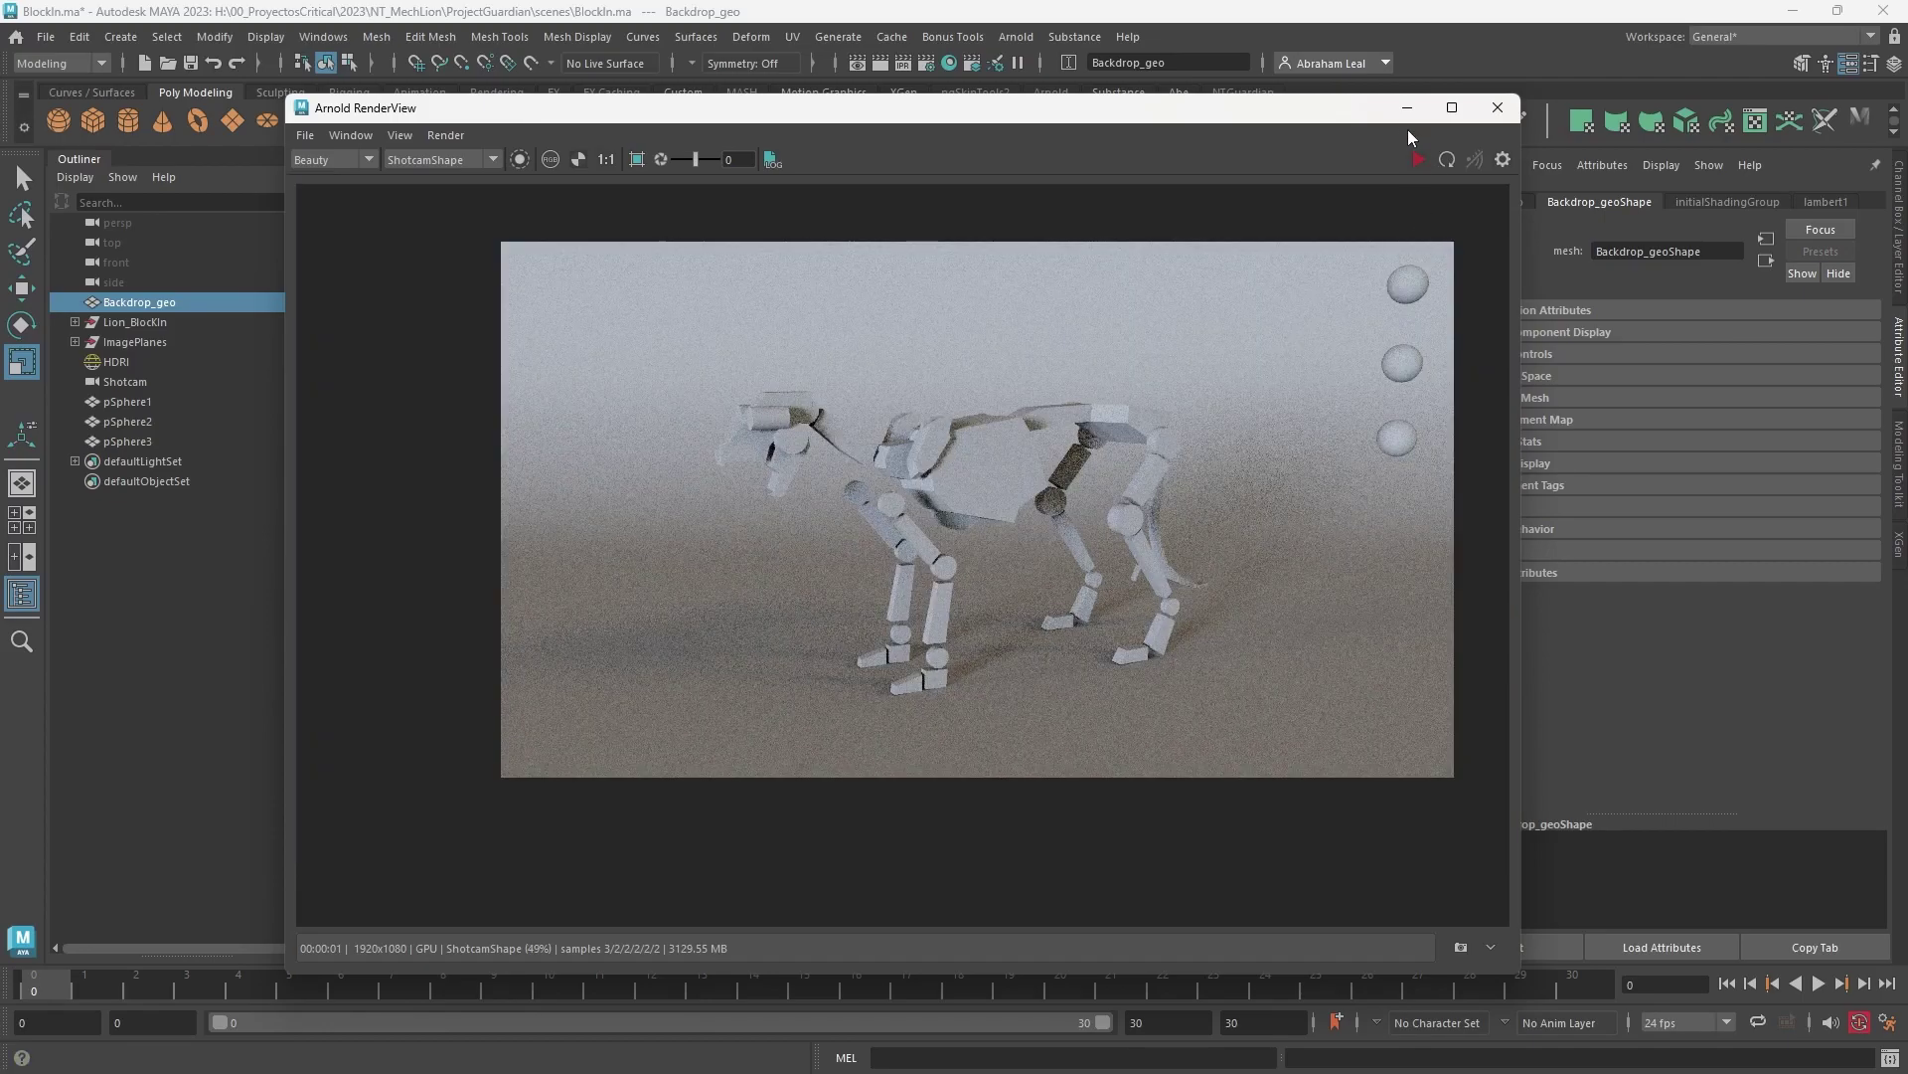
pyautogui.click(1406, 107)
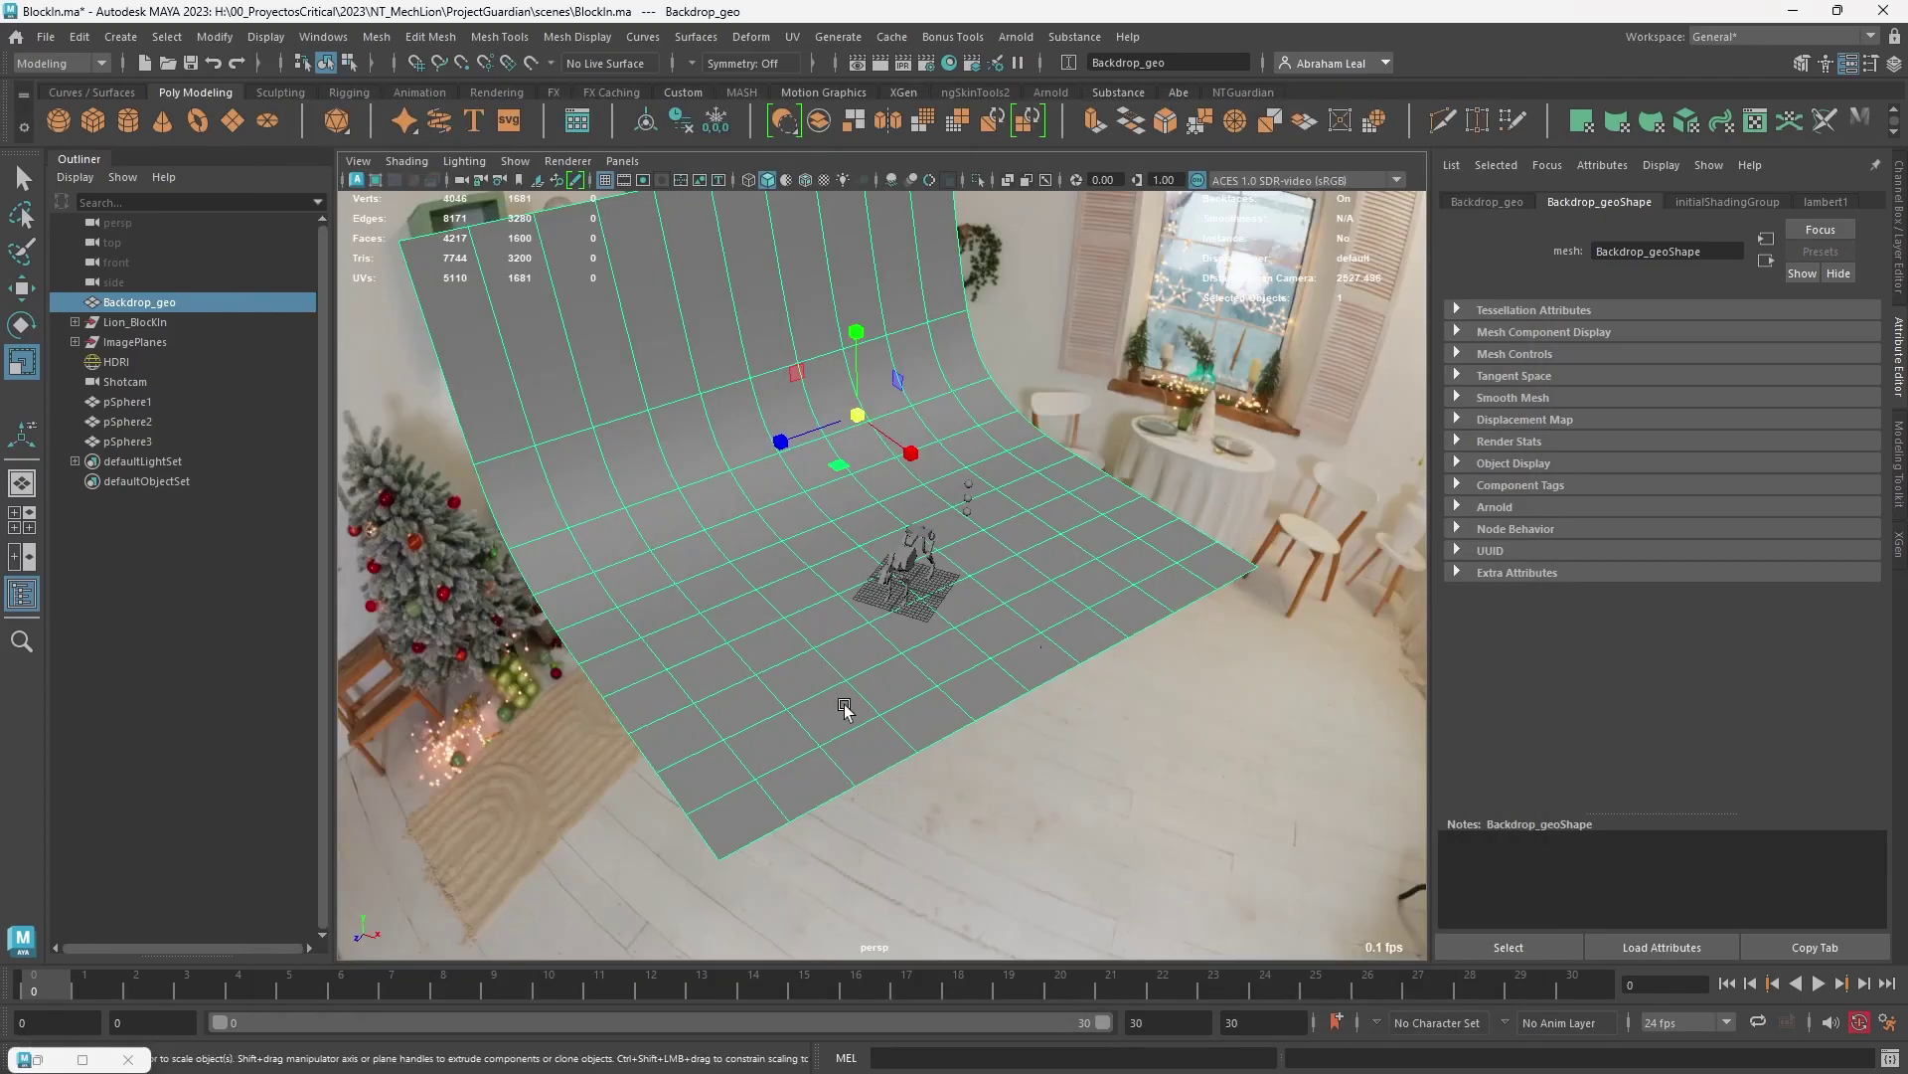
# Step: Switch the viewport to look through the Shotcam camera
pyautogui.click(125, 382)
pyautogui.click(622, 160)
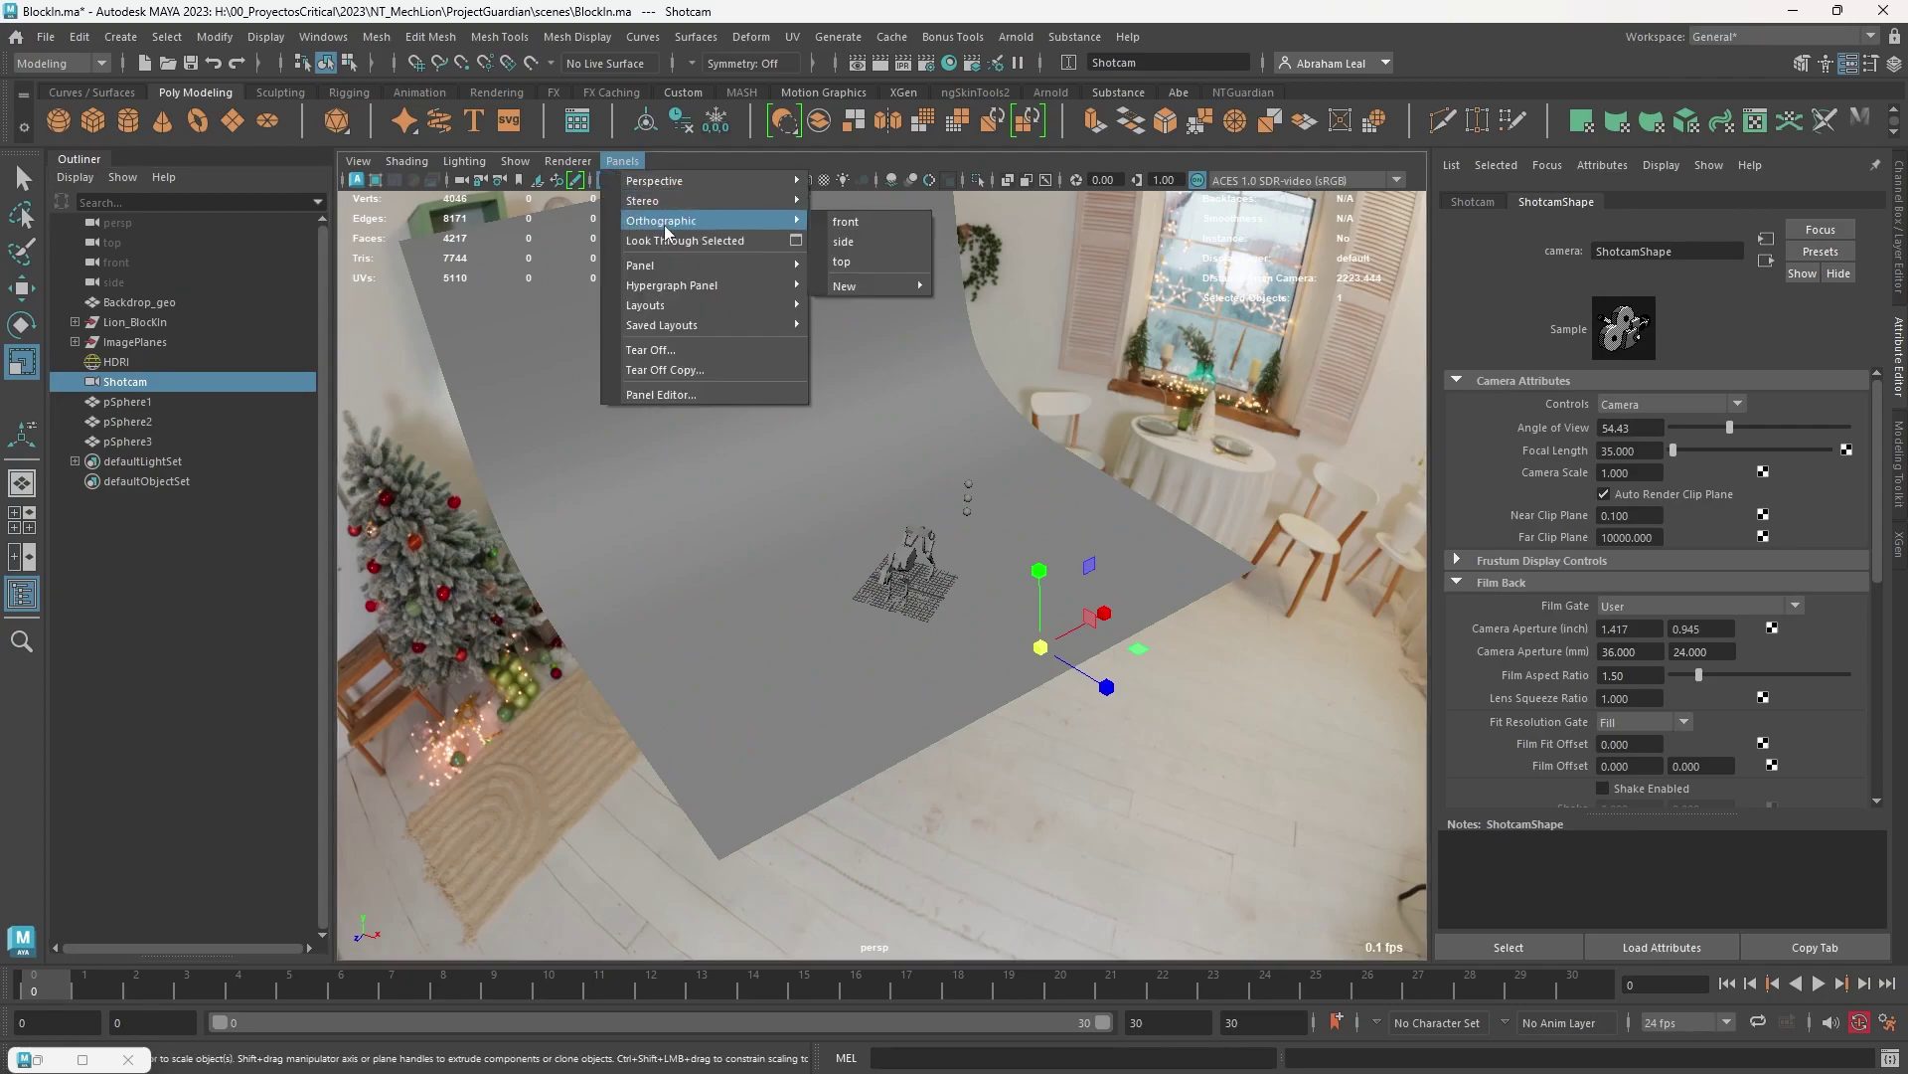
pyautogui.click(692, 261)
# Step: Select all three spheres, shift them inward from the frame's edge, and scale them up uniformly while keeping them in the upper corner
pyautogui.click(1285, 378)
pyautogui.keyDown('shift'); pyautogui.click(1271, 440); pyautogui.keyUp('shift')
pyautogui.keyDown('shift'); pyautogui.click(1273, 495); pyautogui.keyUp('shift')
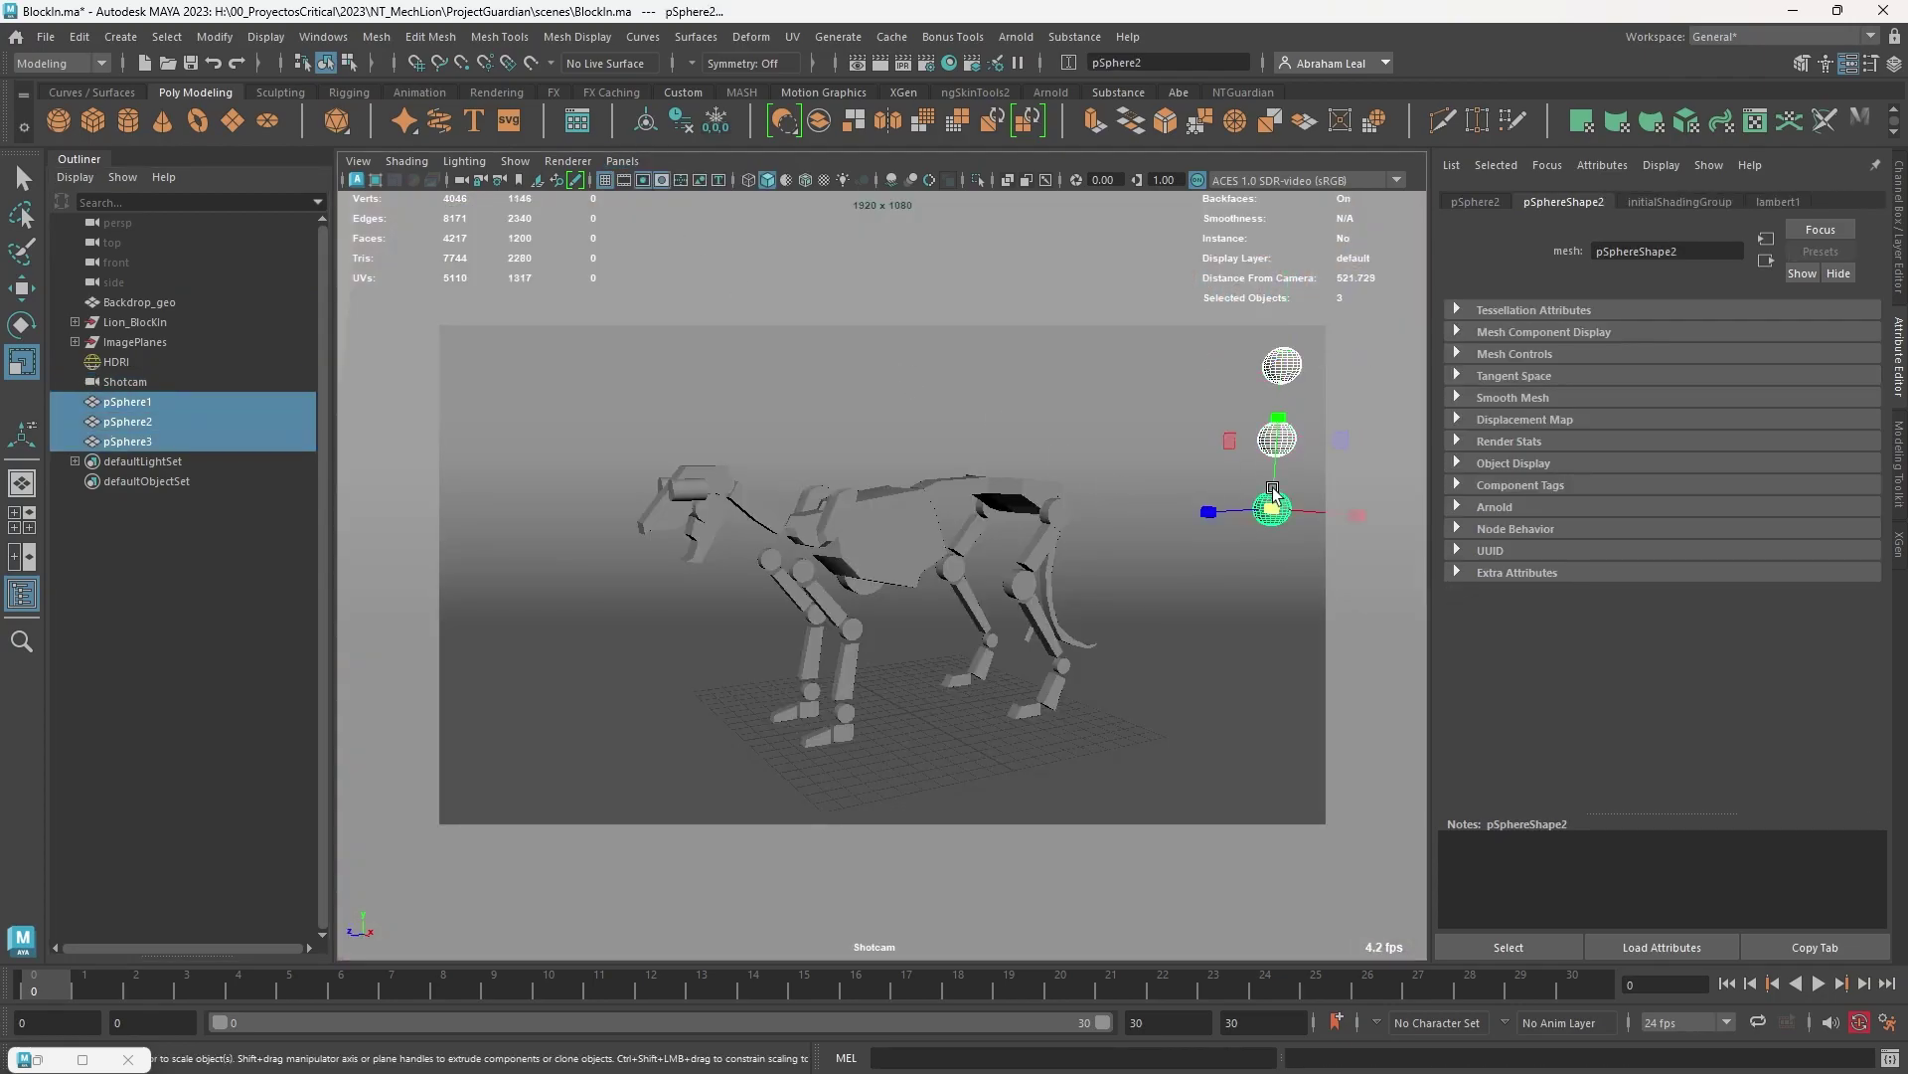
pyautogui.press('w')
pyautogui.moveTo(1236, 514); pyautogui.dragTo(1204, 515)
pyautogui.moveTo(1243, 444); pyautogui.dragTo(1243, 481)
pyautogui.press('r')
pyautogui.moveTo(1238, 546); pyautogui.dragTo(1255, 545)
pyautogui.press('w')
pyautogui.moveTo(1248, 455); pyautogui.dragTo(1247, 425)
# Step: Render the shot camera to check the enlarged spheres, stop the render, and return to the viewport
pyautogui.click(82, 1058)
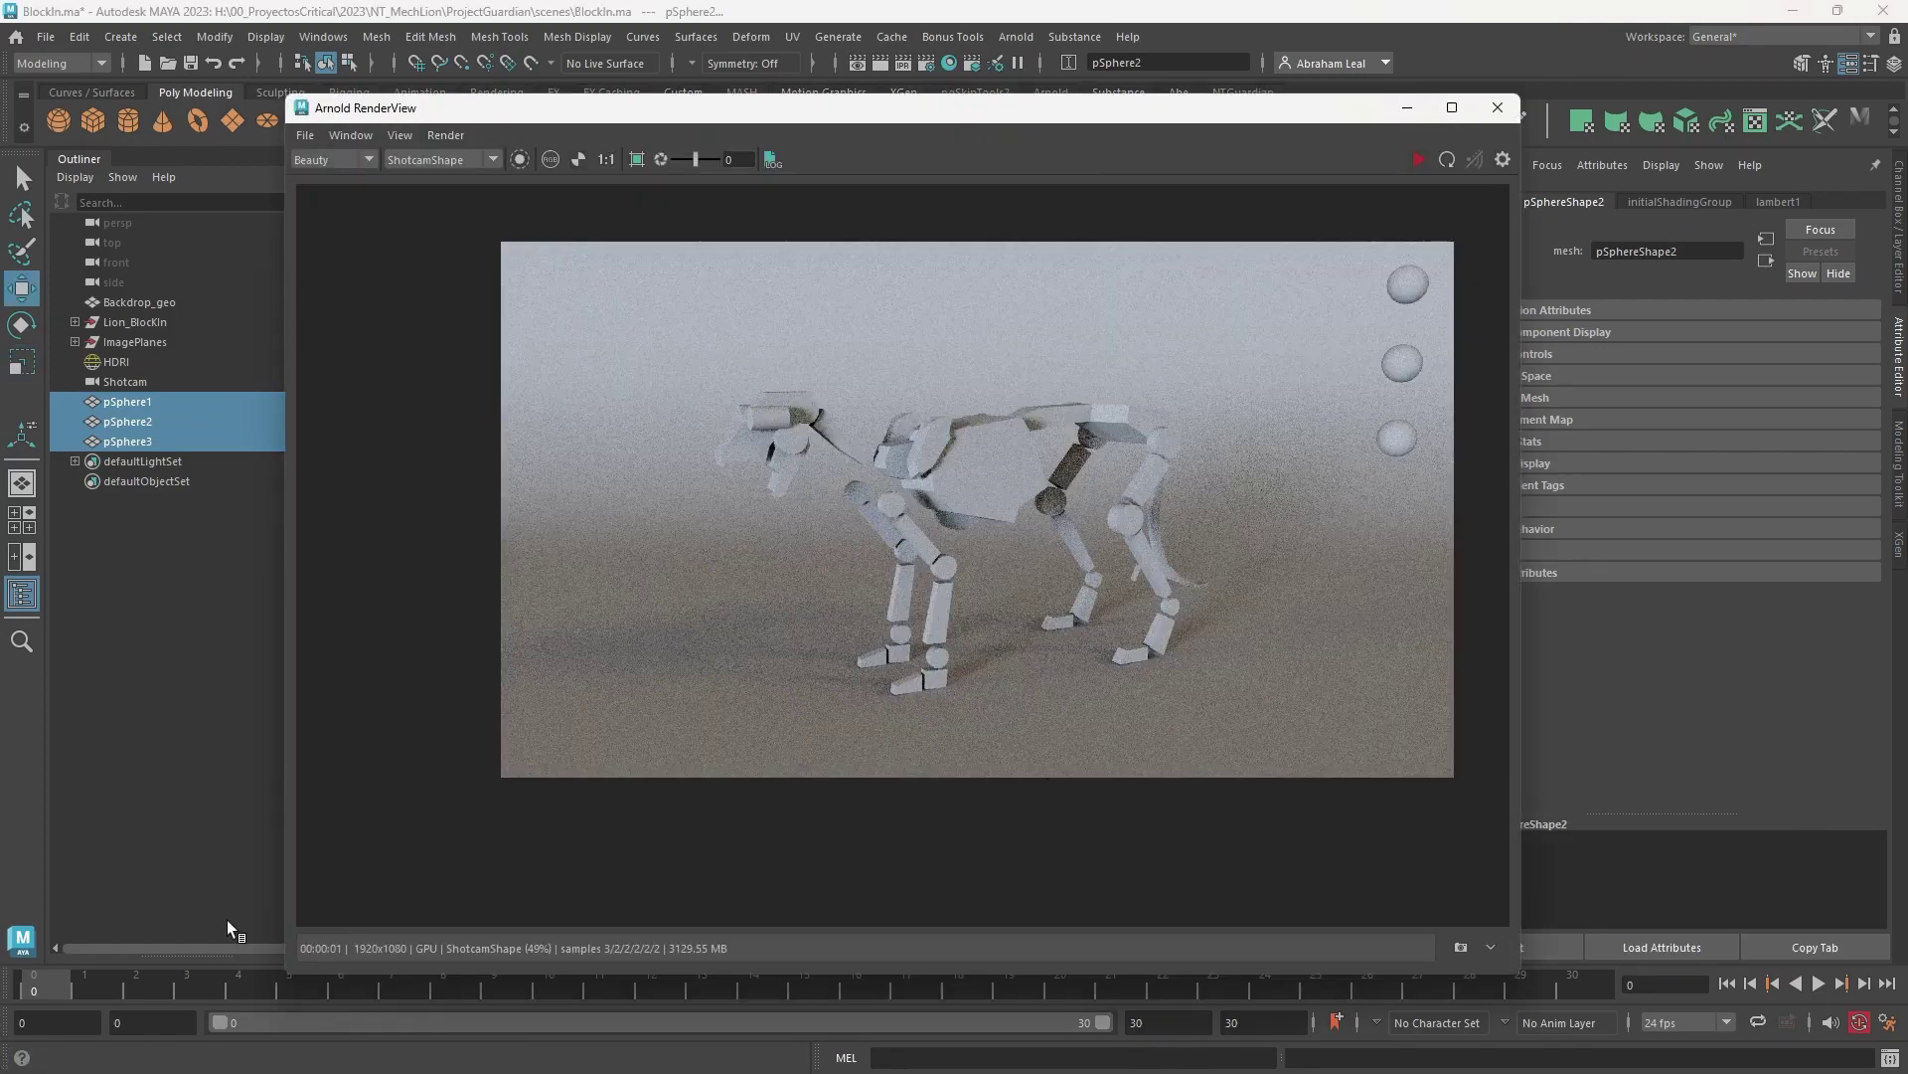
pyautogui.click(1418, 160)
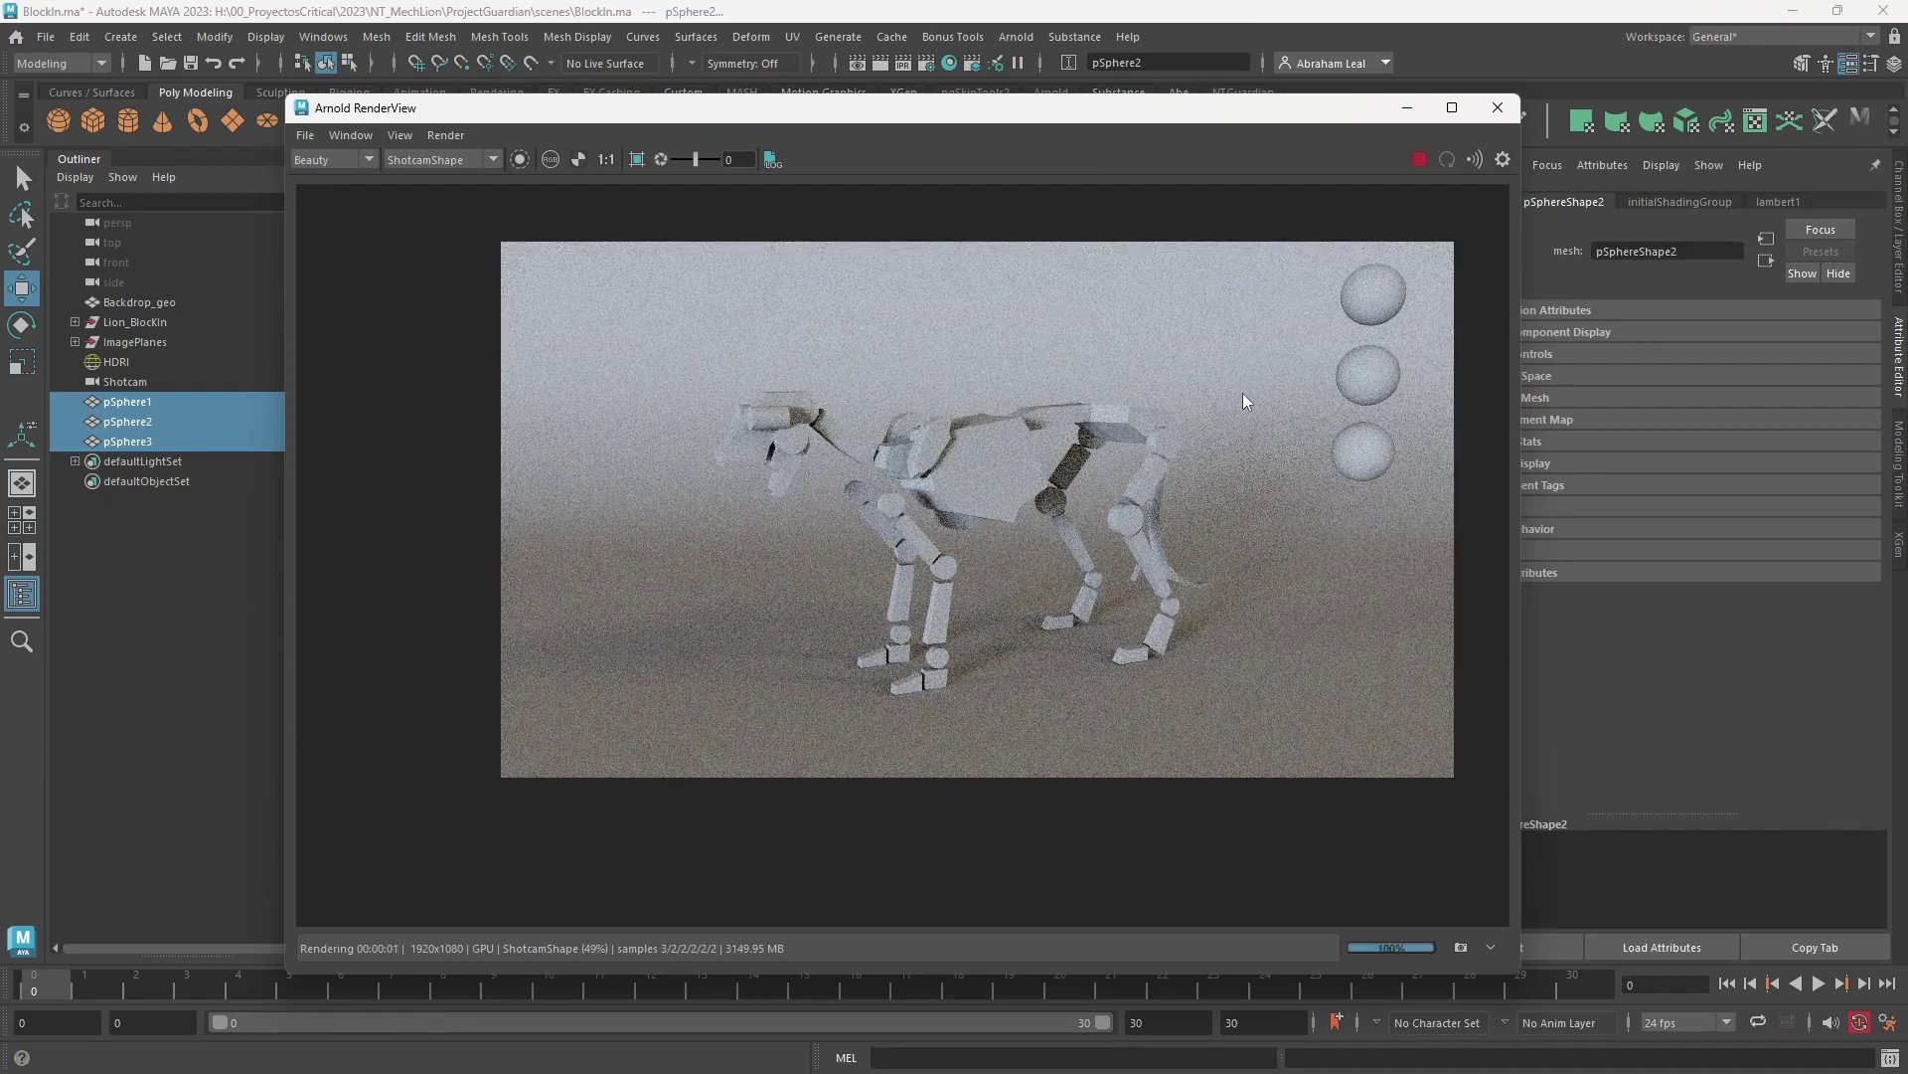
pyautogui.click(1418, 160)
pyautogui.click(1407, 109)
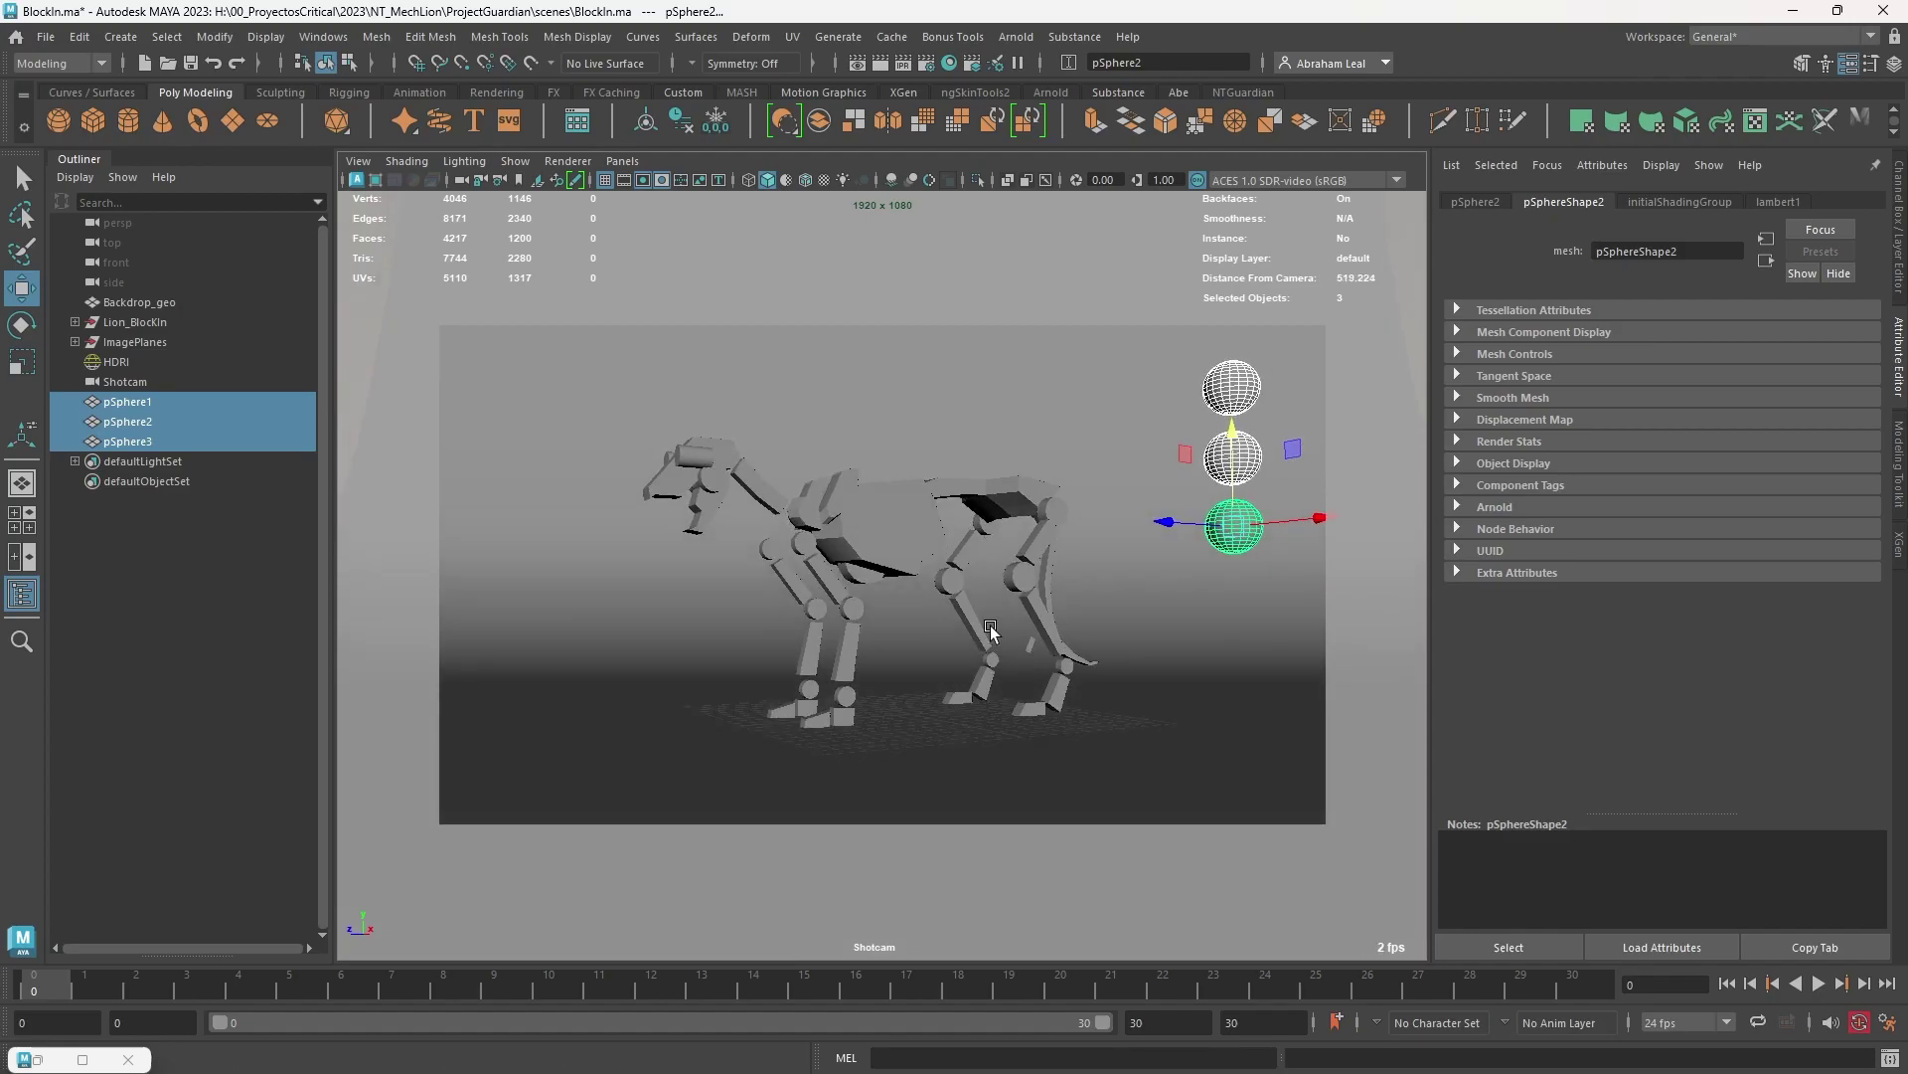
# Step: Lower the shot camera's angle, place the lion lower in the frame, and render each framing to compare
pyautogui.click(55, 1062)
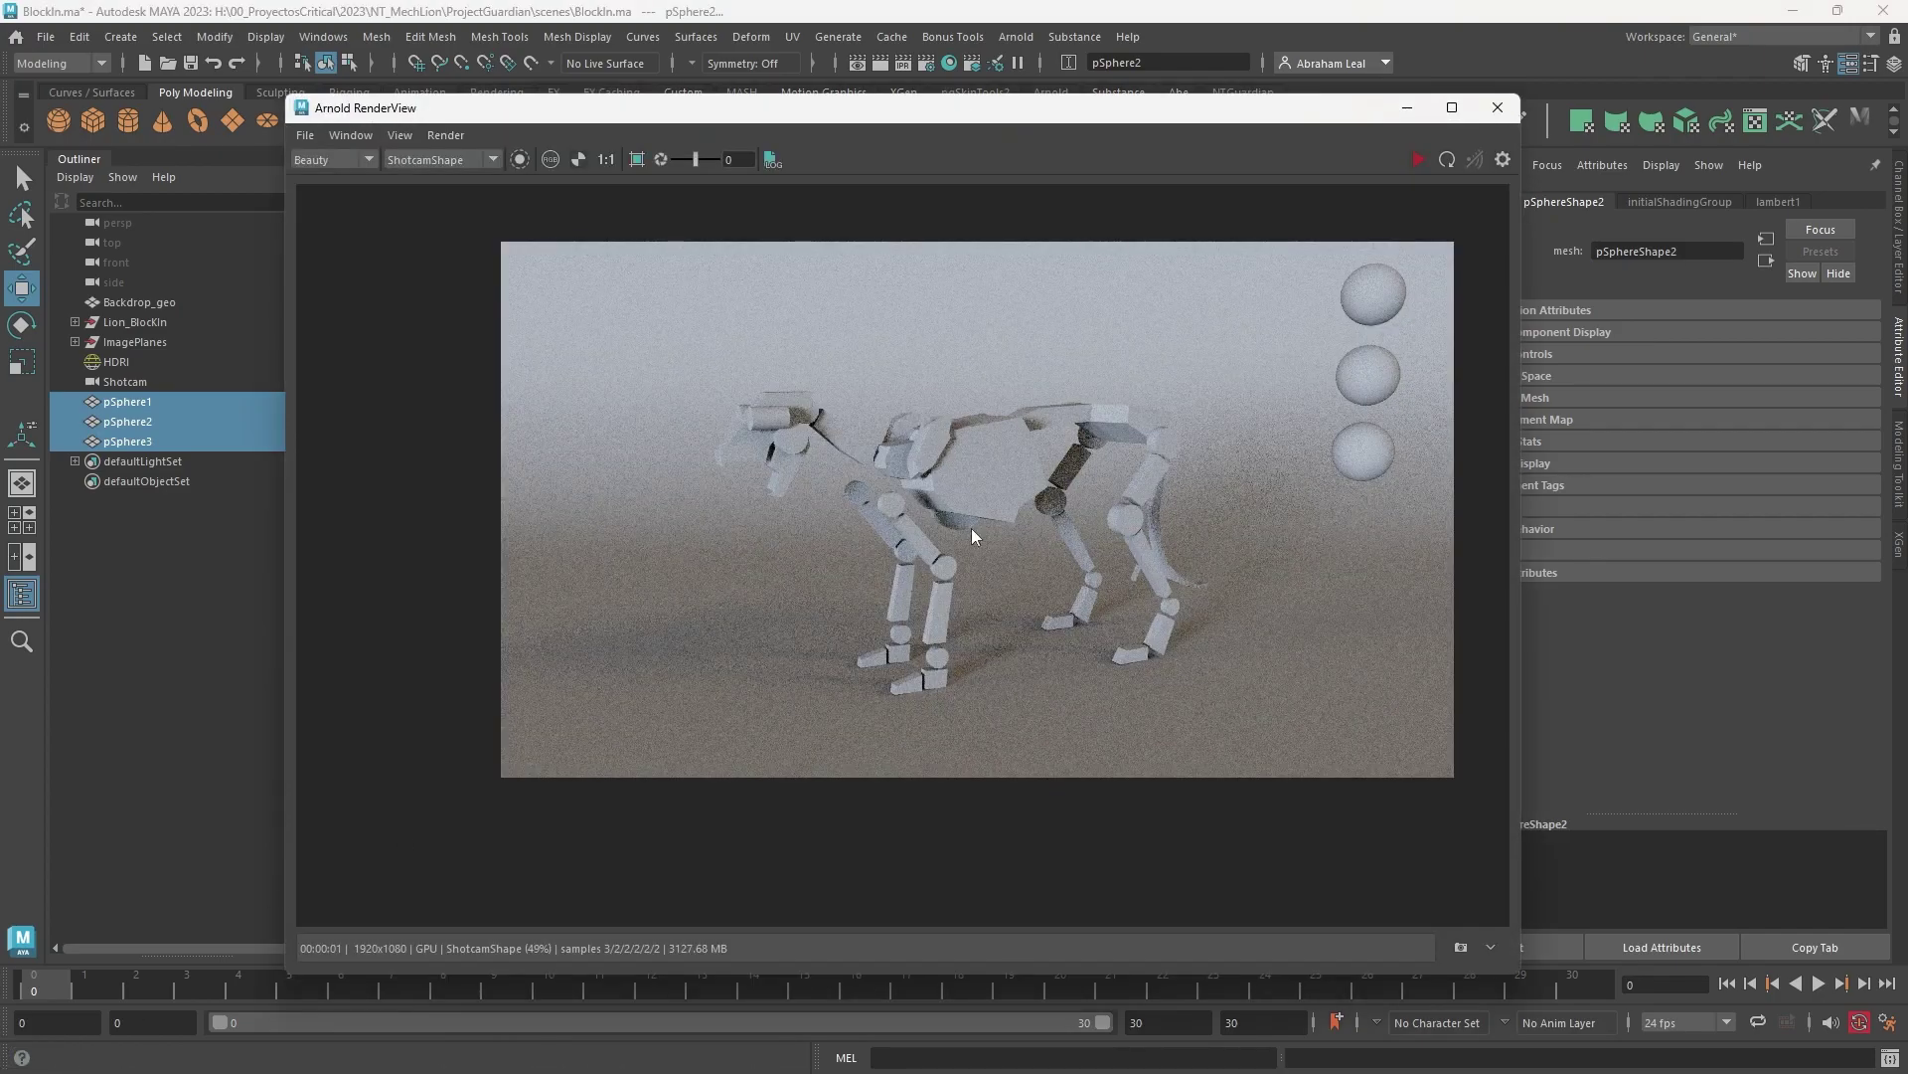
pyautogui.click(1420, 162)
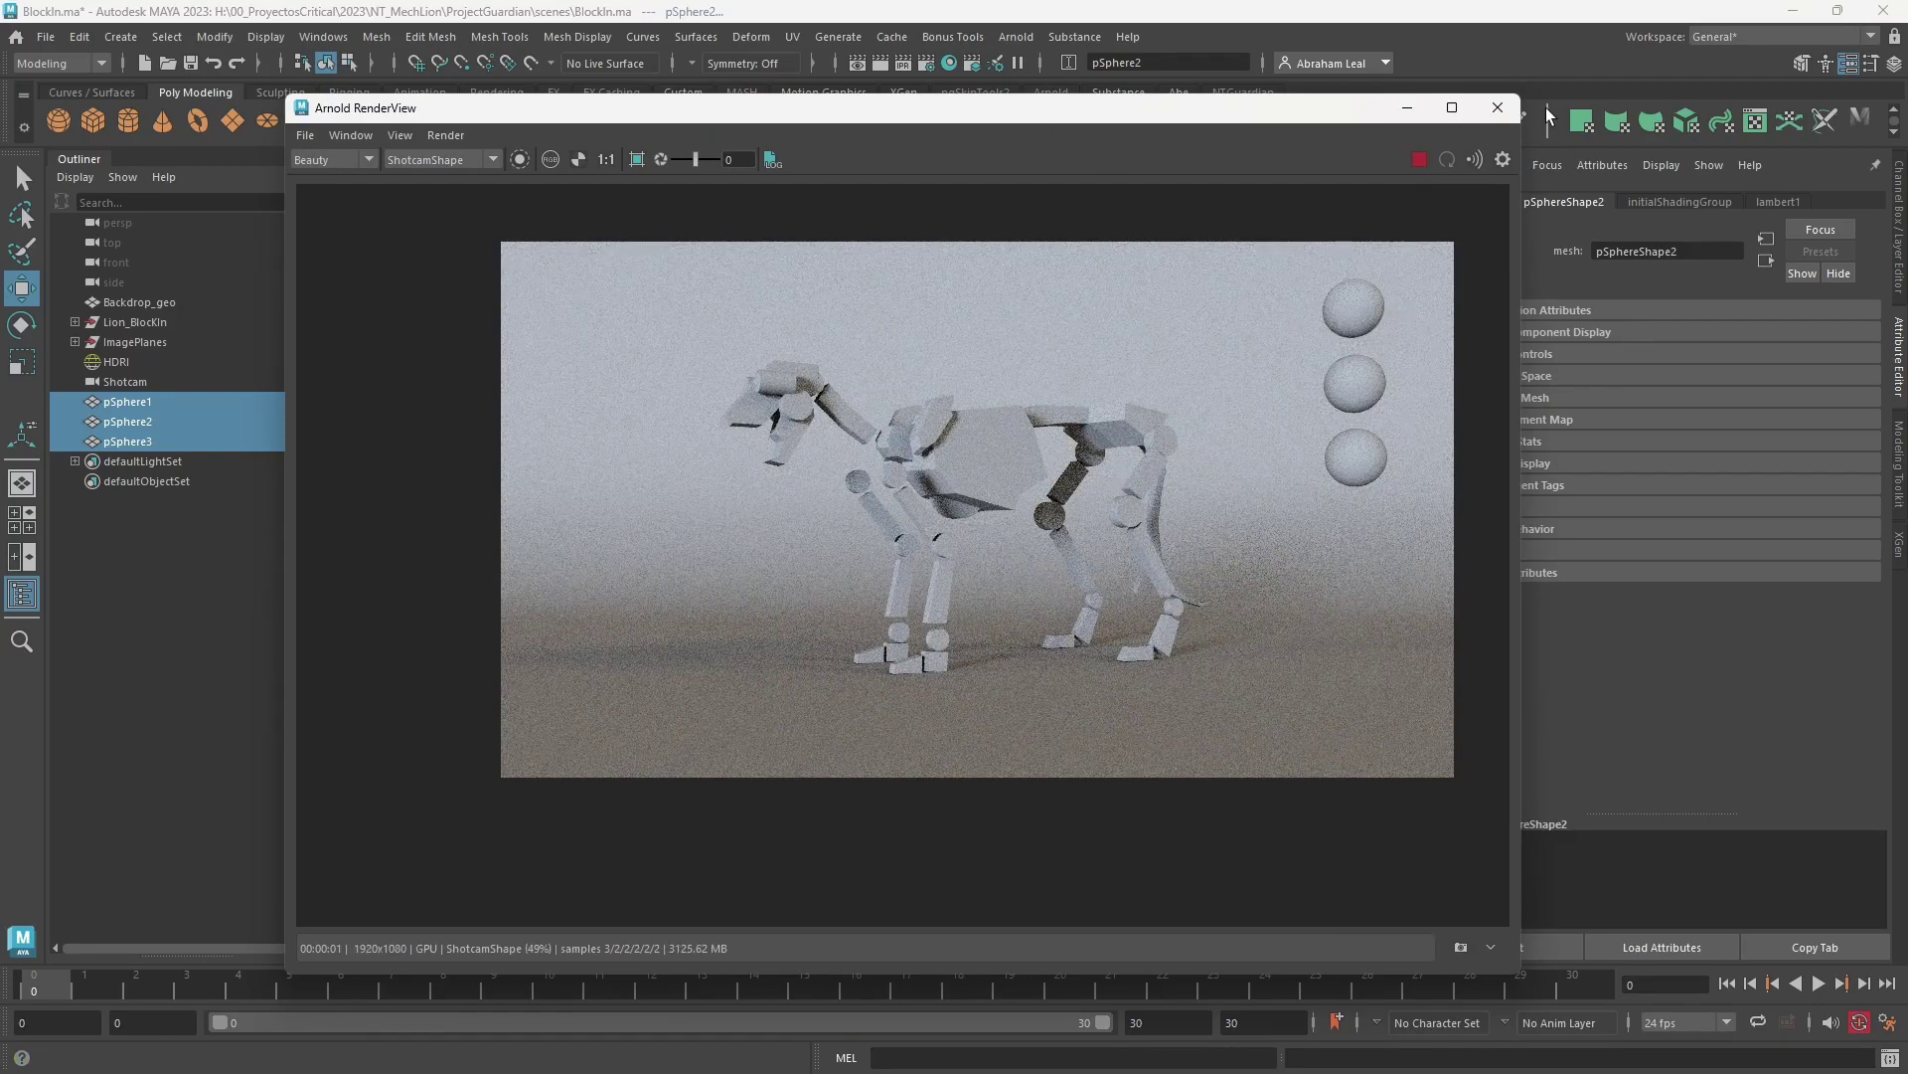
pyautogui.click(1407, 107)
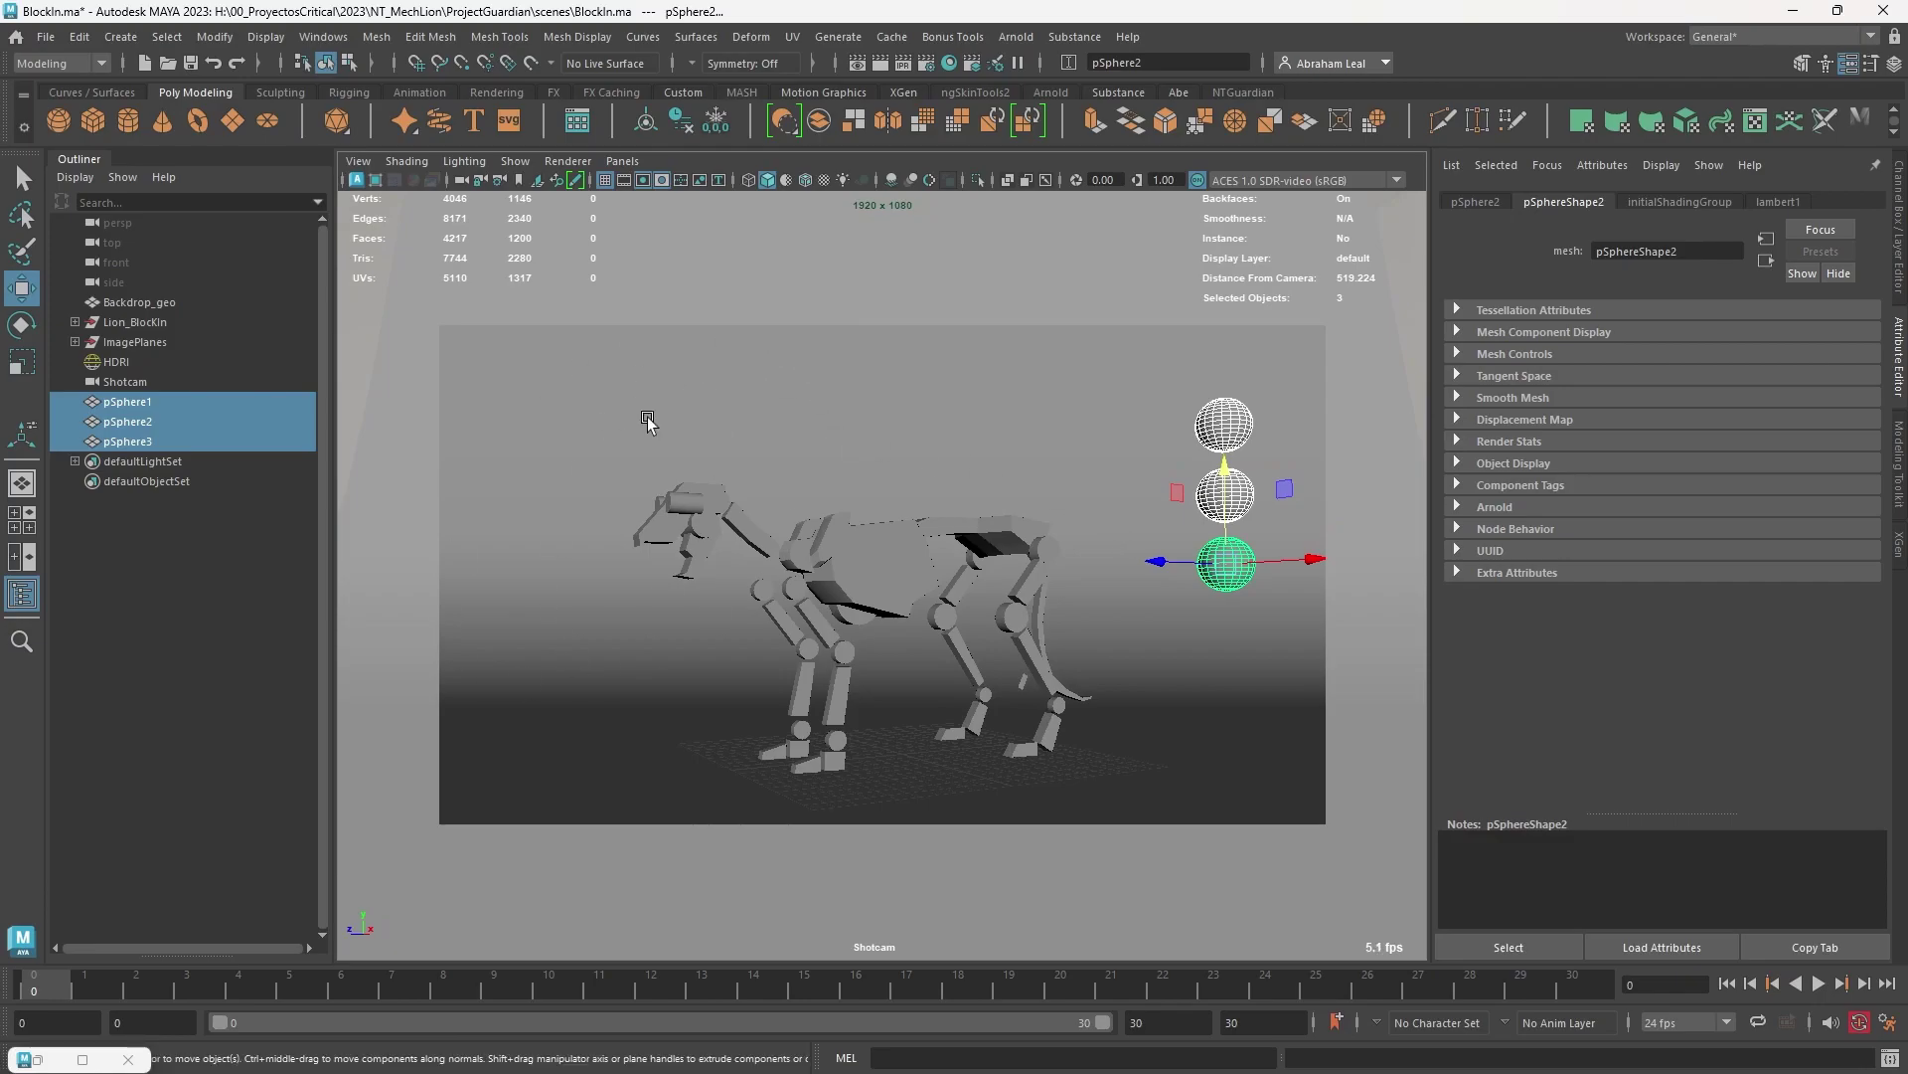
pyautogui.click(82, 1058)
pyautogui.click(1445, 160)
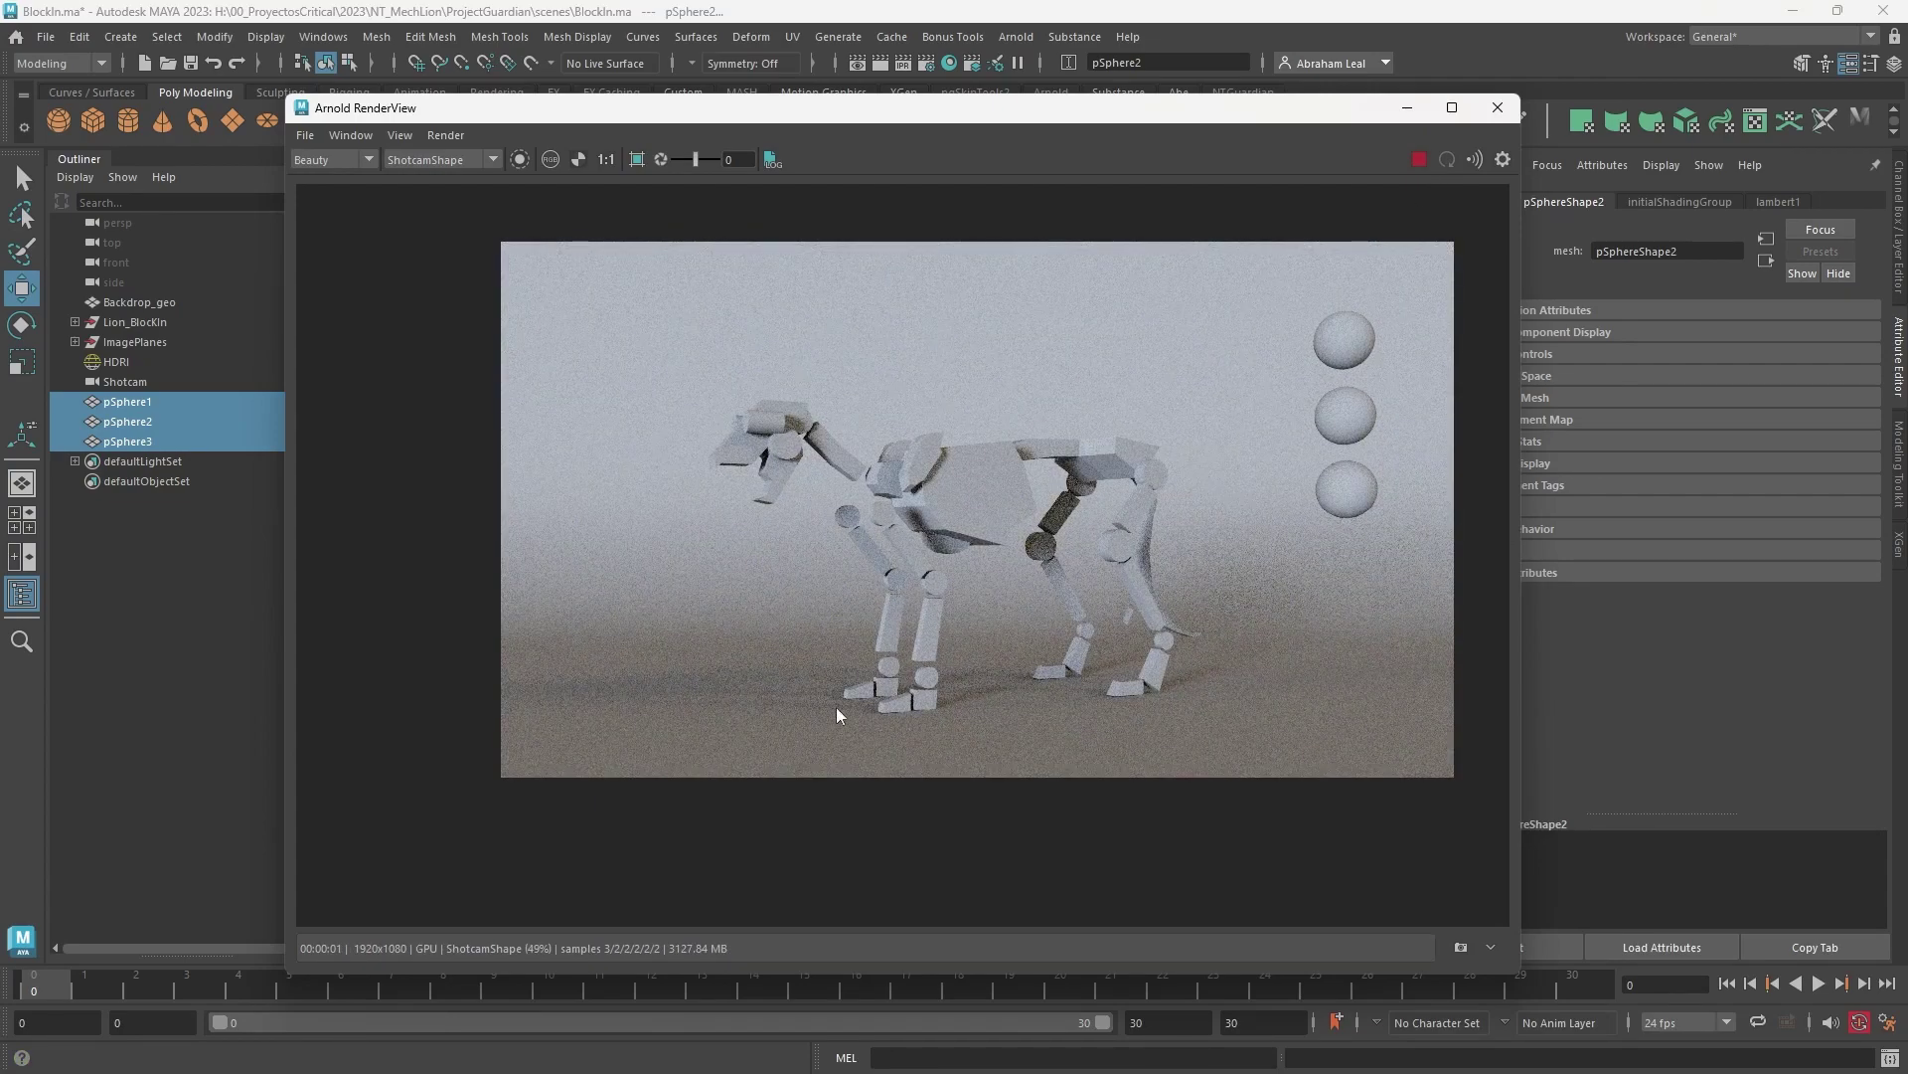
# Step: Orbit the shot camera slightly and move the three spheres closer to the frame's side edge
pyautogui.click(1407, 107)
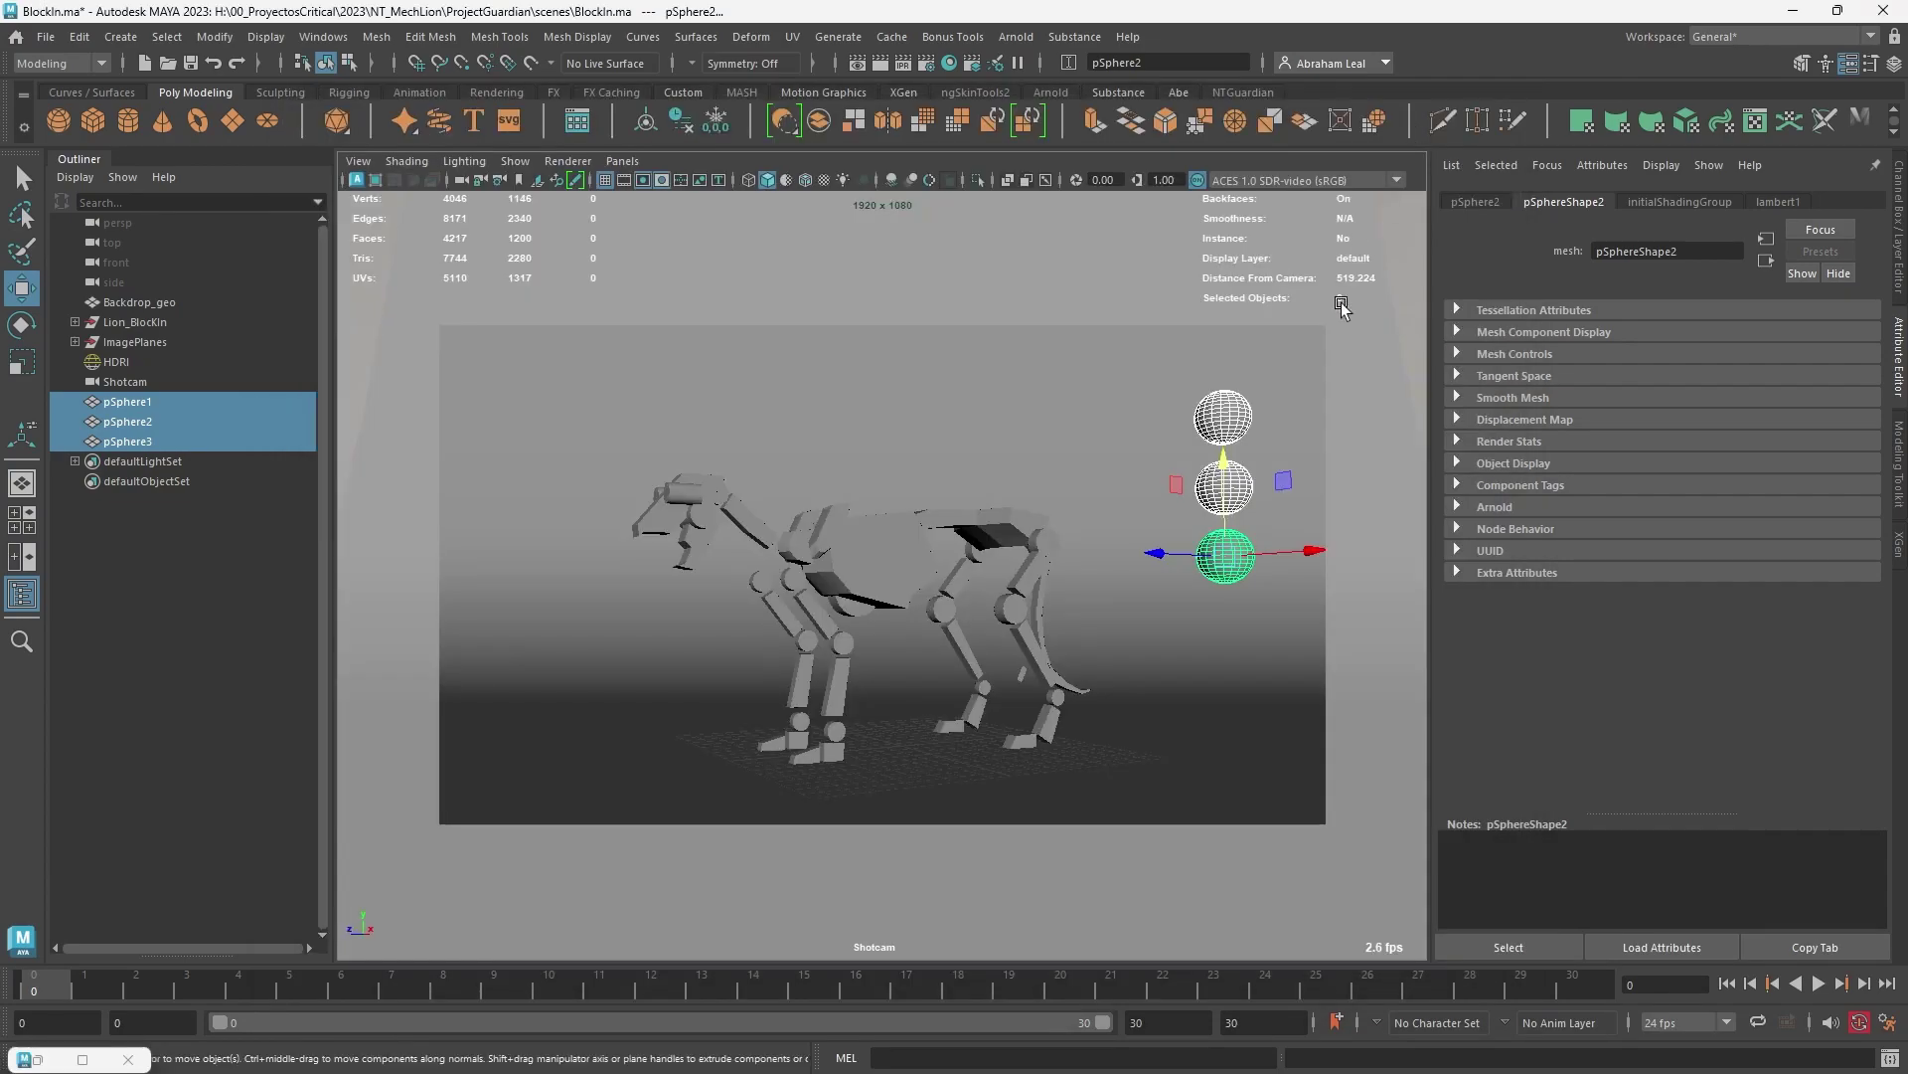
pyautogui.keyDown('alt'); pyautogui.moveTo(1231, 519); pyautogui.dragTo(1317, 551); pyautogui.keyUp('alt')
pyautogui.moveTo(1176, 552); pyautogui.dragTo(1188, 553)
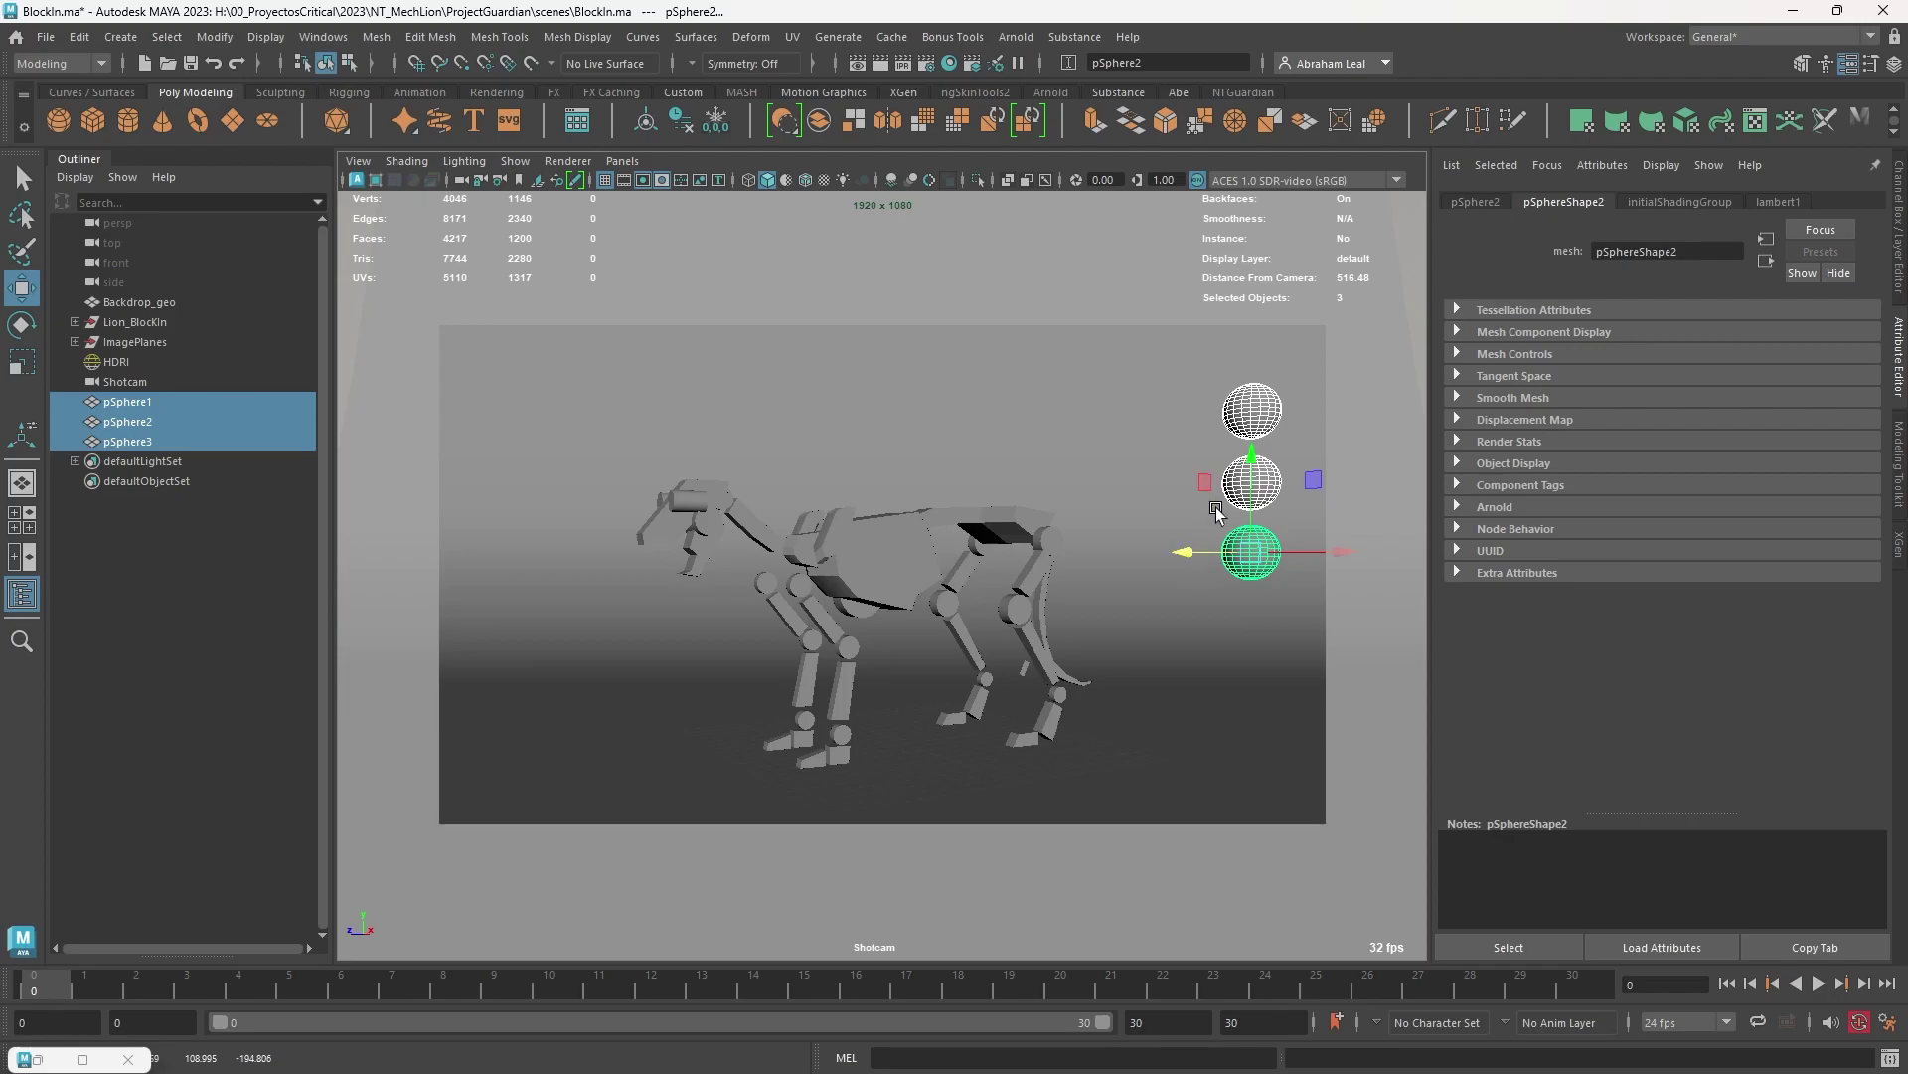
pyautogui.click(1022, 359)
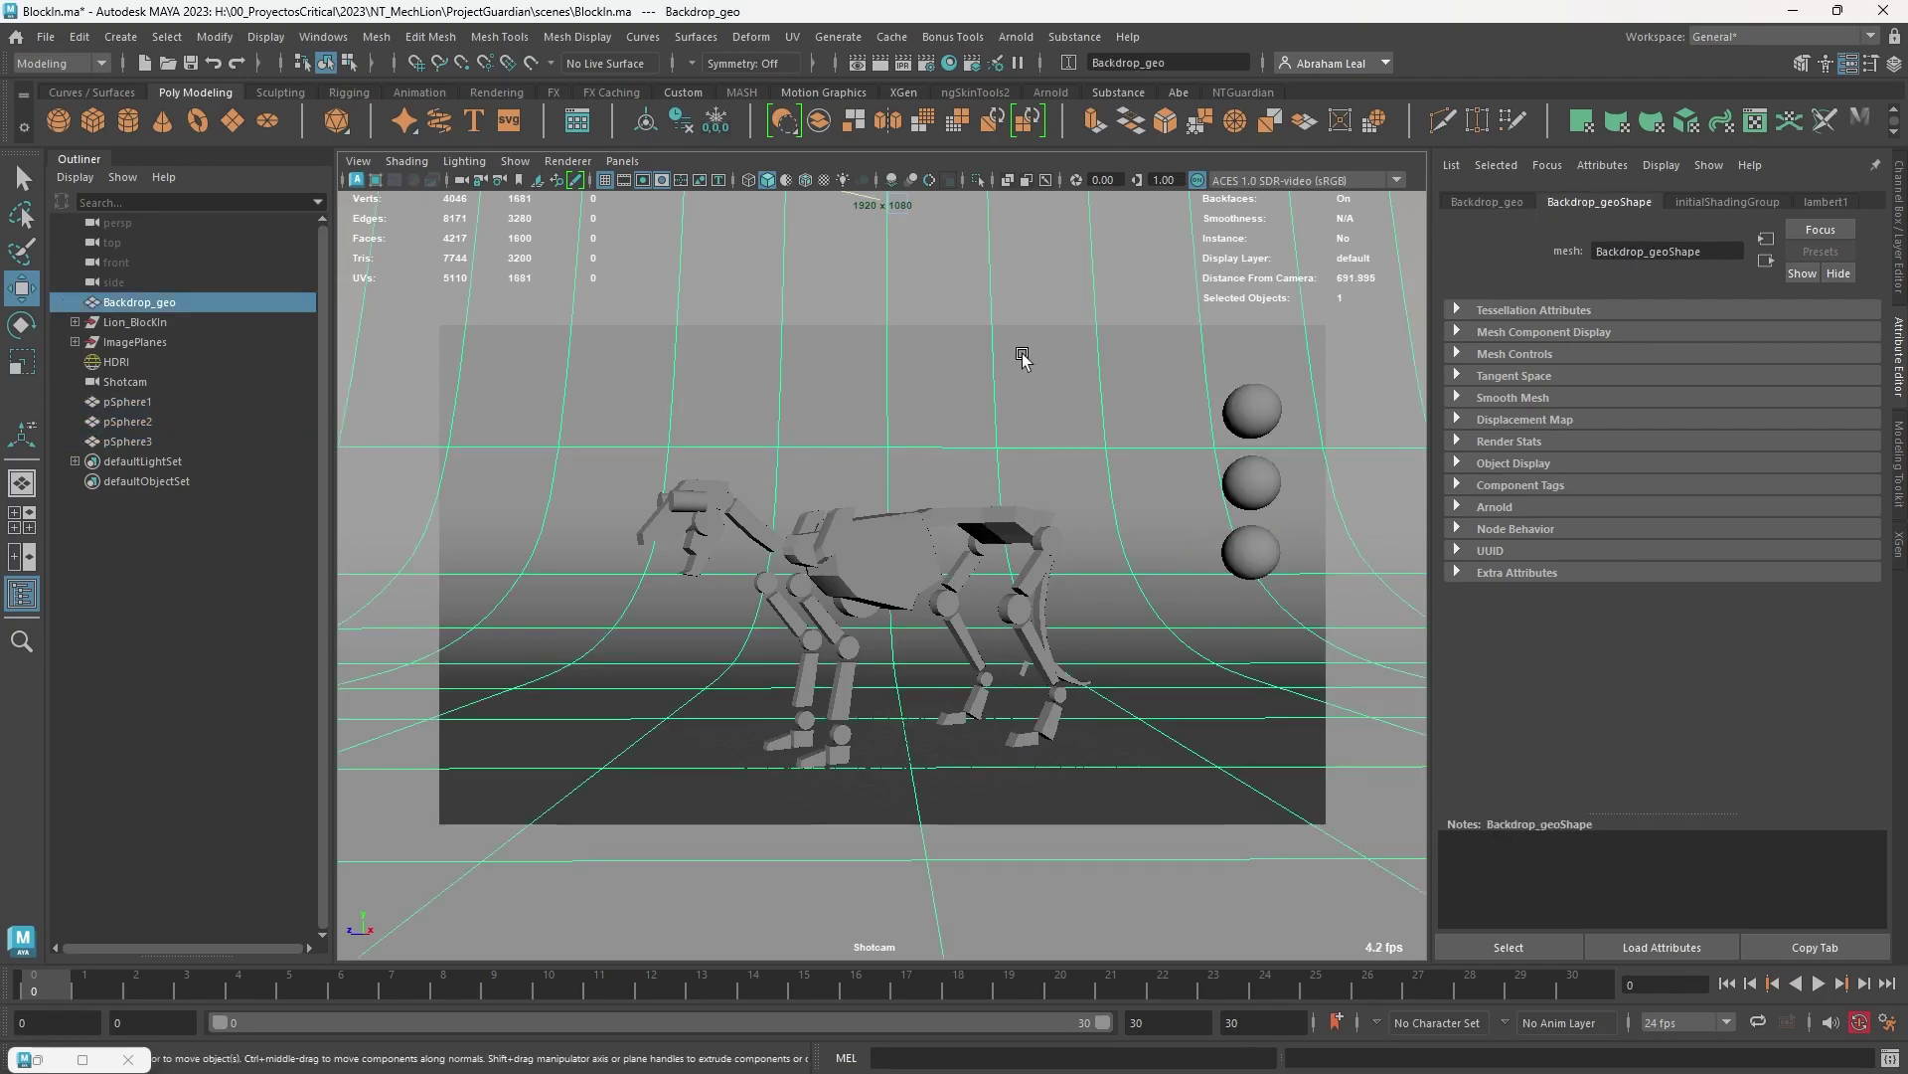
pyautogui.rightClick(1024, 376)
pyautogui.click(1014, 882)
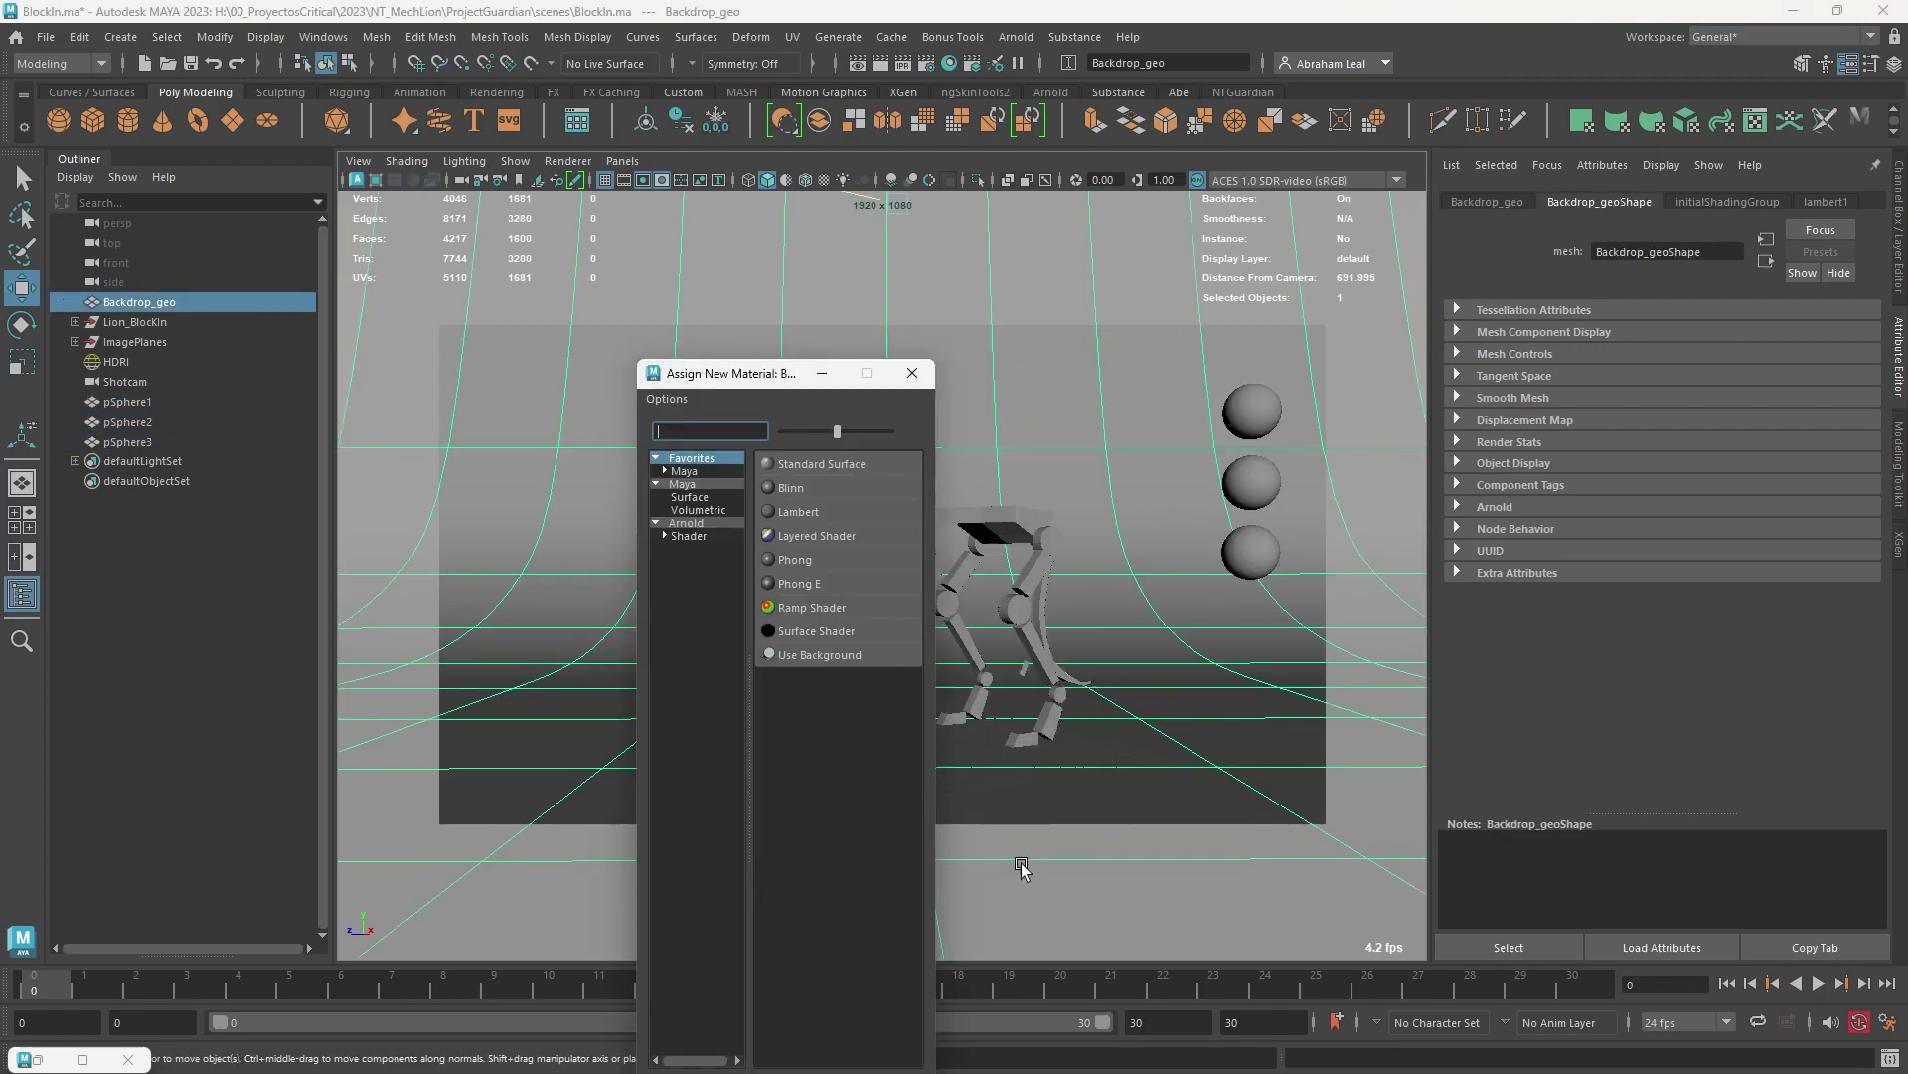
pyautogui.click(692, 523)
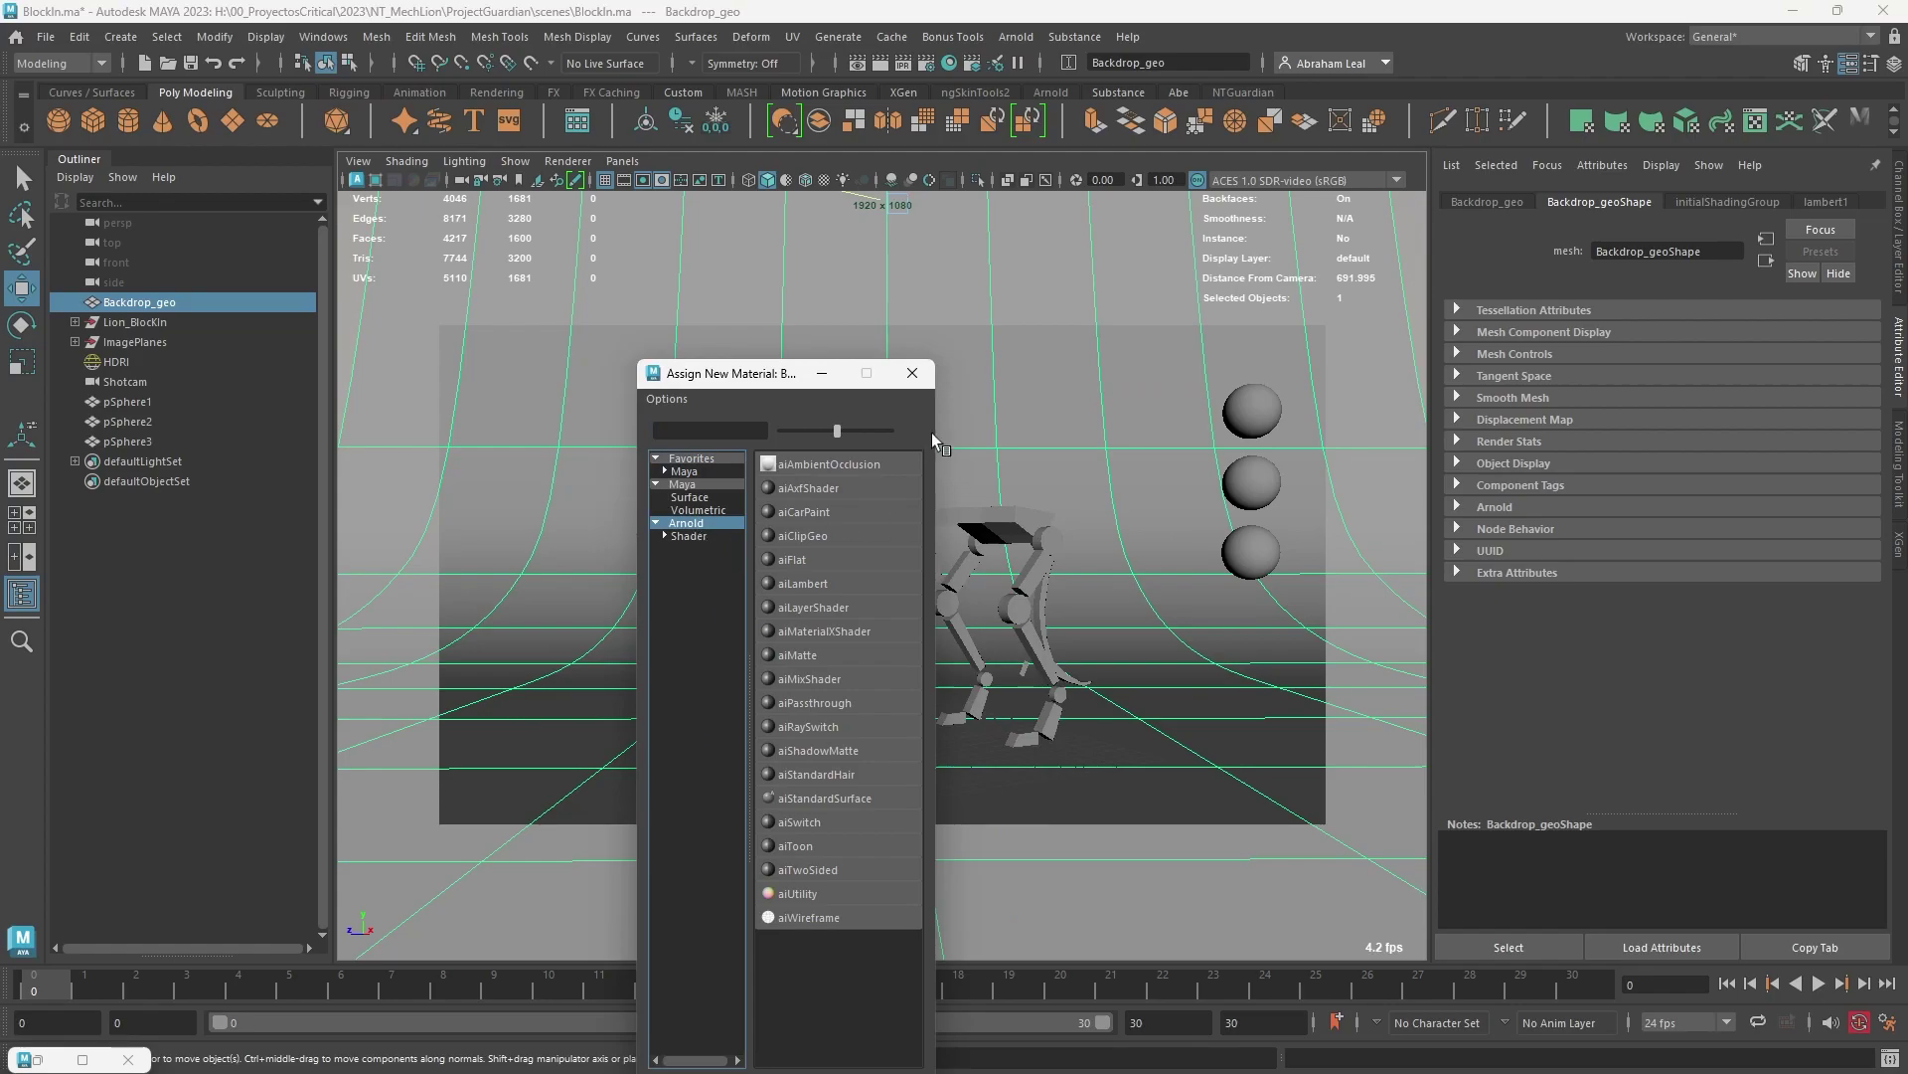
pyautogui.click(912, 373)
# Step: Assign a new aiStandardSurface material to the backdrop, darken its base color to mid gray, and set specular roughness to 0.481
pyautogui.moveTo(1000, 379); pyautogui.dragTo(986, 890, button='right')
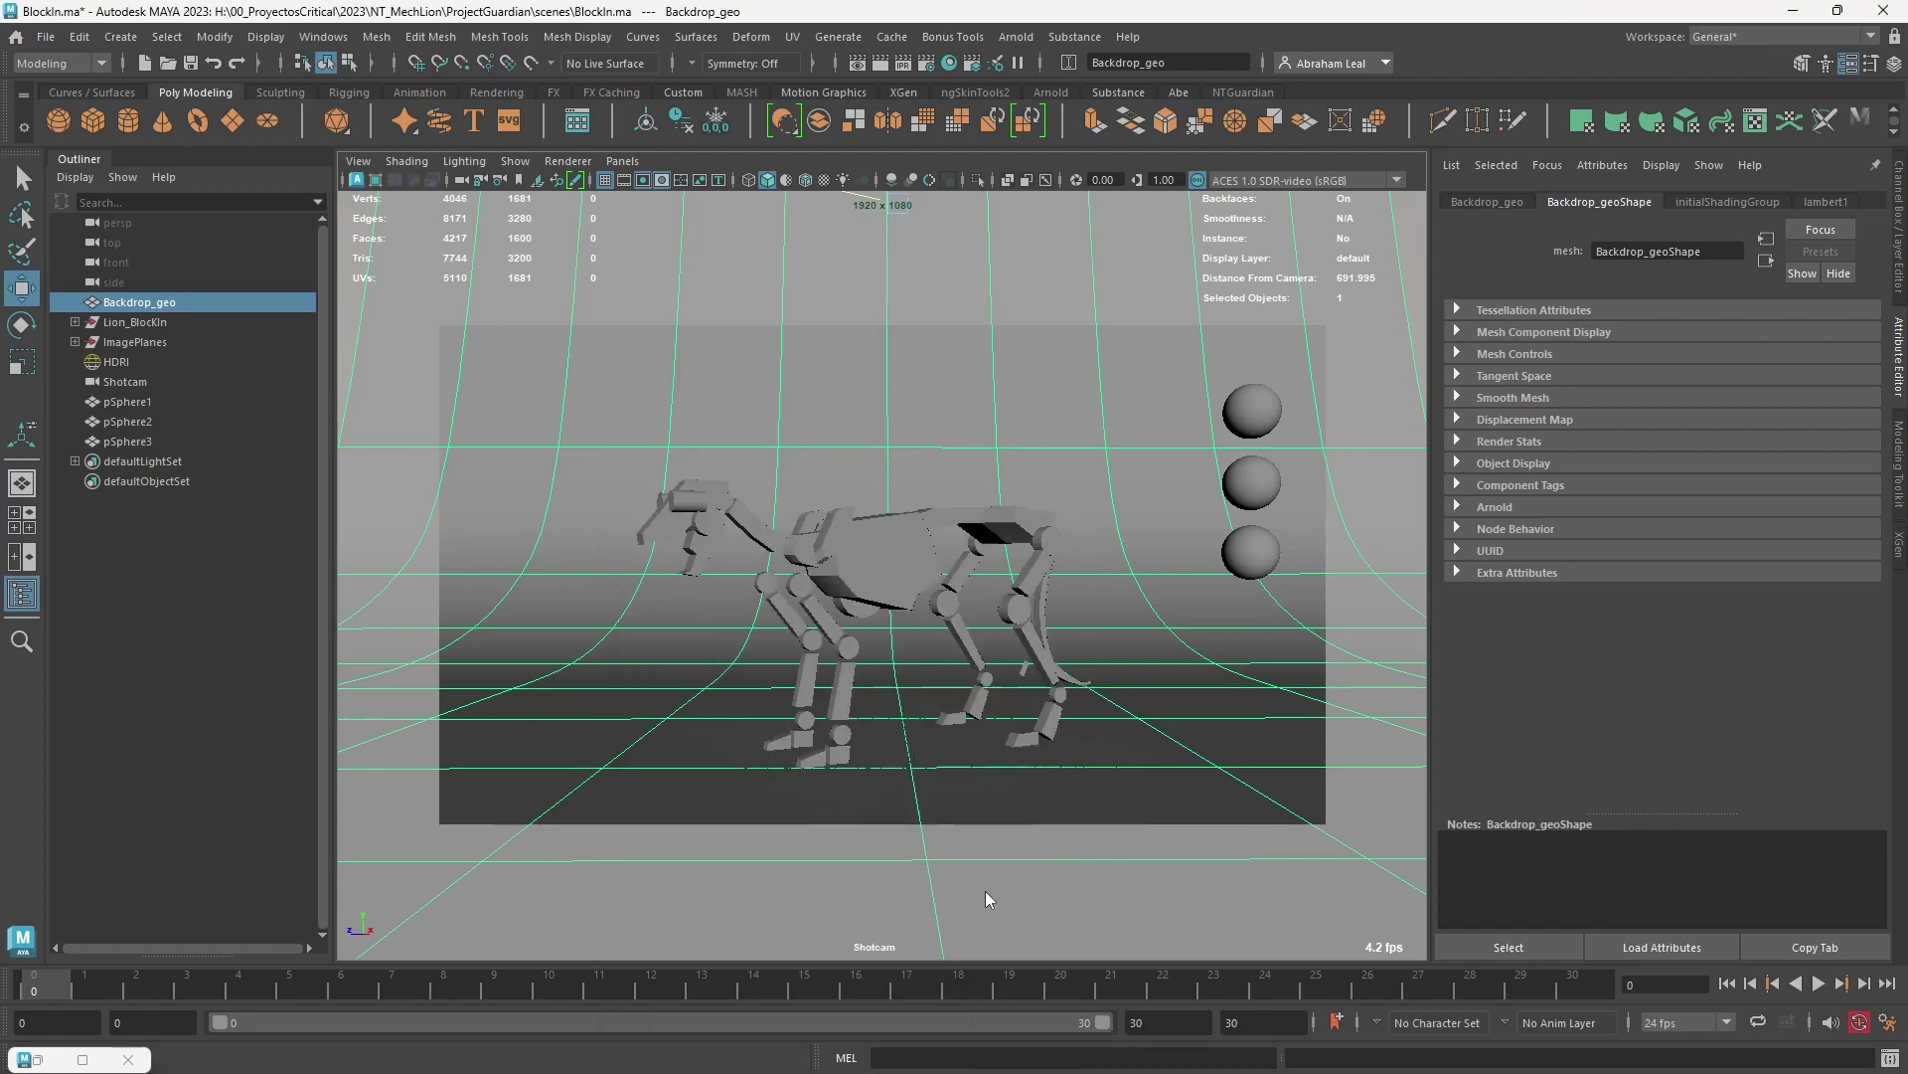
pyautogui.click(720, 525)
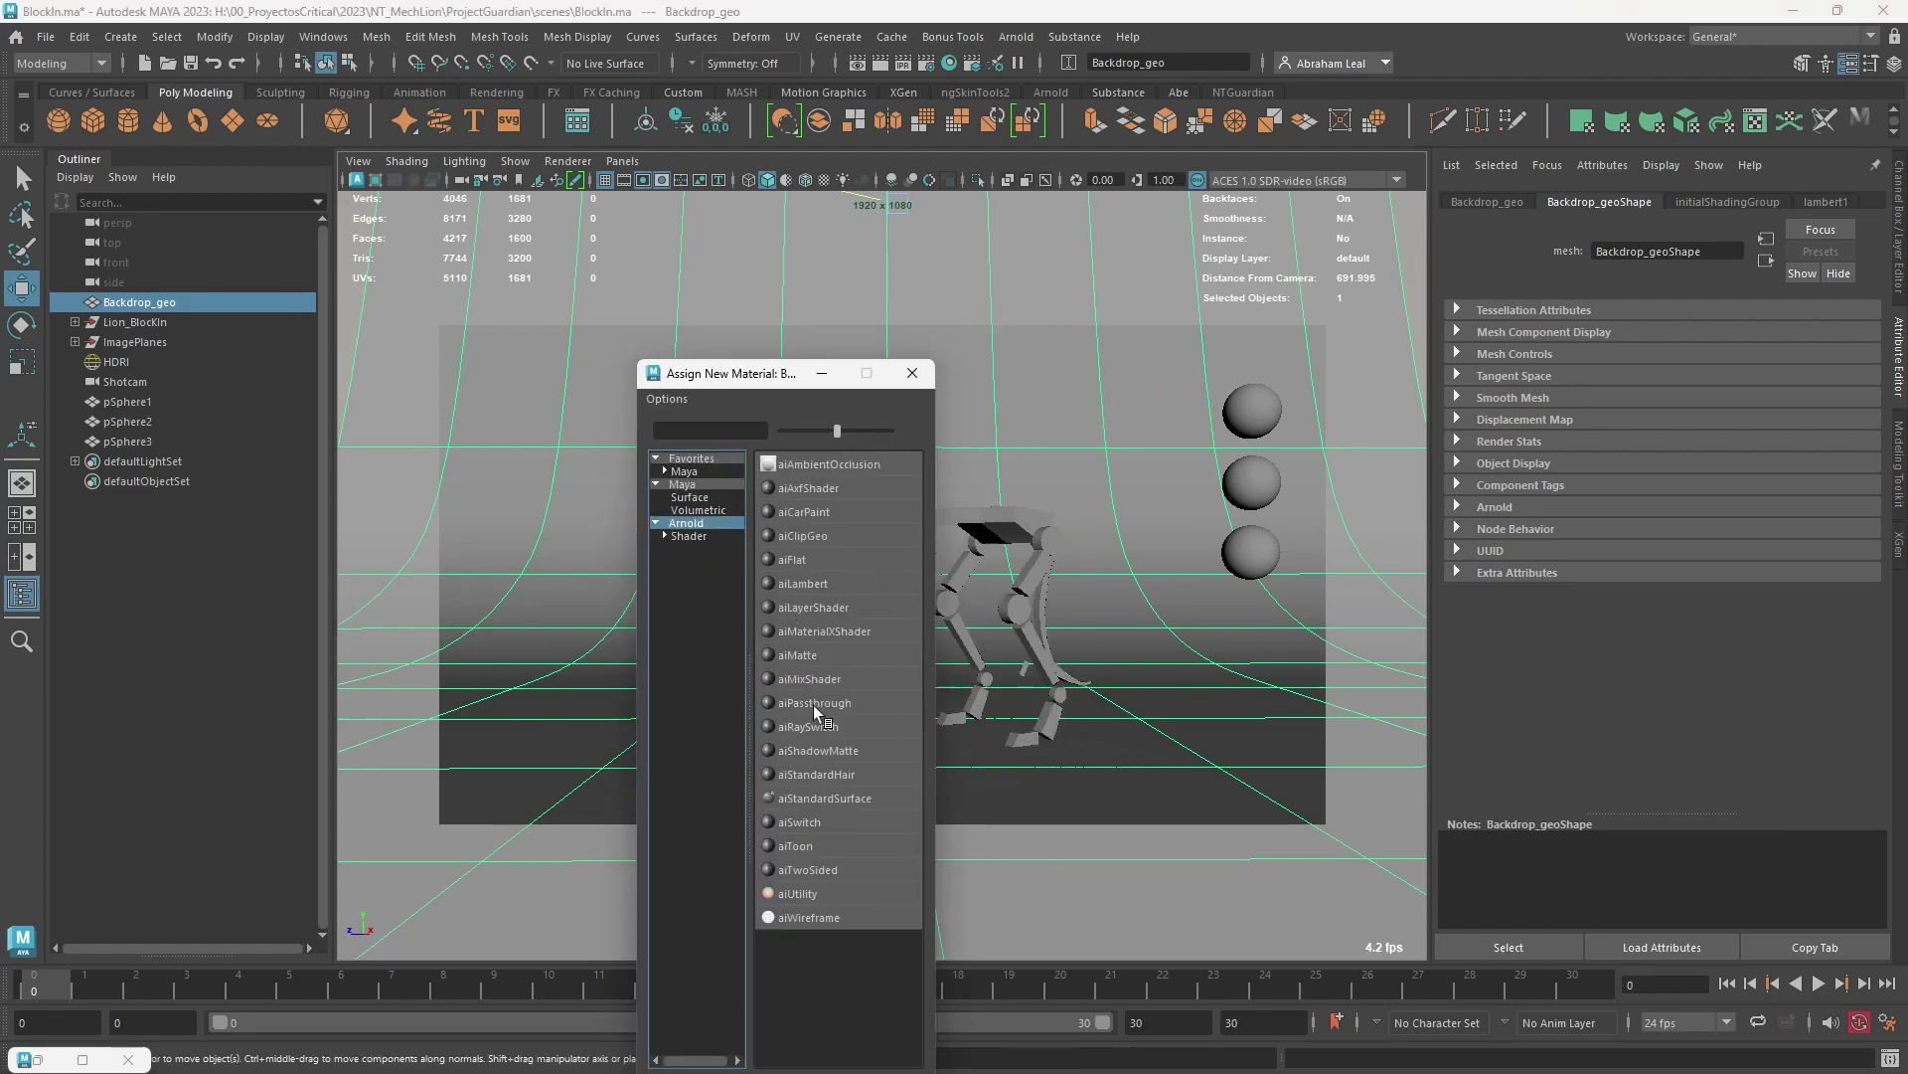
pyautogui.click(819, 799)
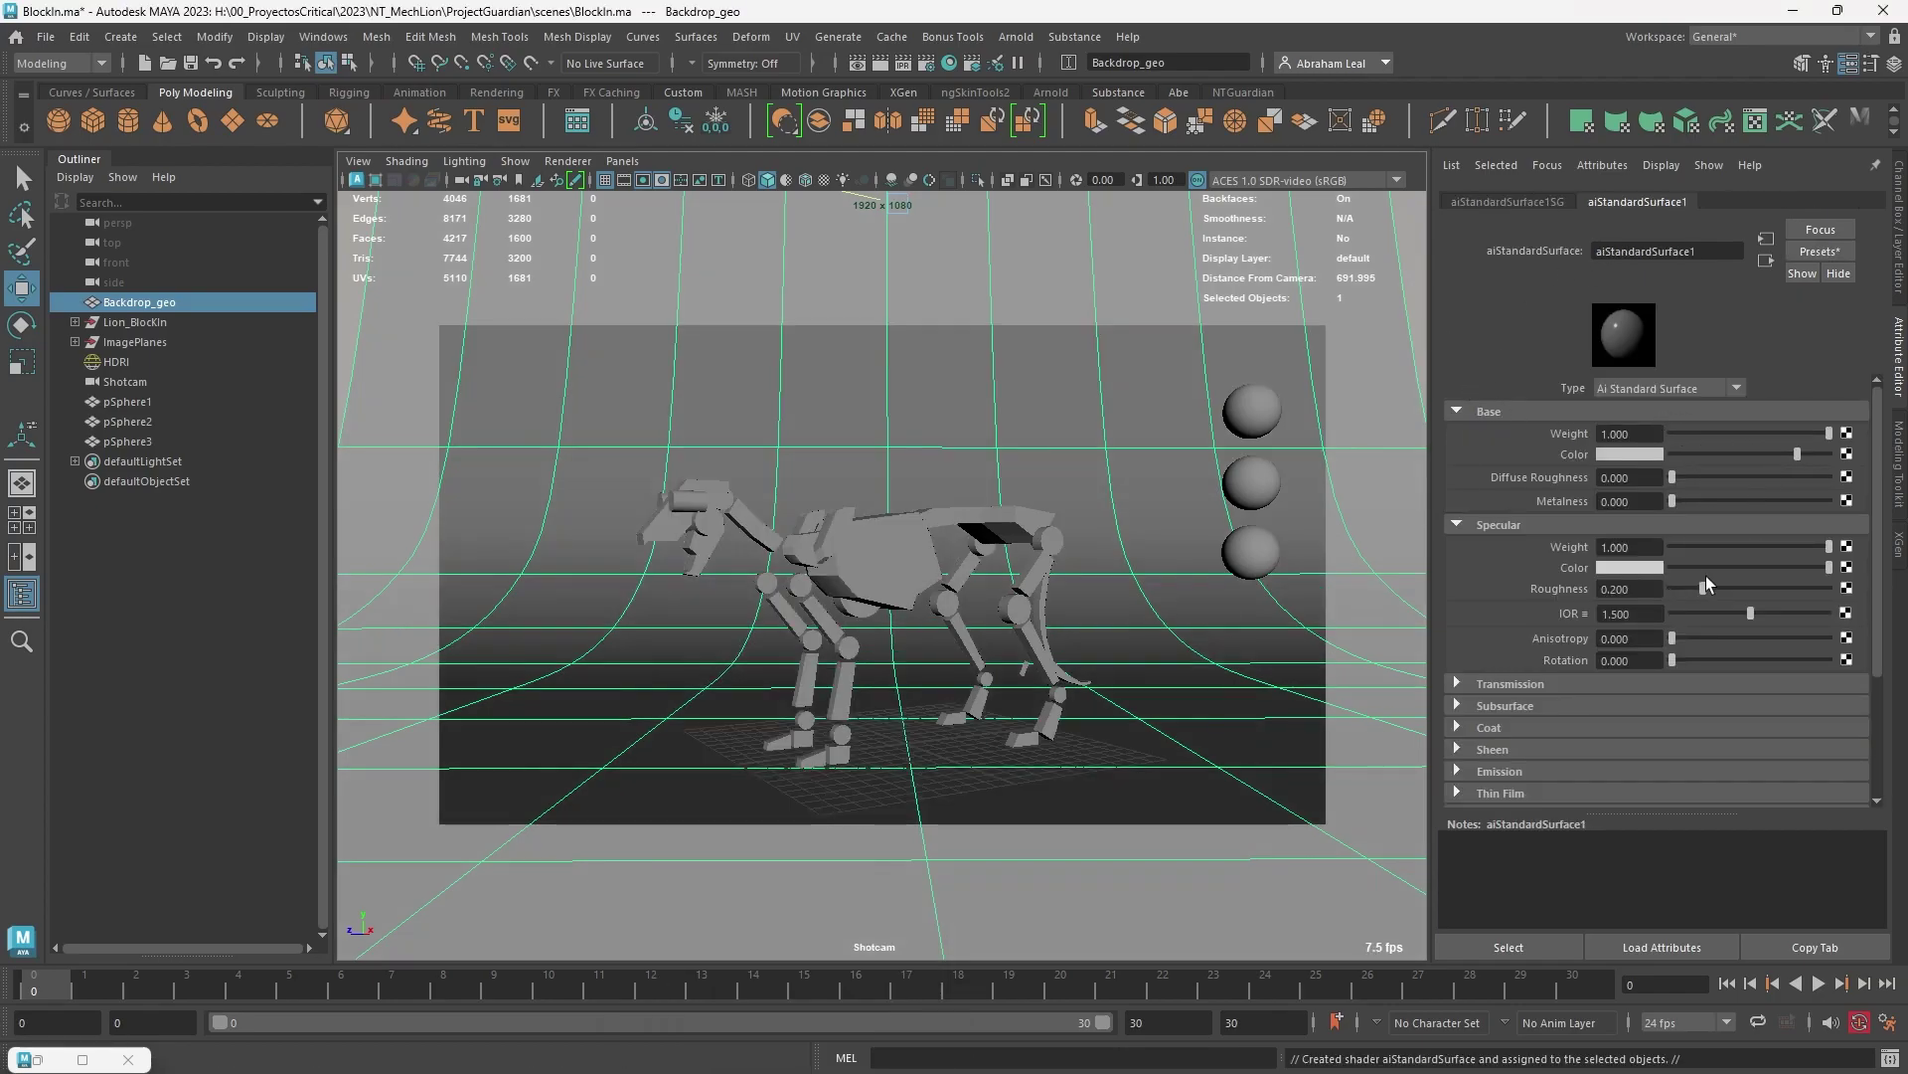
pyautogui.moveTo(1810, 453); pyautogui.dragTo(1728, 450)
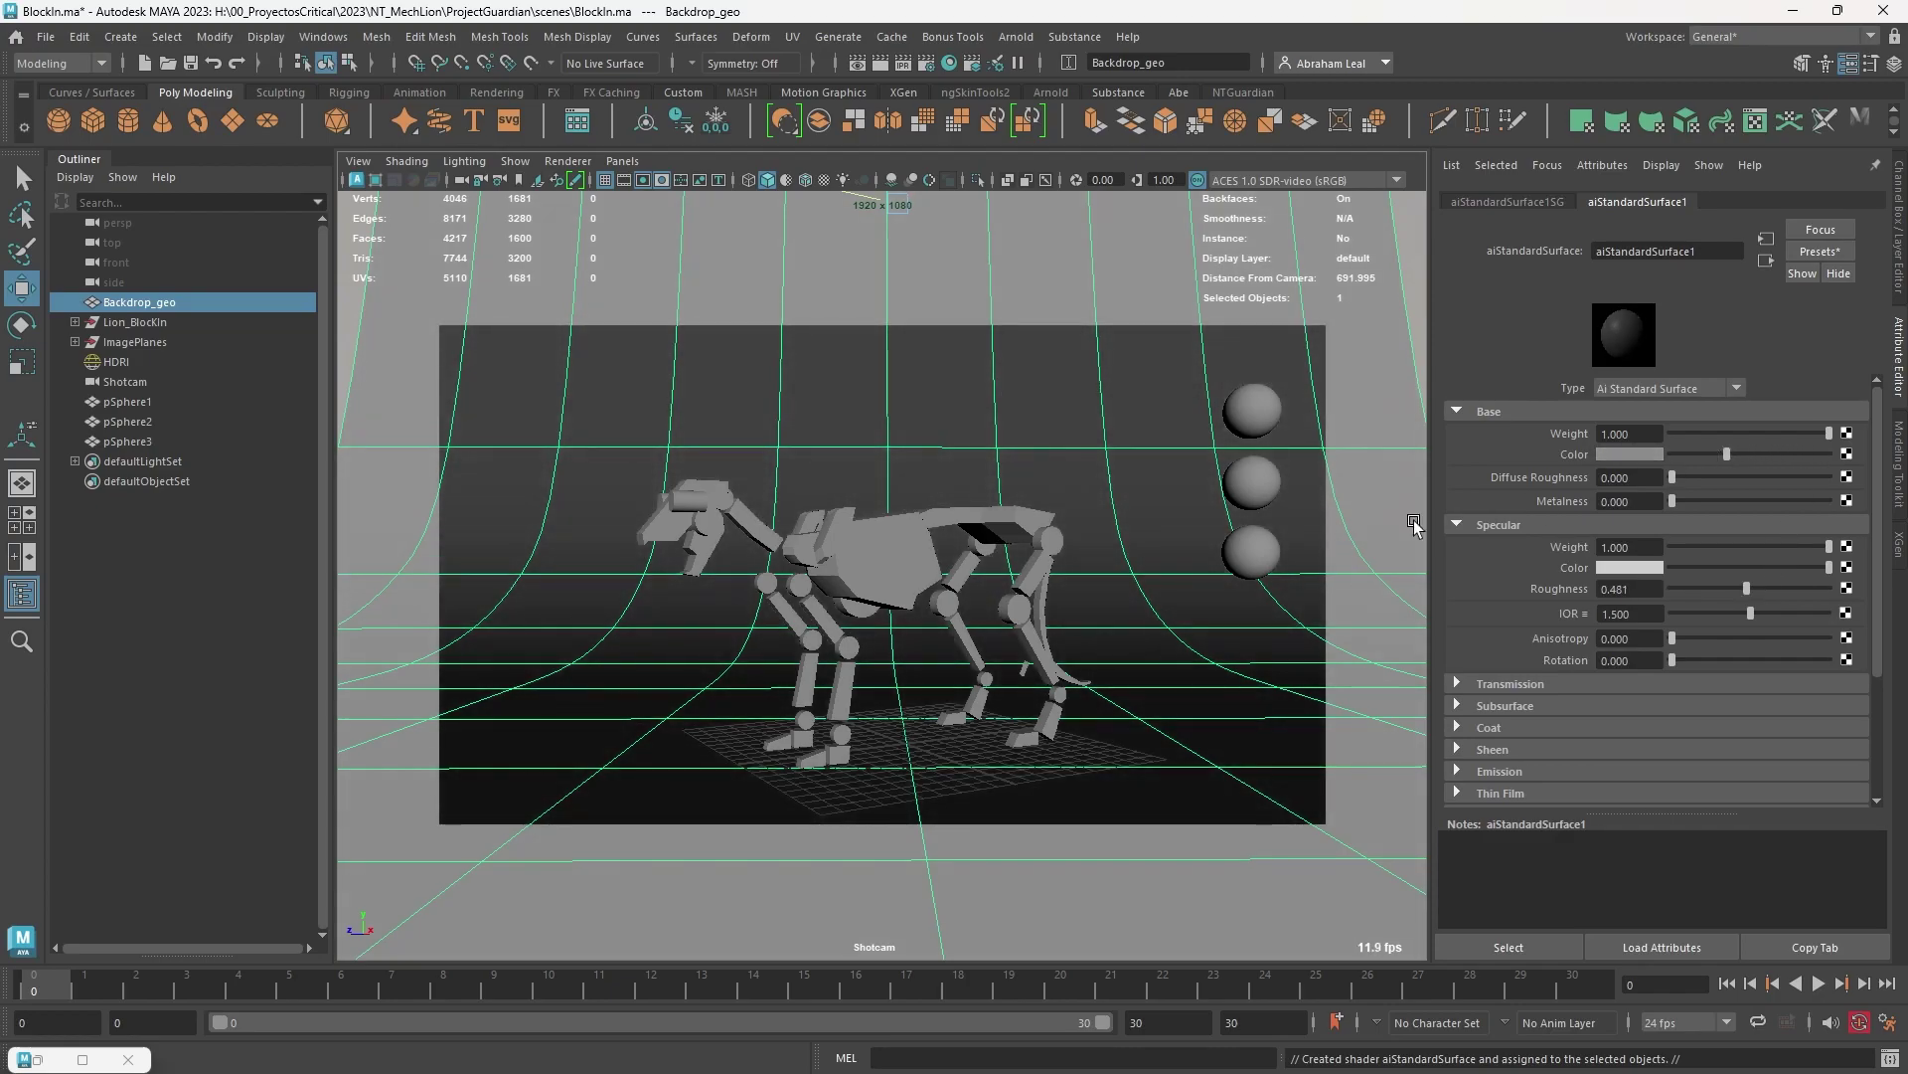
# Step: Render the shot camera to check the backdrop's new material, and stop the render
pyautogui.click(39, 1059)
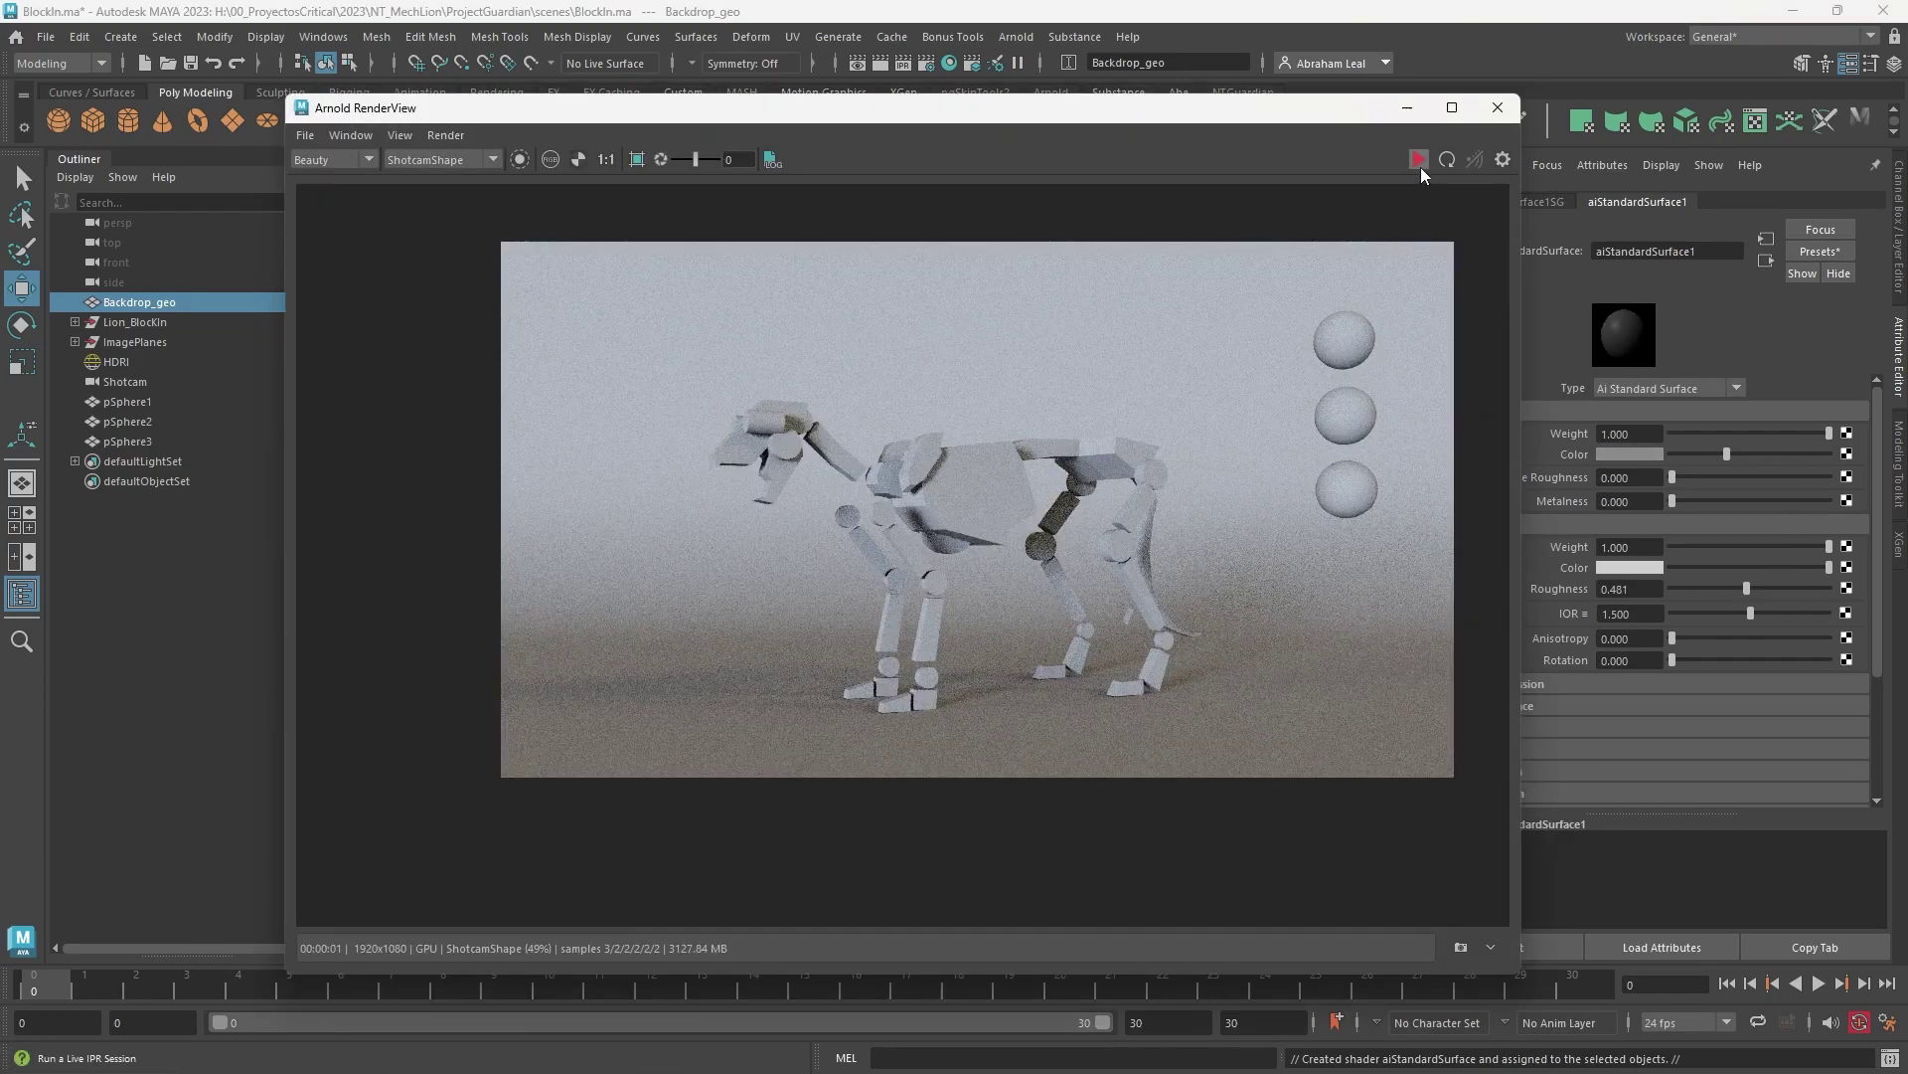
pyautogui.click(1419, 161)
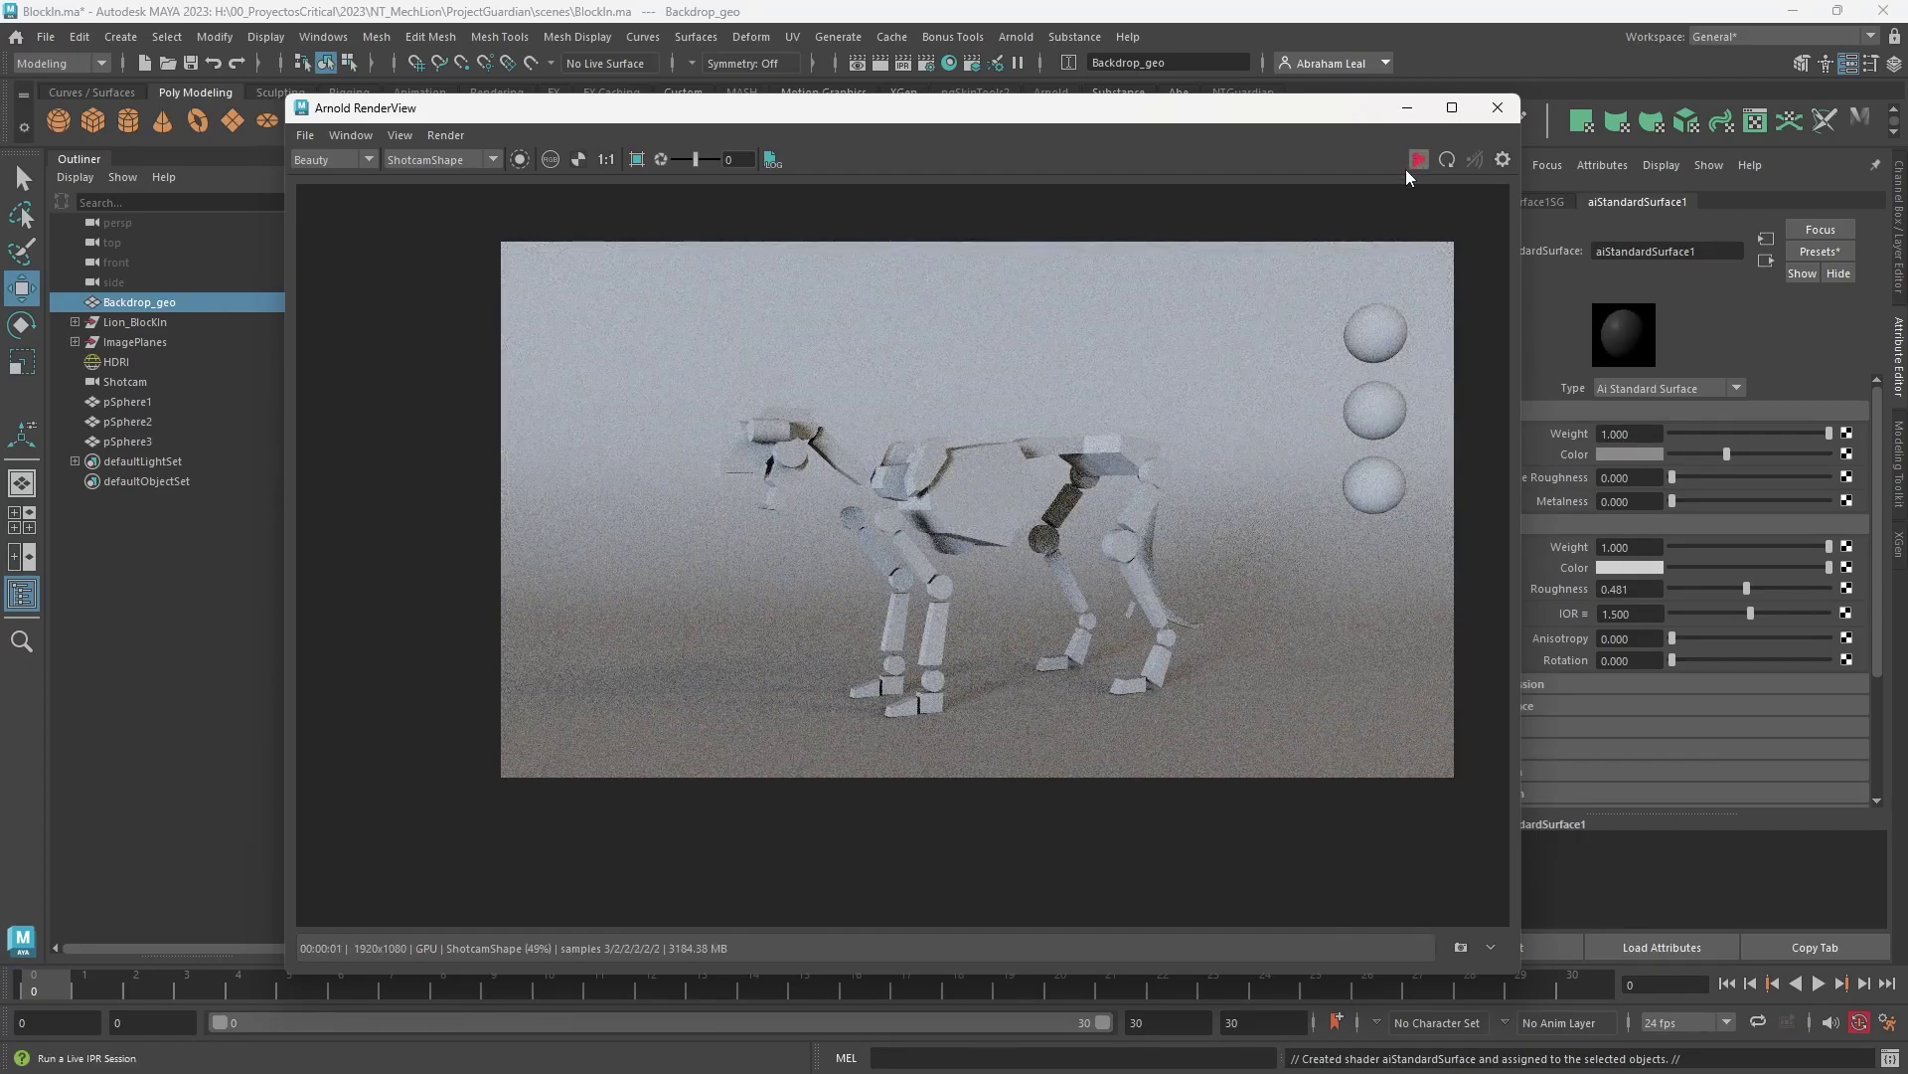
pyautogui.click(1418, 160)
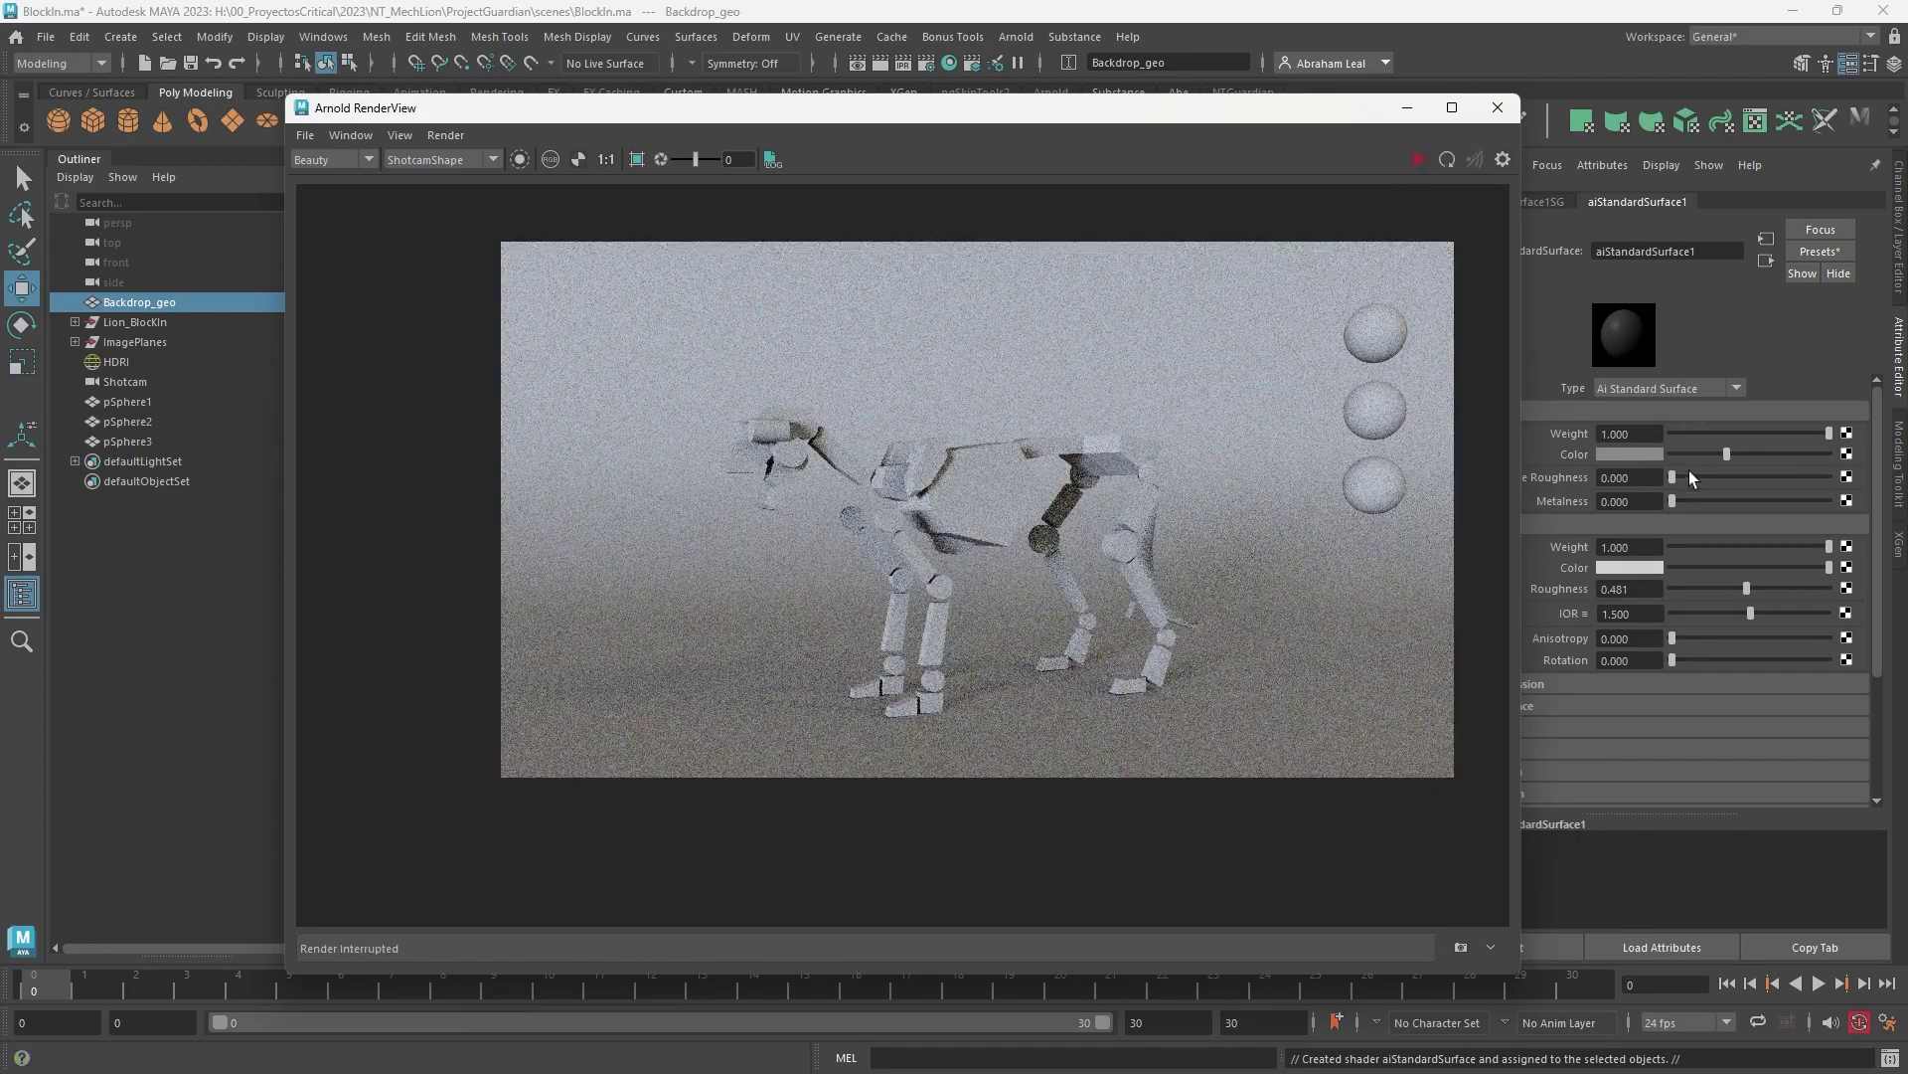
# Step: Darken the backdrop material's base color to dark gray, render the shot again, and return to the viewport
pyautogui.click(1696, 454)
pyautogui.click(1418, 162)
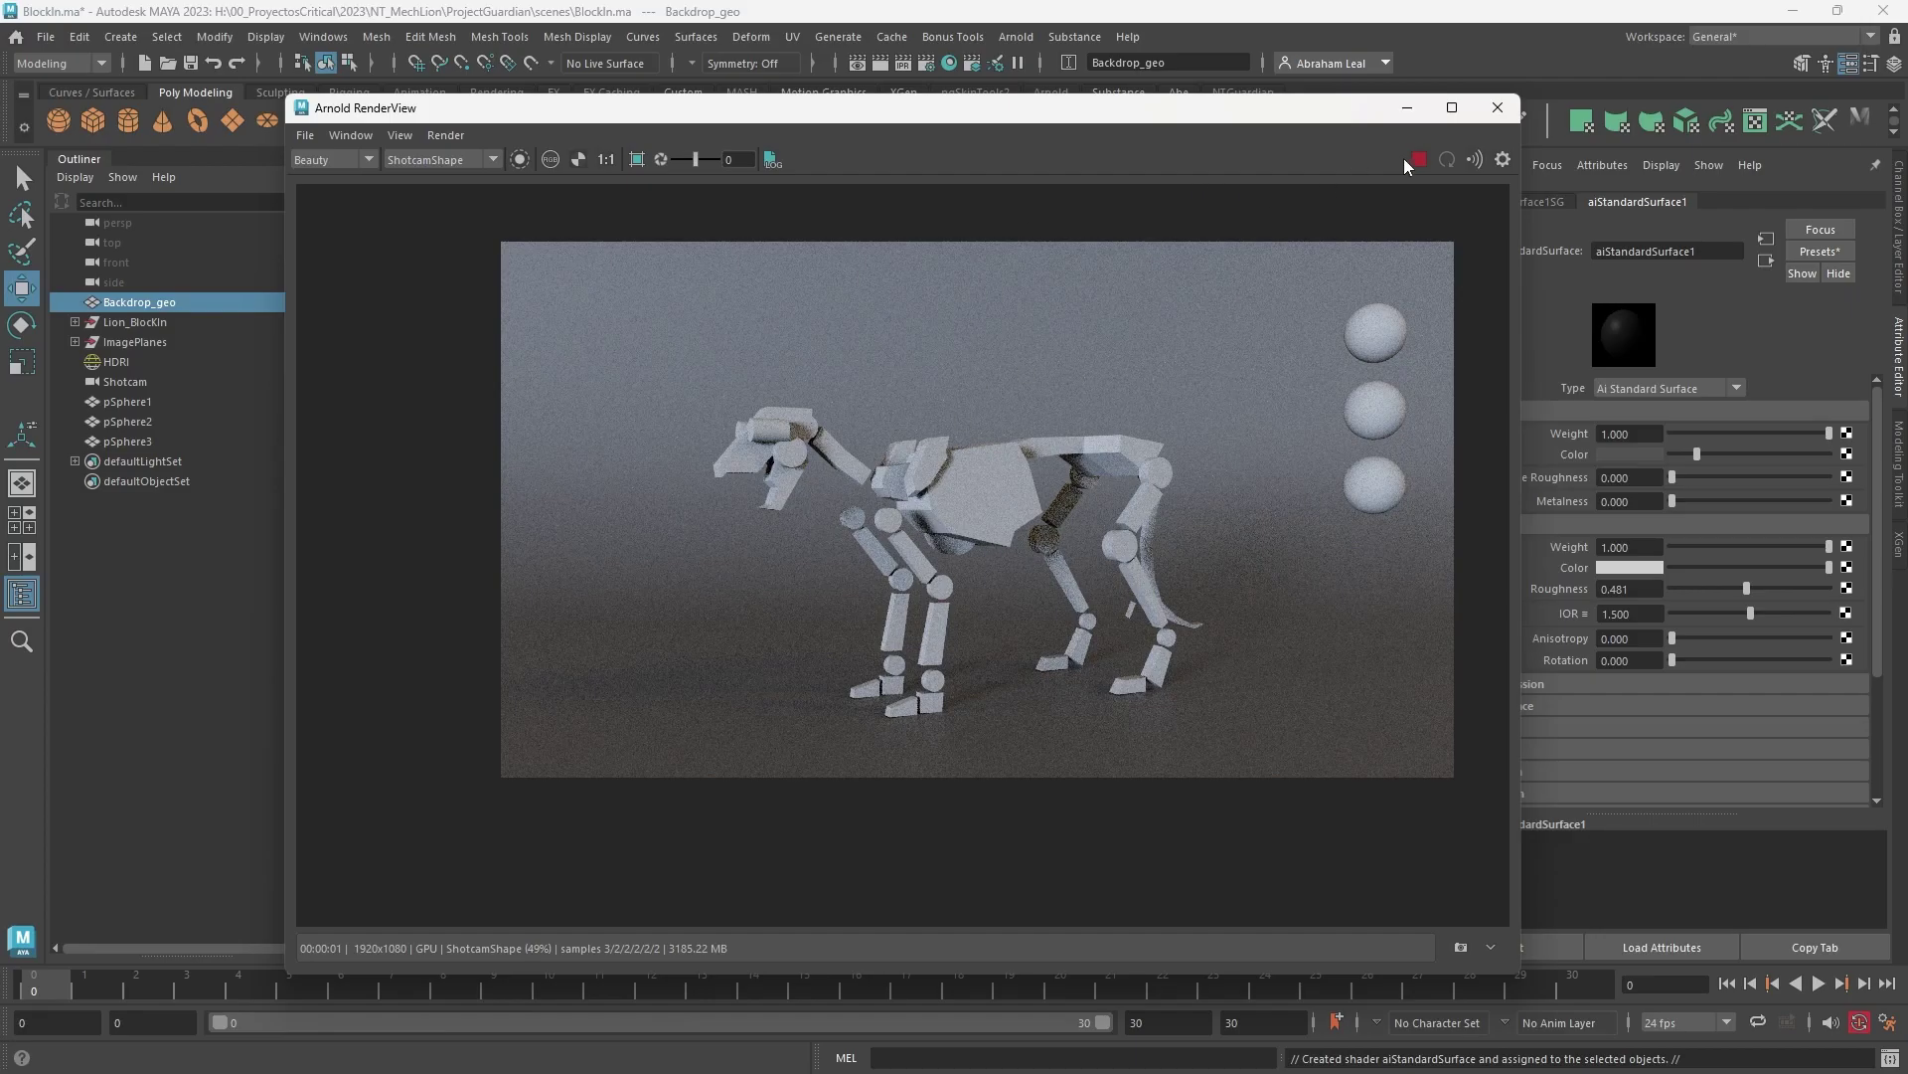
pyautogui.click(1407, 108)
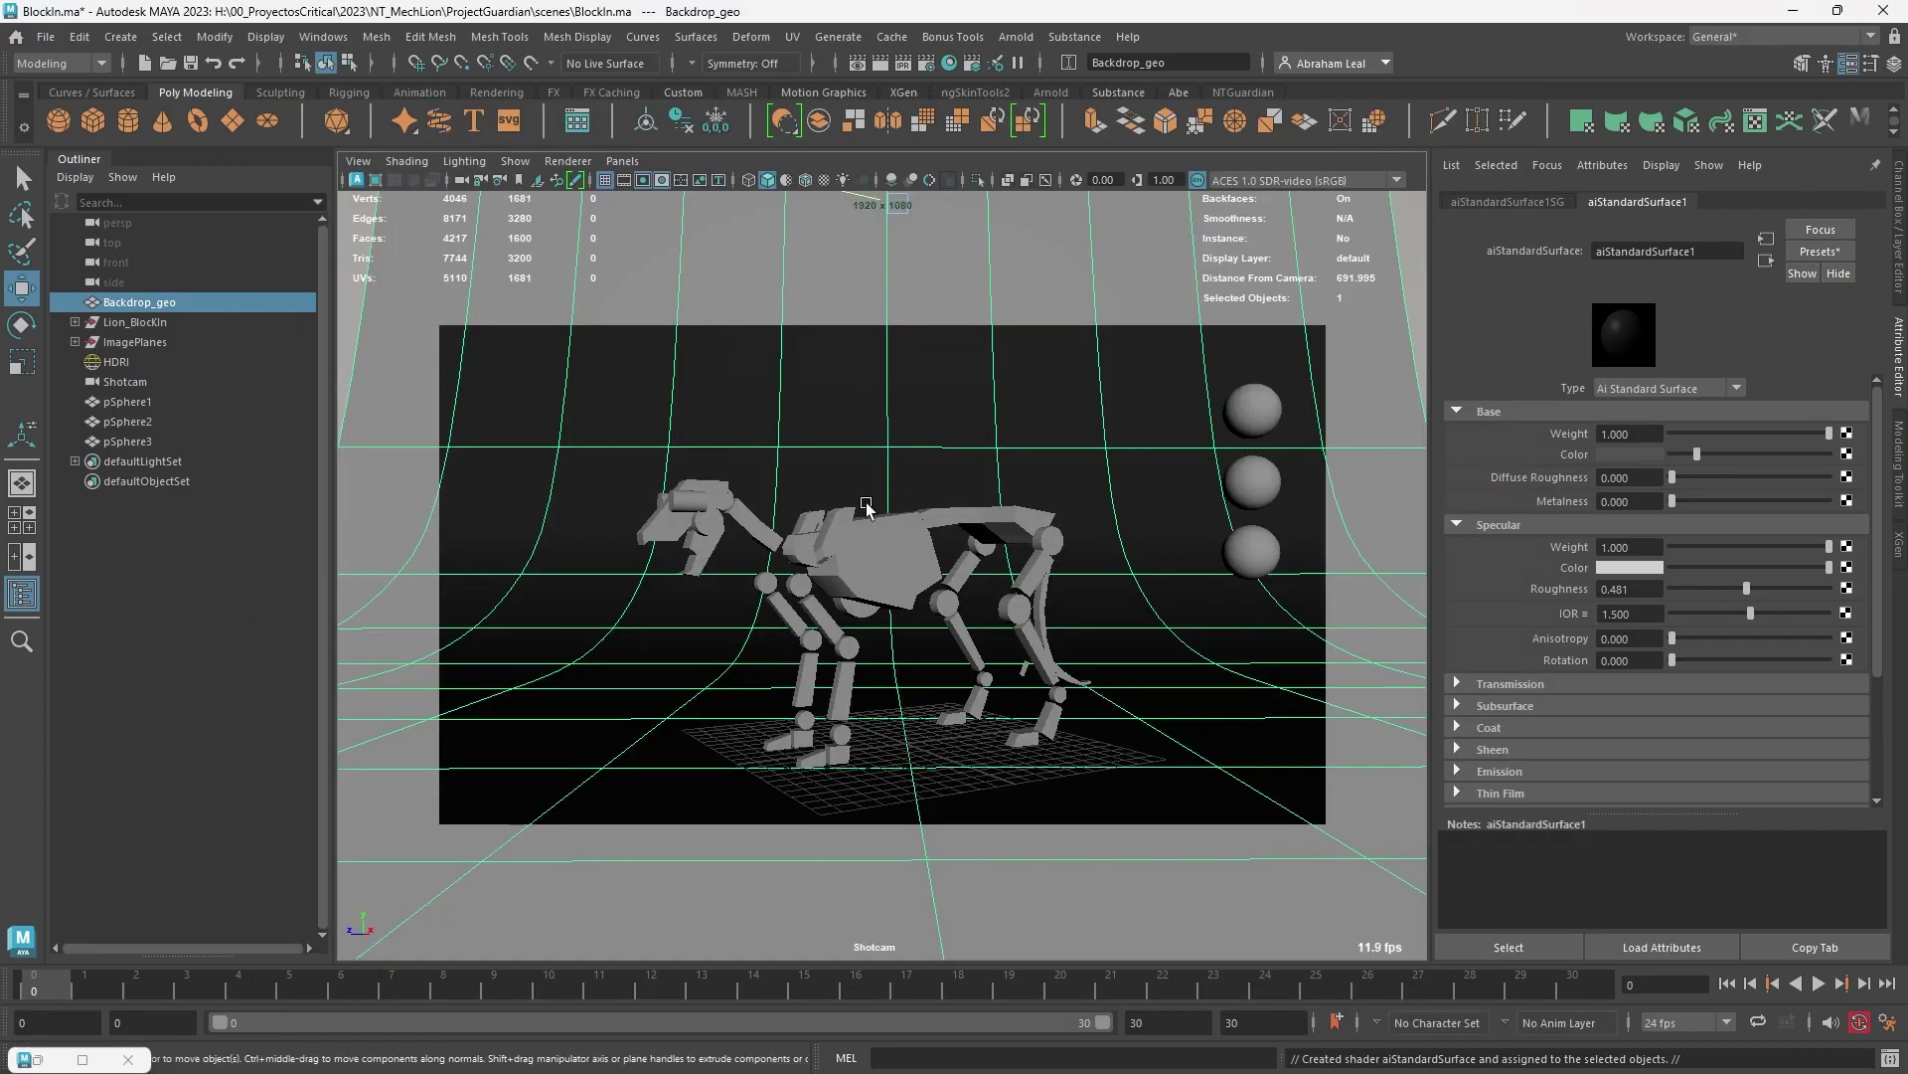
# Step: Assign a new aiStandardSurface material to the Lion_BlockIn group with a warm beige base color (hue 30, saturation about 0.346) and specular roughness 0.372
pyautogui.click(181, 323)
pyautogui.moveTo(922, 557); pyautogui.dragTo(959, 1006, button='right')
pyautogui.click(686, 524)
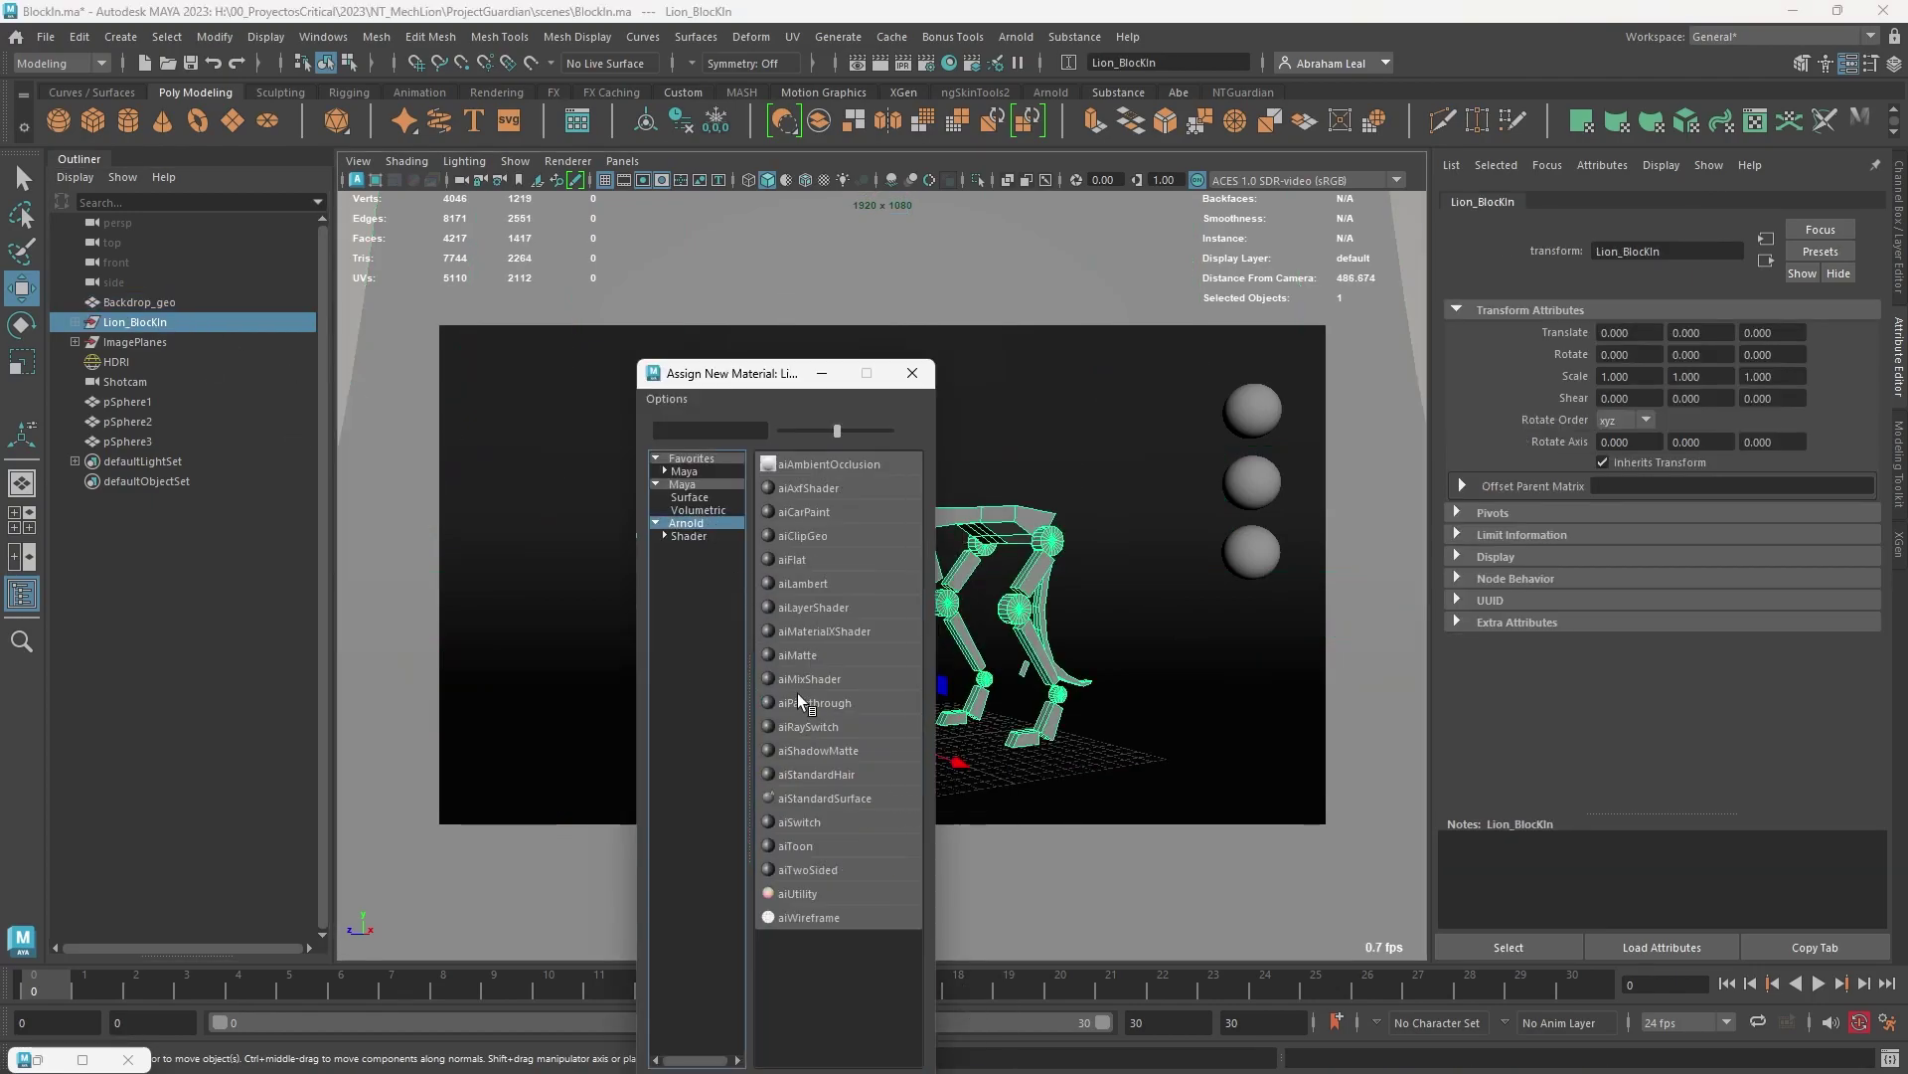
pyautogui.click(815, 798)
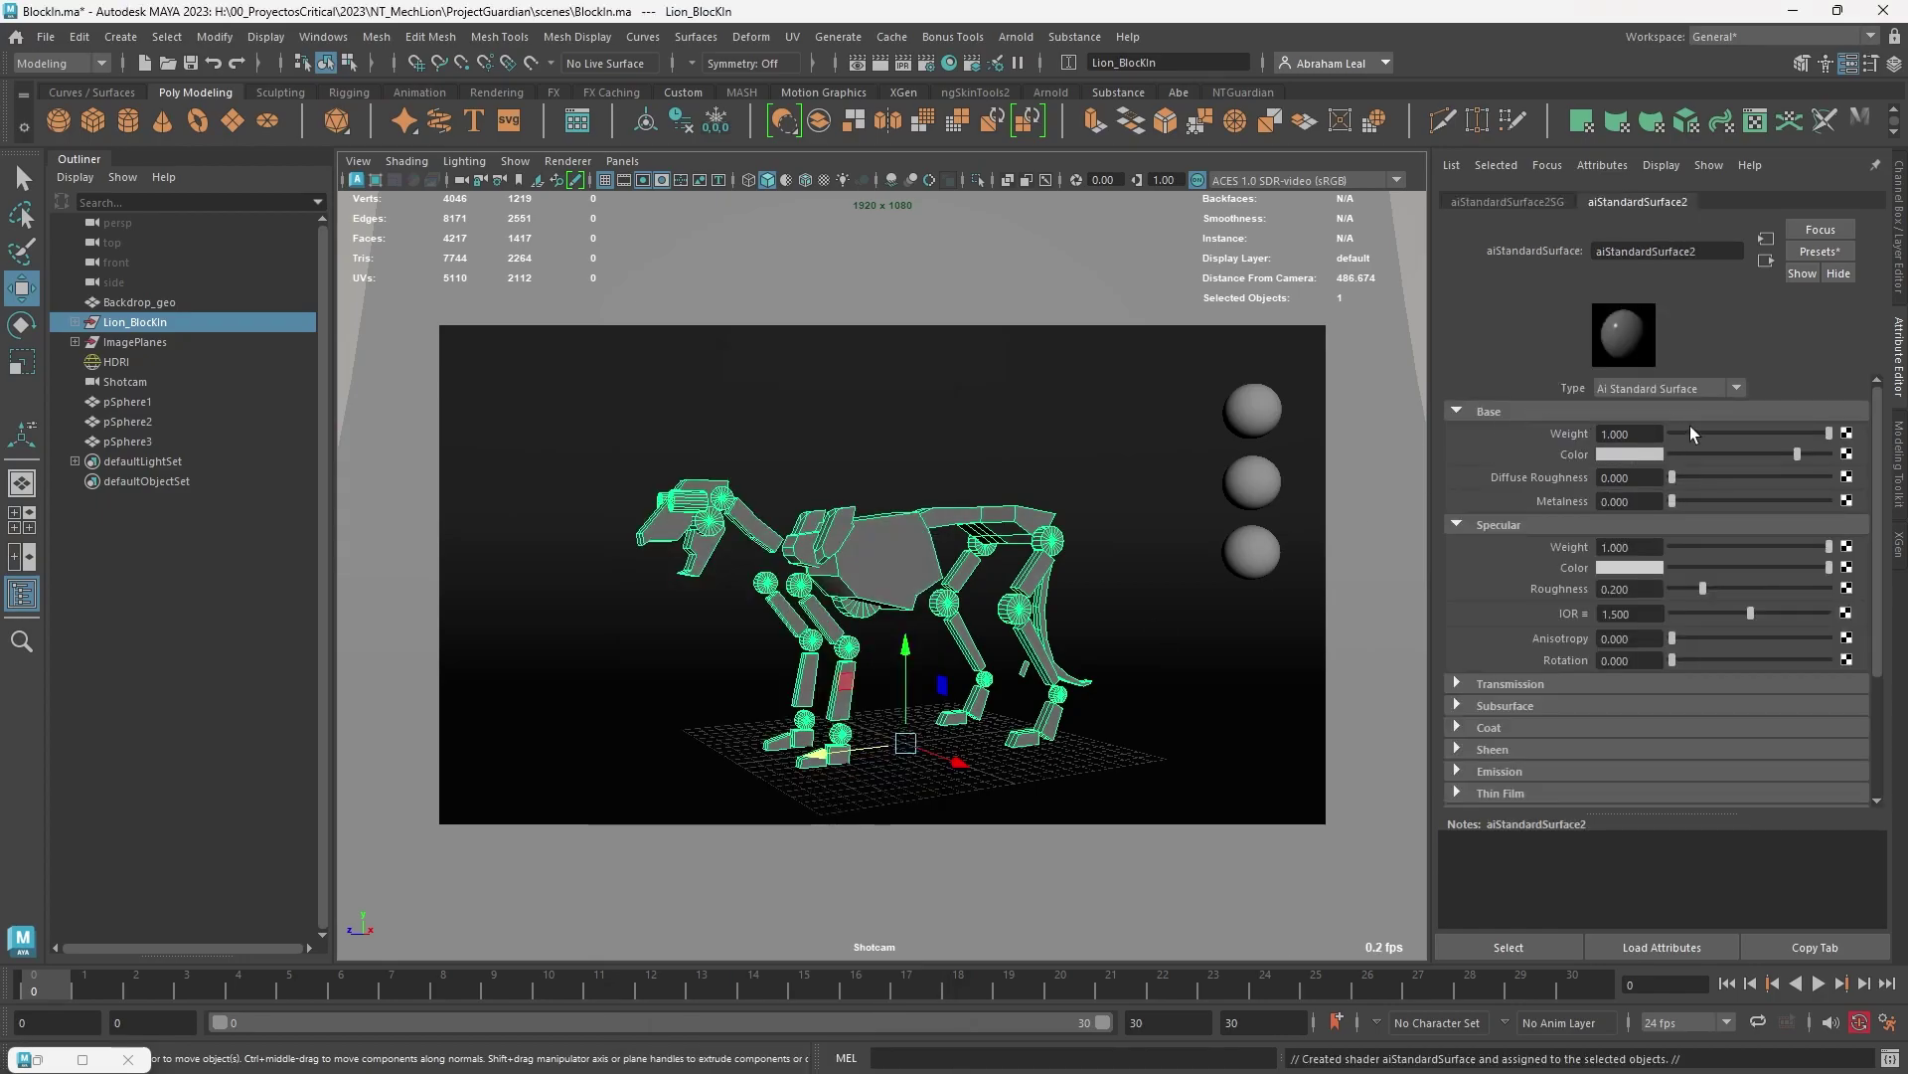
pyautogui.click(1644, 455)
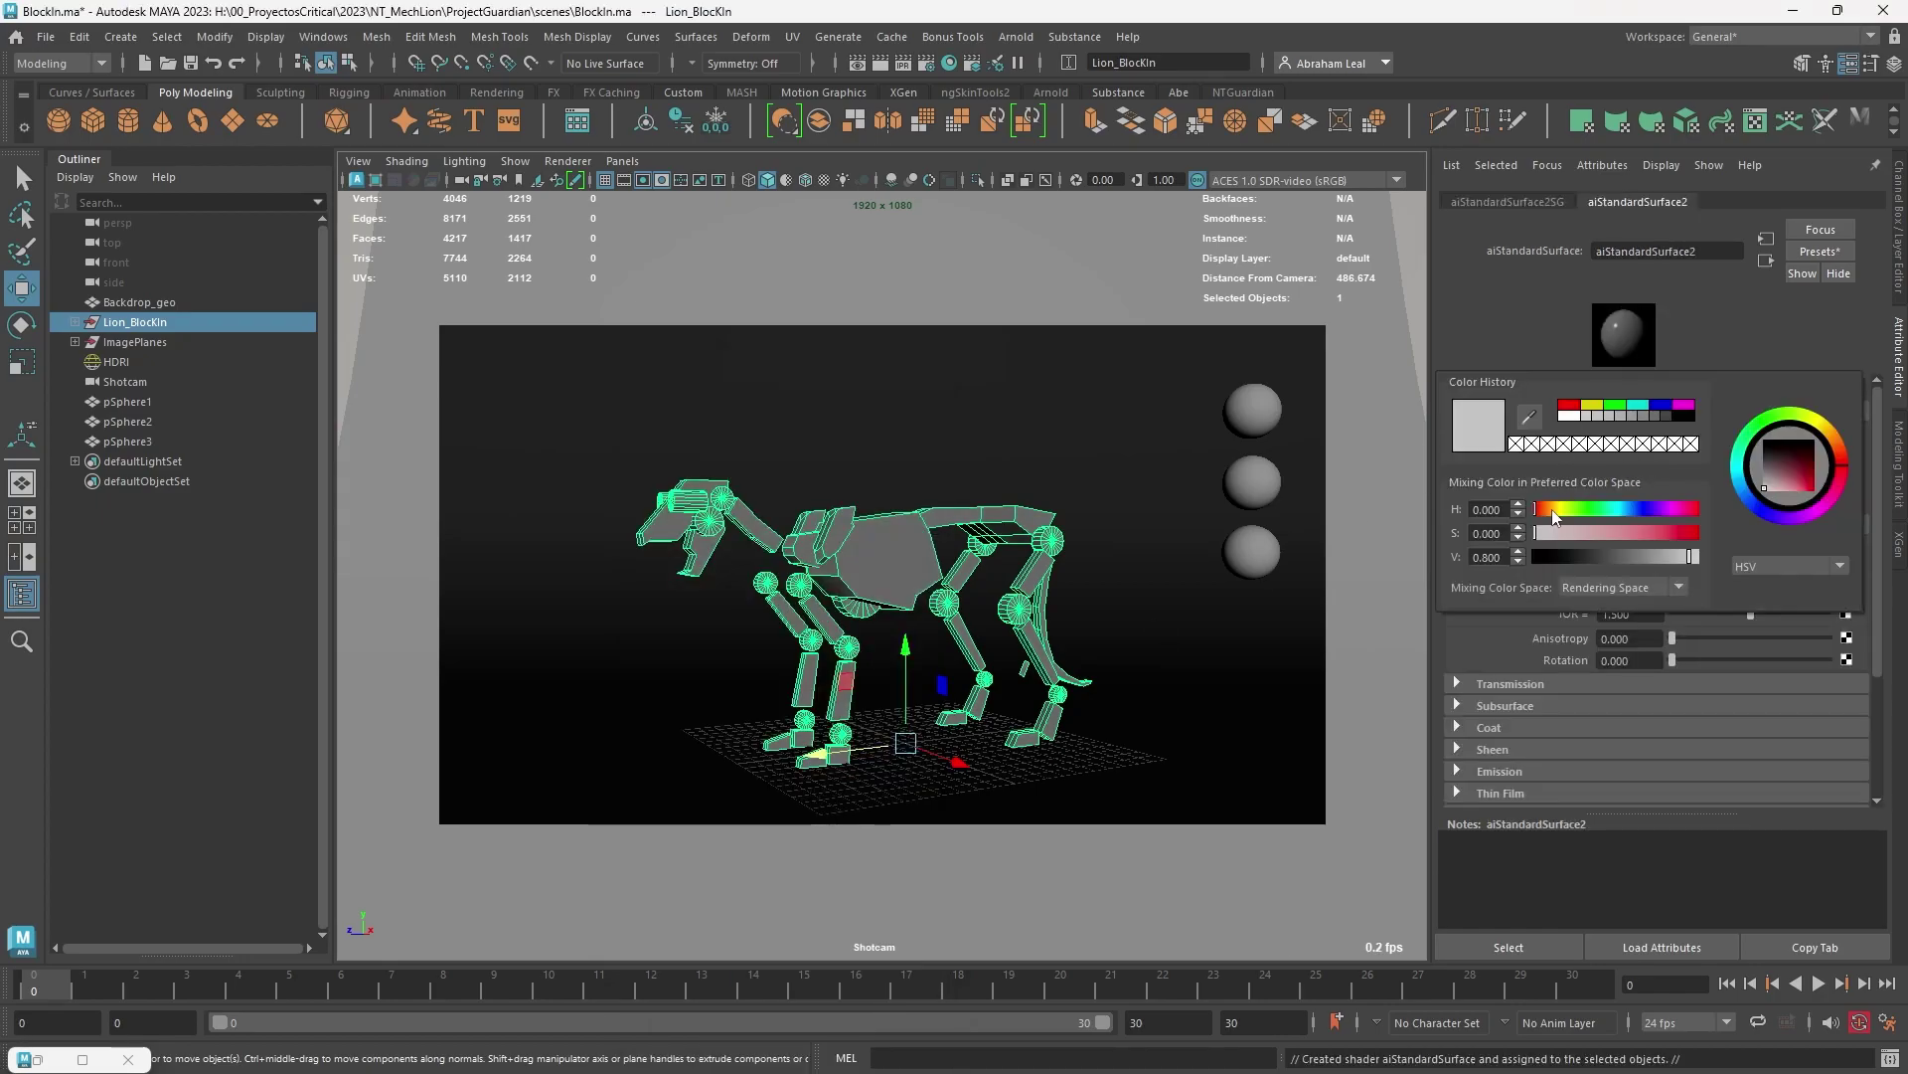
pyautogui.moveTo(1580, 530)
pyautogui.mouseDown()
pyautogui.moveTo(1620, 534)
pyautogui.moveTo(1593, 530)
pyautogui.mouseUp()
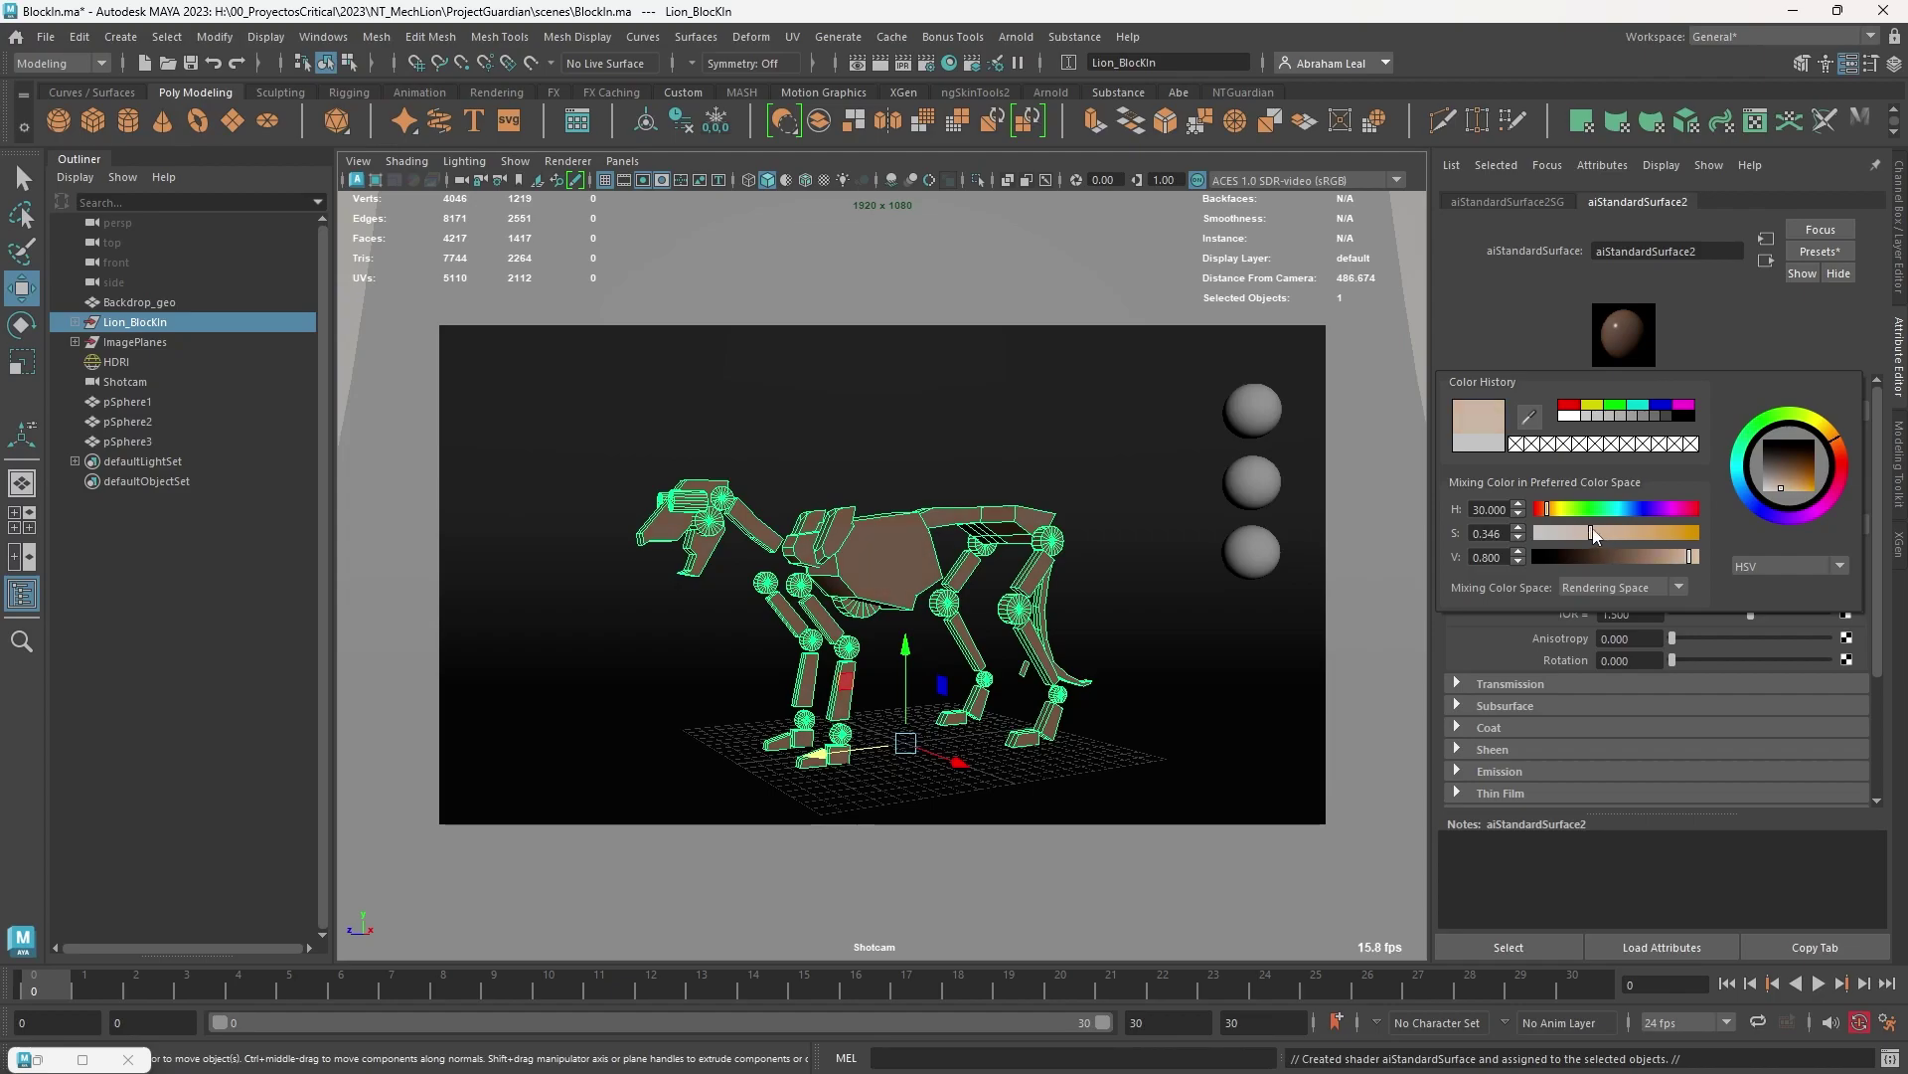
pyautogui.moveTo(1727, 587); pyautogui.dragTo(1731, 587)
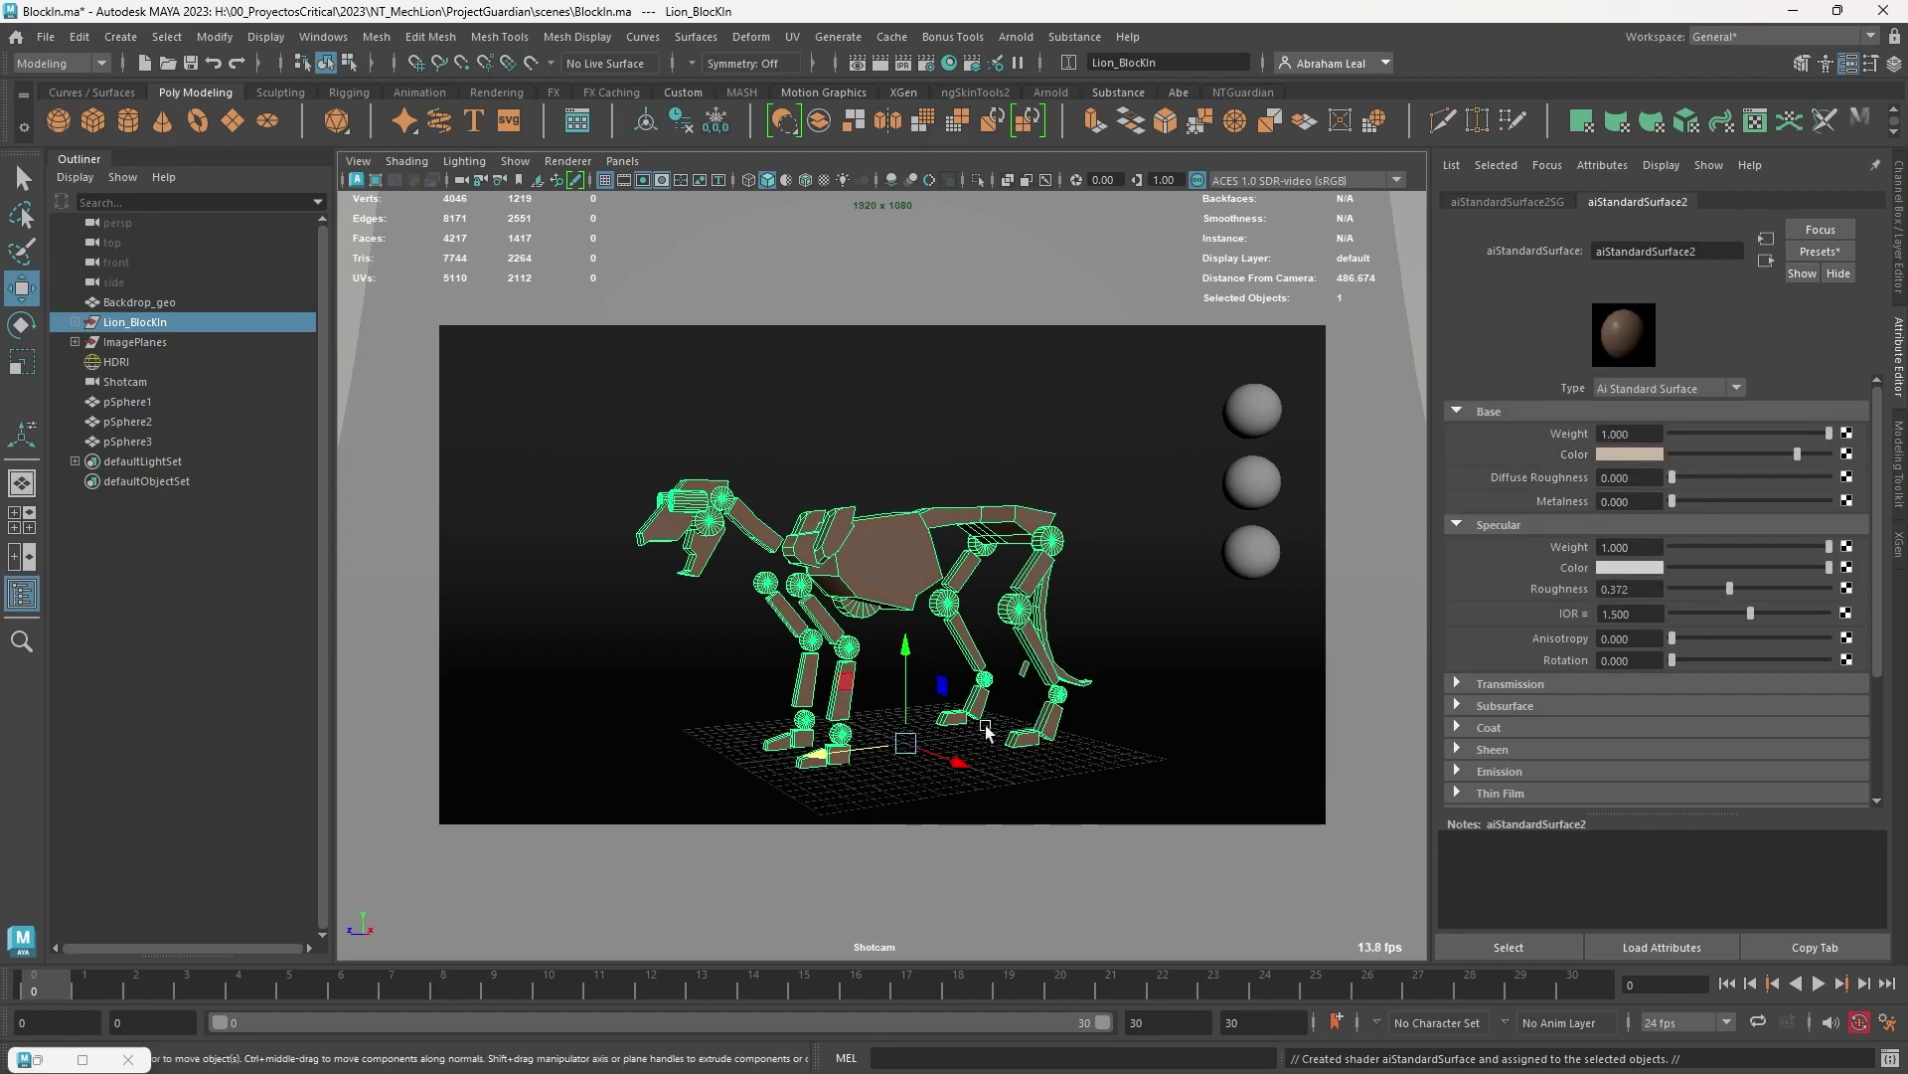
# Step: Render the shot camera and examine the lion's new material up close and in the full frame
pyautogui.click(37, 1057)
pyautogui.click(1419, 162)
pyautogui.scroll(2, 1019, 536)
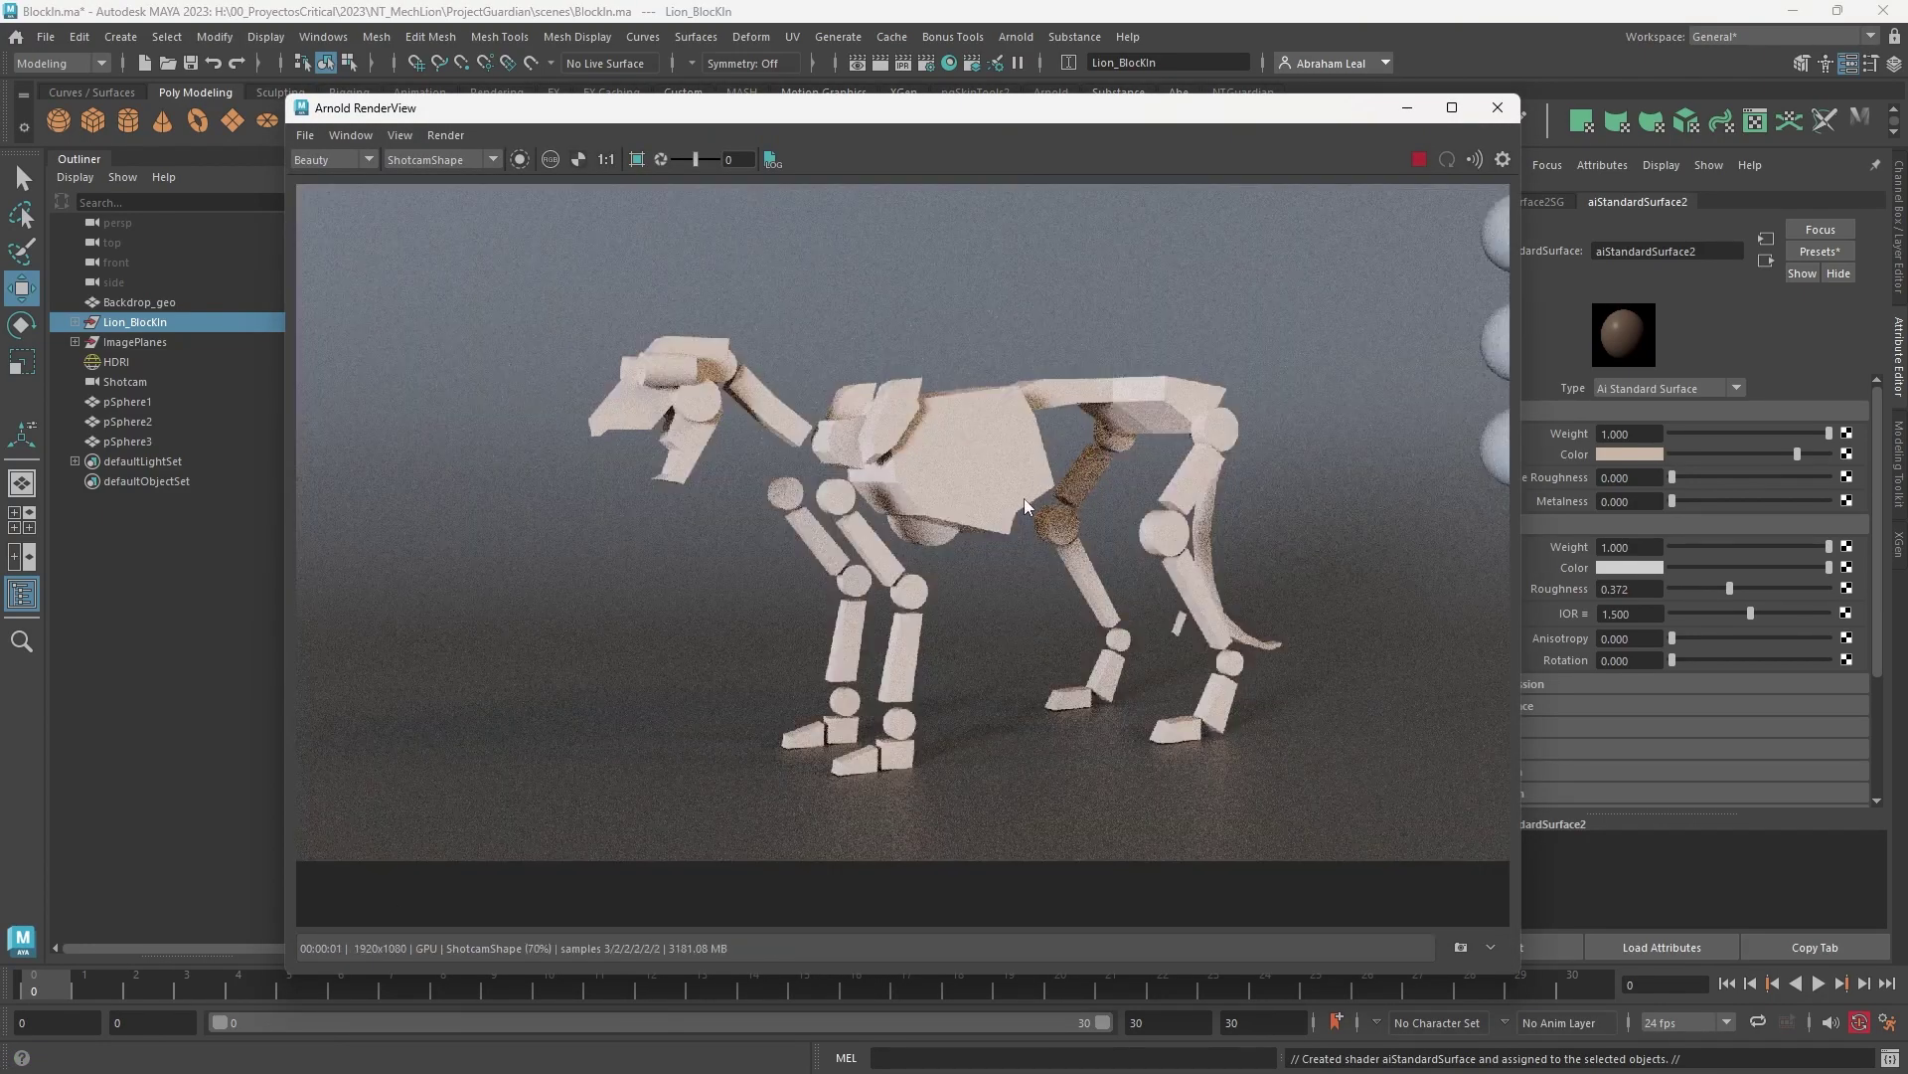
pyautogui.scroll(2, 1024, 515)
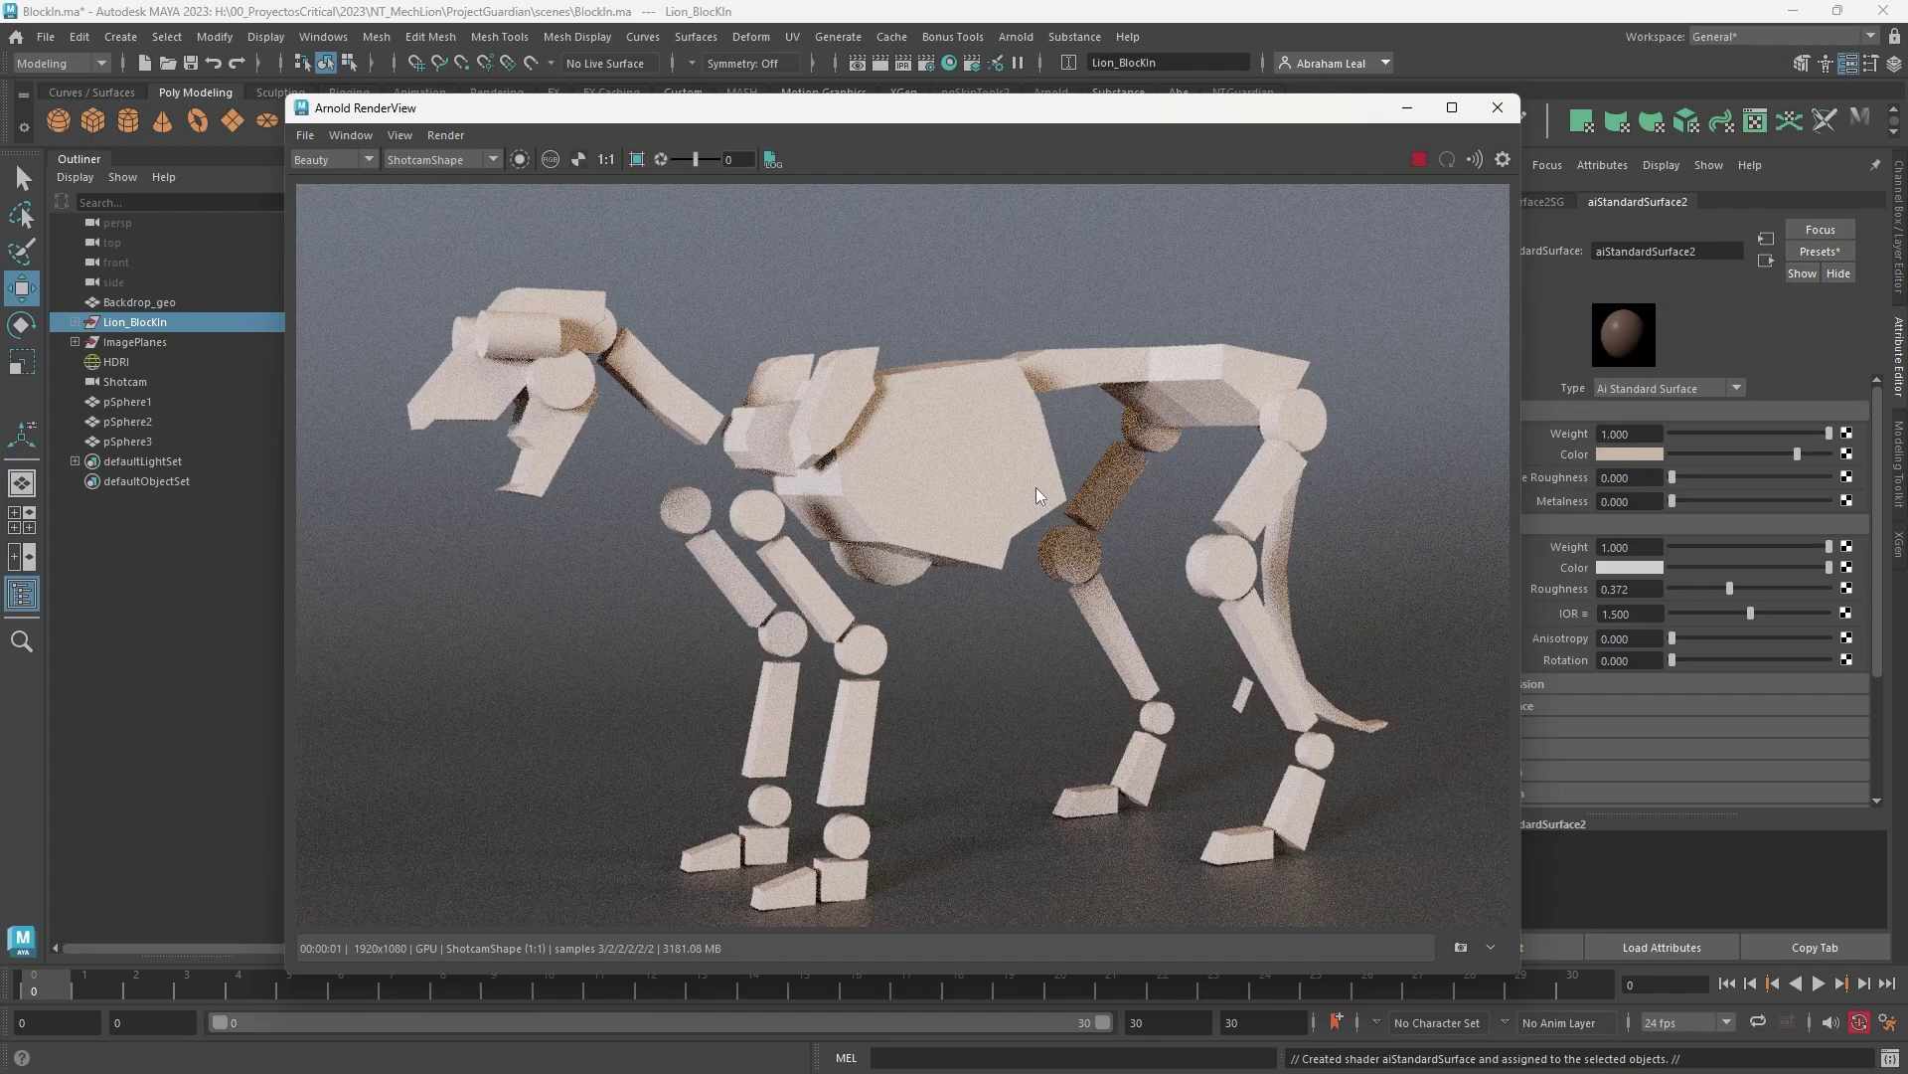
pyautogui.scroll(-4, 1040, 488)
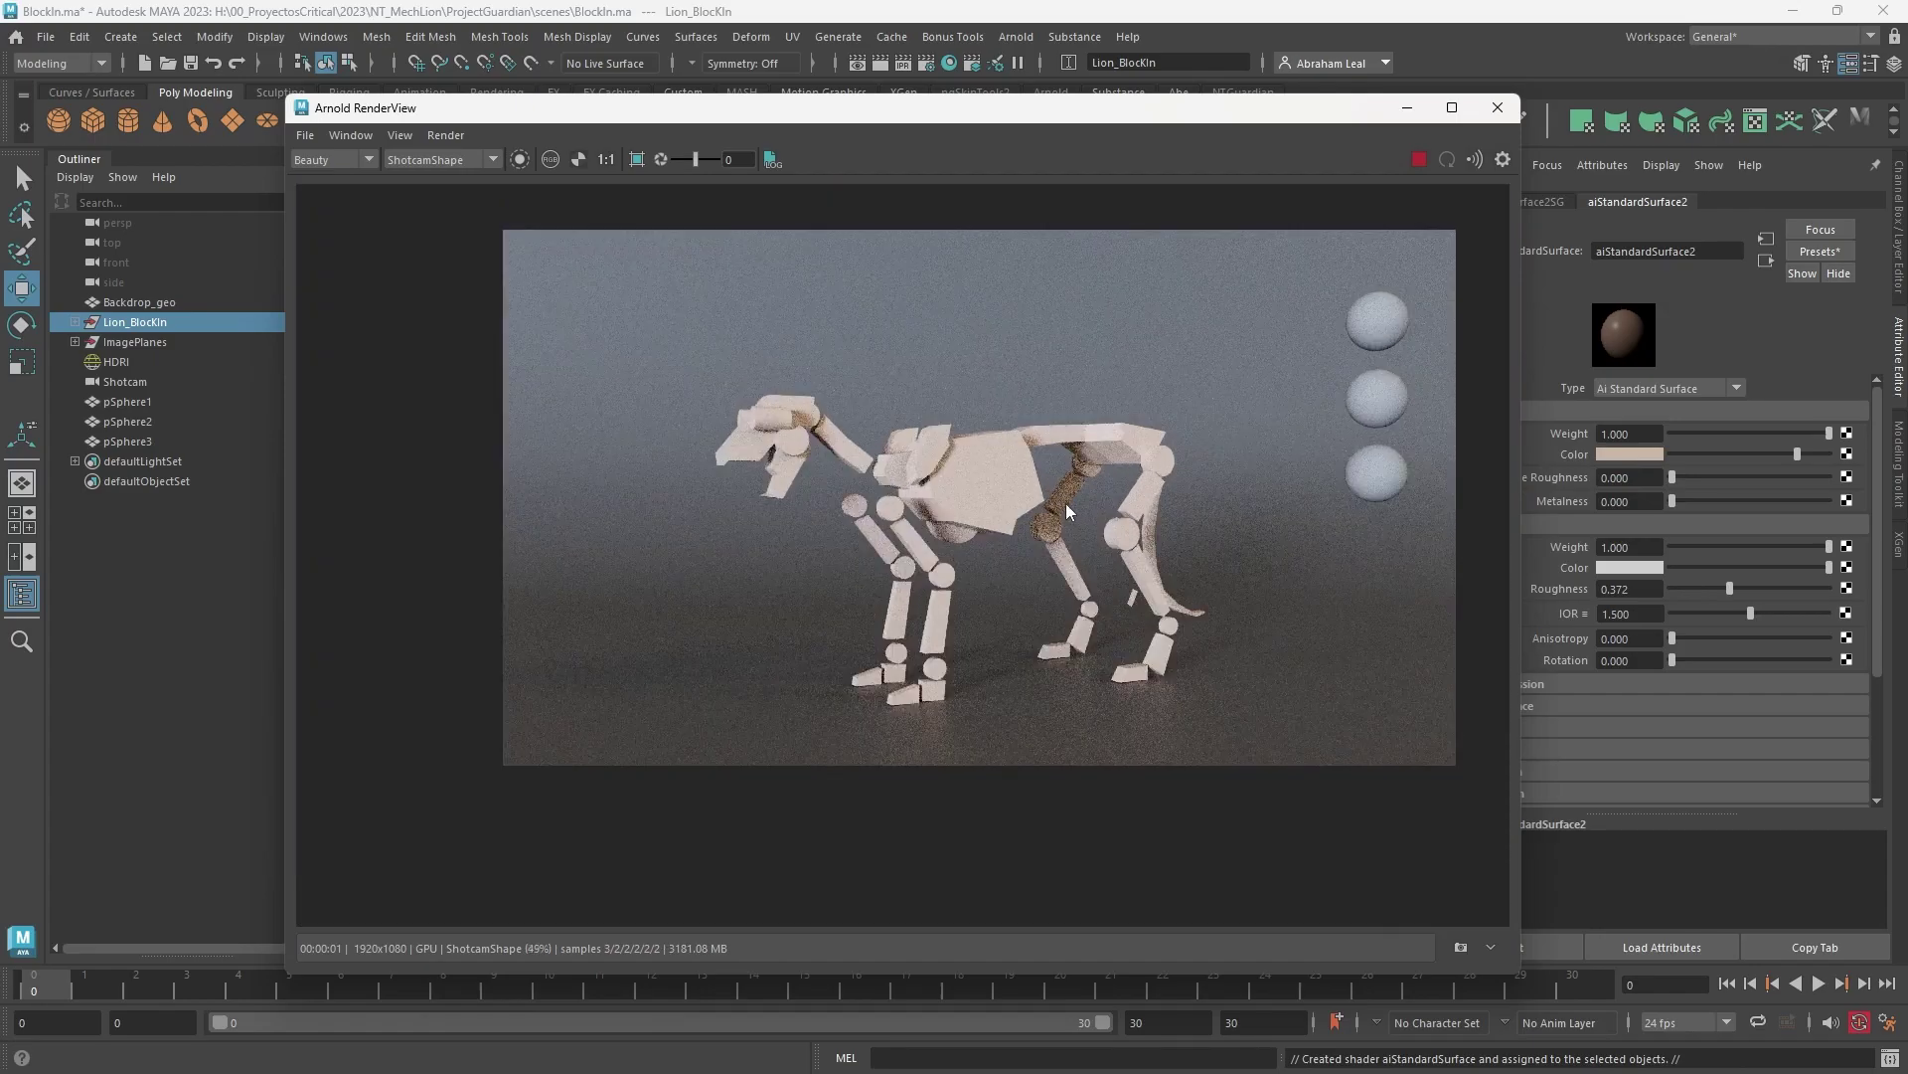
# Step: Darken the lion material's base color slightly, render the shot again, and return to the viewport
pyautogui.click(1418, 159)
pyautogui.moveTo(1775, 453); pyautogui.dragTo(1750, 453)
pyautogui.click(1418, 161)
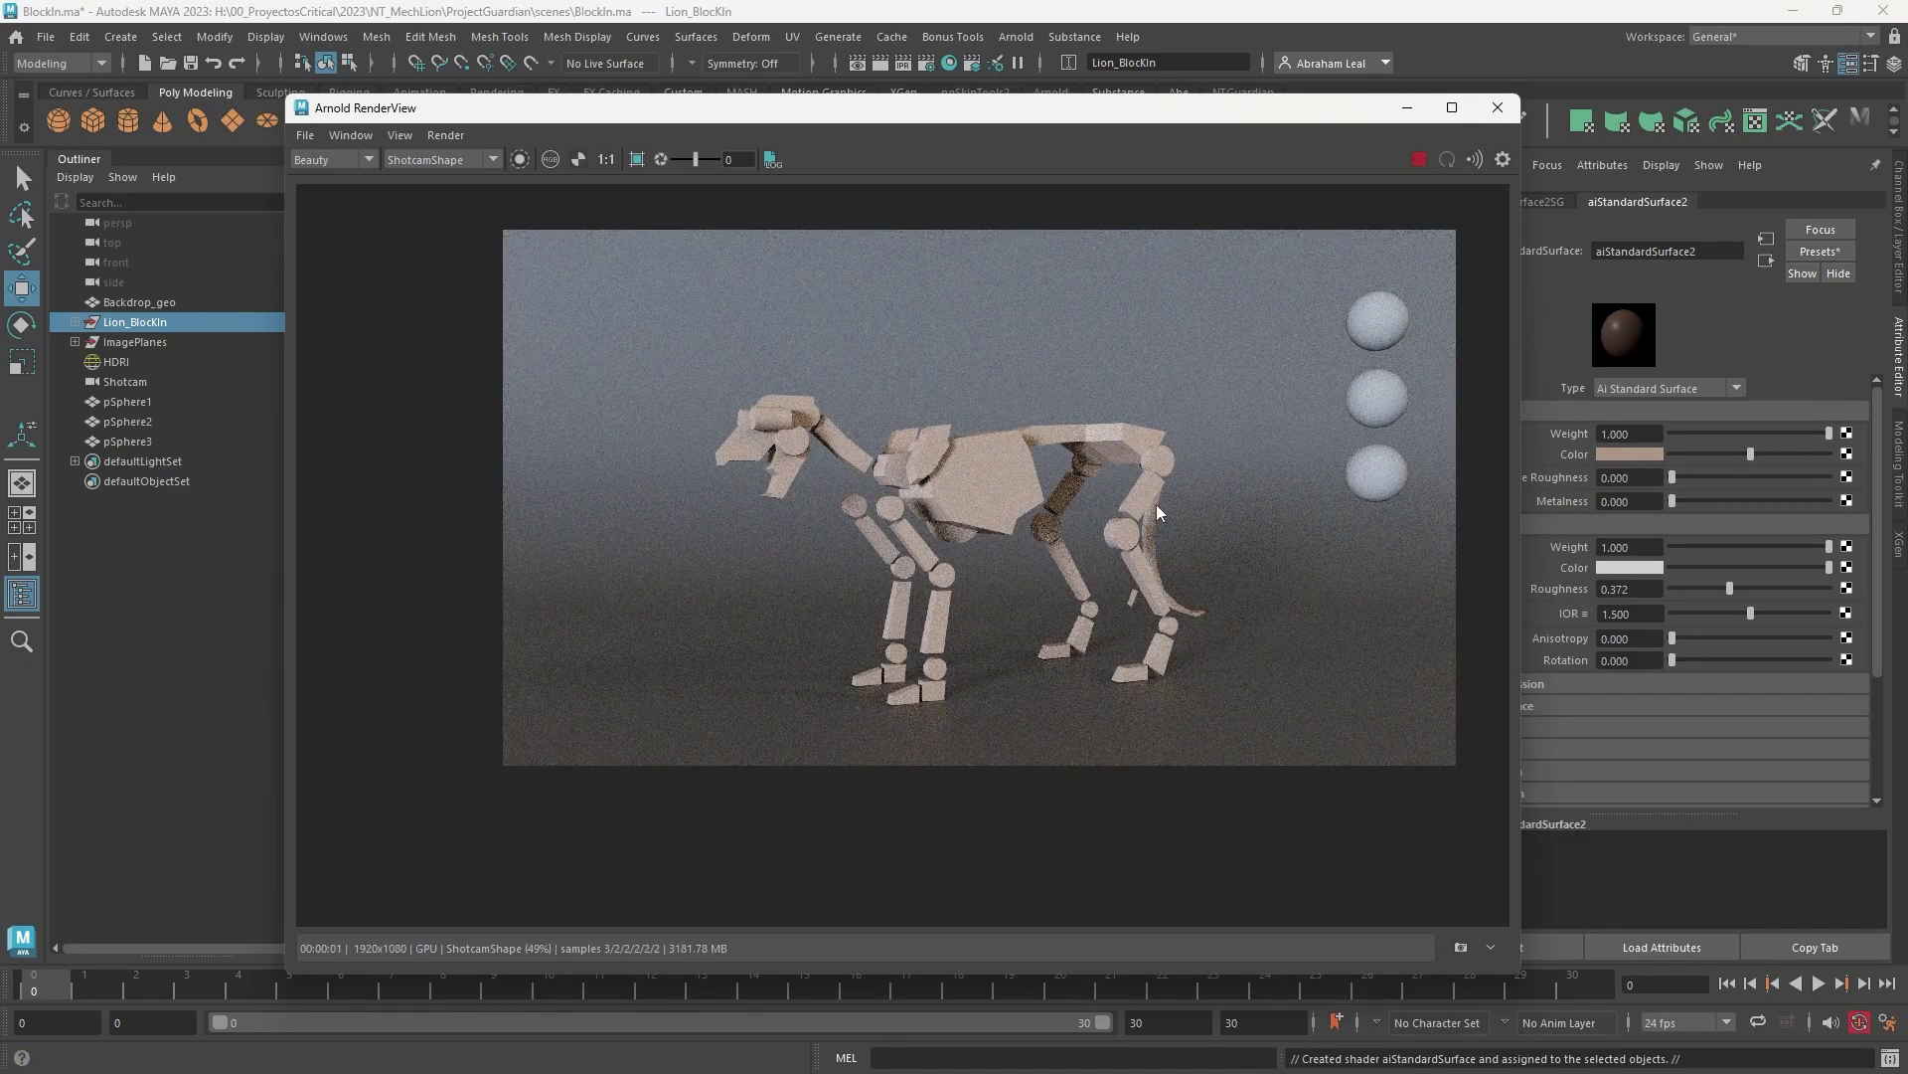
pyautogui.click(1413, 163)
pyautogui.click(1407, 110)
# Step: Assign a new aiStandardSurface material to the top sphere, raise its base color to white, and set specular roughness to 0.526
pyautogui.click(1262, 412)
pyautogui.rightClick(1264, 415)
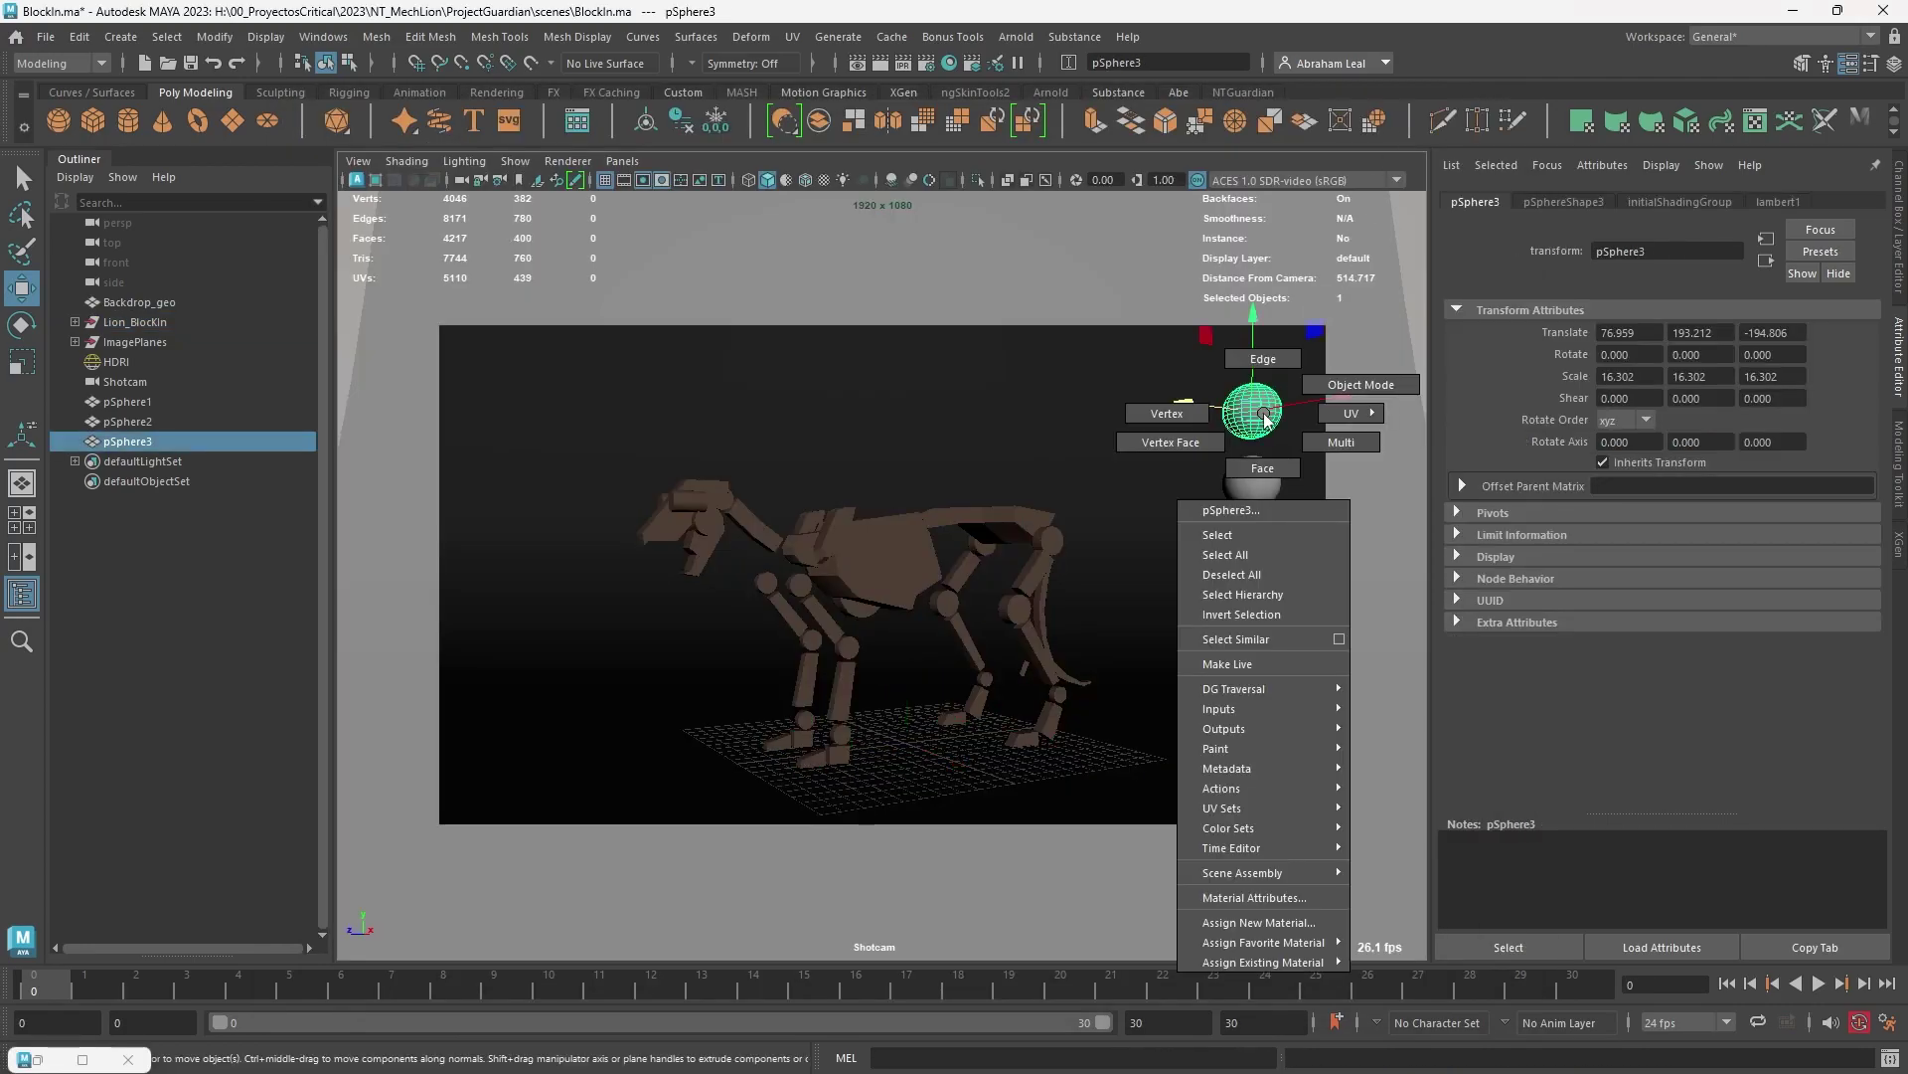
pyautogui.click(1262, 923)
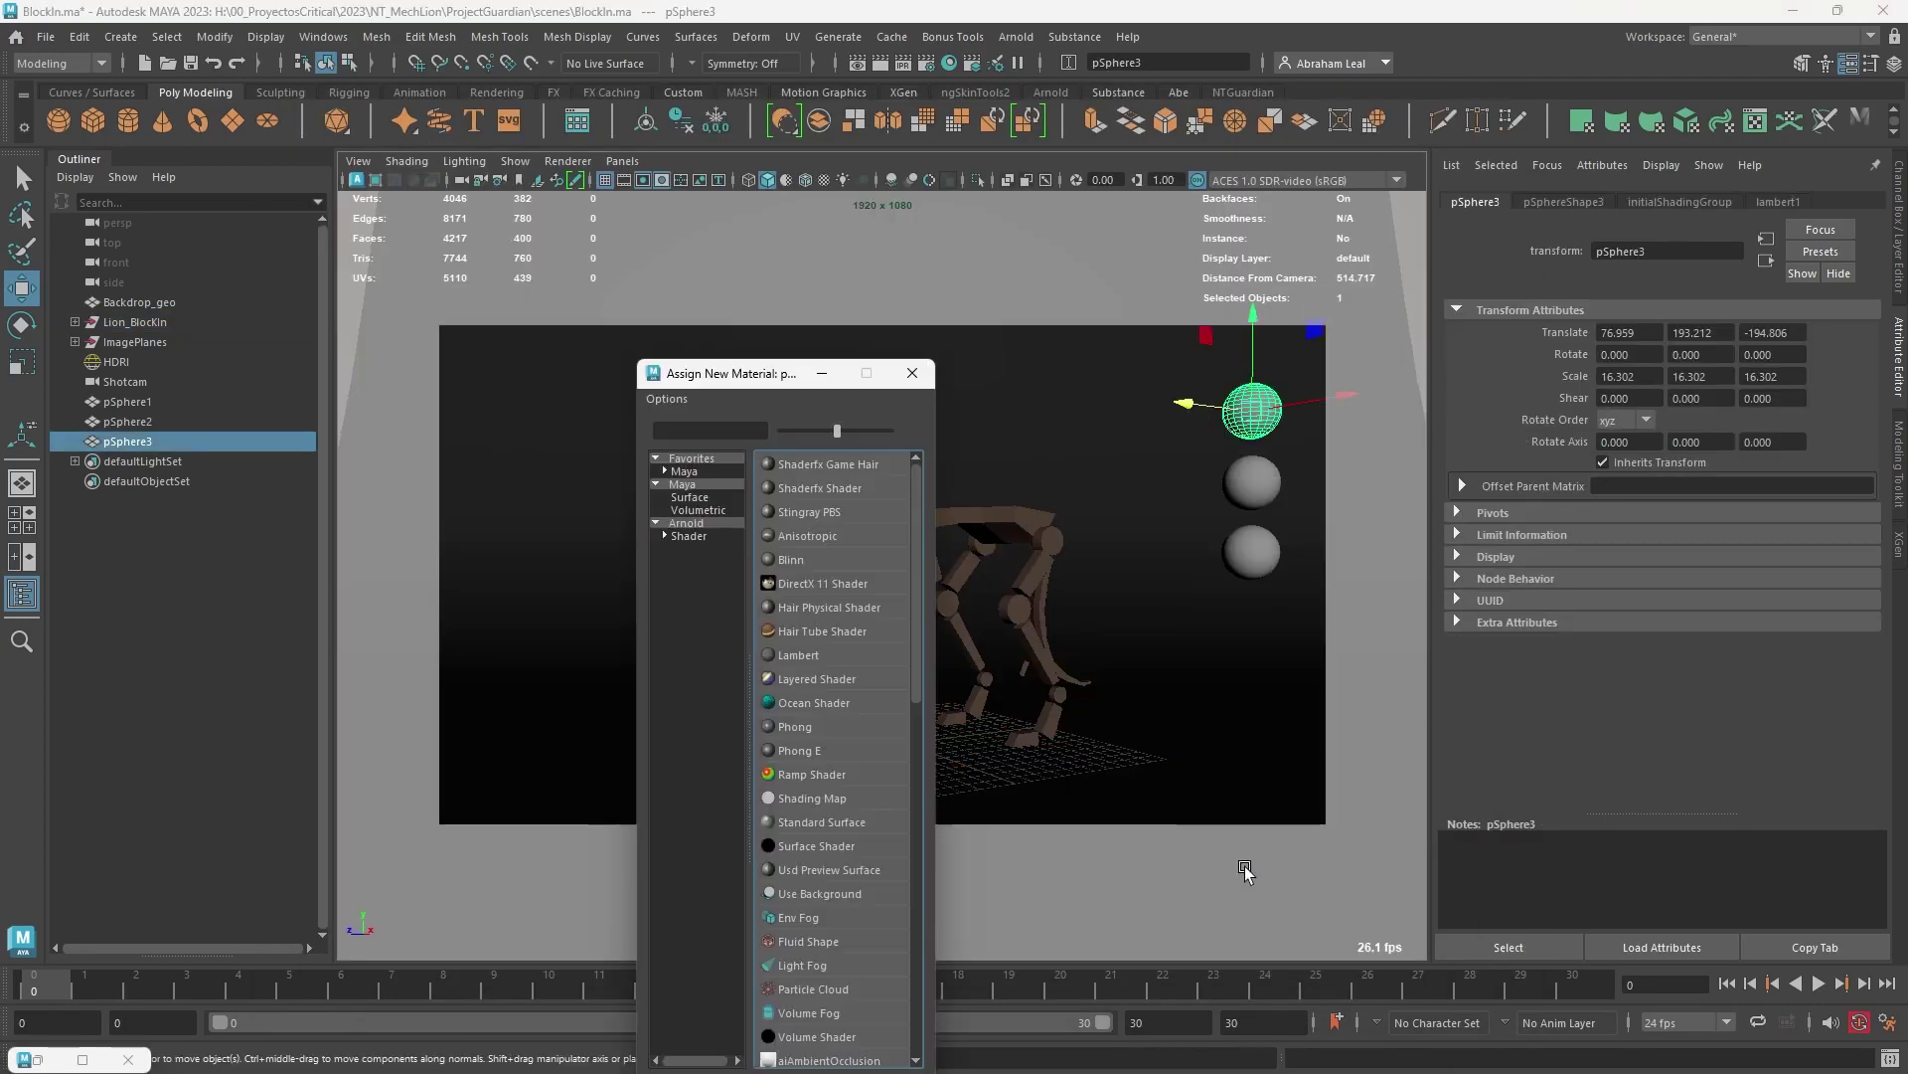
pyautogui.click(682, 527)
pyautogui.click(810, 773)
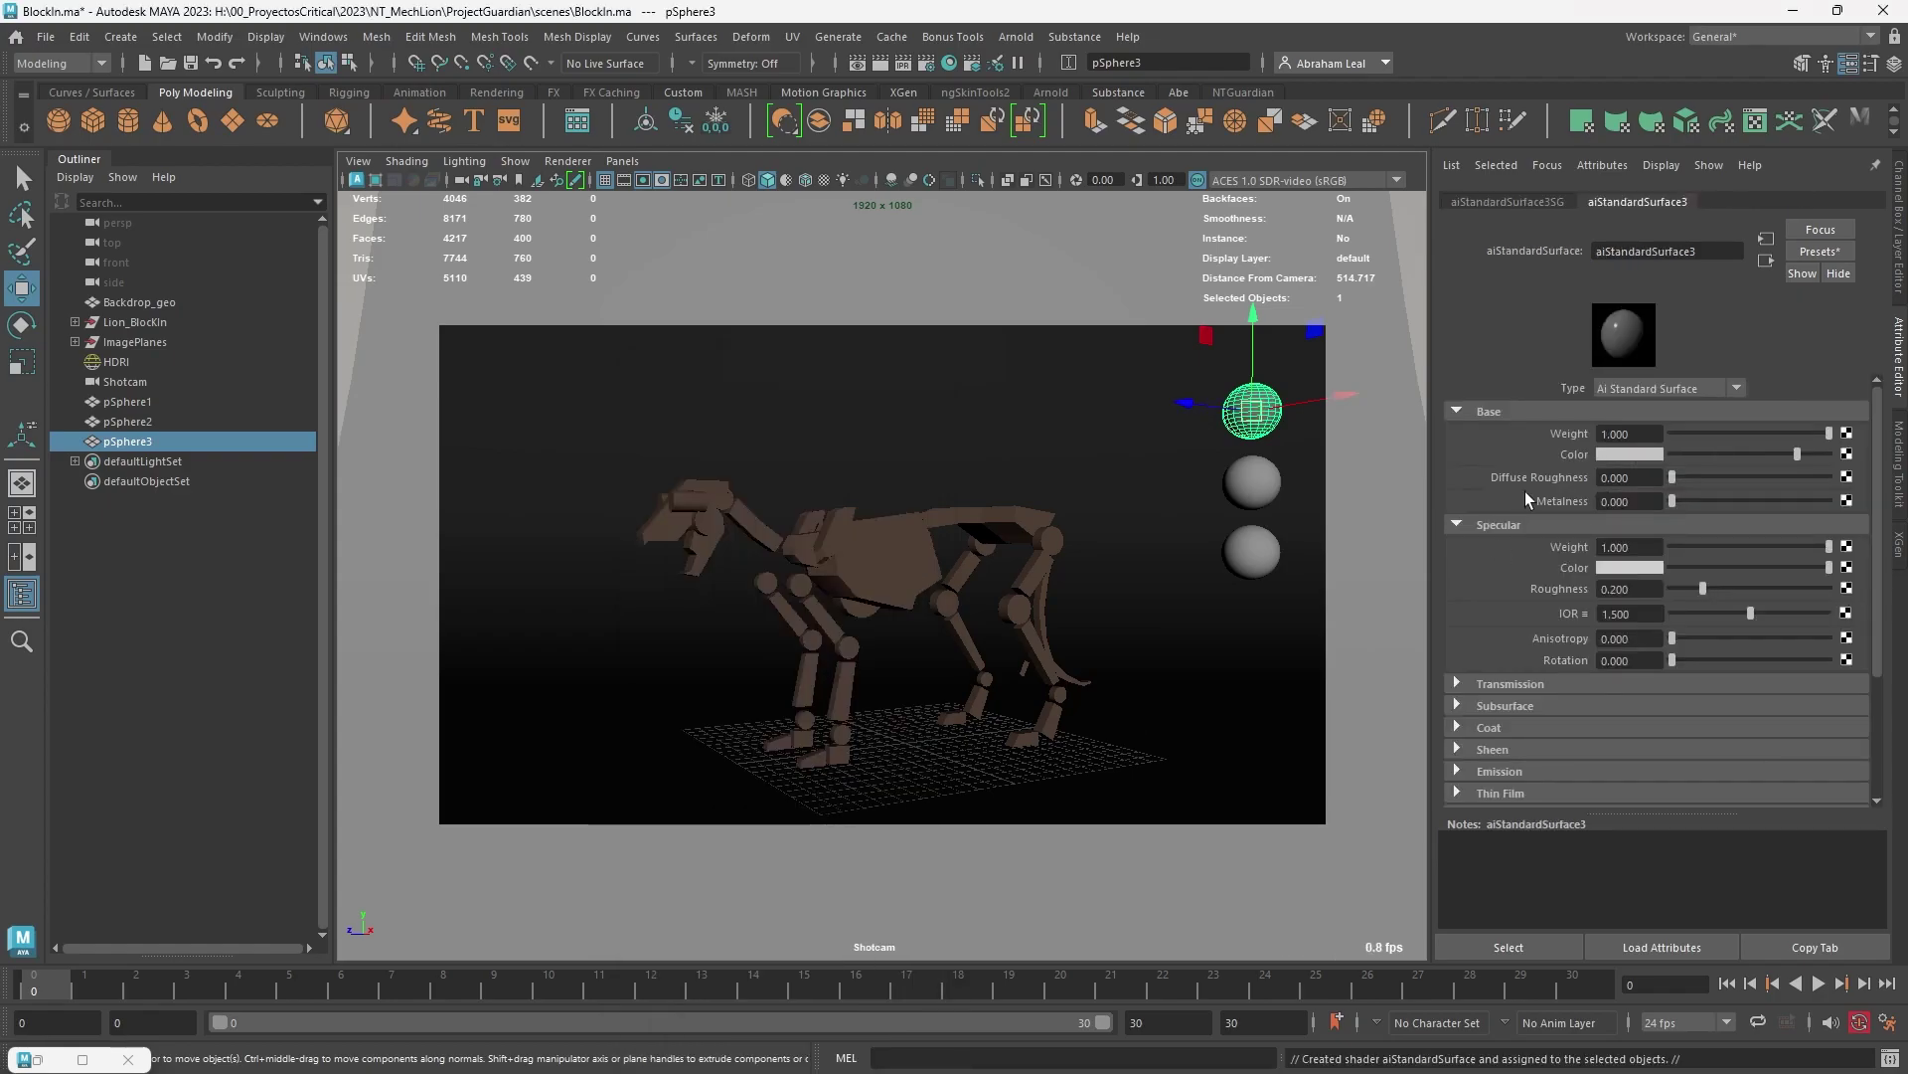
pyautogui.moveTo(1797, 453); pyautogui.dragTo(1834, 456)
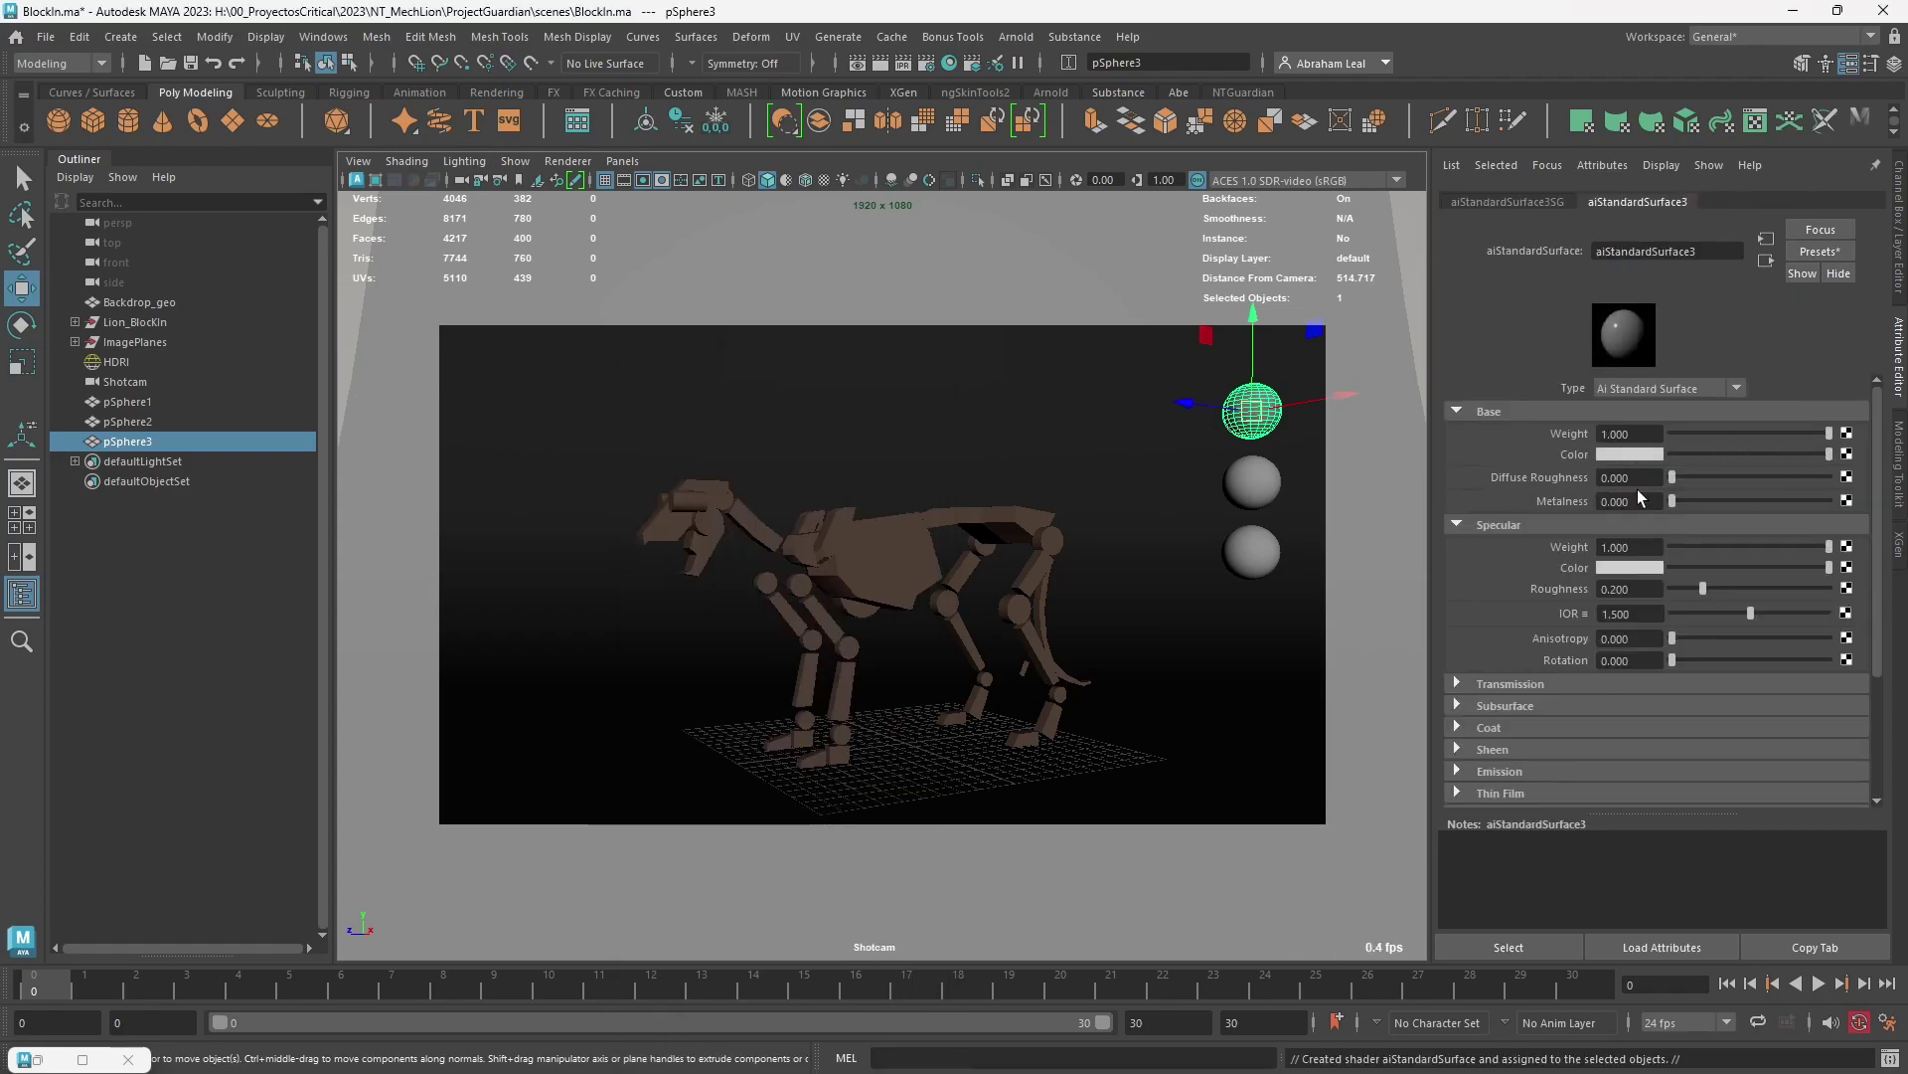
pyautogui.moveTo(1747, 596); pyautogui.dragTo(1753, 597)
pyautogui.click(1650, 454)
# Step: Render the shot and examine the white sphere up close against the other spheres and the lion
pyautogui.click(38, 1058)
pyautogui.click(1416, 160)
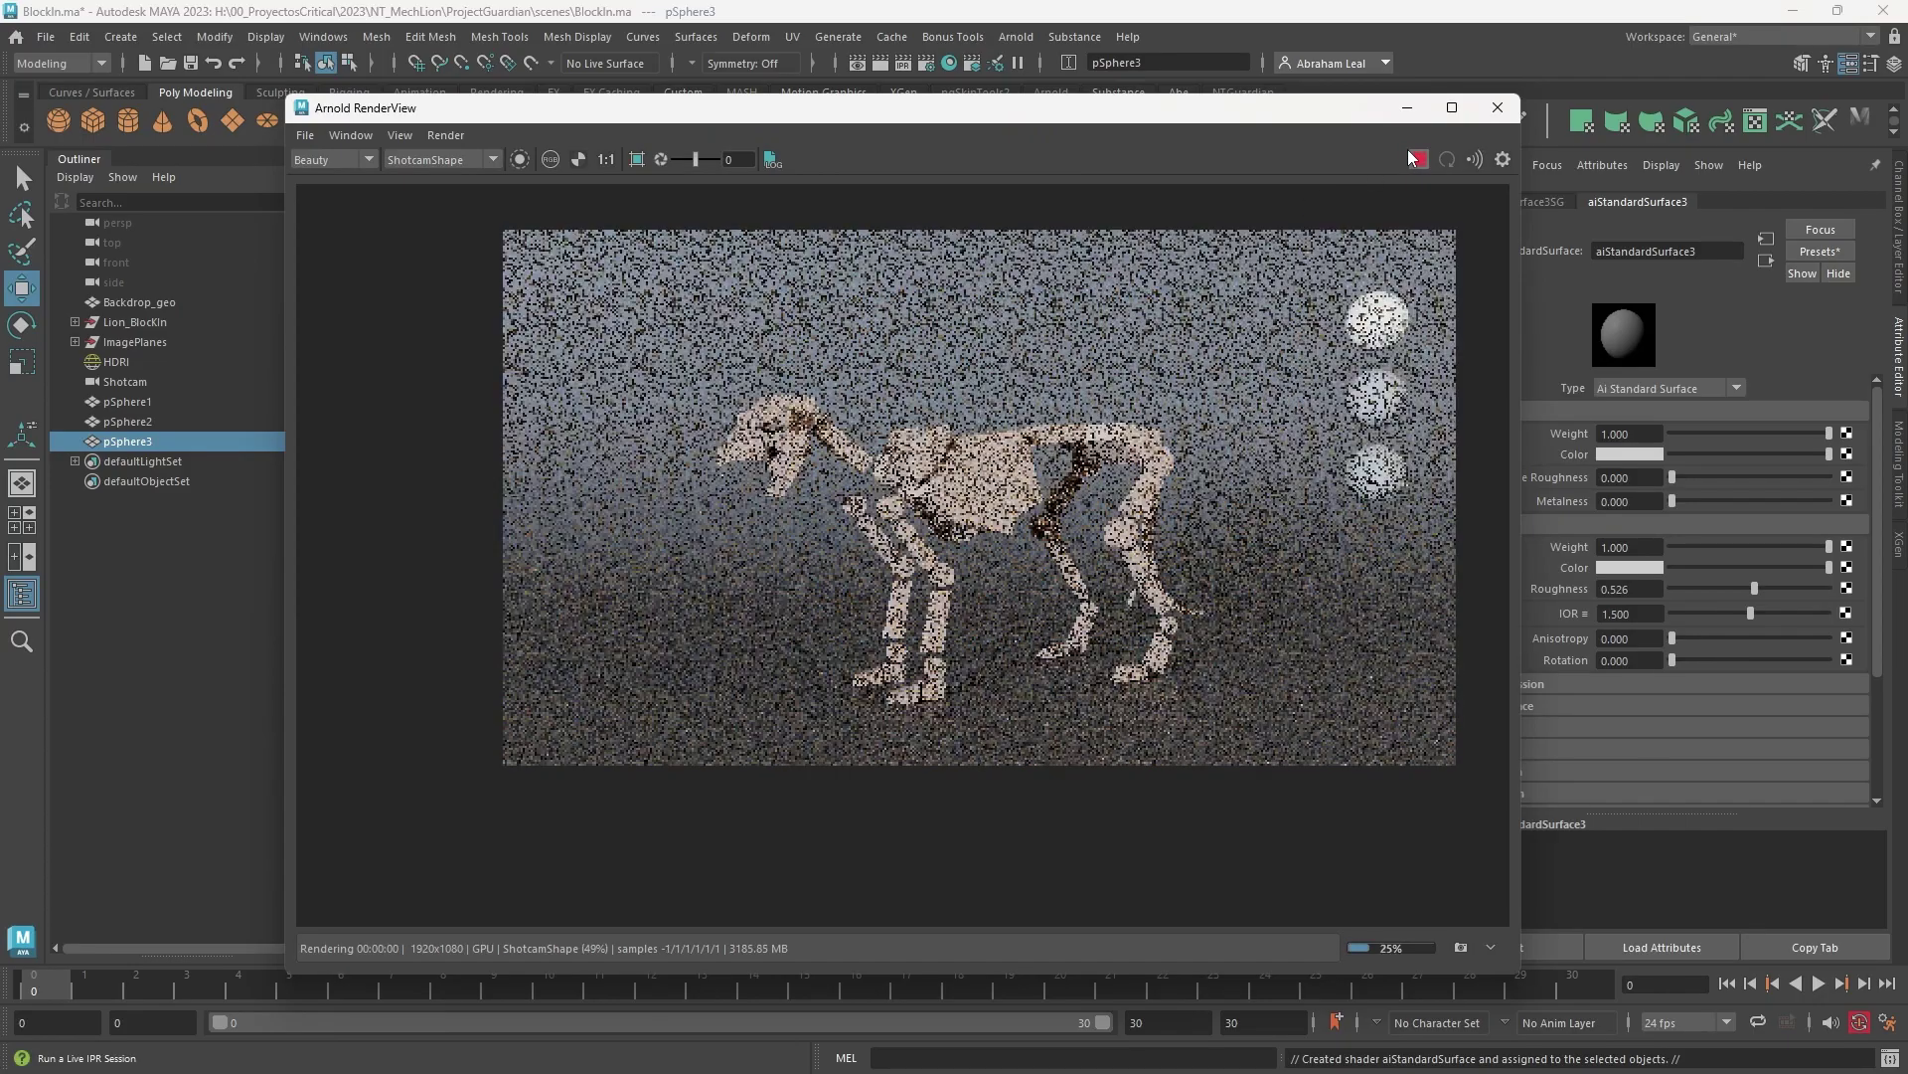
pyautogui.scroll(5, 1420, 334)
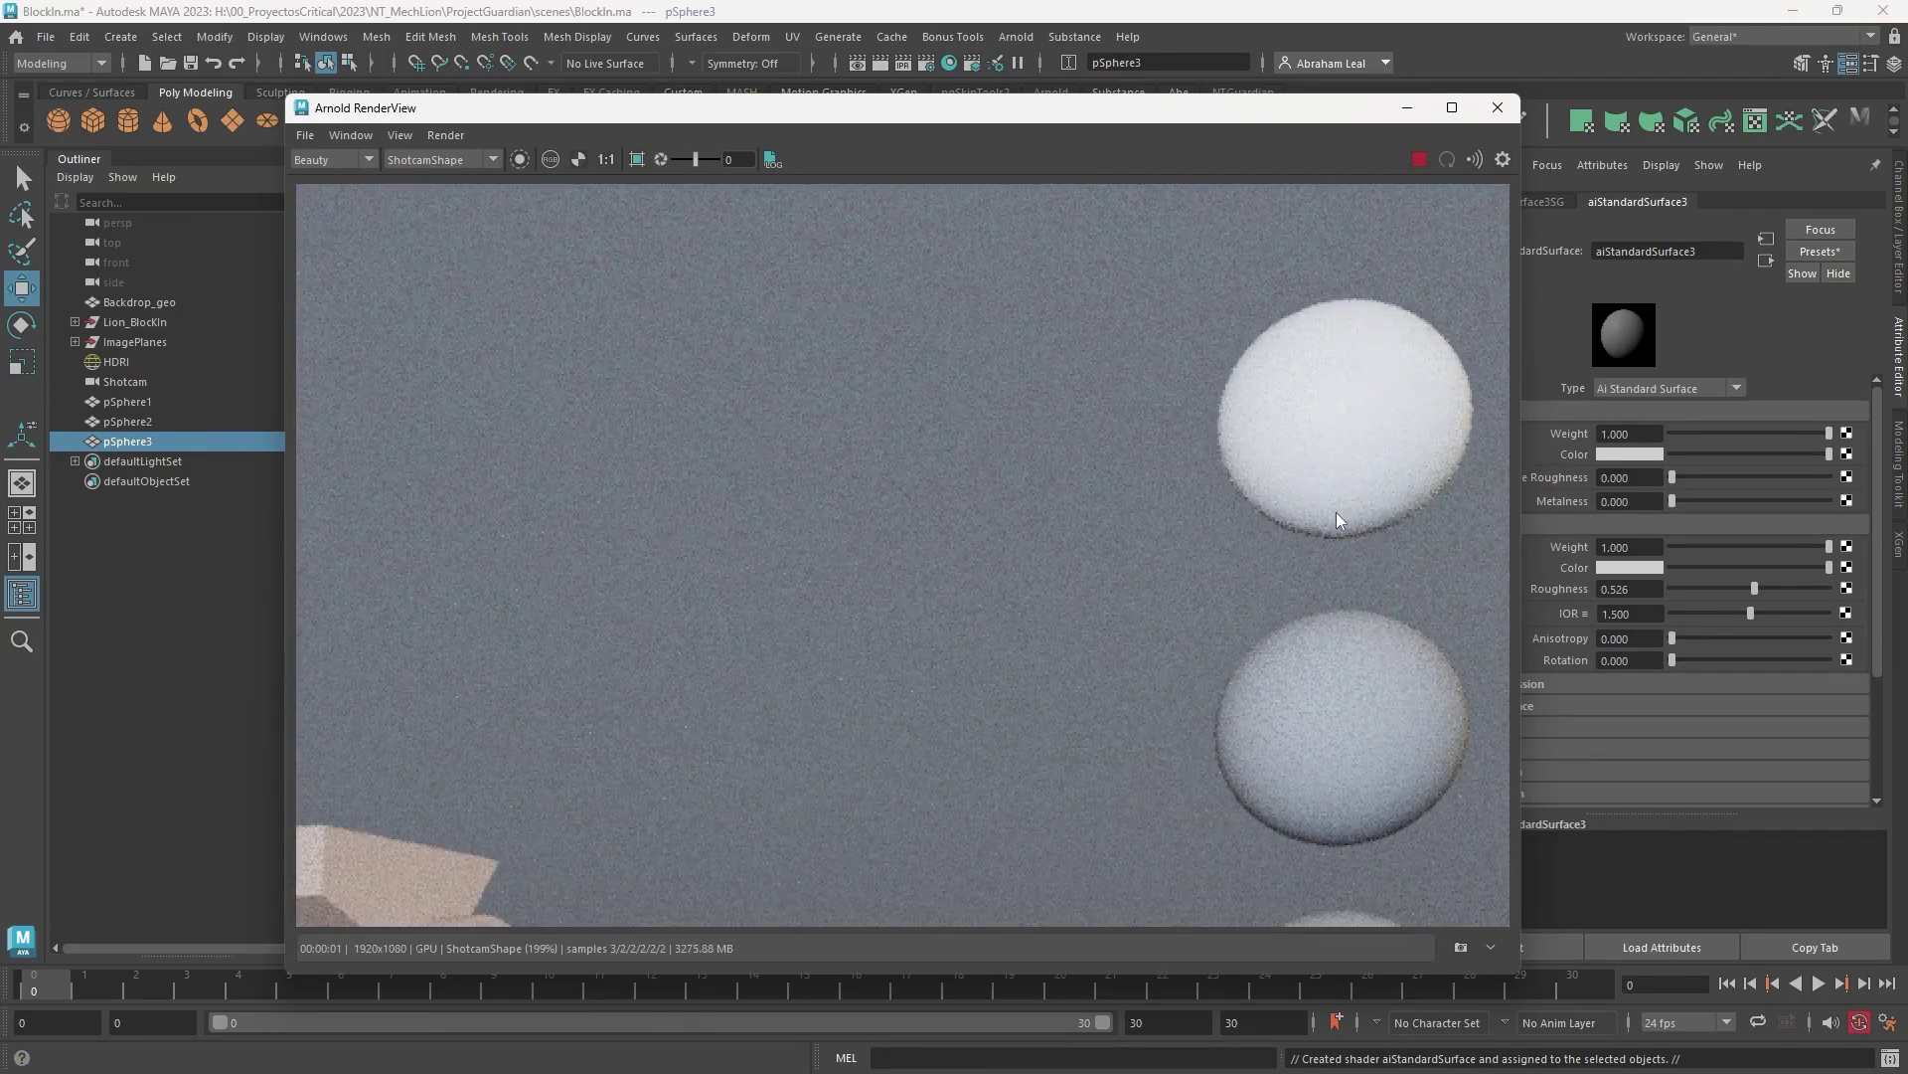
pyautogui.scroll(1, 1332, 363)
pyautogui.scroll(-1, 1386, 387)
pyautogui.moveTo(1344, 434); pyautogui.dragTo(1200, 390, button='middle')
pyautogui.scroll(-1, 1200, 391)
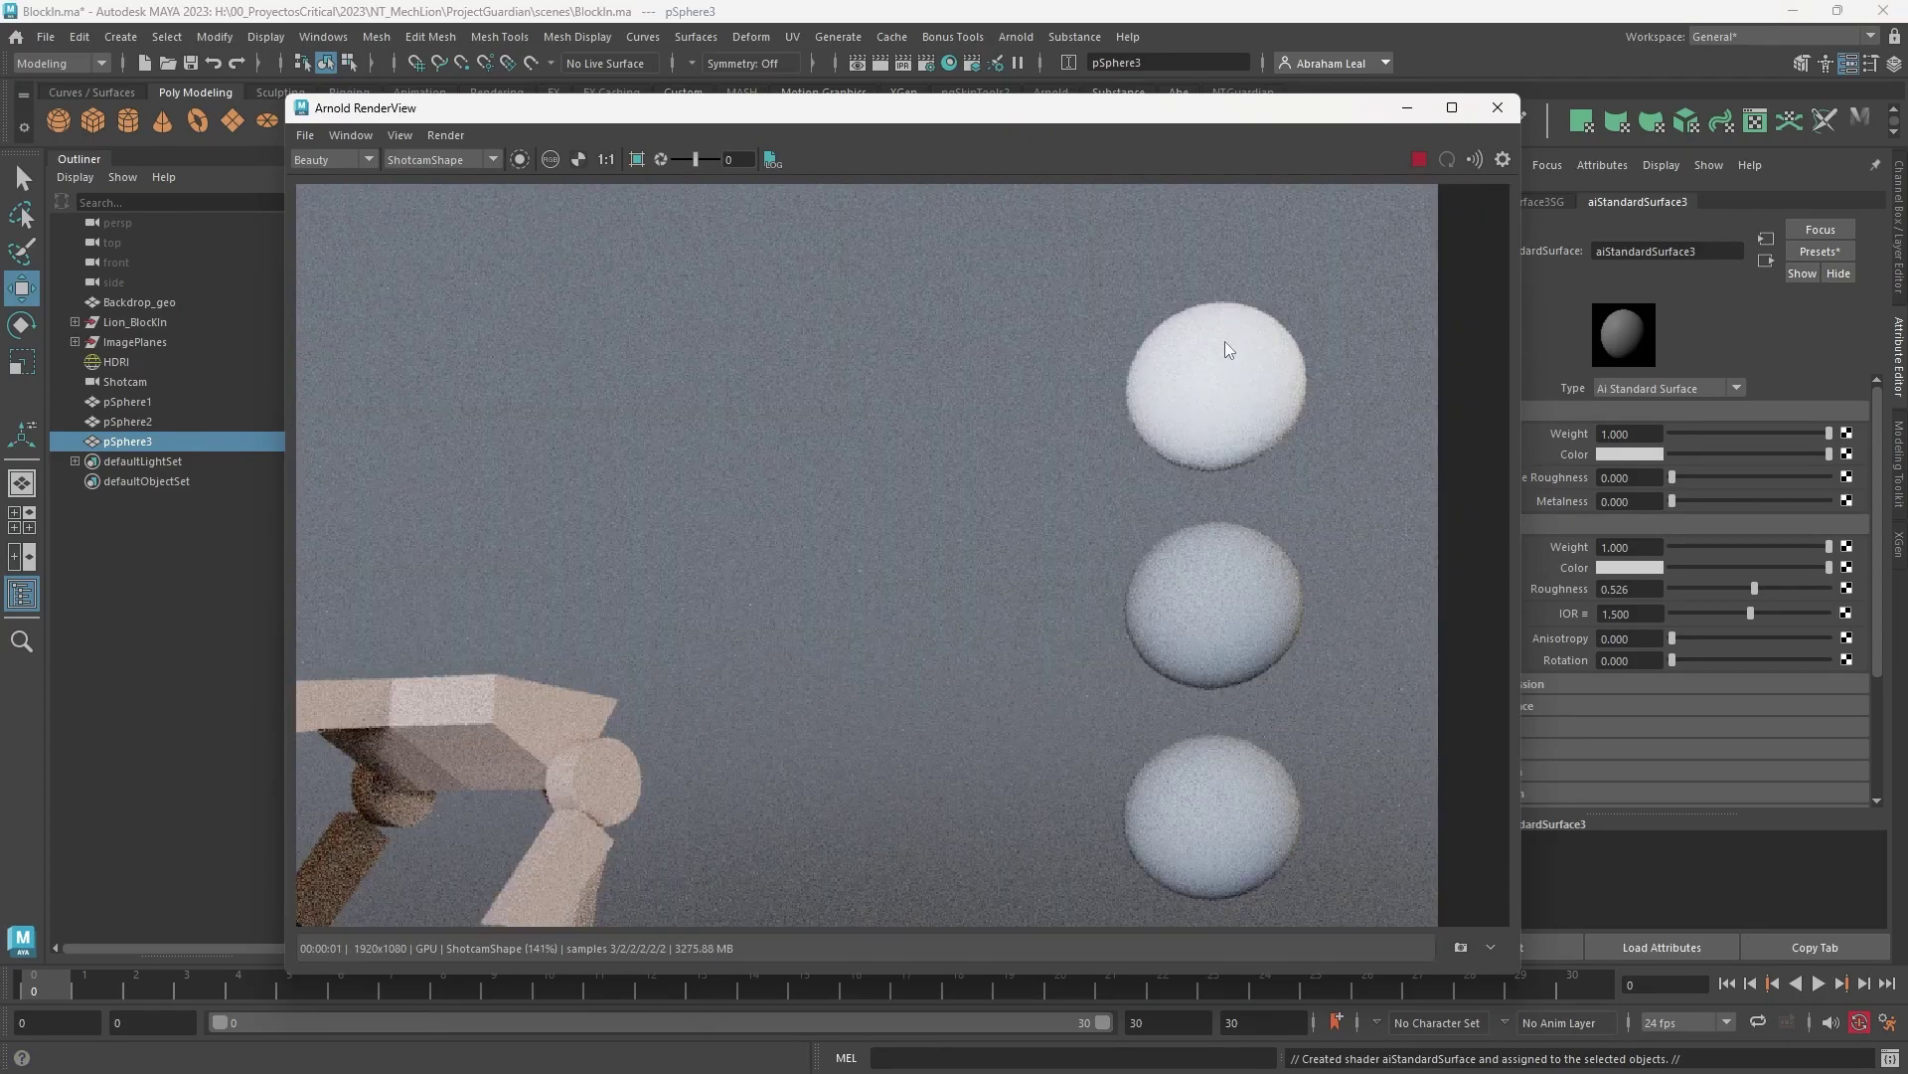
pyautogui.scroll(-2, 1226, 343)
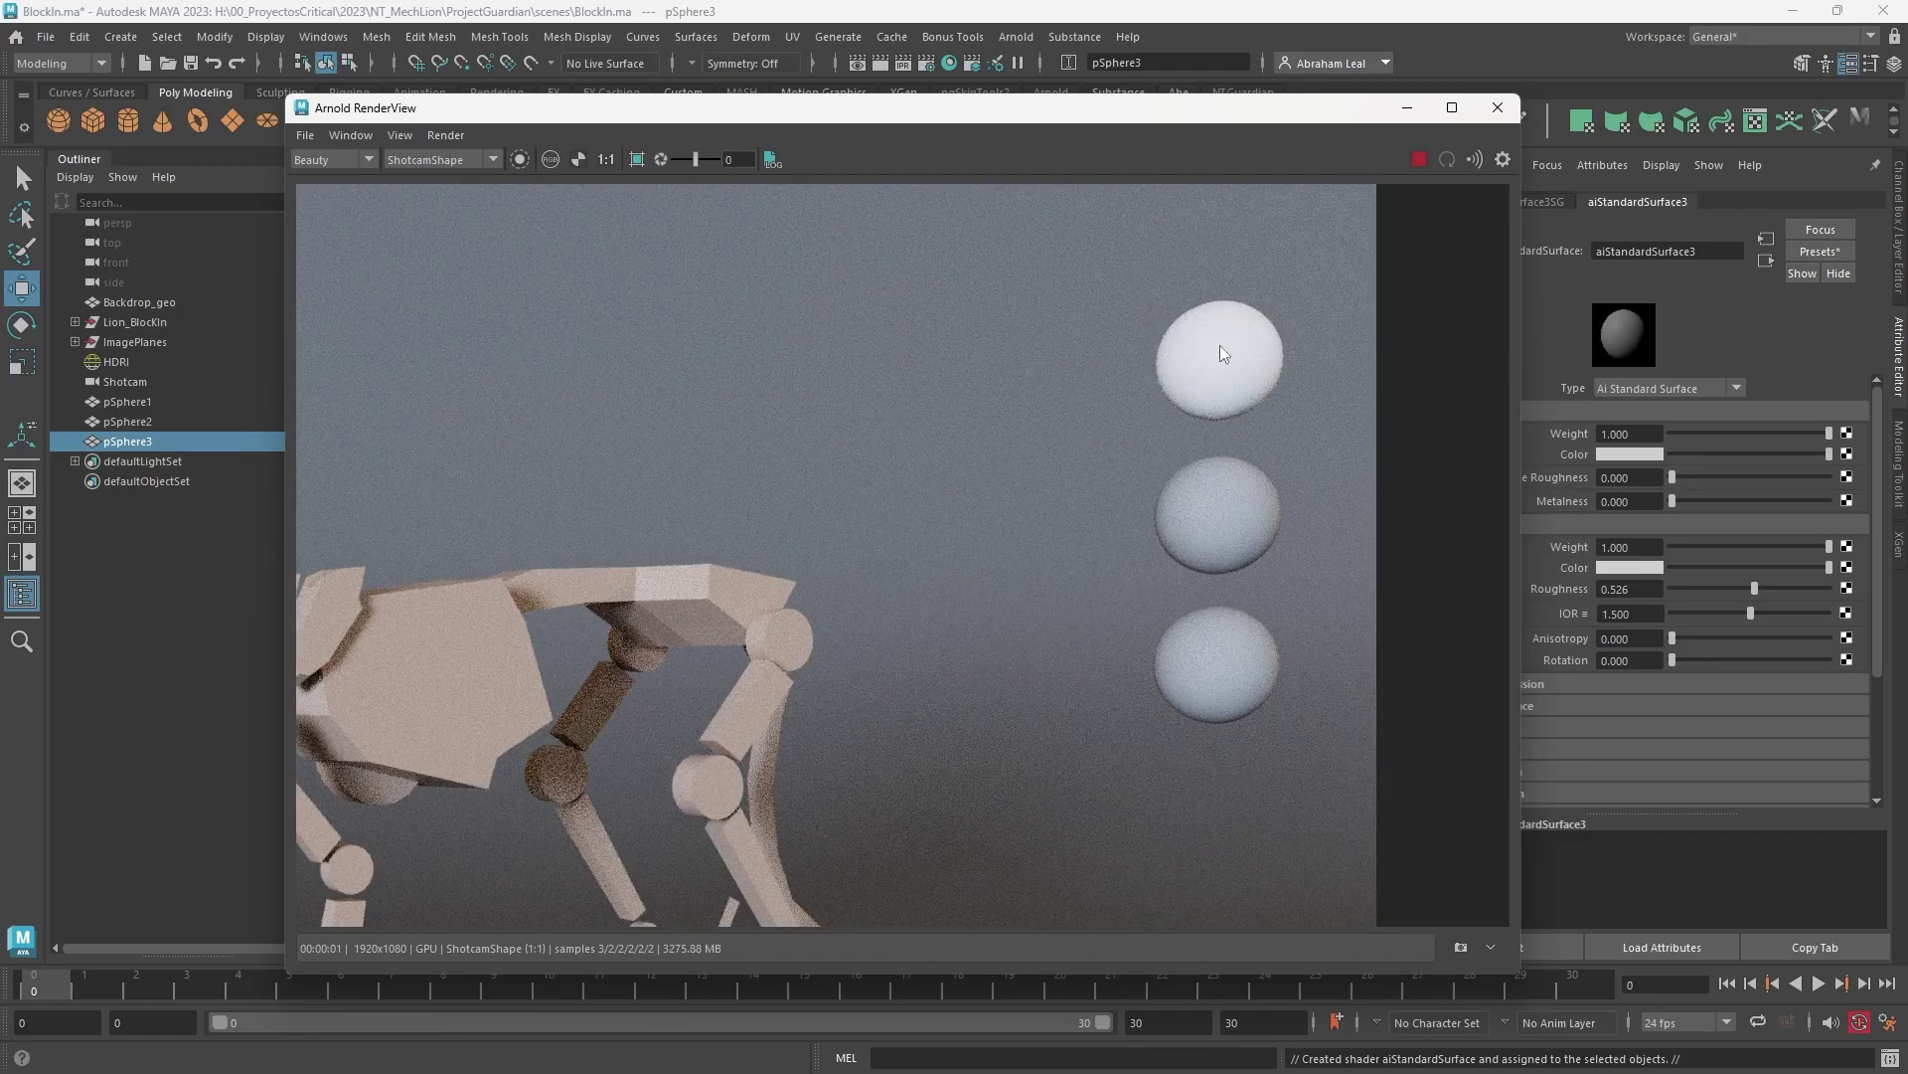
pyautogui.scroll(-3, 1258, 366)
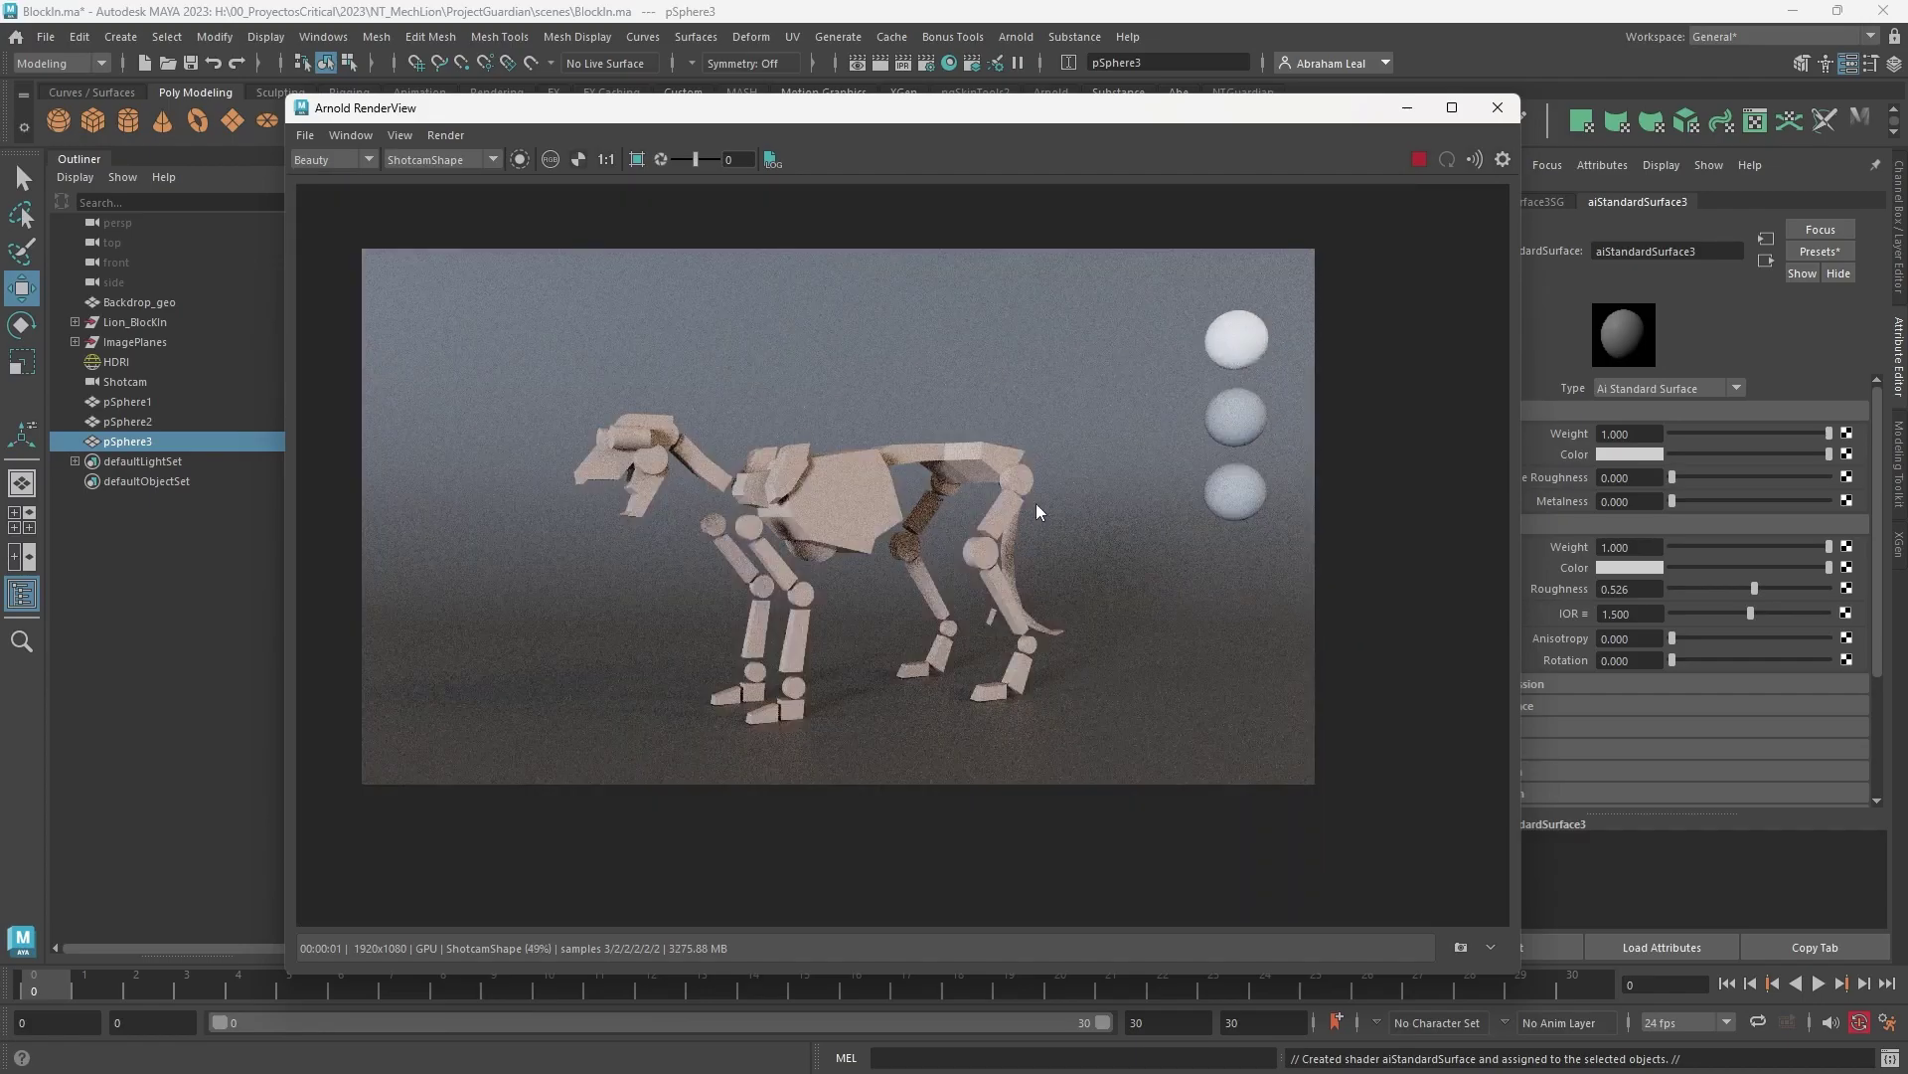
pyautogui.click(1405, 107)
# Step: Assign a new aiStandardSurface material to the middle sphere and set its base color value to 0.5
pyautogui.click(1261, 492)
pyautogui.moveTo(1261, 492); pyautogui.dragTo(1257, 988, button='right')
pyautogui.click(707, 523)
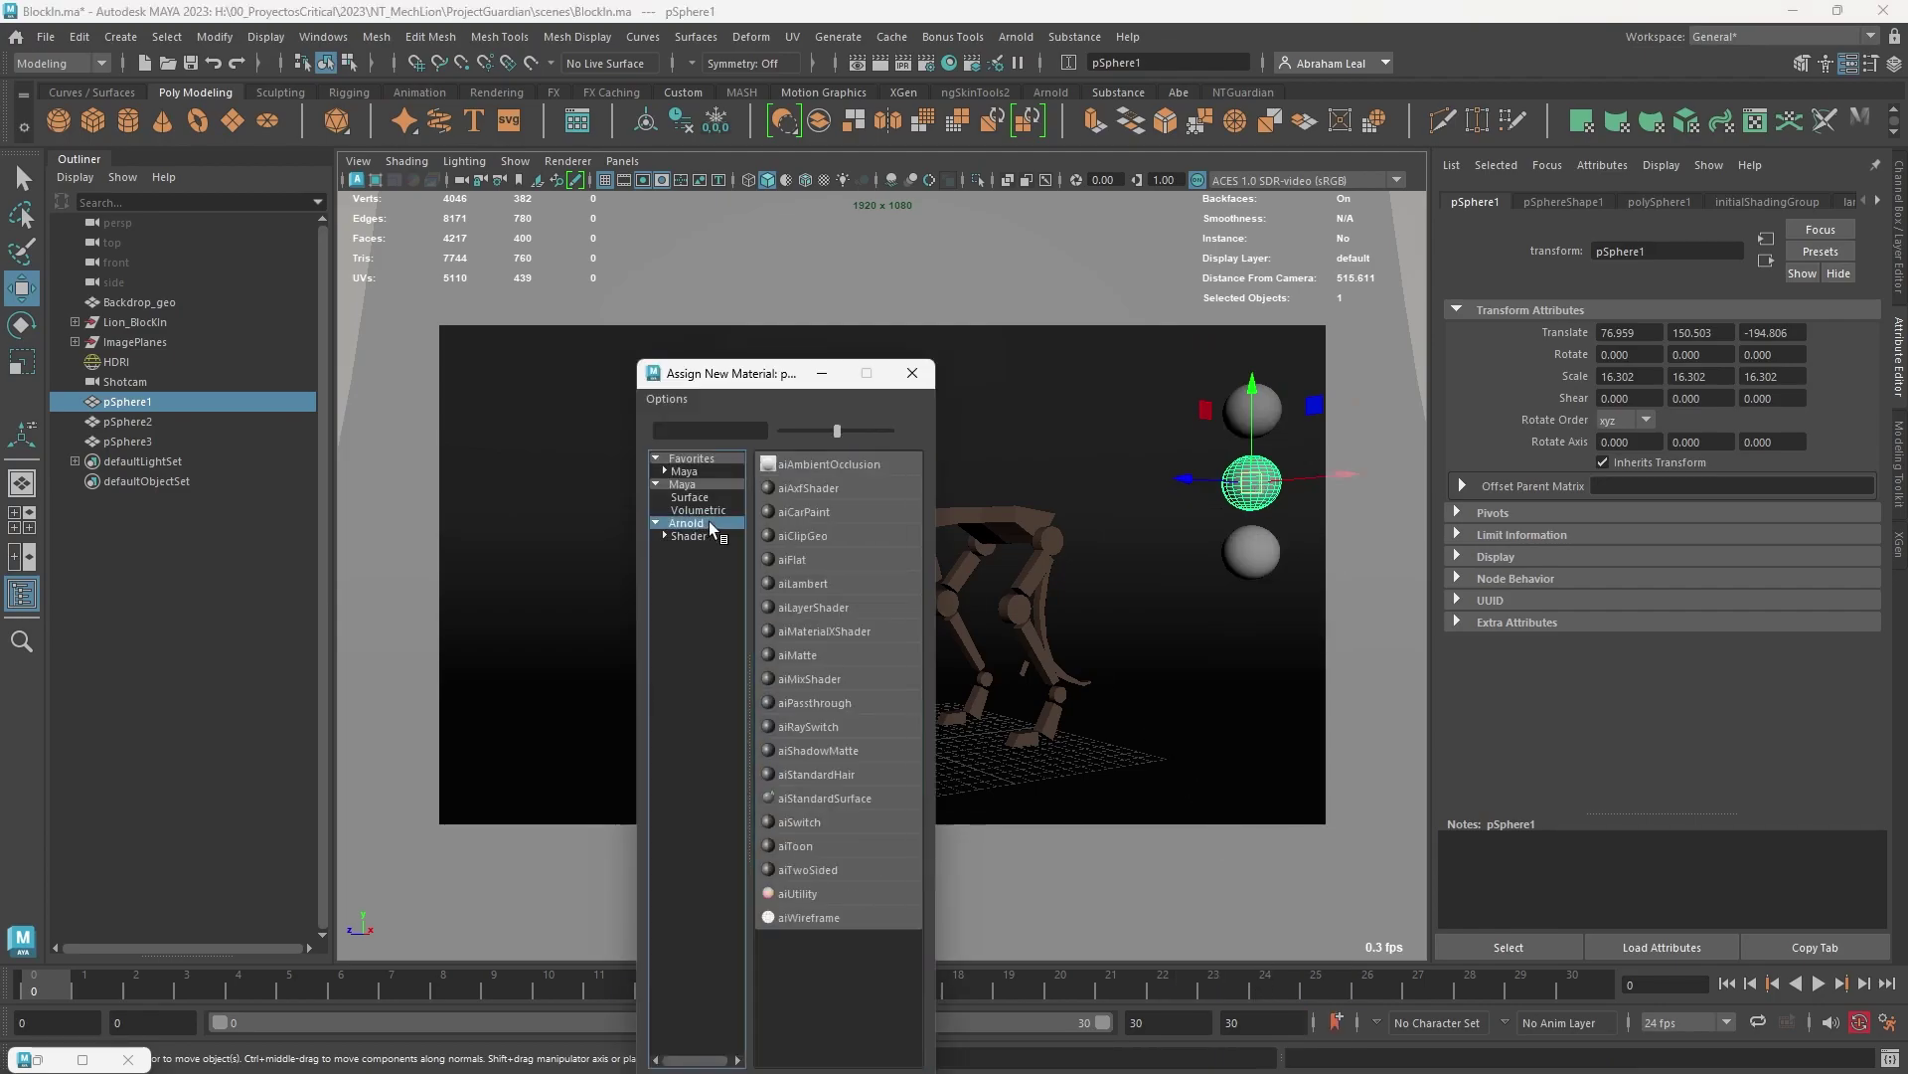
pyautogui.click(823, 798)
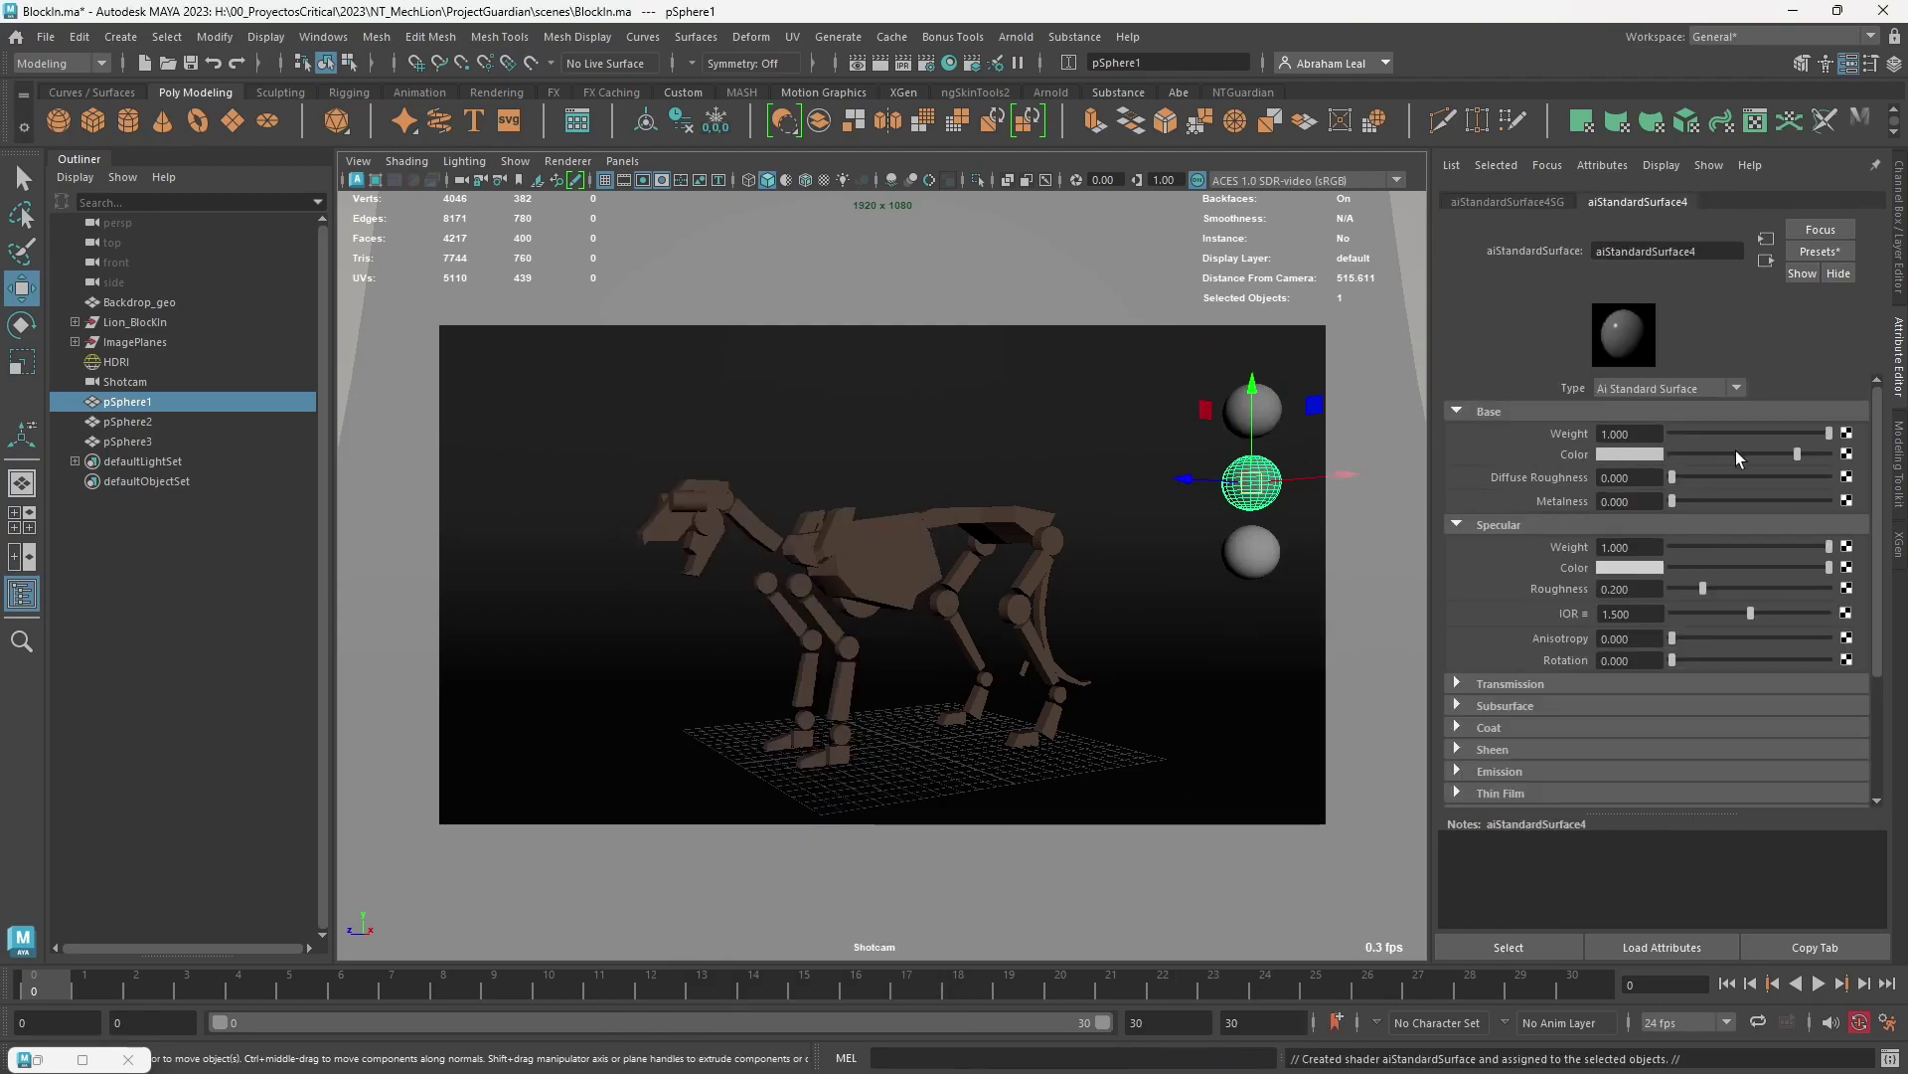
pyautogui.click(1638, 455)
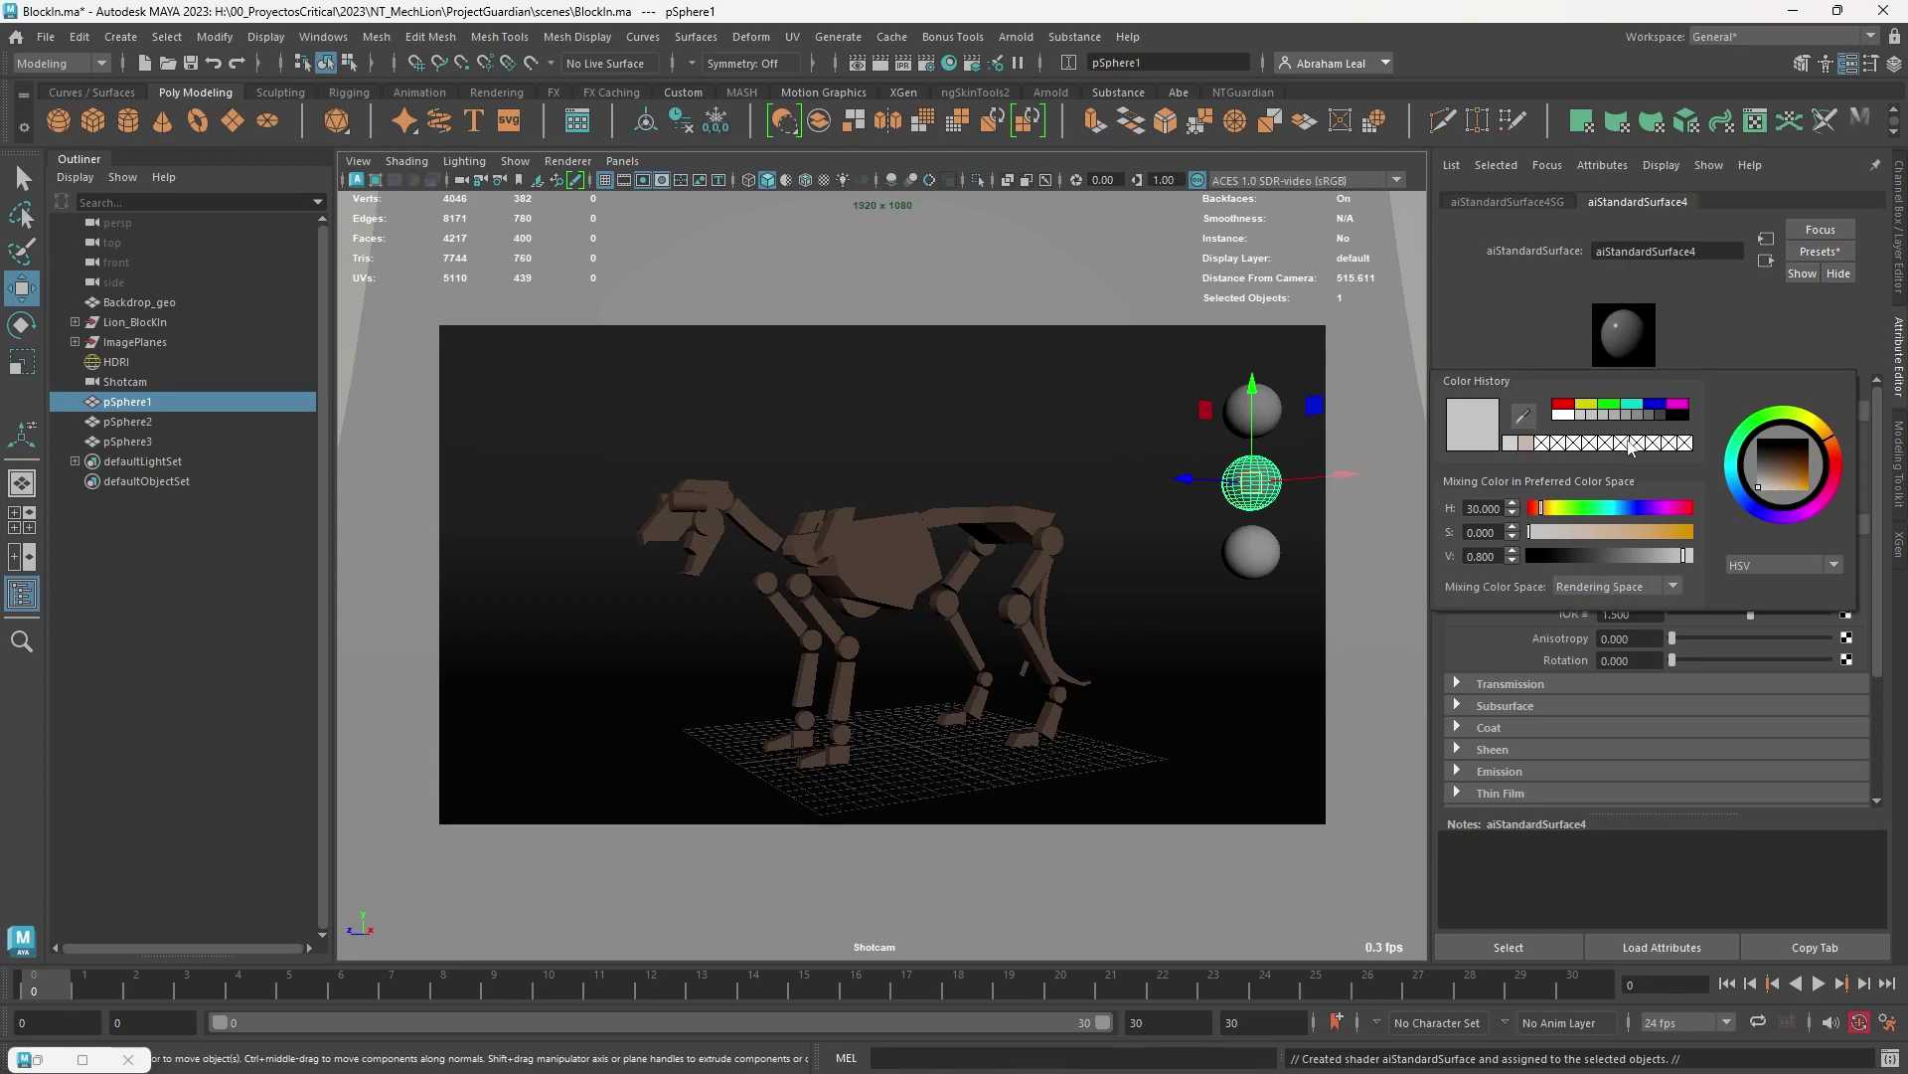
pyautogui.click(1504, 555)
pyautogui.press('Return')
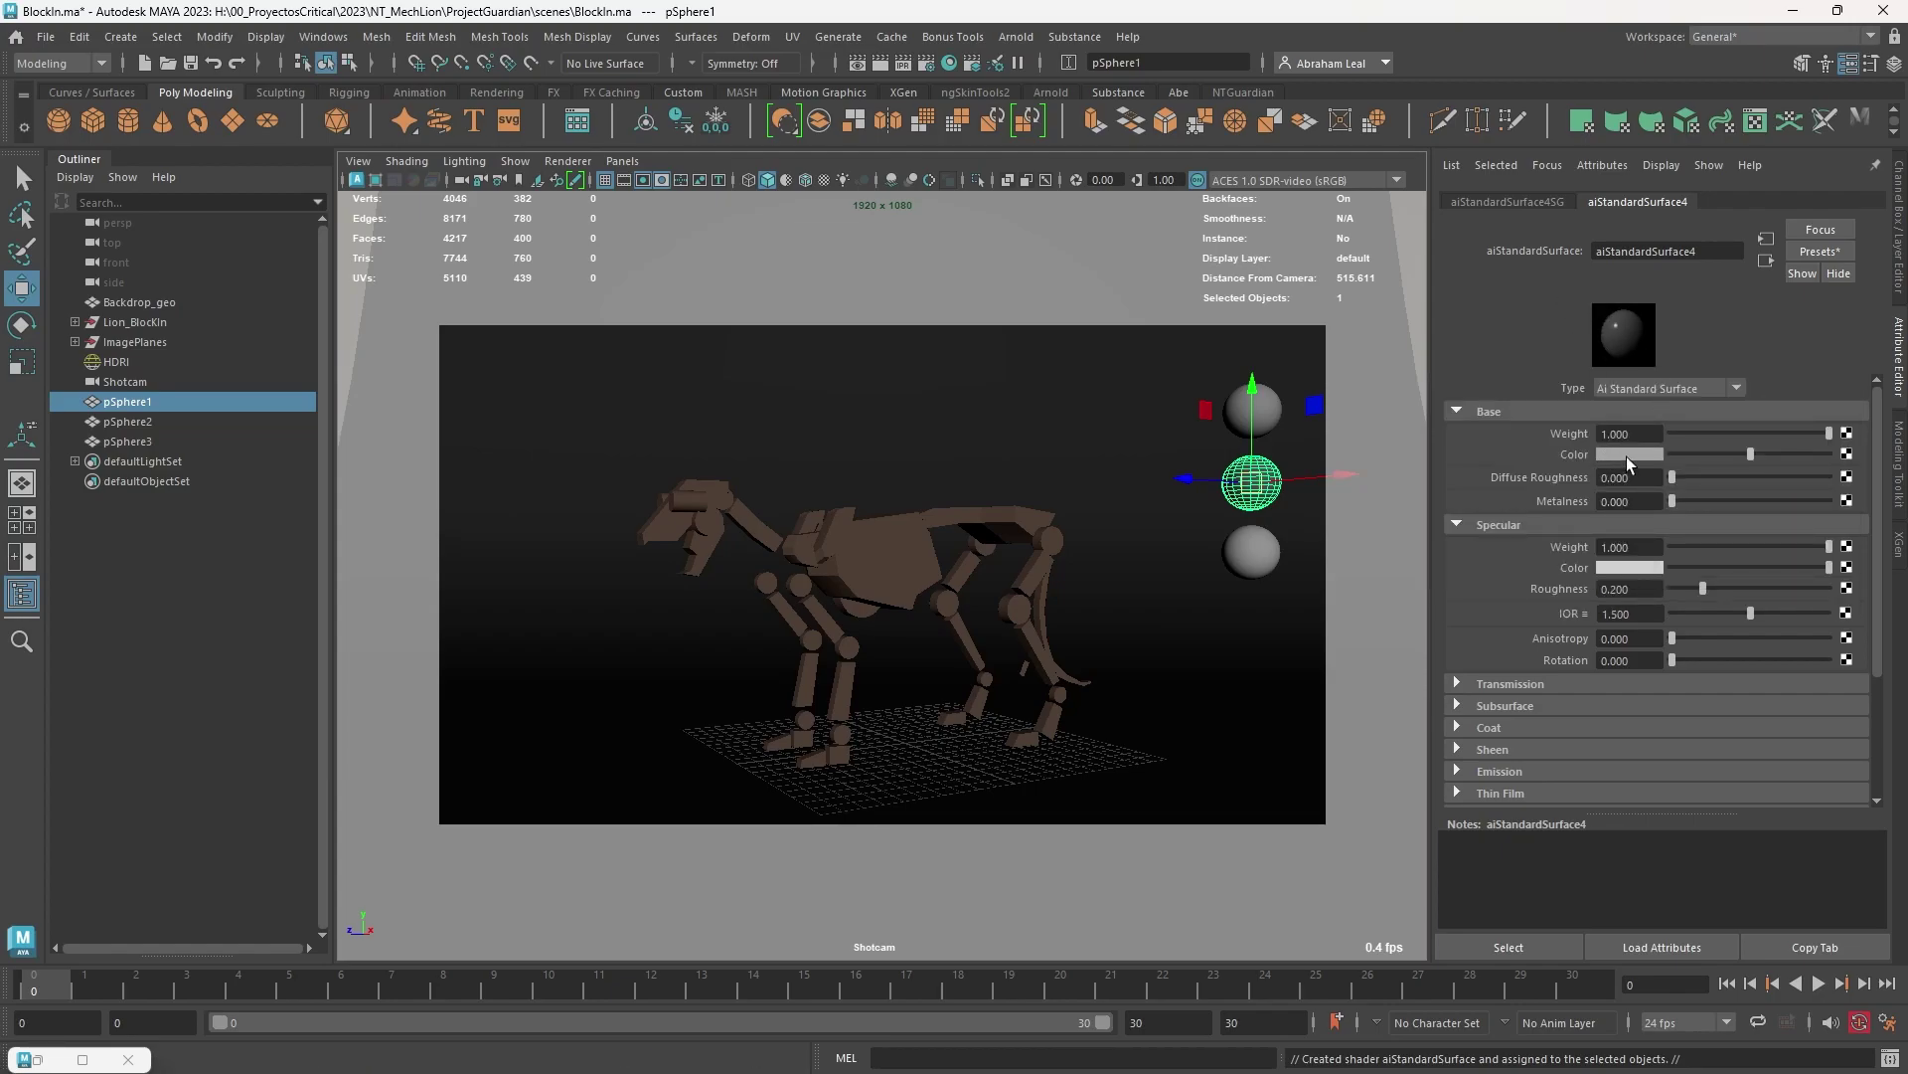
# Step: Switch the middle sphere's base color mixing space to Display Space and enter a value of 0.5 for mid gray
pyautogui.click(1626, 456)
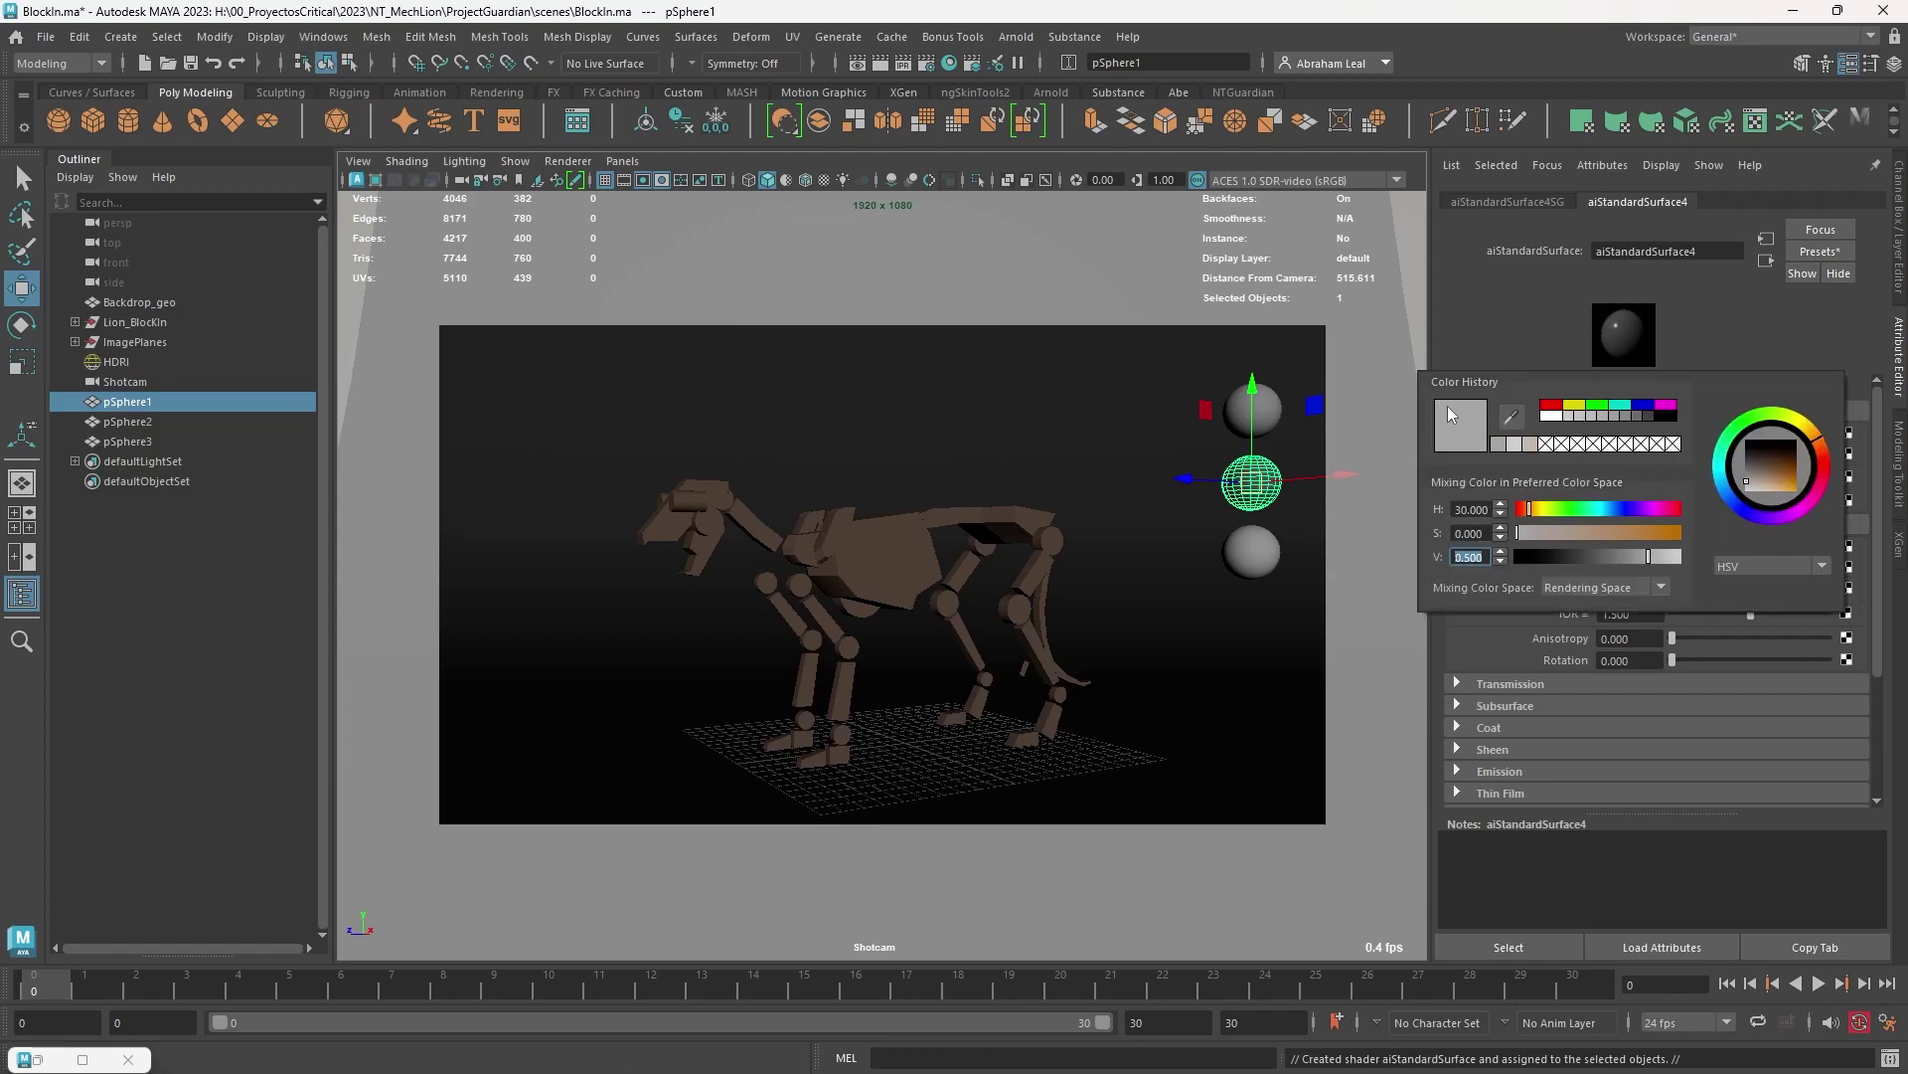
pyautogui.click(1620, 588)
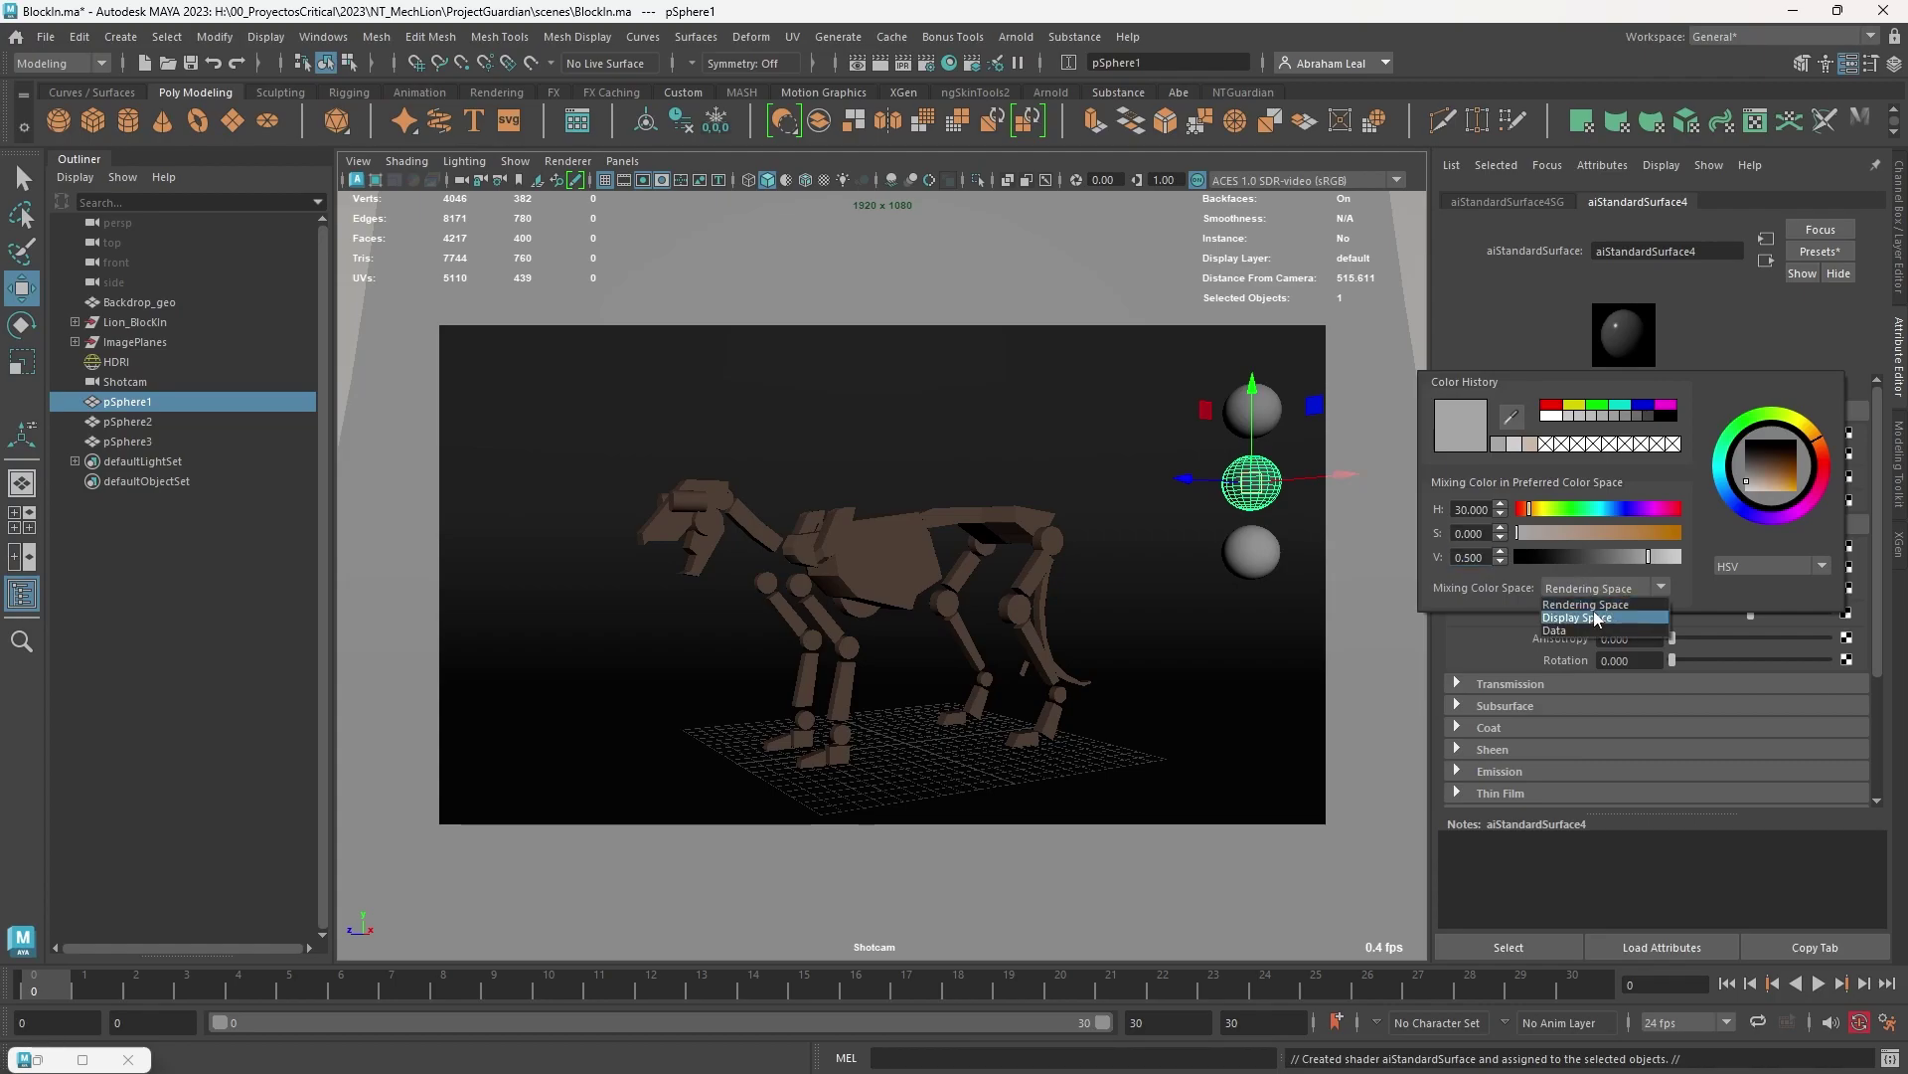
pyautogui.click(1595, 618)
pyautogui.doubleClick(1469, 558)
pyautogui.write('5')
pyautogui.press('Return')
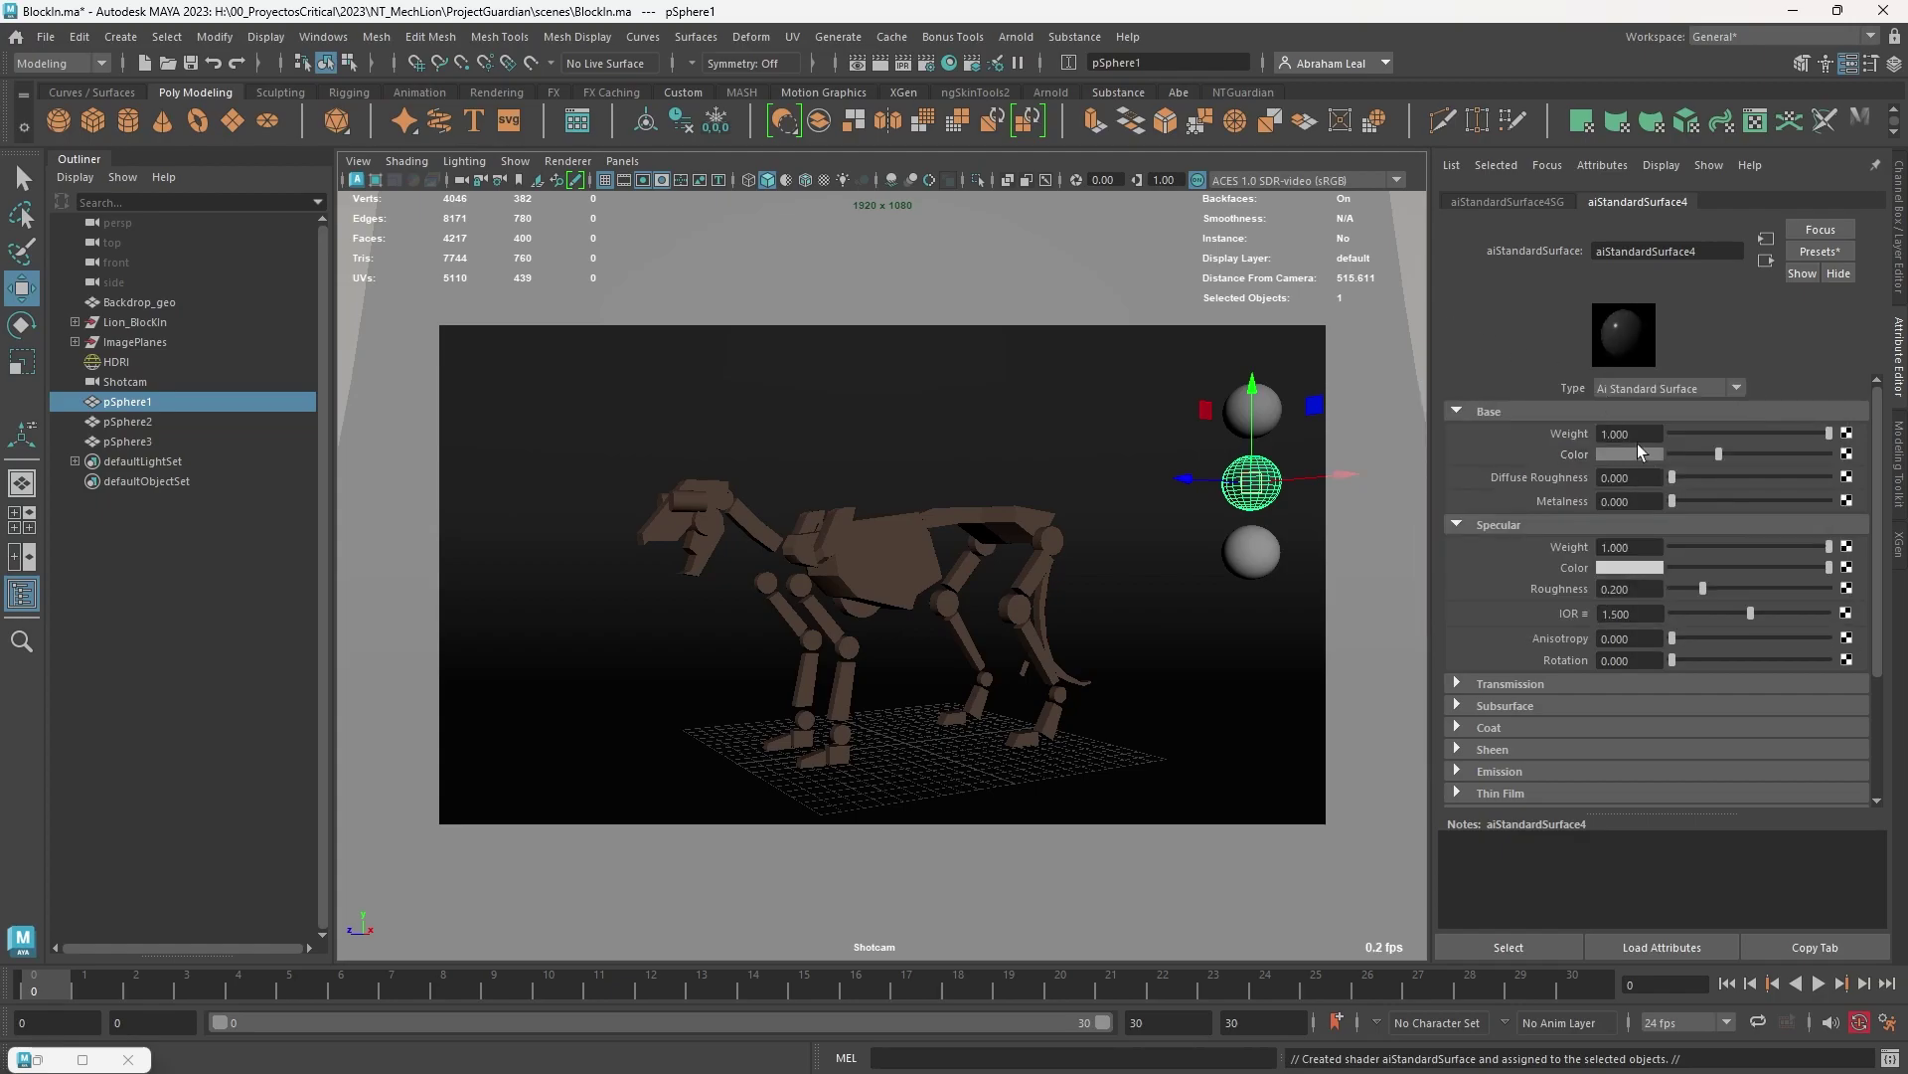
# Step: Render the shot to check the gray sphere's material up close, and stop the render
pyautogui.click(40, 1060)
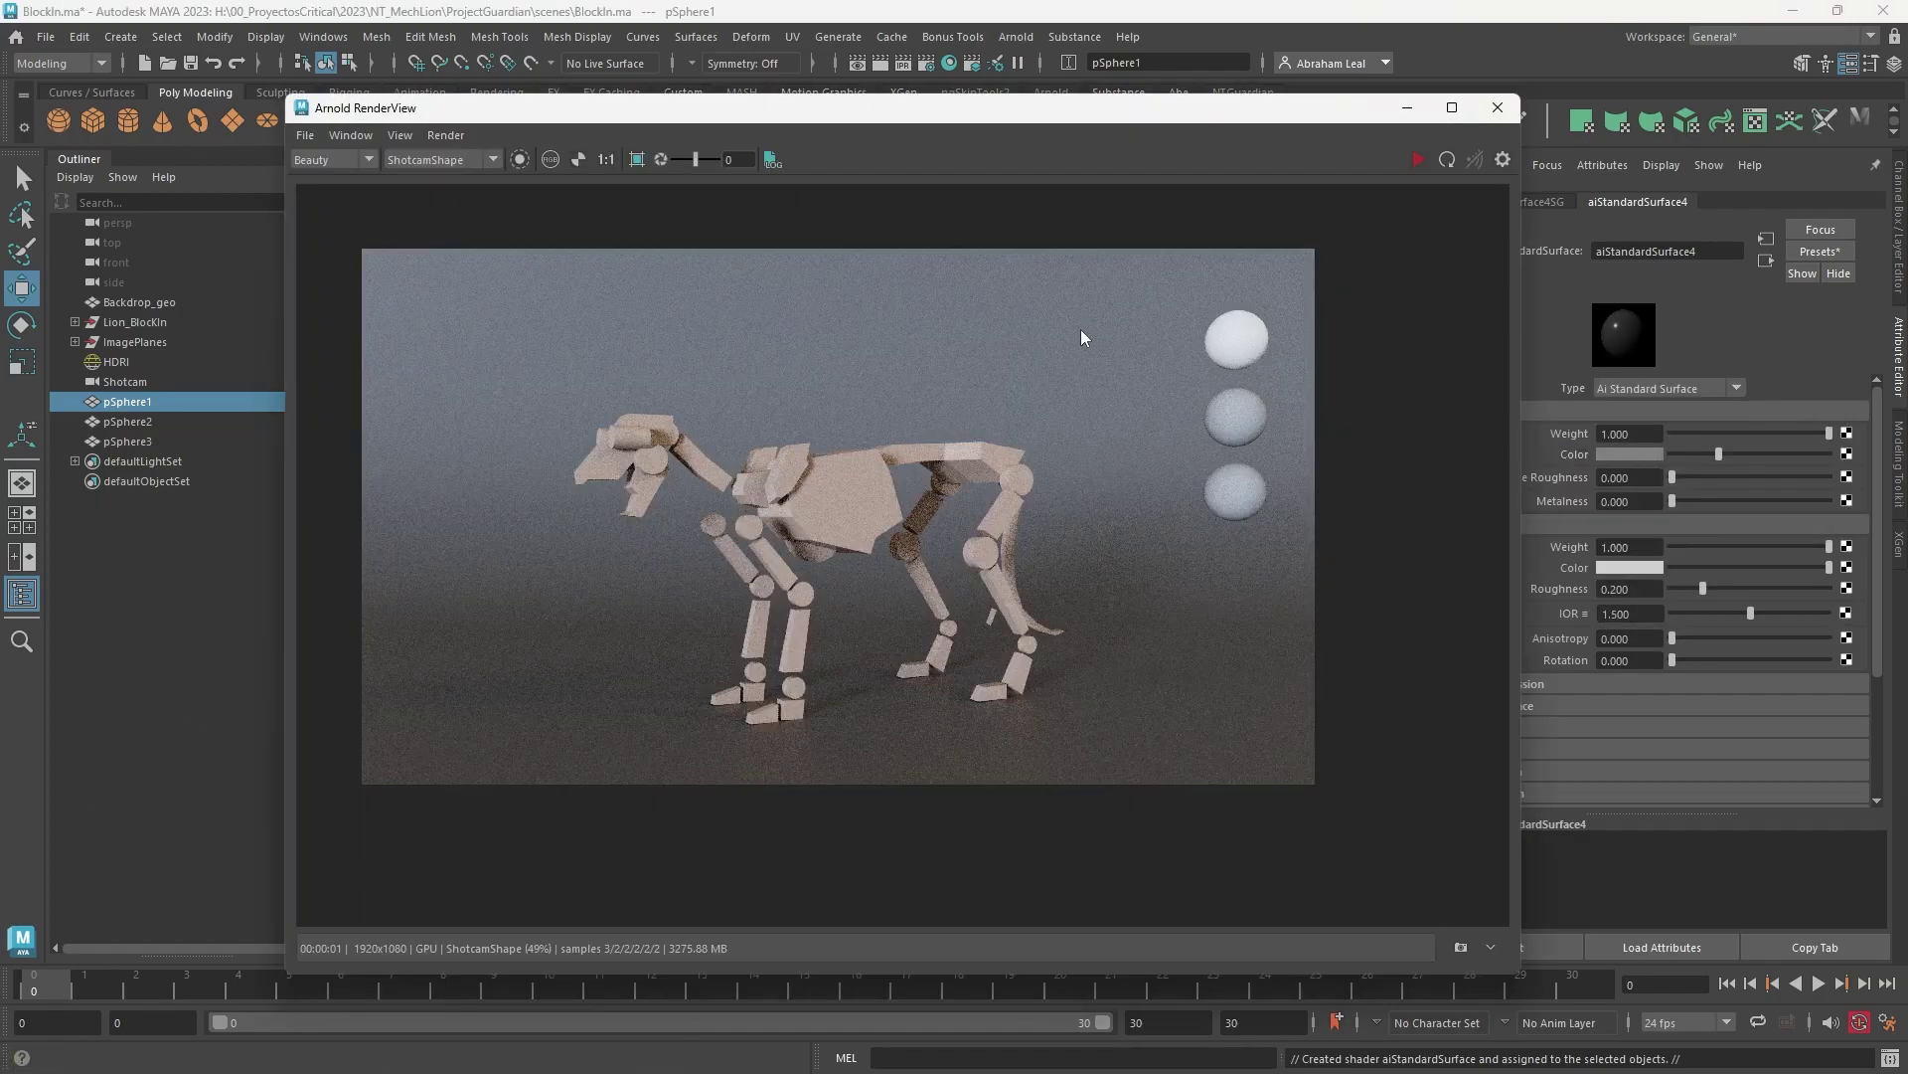
pyautogui.click(1418, 160)
pyautogui.scroll(2, 1282, 447)
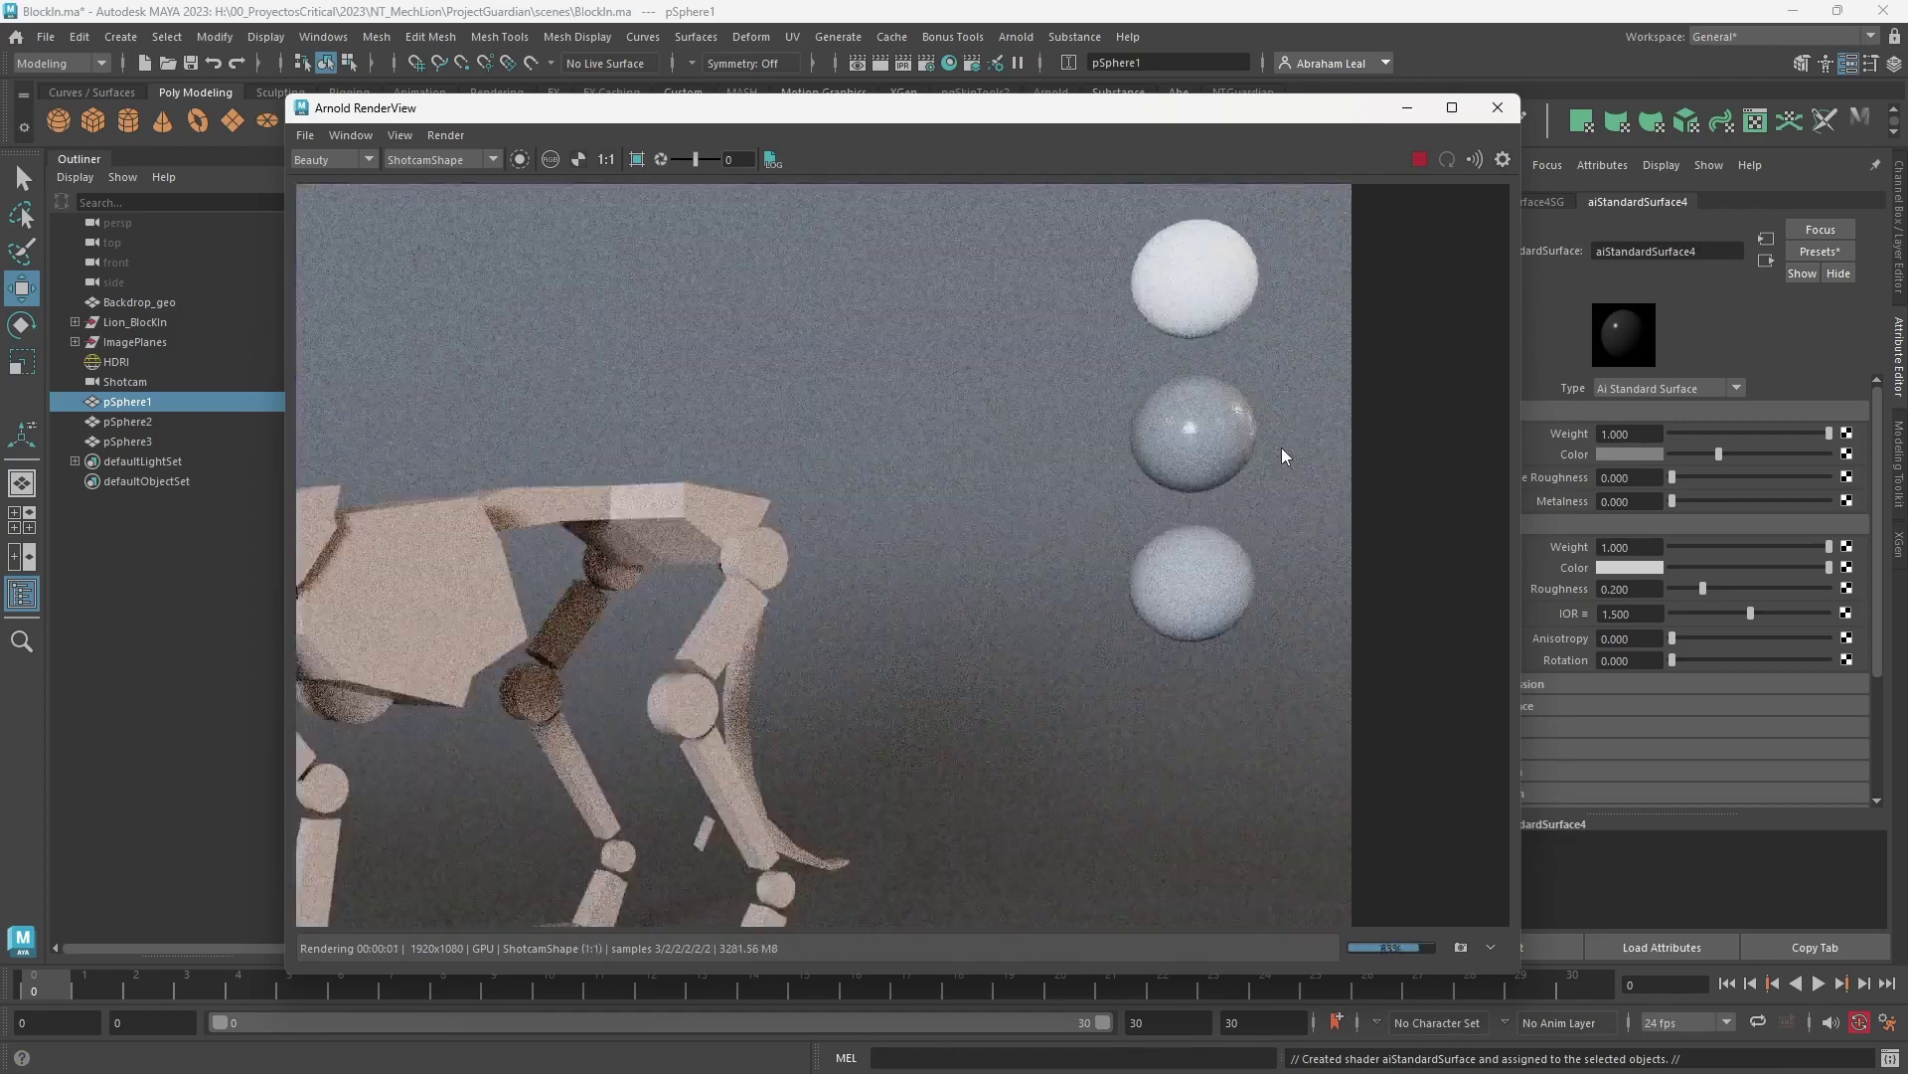
pyautogui.click(1419, 160)
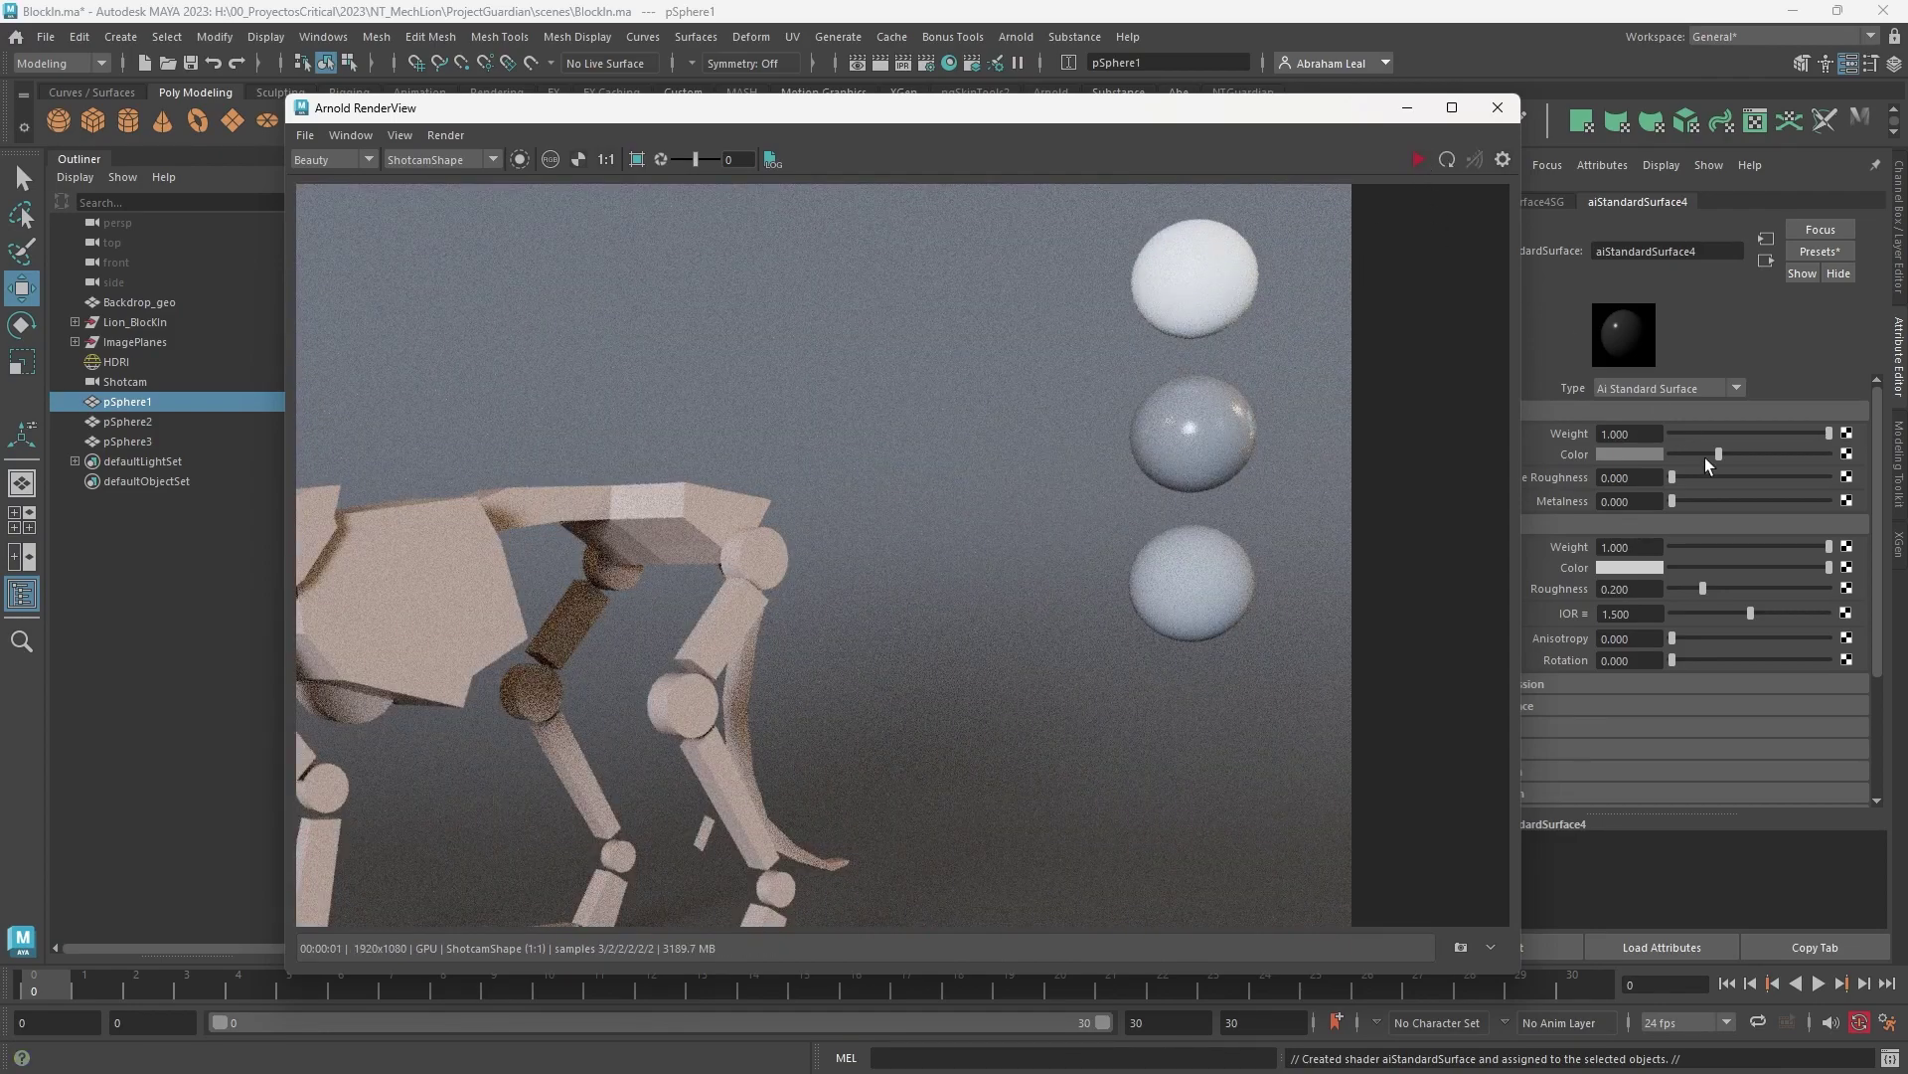
# Step: Set the gray sphere's specular roughness to 0.526, render the shot again, and return to the viewport
pyautogui.moveTo(1715, 584); pyautogui.dragTo(1754, 588)
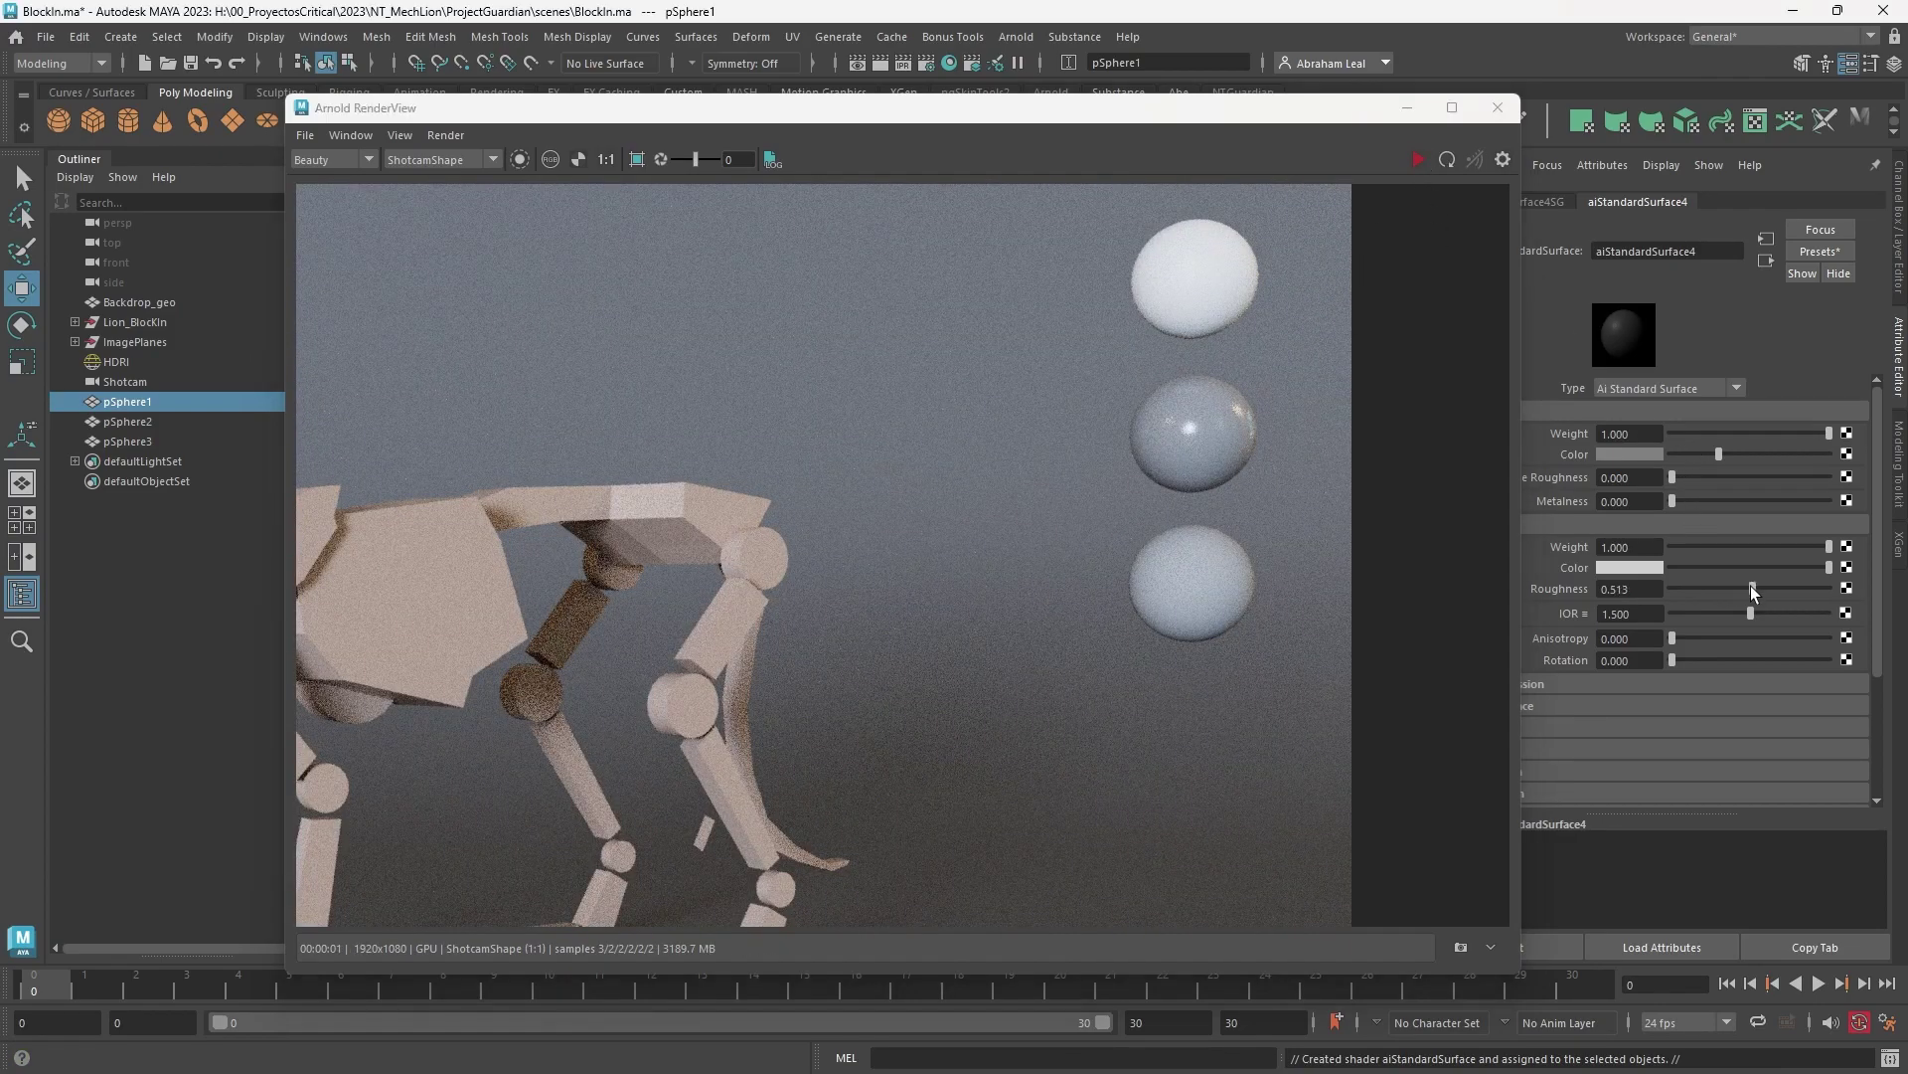
pyautogui.click(1418, 159)
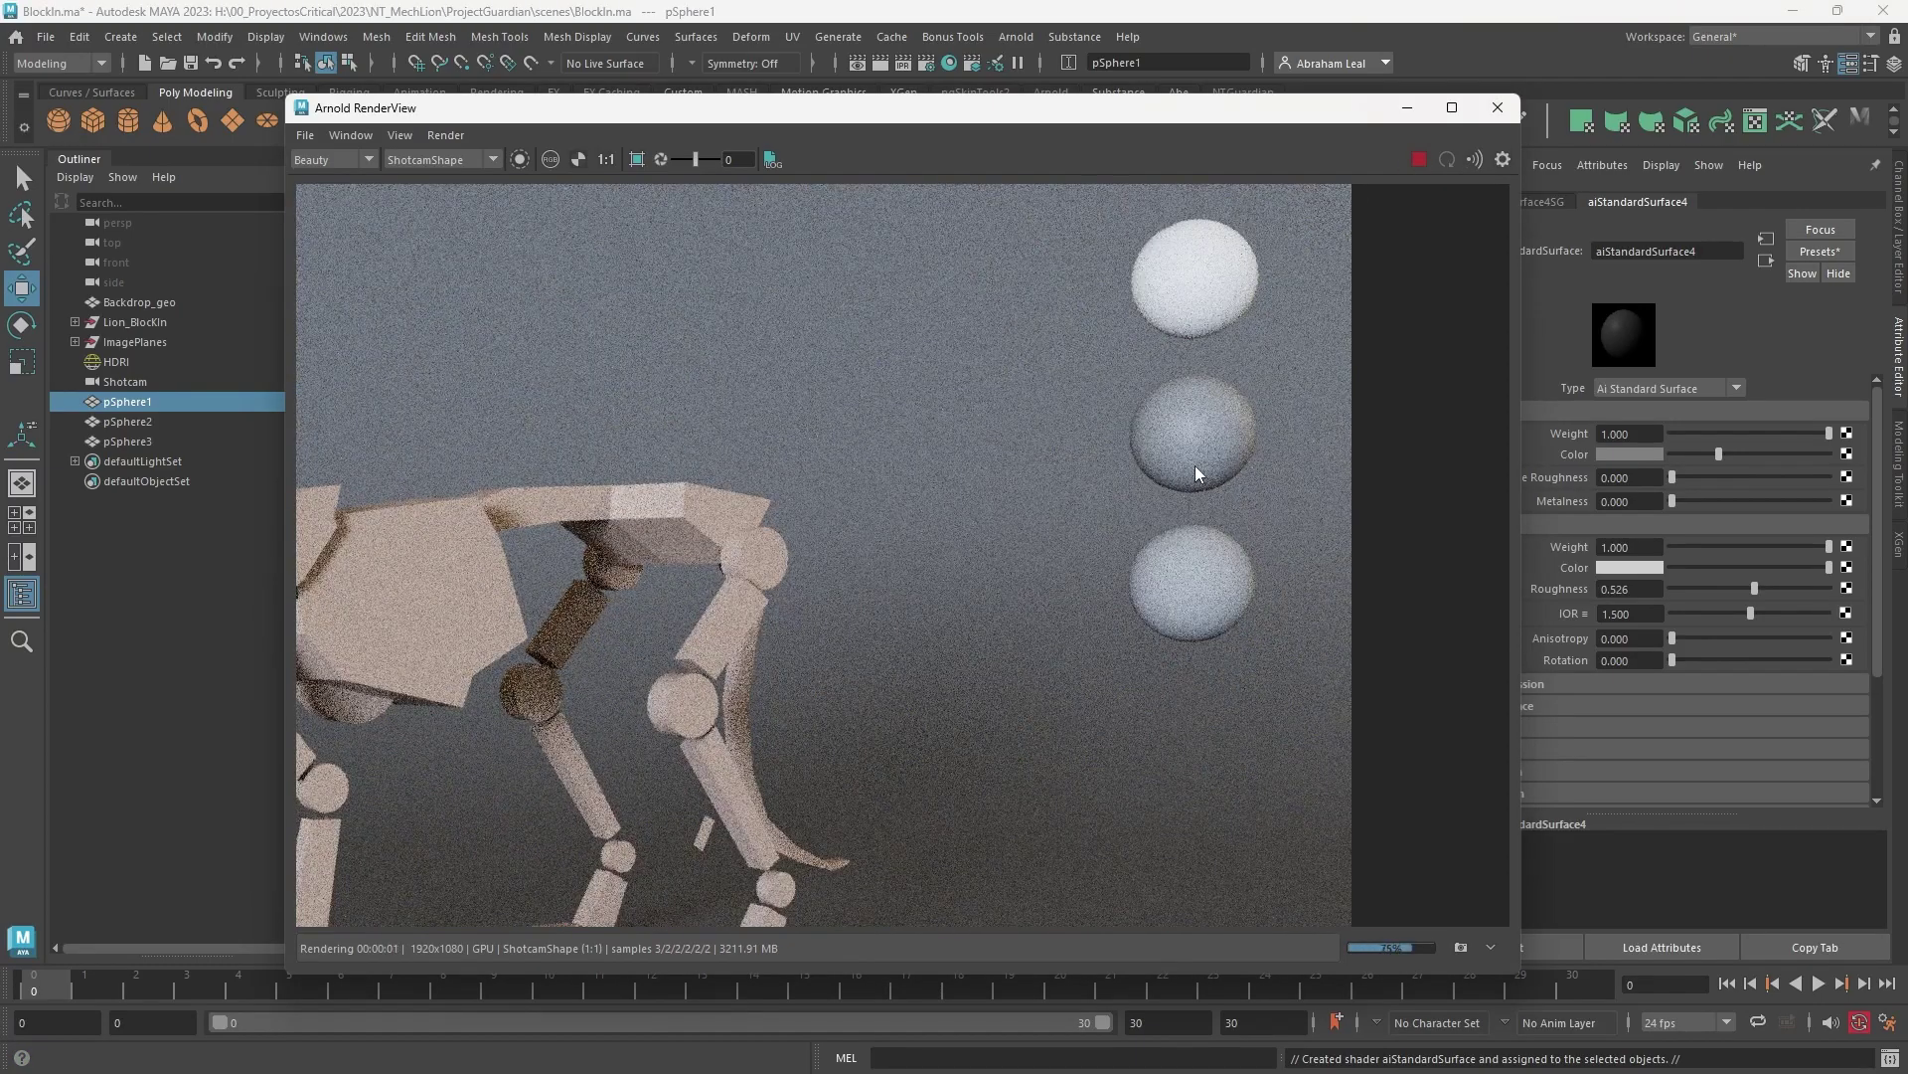
pyautogui.scroll(-3, 1195, 465)
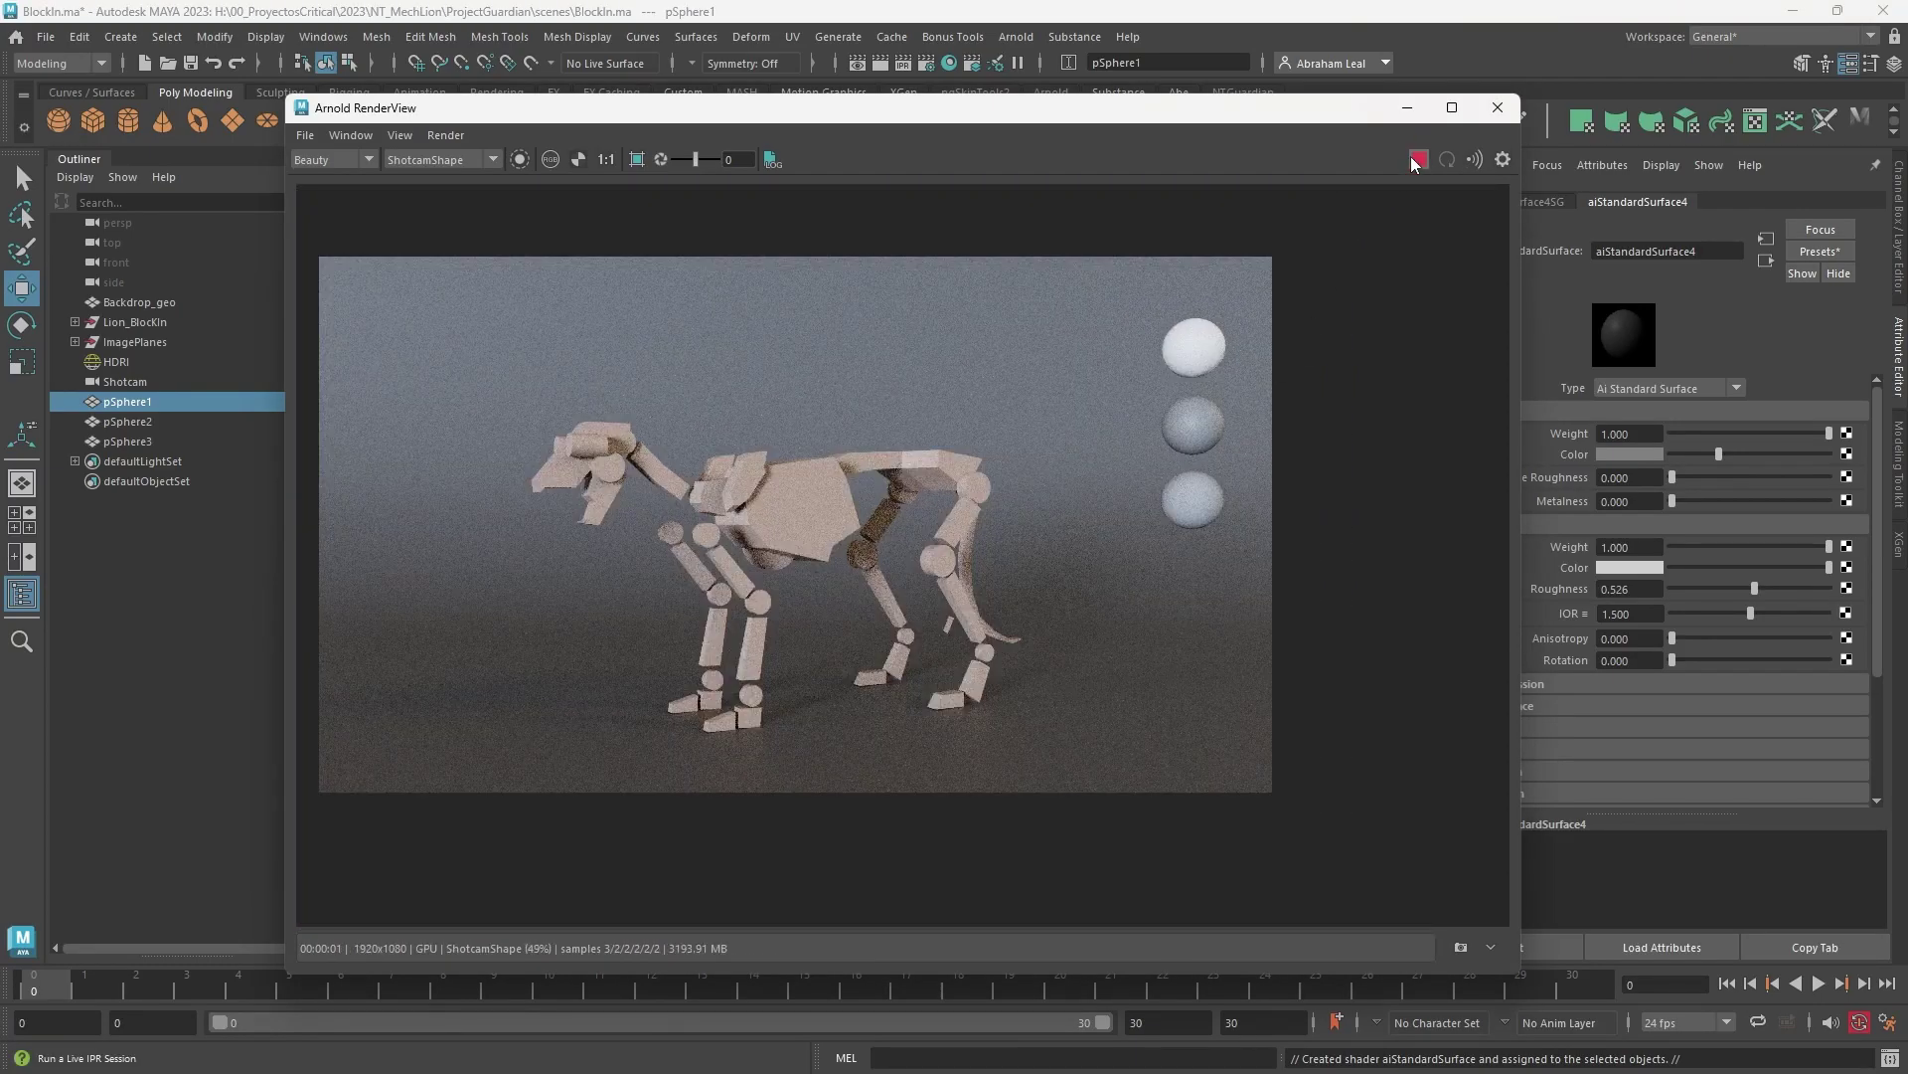
pyautogui.click(1406, 108)
# Step: Assign a new aiStandardSurface material to the bottom sphere, with metalness 1.000 and a white base color
pyautogui.click(1255, 553)
pyautogui.rightClick(1256, 557)
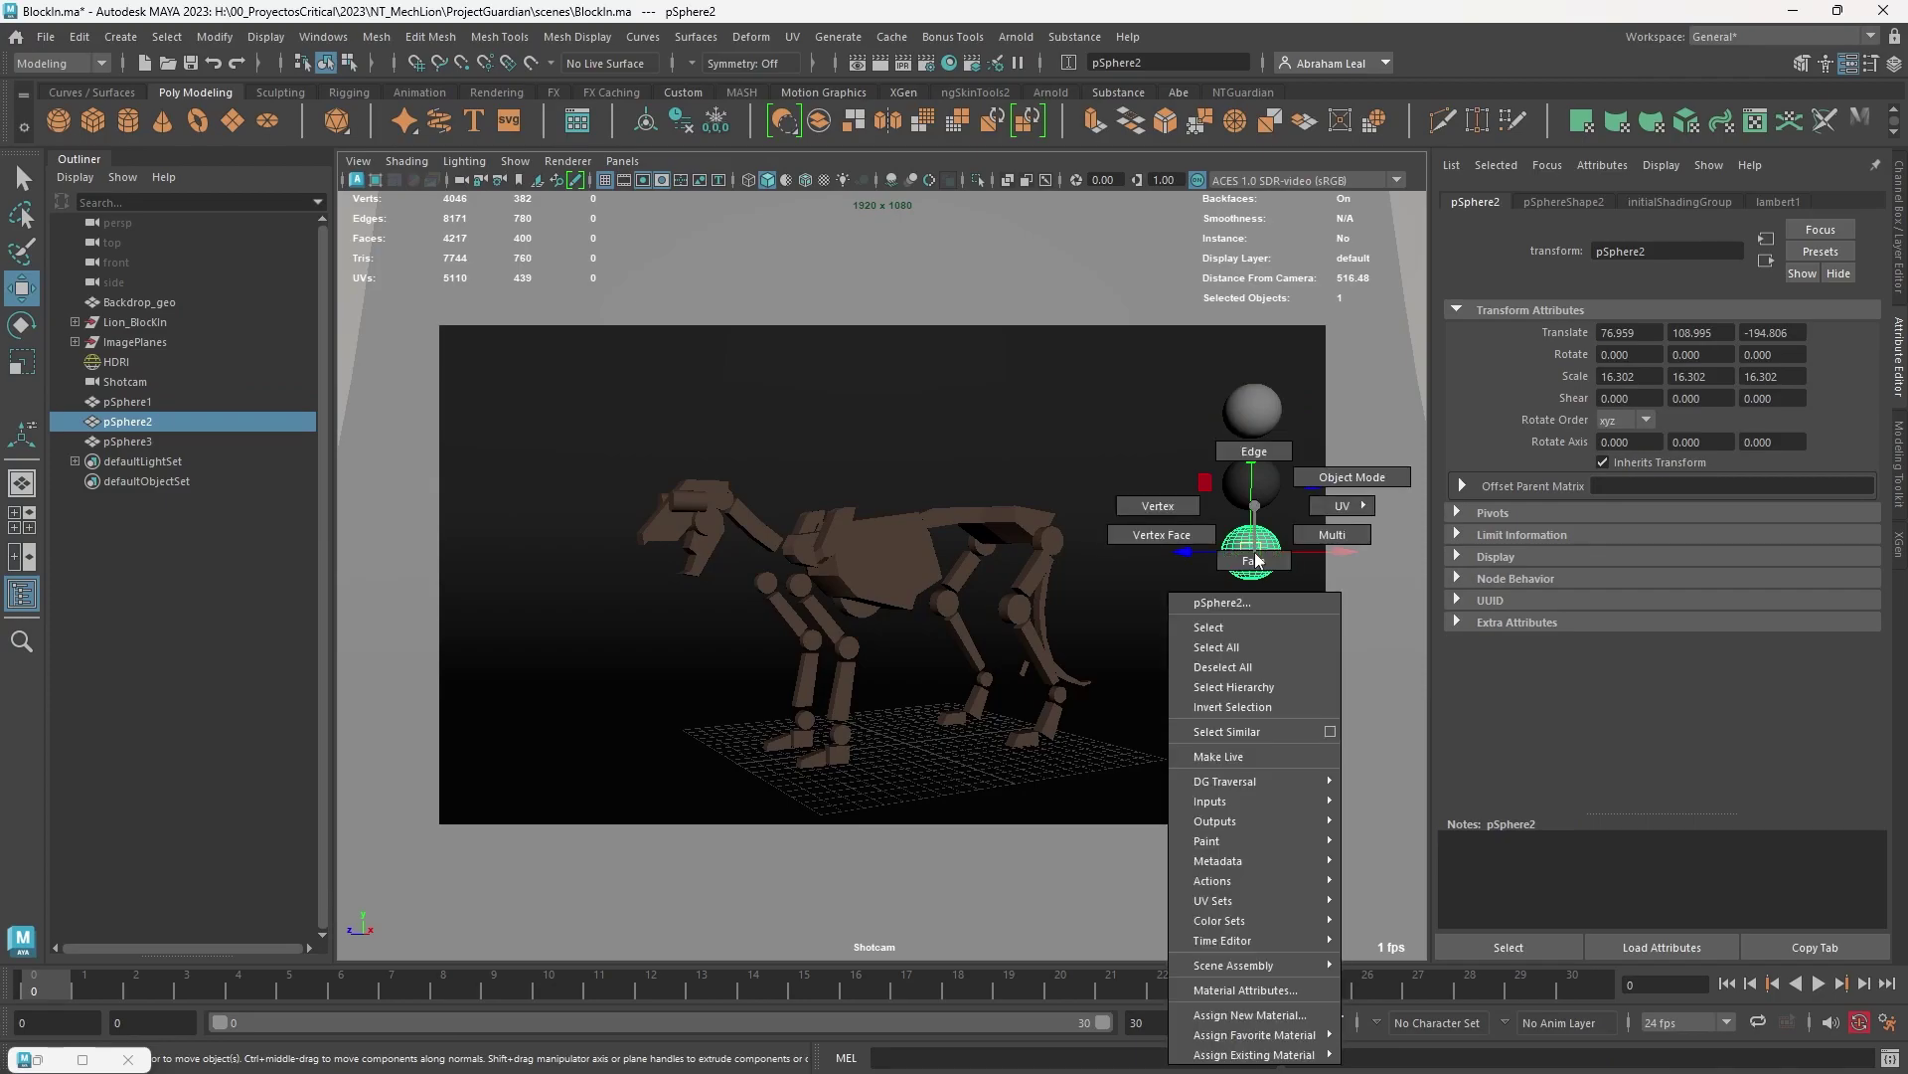
pyautogui.click(1249, 1015)
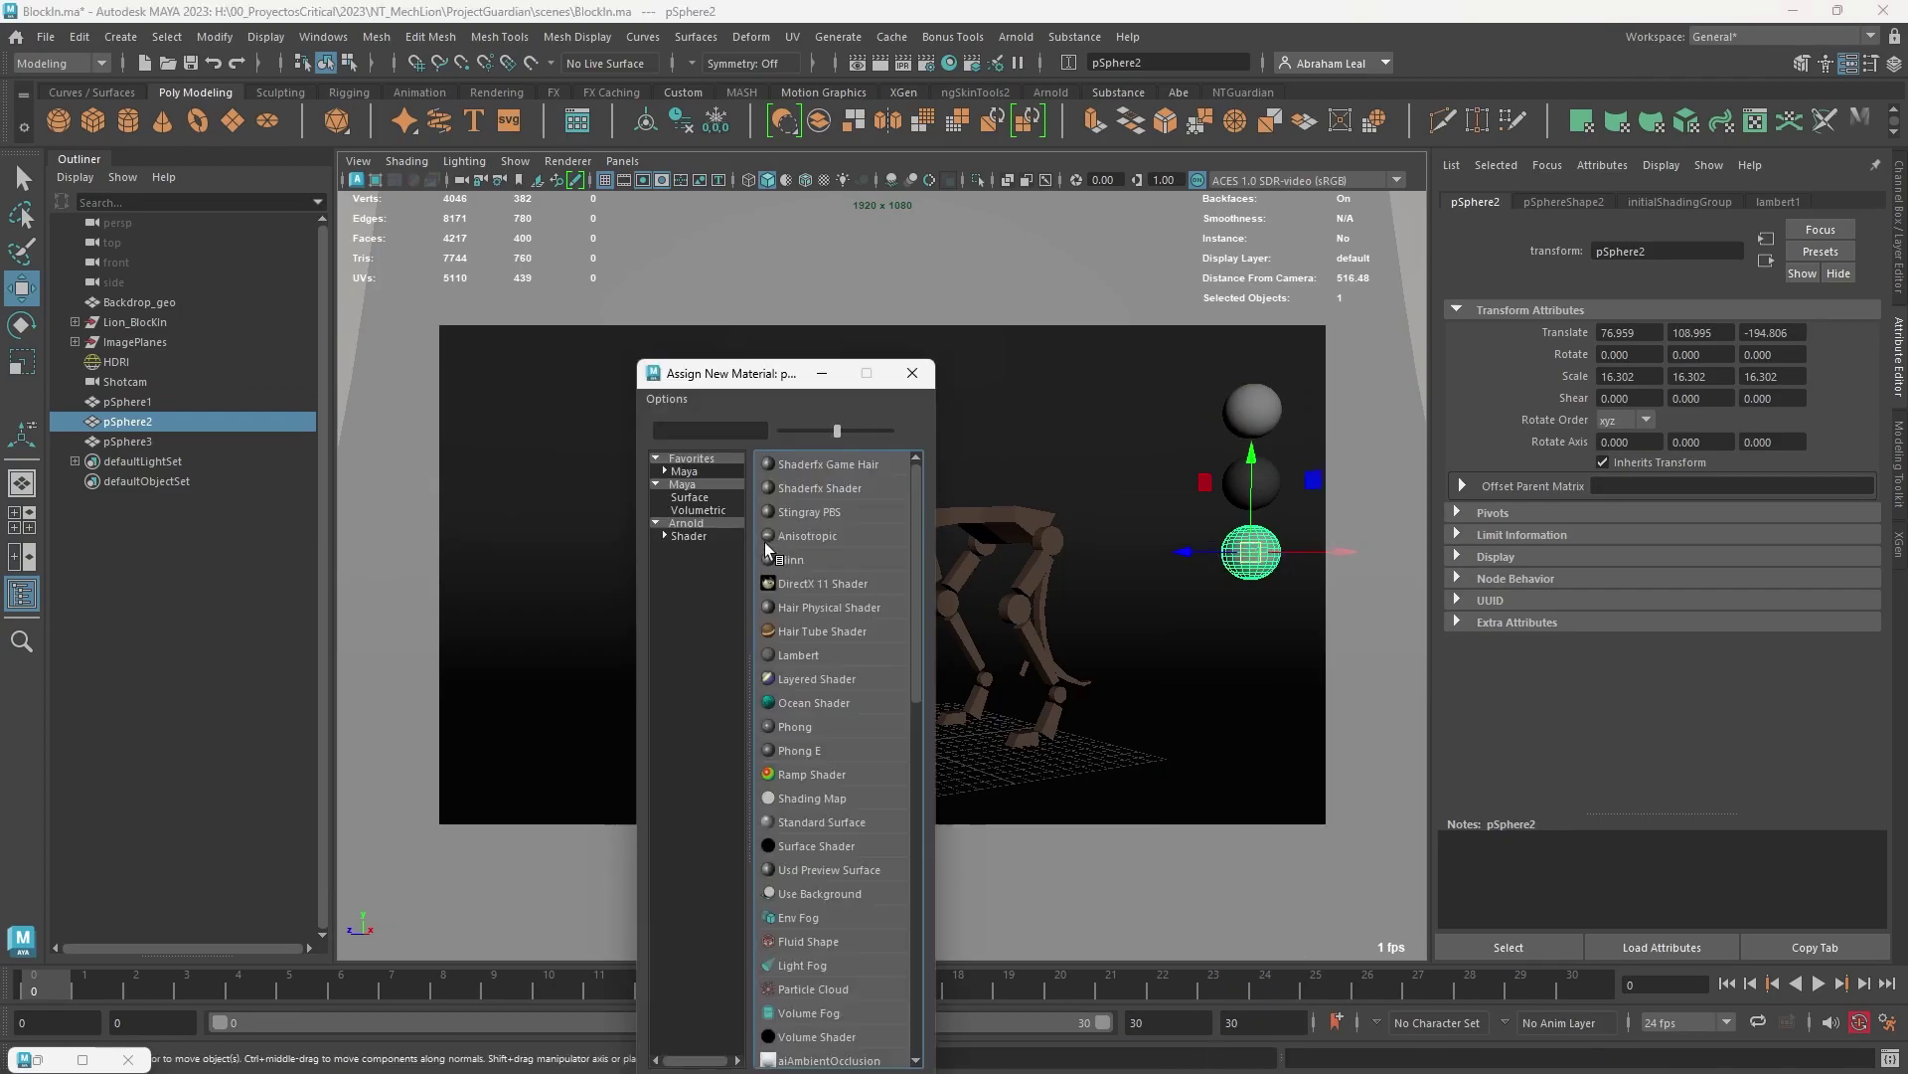
pyautogui.click(686, 524)
pyautogui.click(825, 798)
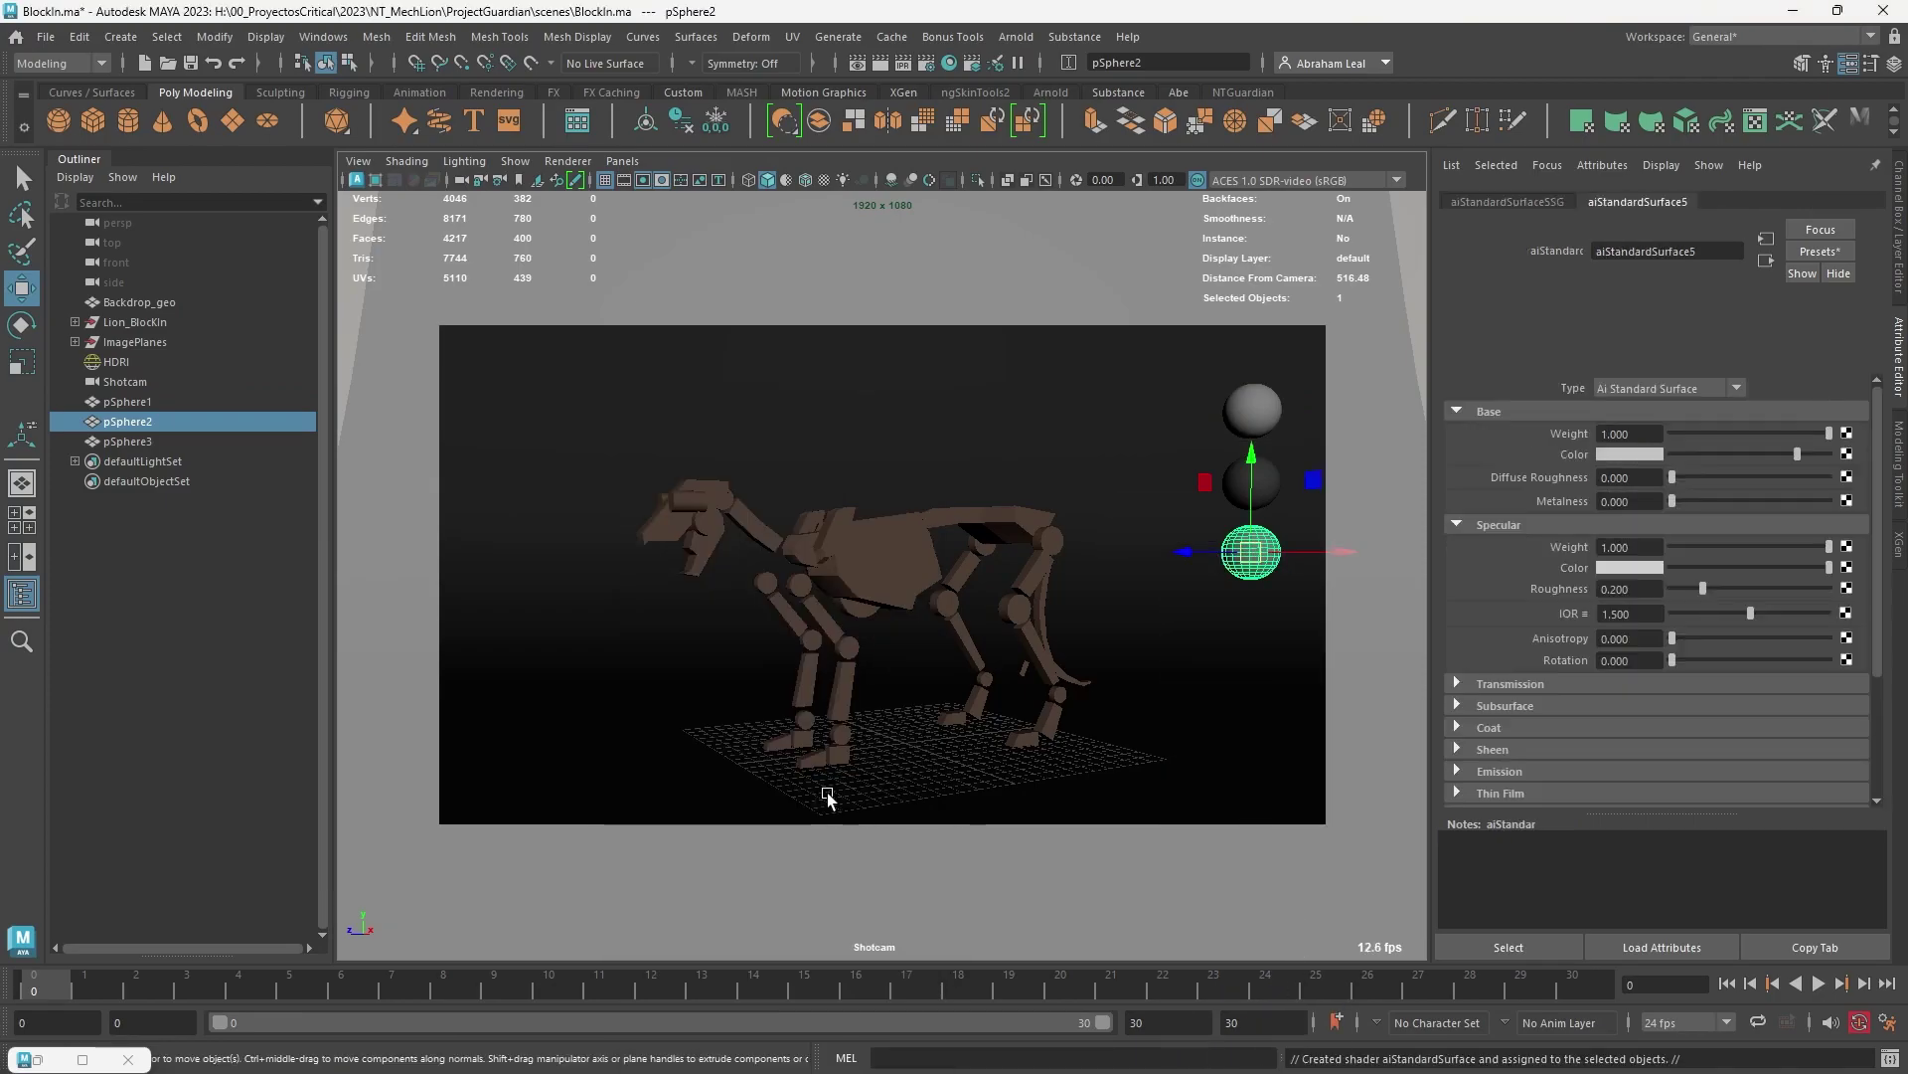
pyautogui.moveTo(1676, 505); pyautogui.dragTo(1837, 454)
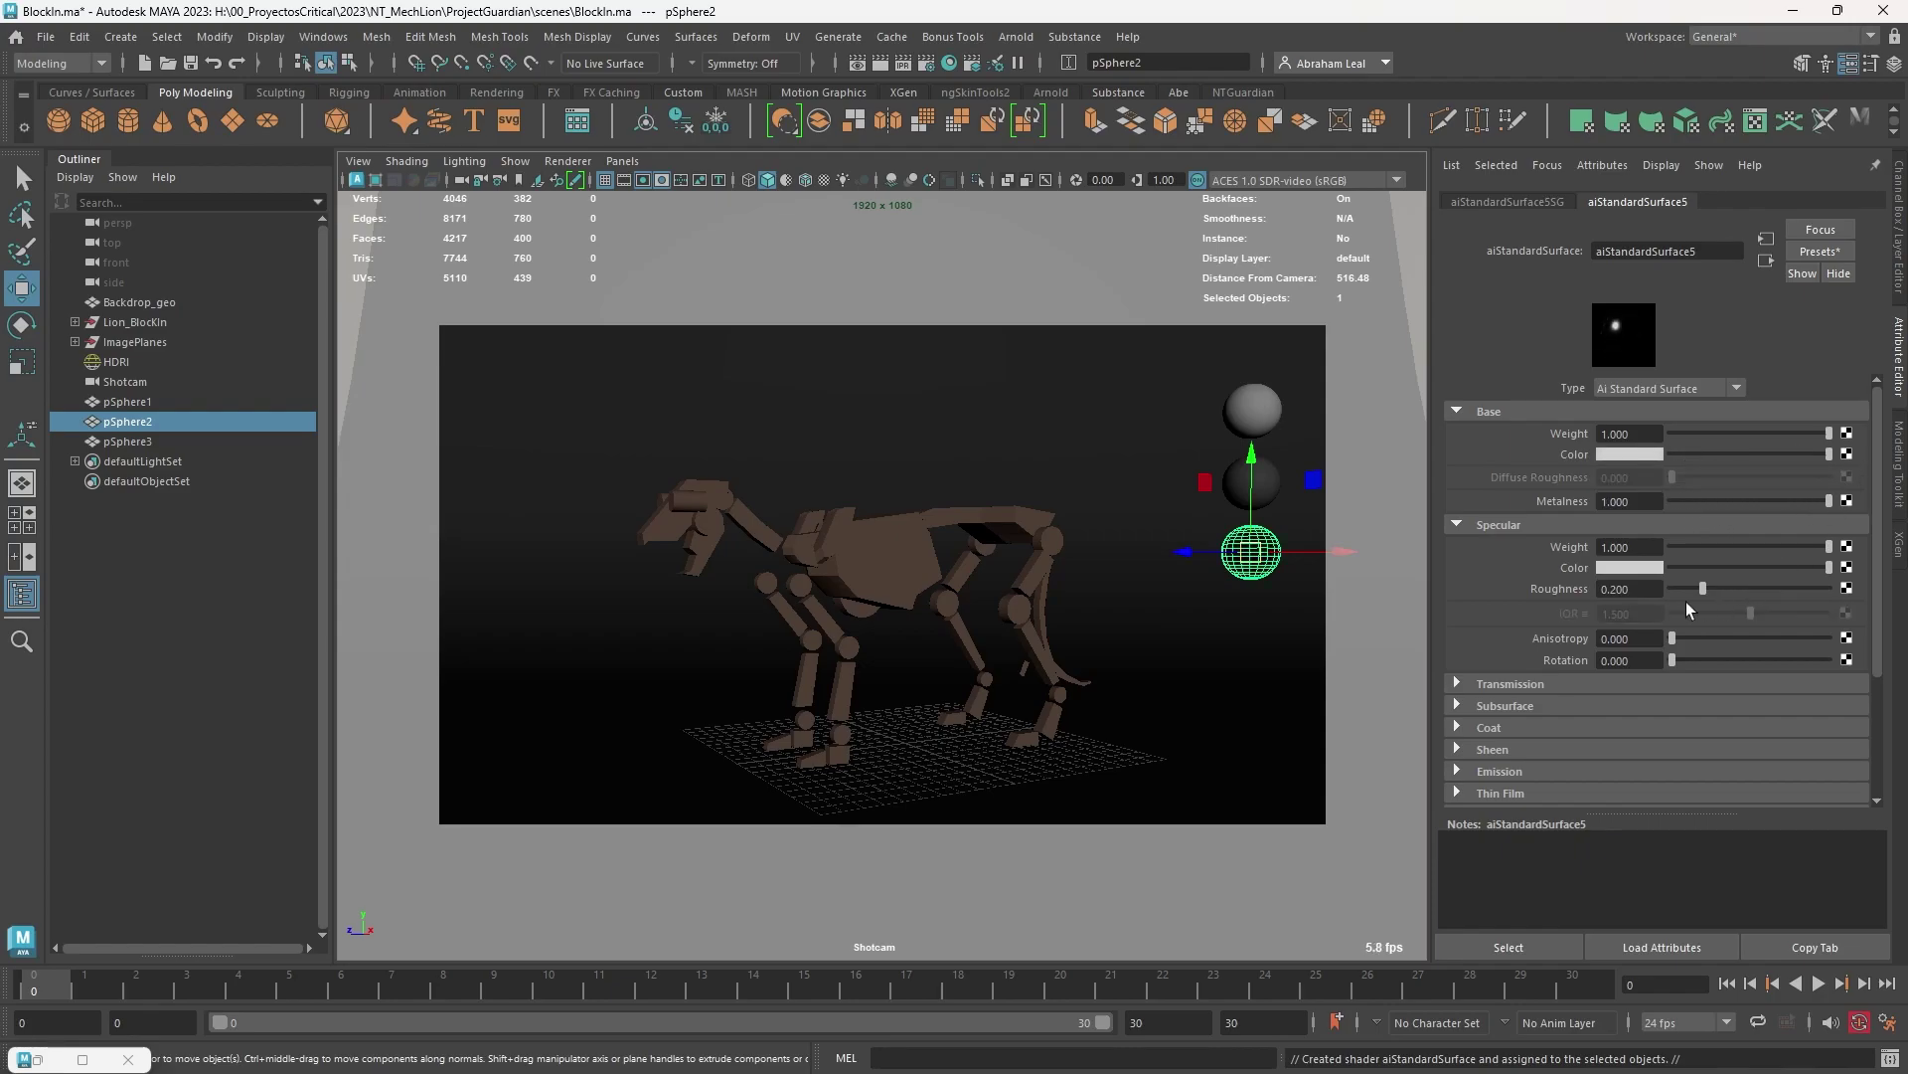
# Step: Set the metallic sphere's specular roughness to 0.019, render the shot to check its reflections, and return to the viewport
pyautogui.moveTo(1703, 587); pyautogui.dragTo(1678, 584)
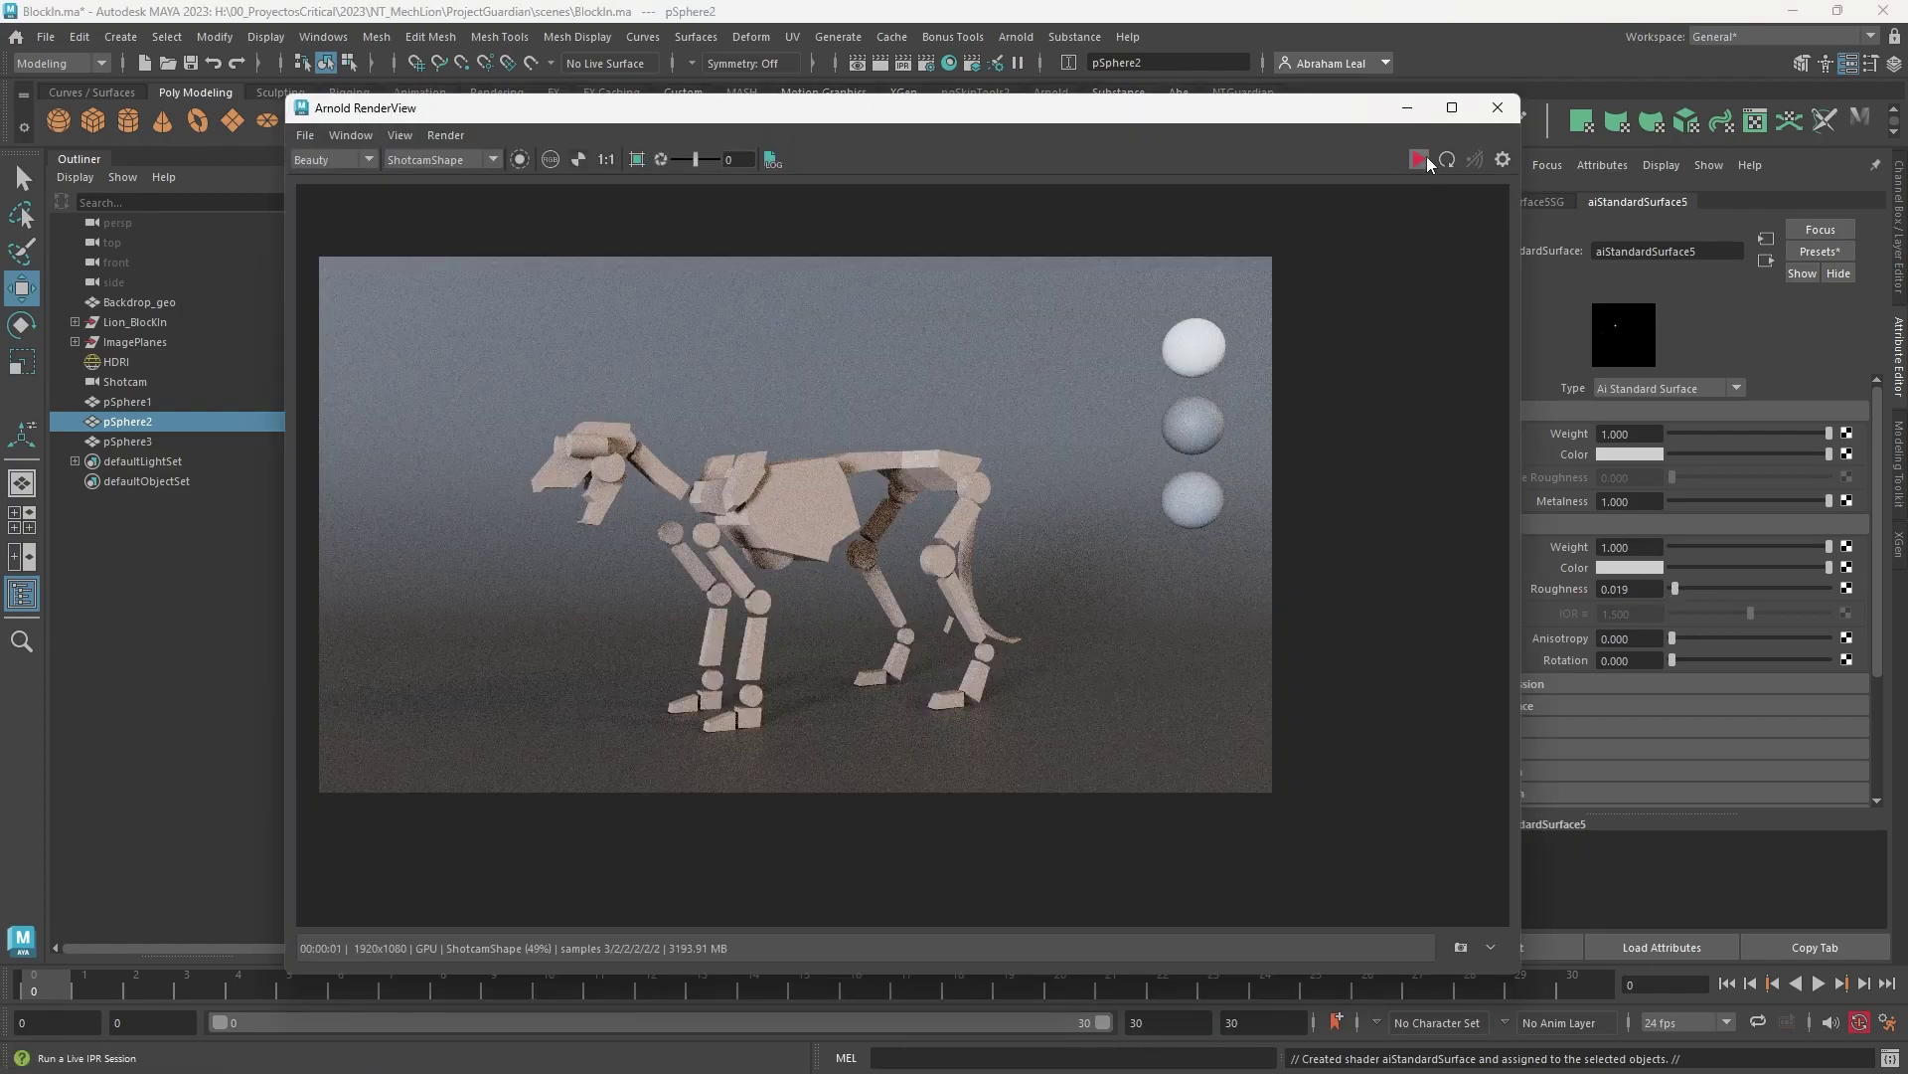
pyautogui.click(1420, 160)
pyautogui.scroll(2, 1218, 507)
pyautogui.scroll(-1, 1107, 497)
pyautogui.moveTo(1147, 486); pyautogui.dragTo(1150, 493, button='middle')
pyautogui.scroll(2, 1153, 500)
pyautogui.scroll(-6, 1165, 491)
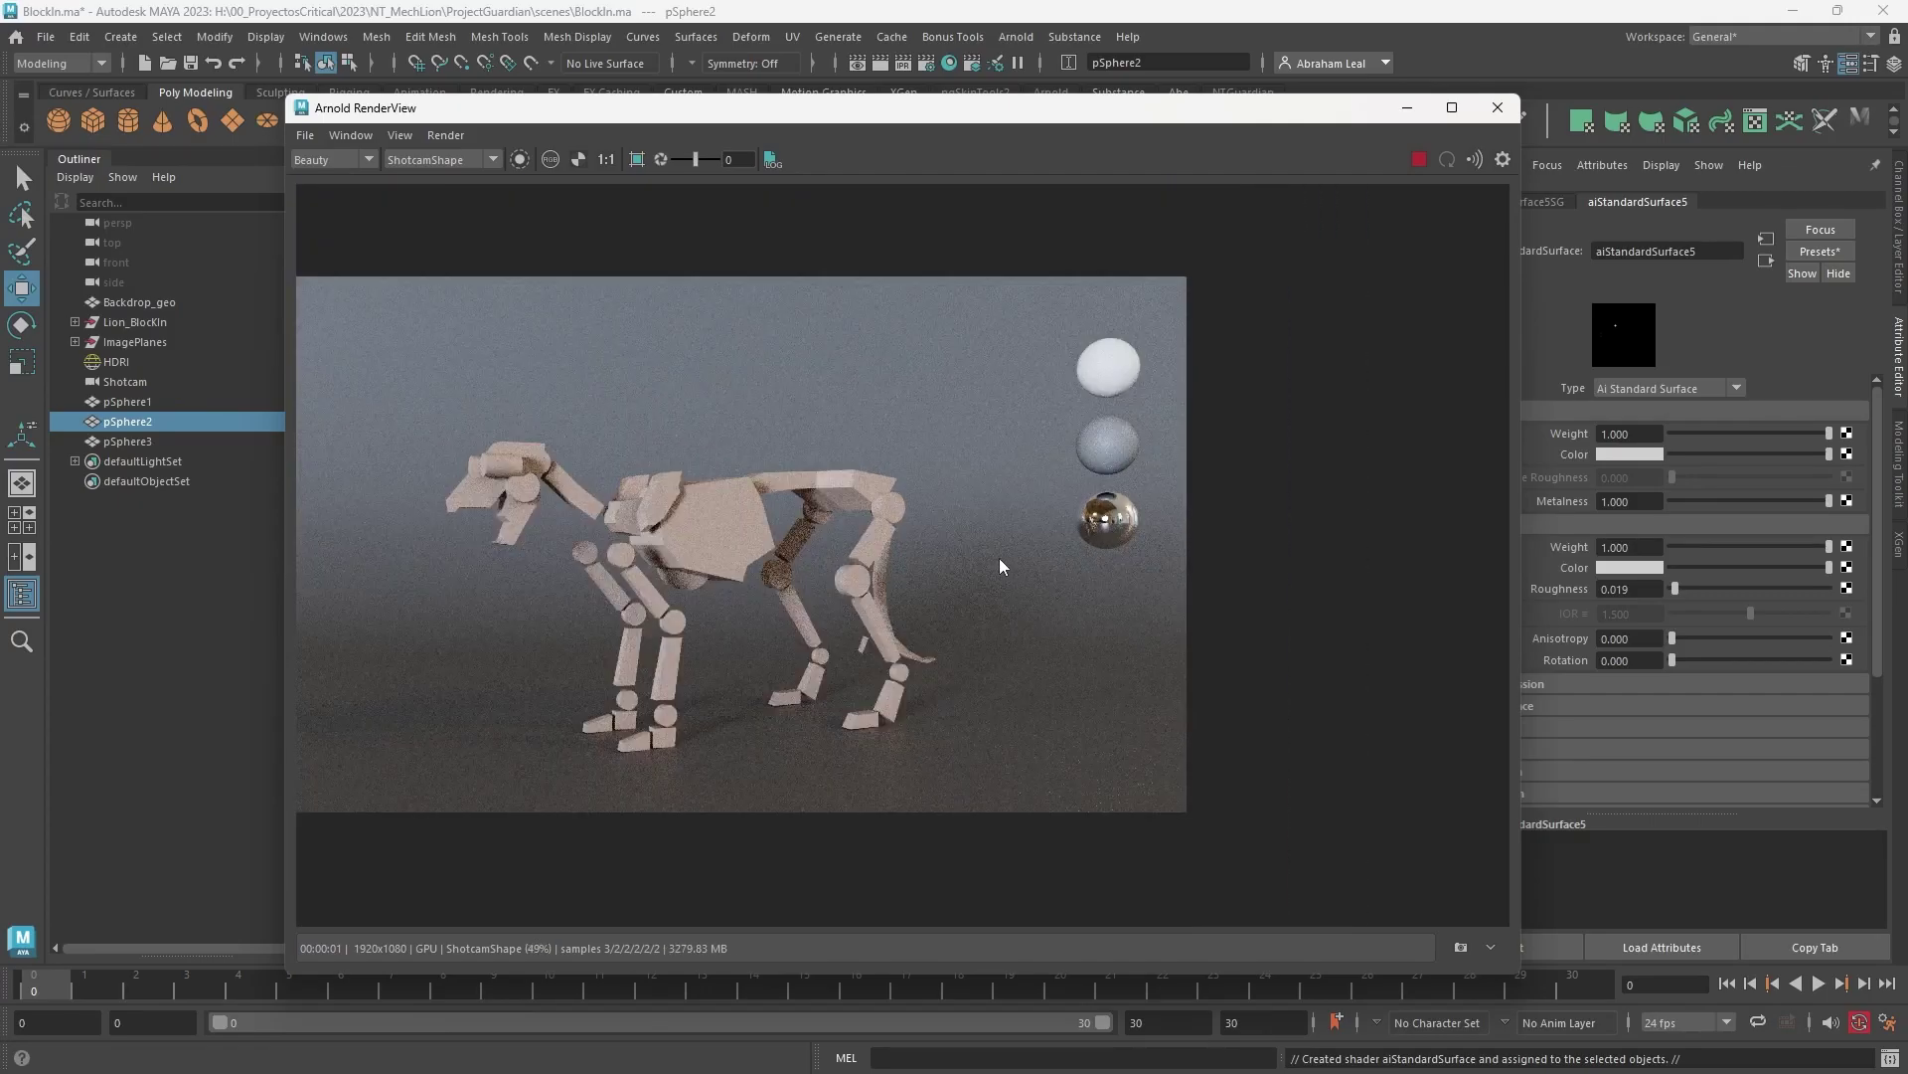
pyautogui.moveTo(1108, 410); pyautogui.dragTo(1262, 444, button='middle')
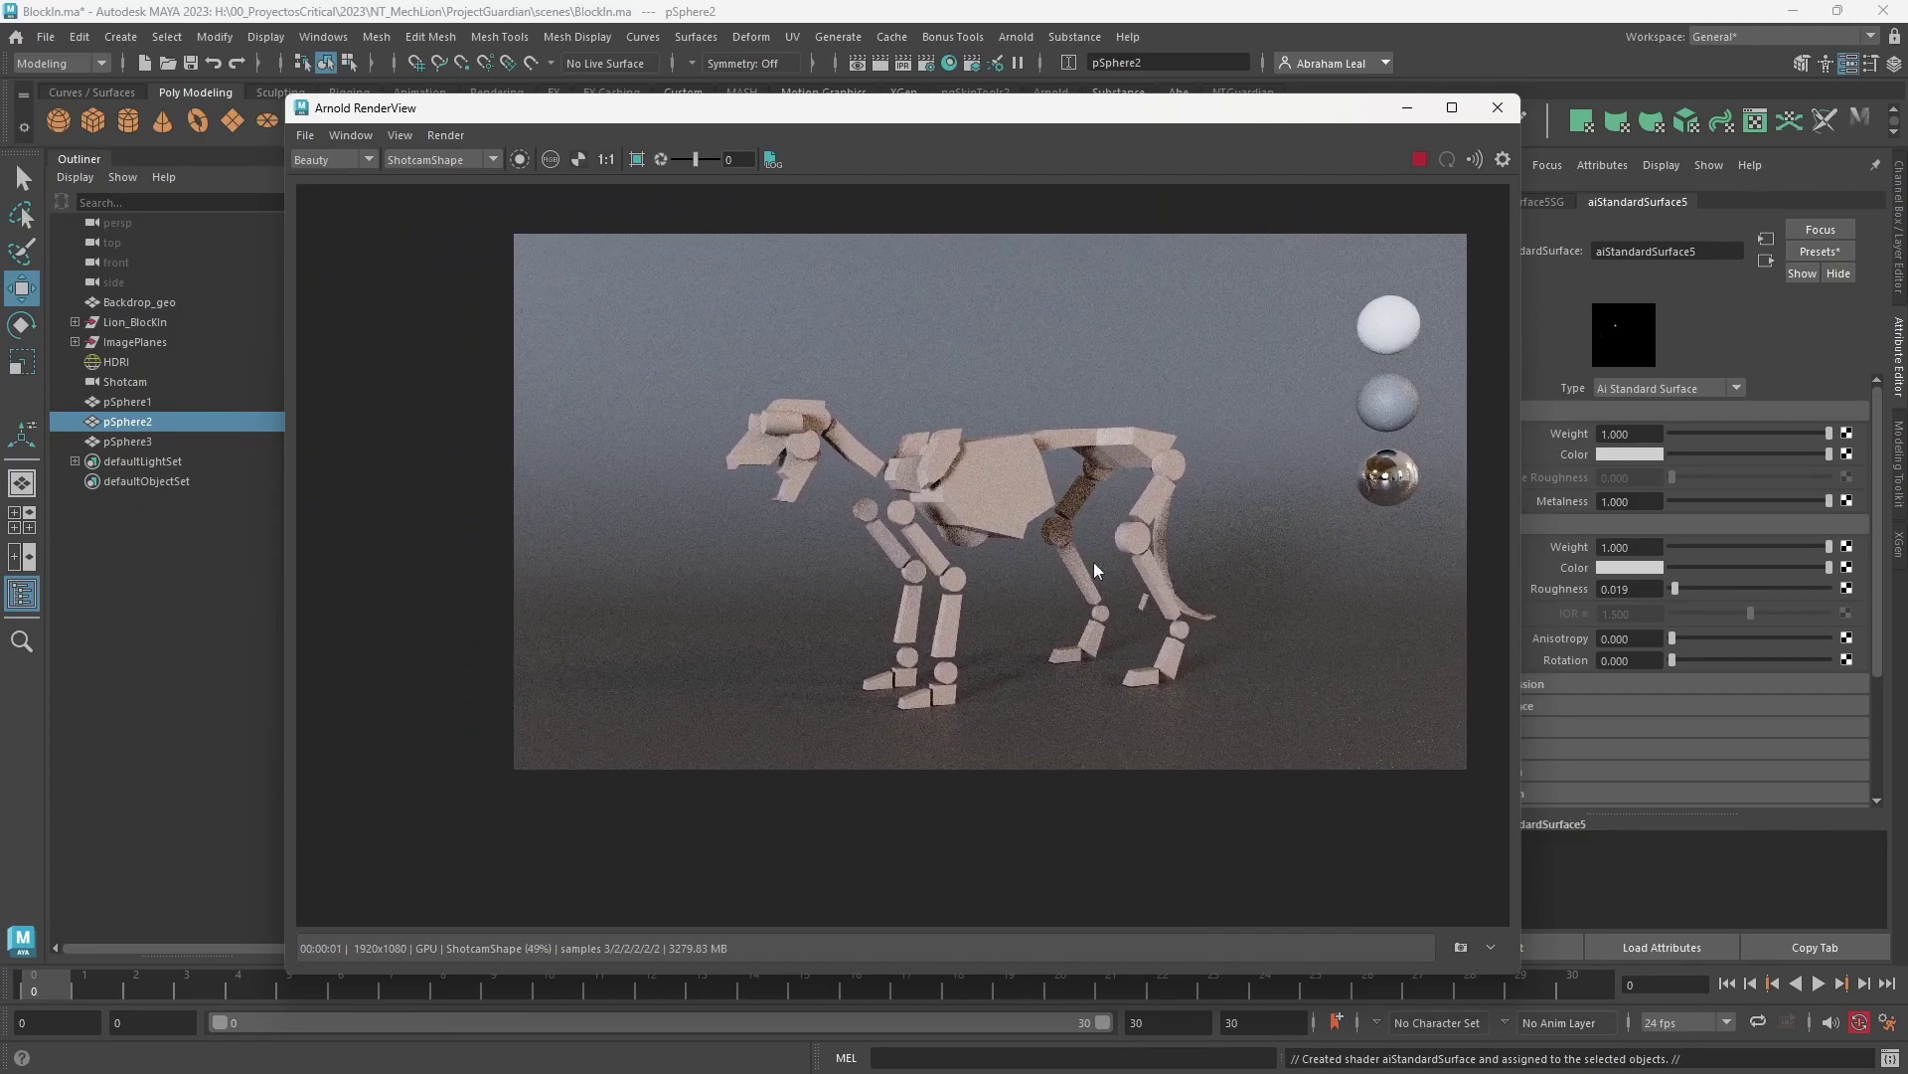
pyautogui.moveTo(1093, 563); pyautogui.dragTo(1068, 560, button='middle')
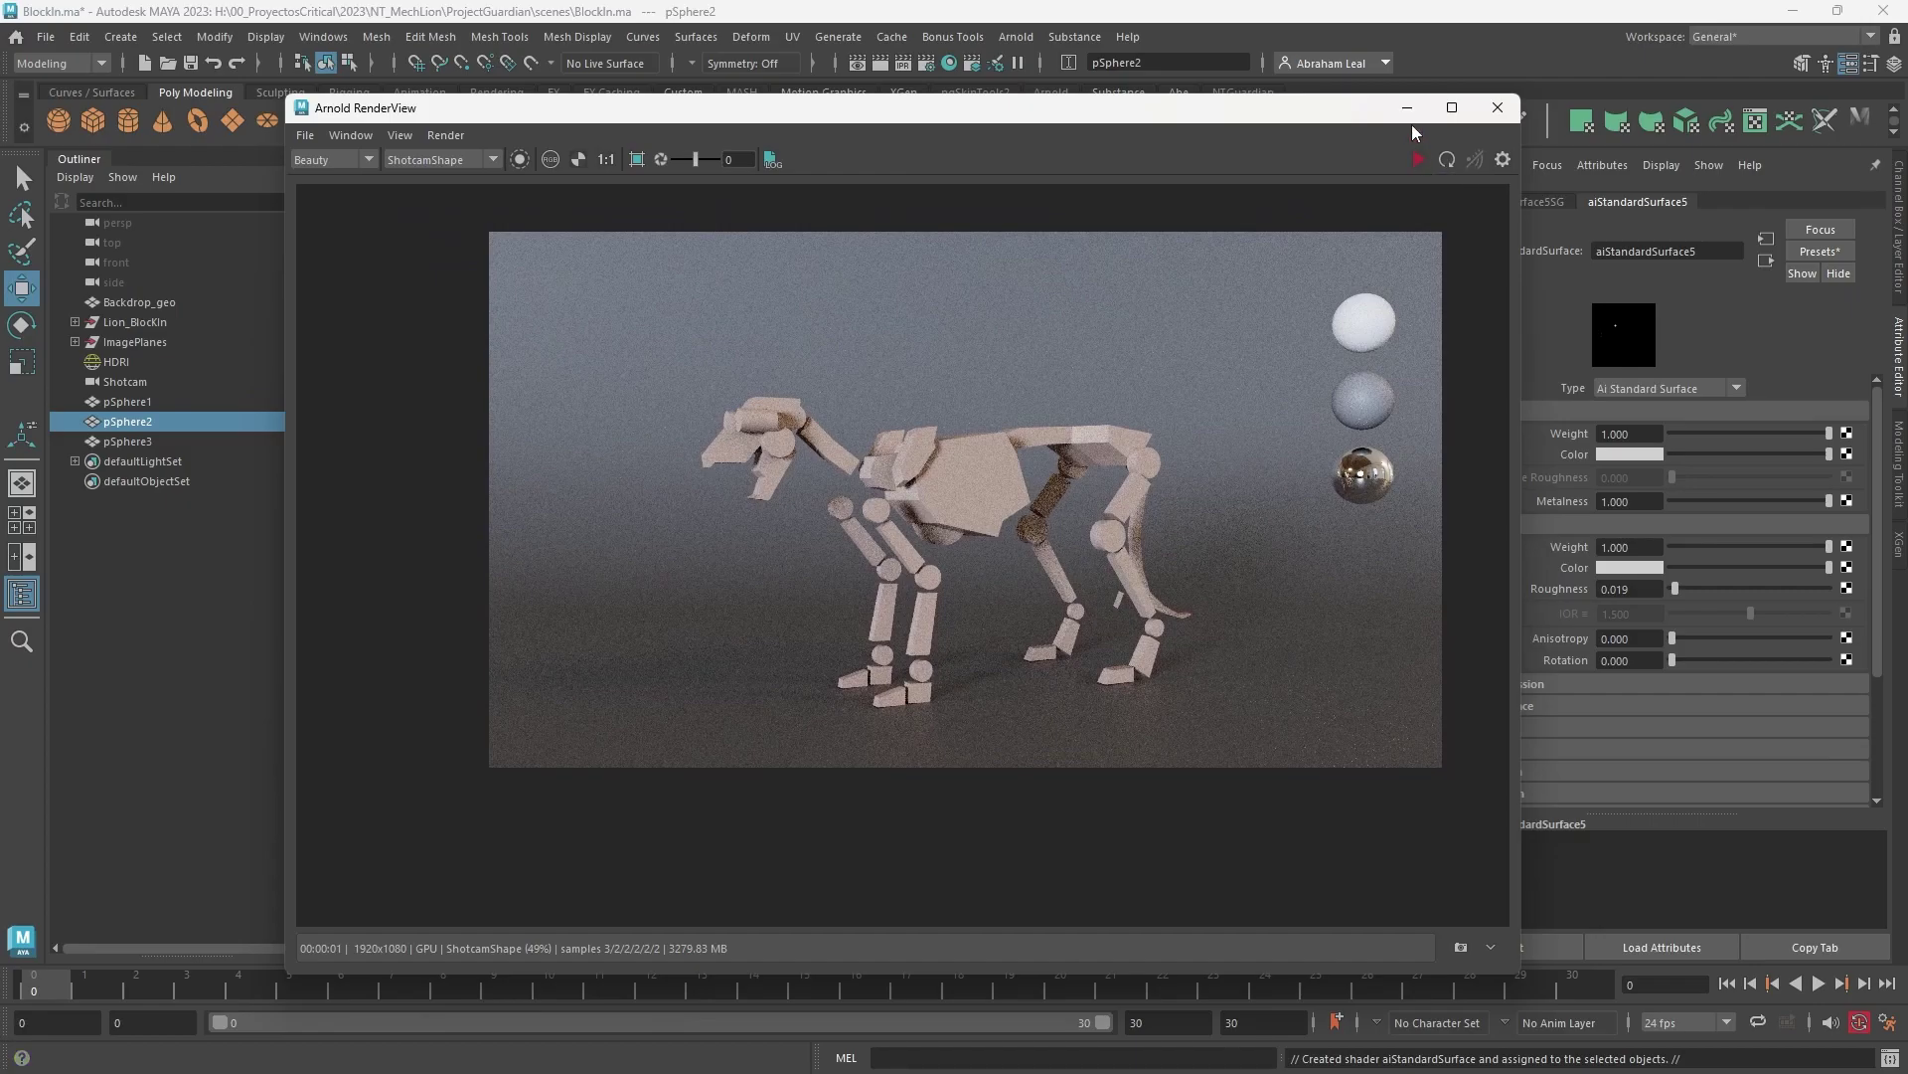
pyautogui.click(1407, 108)
# Step: Darken the base color of the backdrop's Arnold material and check it against the lion in the render
pyautogui.click(1171, 408)
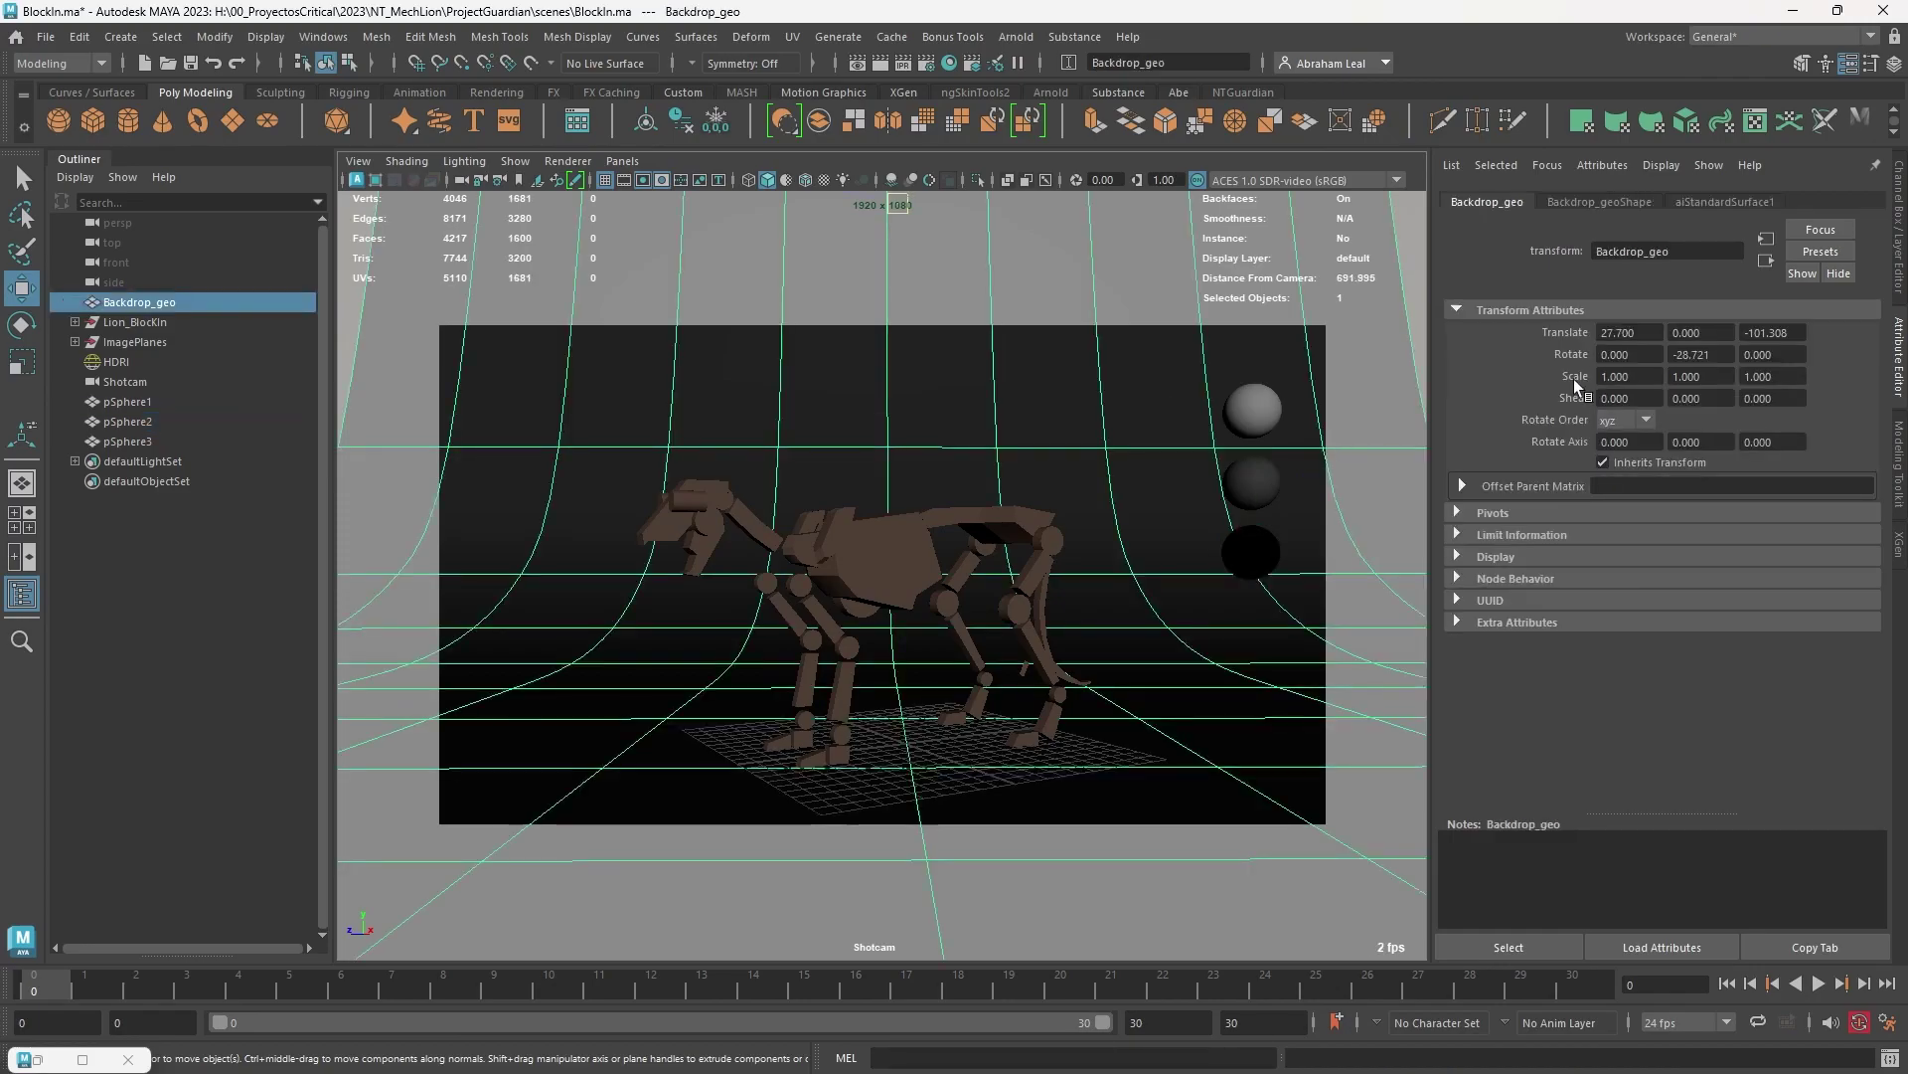
pyautogui.click(1708, 201)
pyautogui.click(1688, 454)
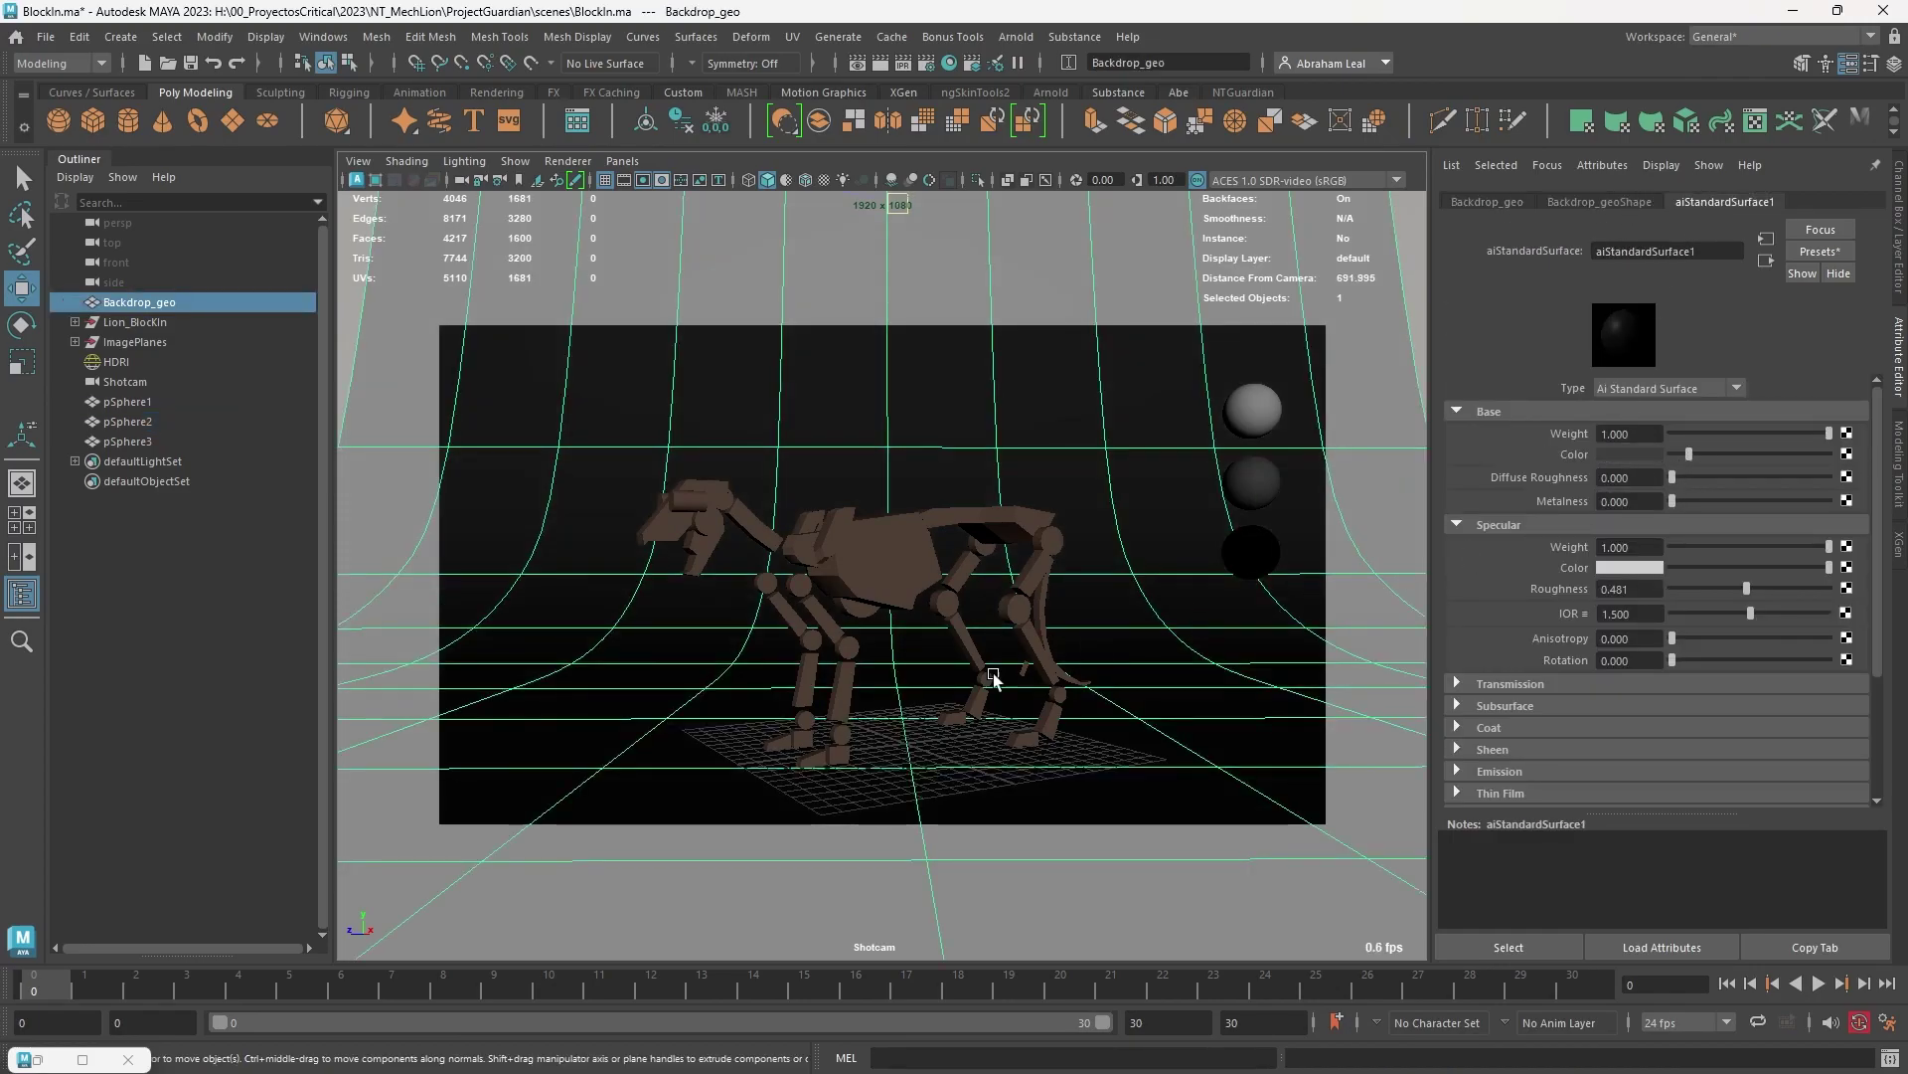
pyautogui.click(55, 1060)
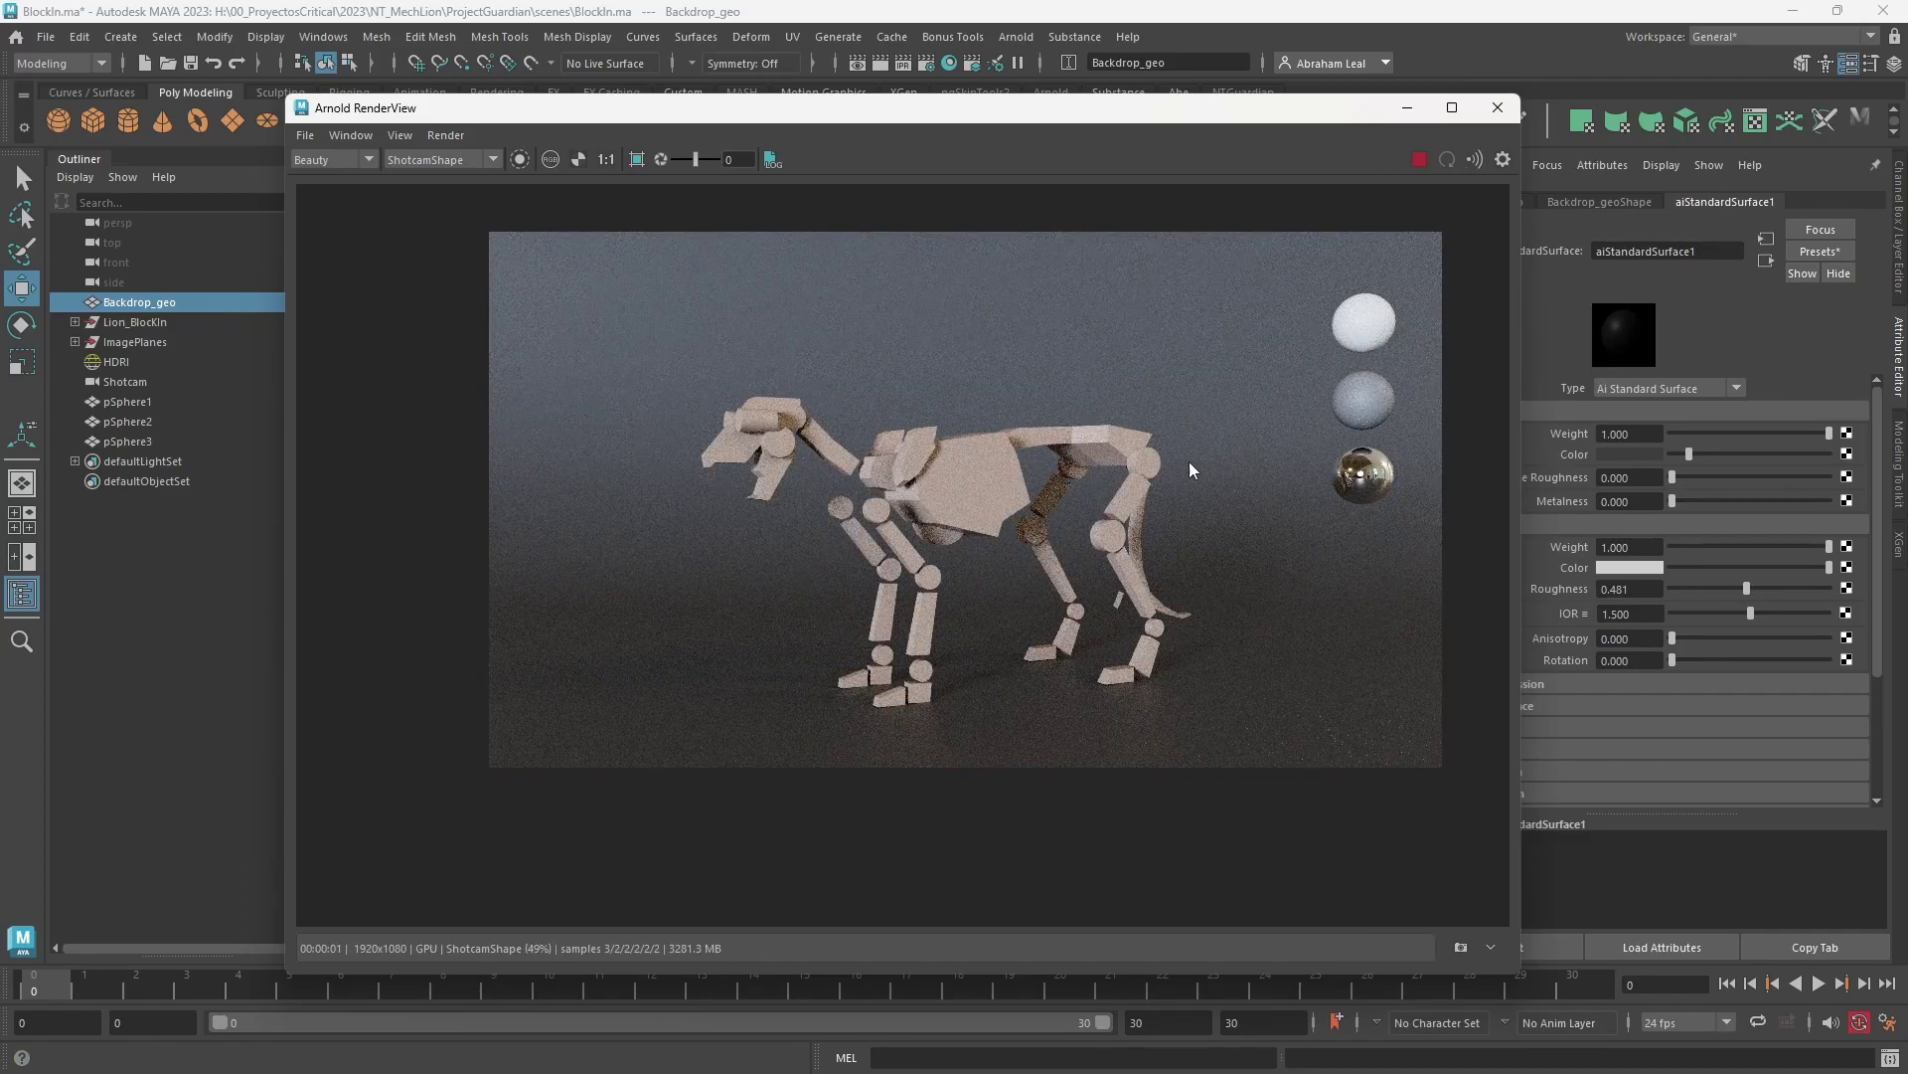
pyautogui.click(1419, 159)
# Step: Lighten the backdrop's base color, tune it down to a dark gray in the live render, and stop the render
pyautogui.moveTo(1692, 454); pyautogui.dragTo(1734, 453)
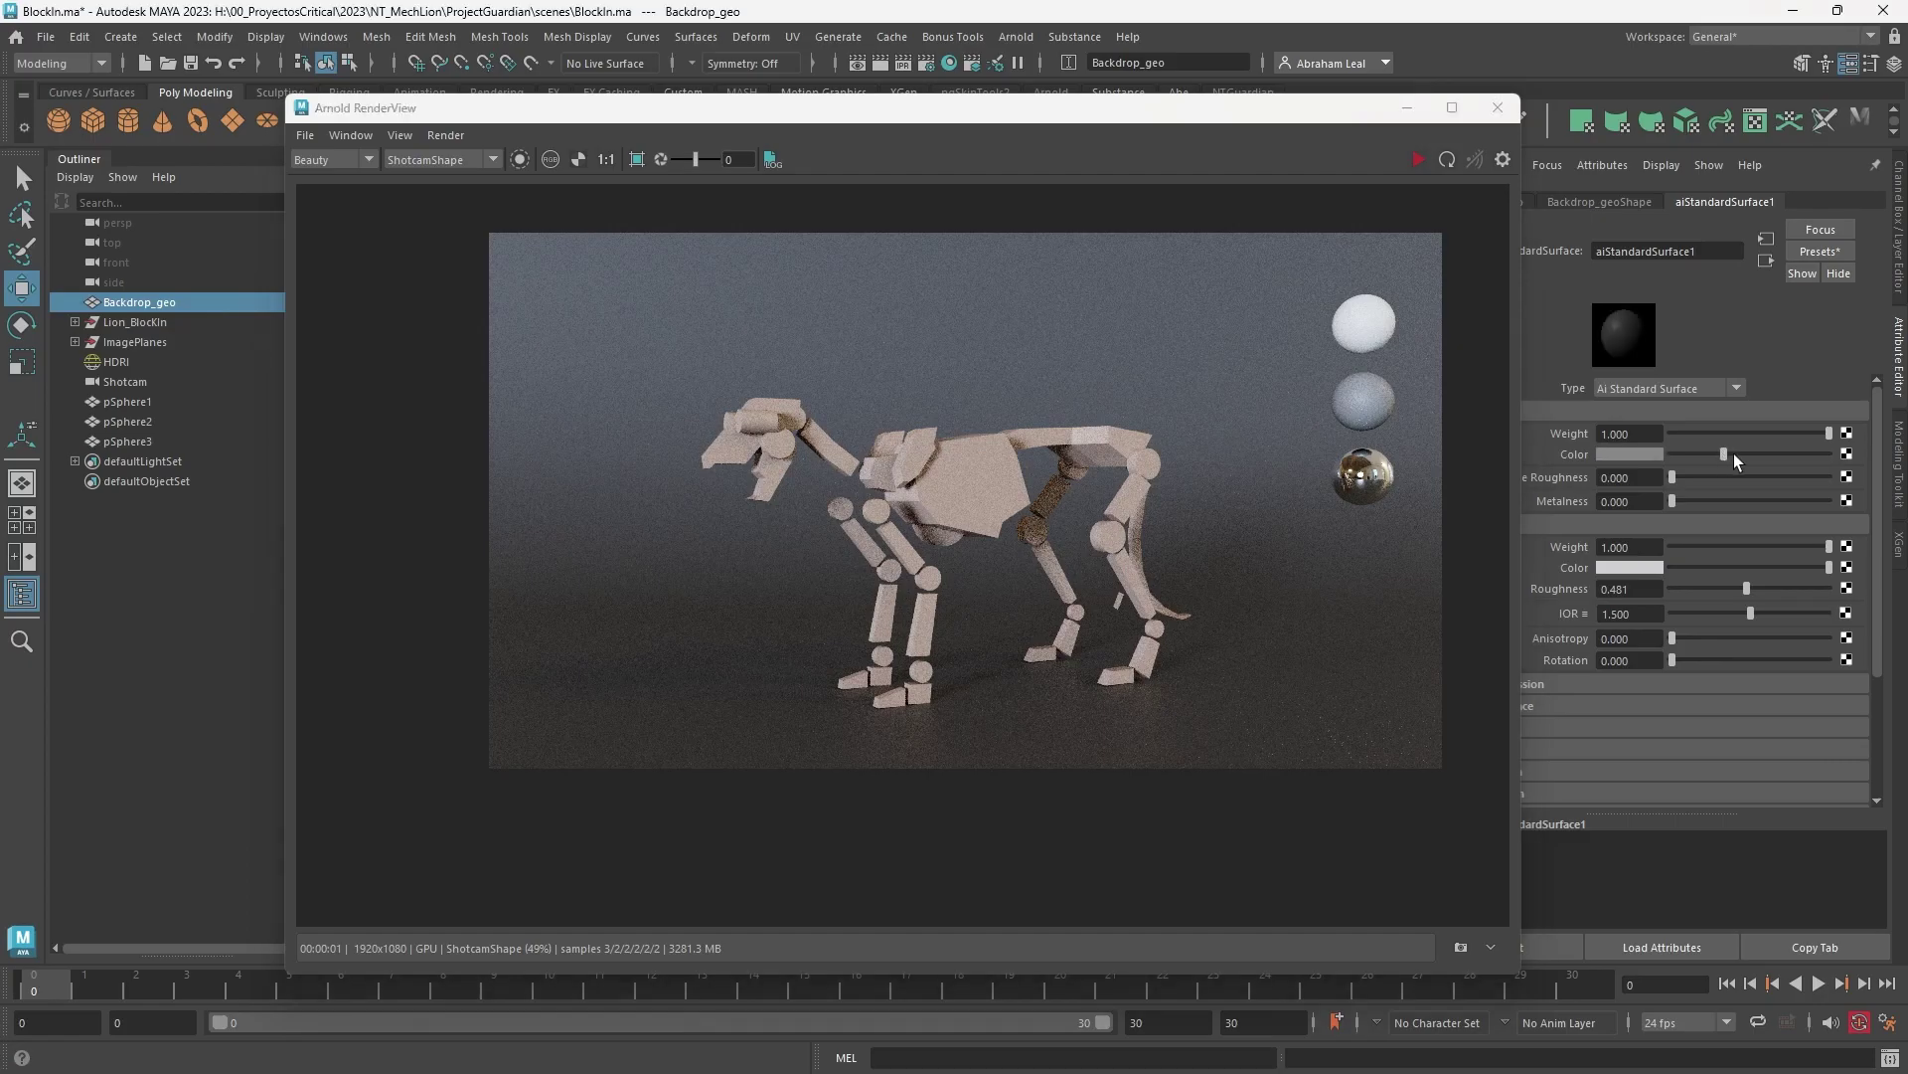
pyautogui.click(1423, 161)
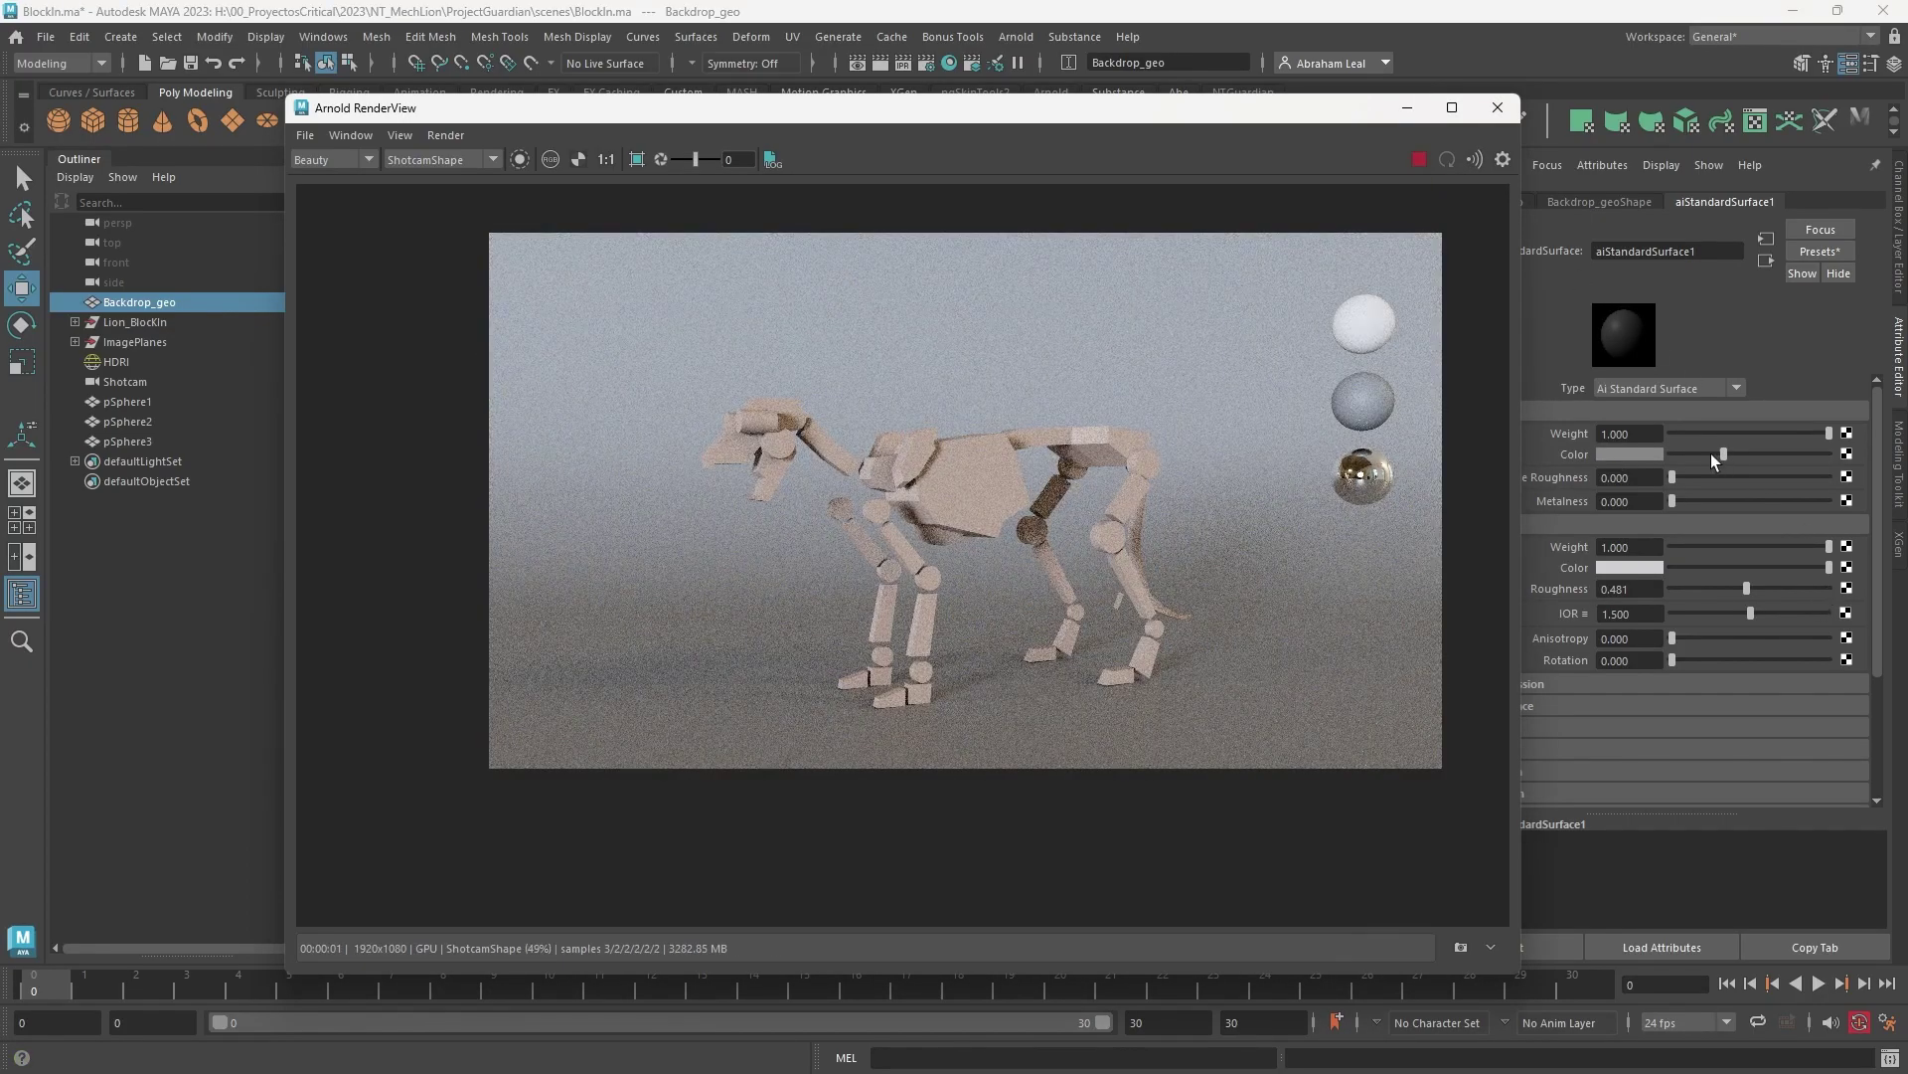
pyautogui.click(1709, 453)
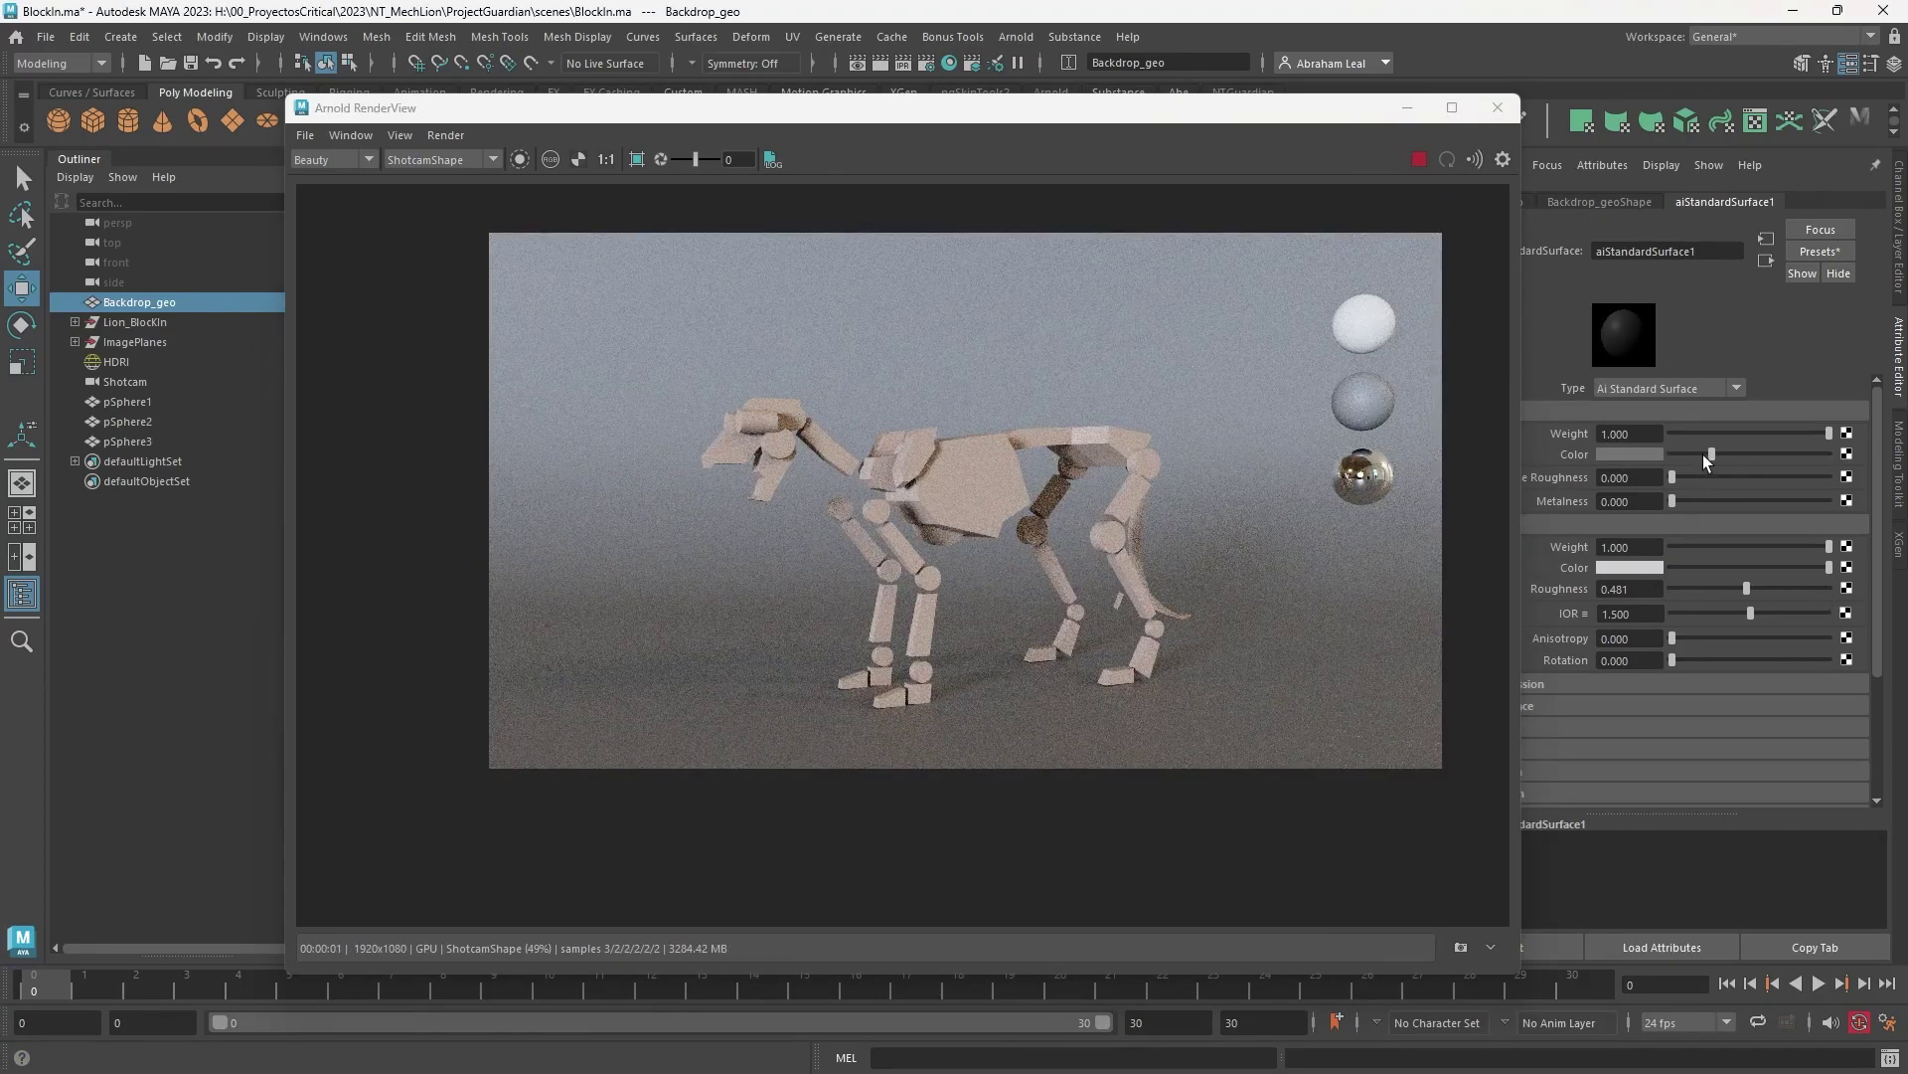
pyautogui.click(1703, 454)
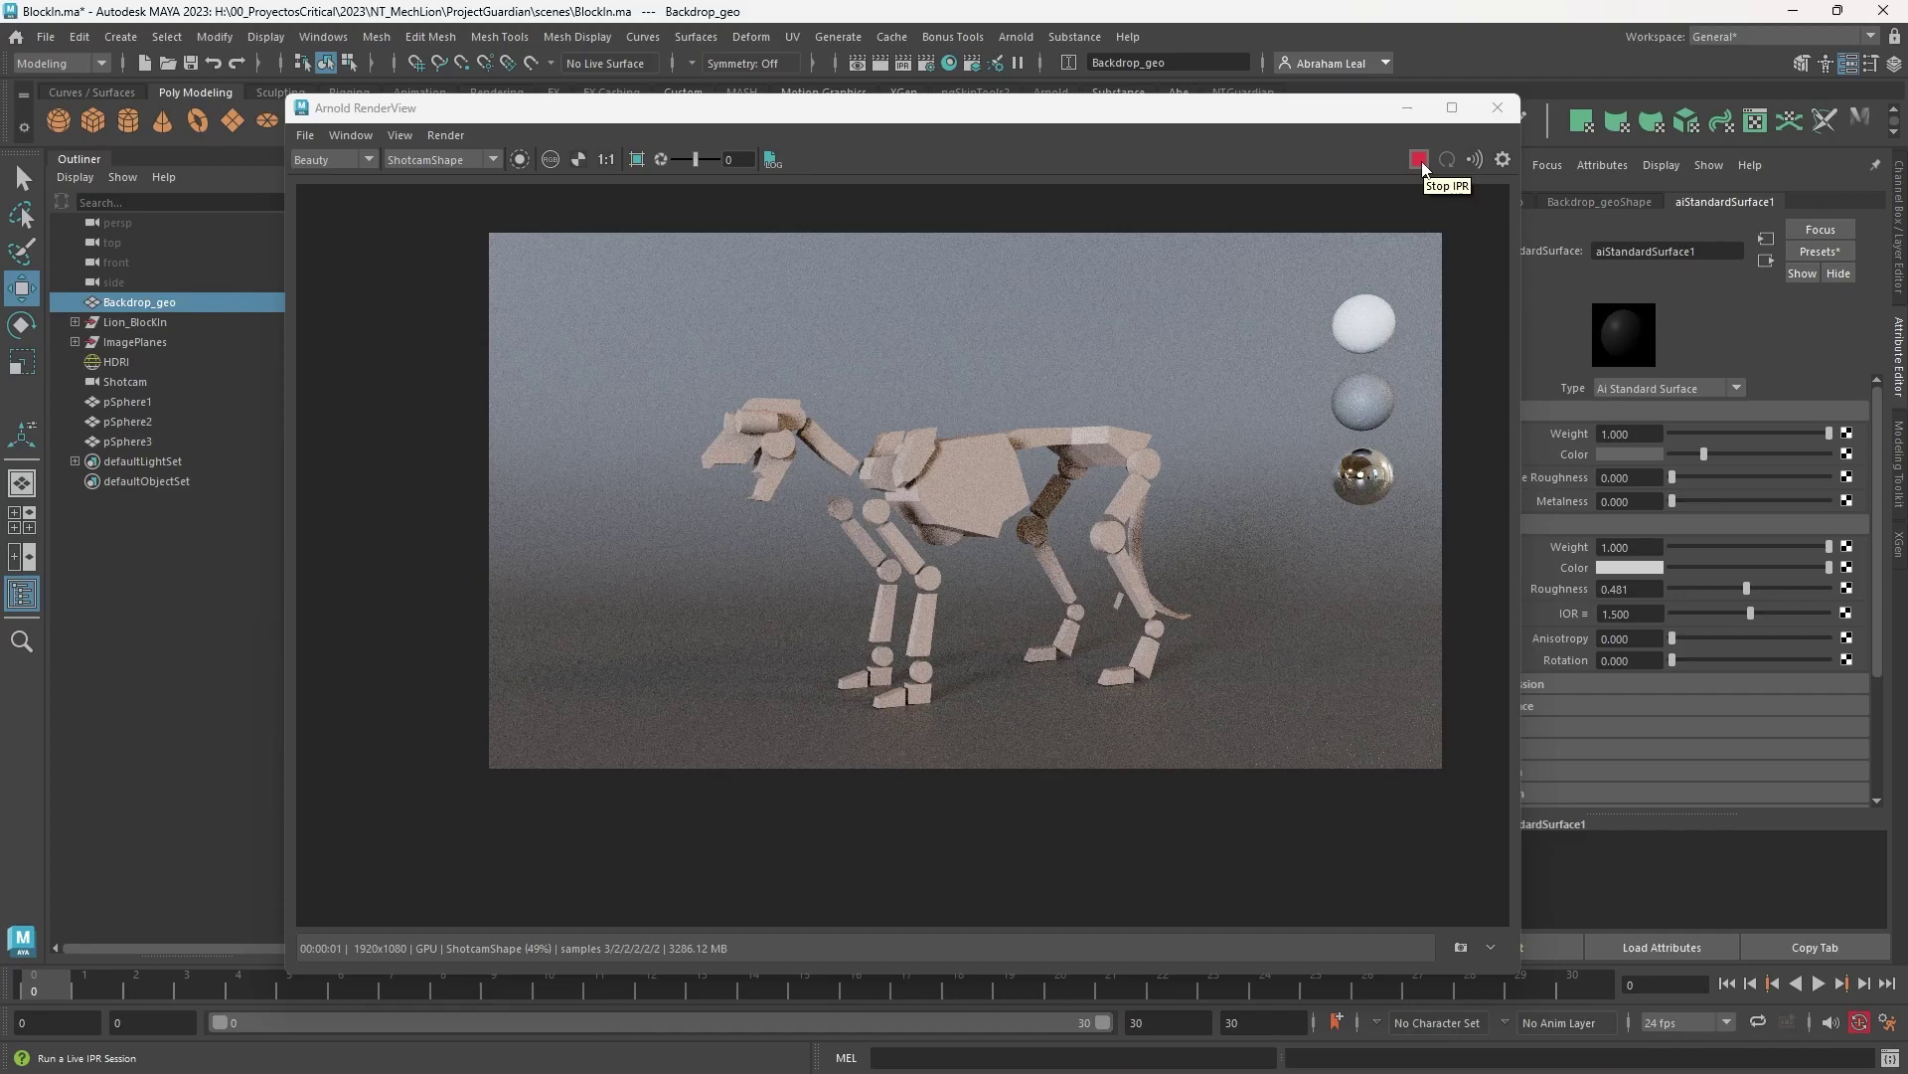
pyautogui.click(1421, 162)
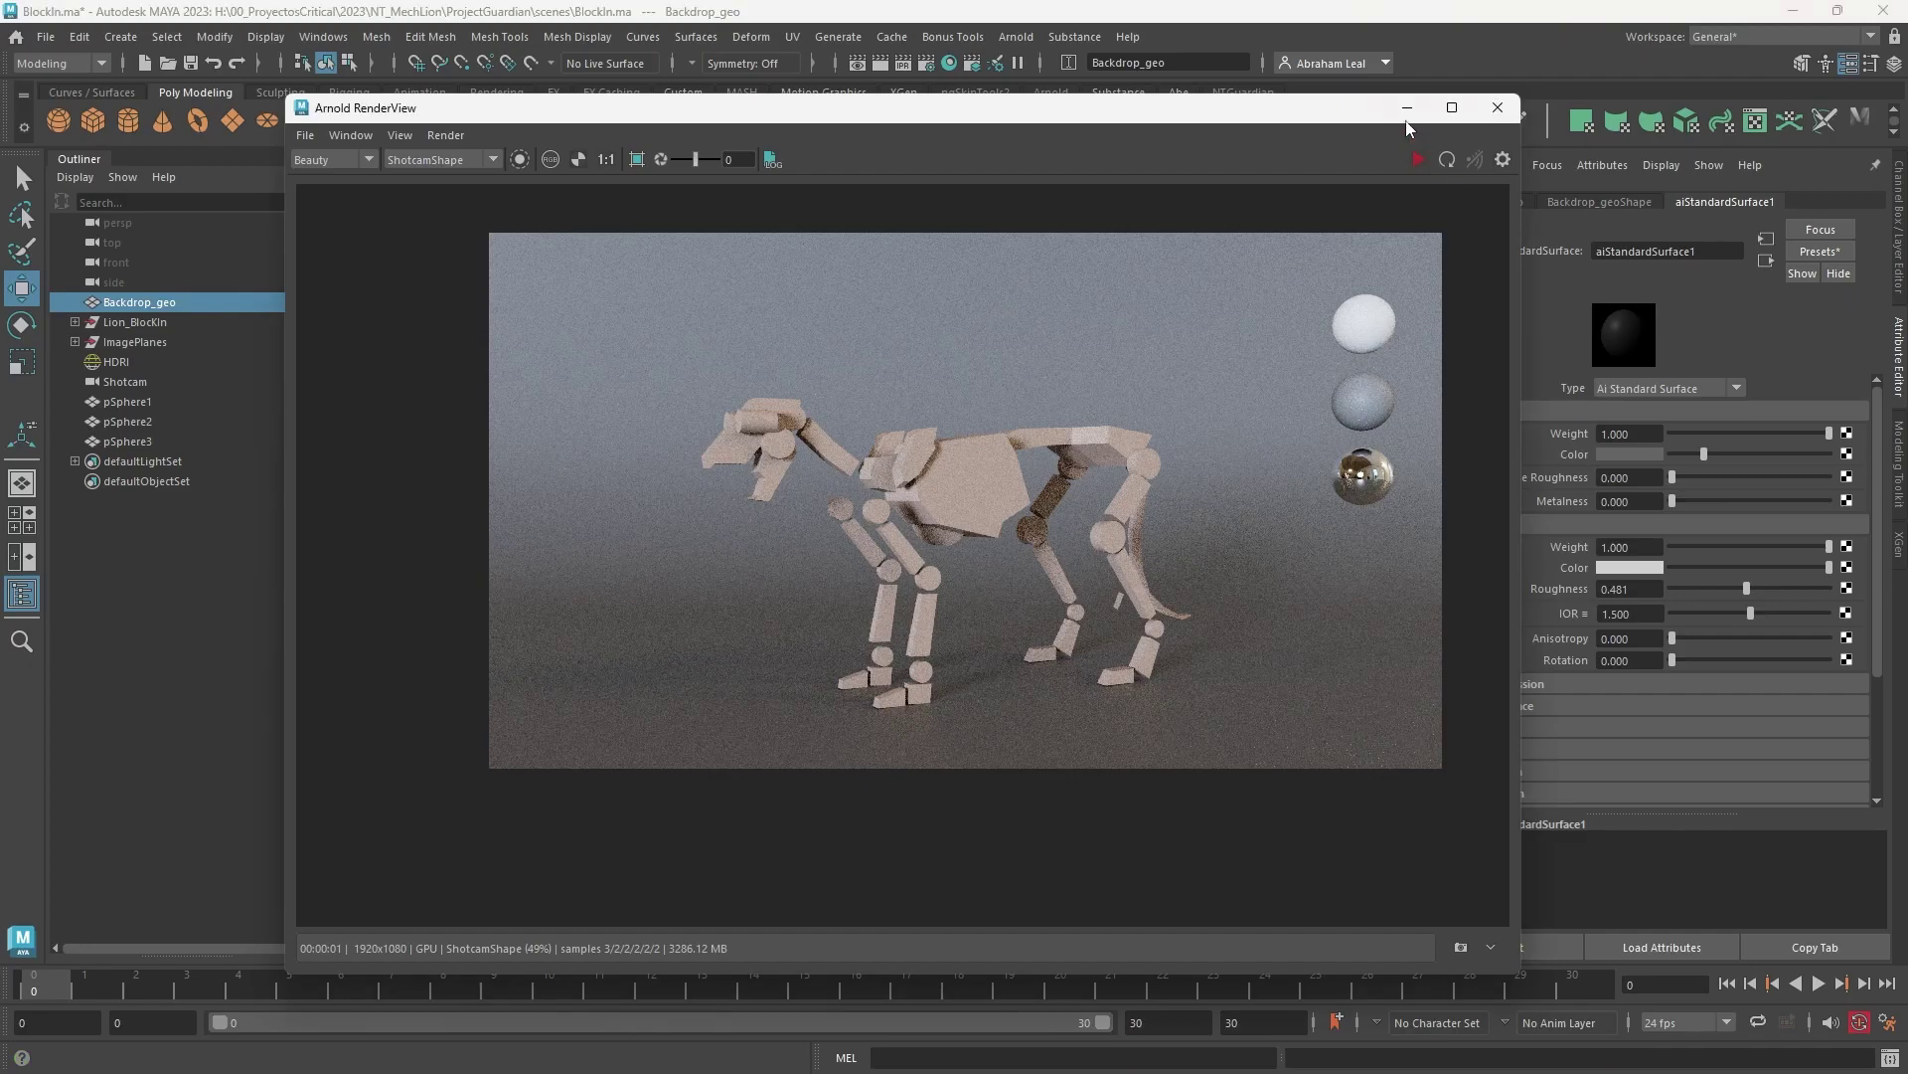
# Step: Switch to the perspective view, select the HDRI skydome light, and set its exposure to -2
pyautogui.click(1407, 107)
pyautogui.press('space')
pyautogui.moveTo(1177, 538); pyautogui.dragTo(1120, 387)
pyautogui.scroll(-2, 1131, 505)
pyautogui.click(1121, 386)
pyautogui.doubleClick(1656, 566)
pyautogui.write('-2')
pyautogui.press('Return')
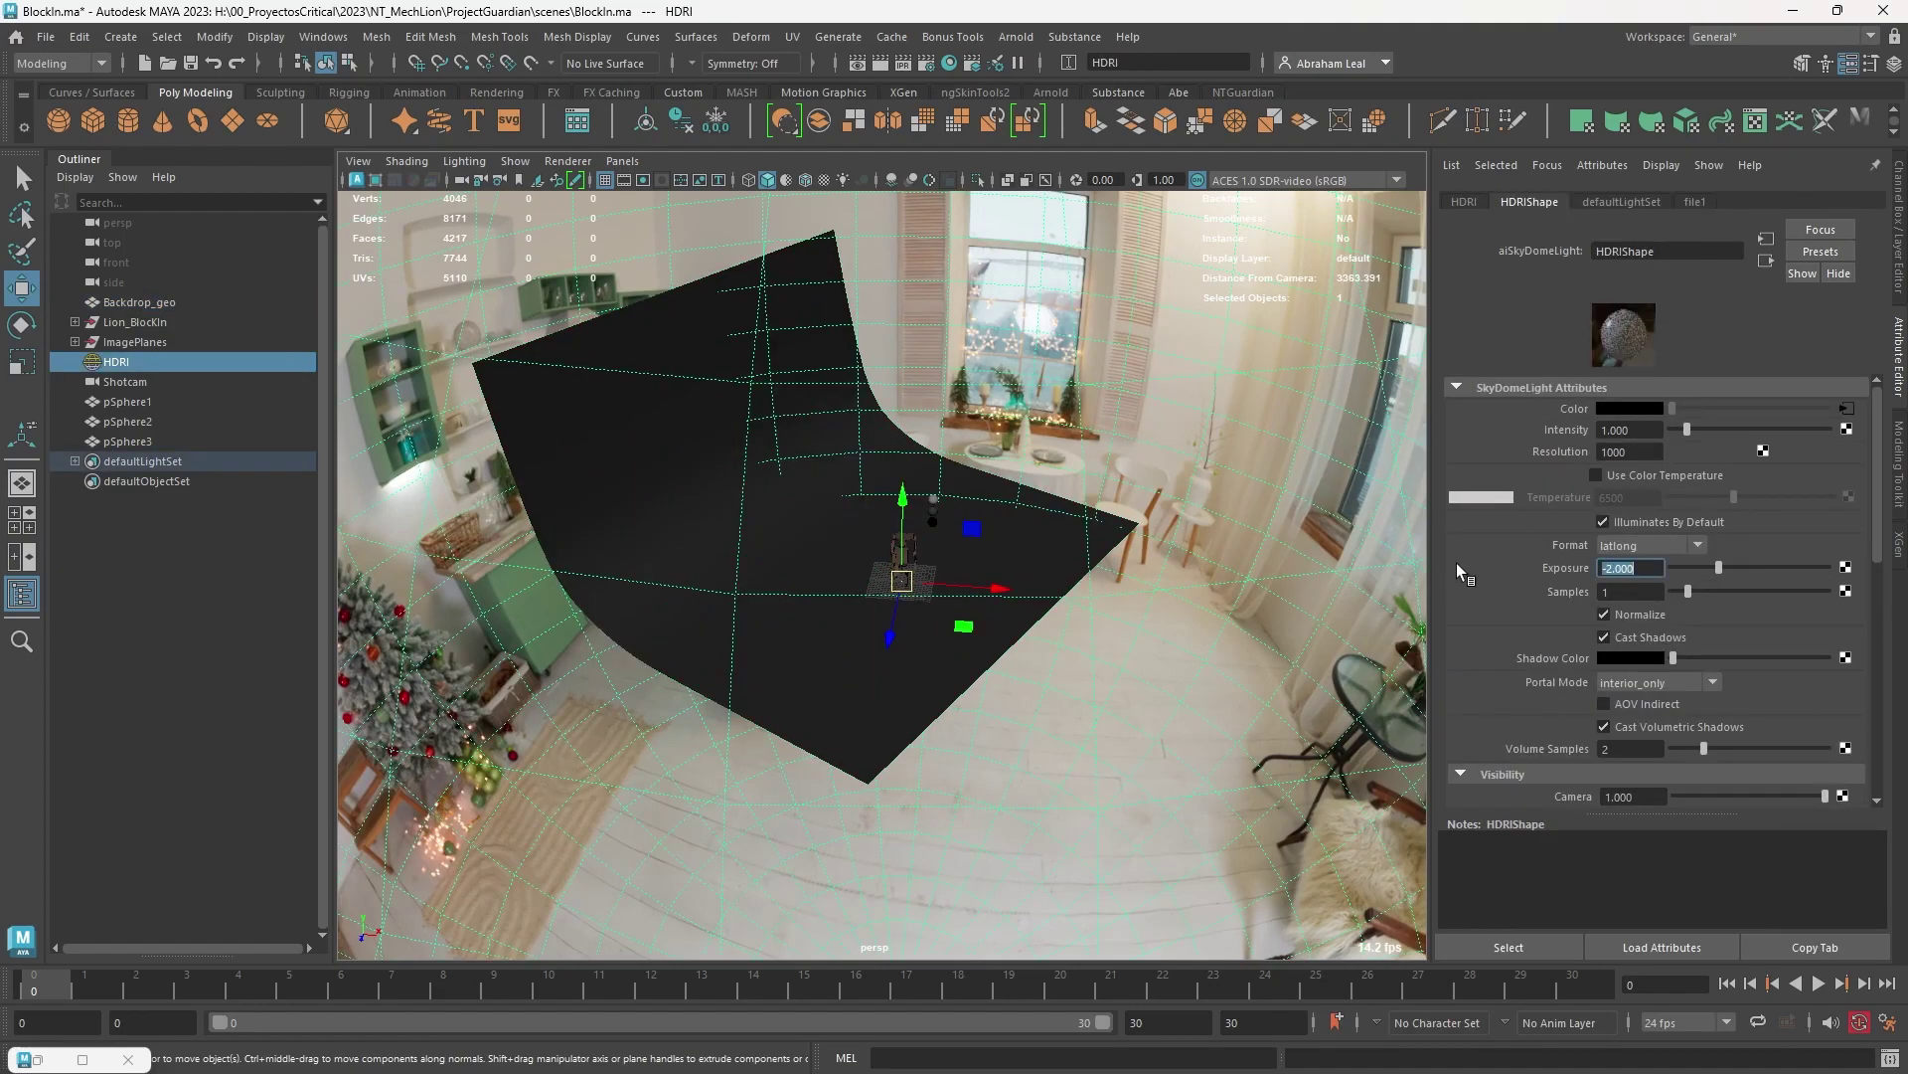
# Step: Render the shot to check the dimmed HDRI lighting on the metallic sphere and the lion
pyautogui.click(38, 1059)
pyautogui.click(1411, 160)
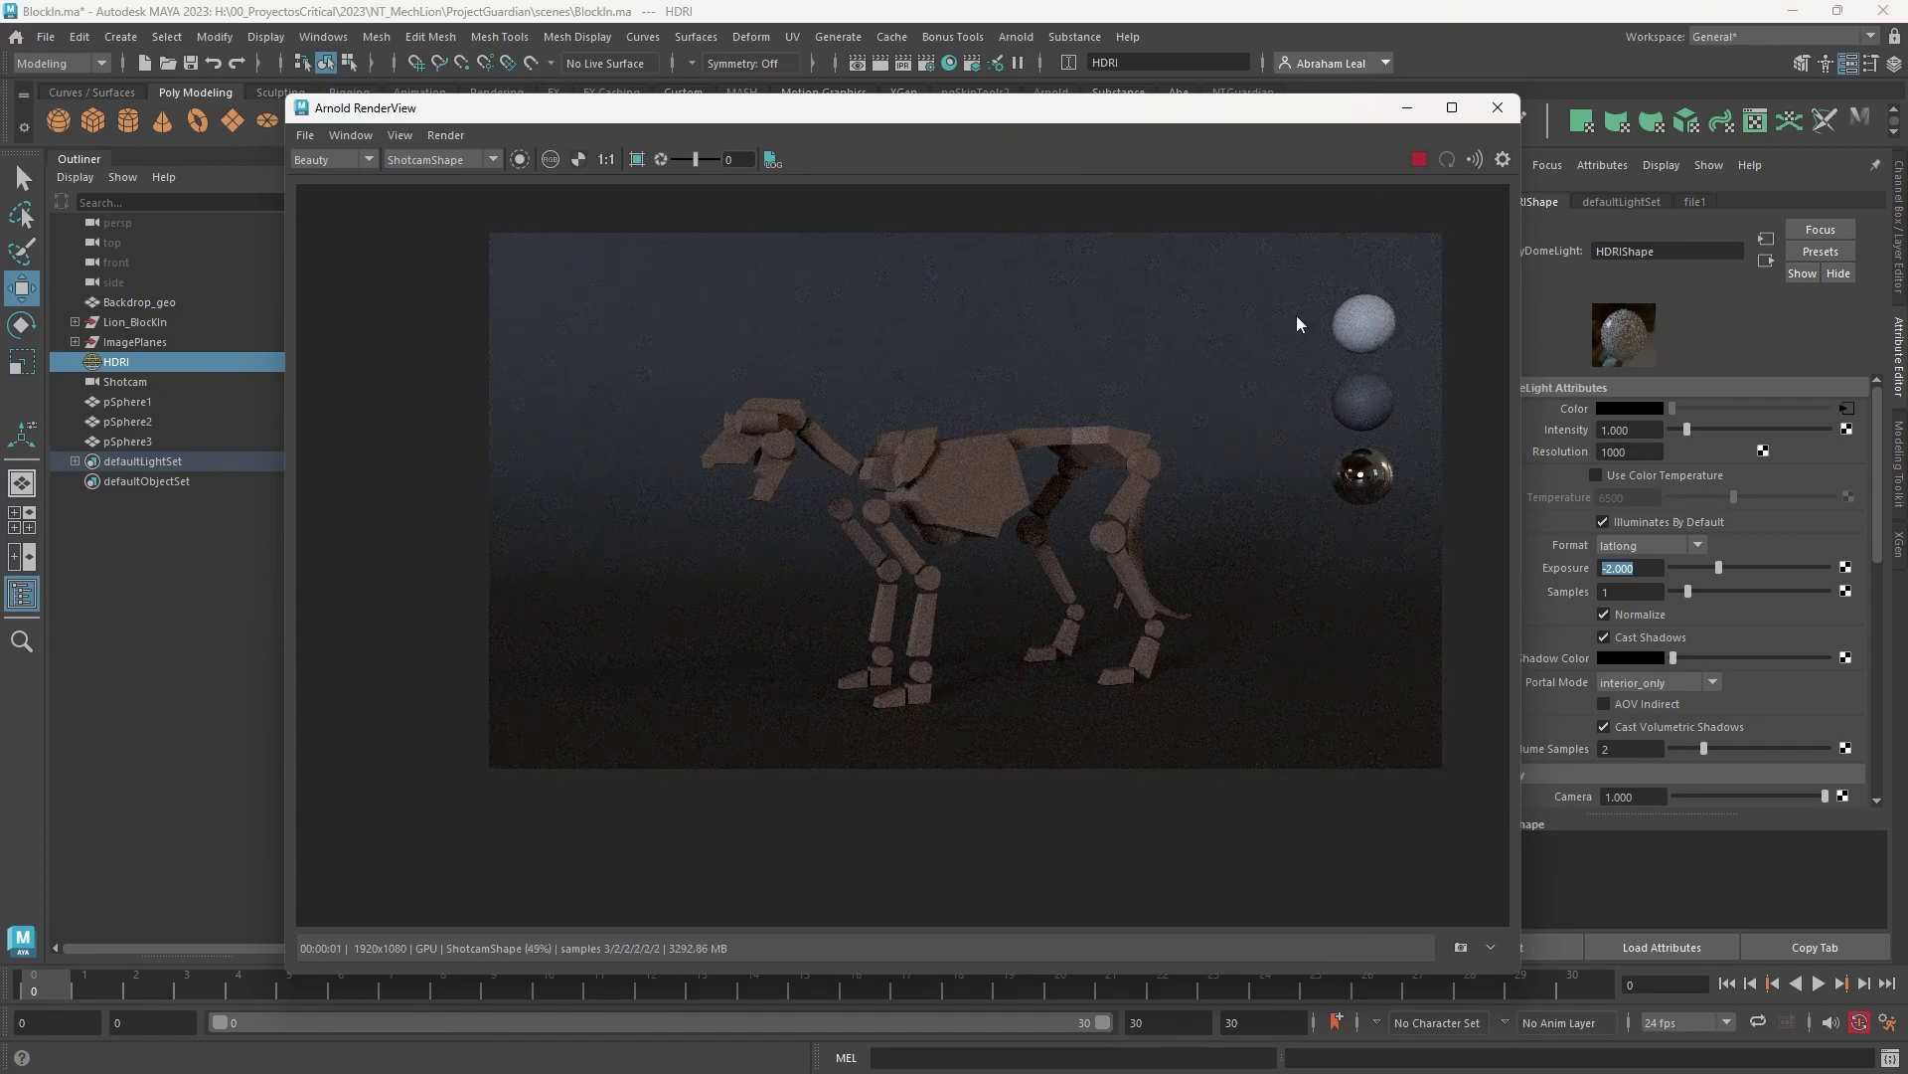
pyautogui.scroll(5, 1400, 516)
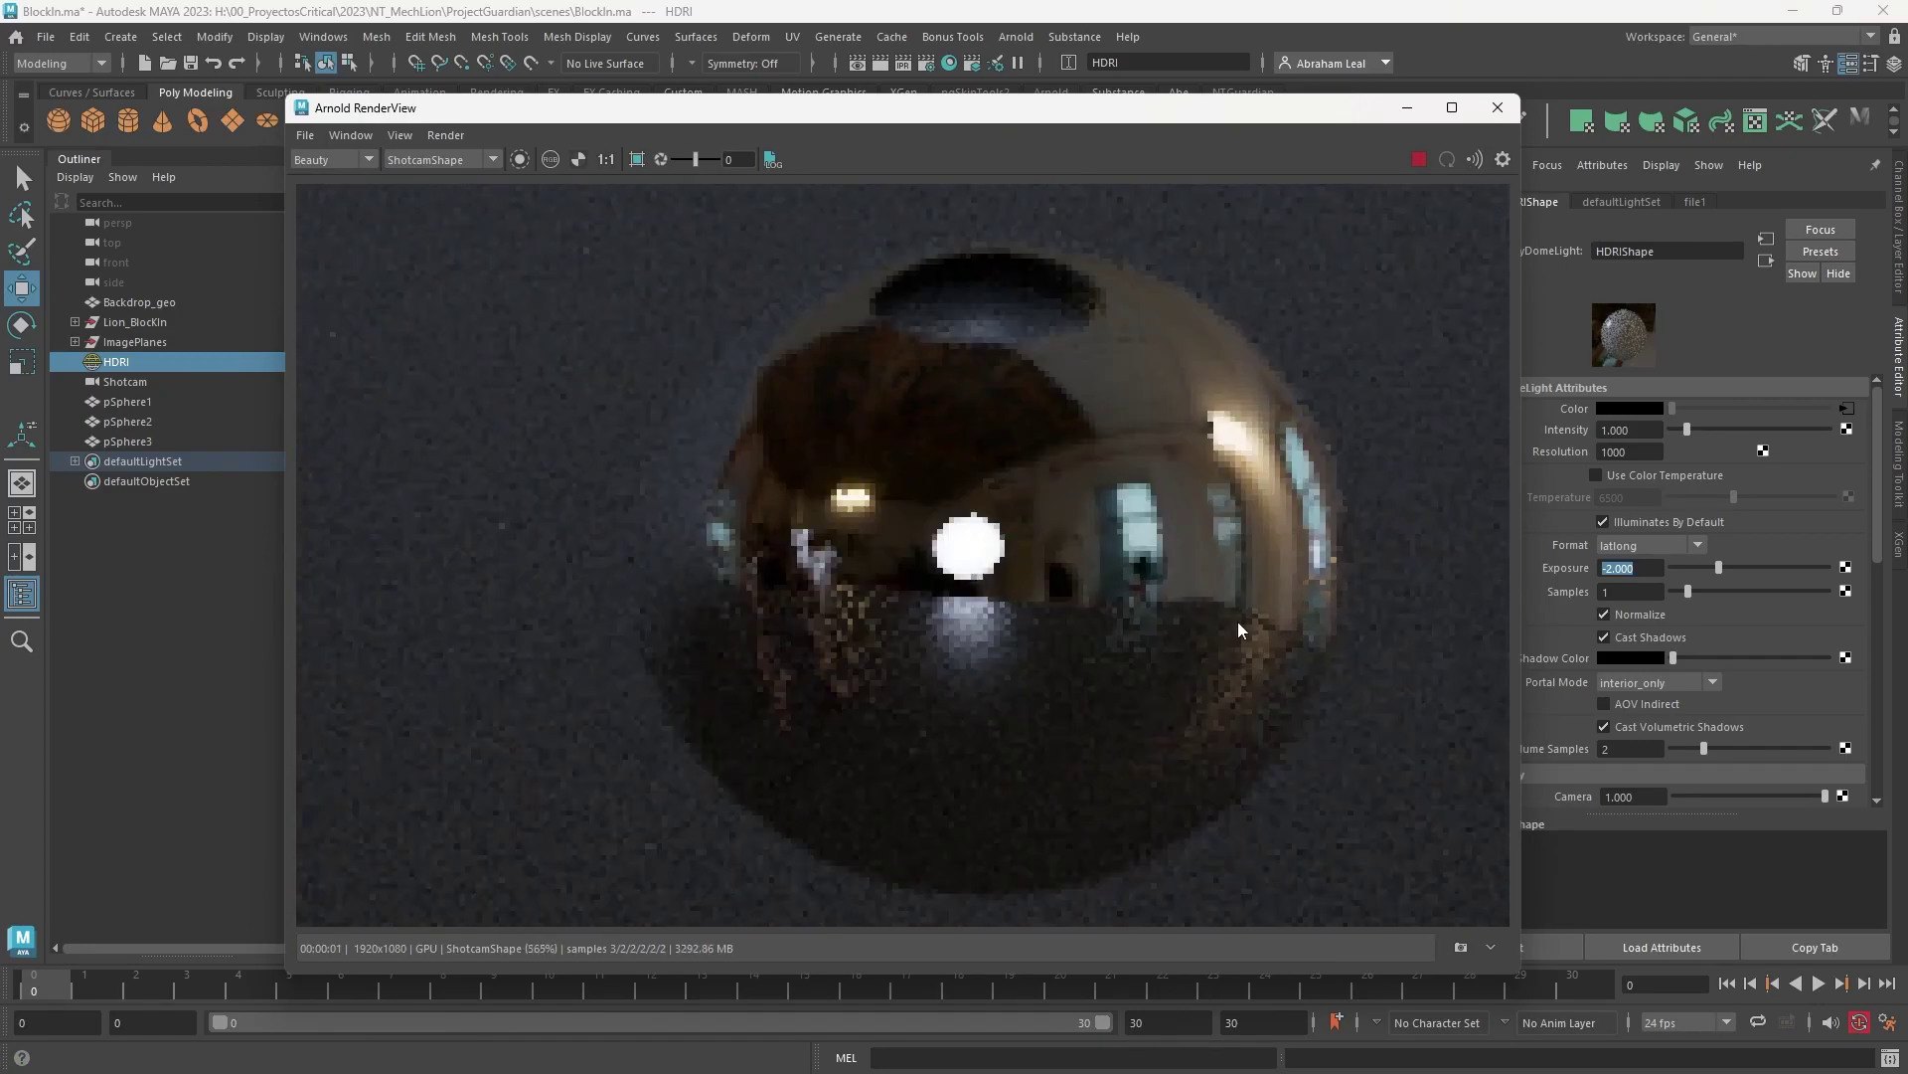
pyautogui.scroll(-5, 1238, 623)
pyautogui.moveTo(1075, 500); pyautogui.dragTo(1307, 415, button='middle')
pyautogui.moveTo(984, 544); pyautogui.dragTo(1161, 503, button='middle')
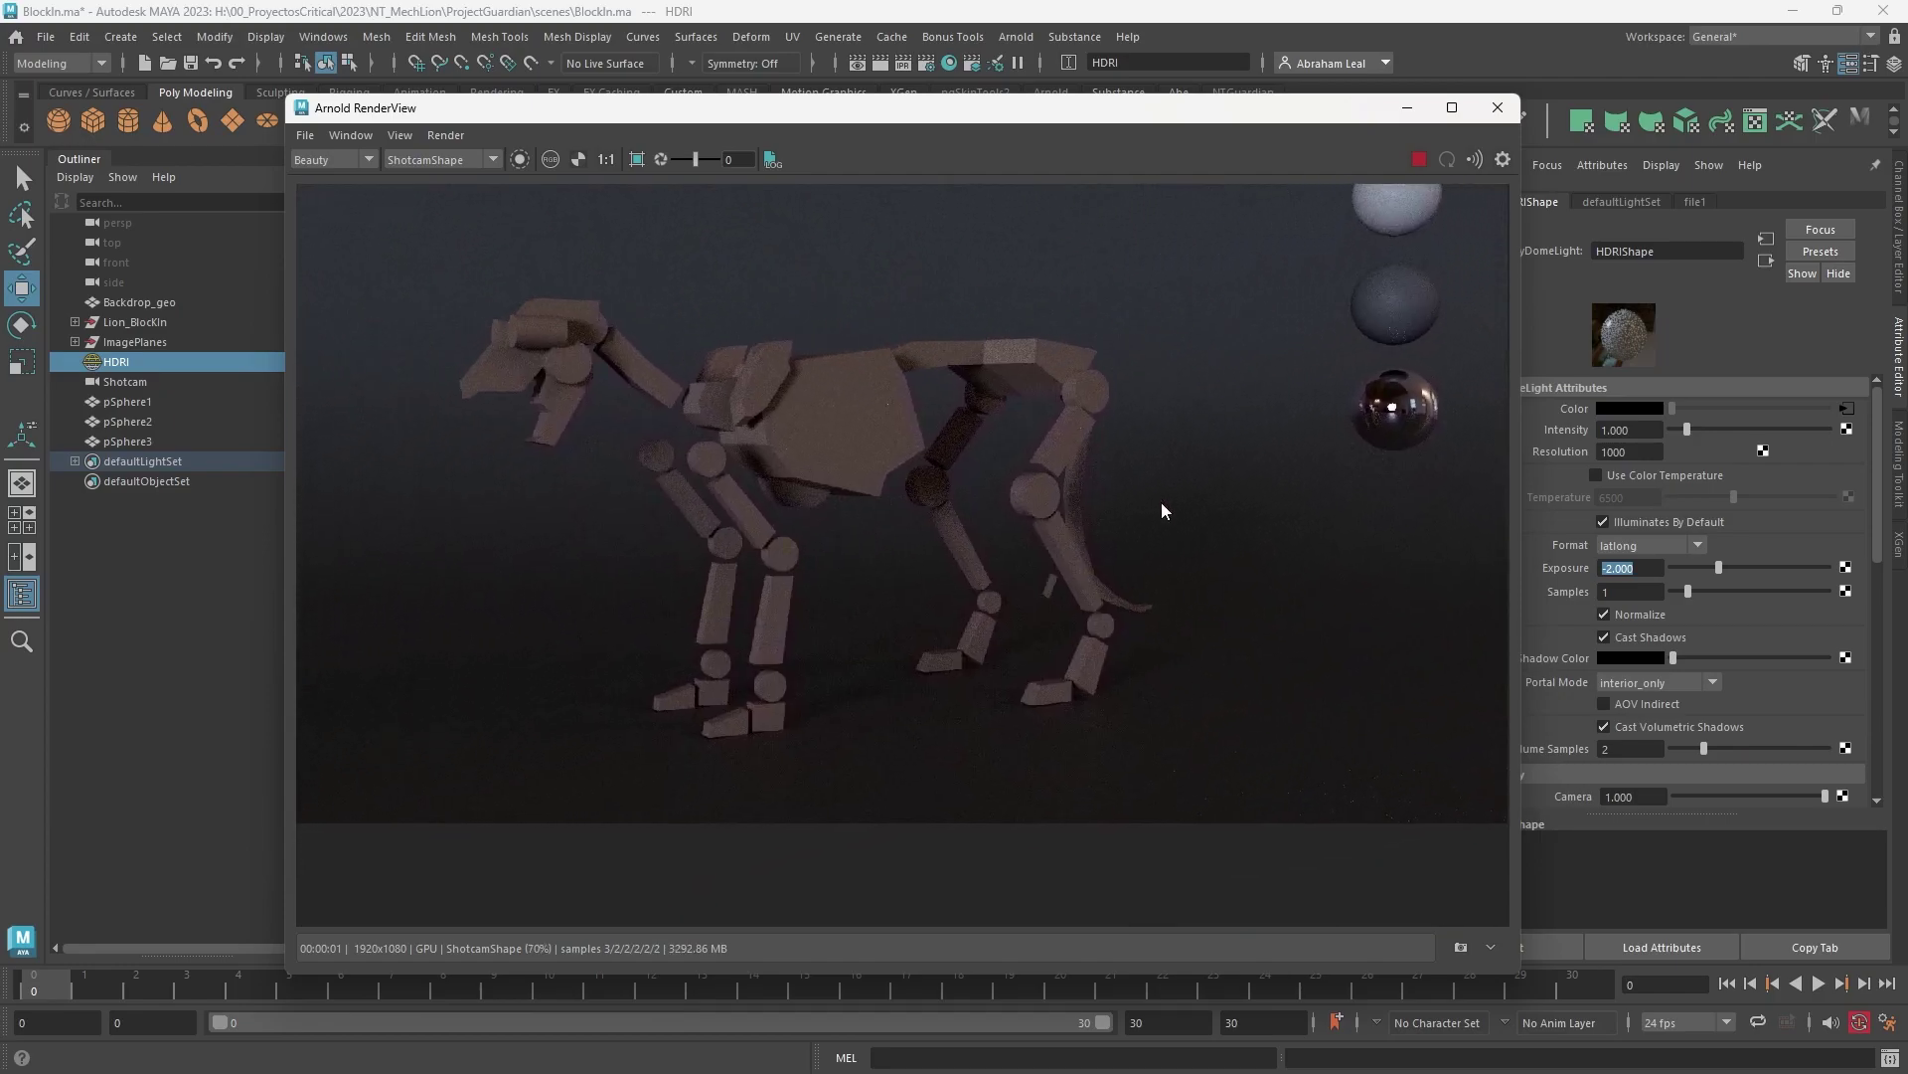
pyautogui.click(1406, 107)
# Step: Create an Arnold area light in the scene
pyautogui.keyDown('alt'); pyautogui.moveTo(926, 617); pyautogui.dragTo(1129, 703, button='right'); pyautogui.keyUp('alt')
pyautogui.keyDown('alt'); pyautogui.moveTo(1129, 703); pyautogui.dragTo(1198, 696); pyautogui.keyUp('alt')
pyautogui.keyDown('alt'); pyautogui.moveTo(1198, 696); pyautogui.dragTo(1093, 637, button='right'); pyautogui.keyUp('alt')
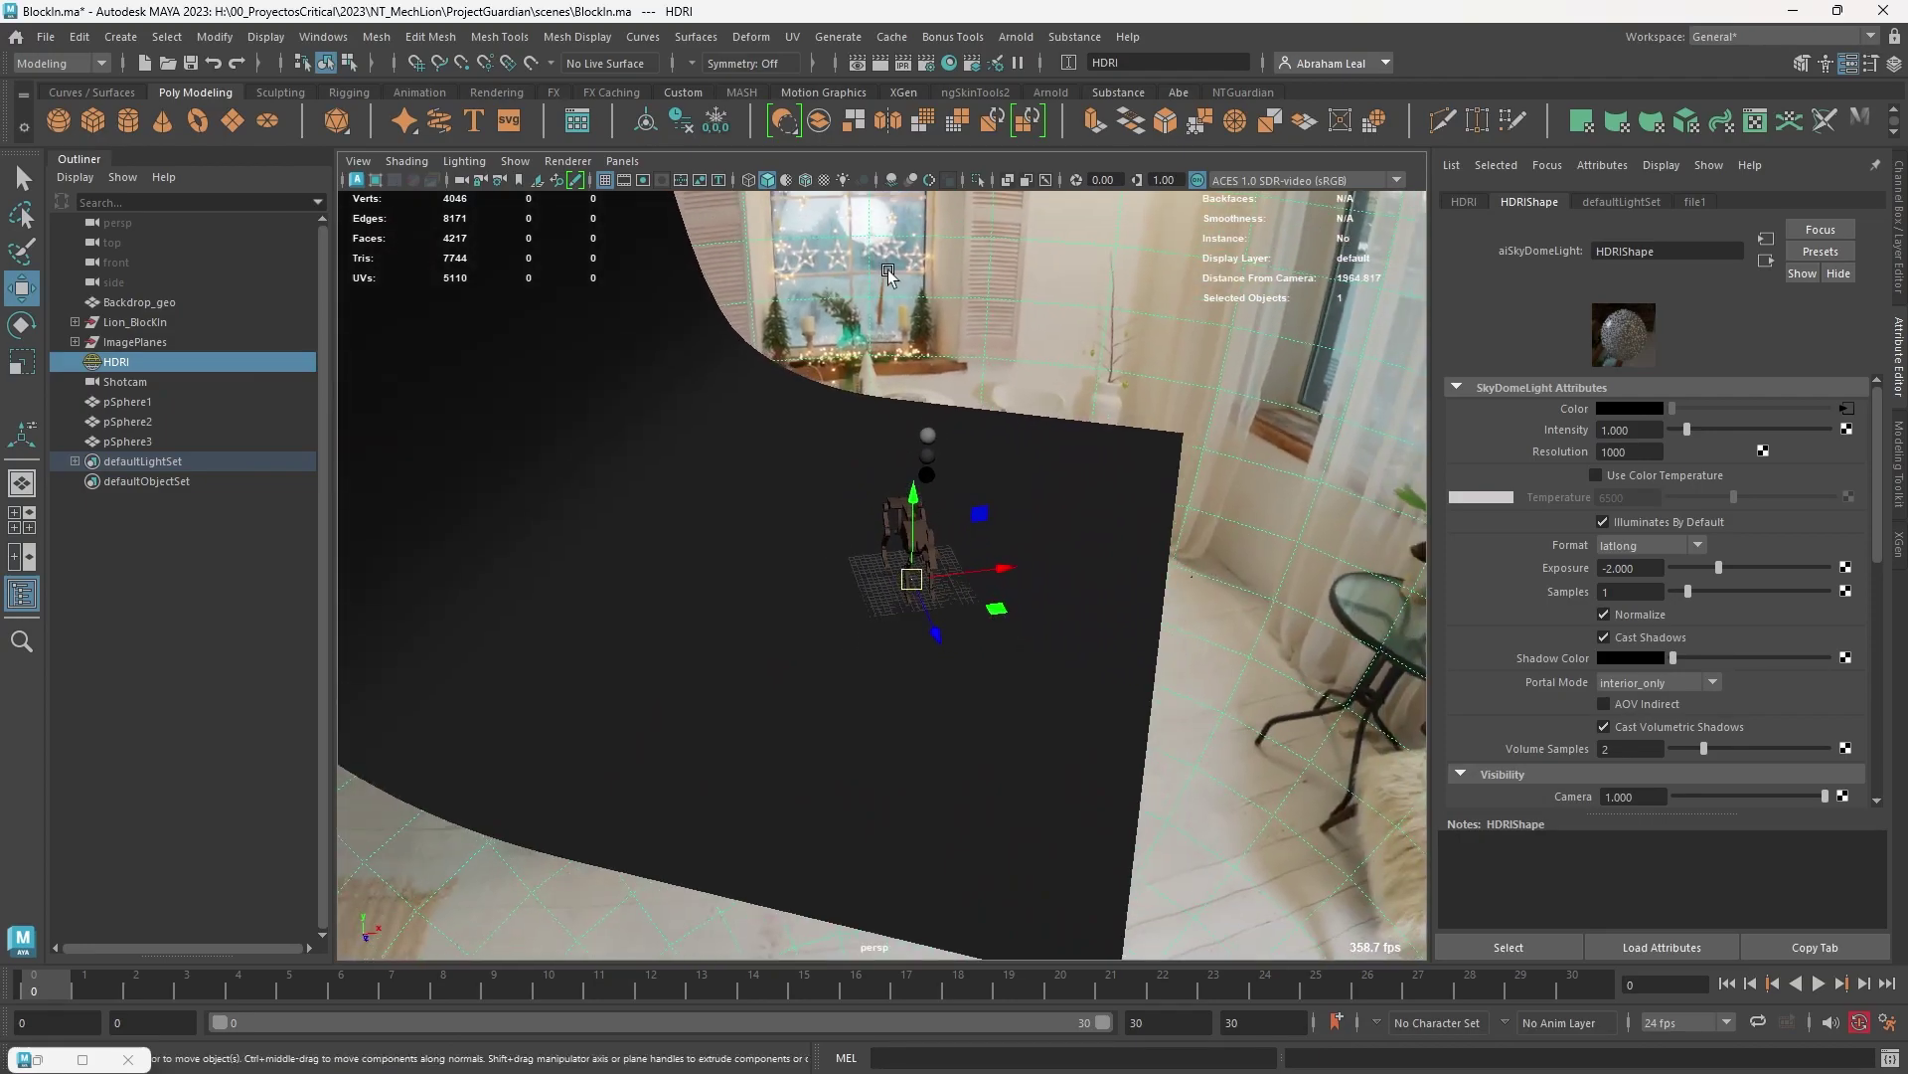
pyautogui.click(1016, 37)
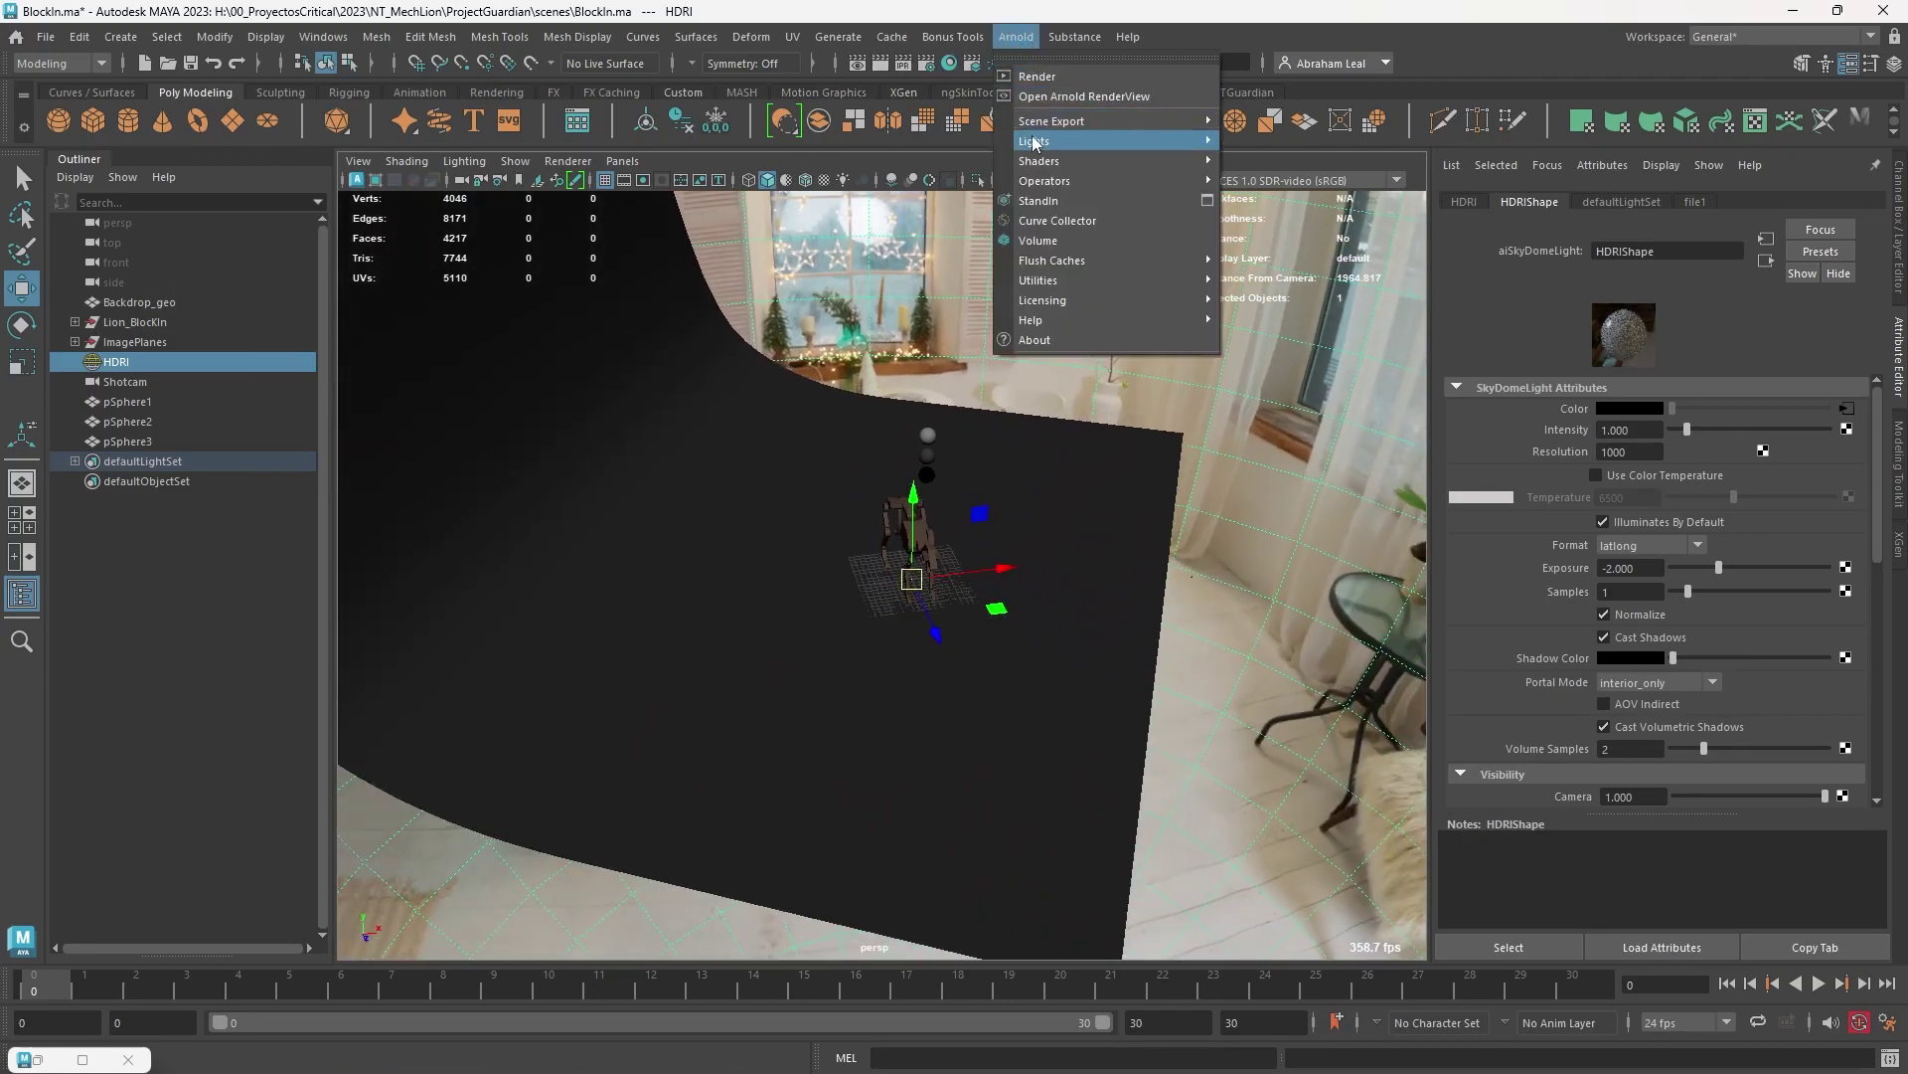
pyautogui.moveTo(1187, 127)
pyautogui.moveTo(1141, 147)
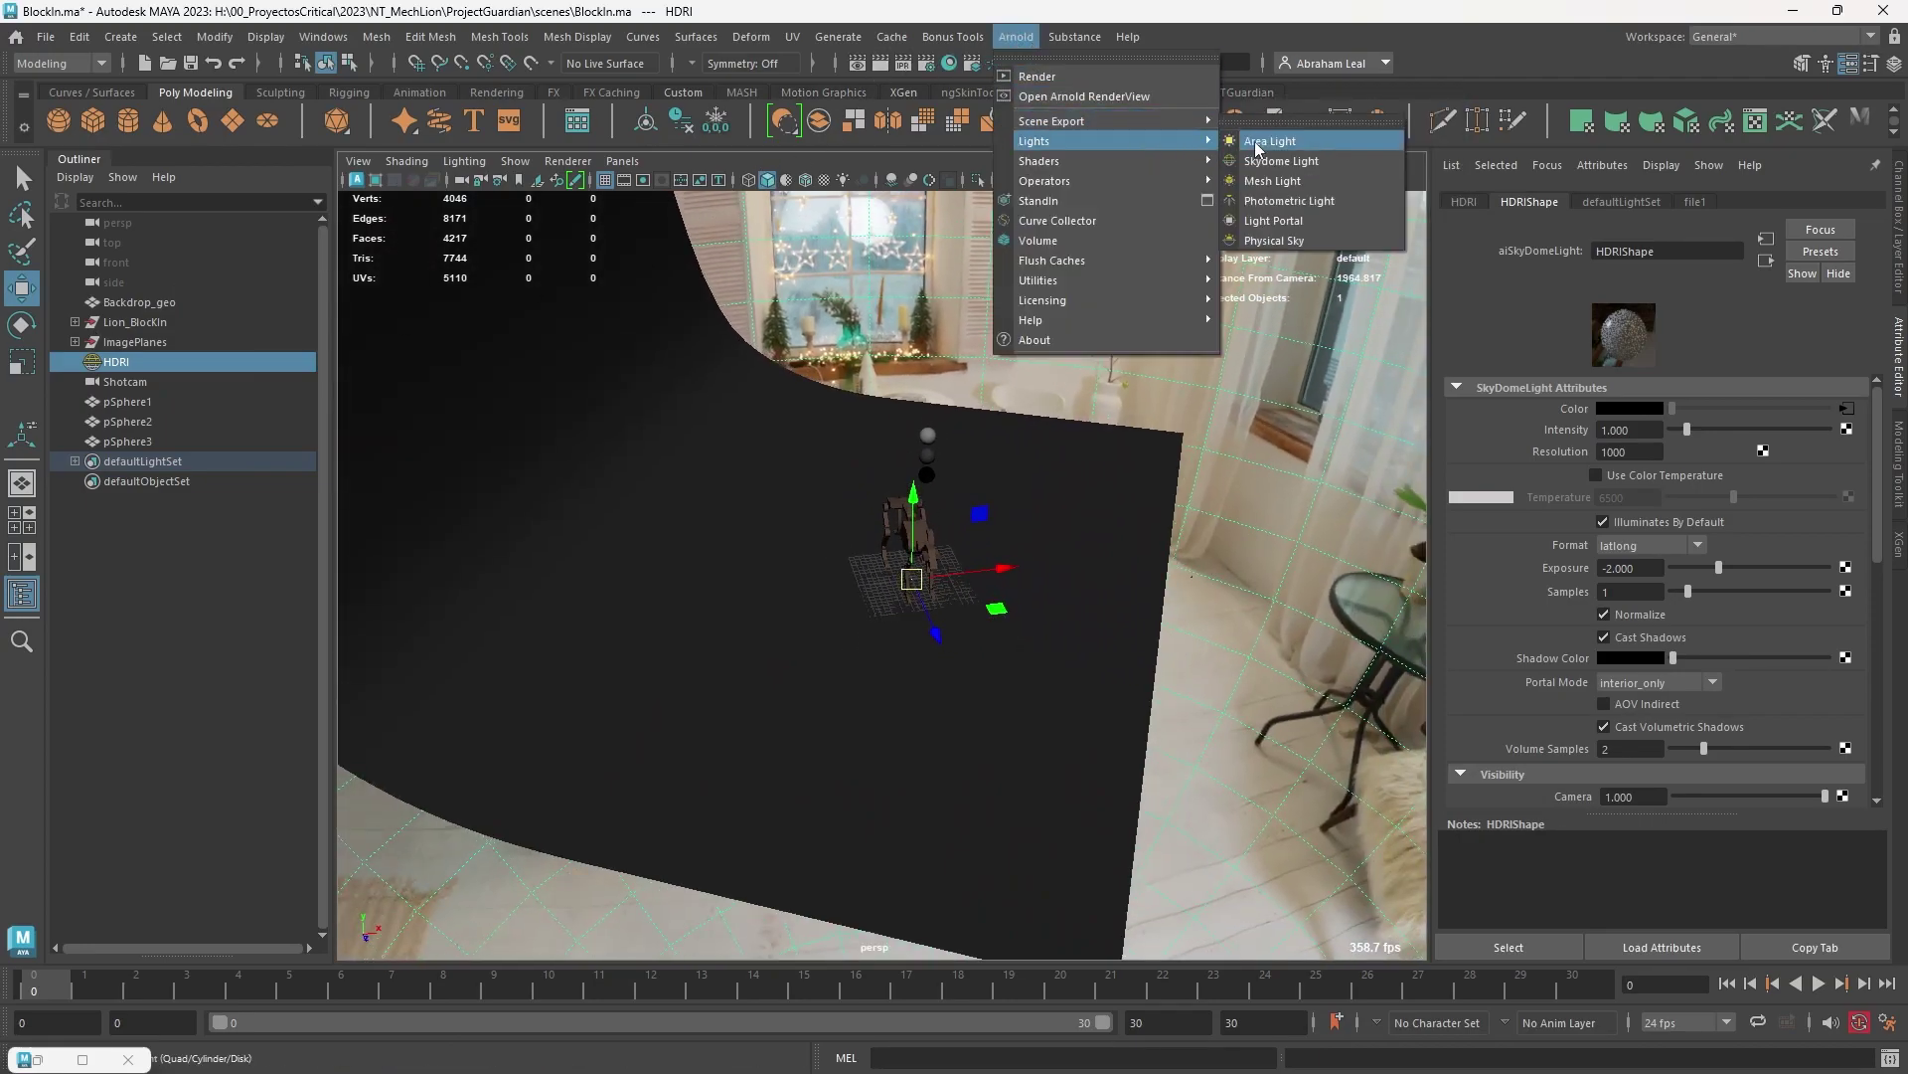
pyautogui.click(1293, 144)
# Step: Scale the area light up to a large panel and position it in front of the lion
pyautogui.keyDown('alt'); pyautogui.moveTo(908, 530); pyautogui.dragTo(817, 516); pyautogui.keyUp('alt')
pyautogui.press('r')
pyautogui.moveTo(916, 594); pyautogui.dragTo(621, 412)
pyautogui.press('w')
pyautogui.hotkey('ctrl', 'z')
pyautogui.press('r')
pyautogui.press('w')
pyautogui.keyDown('alt'); pyautogui.moveTo(621, 413); pyautogui.dragTo(617, 349); pyautogui.keyUp('alt')
pyautogui.keyDown('alt'); pyautogui.moveTo(617, 349); pyautogui.dragTo(690, 478, button='middle'); pyautogui.keyUp('alt')
pyautogui.moveTo(690, 478); pyautogui.dragTo(889, 579)
pyautogui.press('e')
# Step: Set the area light's exposure to 18 and start a live render of the shot
pyautogui.click(1641, 453)
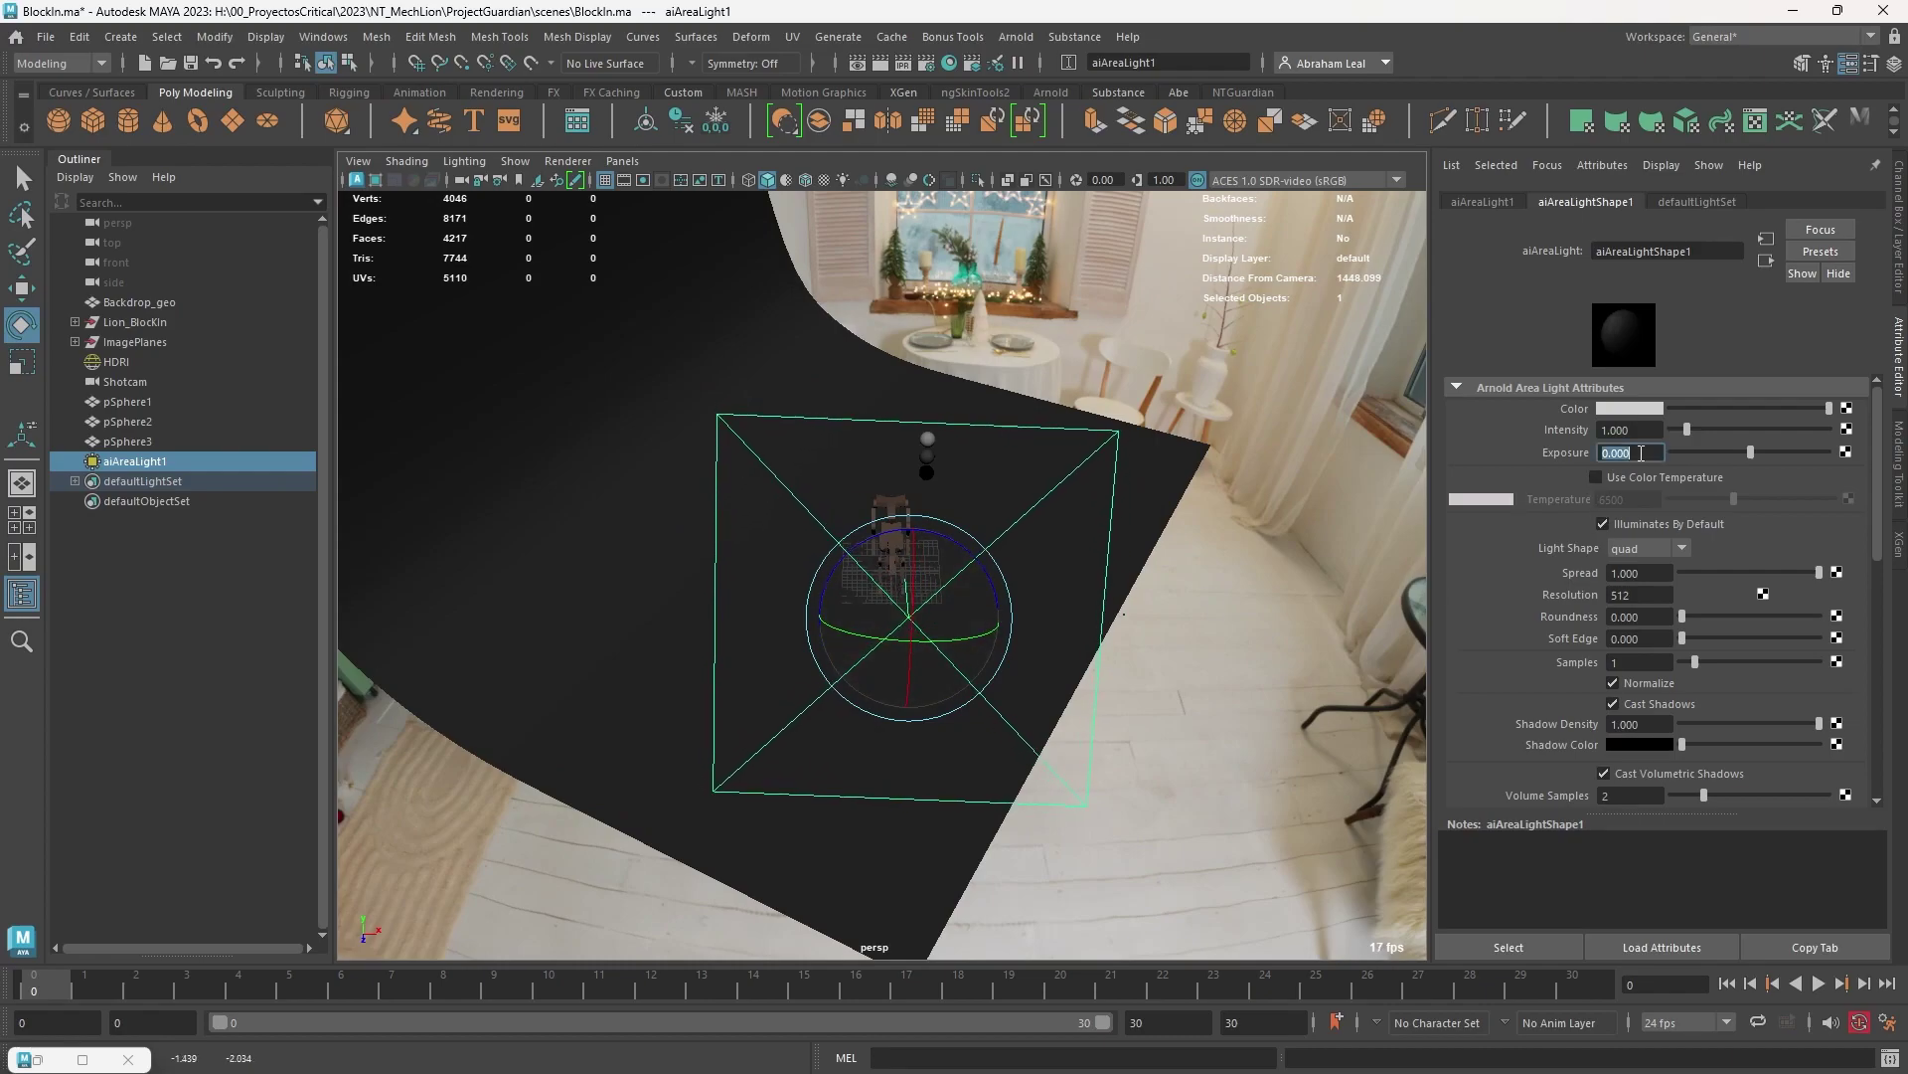
pyautogui.write('18')
pyautogui.press('Return')
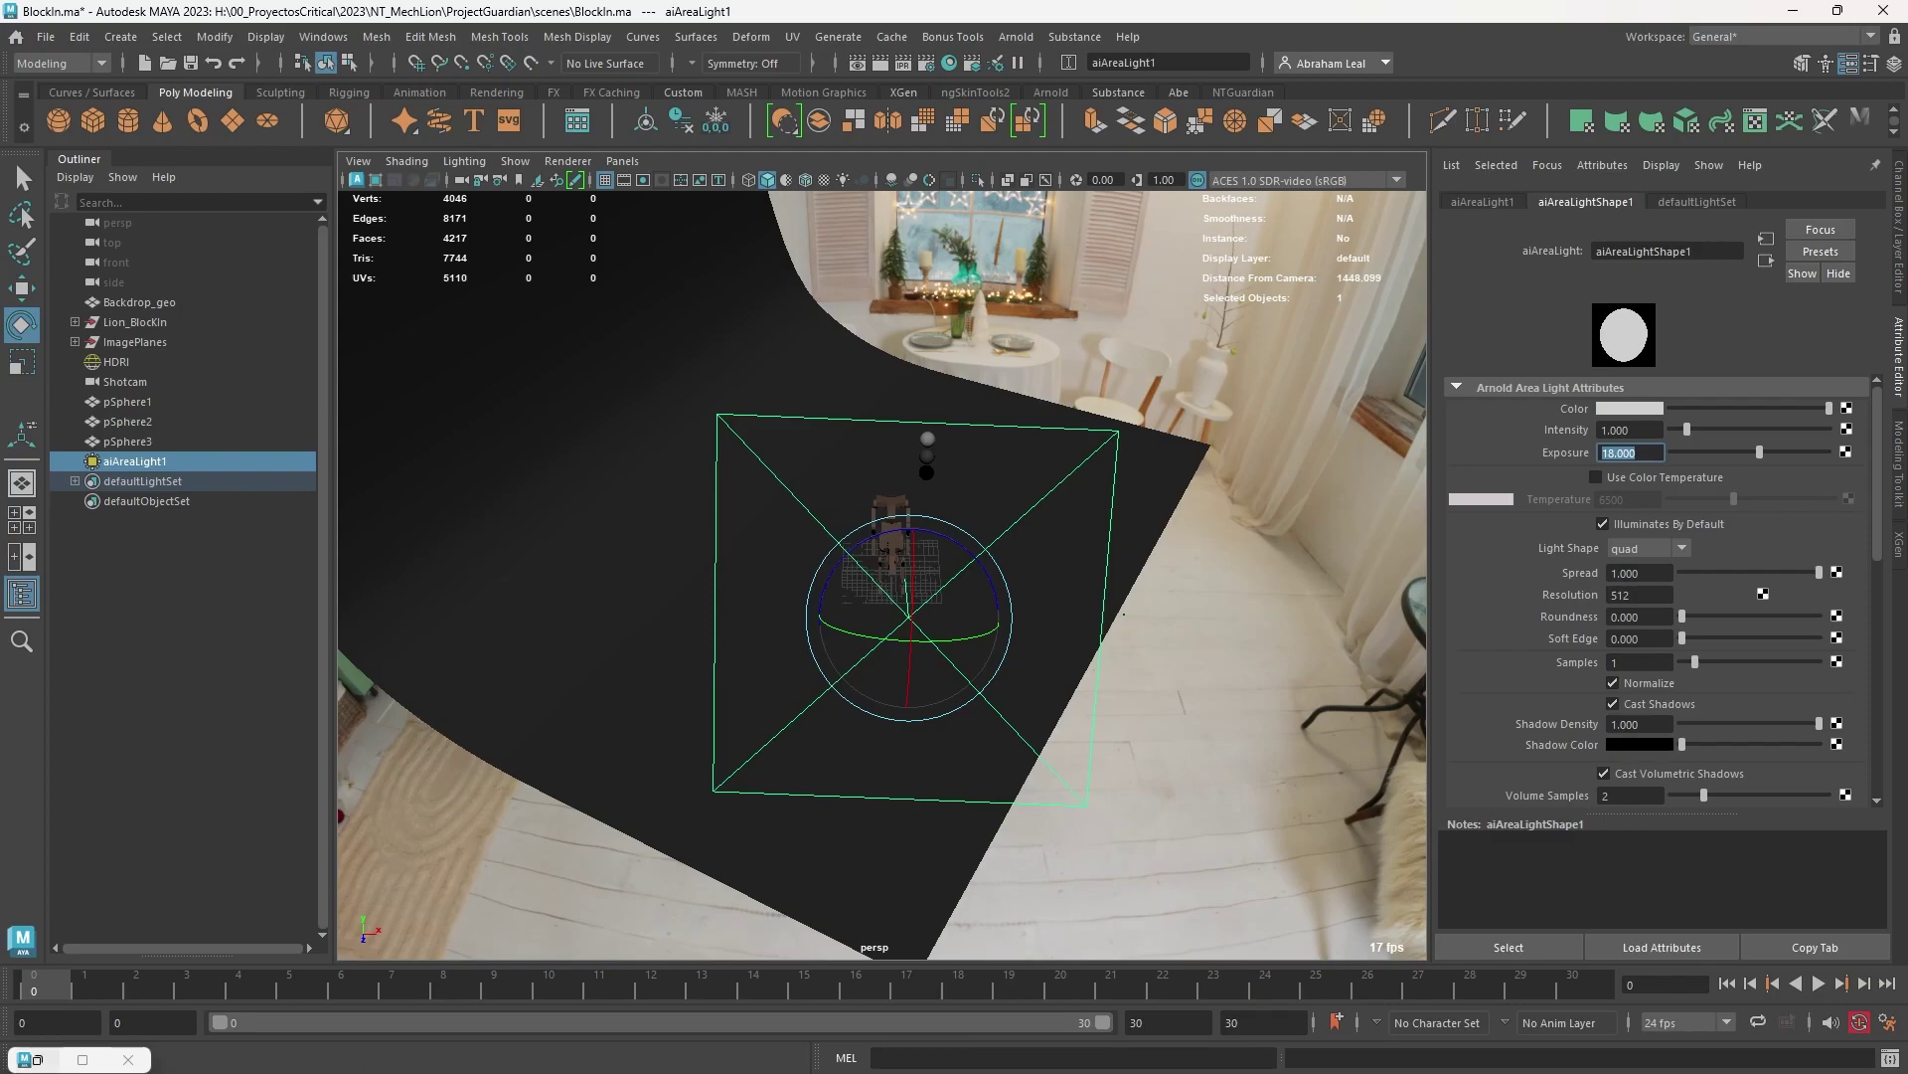
pyautogui.click(38, 1060)
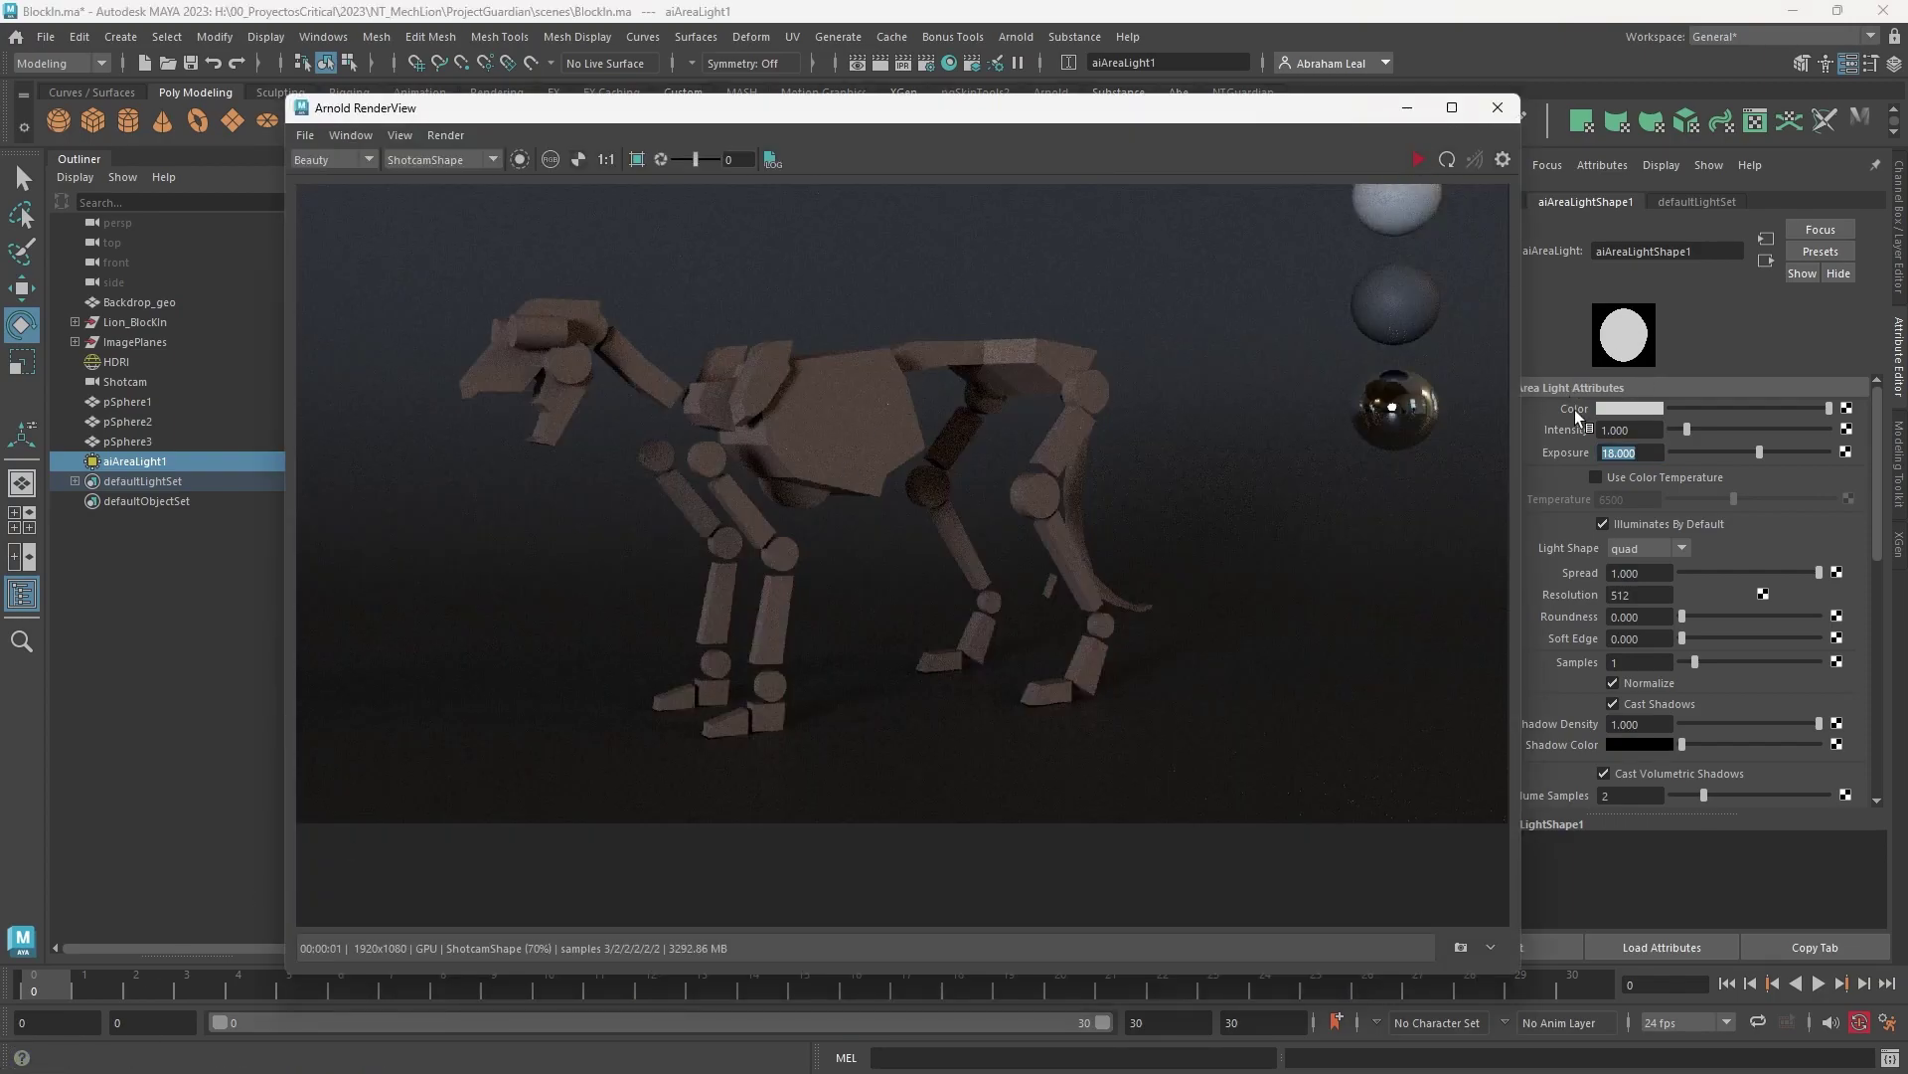
pyautogui.click(1418, 160)
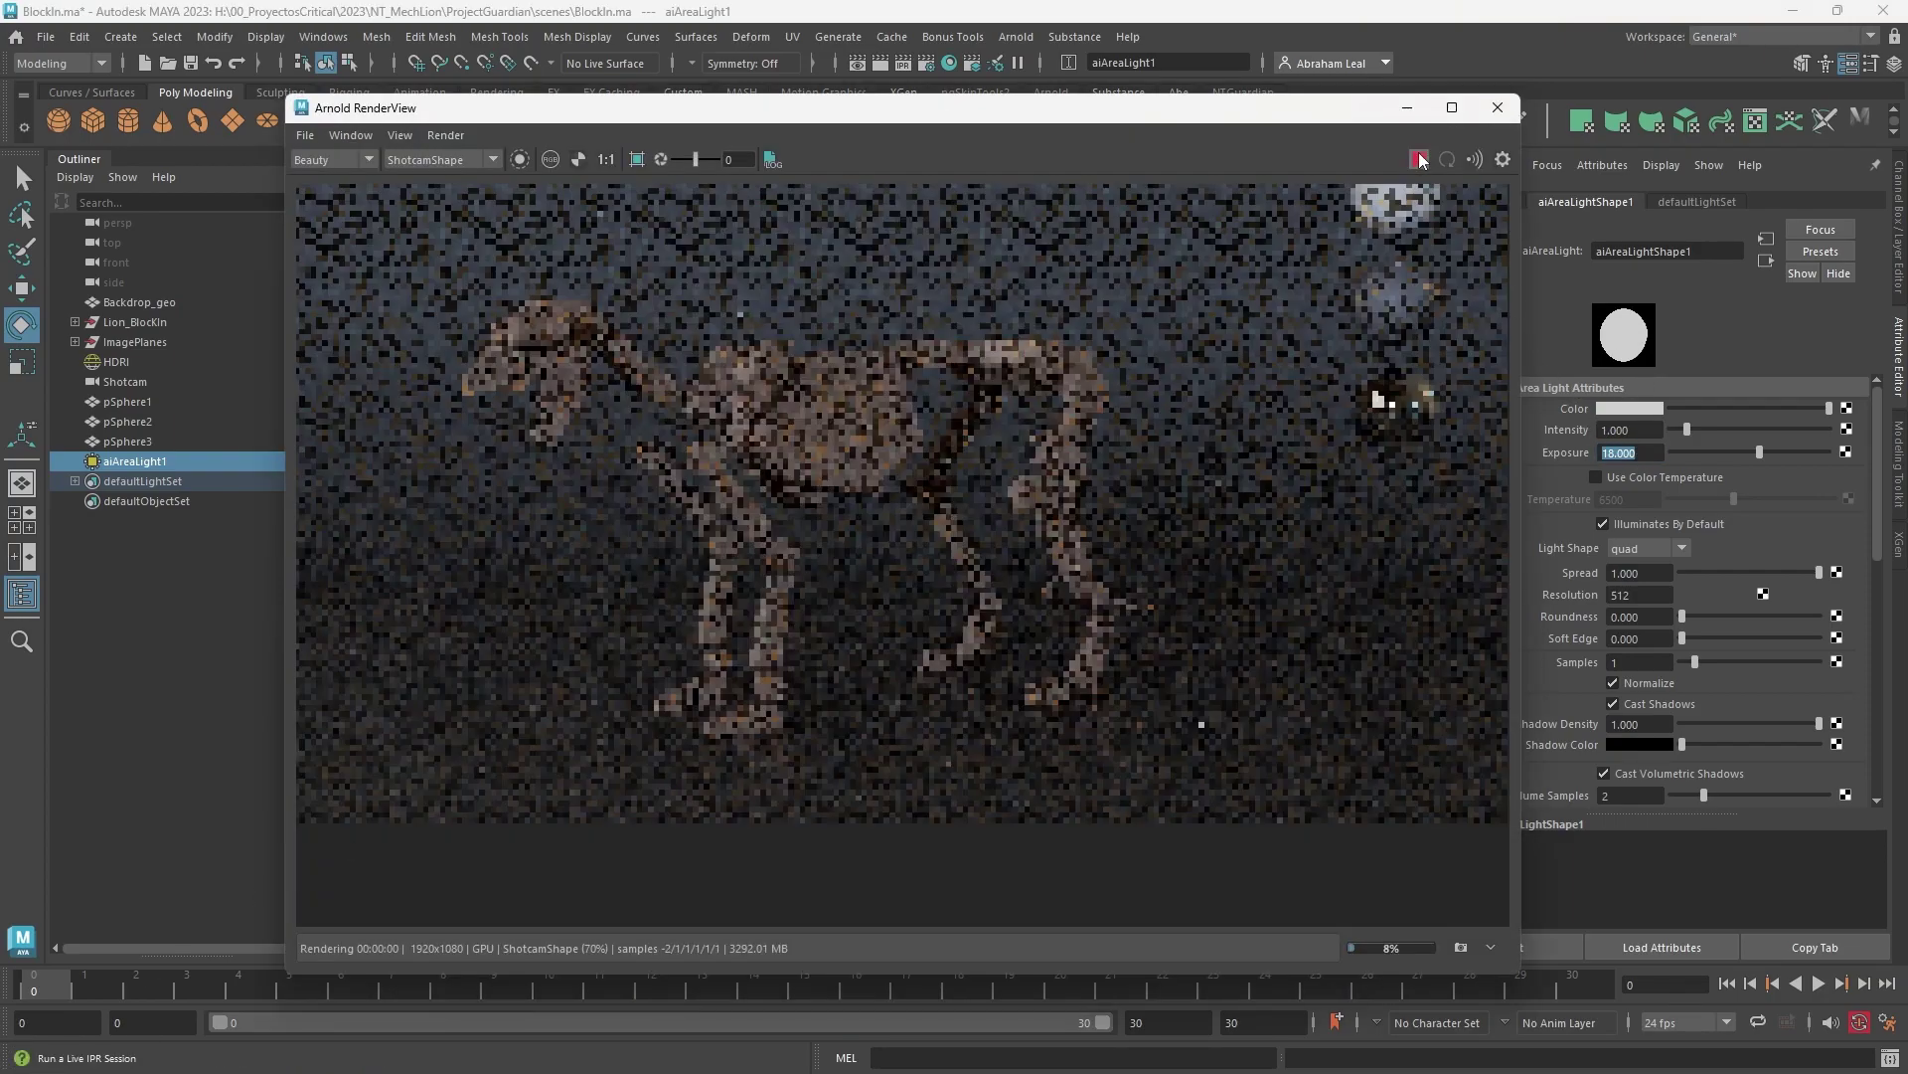
# Step: Compare area light exposures of 20, 21 and 22 in the live render and settle on 21
pyautogui.scroll(-1, 606, 398)
pyautogui.click(1655, 450)
pyautogui.write('0')
pyautogui.press('Return')
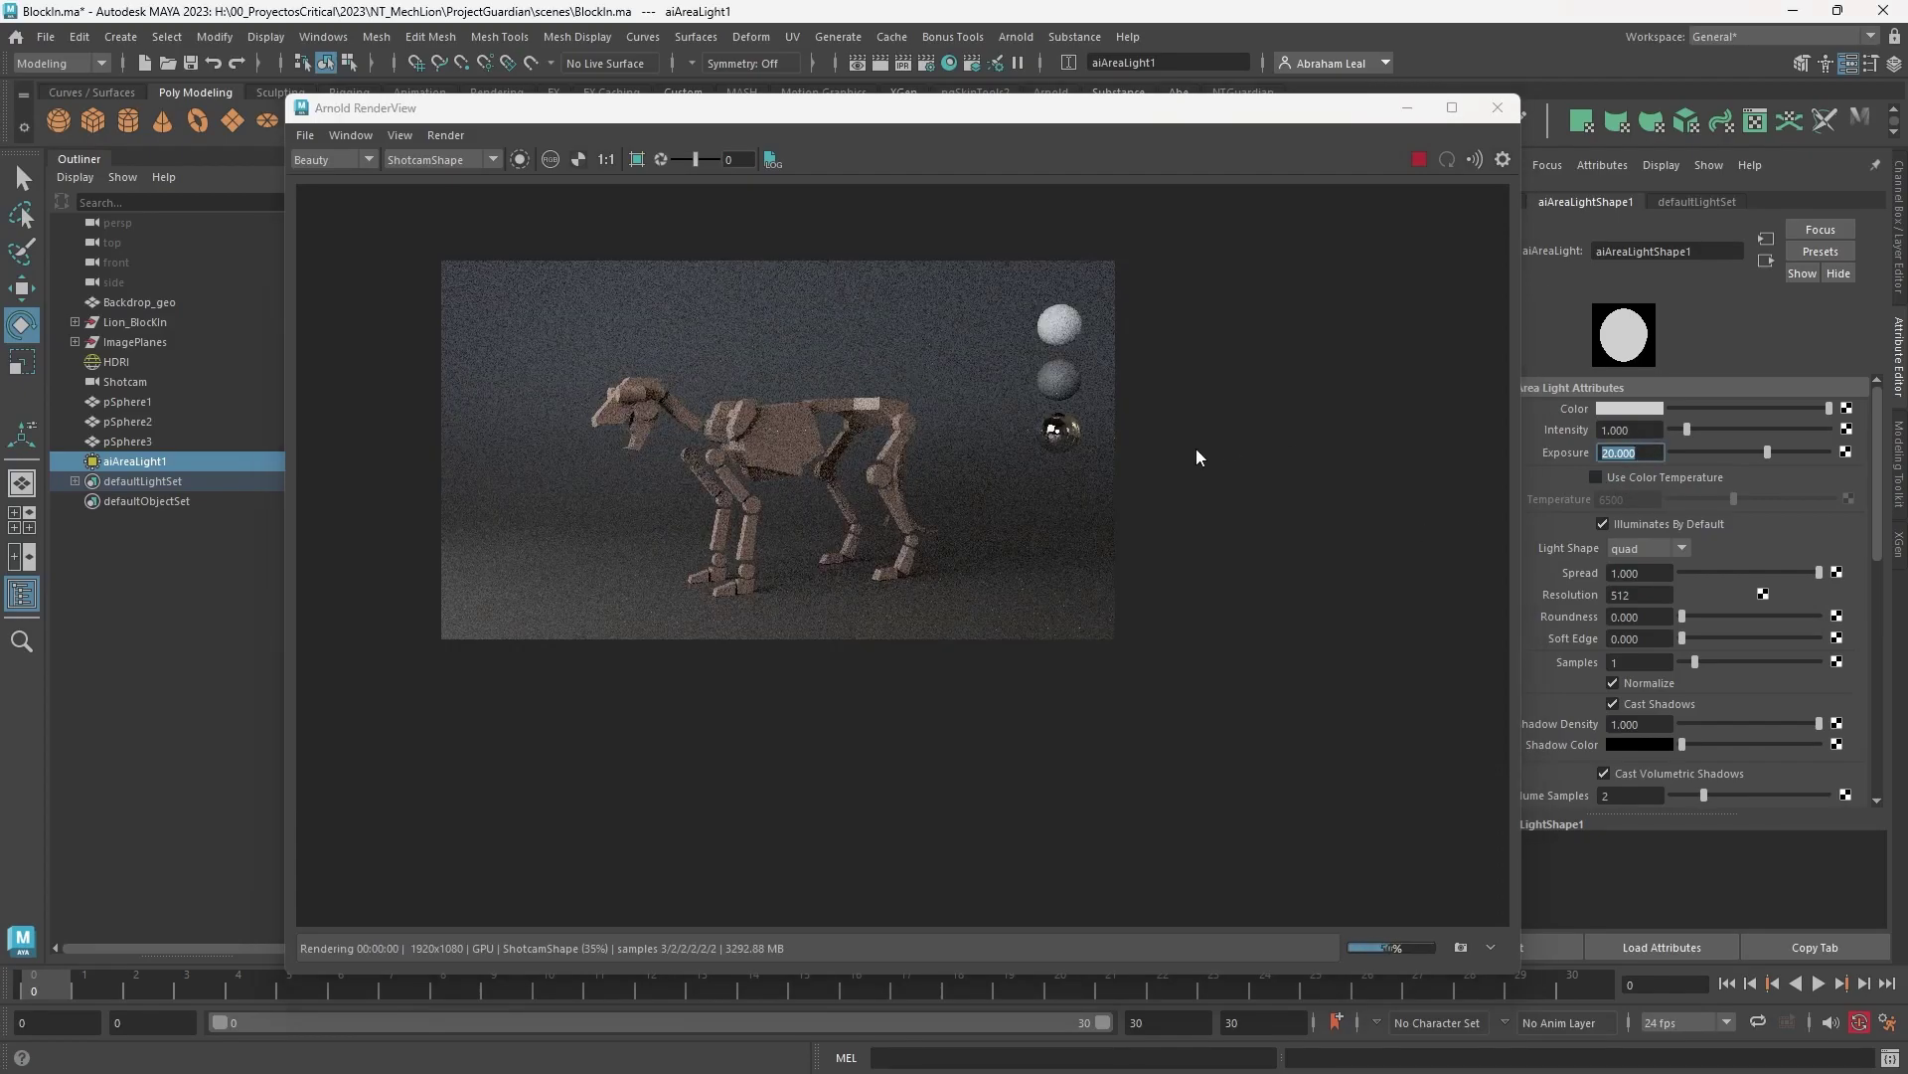
pyautogui.write('21')
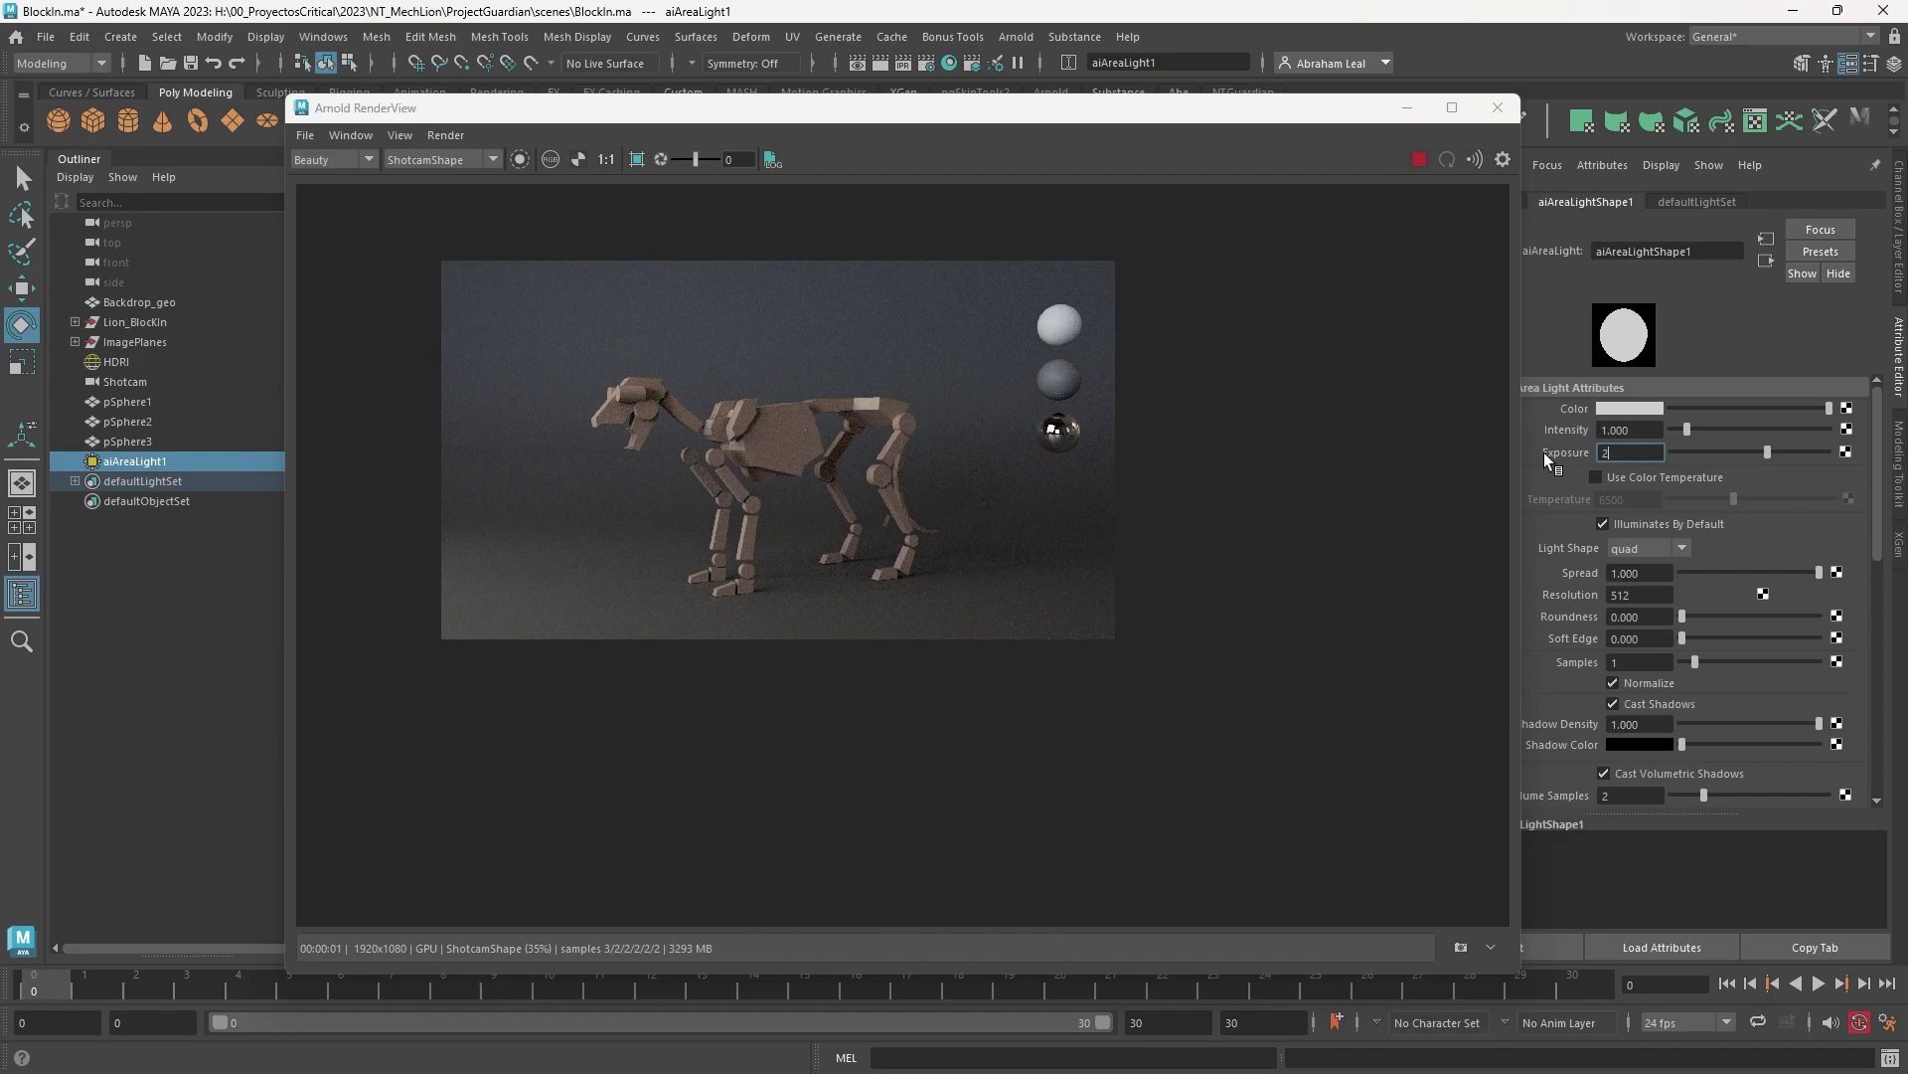
pyautogui.press('Return')
pyautogui.write('22')
pyautogui.press('Return')
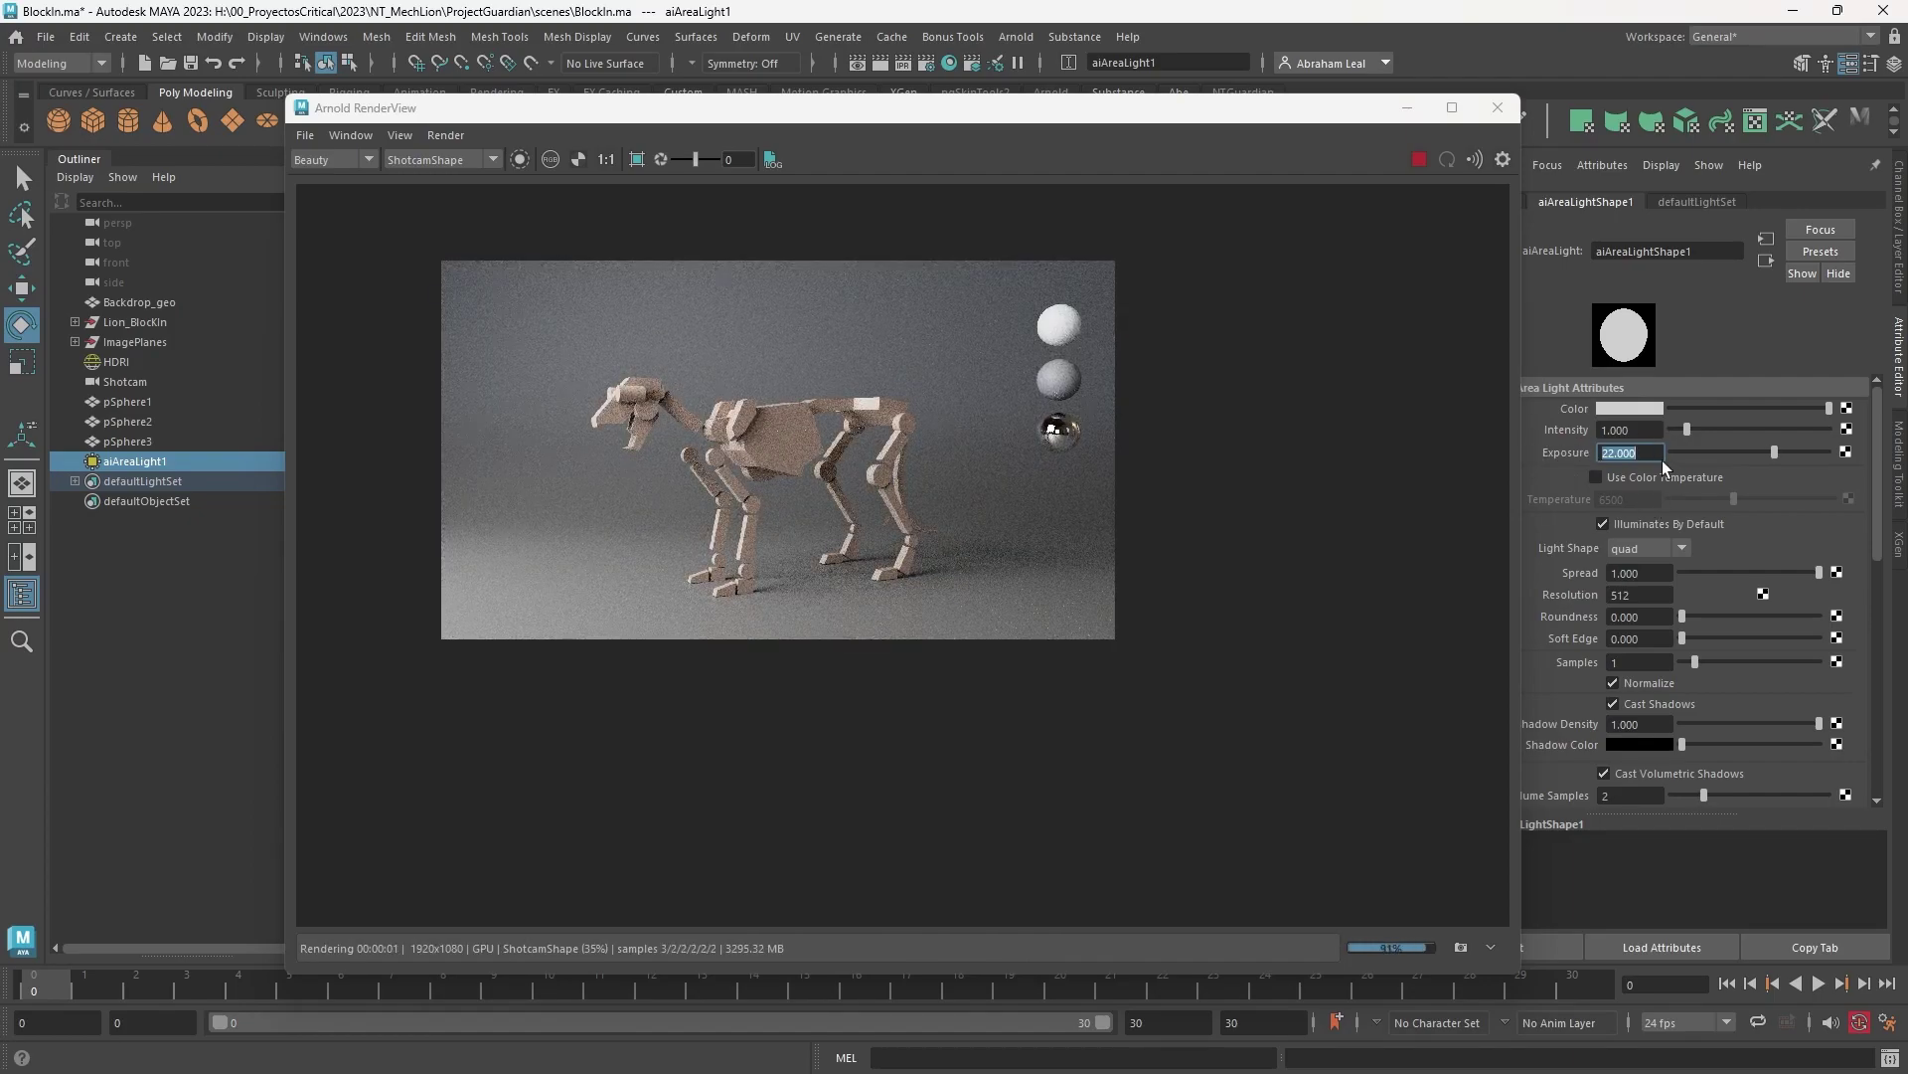
pyautogui.write('21')
pyautogui.press('Return')
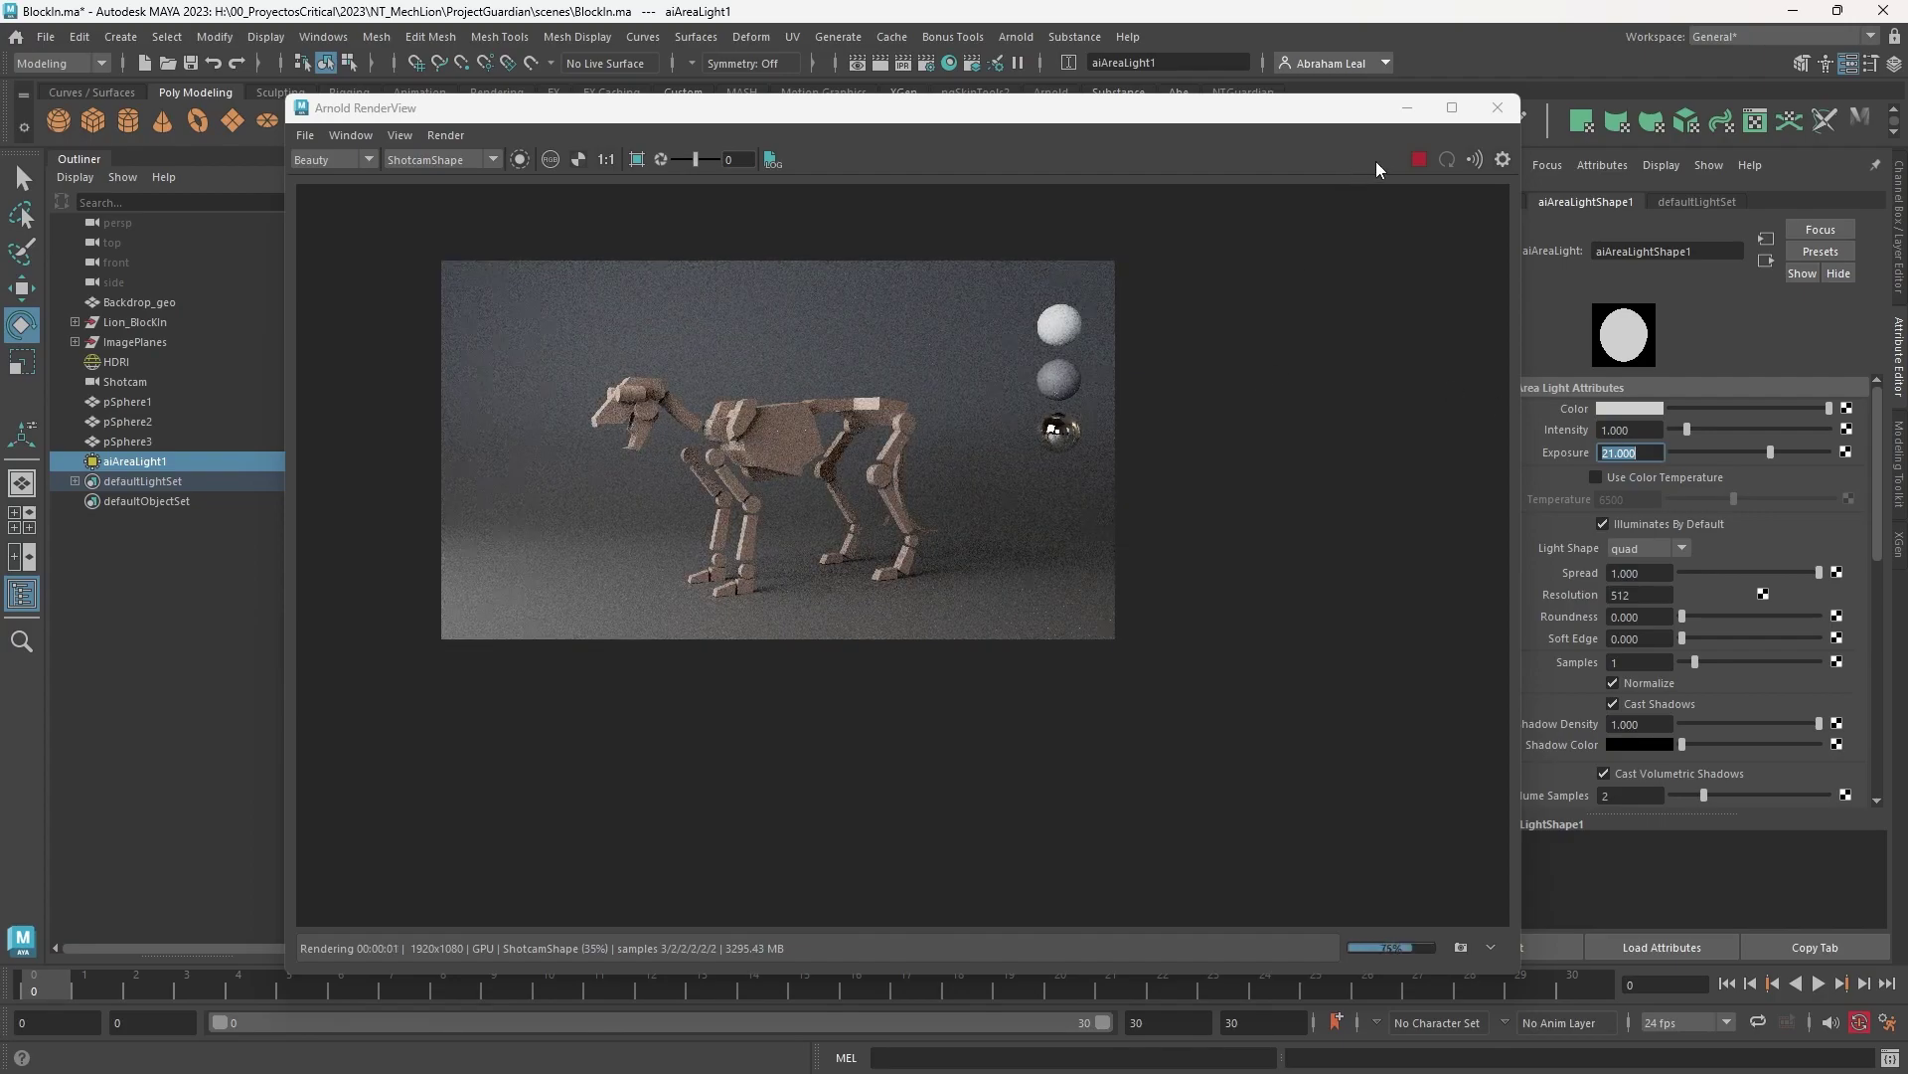
# Step: Reposition and rotate the area light so it shines down on the lion from the side of the backdrop
pyautogui.click(1407, 108)
pyautogui.keyDown('alt'); pyautogui.moveTo(1182, 587); pyautogui.dragTo(813, 484); pyautogui.keyUp('alt')
pyautogui.press('w')
pyautogui.press('e')
pyautogui.moveTo(884, 430); pyautogui.dragTo(863, 418)
# Step: Render the shot to examine the area light's effect on the lion, spheres and backdrop, and stop the render
pyautogui.click(36, 1058)
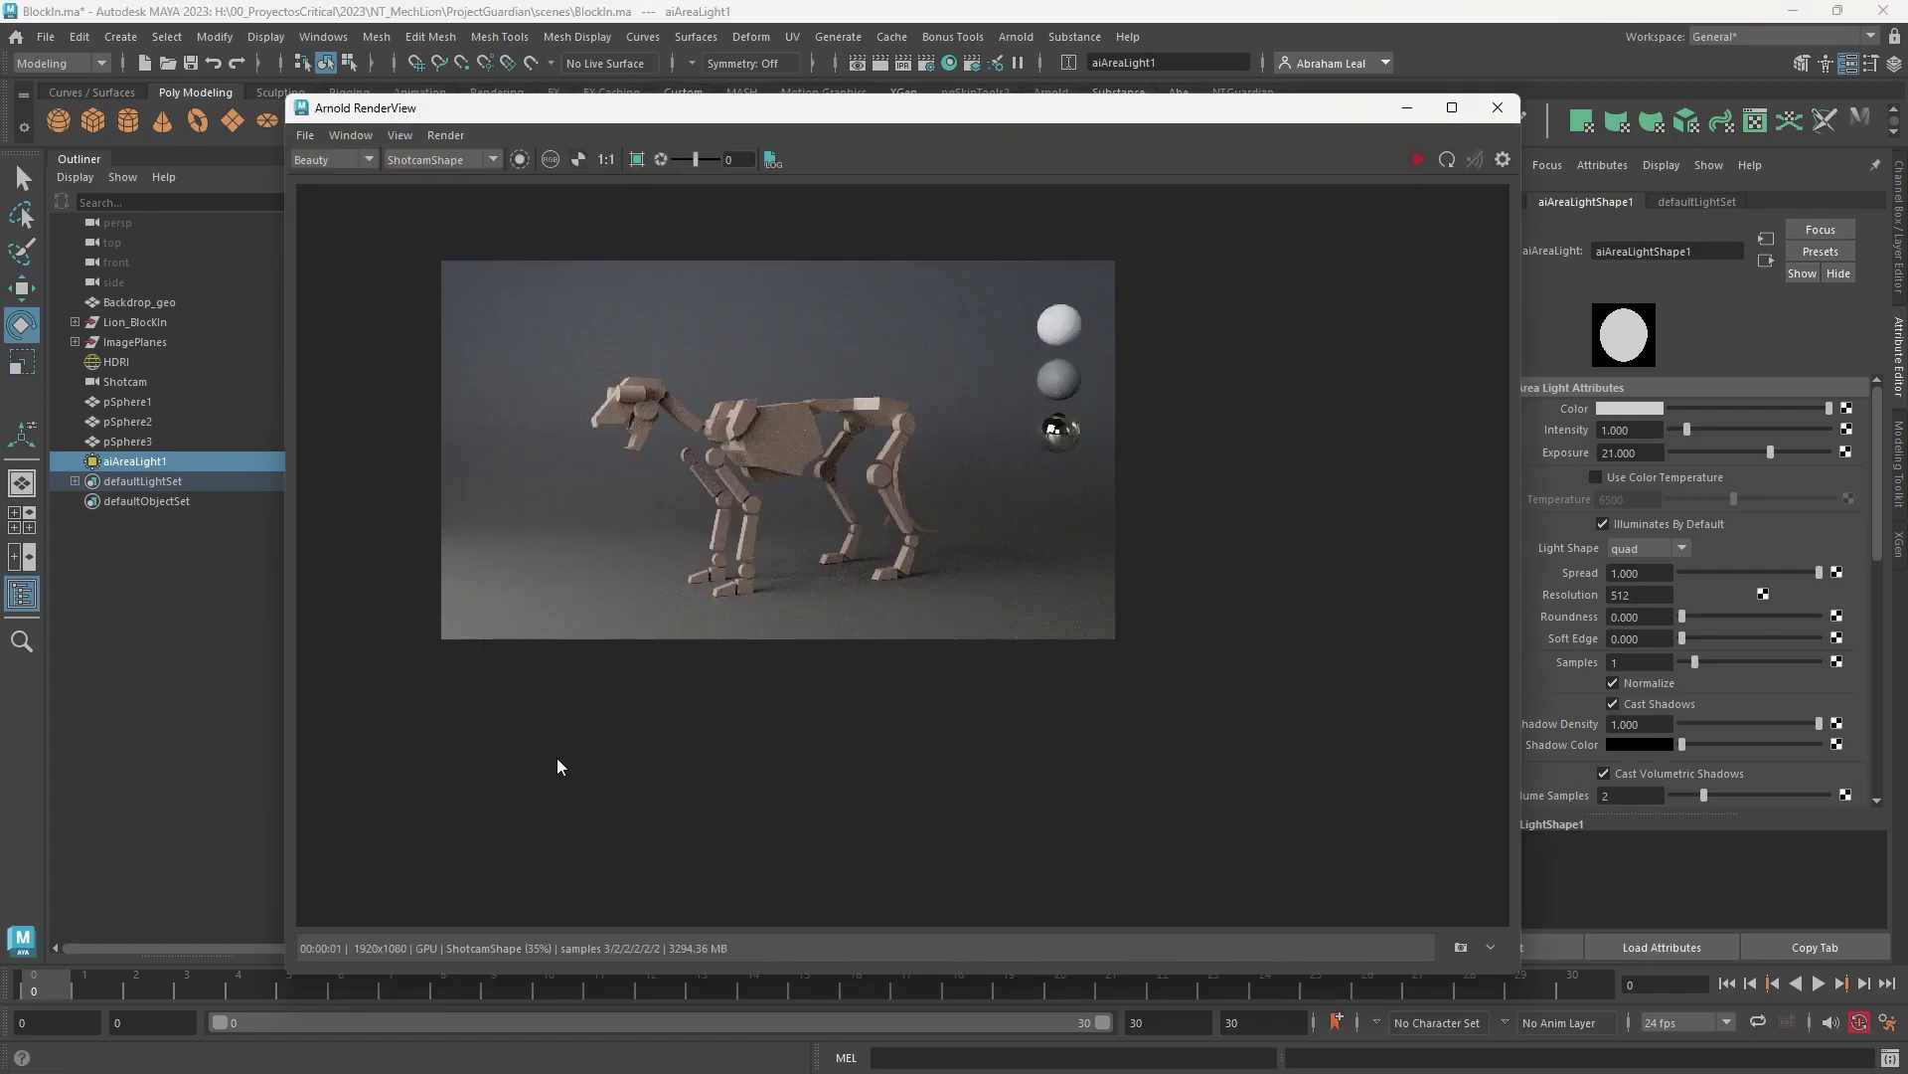
pyautogui.click(1446, 159)
pyautogui.scroll(2, 749, 497)
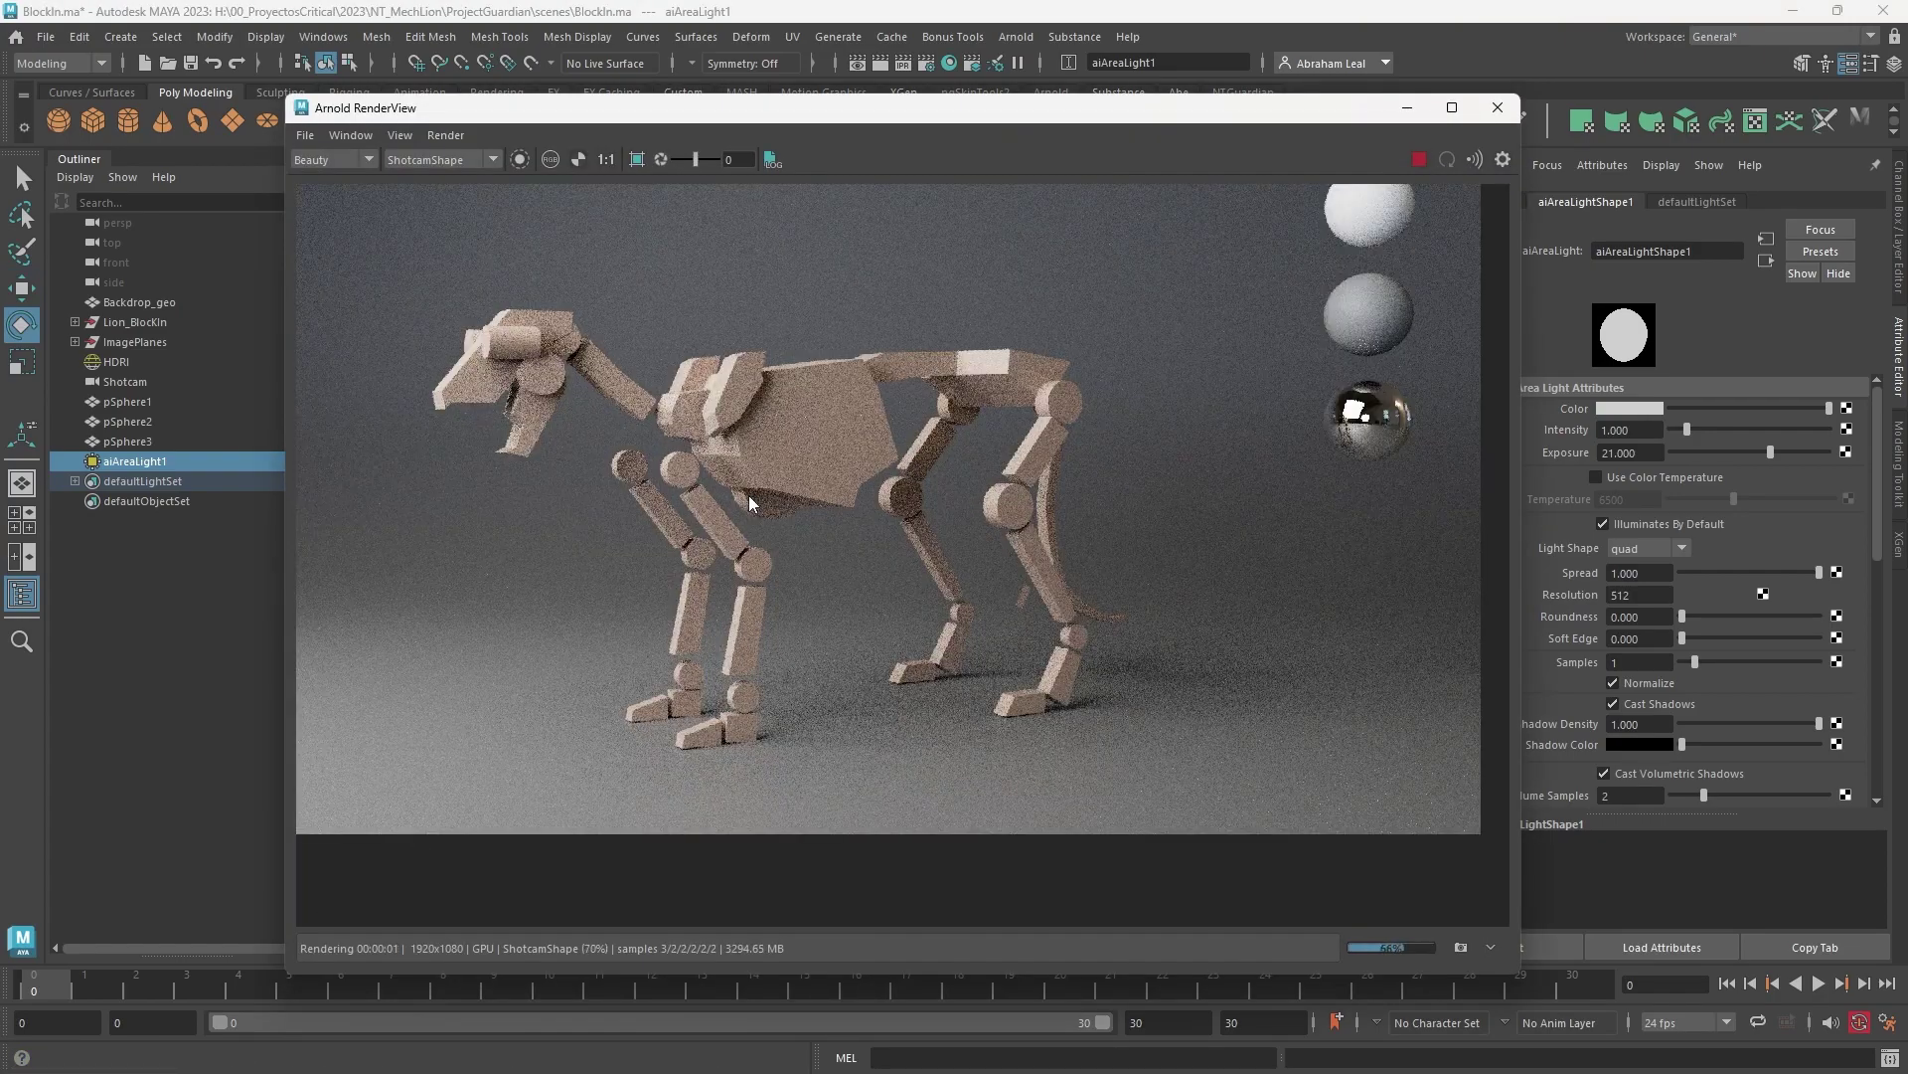
pyautogui.scroll(-3, 964, 528)
pyautogui.scroll(1, 977, 511)
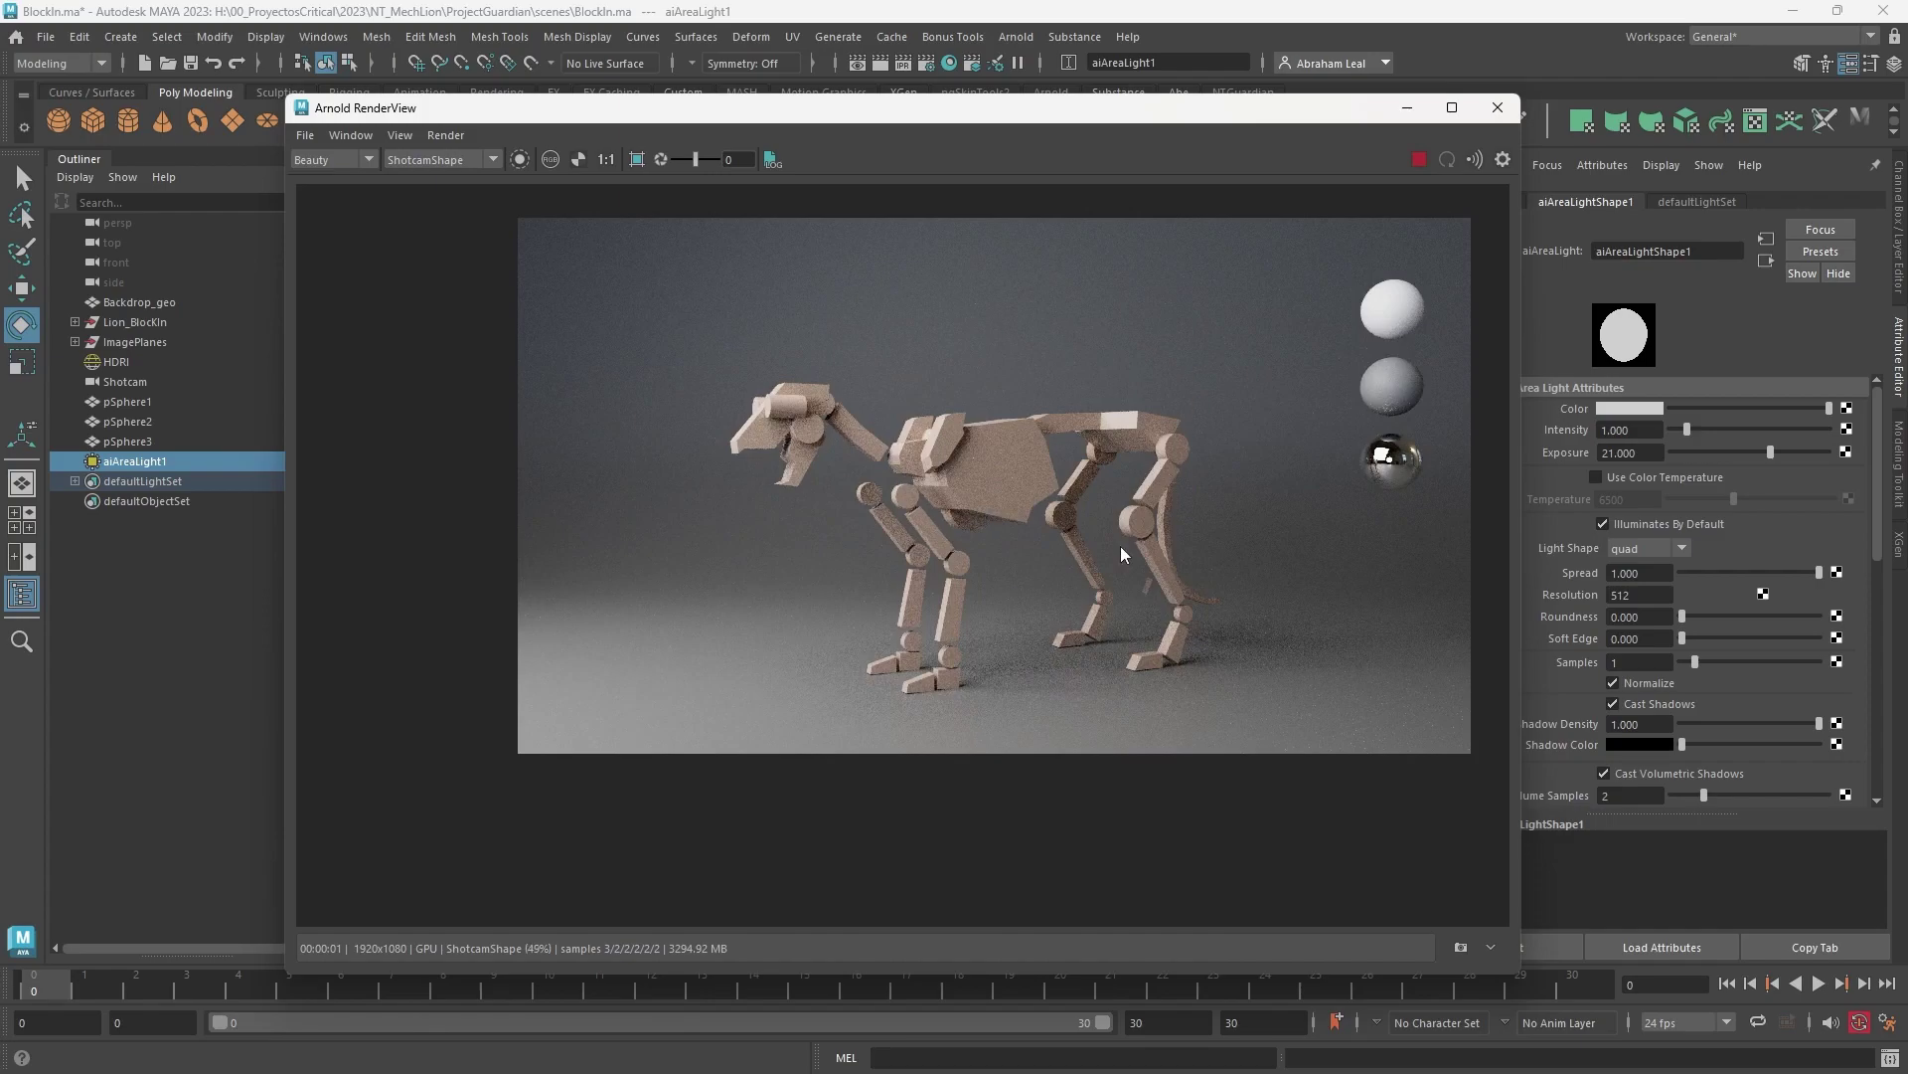
pyautogui.scroll(1, 1121, 552)
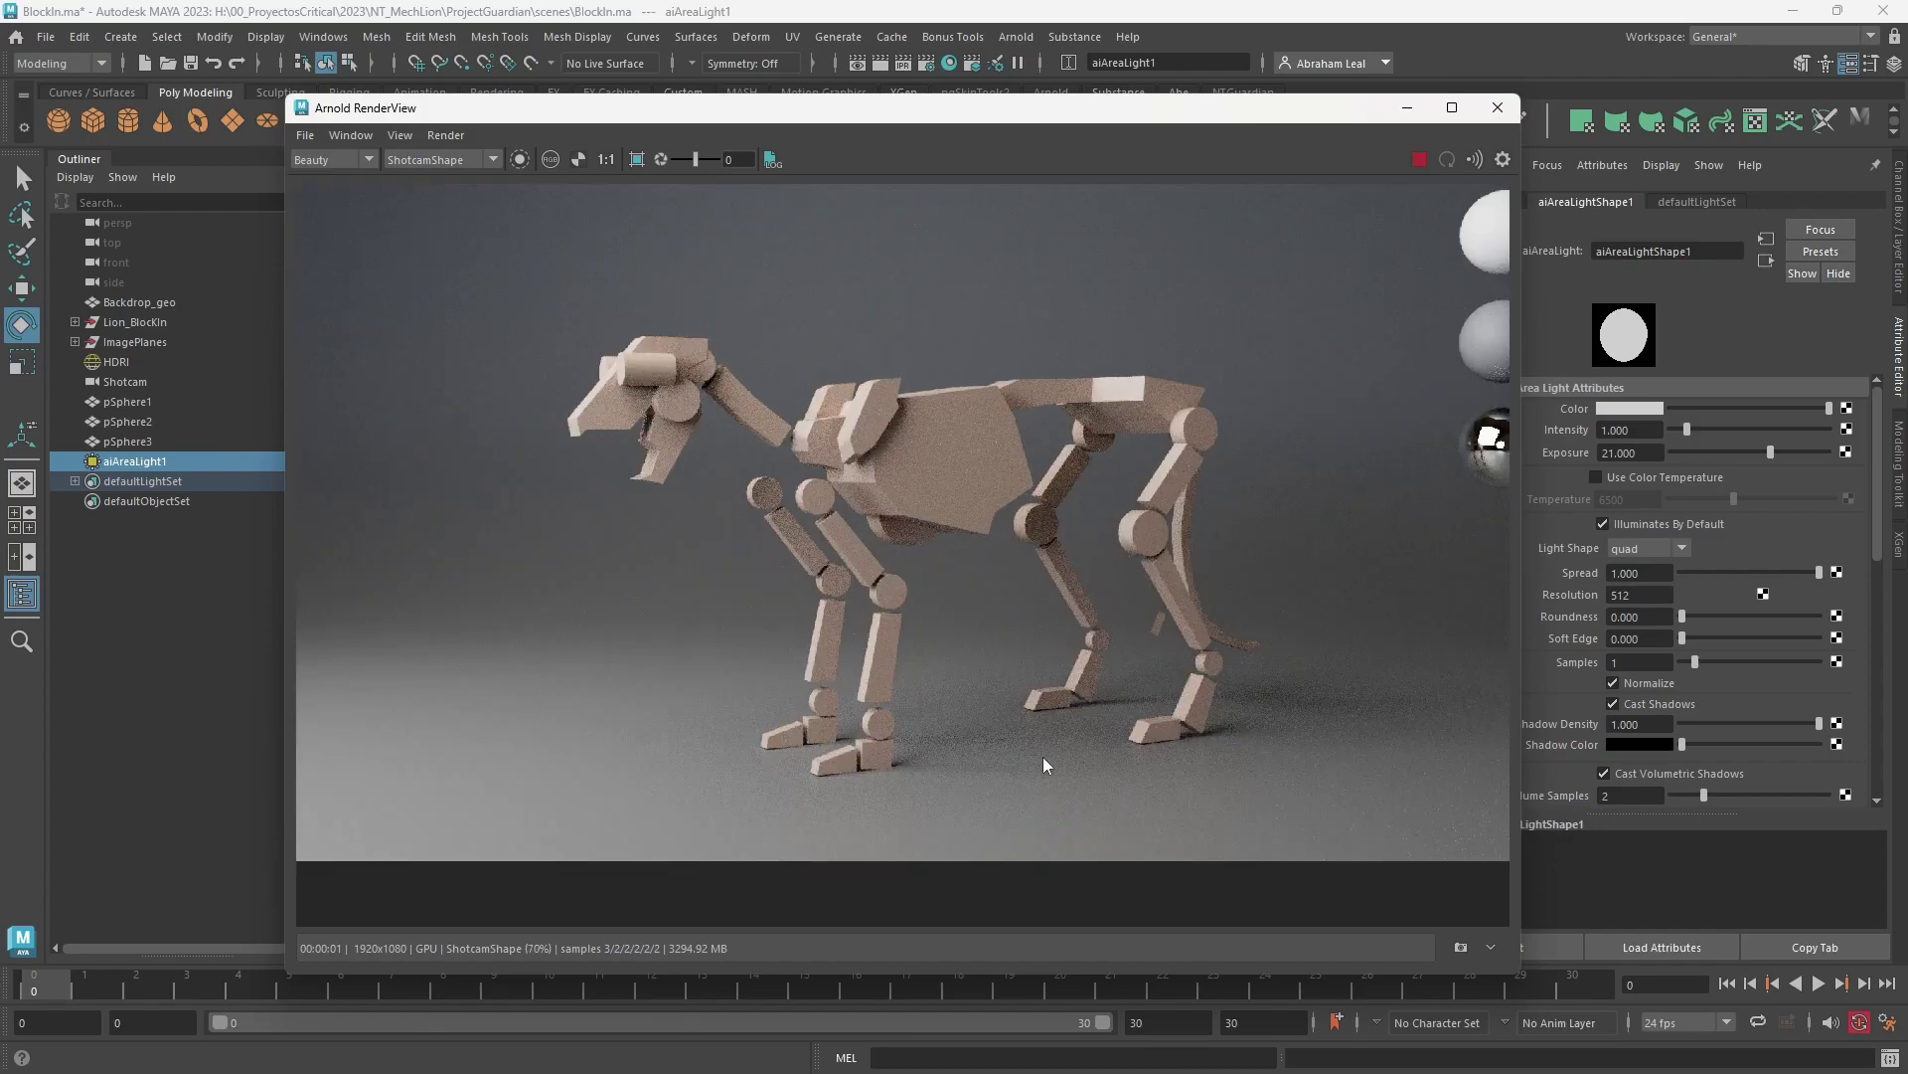
pyautogui.scroll(-2, 1055, 712)
pyautogui.scroll(1, 1115, 680)
pyautogui.moveTo(1094, 695); pyautogui.dragTo(1075, 647, button='middle')
pyautogui.click(1411, 162)
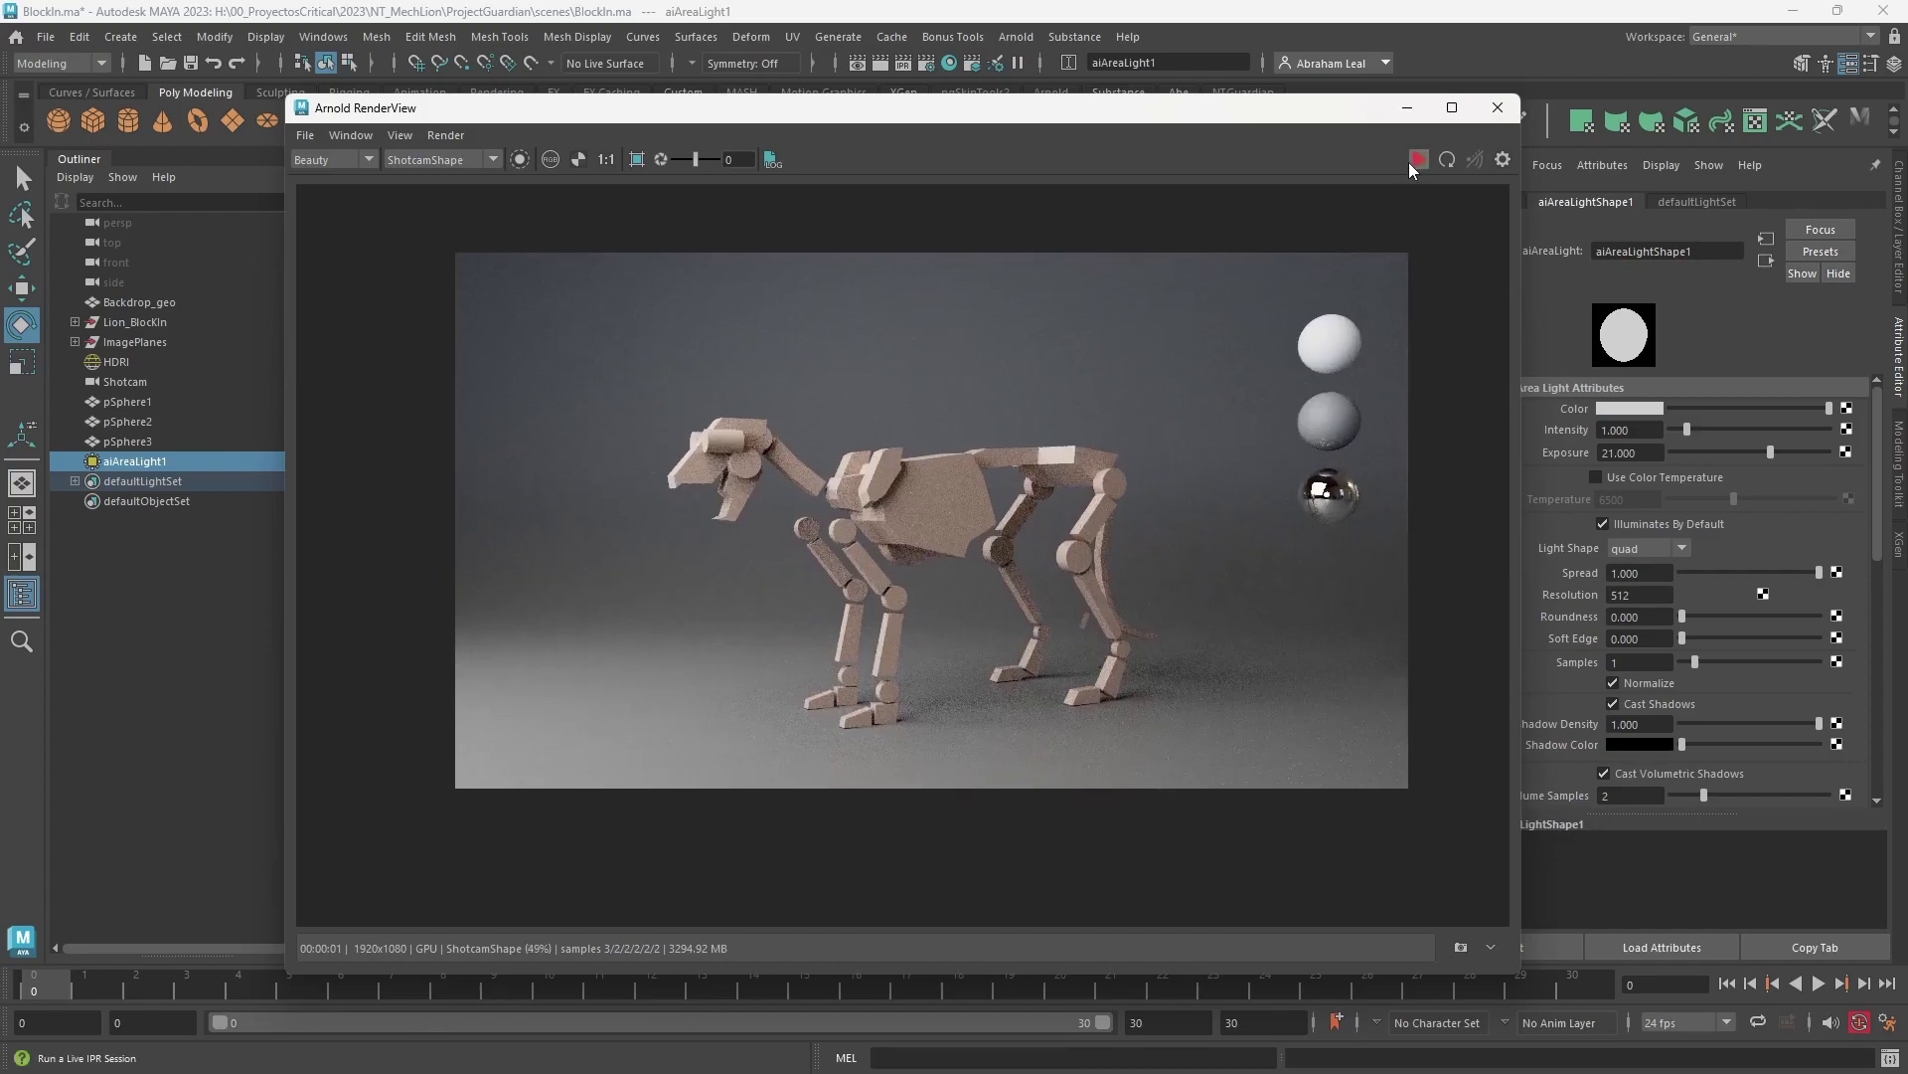
pyautogui.click(1408, 117)
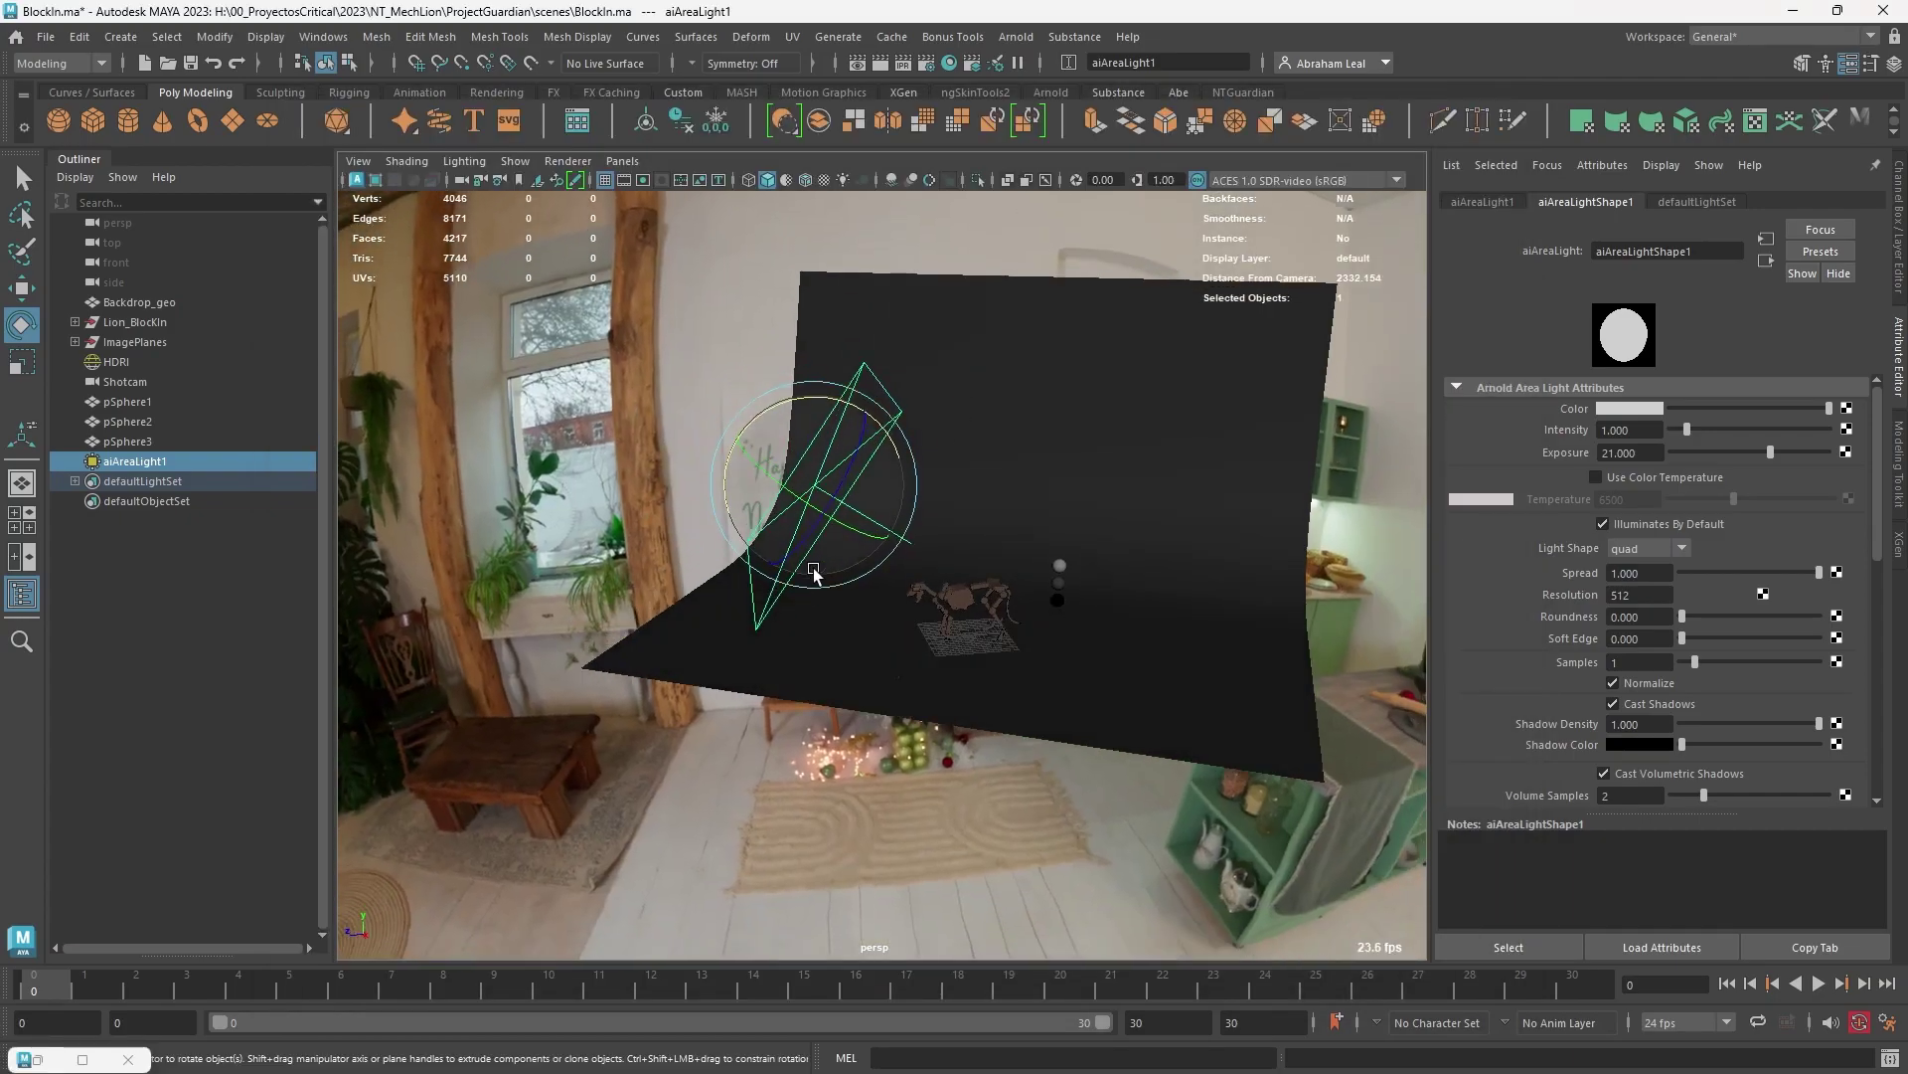
# Step: Duplicate the area light, move the copy to the opposite side of the backdrop, aim it at the lion, and scale it down
pyautogui.hotkey('ctrl', 'd')
pyautogui.moveTo(799, 502); pyautogui.dragTo(1513, 523)
pyautogui.press('w')
pyautogui.press('e')
pyautogui.press('w')
pyautogui.press('r')
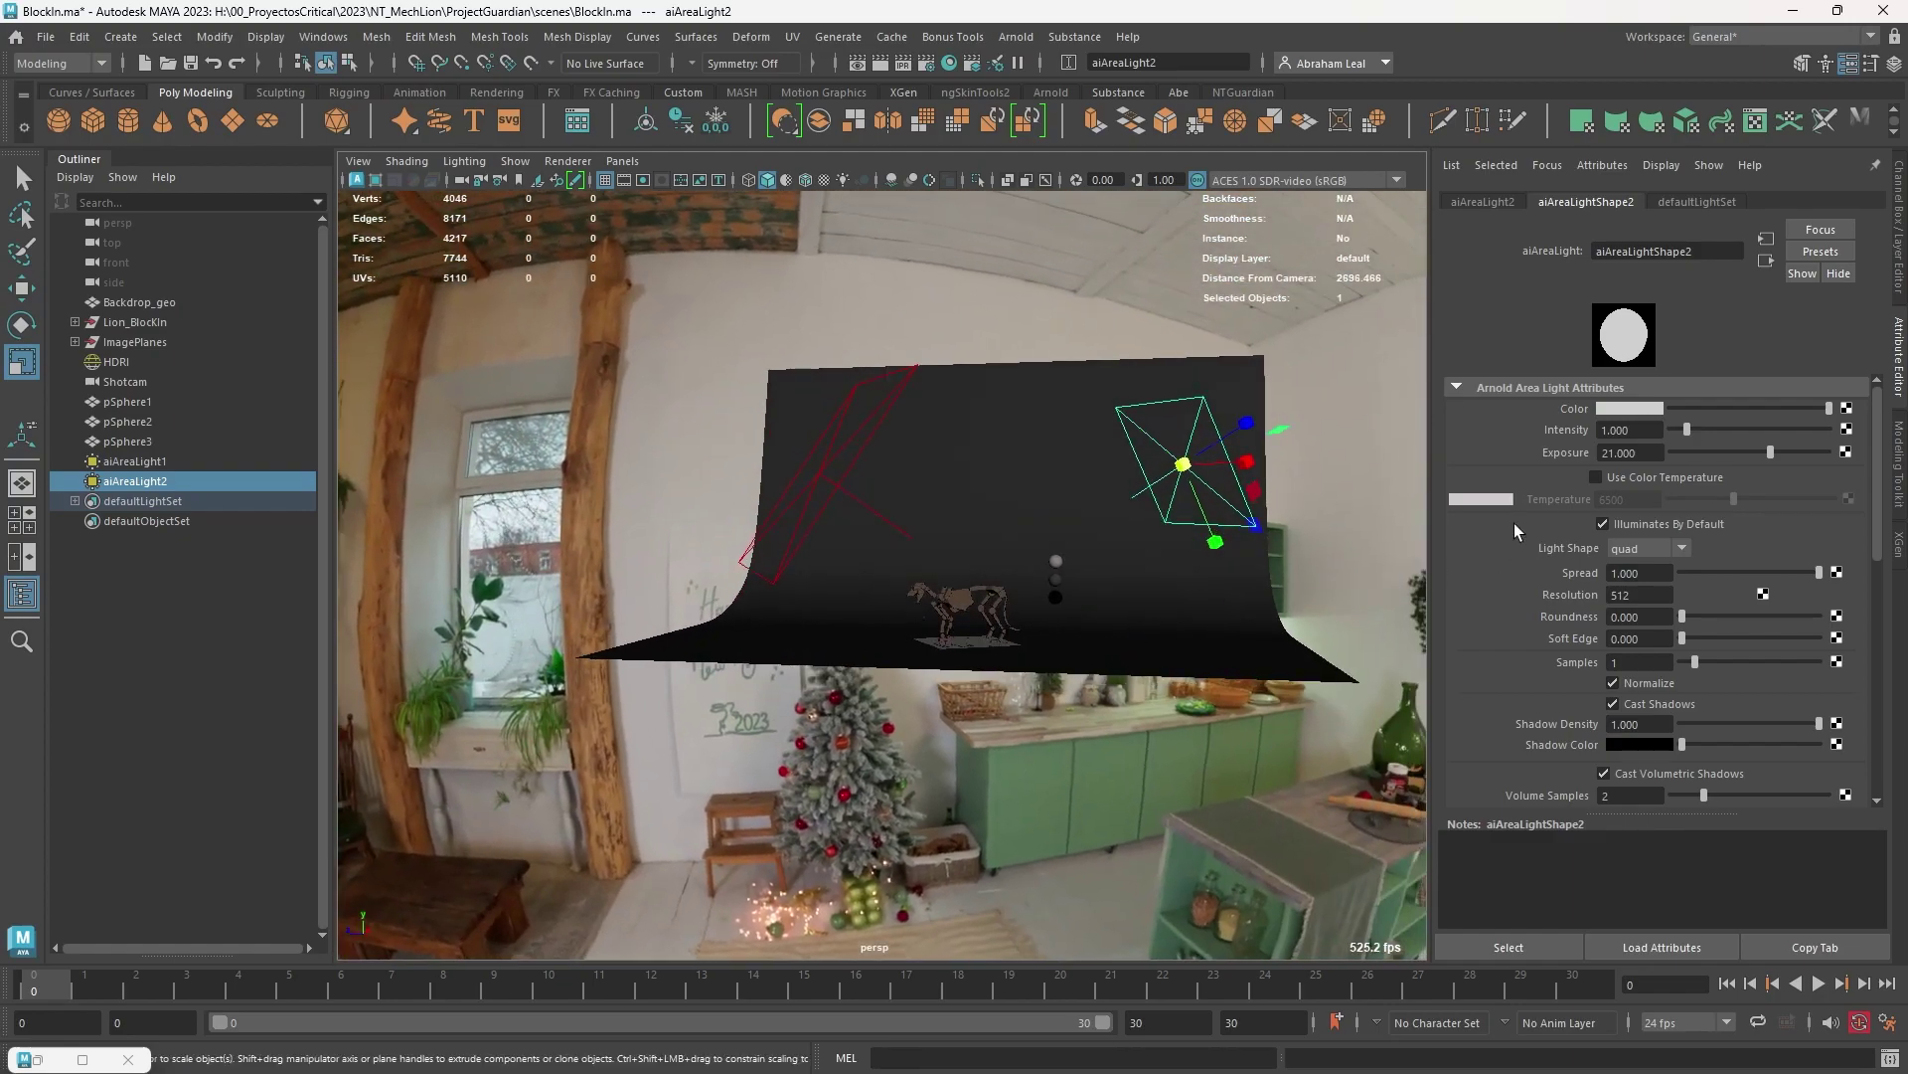
# Step: Enable color temperature on the duplicated area light and set it to a cool 8730
pyautogui.click(1597, 477)
pyautogui.moveTo(1733, 497); pyautogui.dragTo(1758, 512)
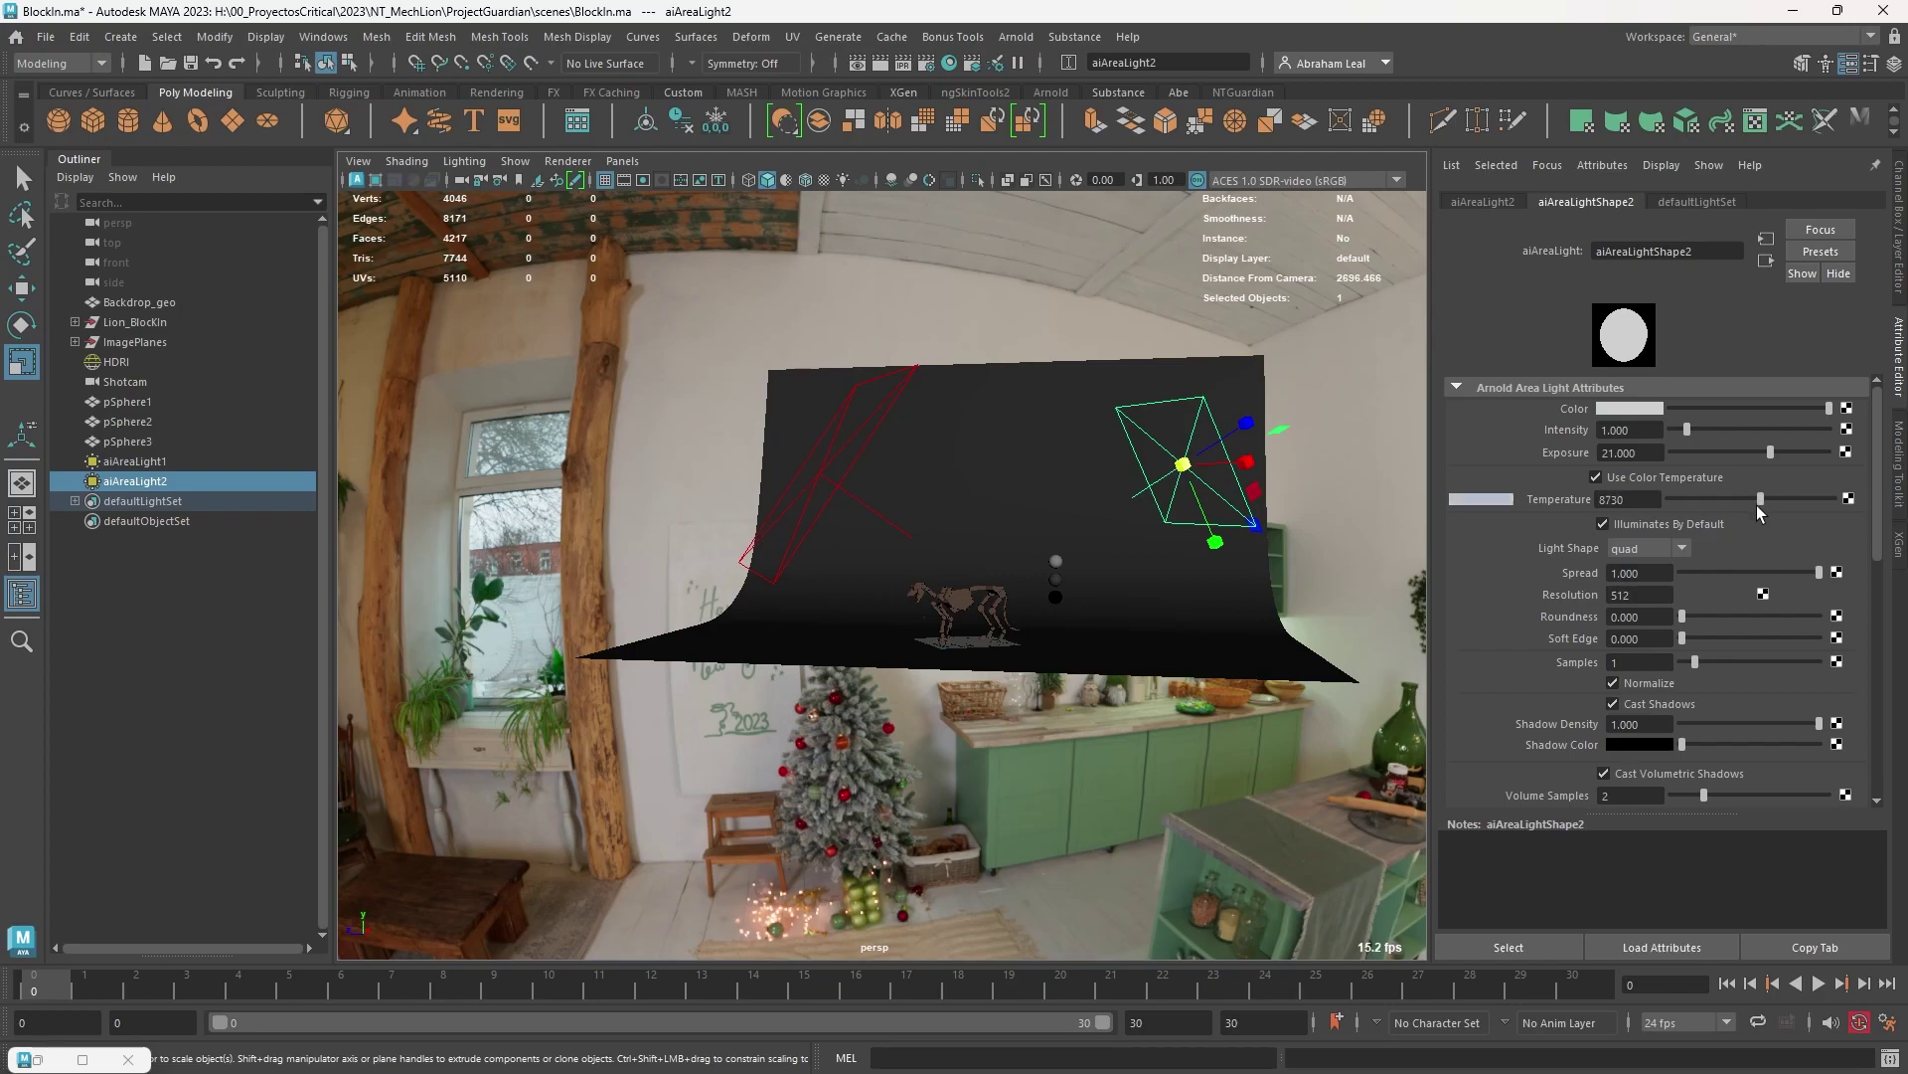
# Step: Render the shot live to examine the cool area light's effect, and put the render view away
pyautogui.doubleClick(52, 1058)
pyautogui.click(1415, 162)
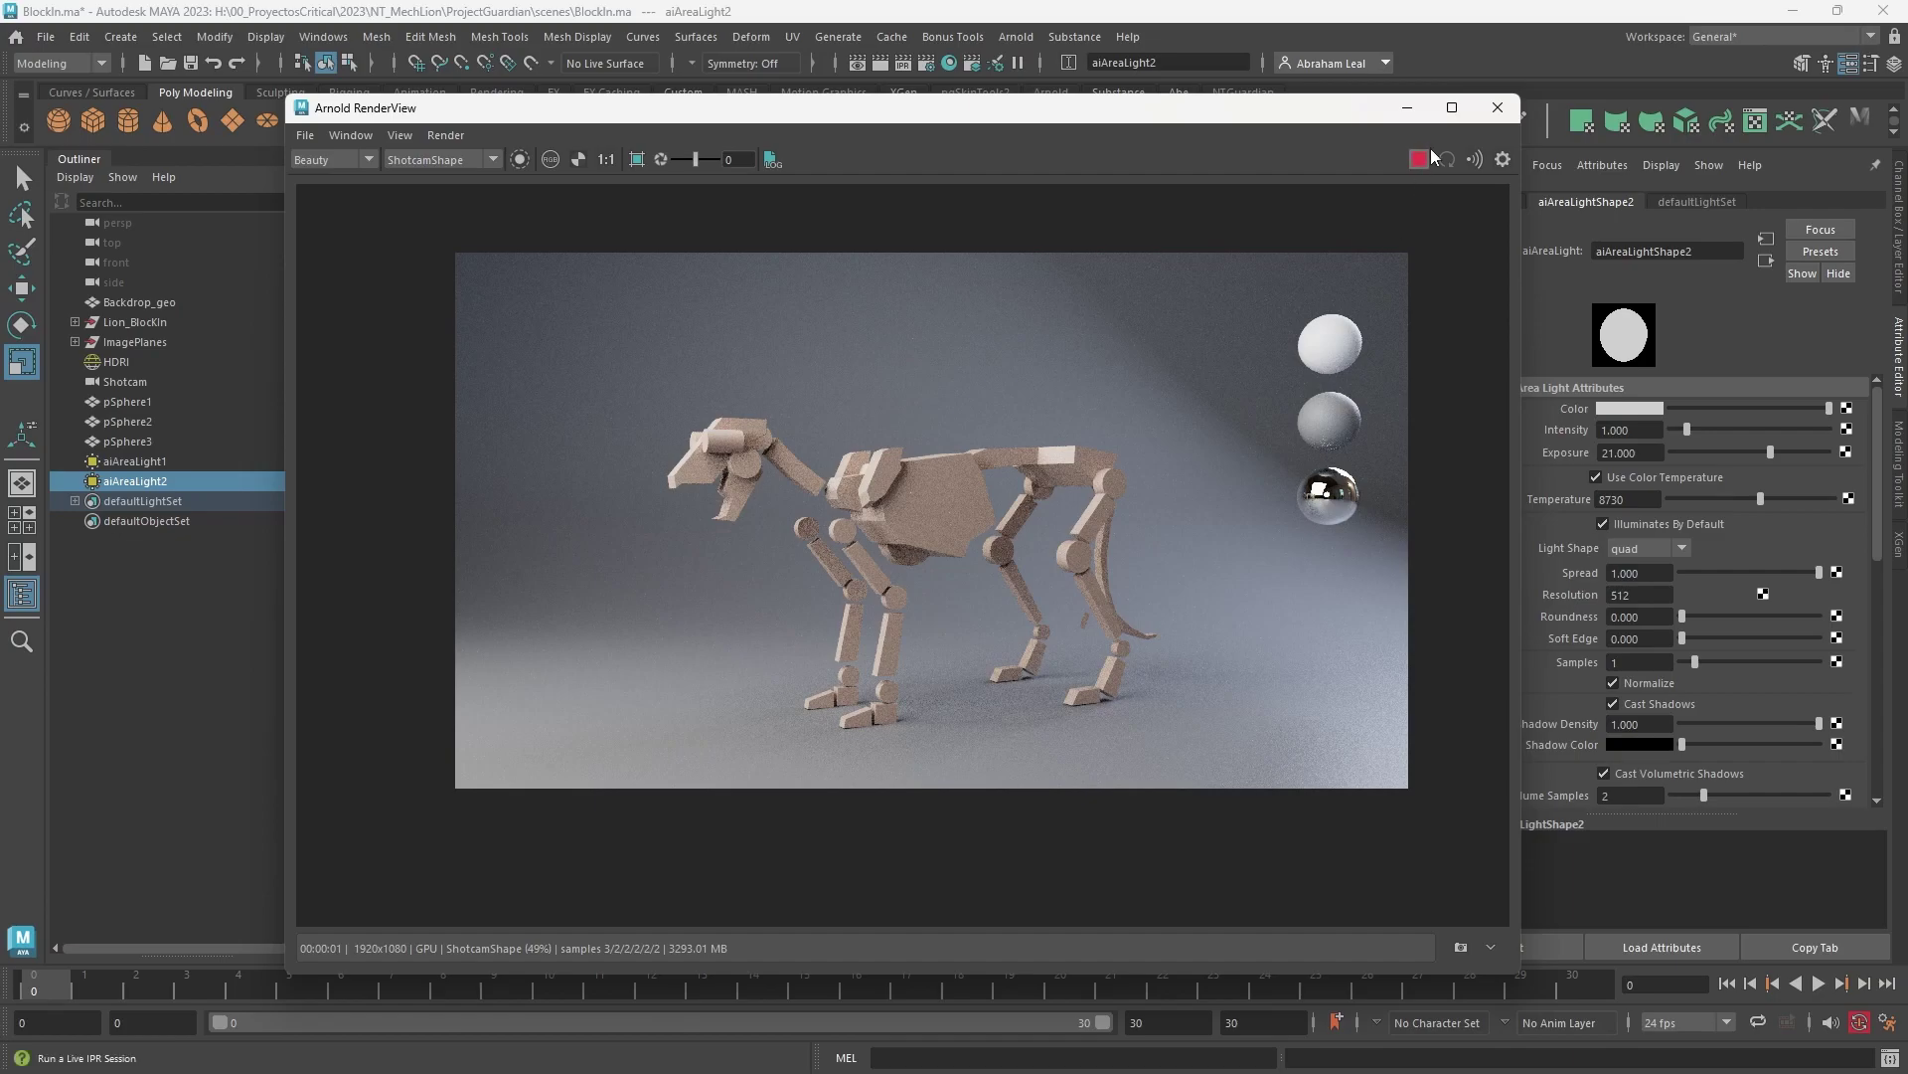
pyautogui.click(1407, 107)
# Step: Narrow the second area light's spread to 0.265, checking its effect in the live render
pyautogui.keyDown('alt'); pyautogui.moveTo(1245, 562); pyautogui.dragTo(1203, 661); pyautogui.keyUp('alt')
pyautogui.keyDown('alt'); pyautogui.moveTo(1100, 554); pyautogui.dragTo(1124, 497); pyautogui.keyUp('alt')
pyautogui.moveTo(1818, 574); pyautogui.dragTo(1738, 547)
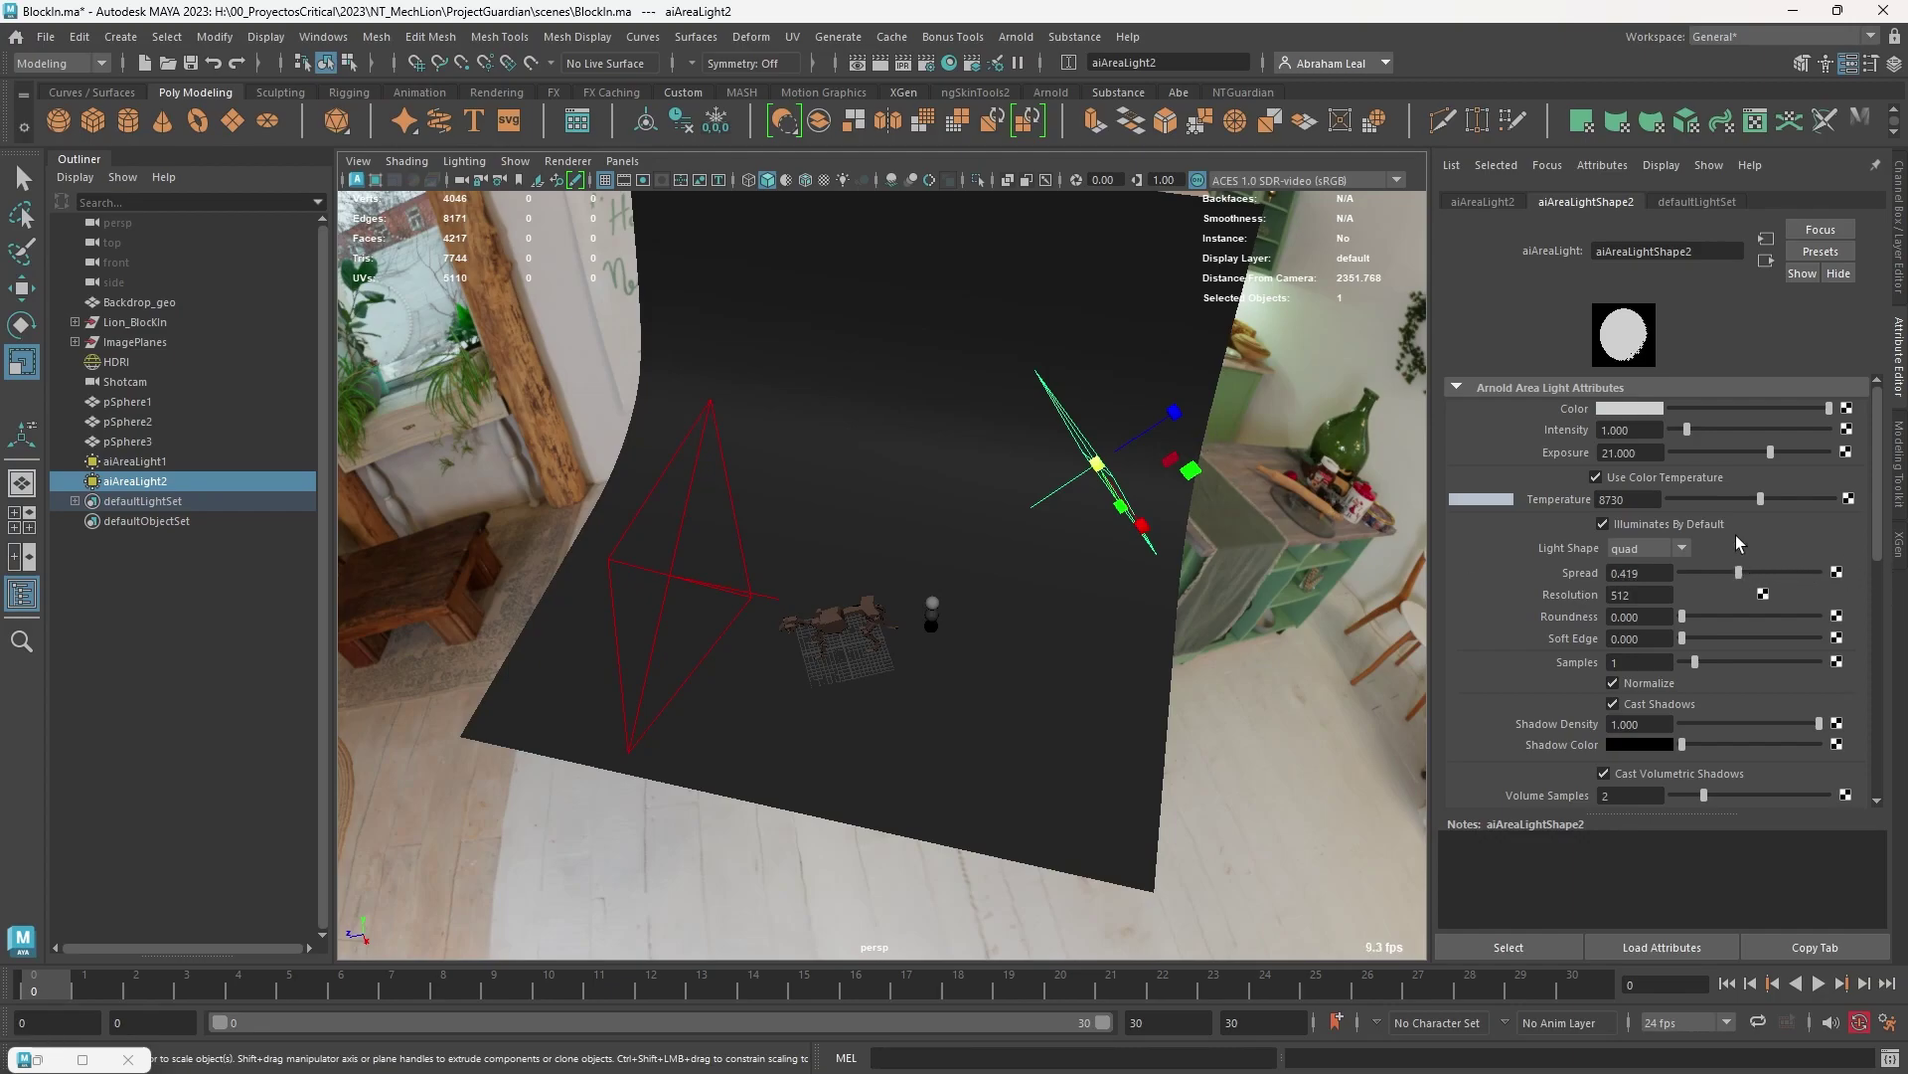
pyautogui.click(38, 1060)
pyautogui.click(1414, 159)
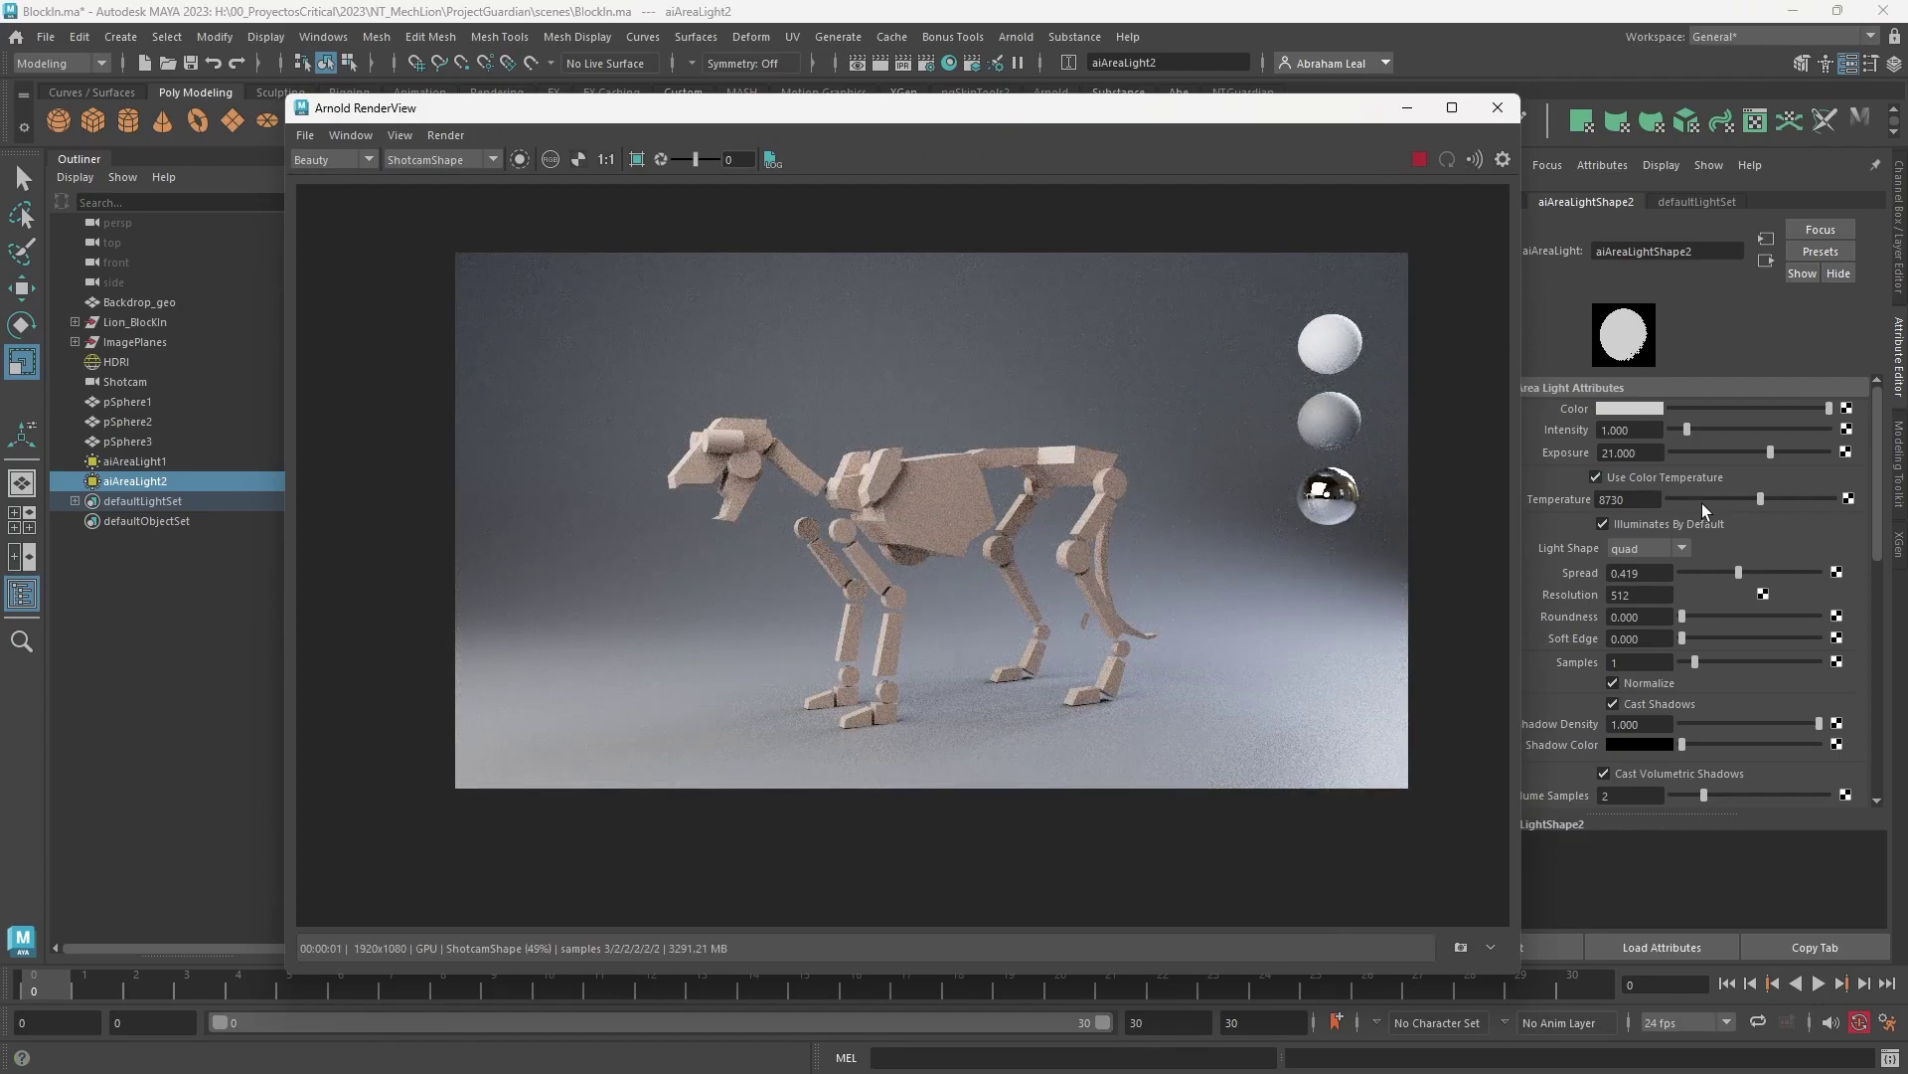
pyautogui.click(1709, 566)
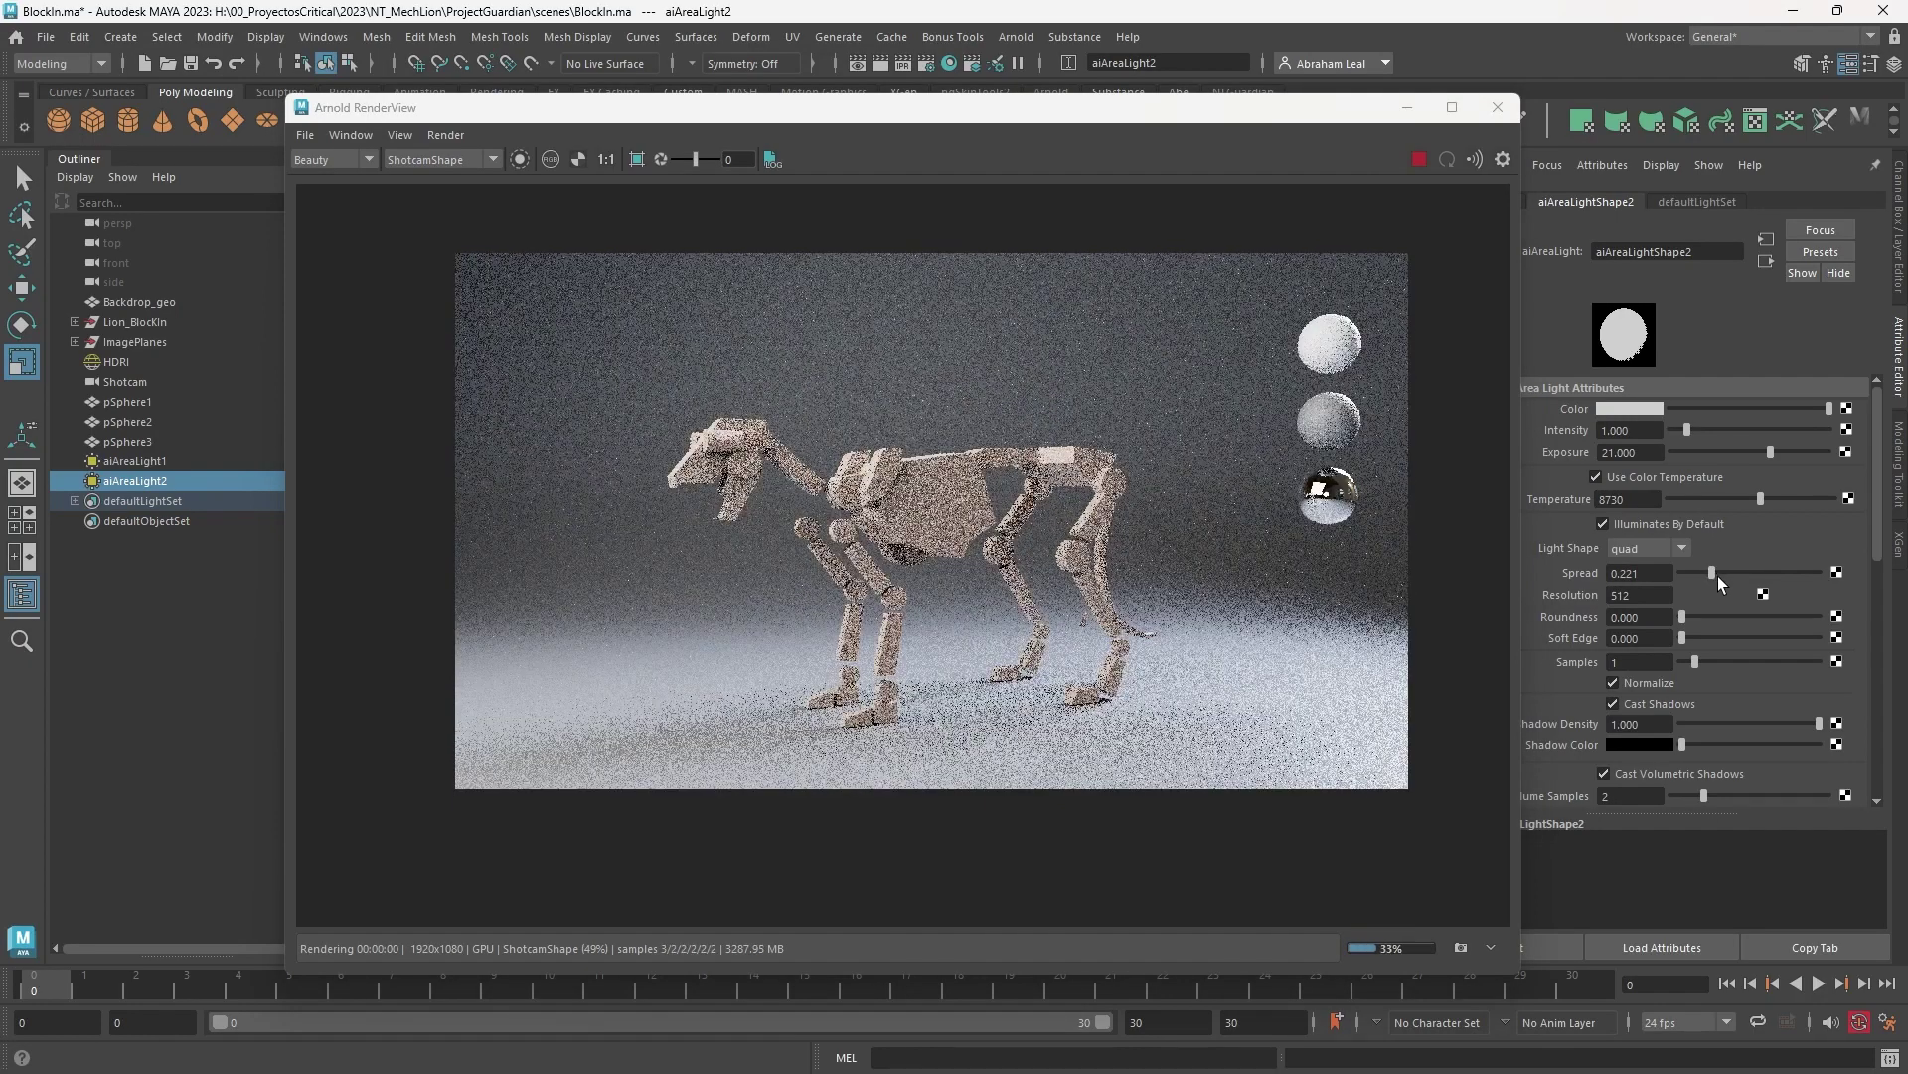
pyautogui.click(1720, 571)
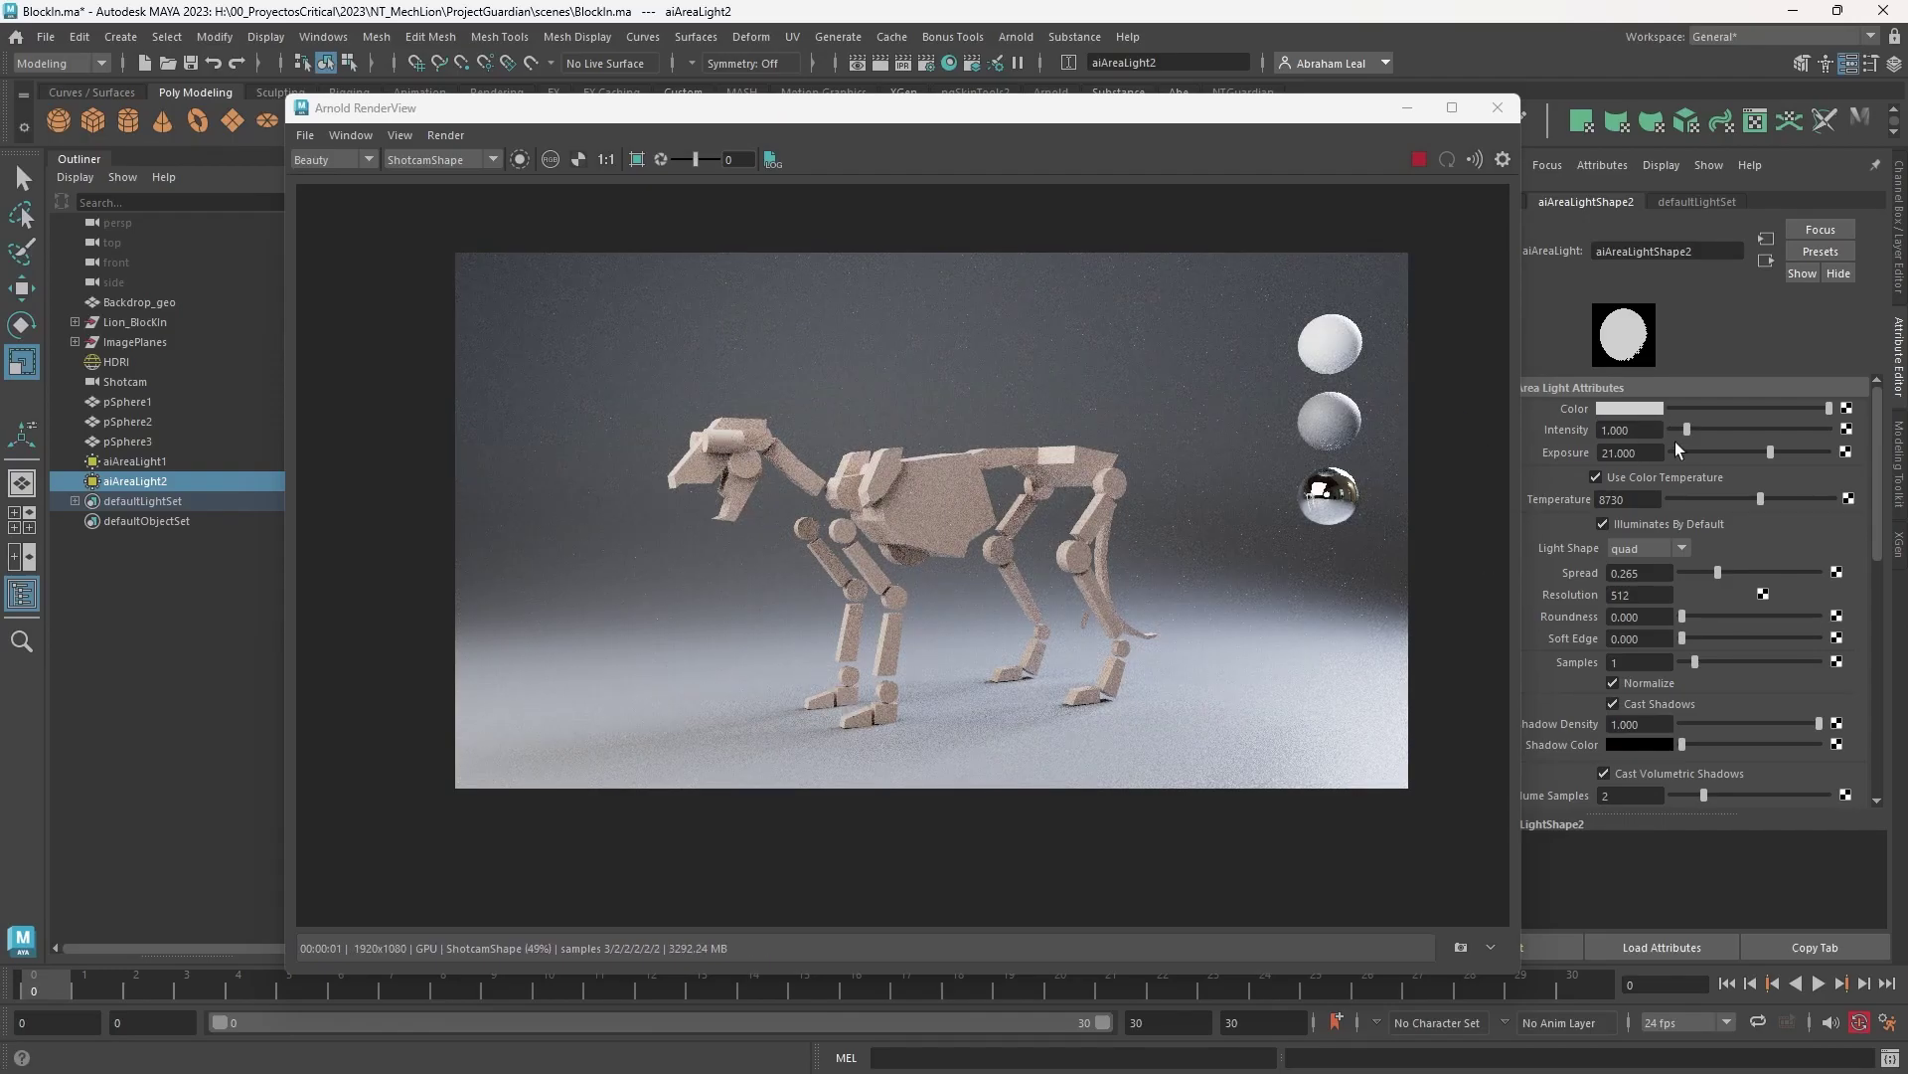
# Step: Set the second area light's exposure to 19
pyautogui.click(1630, 452)
pyautogui.write('19')
pyautogui.press('Return')
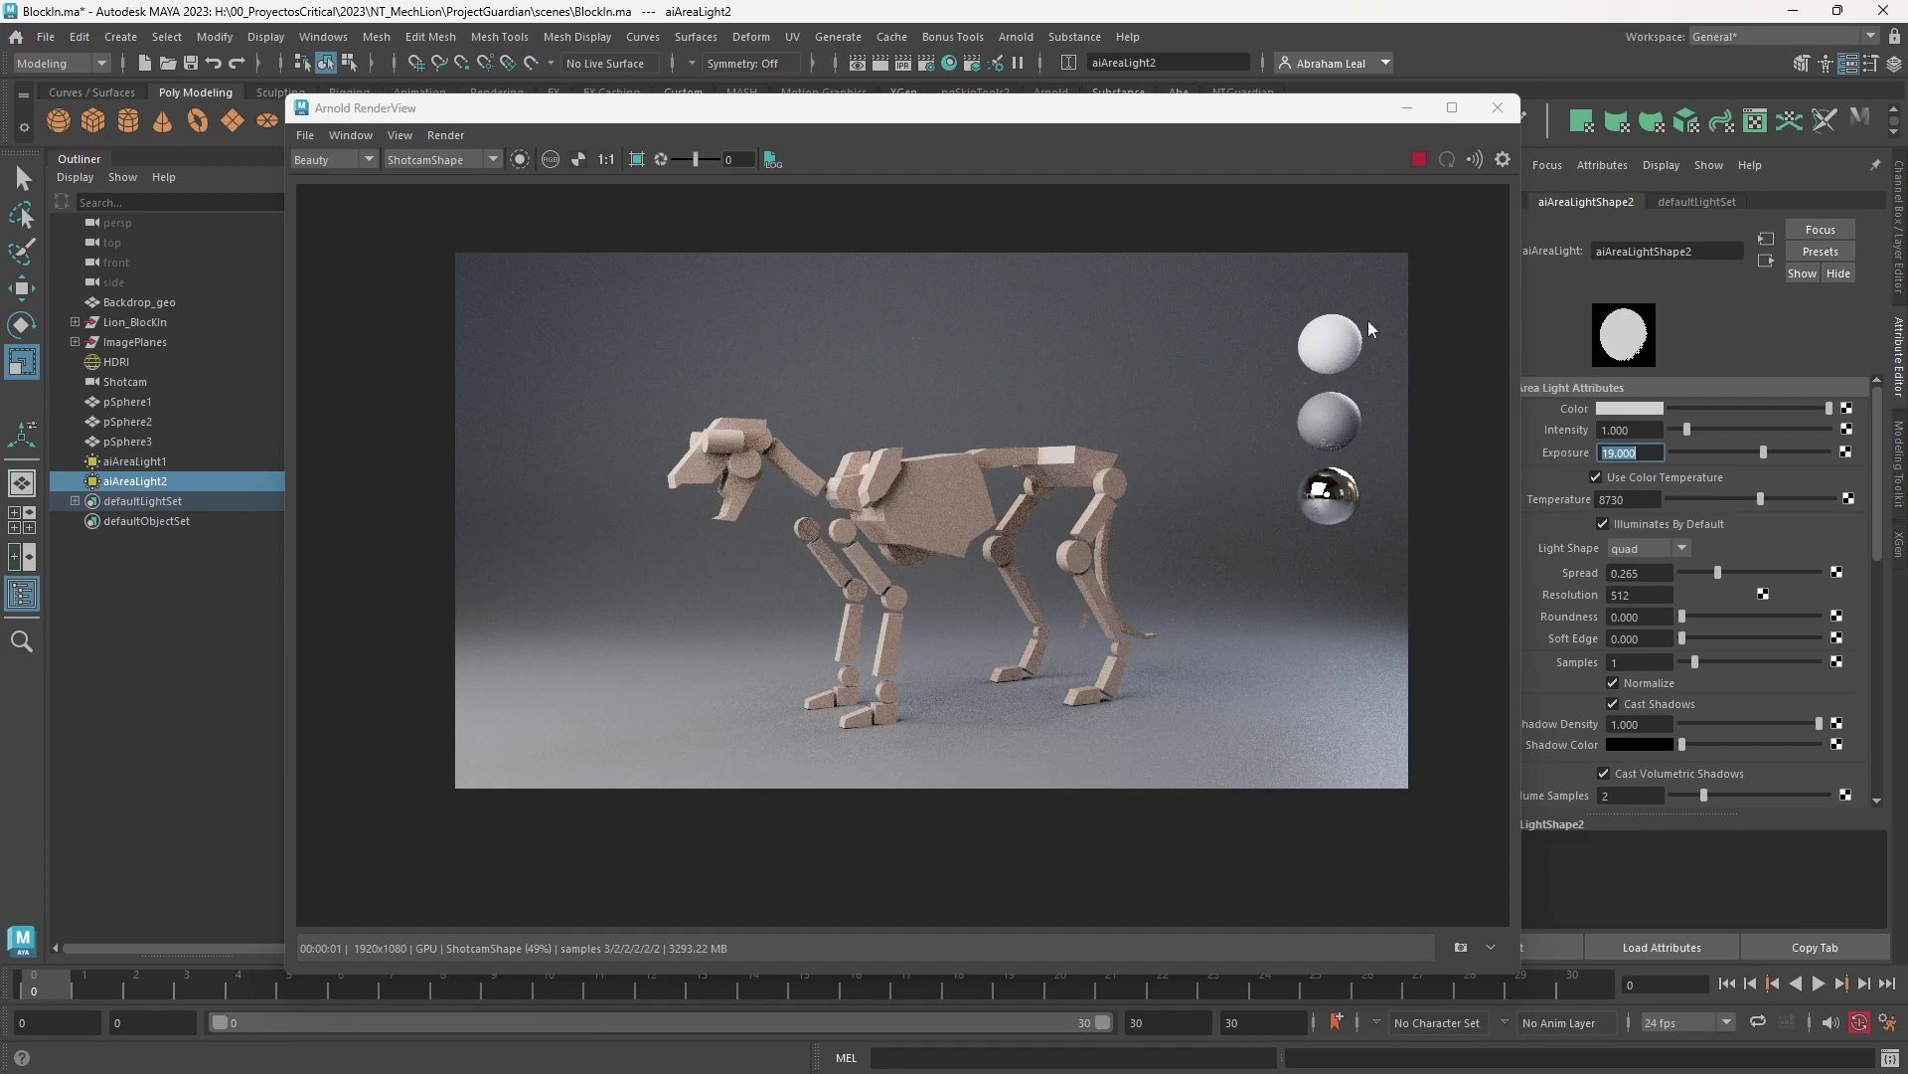
# Step: Examine the lion and reference spheres in the render up close, stop the live render, and minimize the render view
pyautogui.scroll(2, 1367, 320)
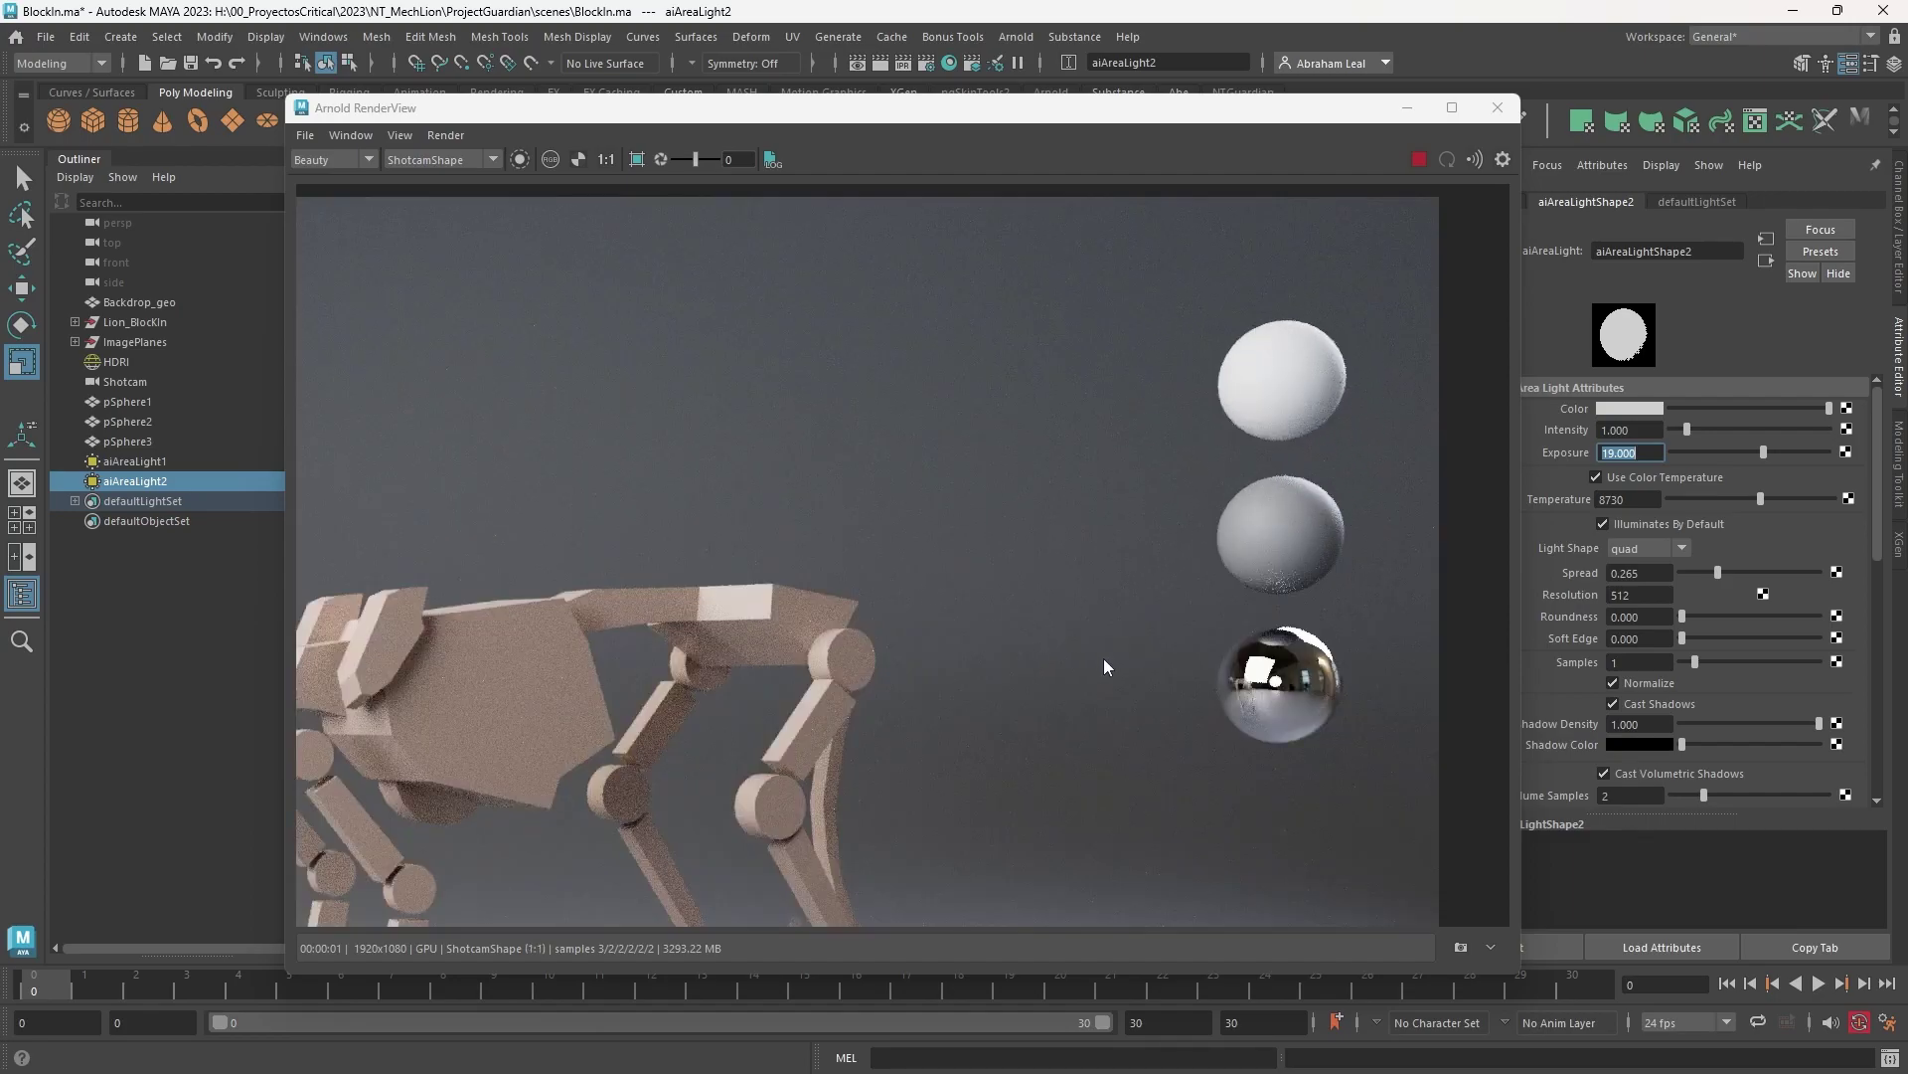
pyautogui.scroll(-2, 950, 617)
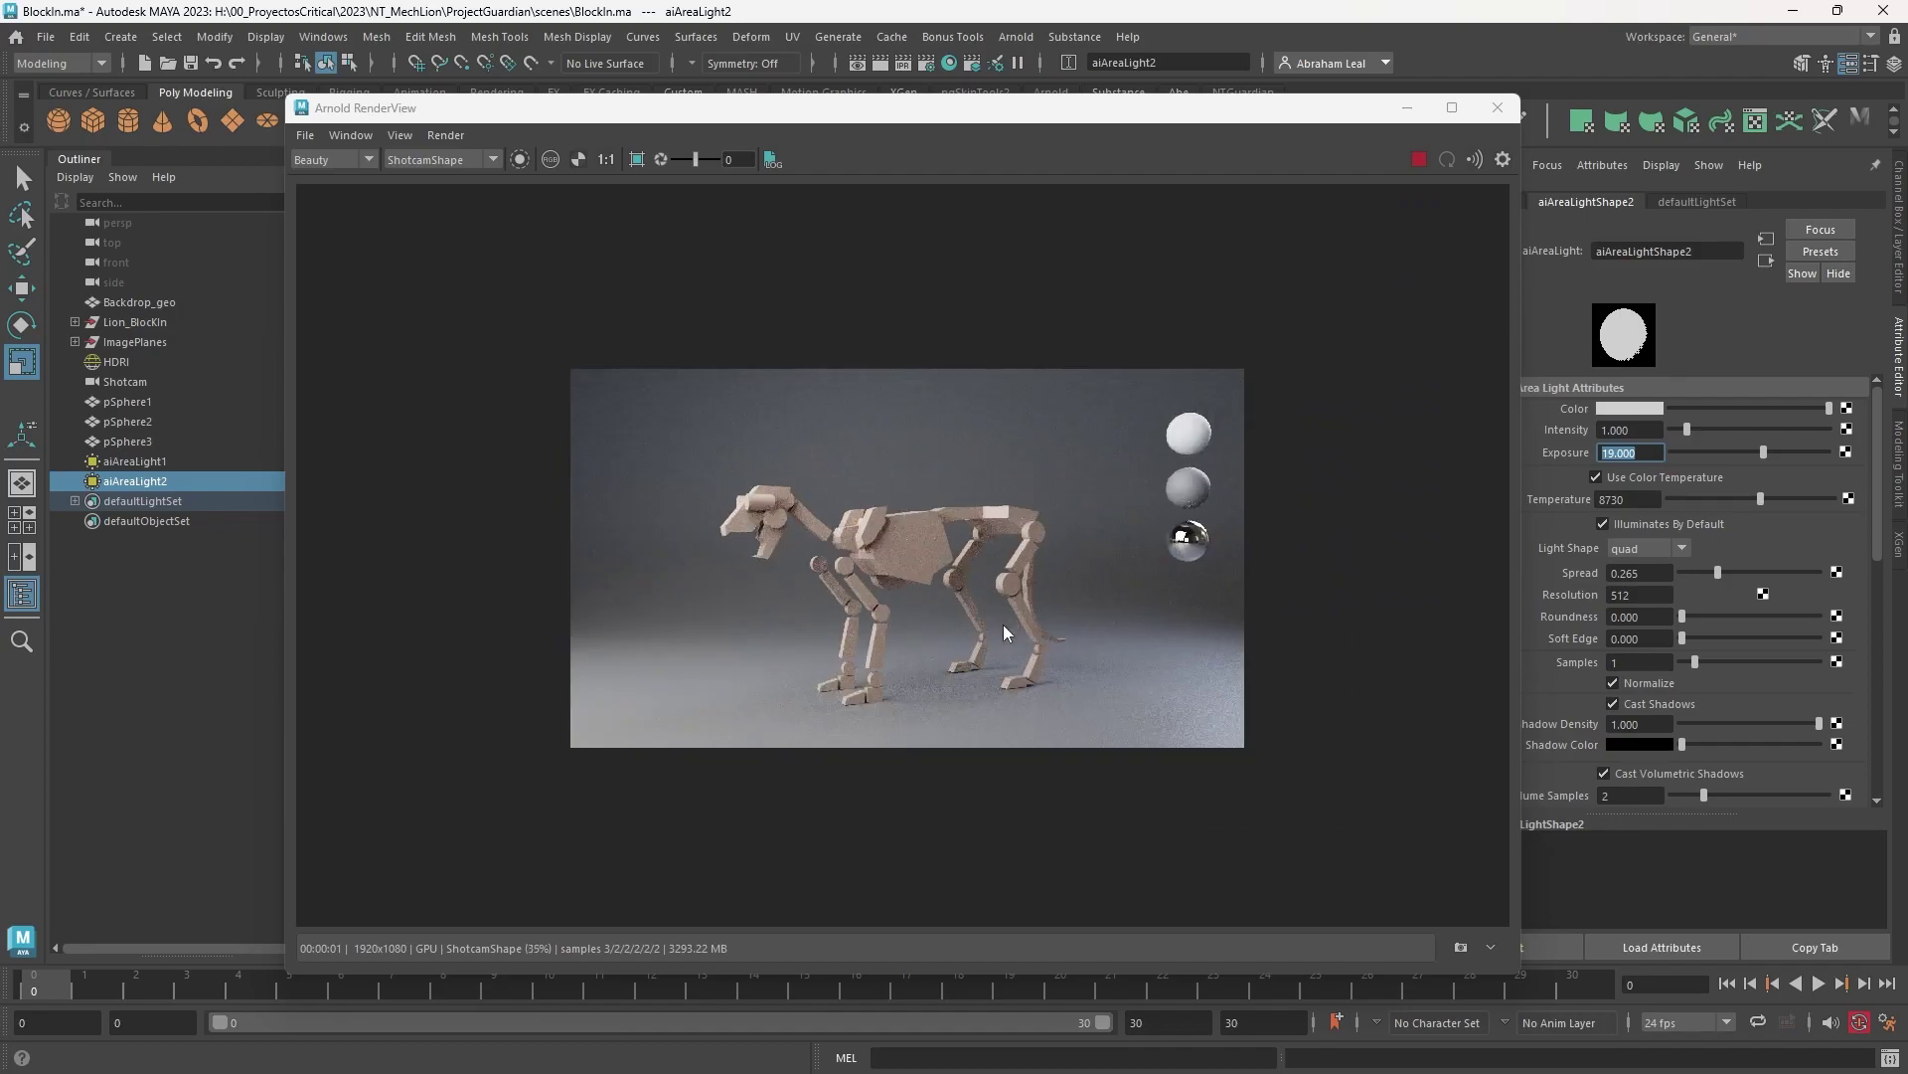
pyautogui.click(1417, 159)
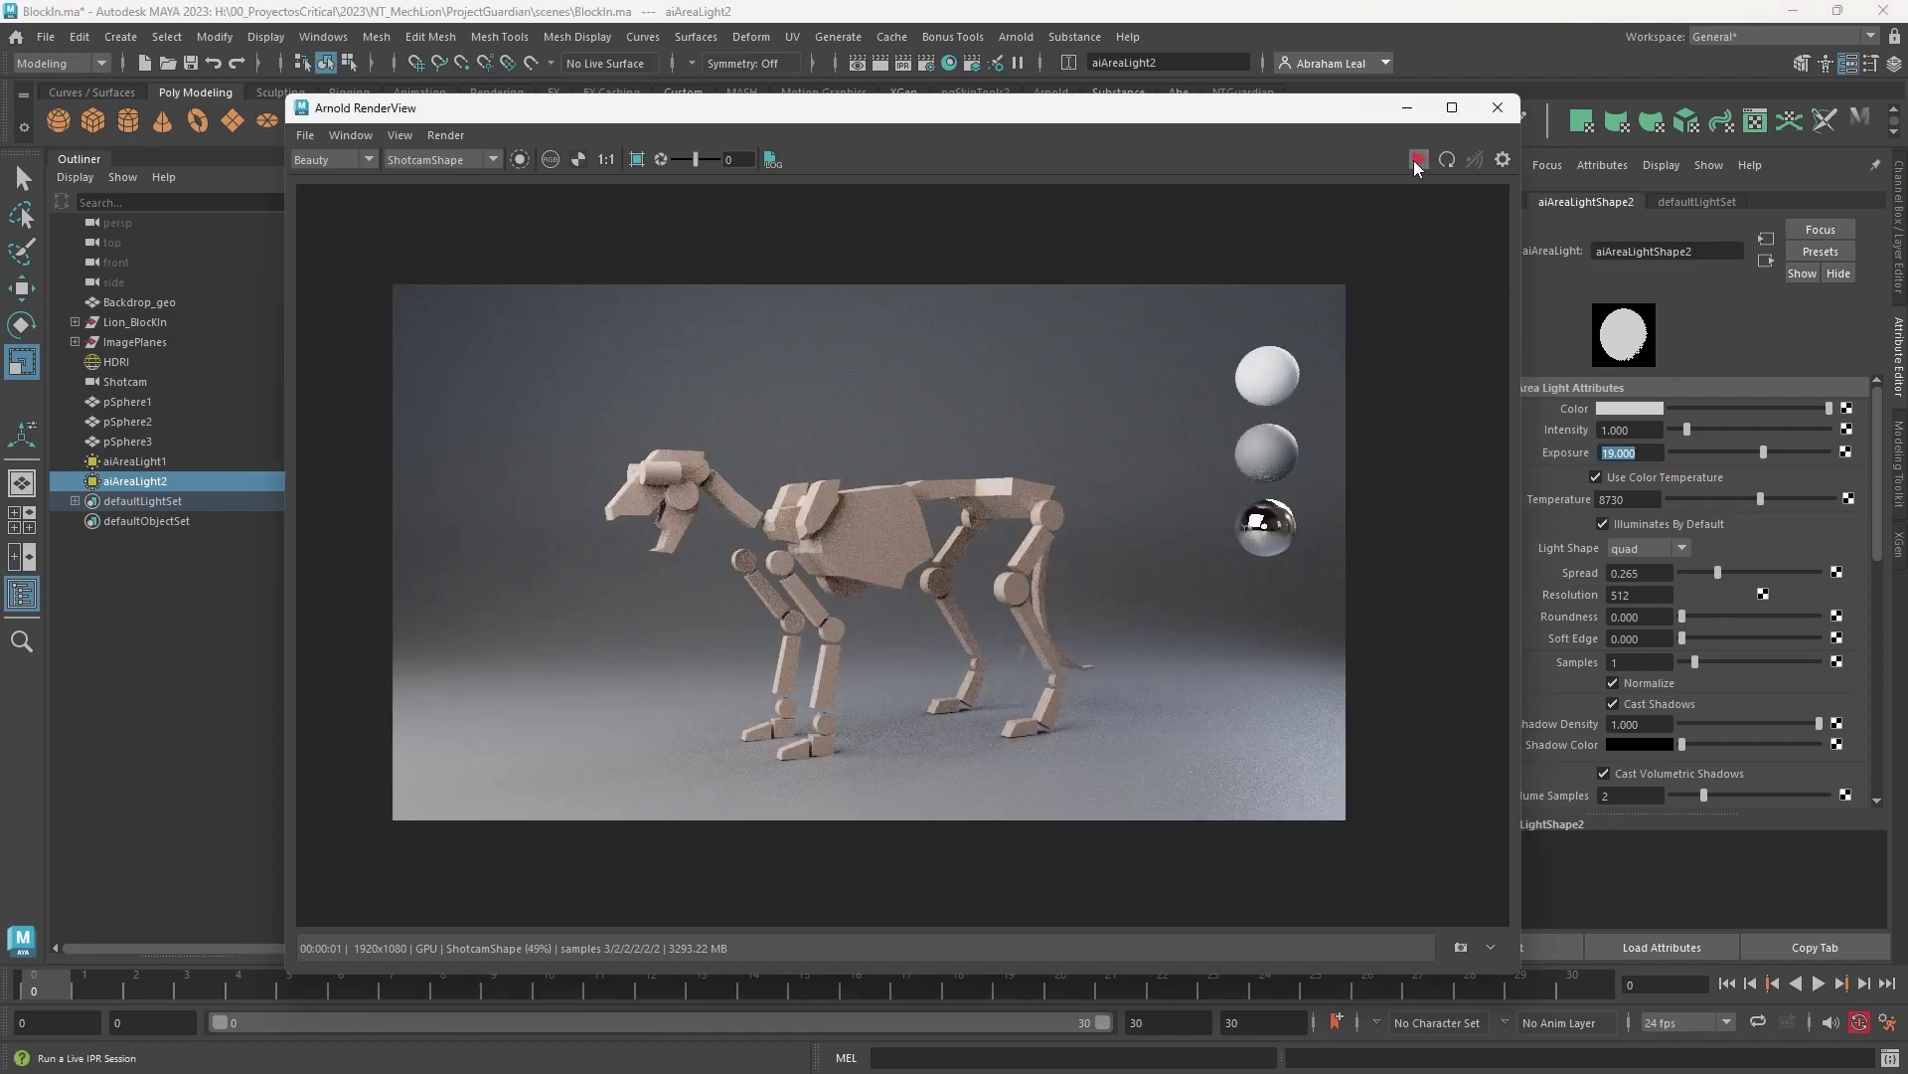
pyautogui.scroll(1, 825, 639)
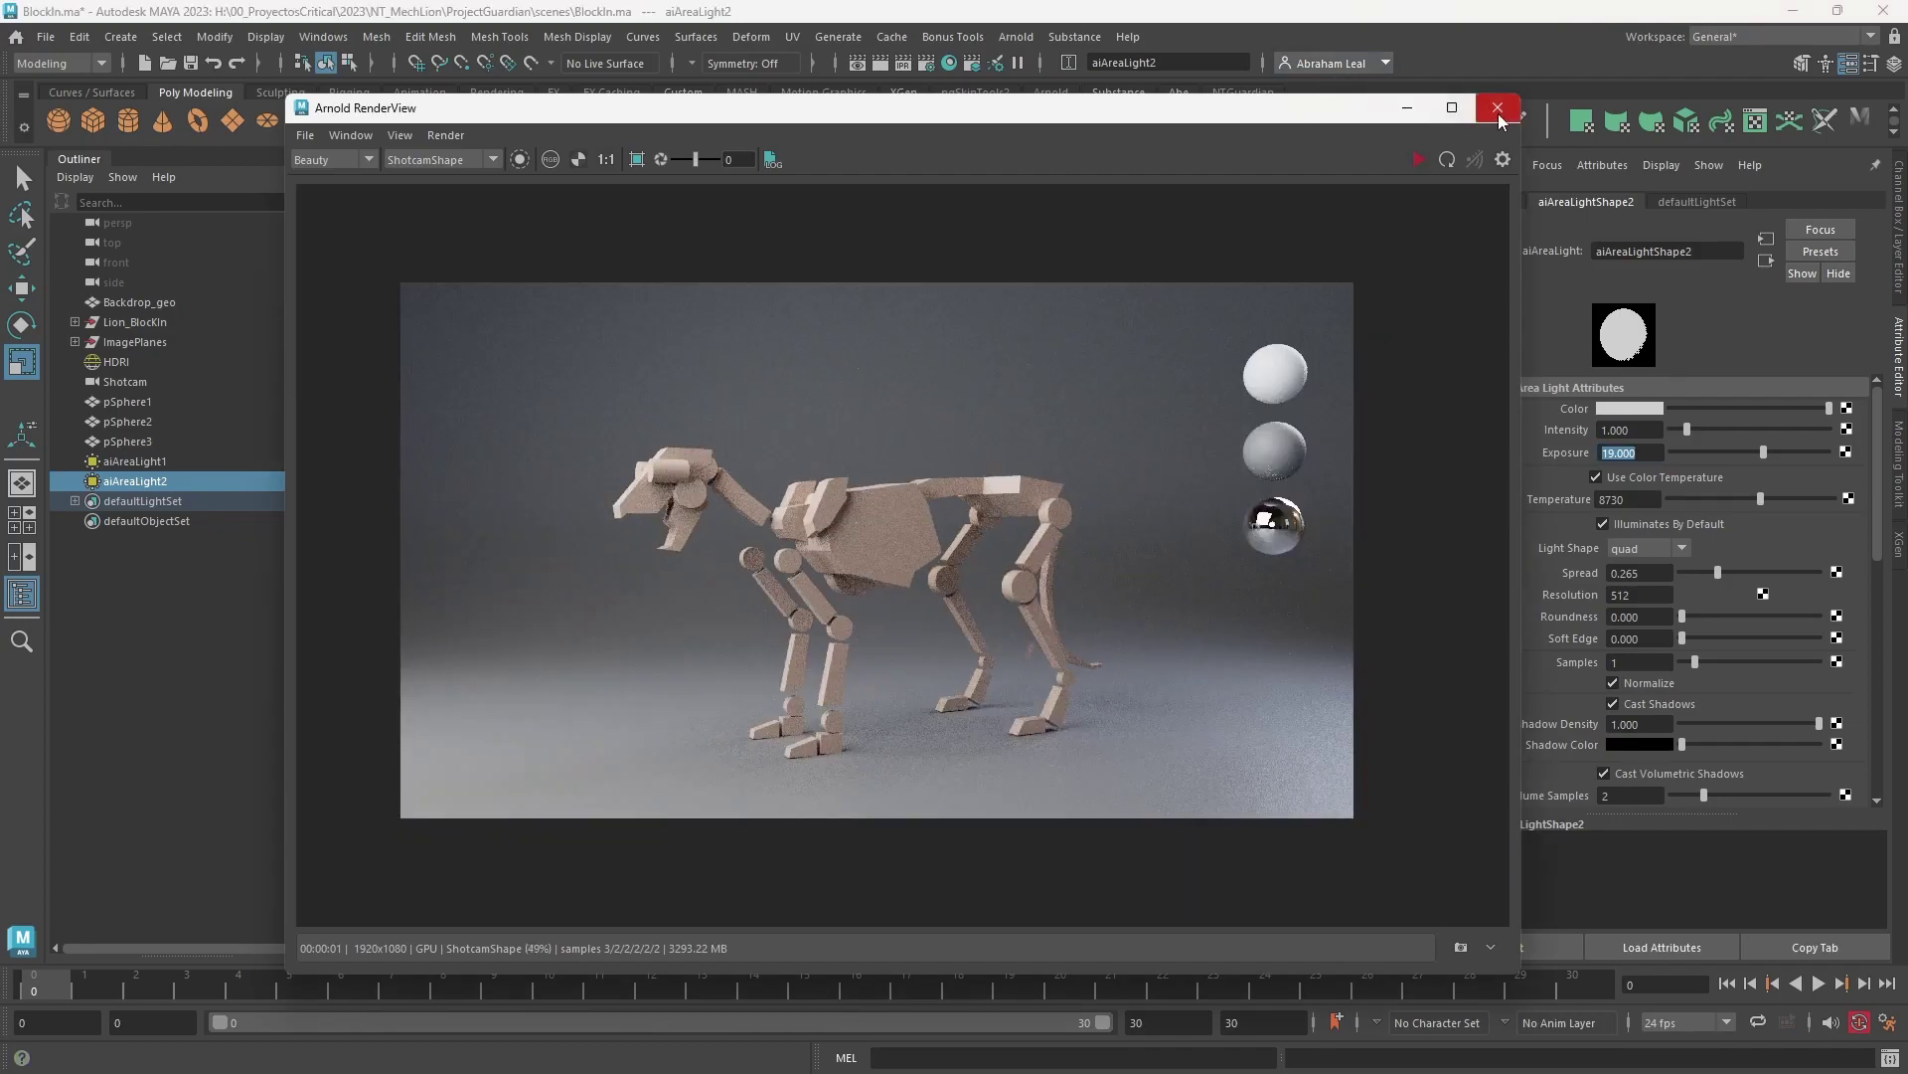
pyautogui.click(1406, 107)
# Step: Rename the grey reference sphere, pSphere1, as Grey_Sphere_geo
pyautogui.doubleClick(131, 400)
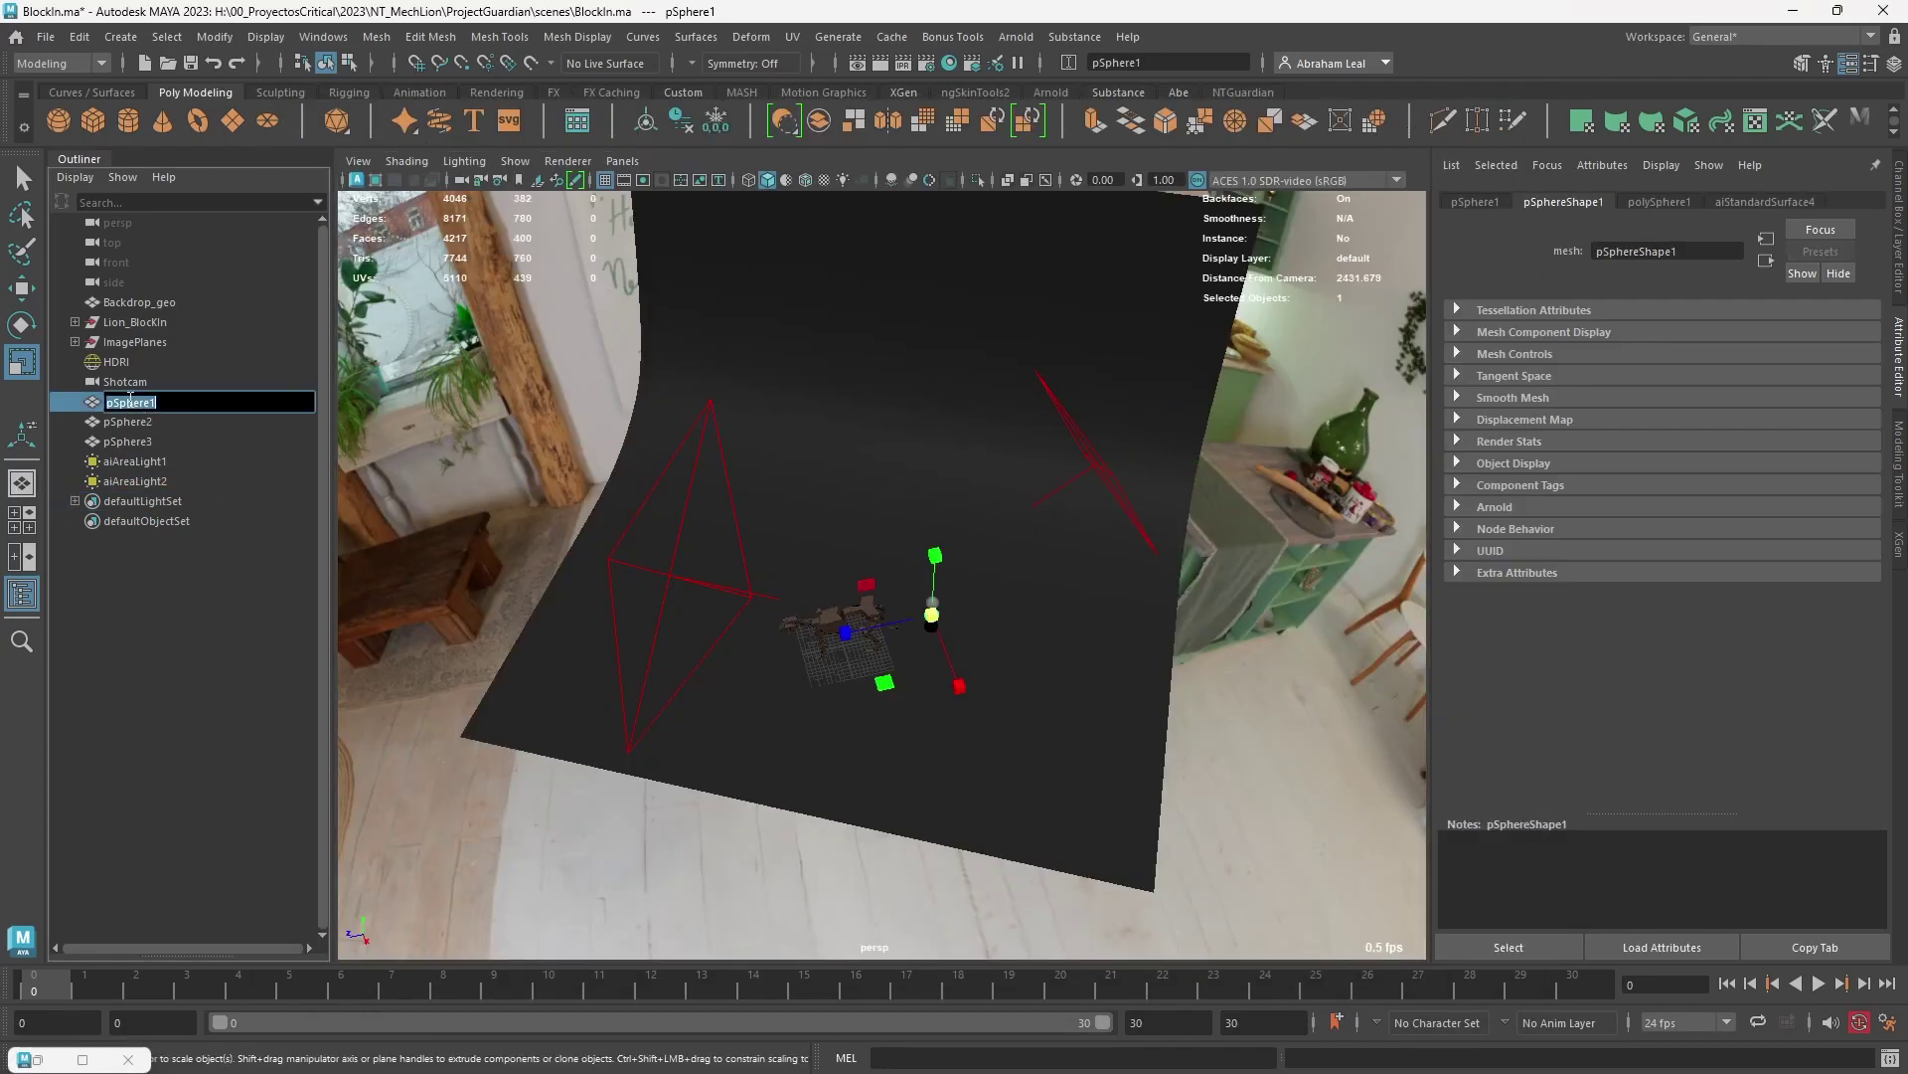
pyautogui.press('capslock')
pyautogui.write('M_gREgRAY_s')
pyautogui.press('BackSpace')
pyautogui.press('BackSpace')
pyautogui.press('BackSpace')
pyautogui.write('Grey_Sphere')
pyautogui.press('Return')
pyautogui.doubleClick(202, 400)
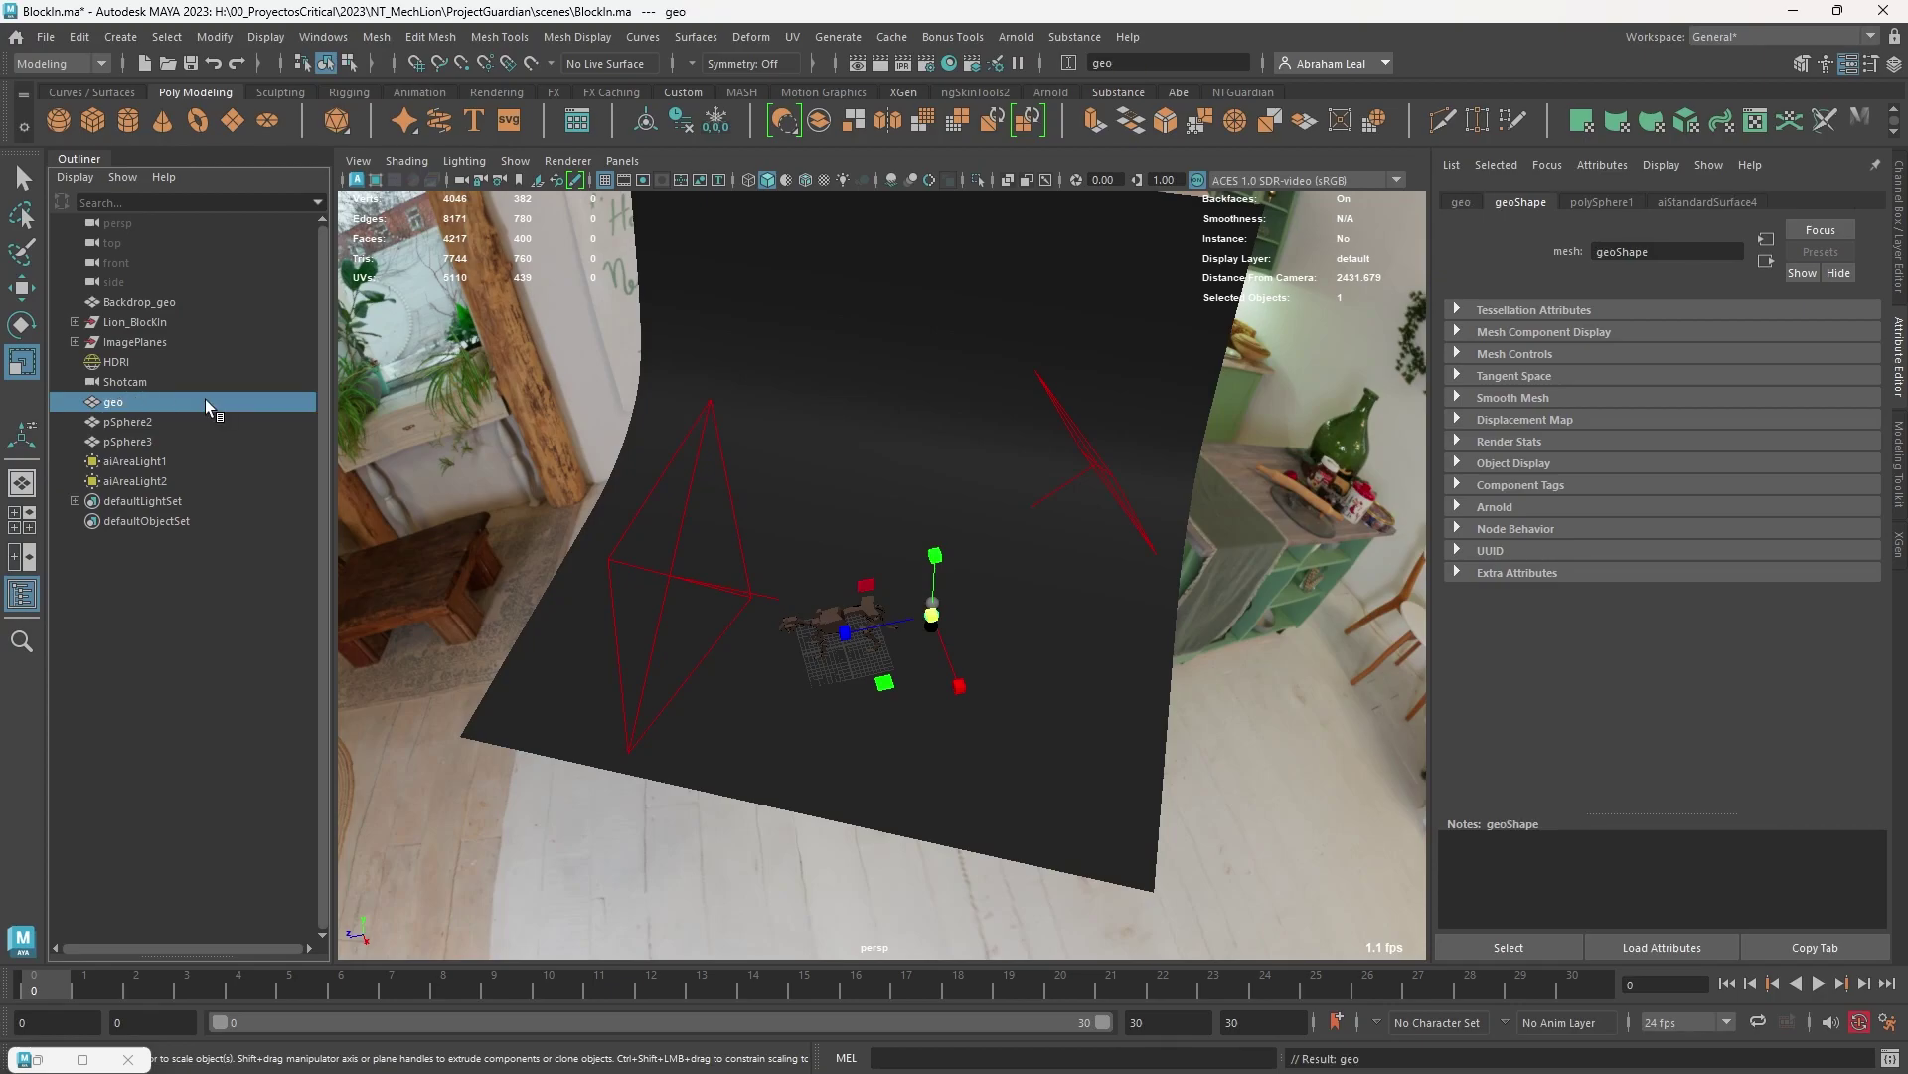
pyautogui.press('BackSpace')
pyautogui.press('BackSpace')
pyautogui.press('BackSpace')
pyautogui.press('BackSpace')
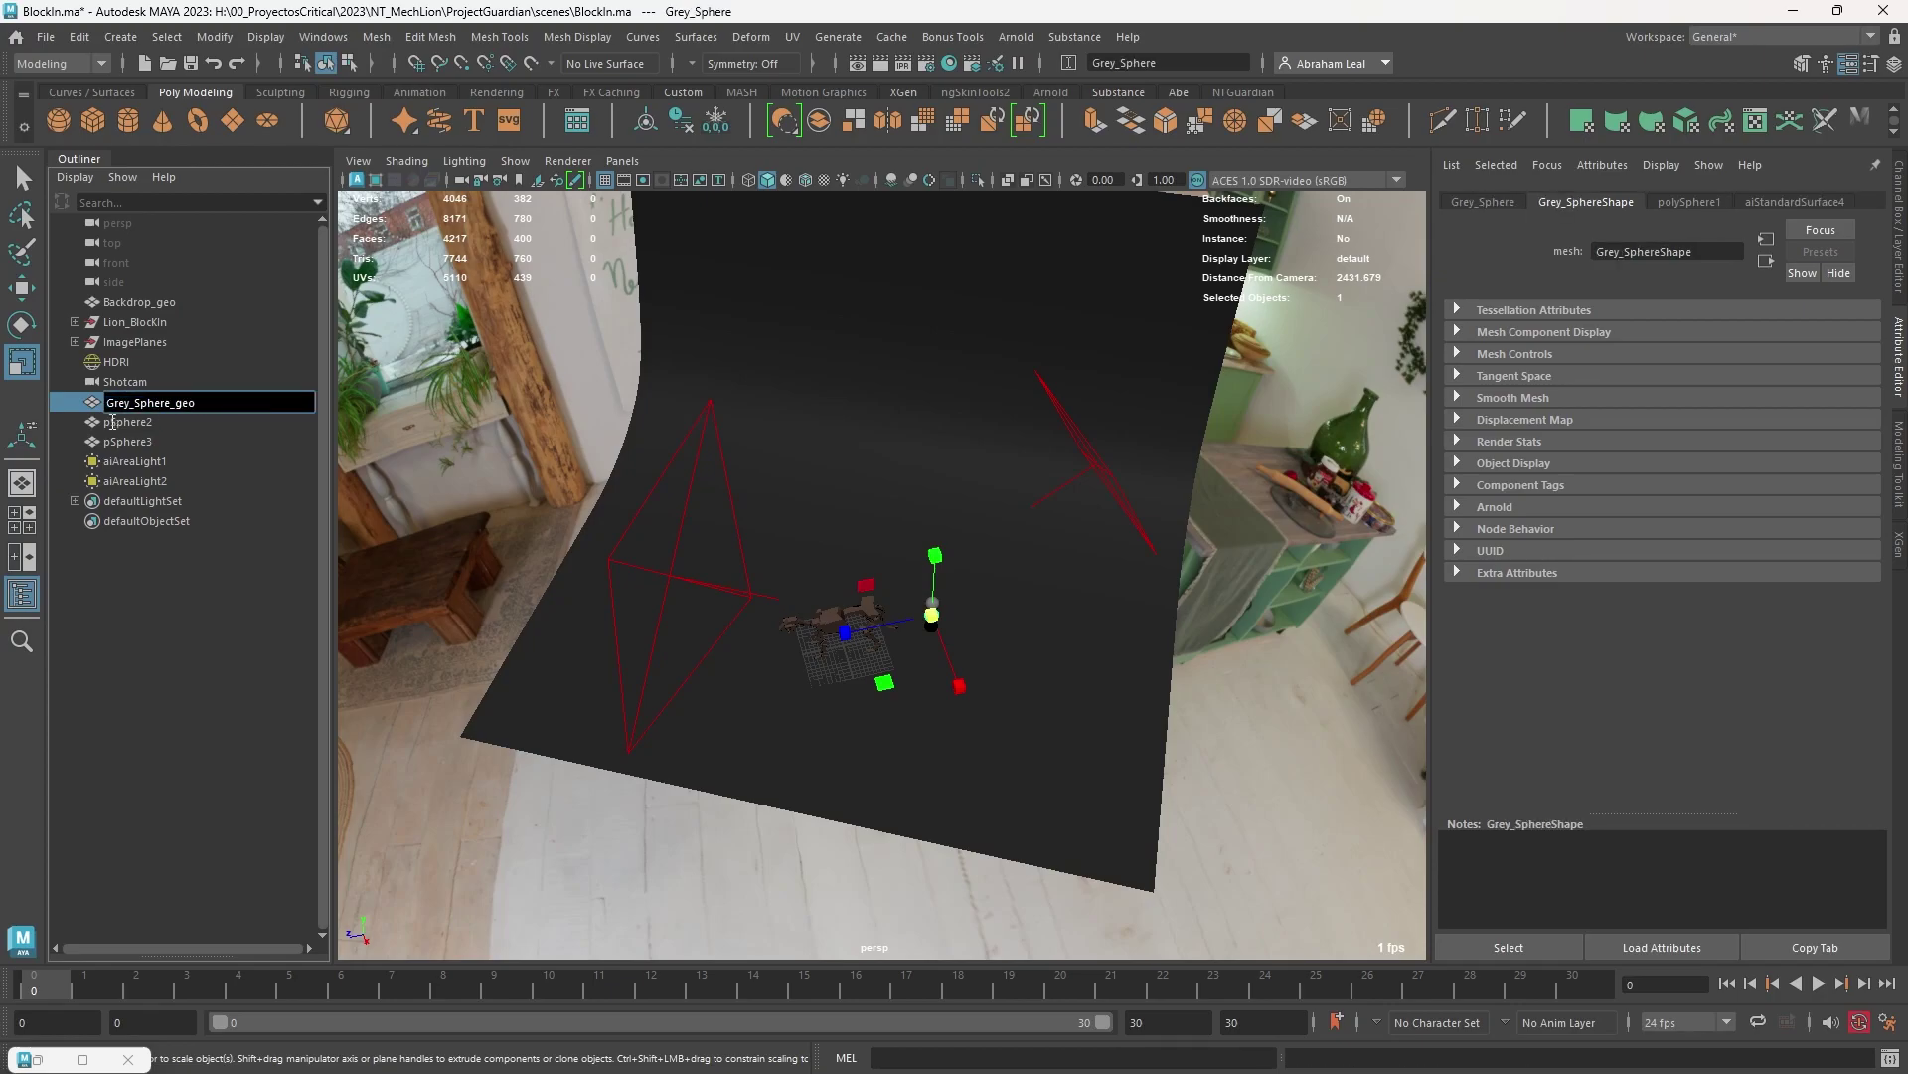
pyautogui.write('_geo')
# Step: Reuse the grey sphere's name for pSphere2, changing it to Chrome_Sphere_geo
pyautogui.hotkey('ctrl', 'a')
pyautogui.hotkey('ctrl', 'c')
pyautogui.doubleClick(165, 425)
pyautogui.hotkey('ctrl', 'v')
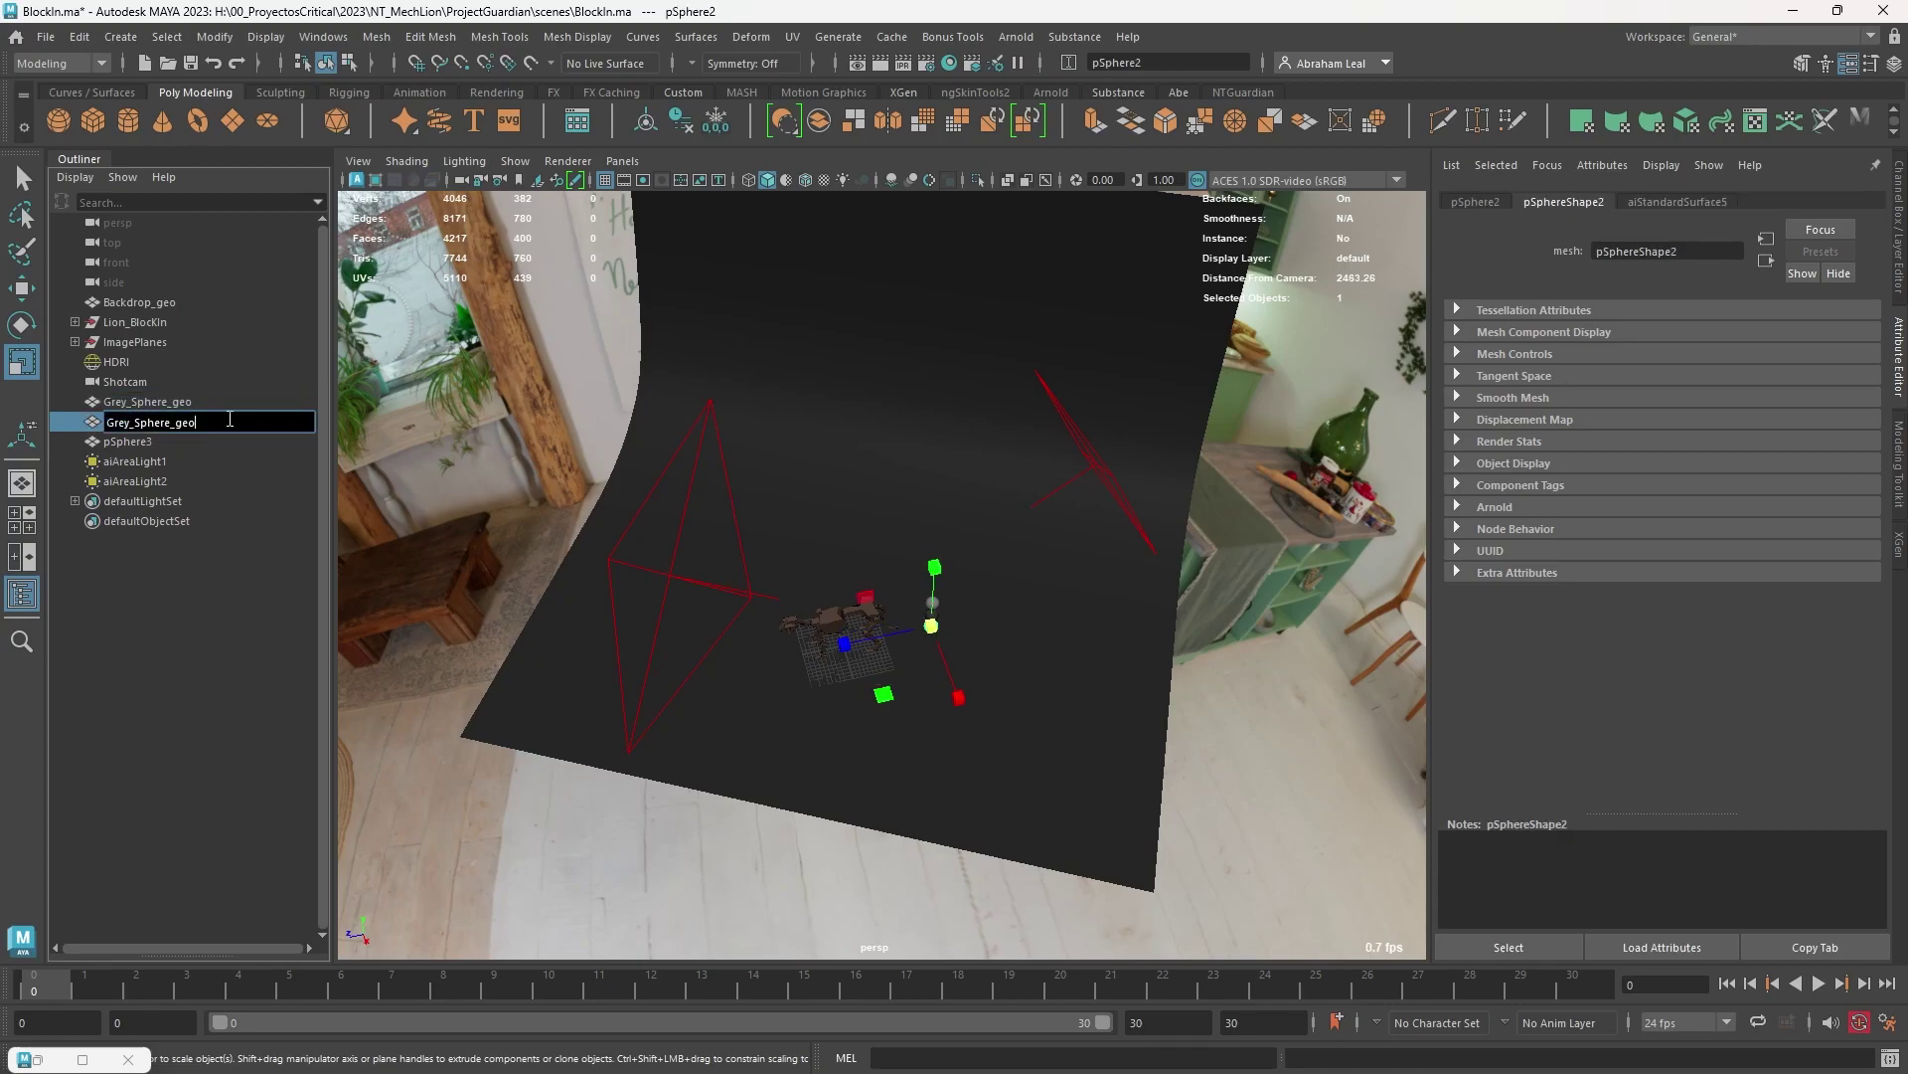
pyautogui.press('Left')
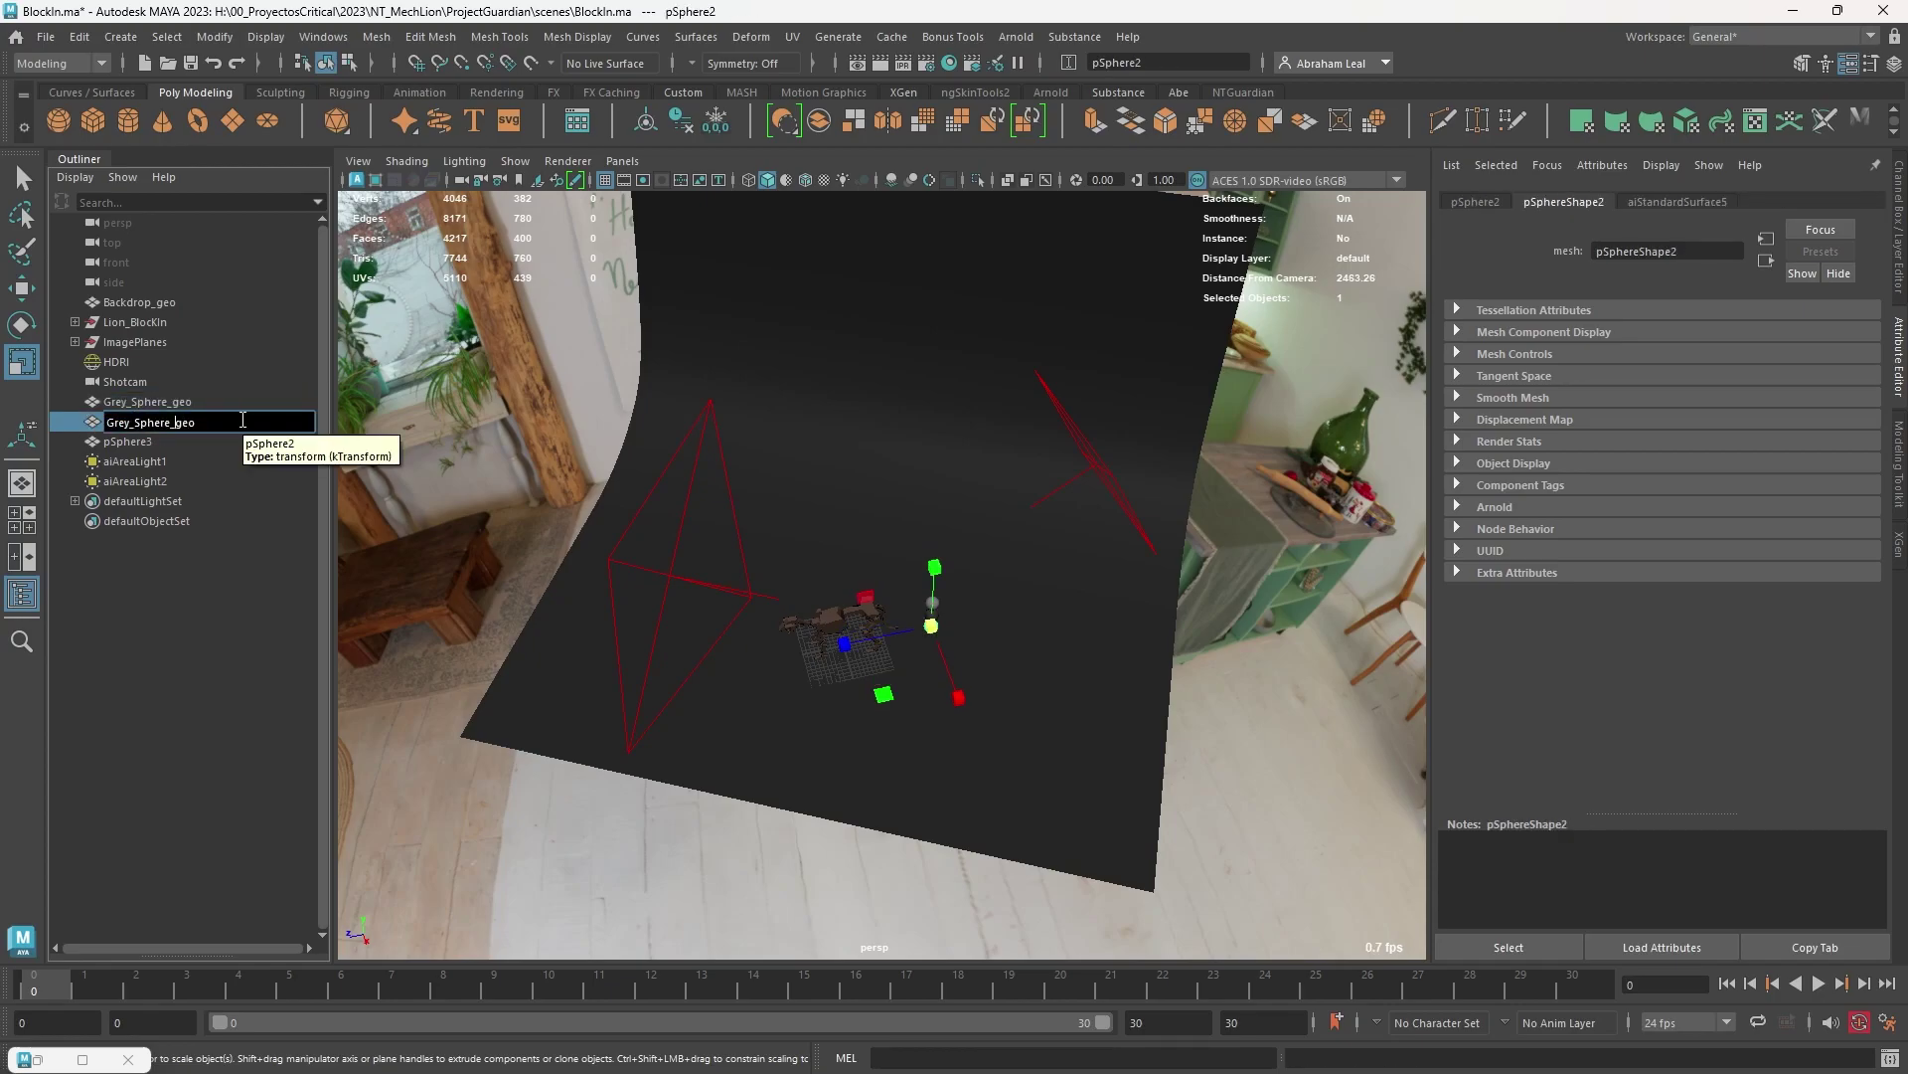
pyautogui.press('BackSpace')
pyautogui.press('BackSpace')
pyautogui.press('BackSpace')
pyautogui.press('BackSpace')
pyautogui.write('Chrome')
# Step: Reuse the copied sphere name for pSphere3, changing it to White_Sphere_geo
pyautogui.doubleClick(164, 444)
pyautogui.hotkey('ctrl', 'v')
pyautogui.hotkey('ctrl', 'v')
pyautogui.press('BackSpace')
pyautogui.press('BackSpace')
pyautogui.press('BackSpace')
pyautogui.press('BackSpace')
pyautogui.write('White')
# Step: Rename the first area light as KeyLight and the second, cooler area light as RimLight
pyautogui.doubleClick(171, 463)
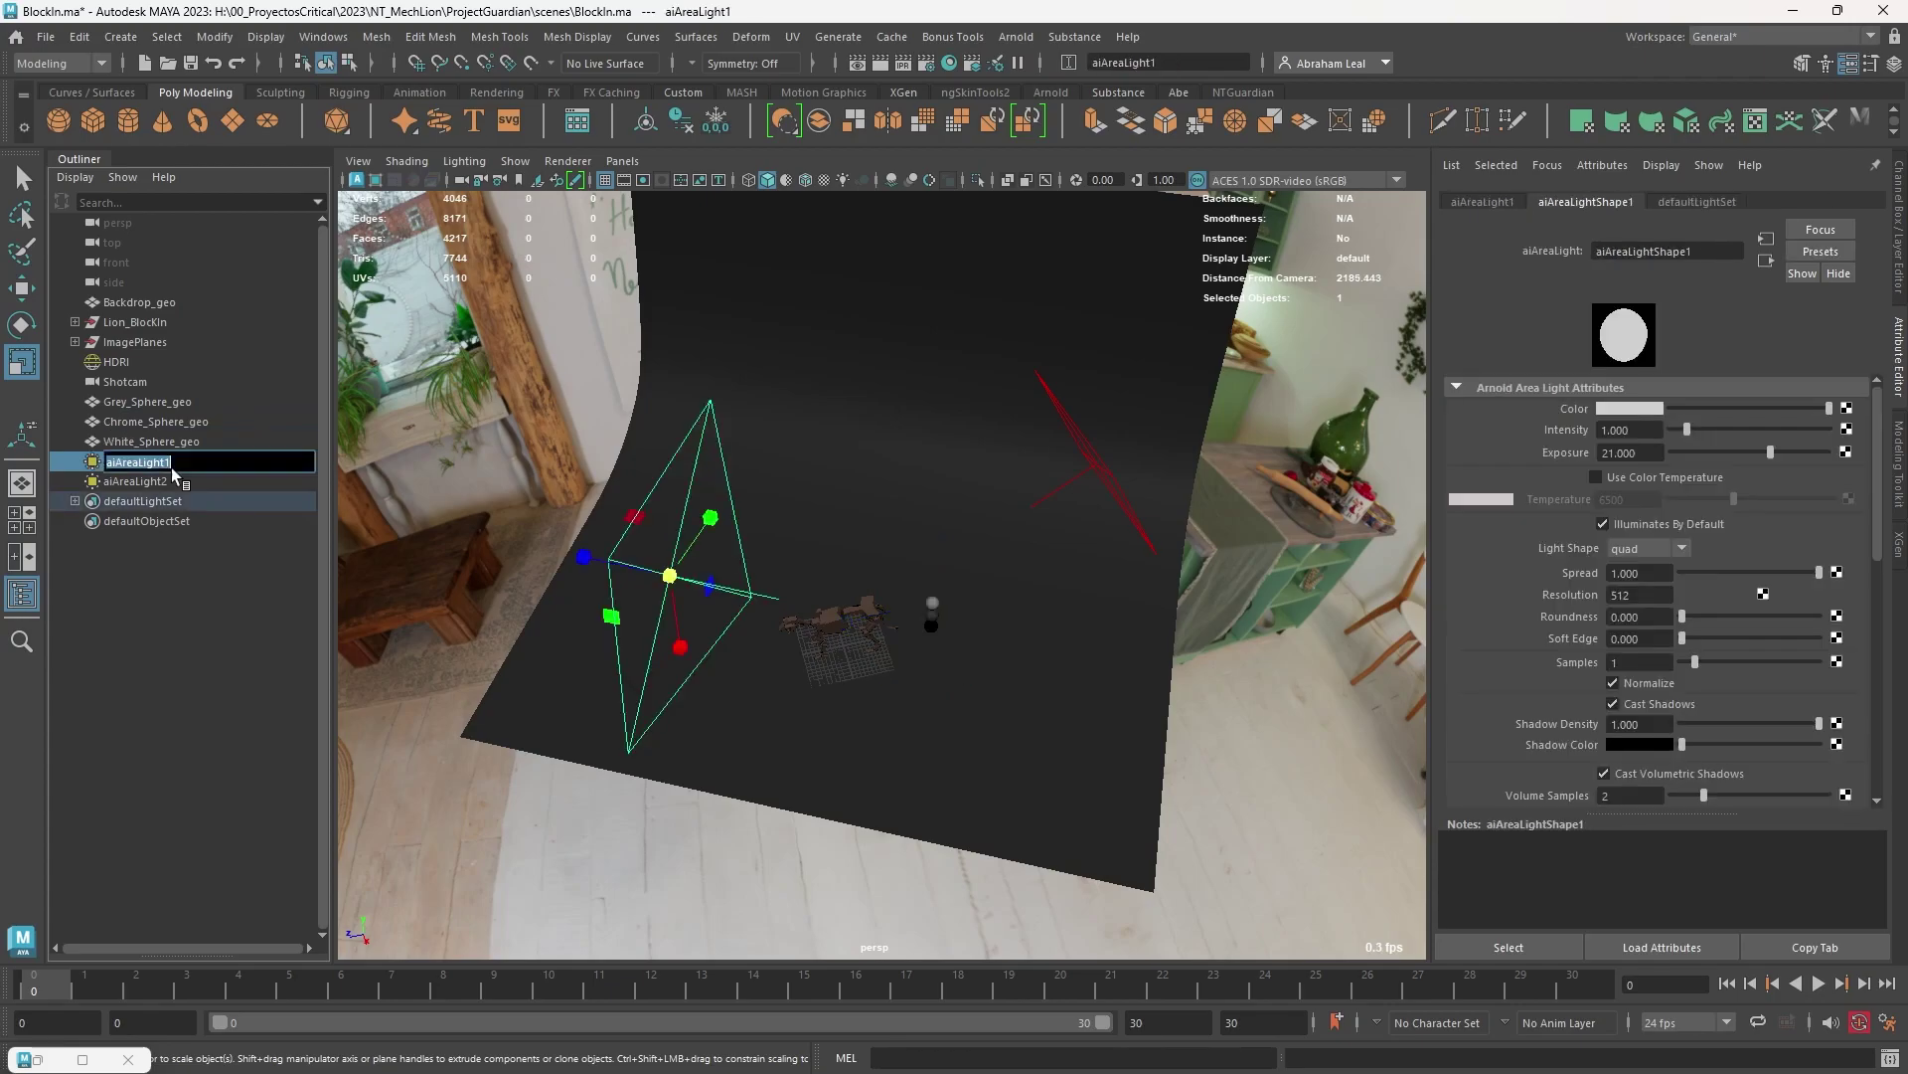
pyautogui.write('KeyLight')
pyautogui.press('Return')
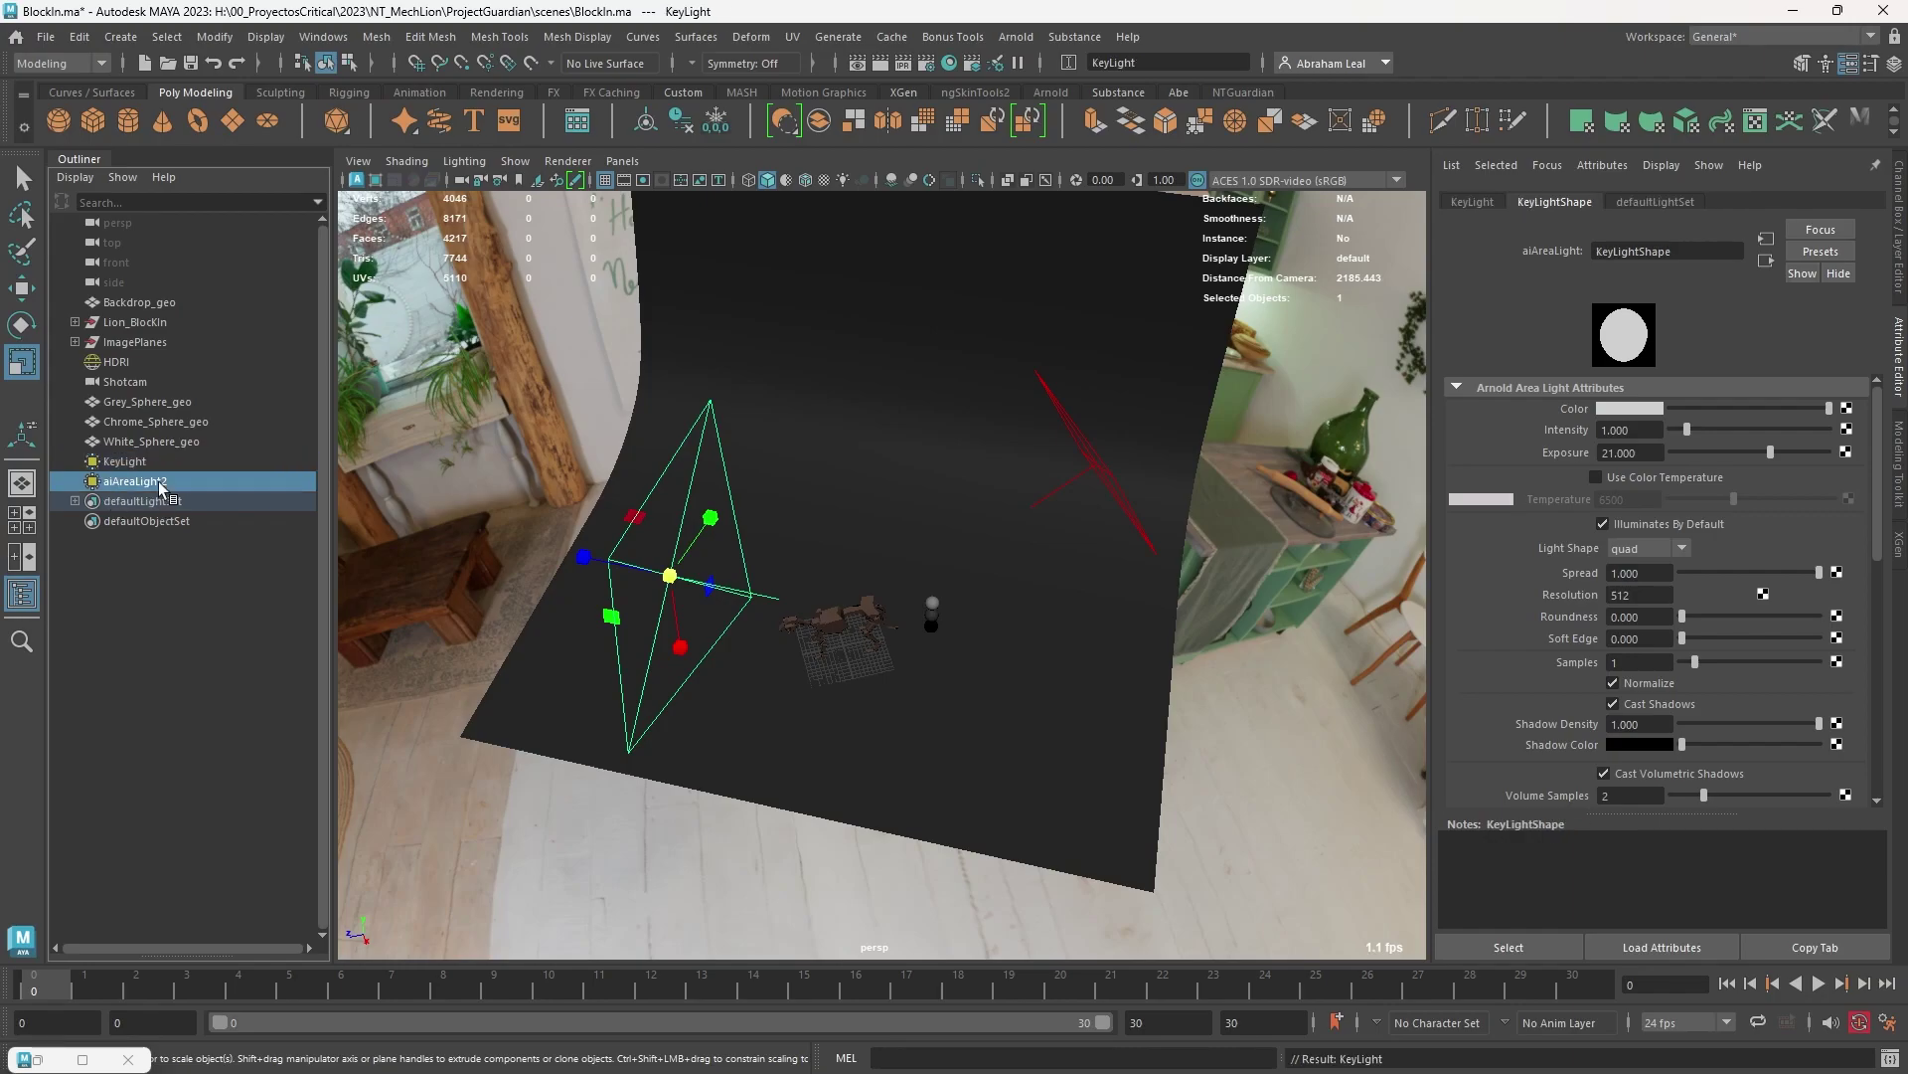
pyautogui.doubleClick(161, 482)
pyautogui.press('capslock')
pyautogui.write('RimLig')
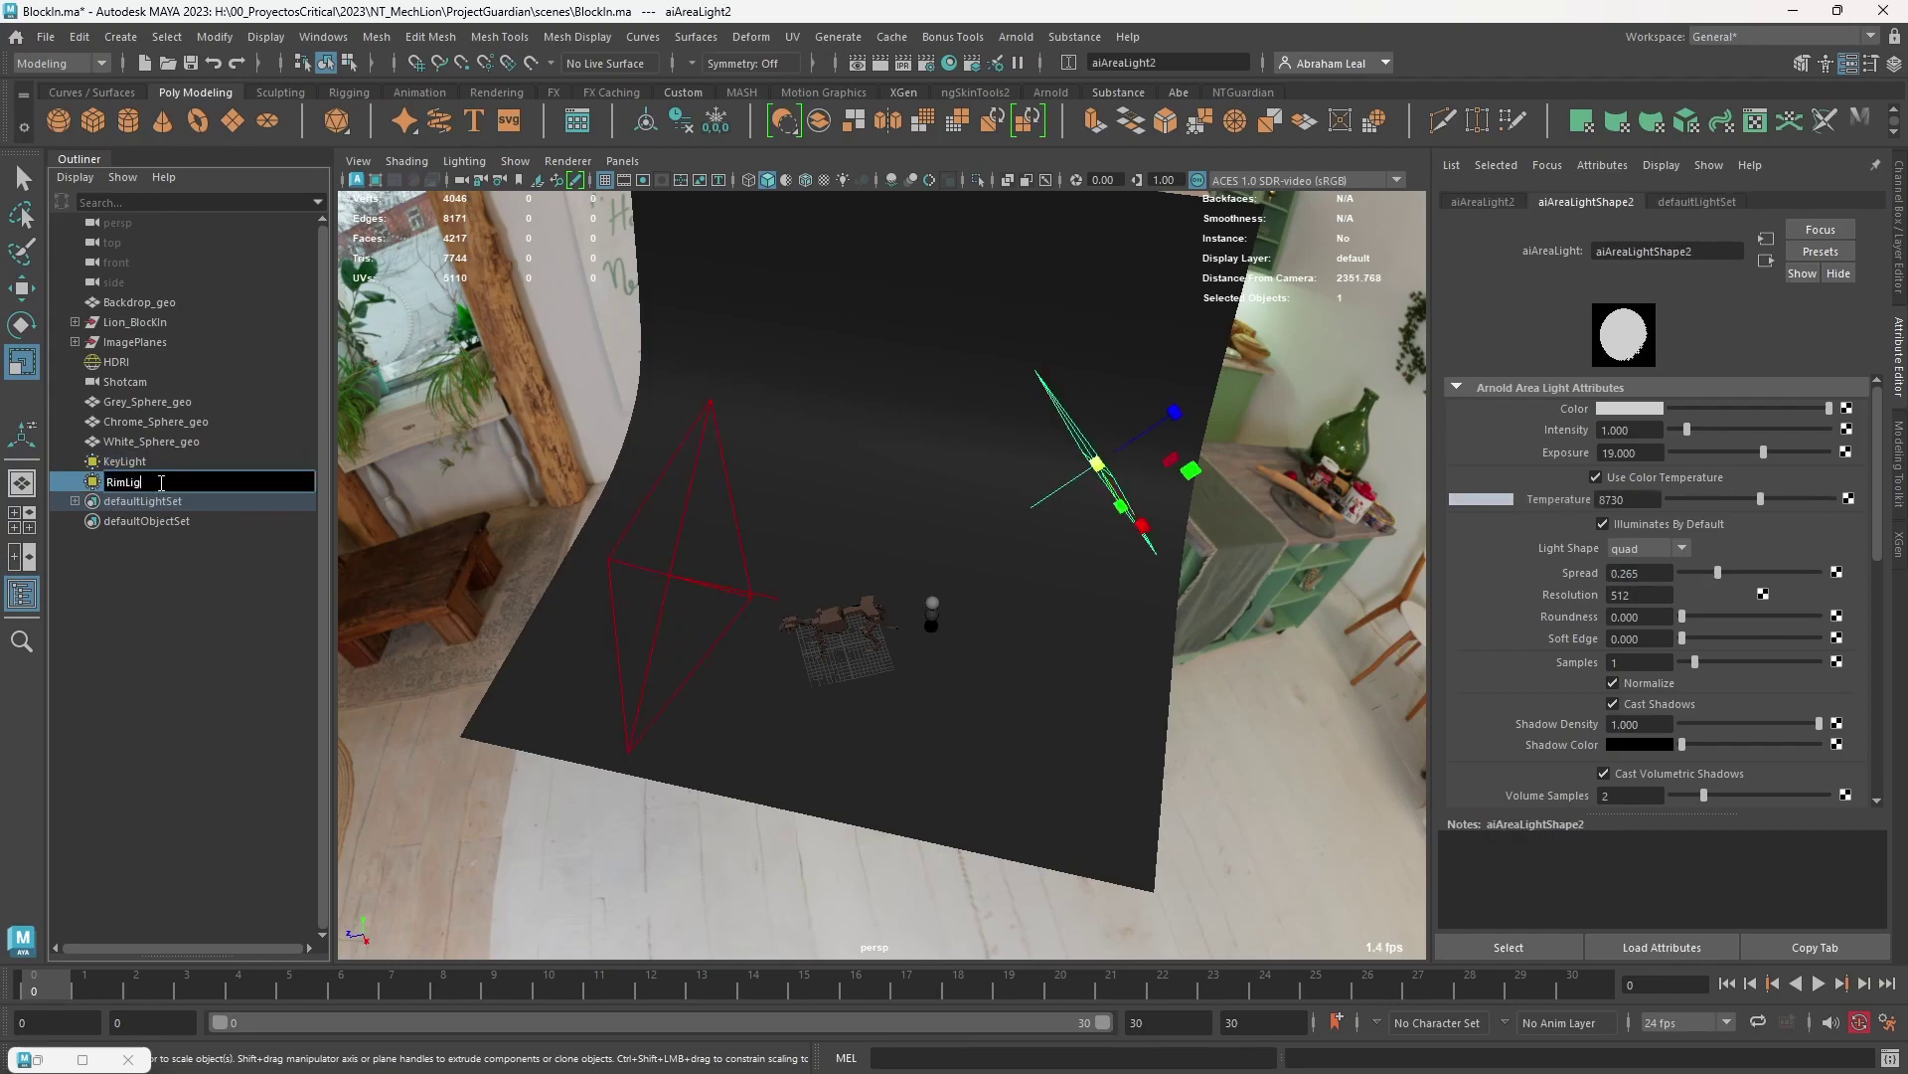
pyautogui.write('ht')
pyautogui.press('Return')
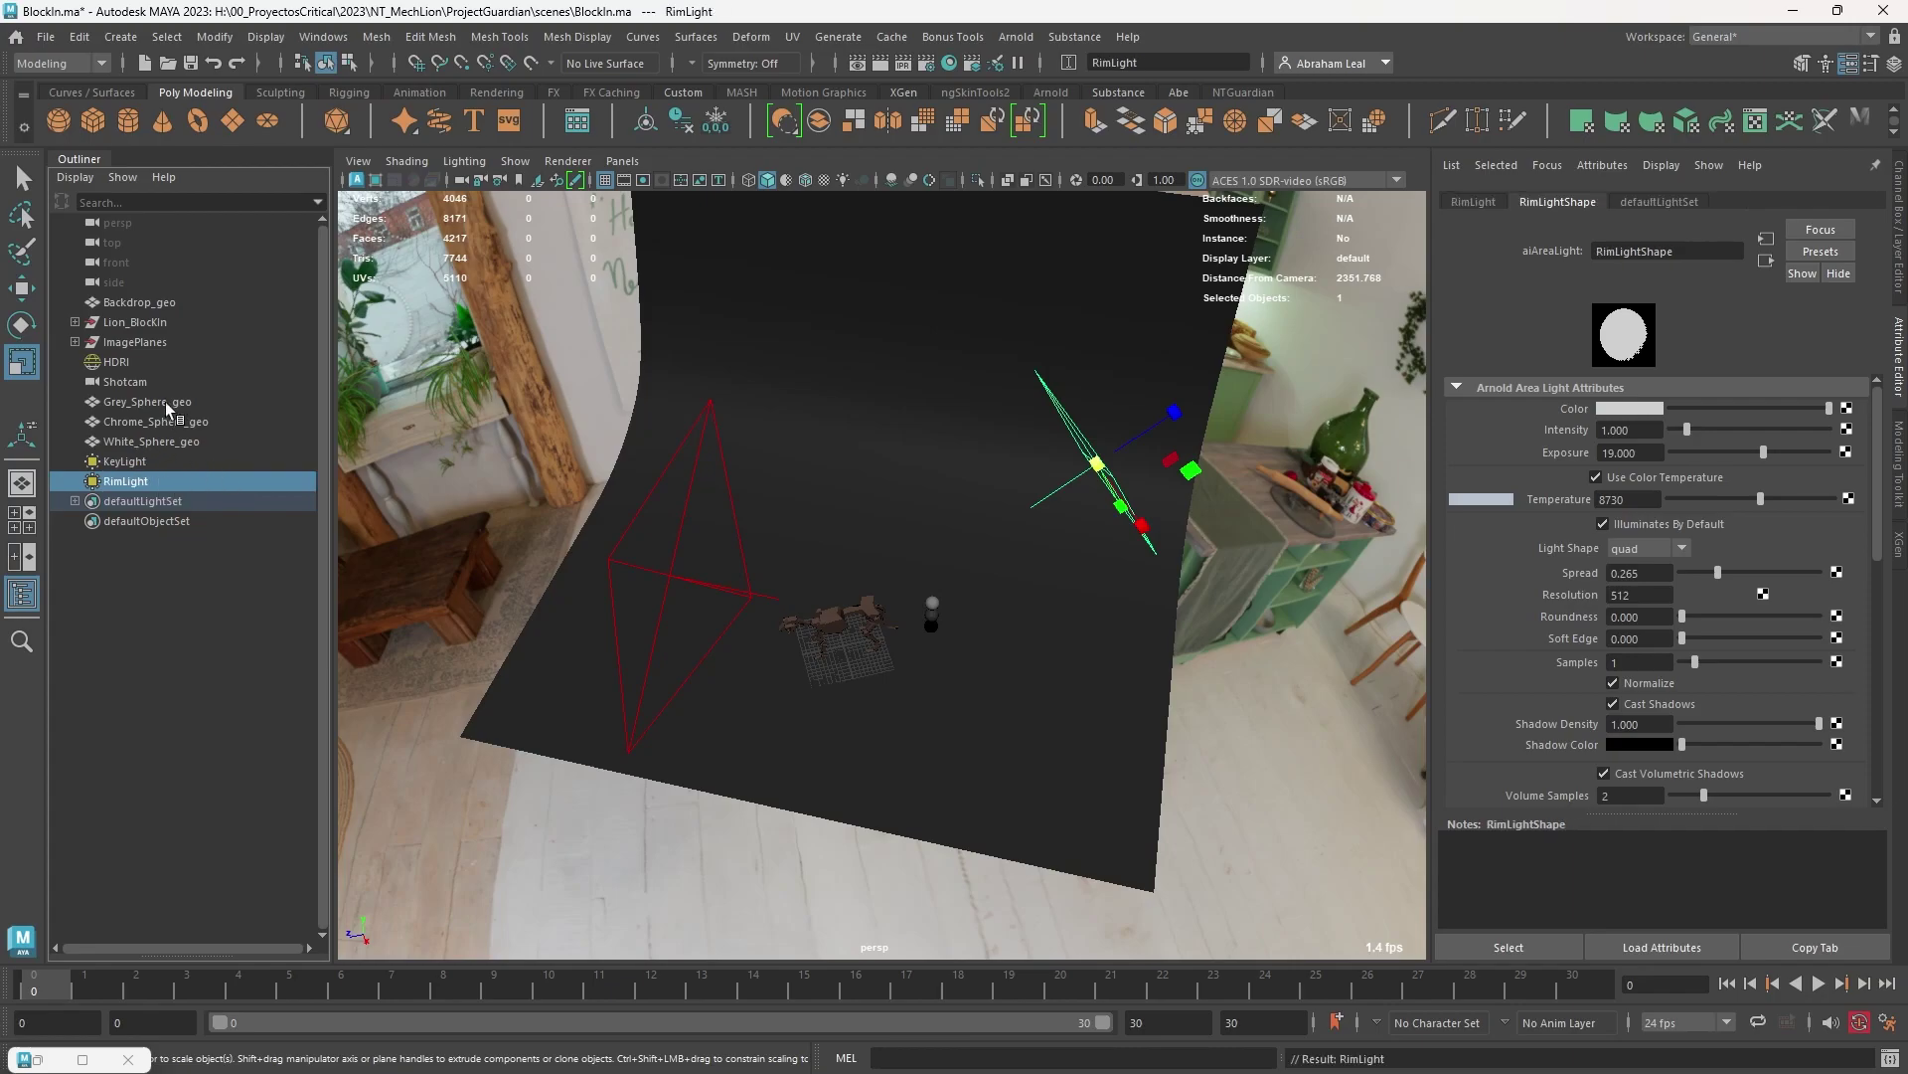
# Step: Rename the backdrop's Arnold standard surface material with the M_ prefix and a backdrop name
pyautogui.click(999, 507)
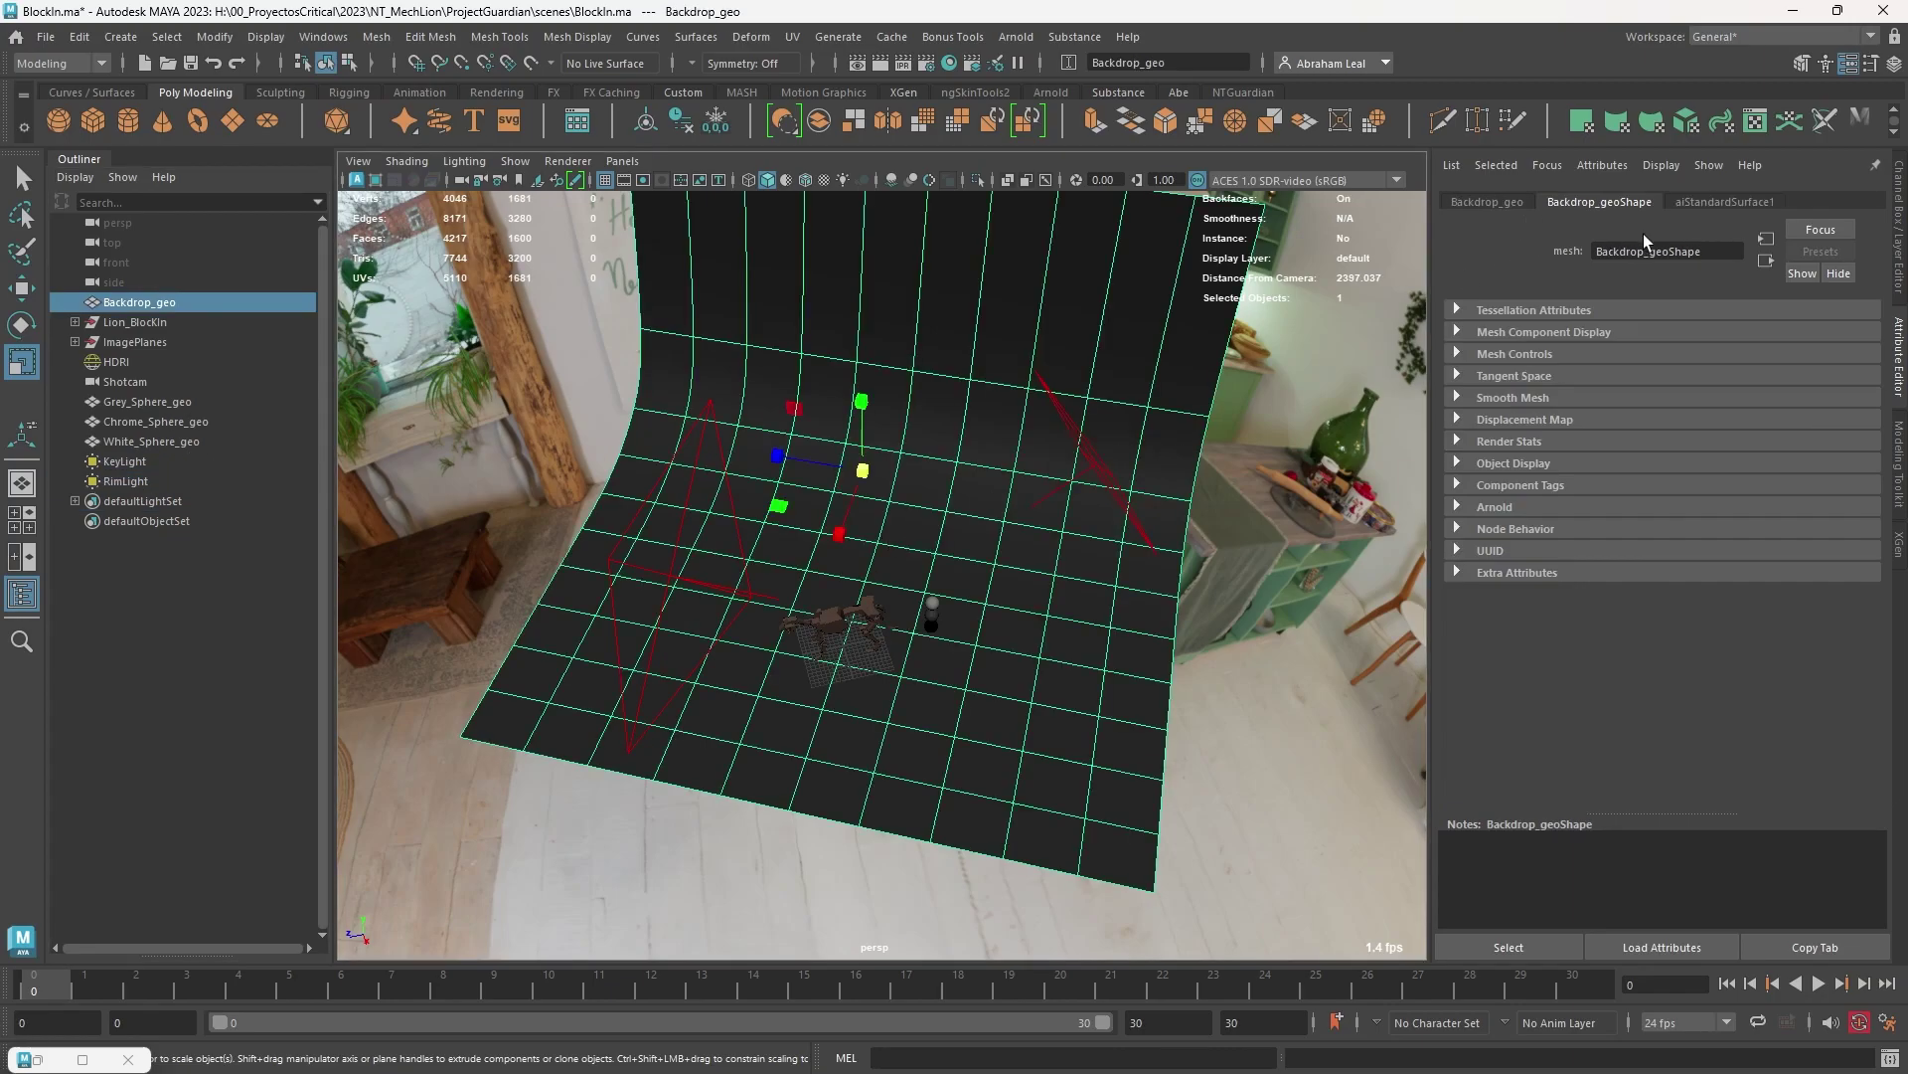
pyautogui.click(1720, 202)
pyautogui.doubleClick(1650, 250)
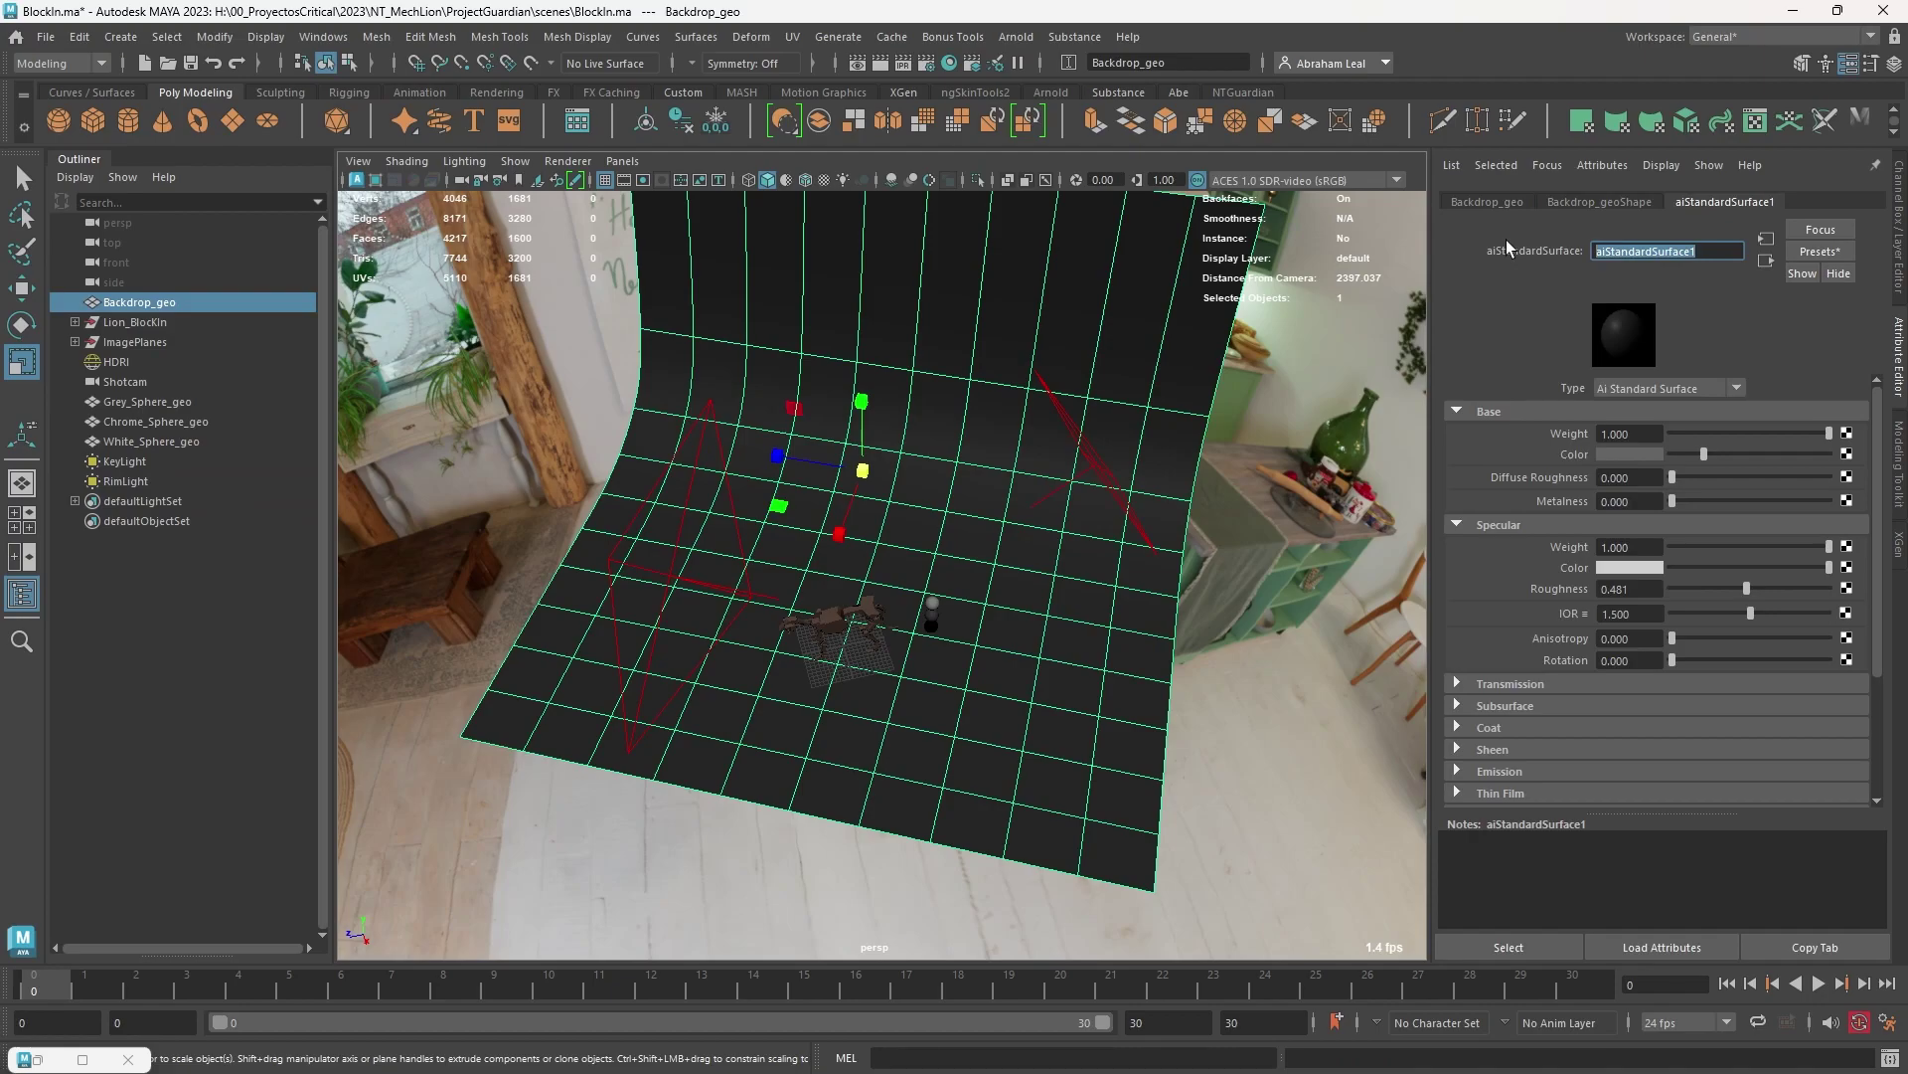
pyautogui.write('M_Backr')
pyautogui.write('ro')
pyautogui.press('Return')
# Step: Rename the lion blockout's Arnold standard surface material as M_Clay
pyautogui.click(833, 626)
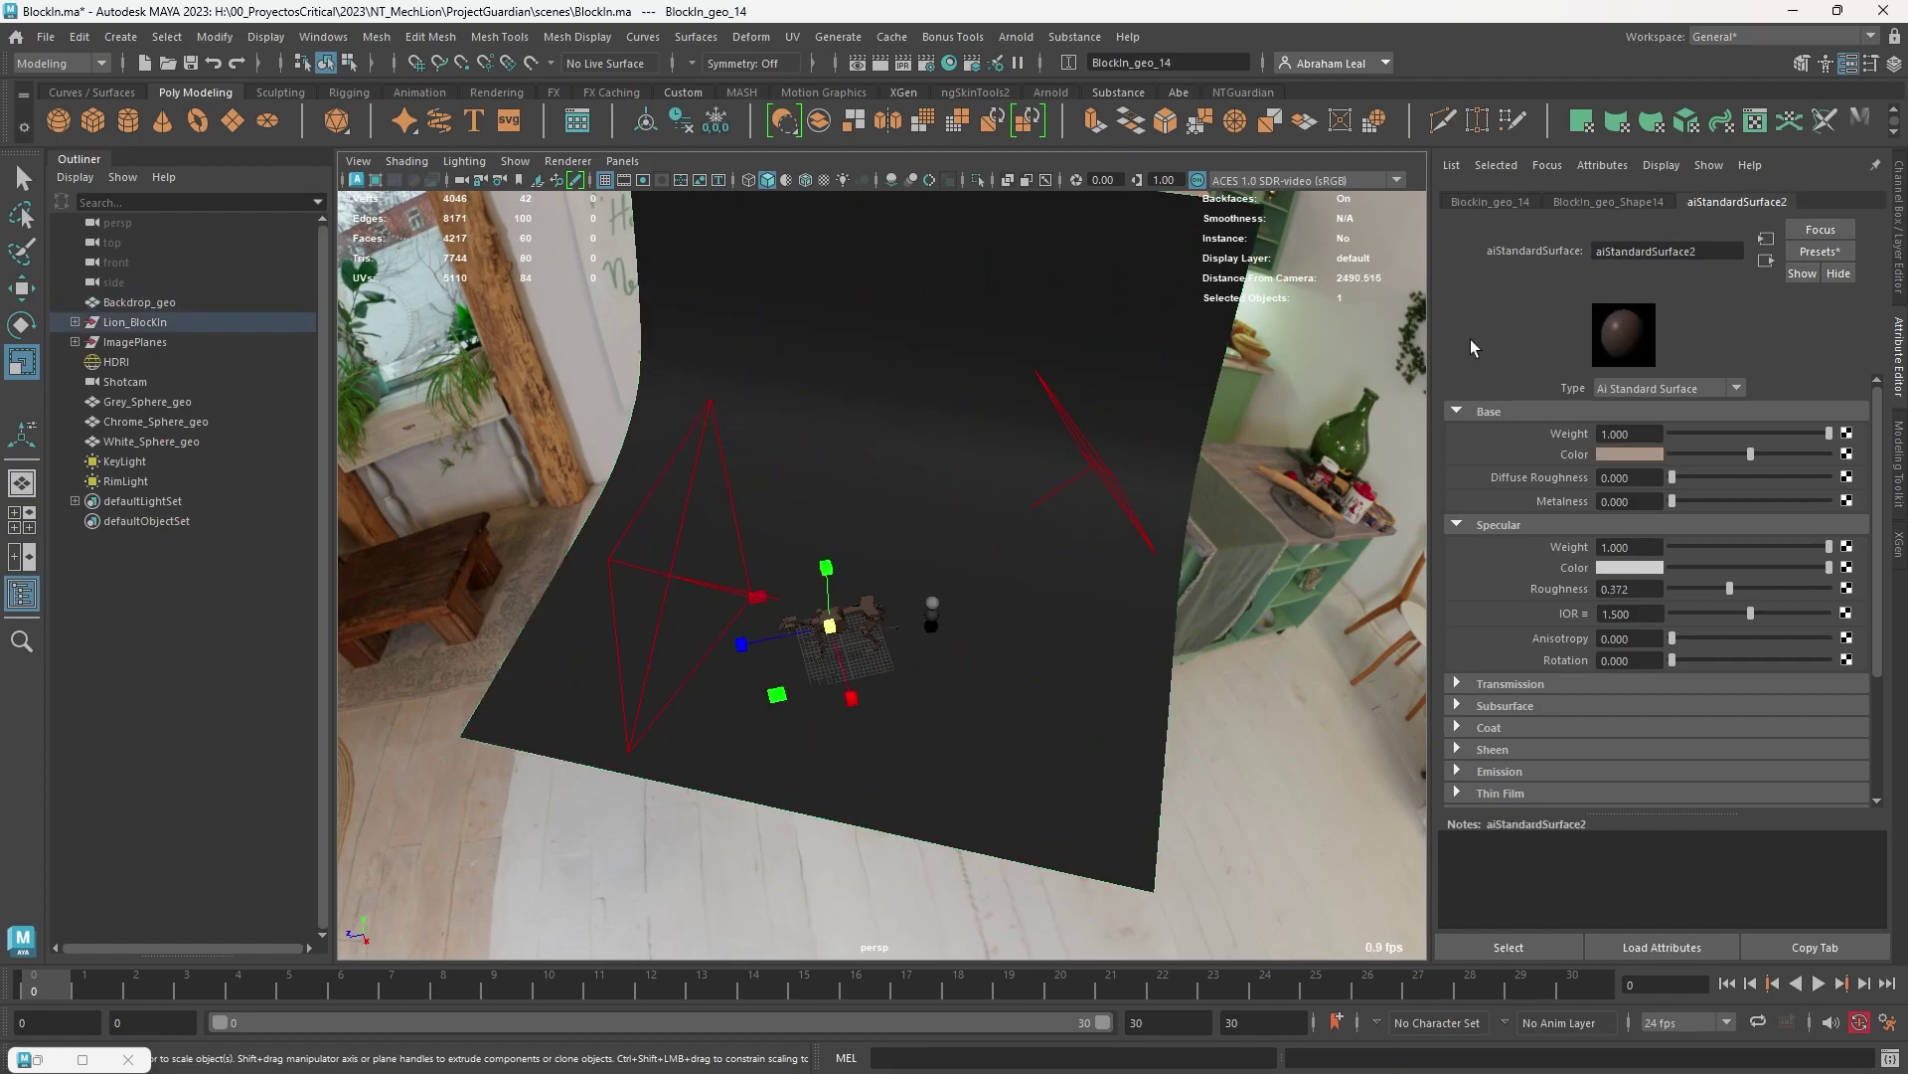
pyautogui.doubleClick(1611, 251)
pyautogui.write('M_c')
pyautogui.press('capslock')
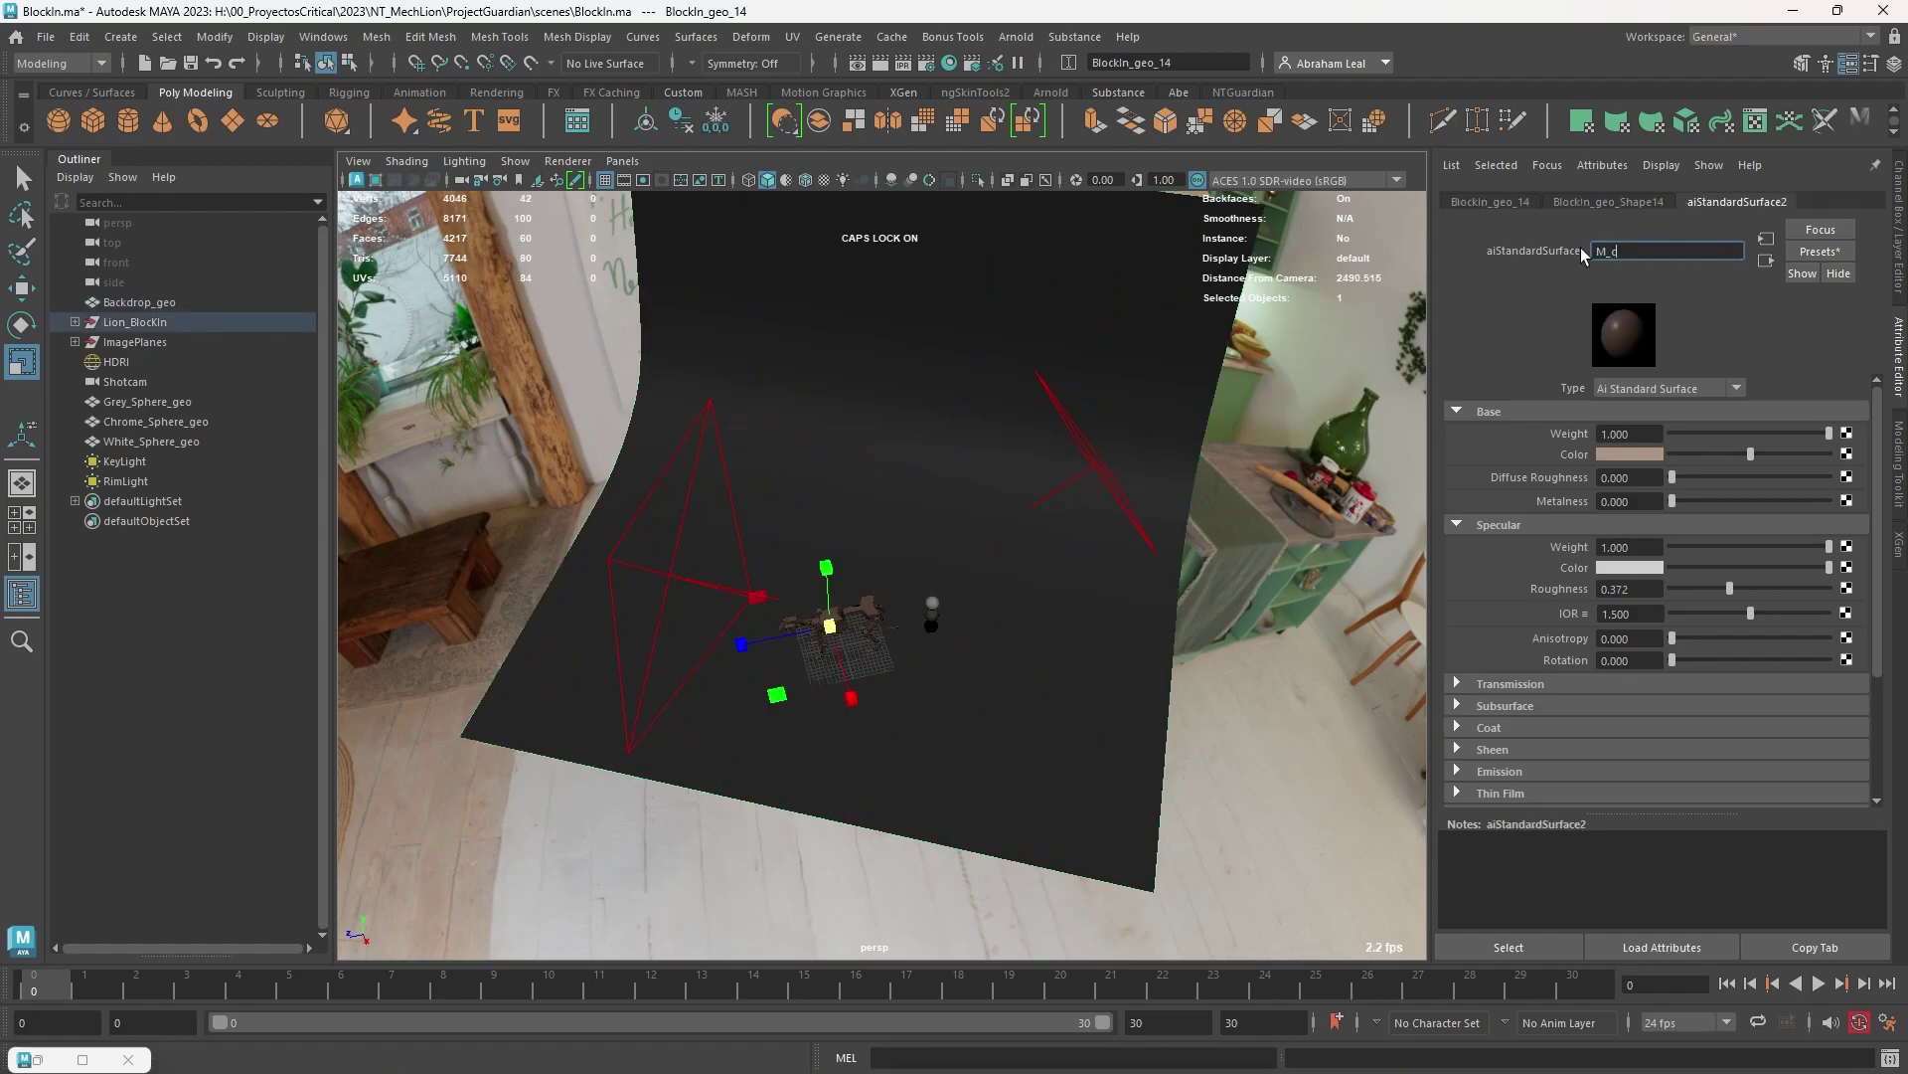
pyautogui.press('BackSpace')
pyautogui.write('Clay')
pyautogui.press('Return')
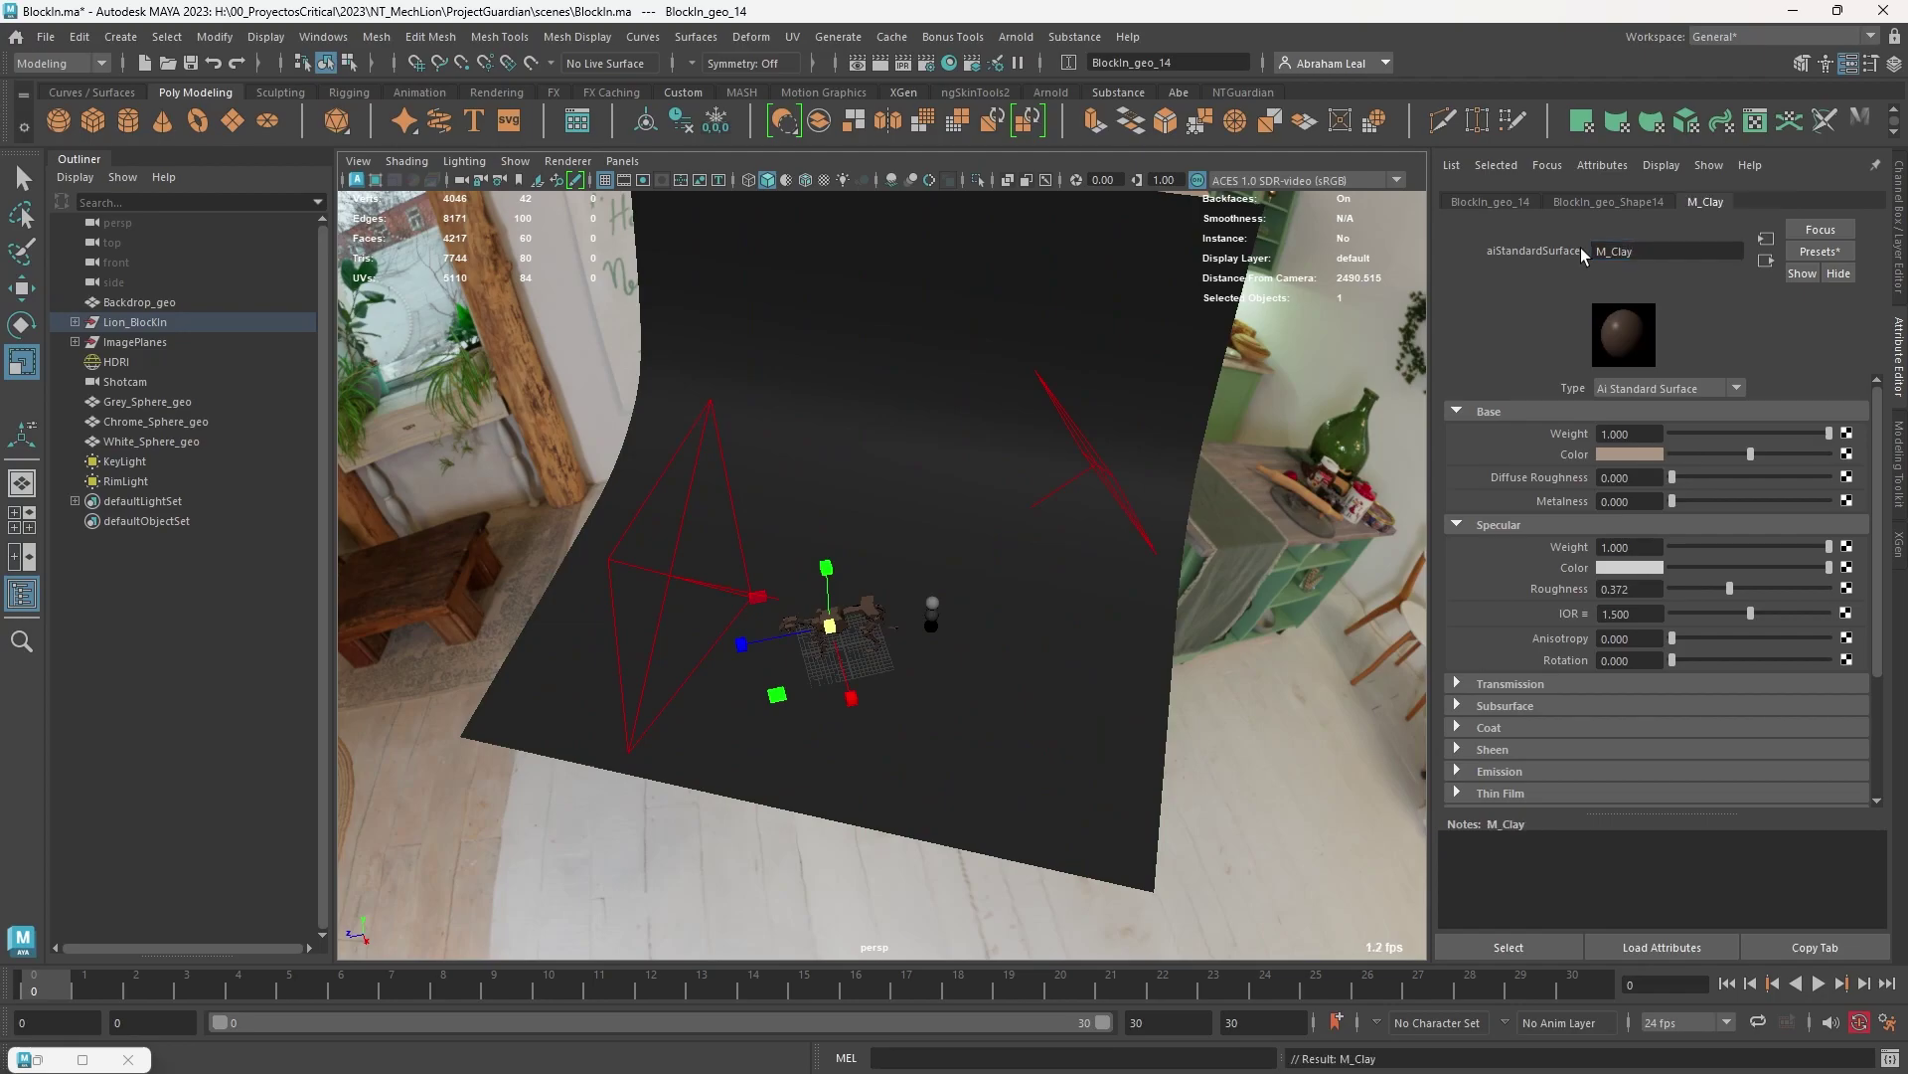
# Step: Rename the white sphere's Arnold standard surface material as M_White
pyautogui.click(932, 604)
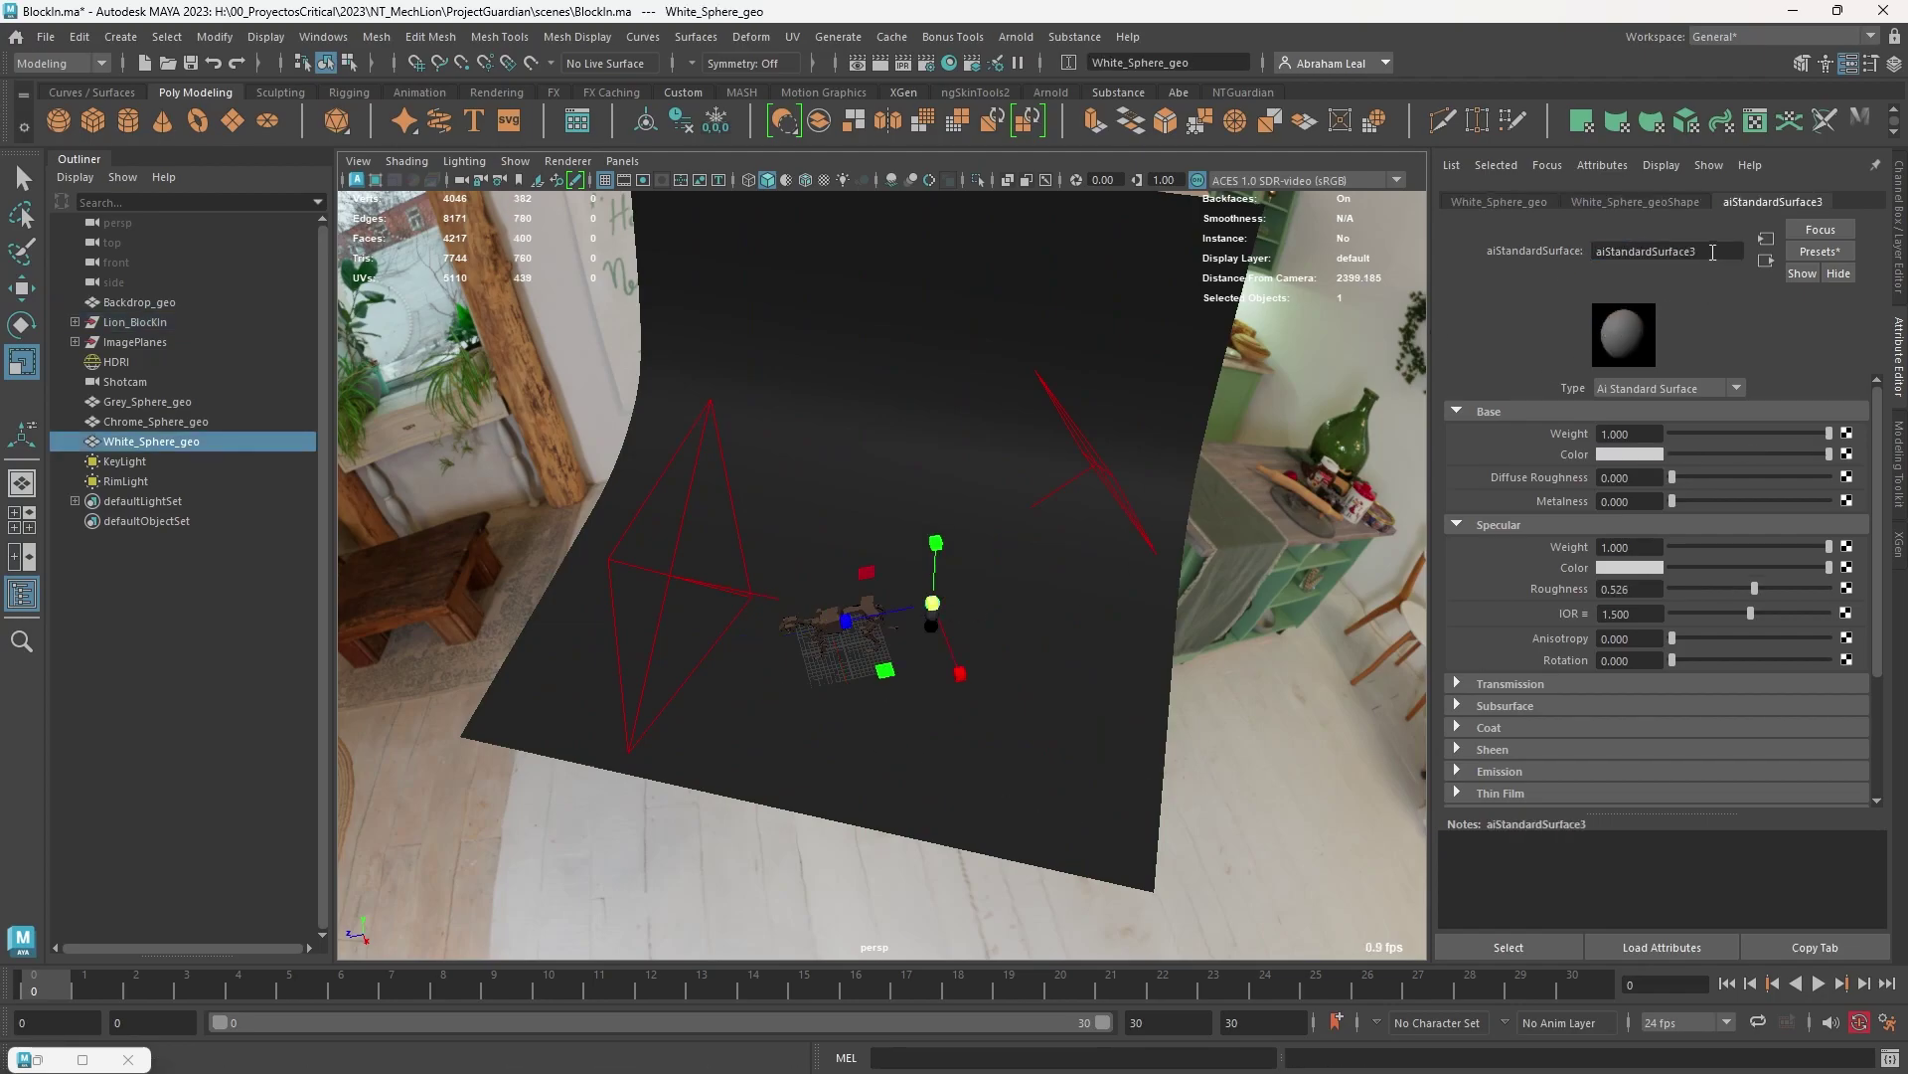
pyautogui.write('M_Wh')
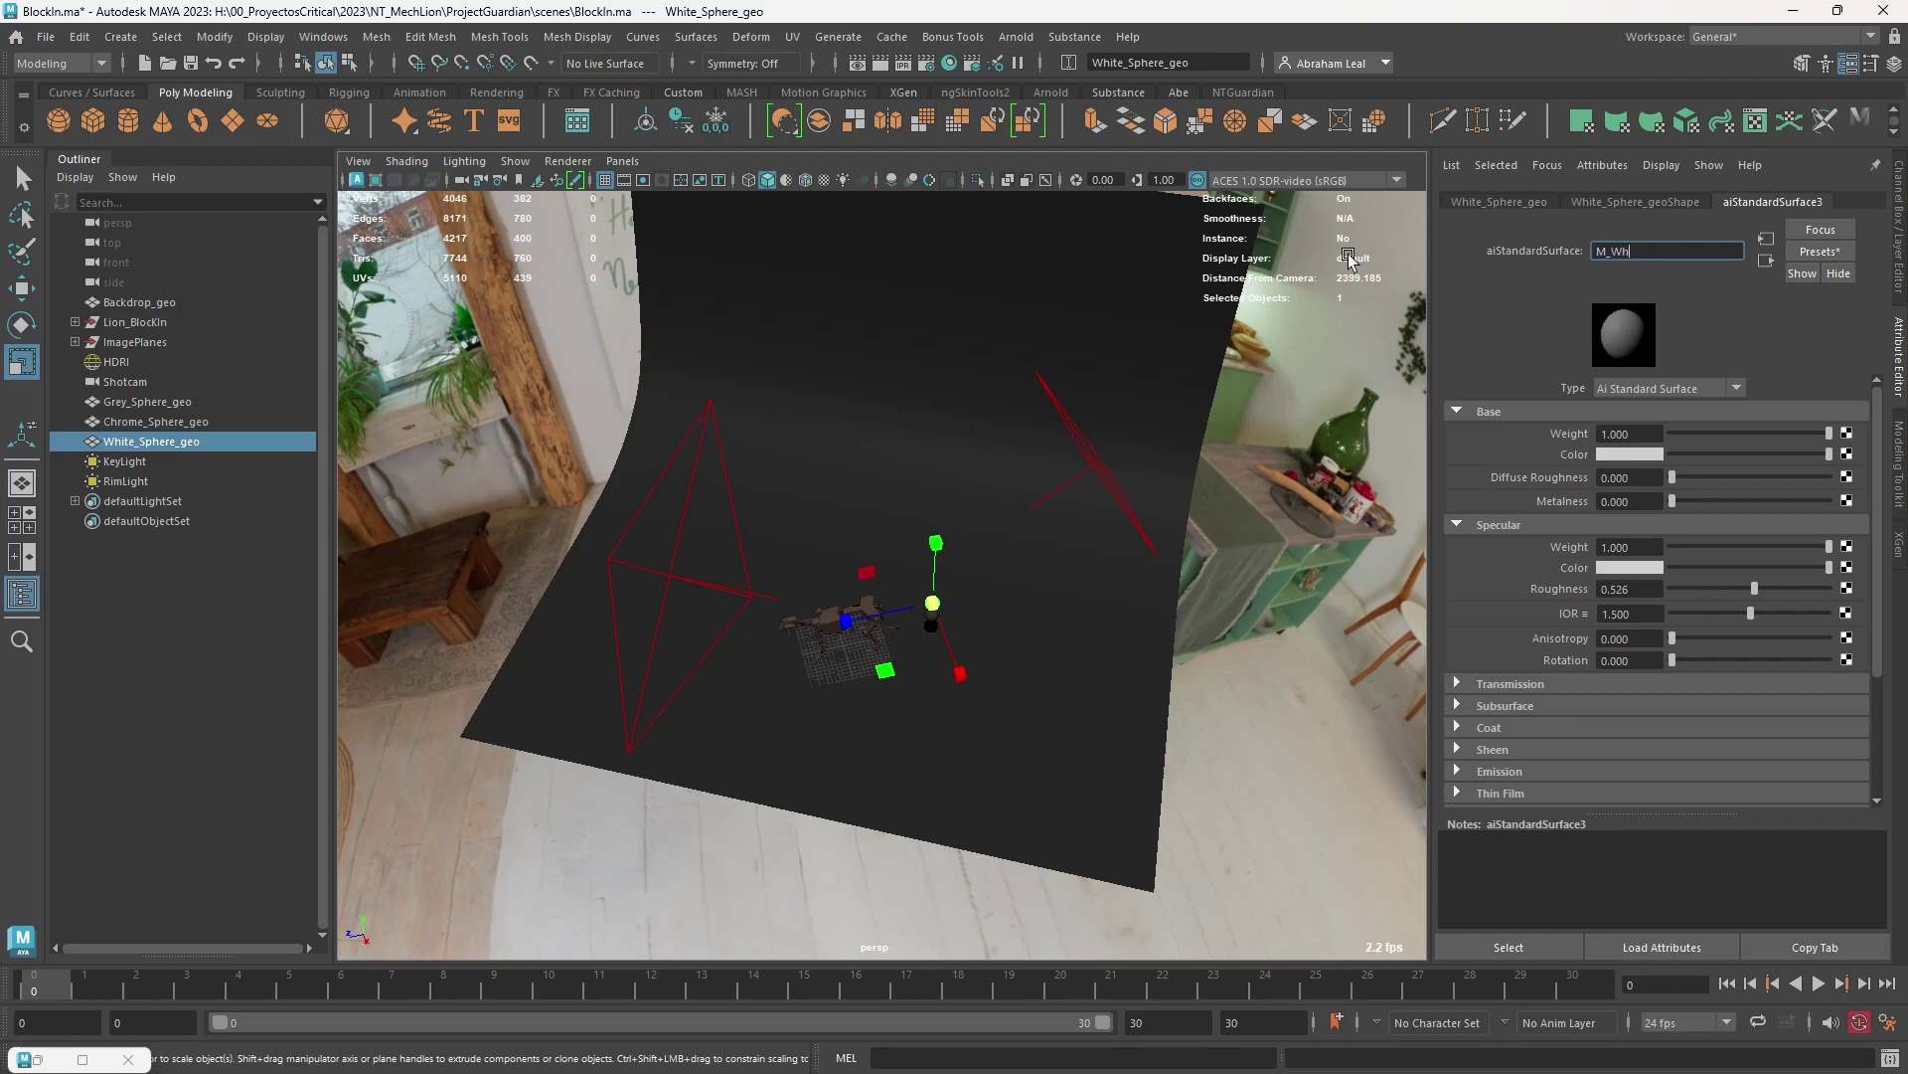
pyautogui.press('Return')
# Step: Rename the grey sphere's Arnold standard surface material as M_Grey
pyautogui.keyDown('alt'); pyautogui.moveTo(1148, 444); pyautogui.dragTo(1023, 545); pyautogui.keyUp('alt')
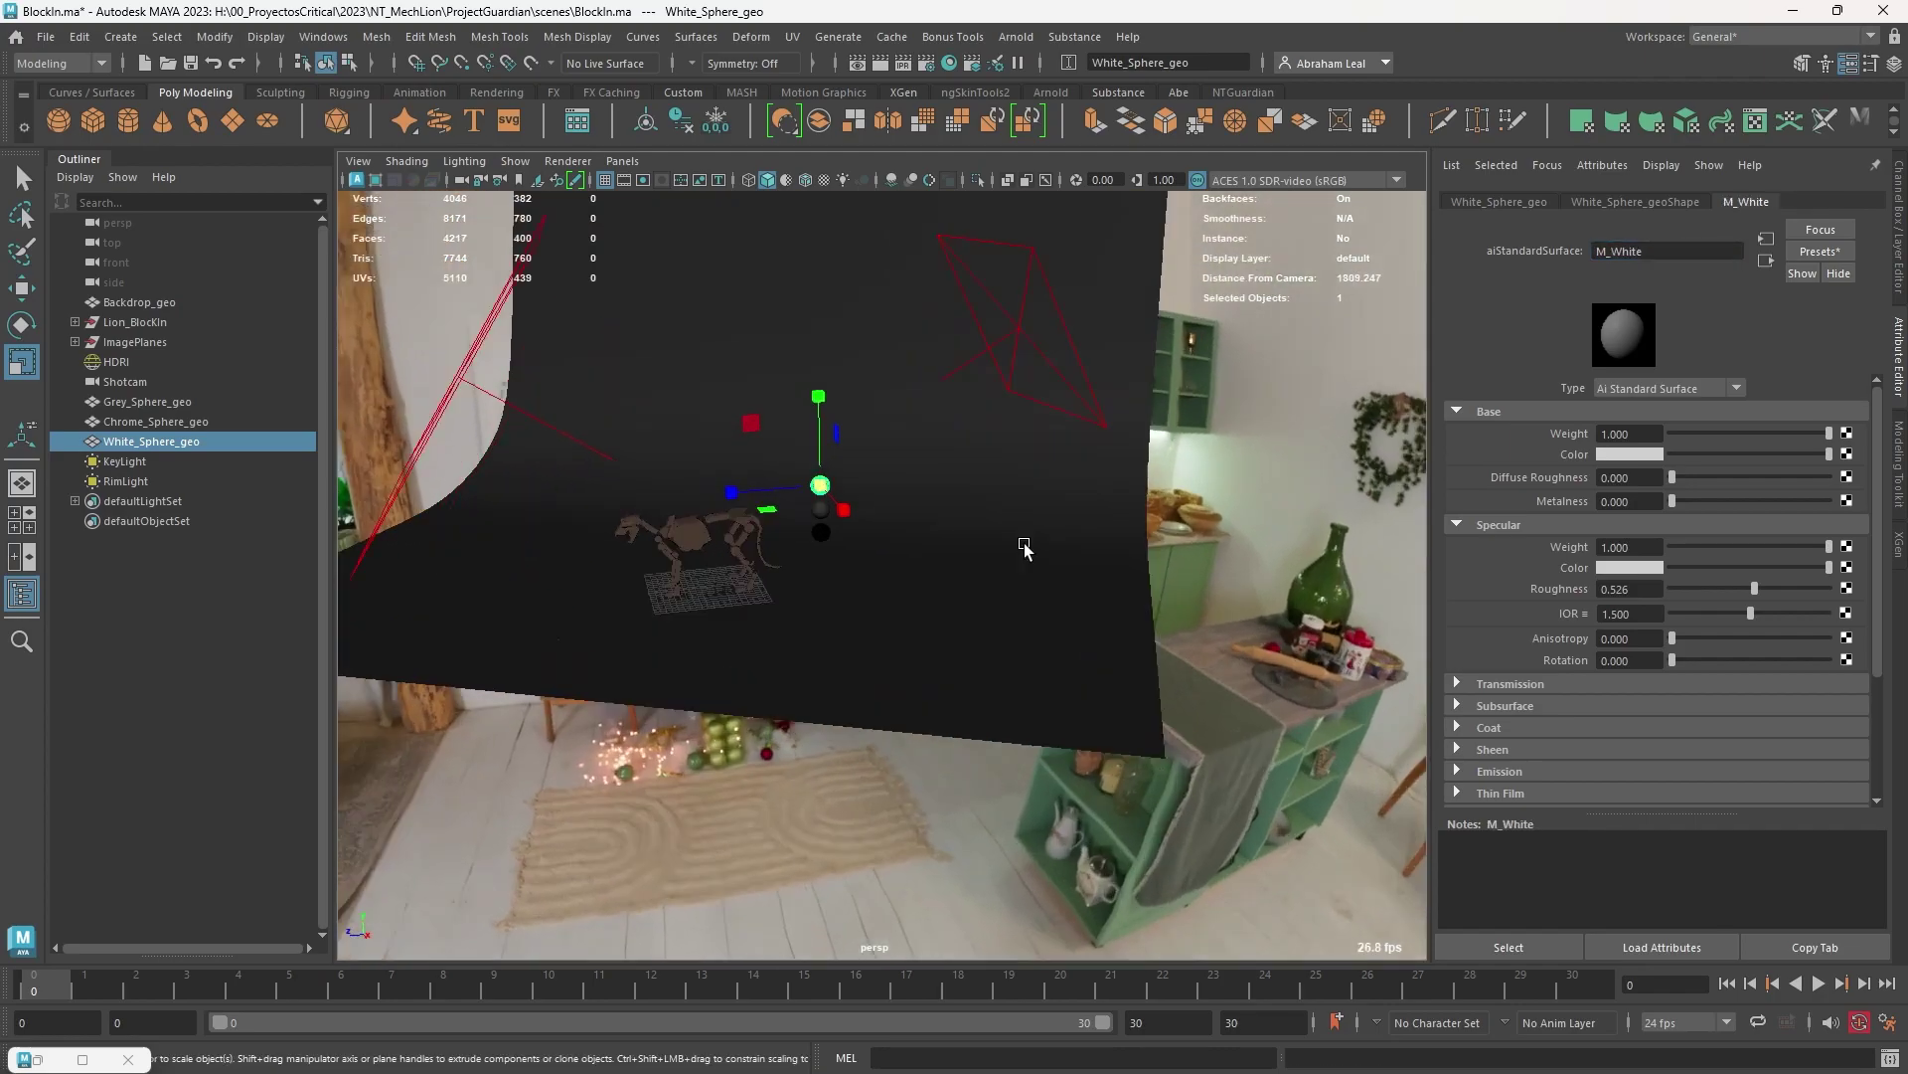
pyautogui.scroll(6, 936, 600)
pyautogui.click(656, 333)
pyautogui.doubleClick(1601, 251)
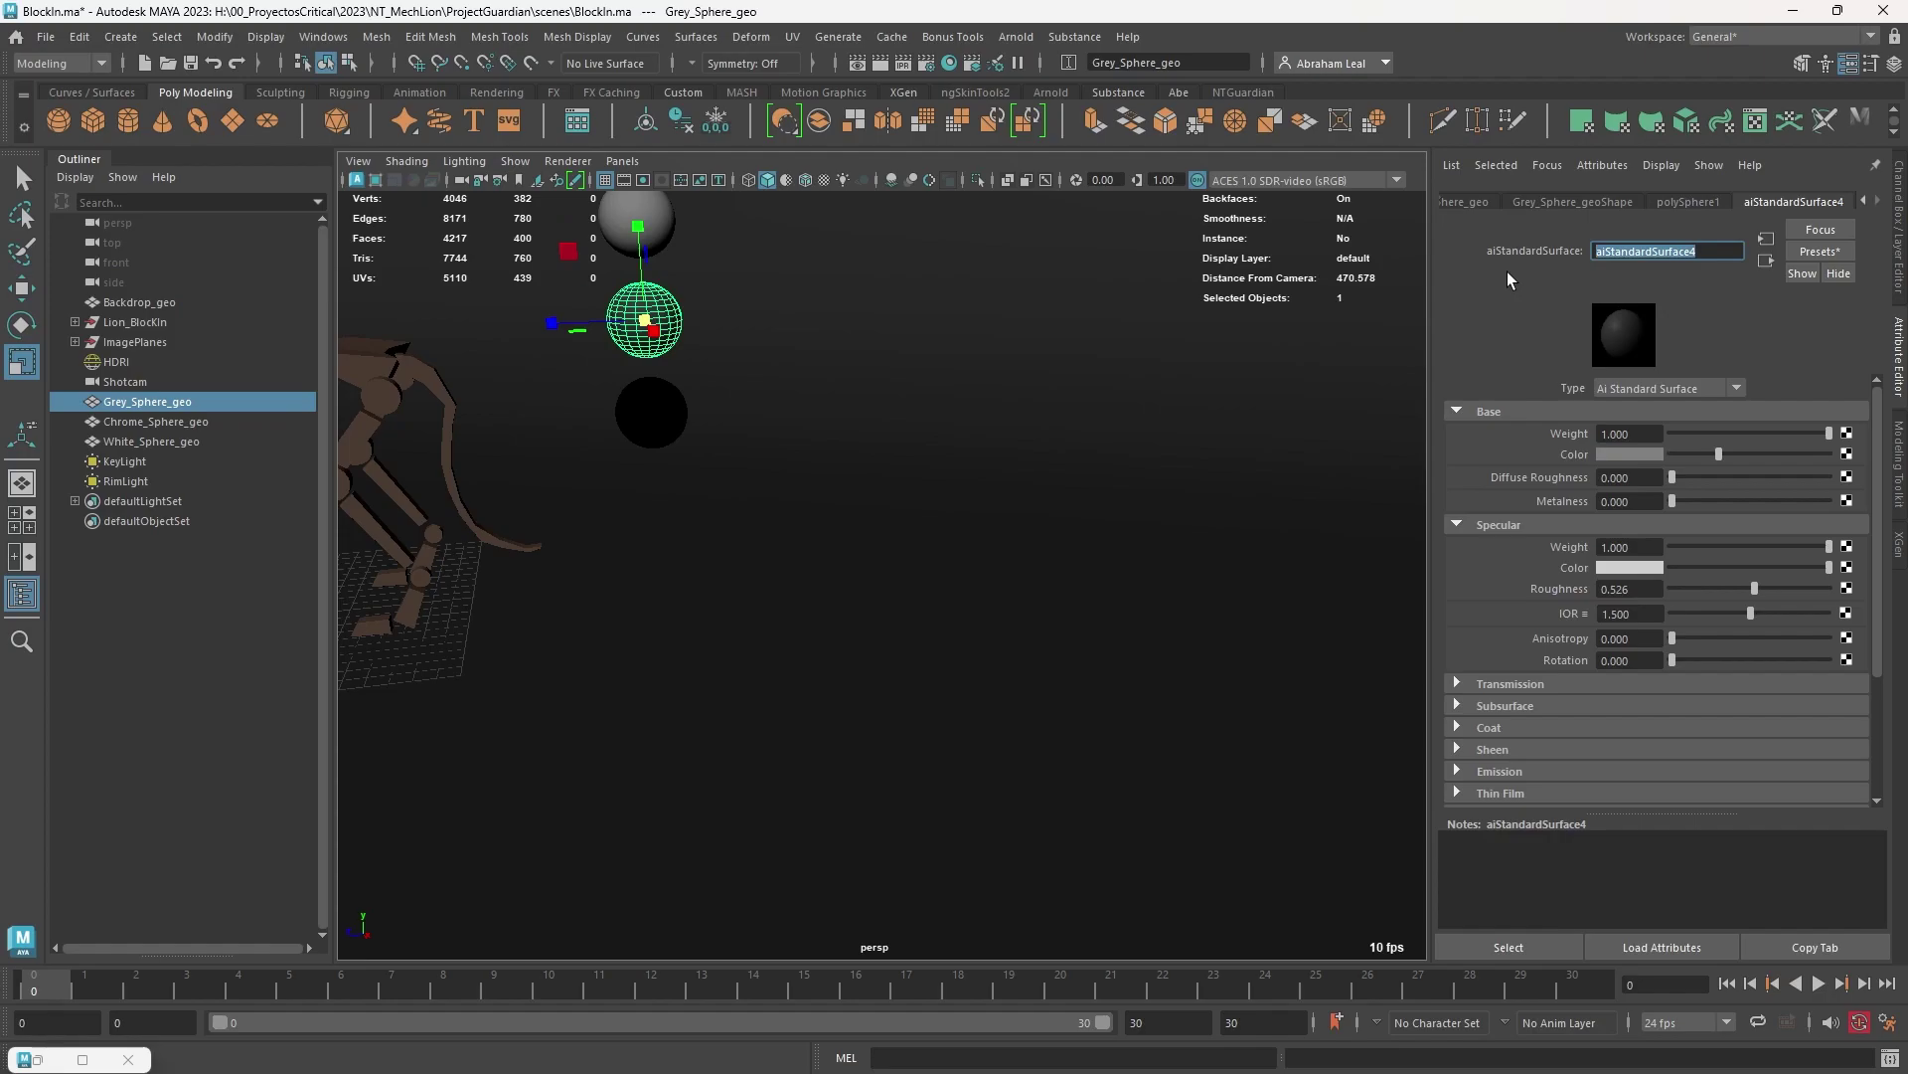
pyautogui.write('M_')
pyautogui.press('BackSpace')
pyautogui.press('BackSpace')
pyautogui.write(',_M_Grey')
pyautogui.press('Return')
# Step: Rename the chrome sphere's Arnold standard surface material as M_Chrome
pyautogui.click(686, 418)
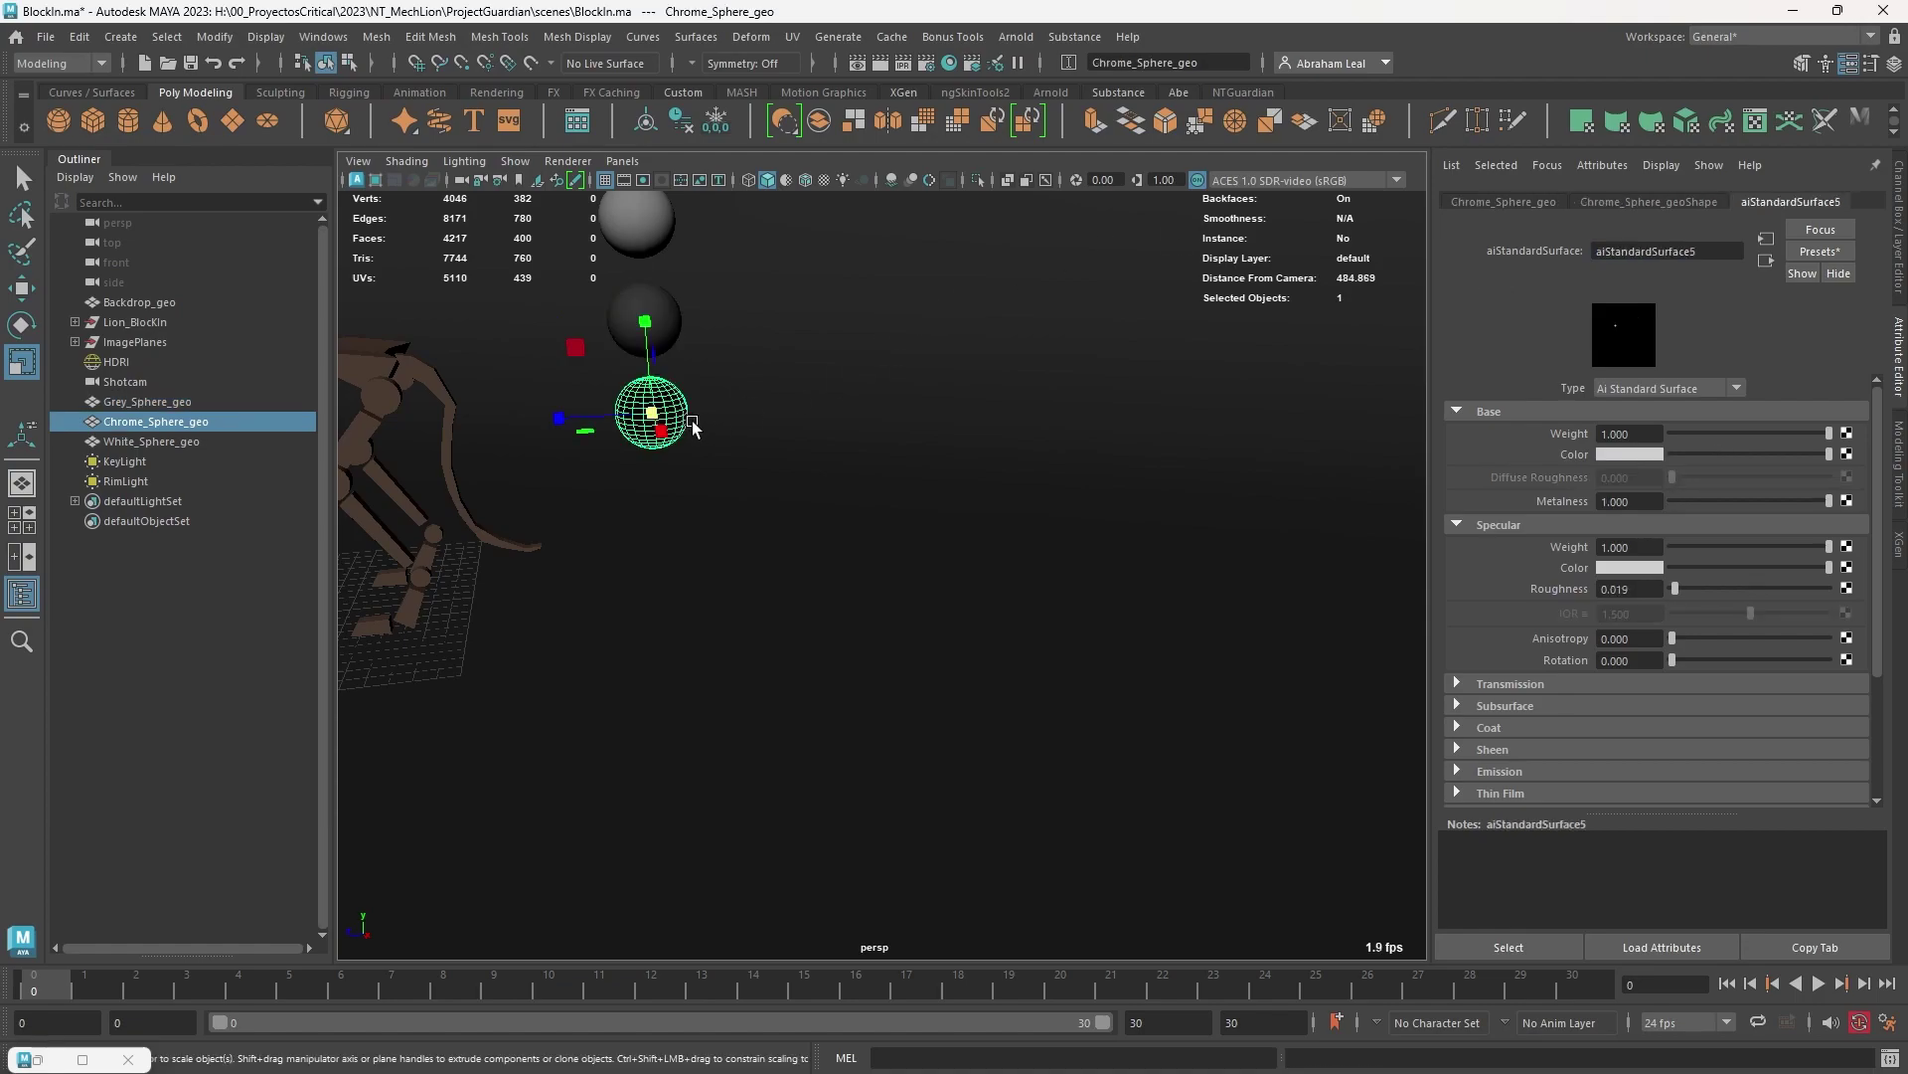
pyautogui.doubleClick(1732, 251)
pyautogui.write('M_C')
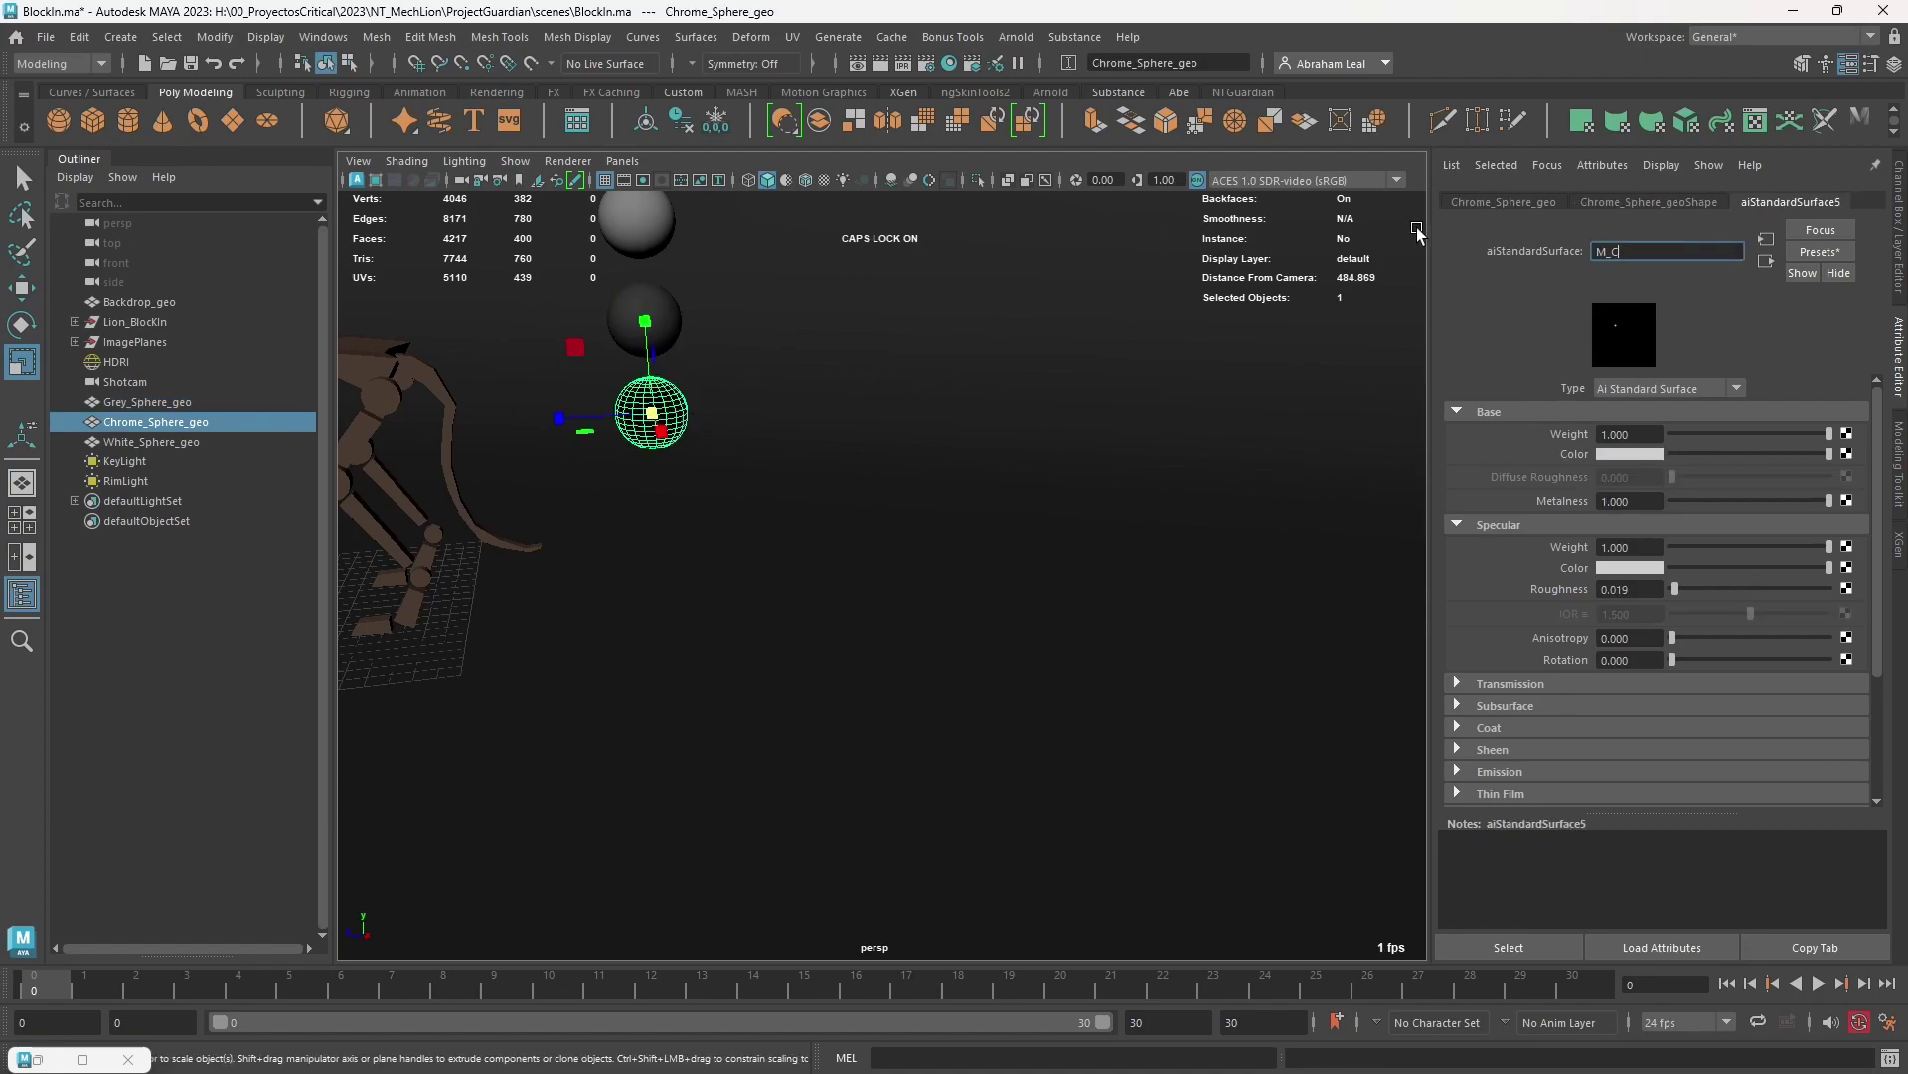
pyautogui.write('hrome')
pyautogui.press('Return')
# Step: Select the grey, chrome and white reference spheres together
pyautogui.scroll(-5, 843, 493)
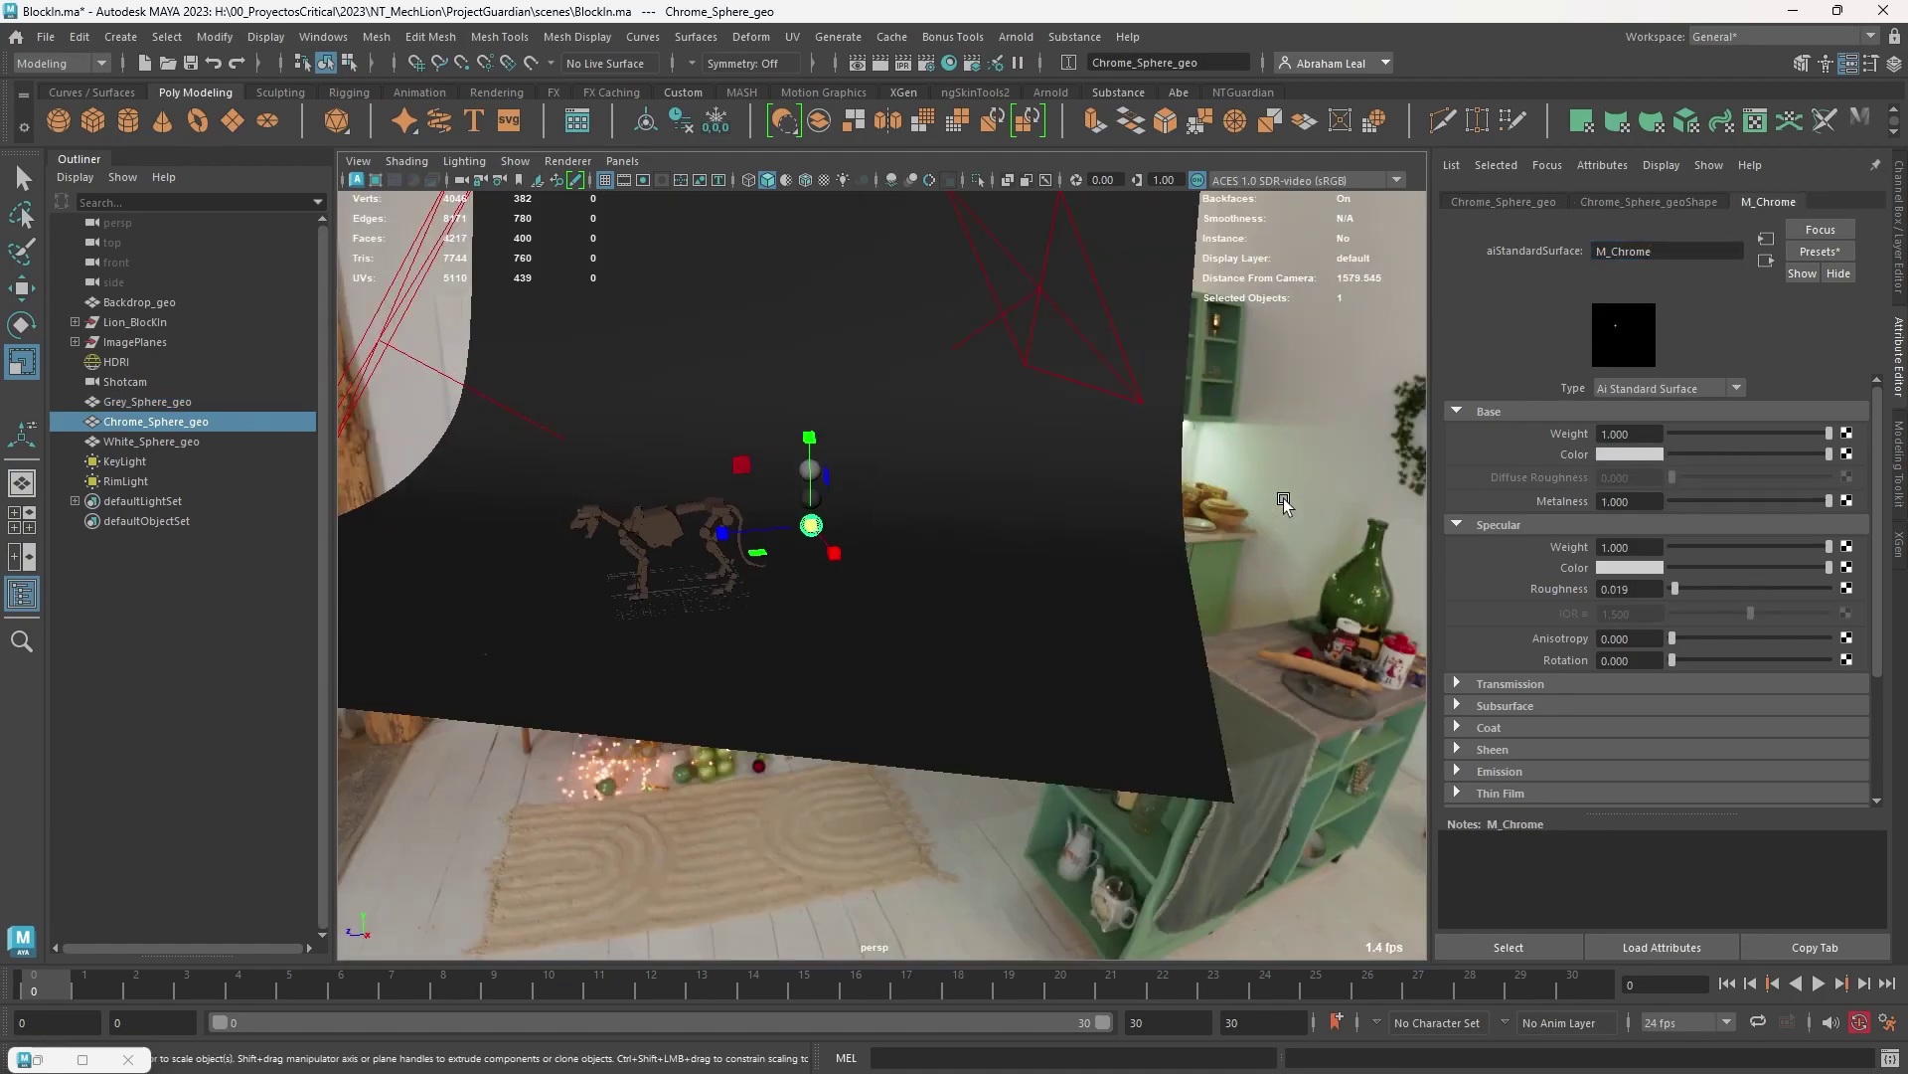
pyautogui.click(1184, 505)
pyautogui.scroll(-1, 1184, 505)
pyautogui.moveTo(128, 401); pyautogui.dragTo(149, 441)
pyautogui.click(704, 117)
pyautogui.keyDown('alt'); pyautogui.moveTo(837, 403); pyautogui.dragTo(966, 398); pyautogui.keyUp('alt')
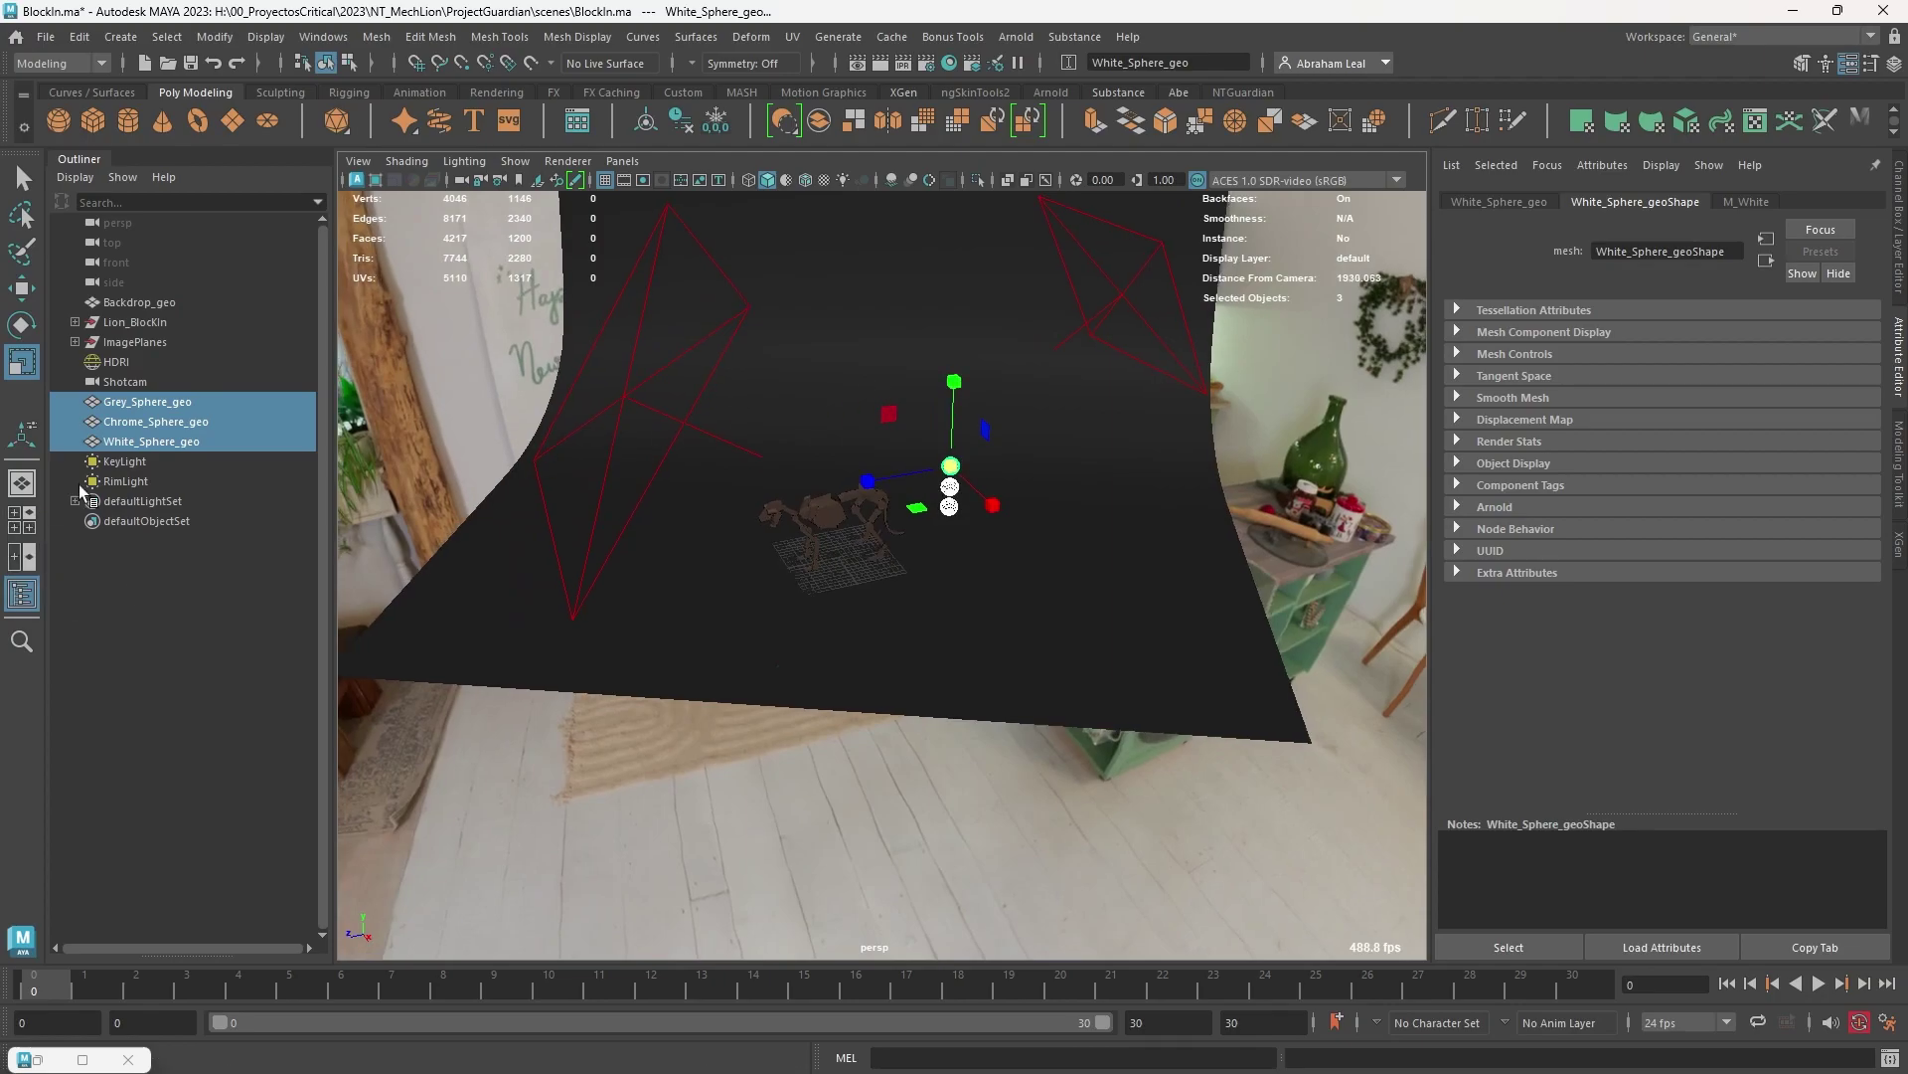
# Step: Try a change to the Shotcam camera with its manipulator in the scene, and undo it
pyautogui.click(145, 384)
pyautogui.keyDown('alt'); pyautogui.moveTo(825, 582); pyautogui.dragTo(913, 596); pyautogui.keyUp('alt')
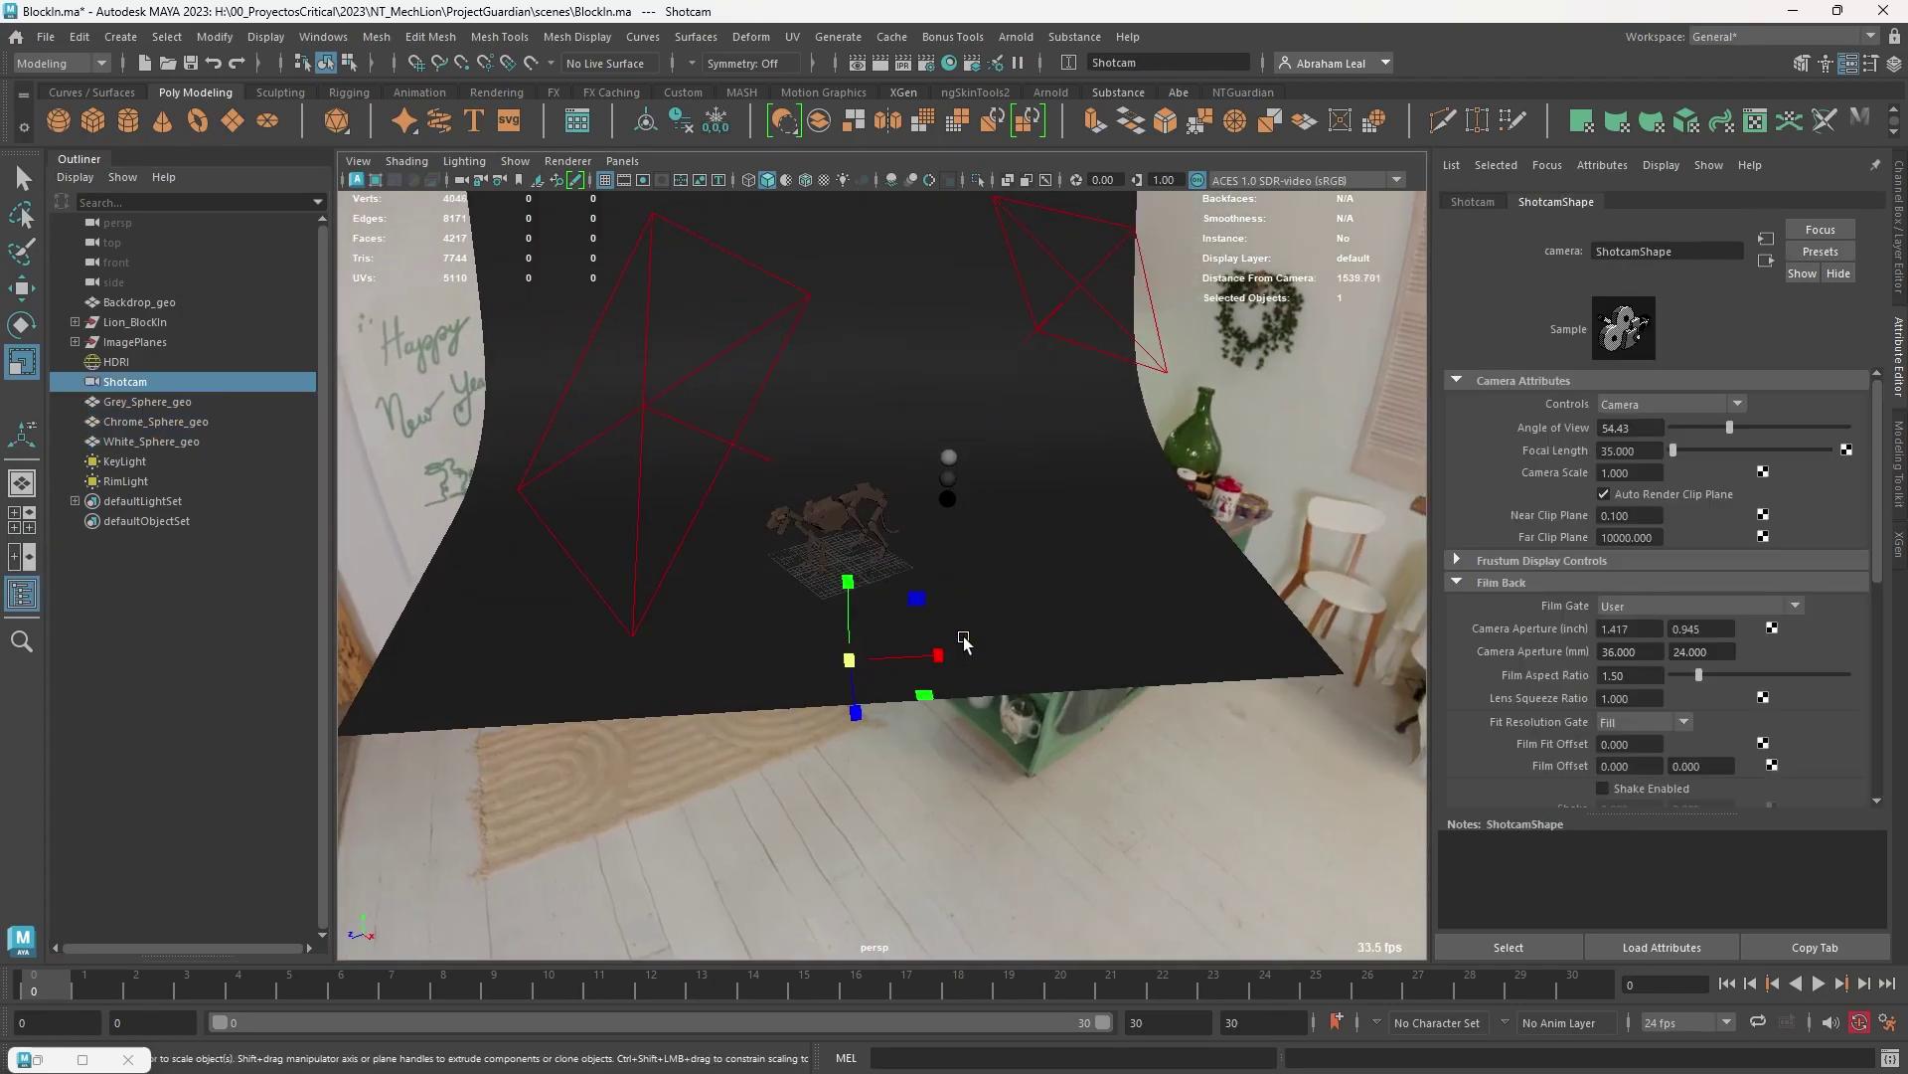
pyautogui.moveTo(849, 659); pyautogui.dragTo(1039, 588)
pyautogui.hotkey('ctrl', 'z')
# Step: Set the Shotcam camera's Locator Scale to 100 in its Object Display attributes
pyautogui.scroll(-5, 1566, 658)
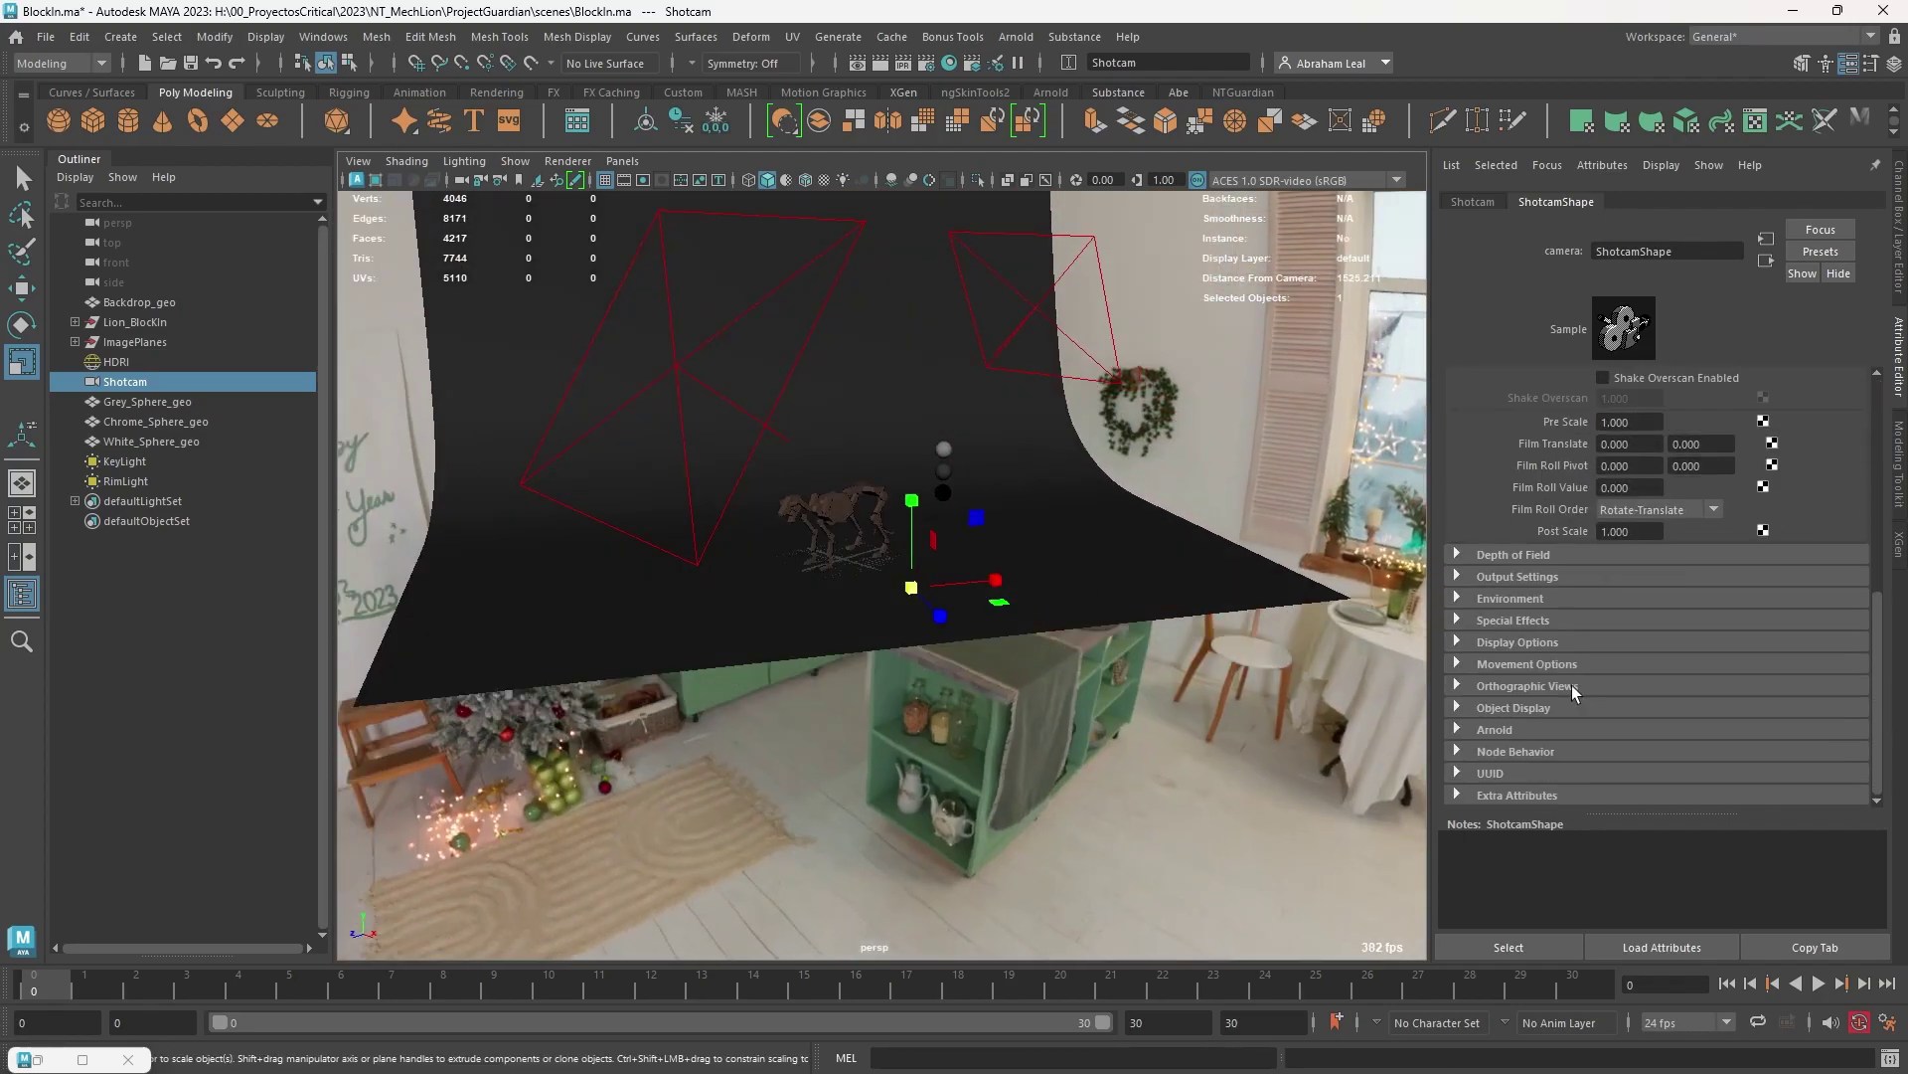
pyautogui.click(1457, 641)
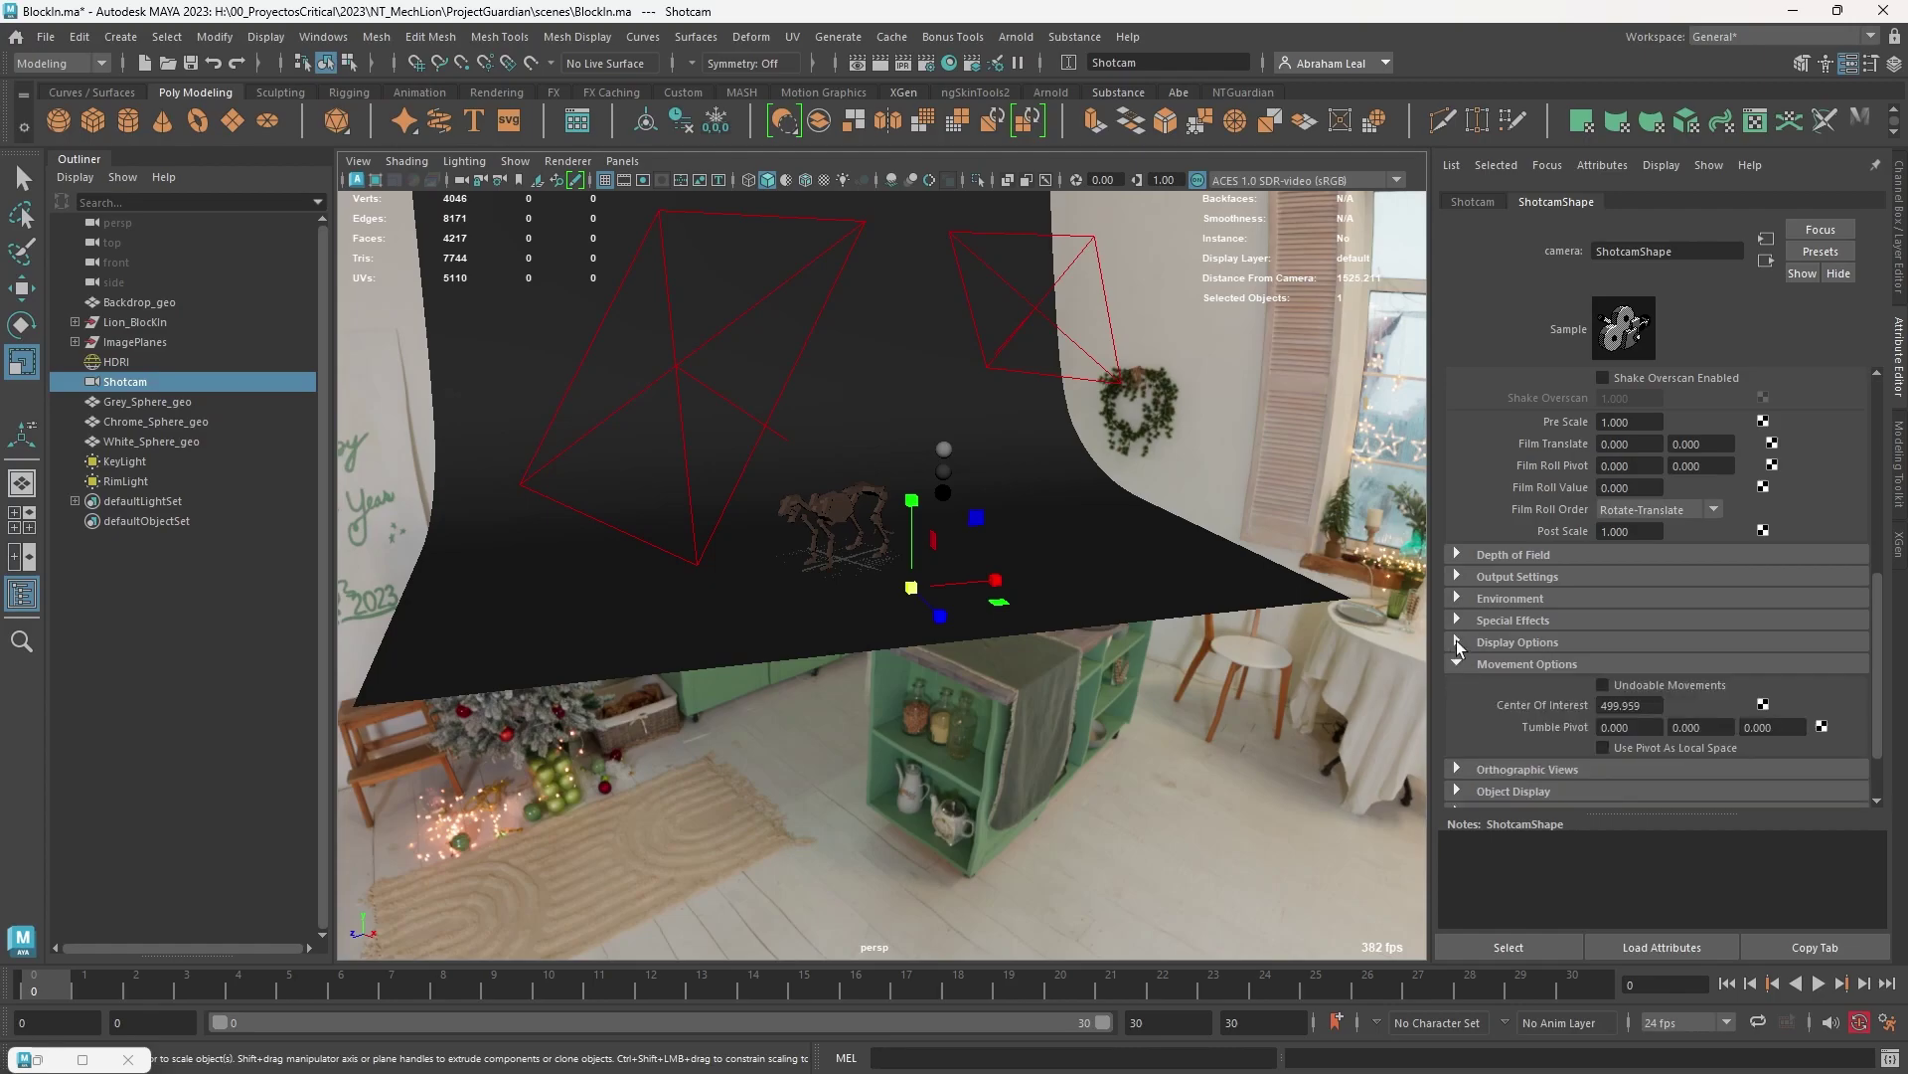
pyautogui.scroll(-2, 1586, 688)
pyautogui.scroll(-3, 1639, 677)
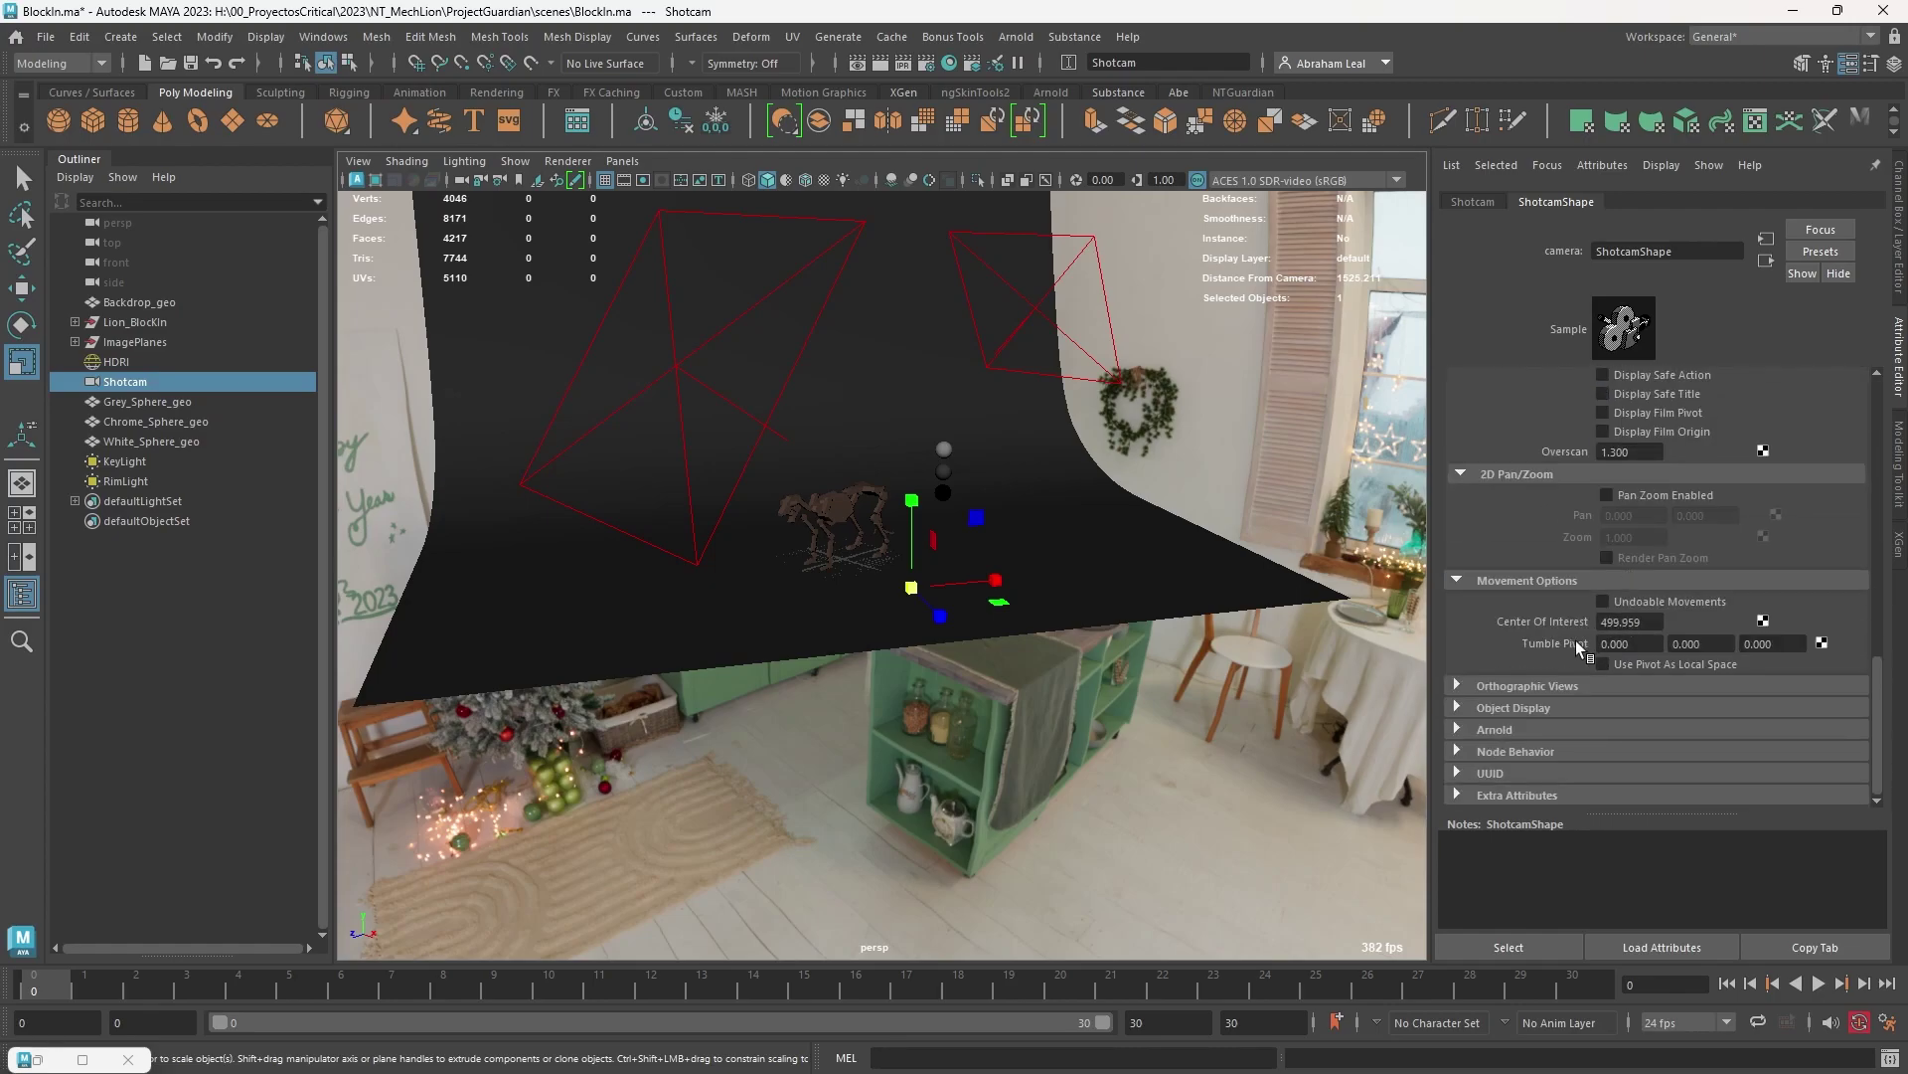
pyautogui.click(1487, 708)
pyautogui.scroll(-2, 1507, 698)
pyautogui.doubleClick(1639, 649)
pyautogui.write('20')
pyautogui.press('Return')
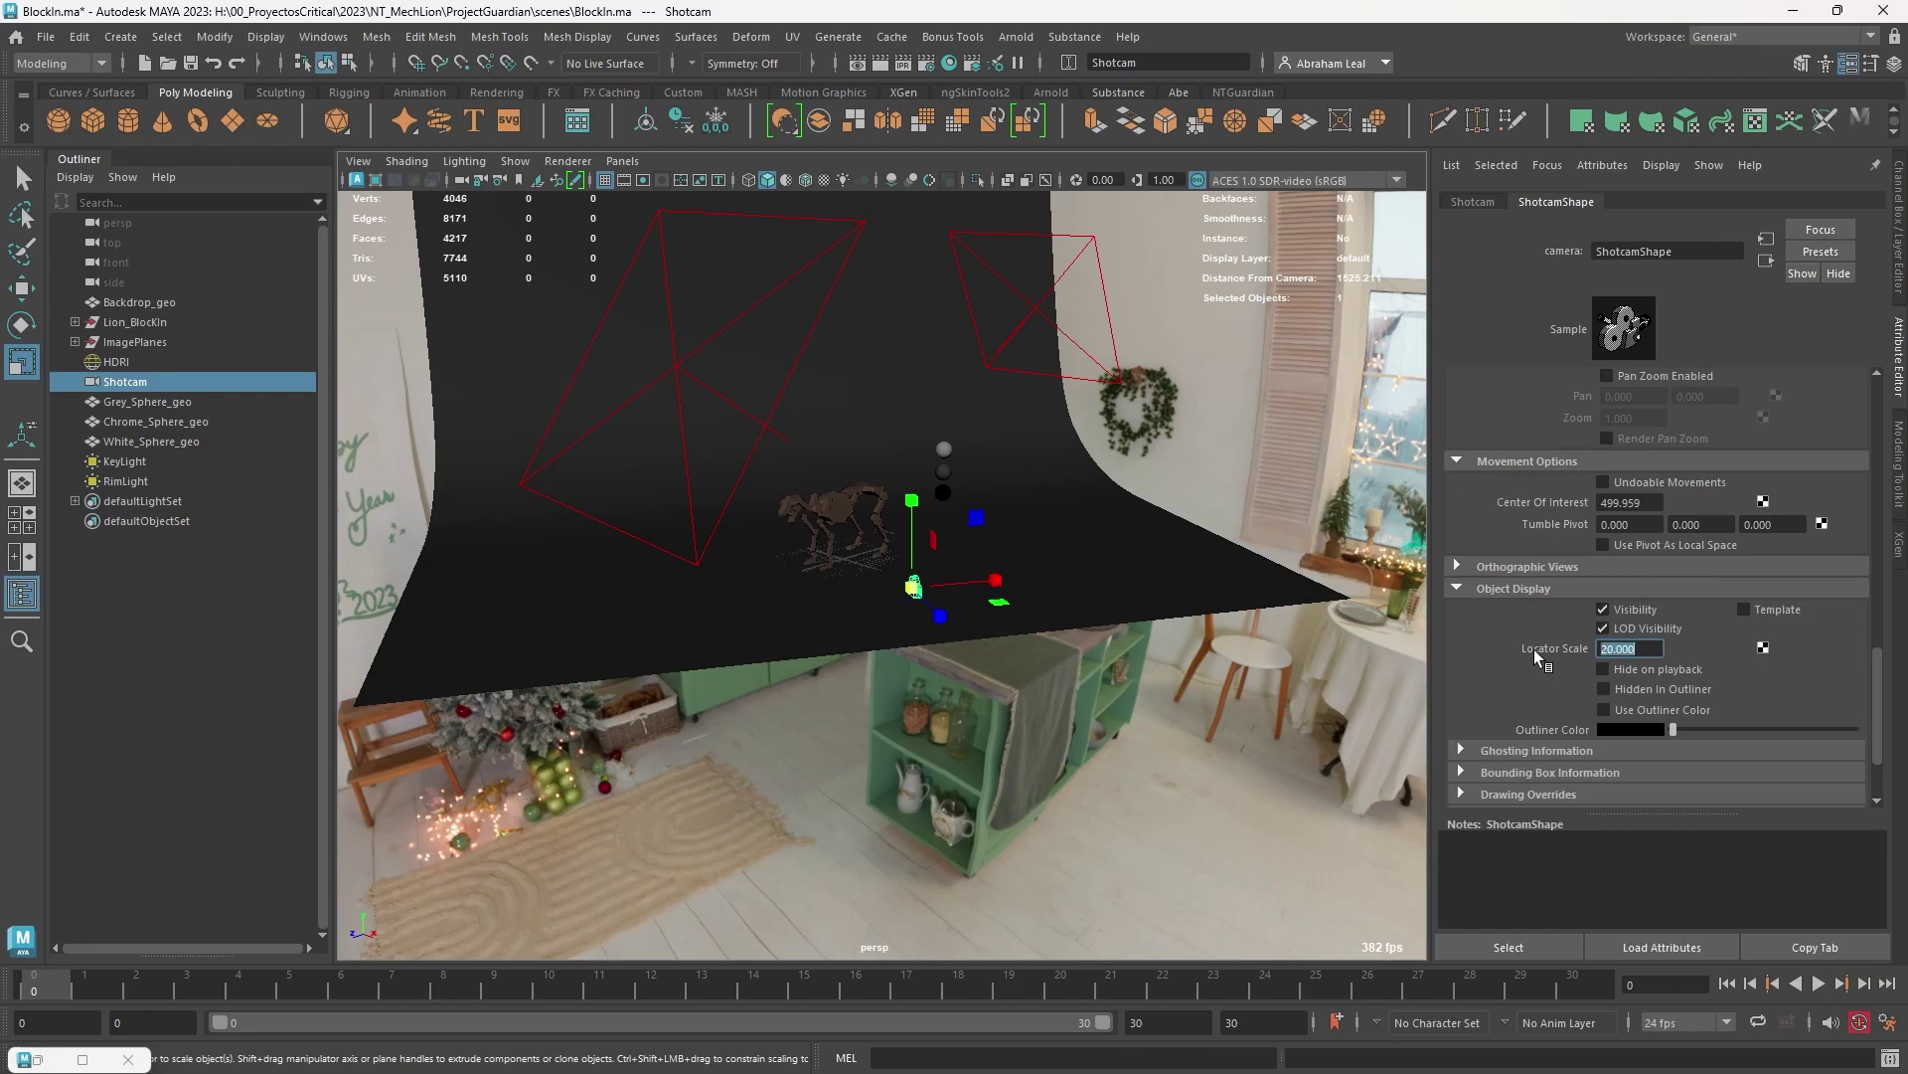
pyautogui.write('100')
pyautogui.press('Return')
# Step: Lock all translate, rotate, scale and visibility channels of the Shotcam camera
pyautogui.keyDown('alt'); pyautogui.moveTo(992, 661); pyautogui.dragTo(1180, 686); pyautogui.keyUp('alt')
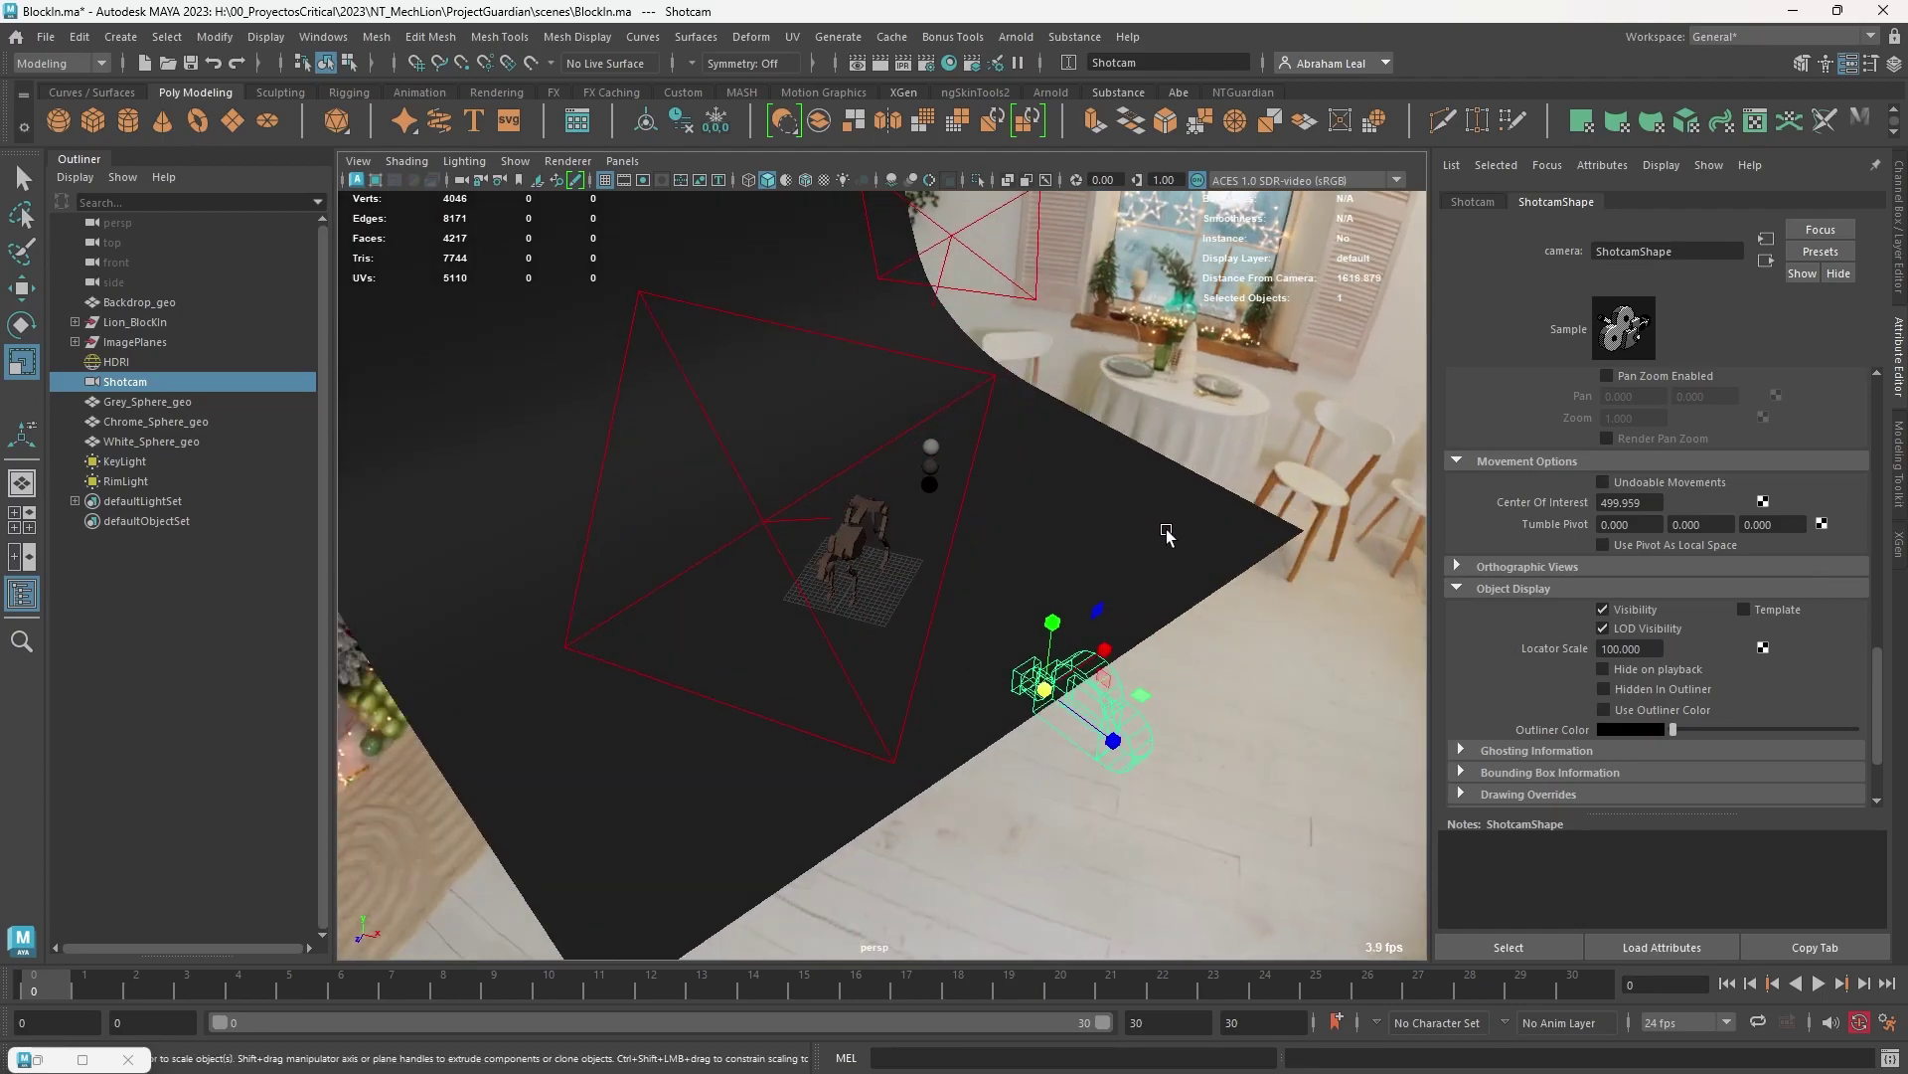
pyautogui.hotkey('ctrl', 'a')
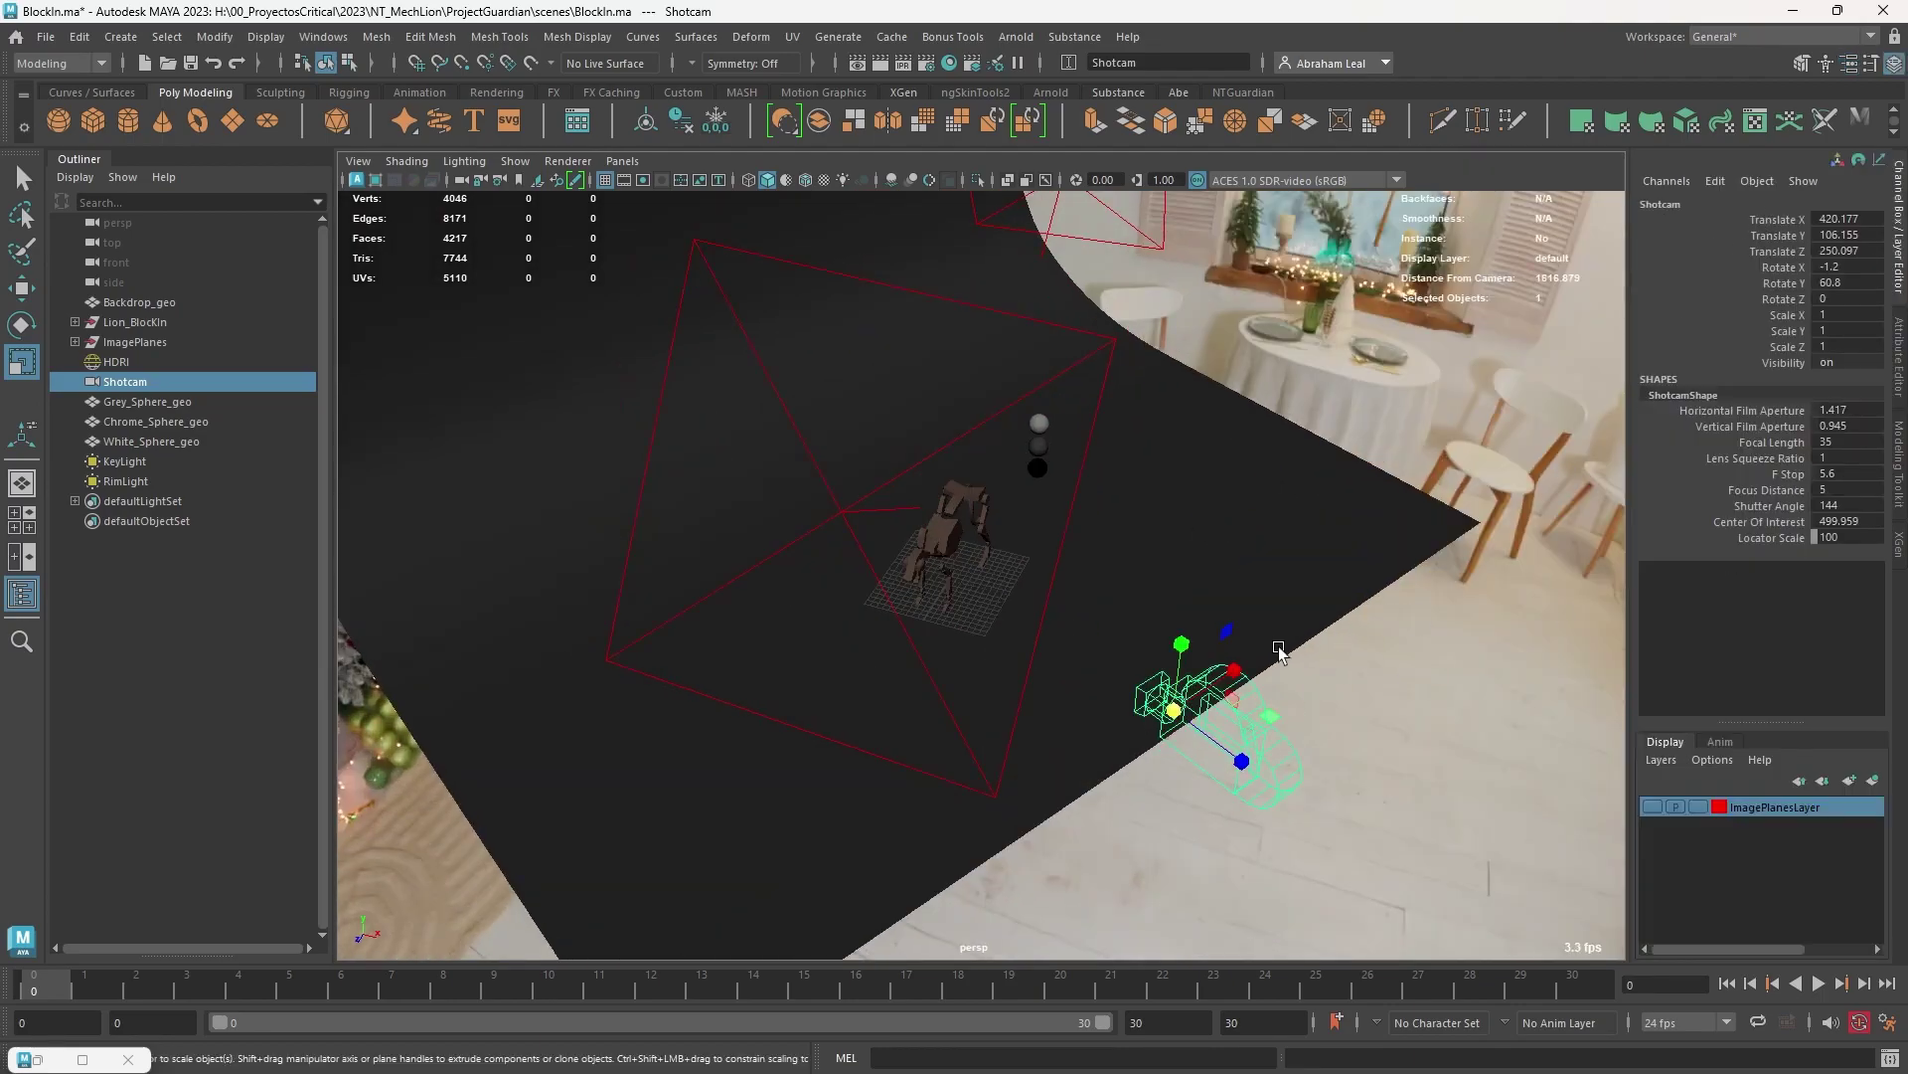
pyautogui.moveTo(1781, 223); pyautogui.dragTo(1784, 326)
pyautogui.rightClick(1782, 308)
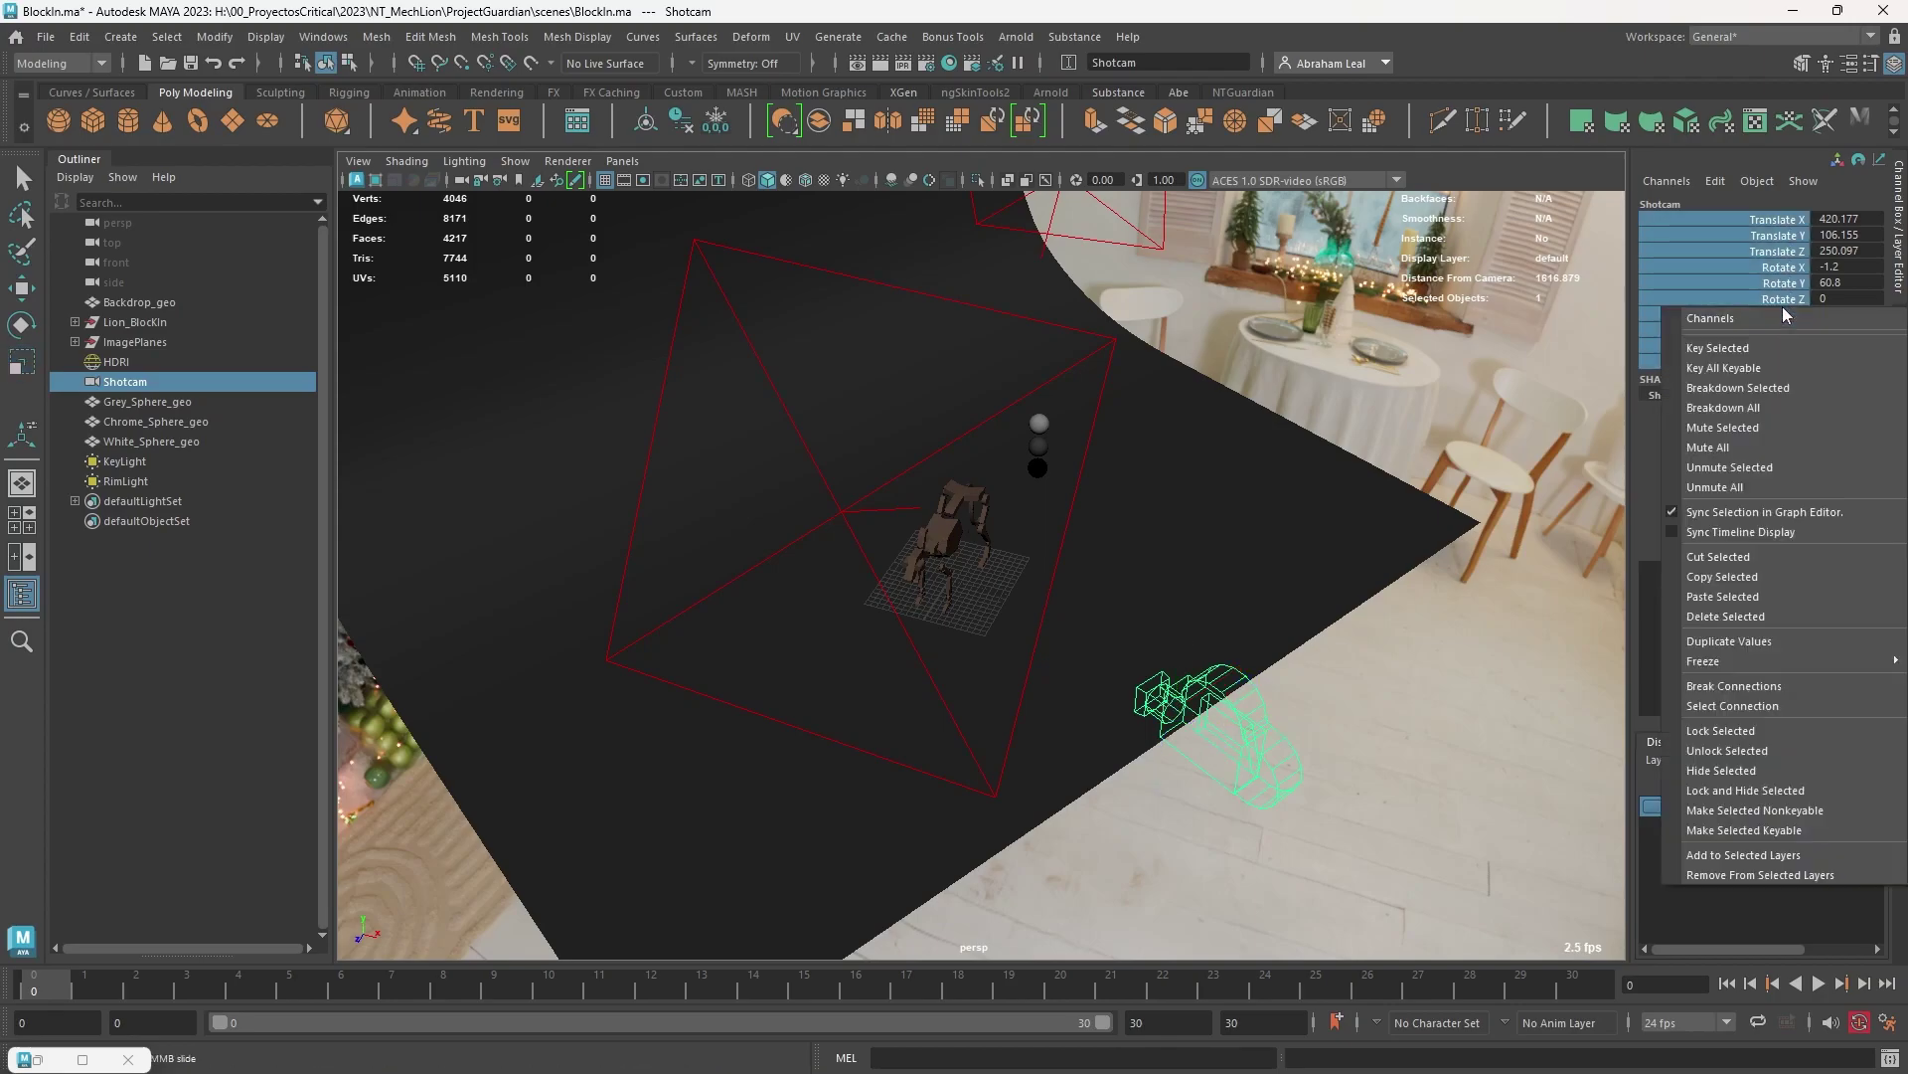
pyautogui.click(1730, 728)
# Step: Group the HDRI, Shotcam, the three reference spheres, KeyLight and RimLight together
pyautogui.keyDown('alt'); pyautogui.moveTo(1393, 659); pyautogui.dragTo(999, 515); pyautogui.keyUp('alt')
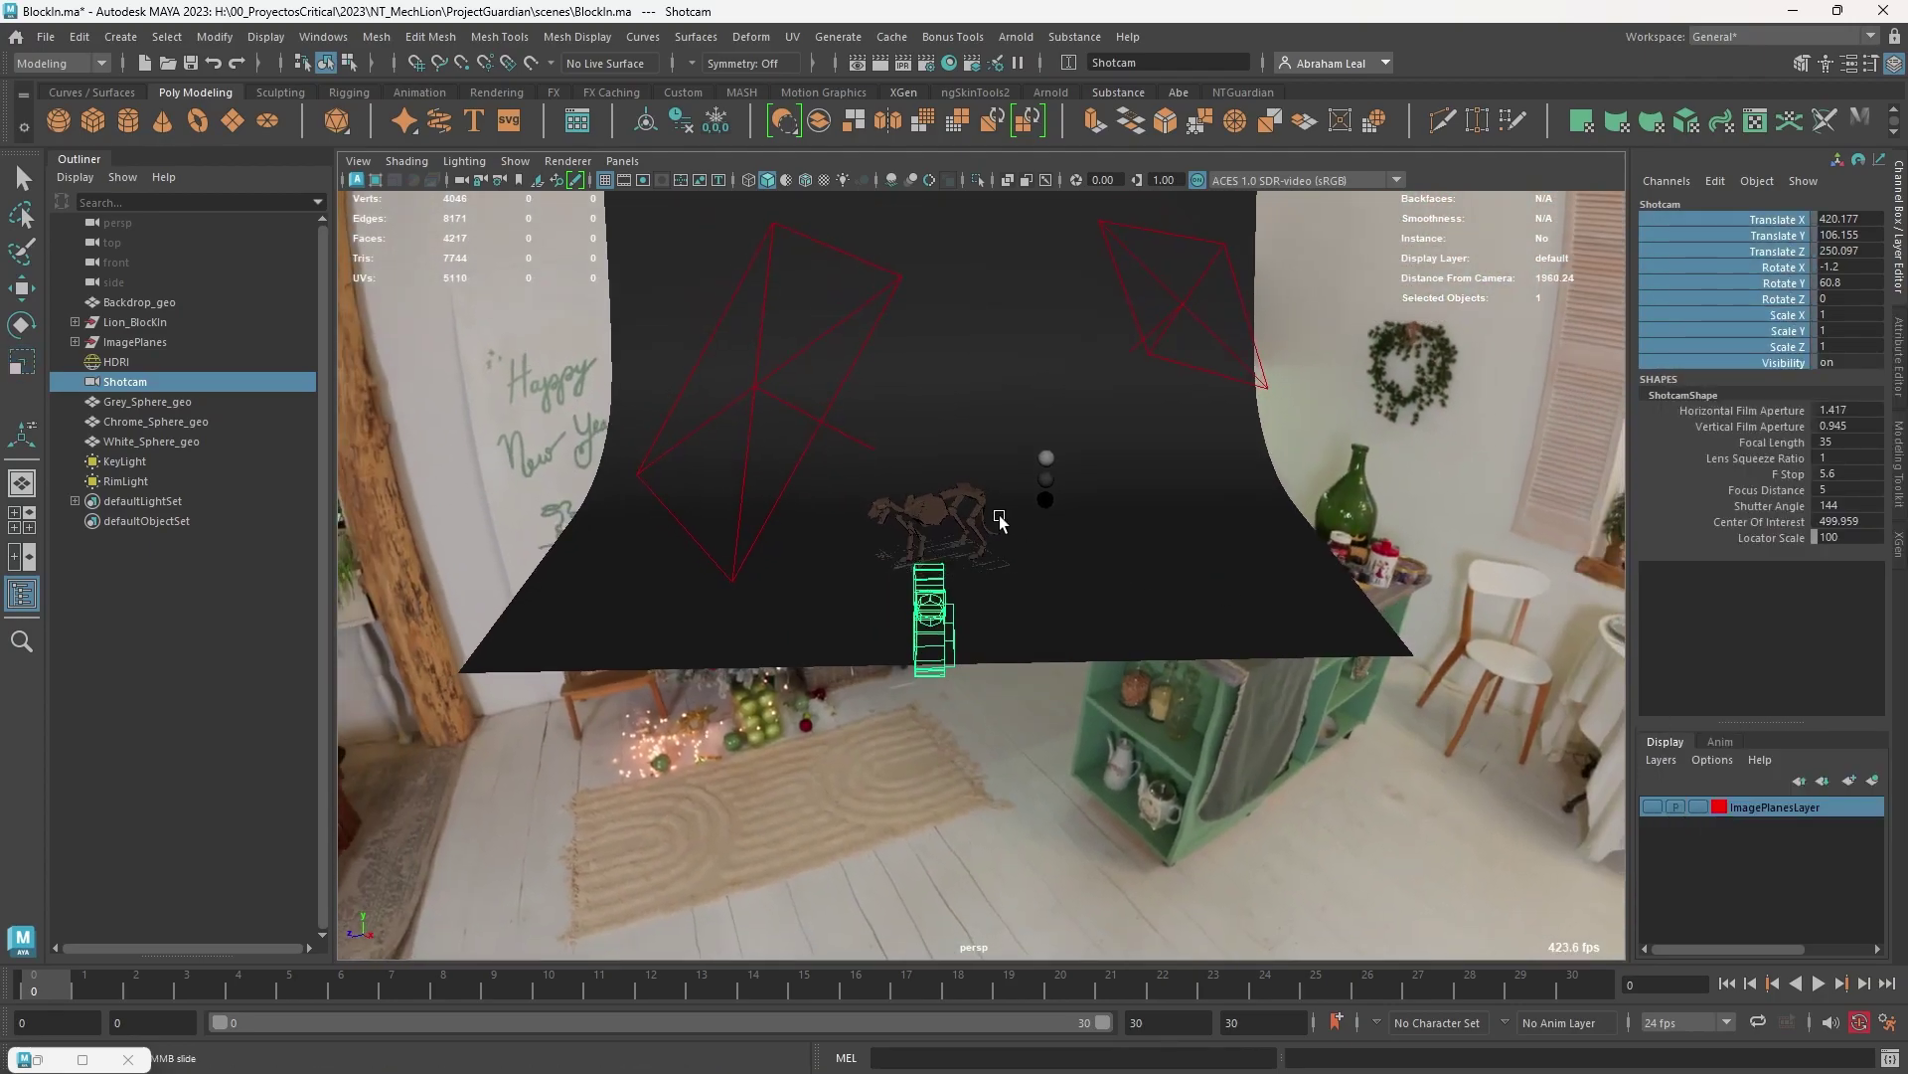
pyautogui.click(113, 364)
pyautogui.keyDown('shift'); pyautogui.click(123, 384); pyautogui.keyUp('shift')
pyautogui.keyDown('shift'); pyautogui.click(141, 401); pyautogui.keyUp('shift')
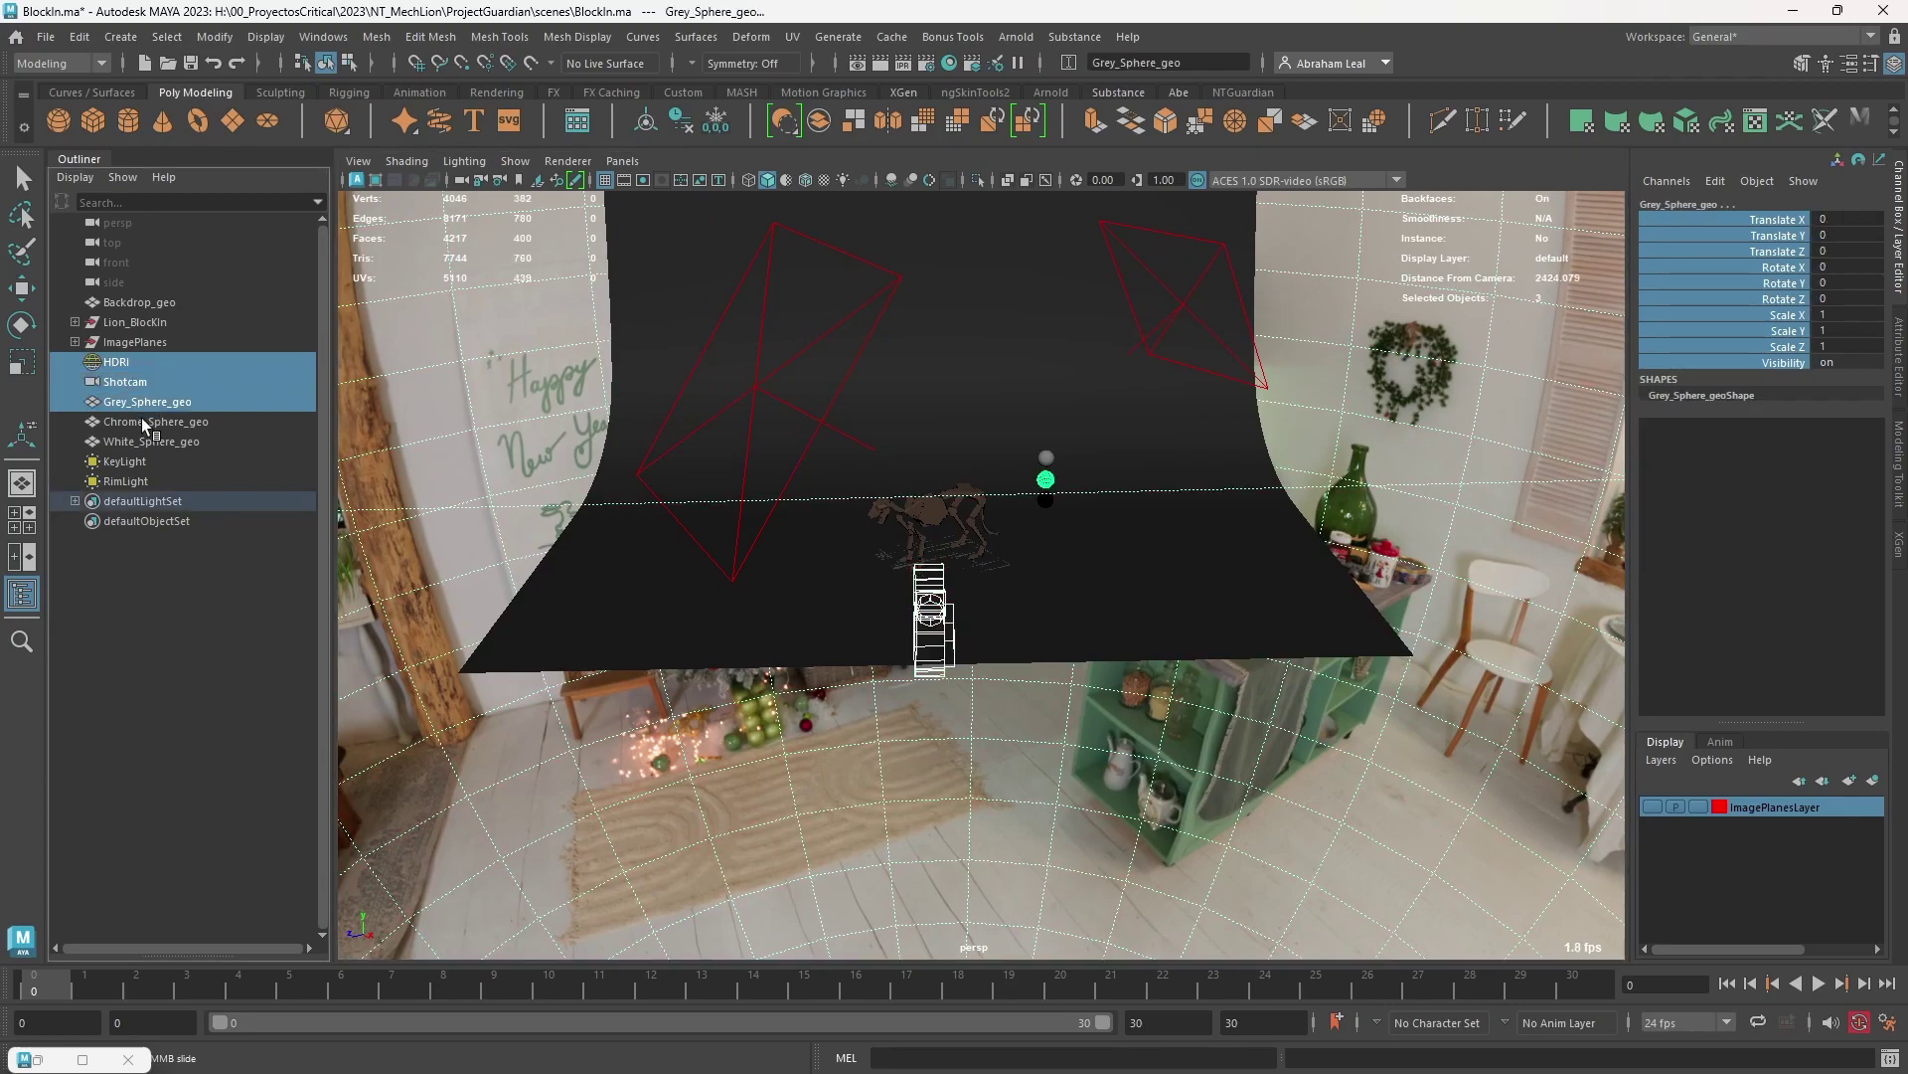
pyautogui.keyDown('shift'); pyautogui.click(143, 422); pyautogui.keyUp('shift')
pyautogui.keyDown('shift'); pyautogui.click(149, 441); pyautogui.keyUp('shift')
pyautogui.keyDown('shift'); pyautogui.click(137, 461); pyautogui.keyUp('shift')
pyautogui.keyDown('shift'); pyautogui.click(131, 481); pyautogui.keyUp('shift')
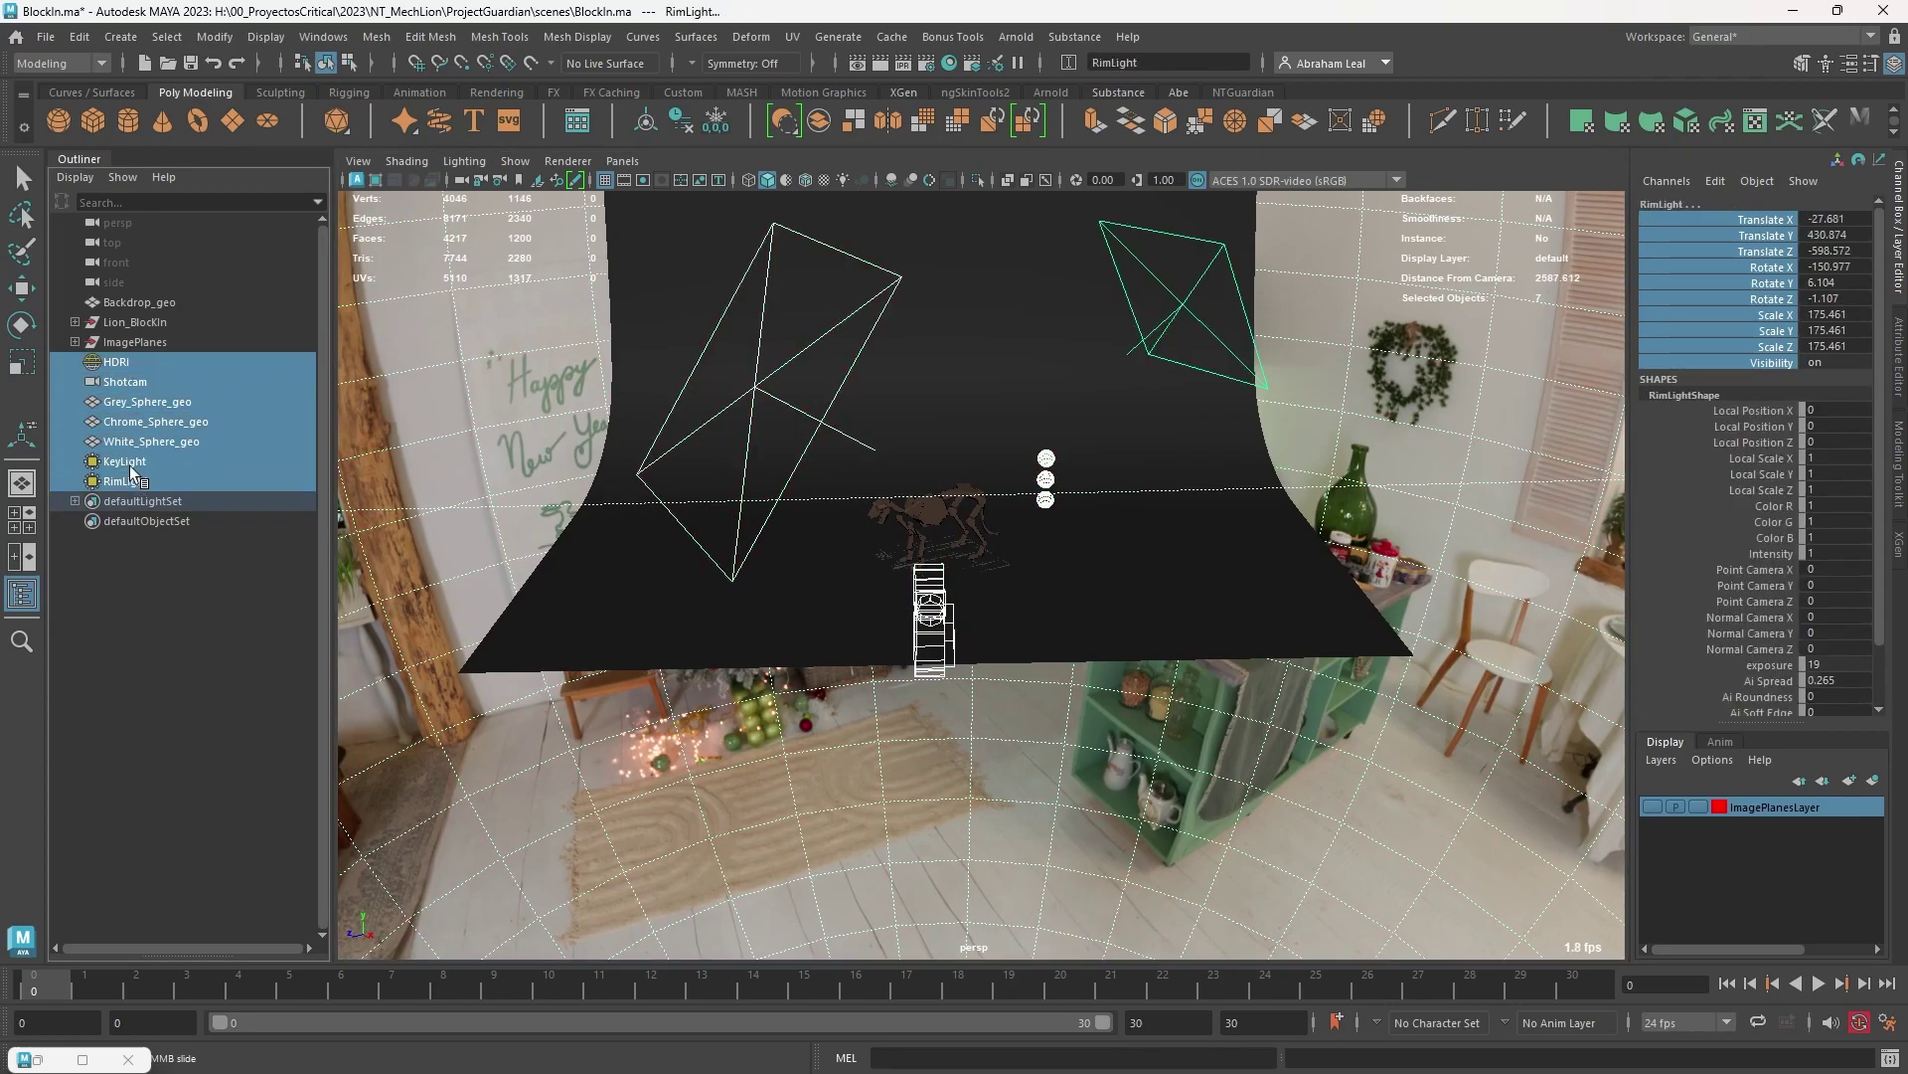
pyautogui.hotkey('ctrl', 'g')
# Step: Rename the new group of lights, camera and spheres as RenderSetup
pyautogui.doubleClick(124, 364)
pyautogui.write('RenderSe')
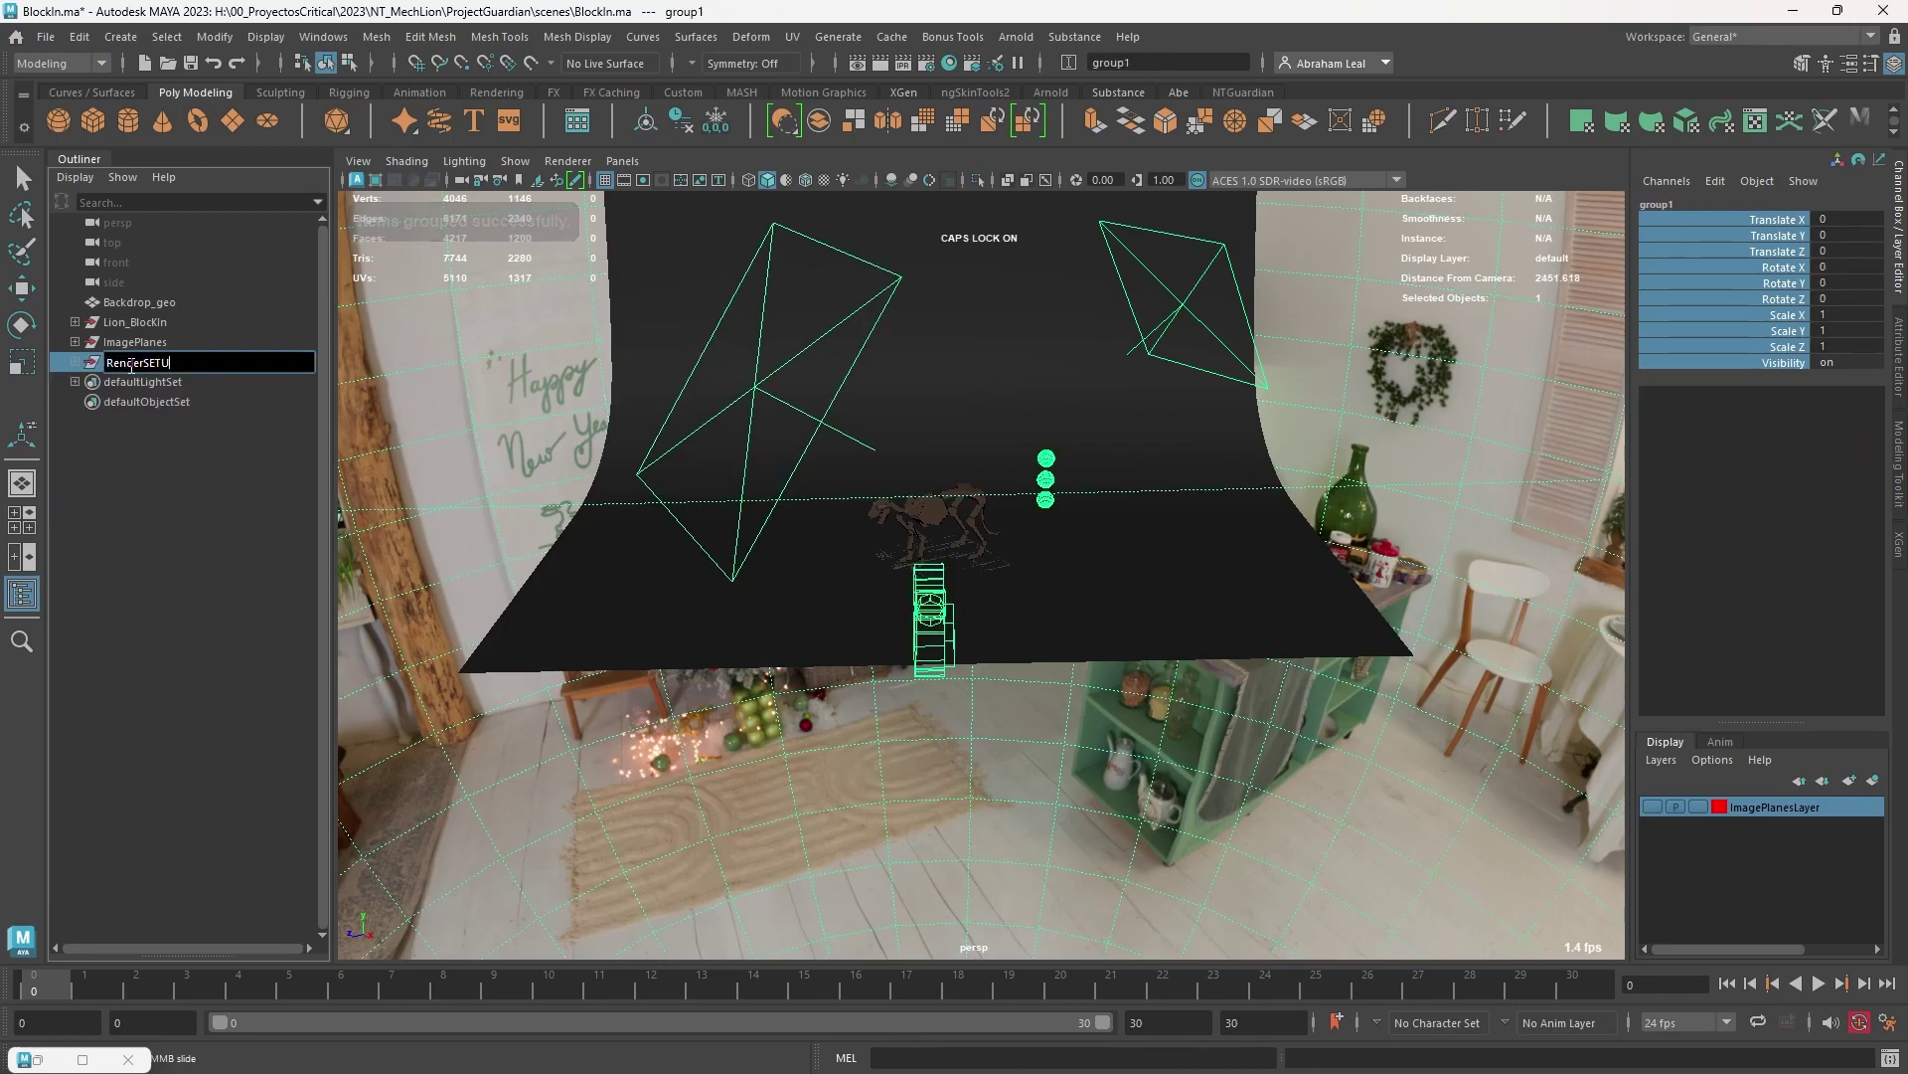
pyautogui.write('tup')
pyautogui.press('Return')
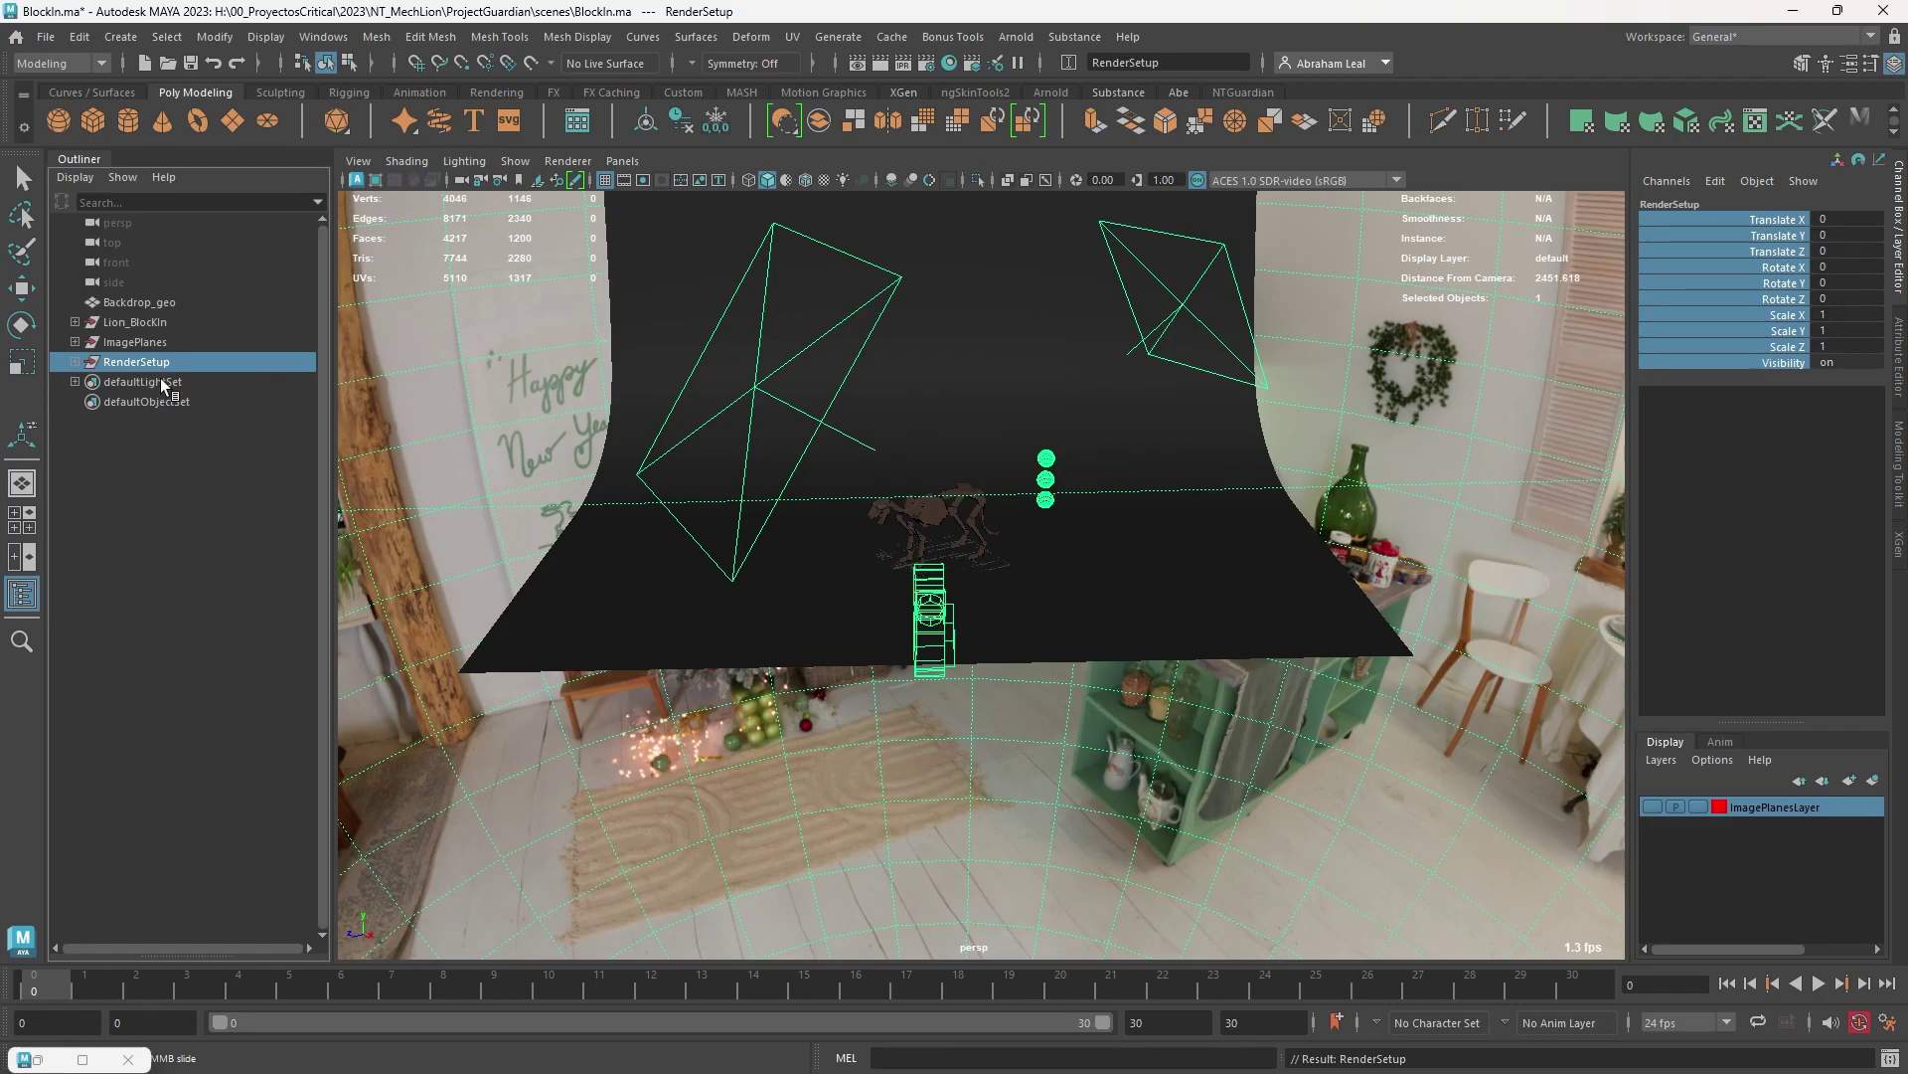
# Step: Hide the RenderSetup group and move Backdrop_geo into it
pyautogui.press('r')
pyautogui.hotkey('ctrl', 'h')
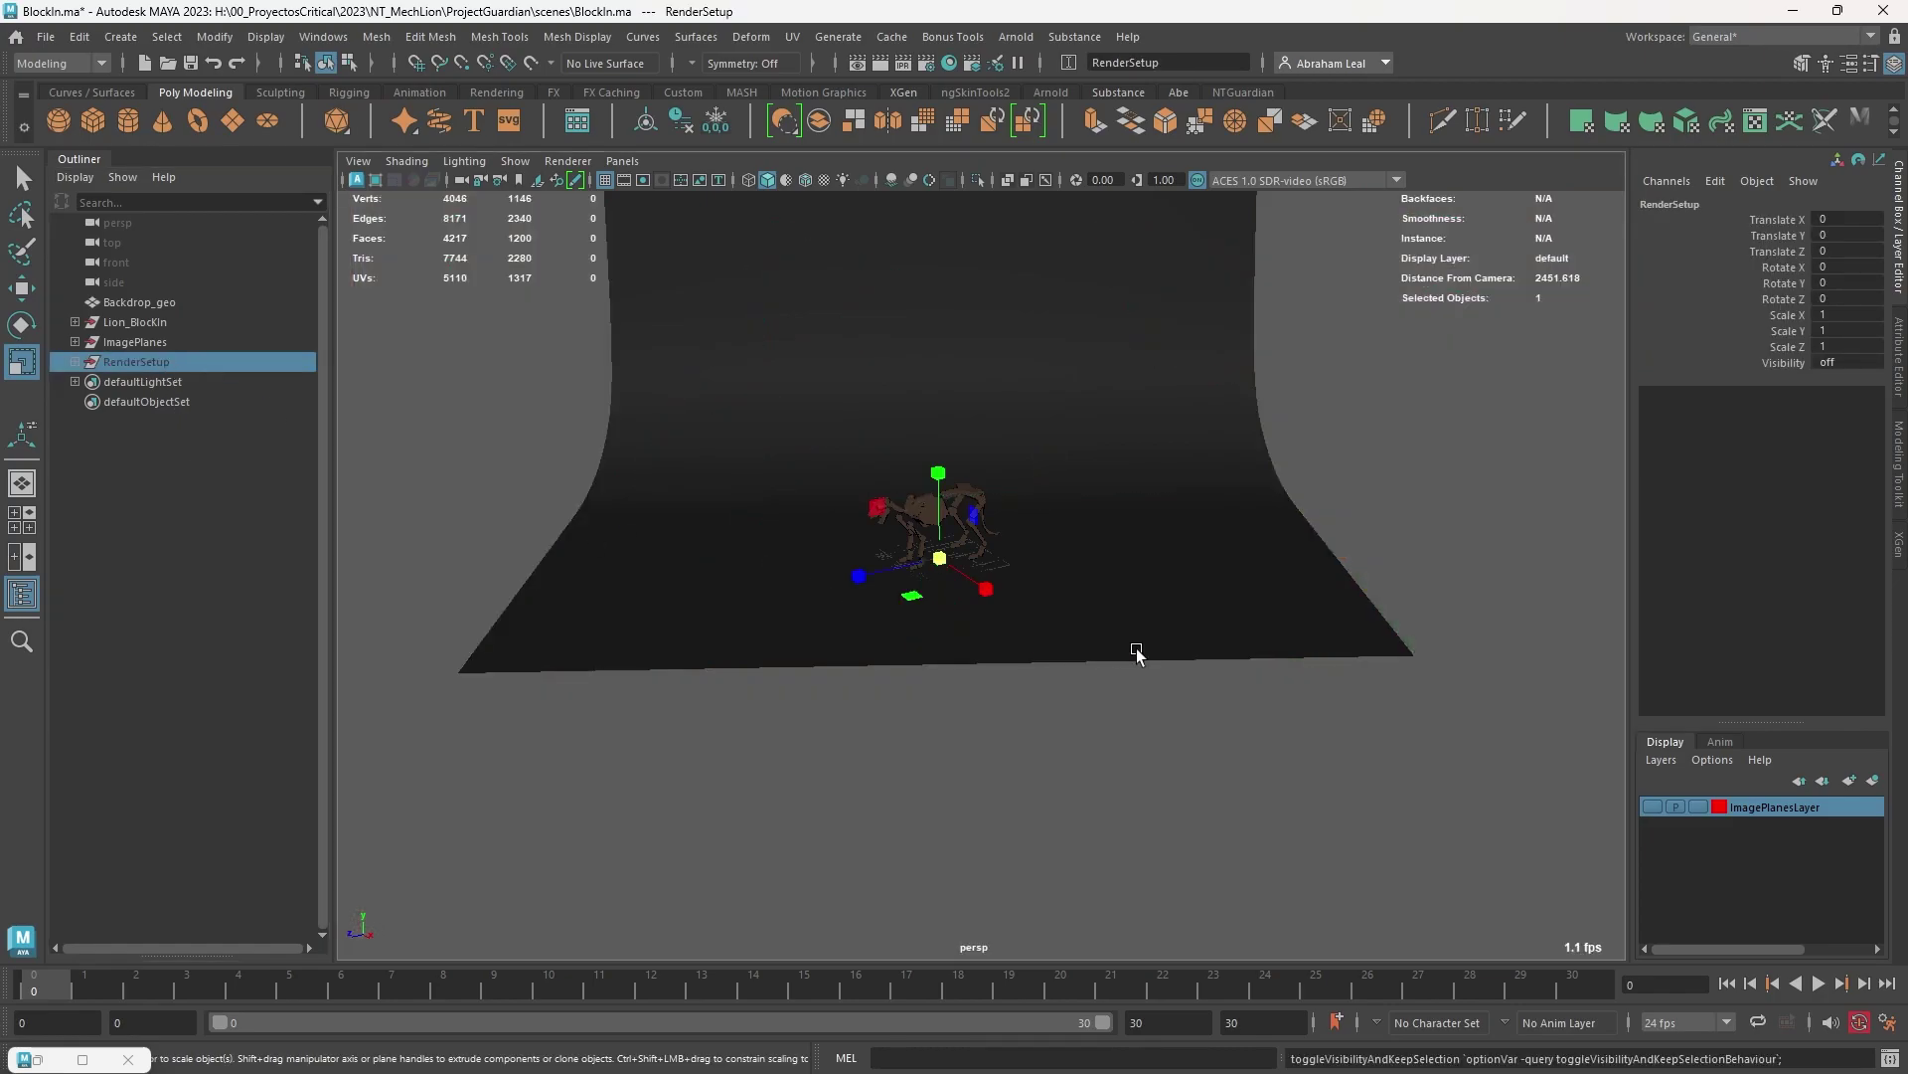
pyautogui.click(1135, 646)
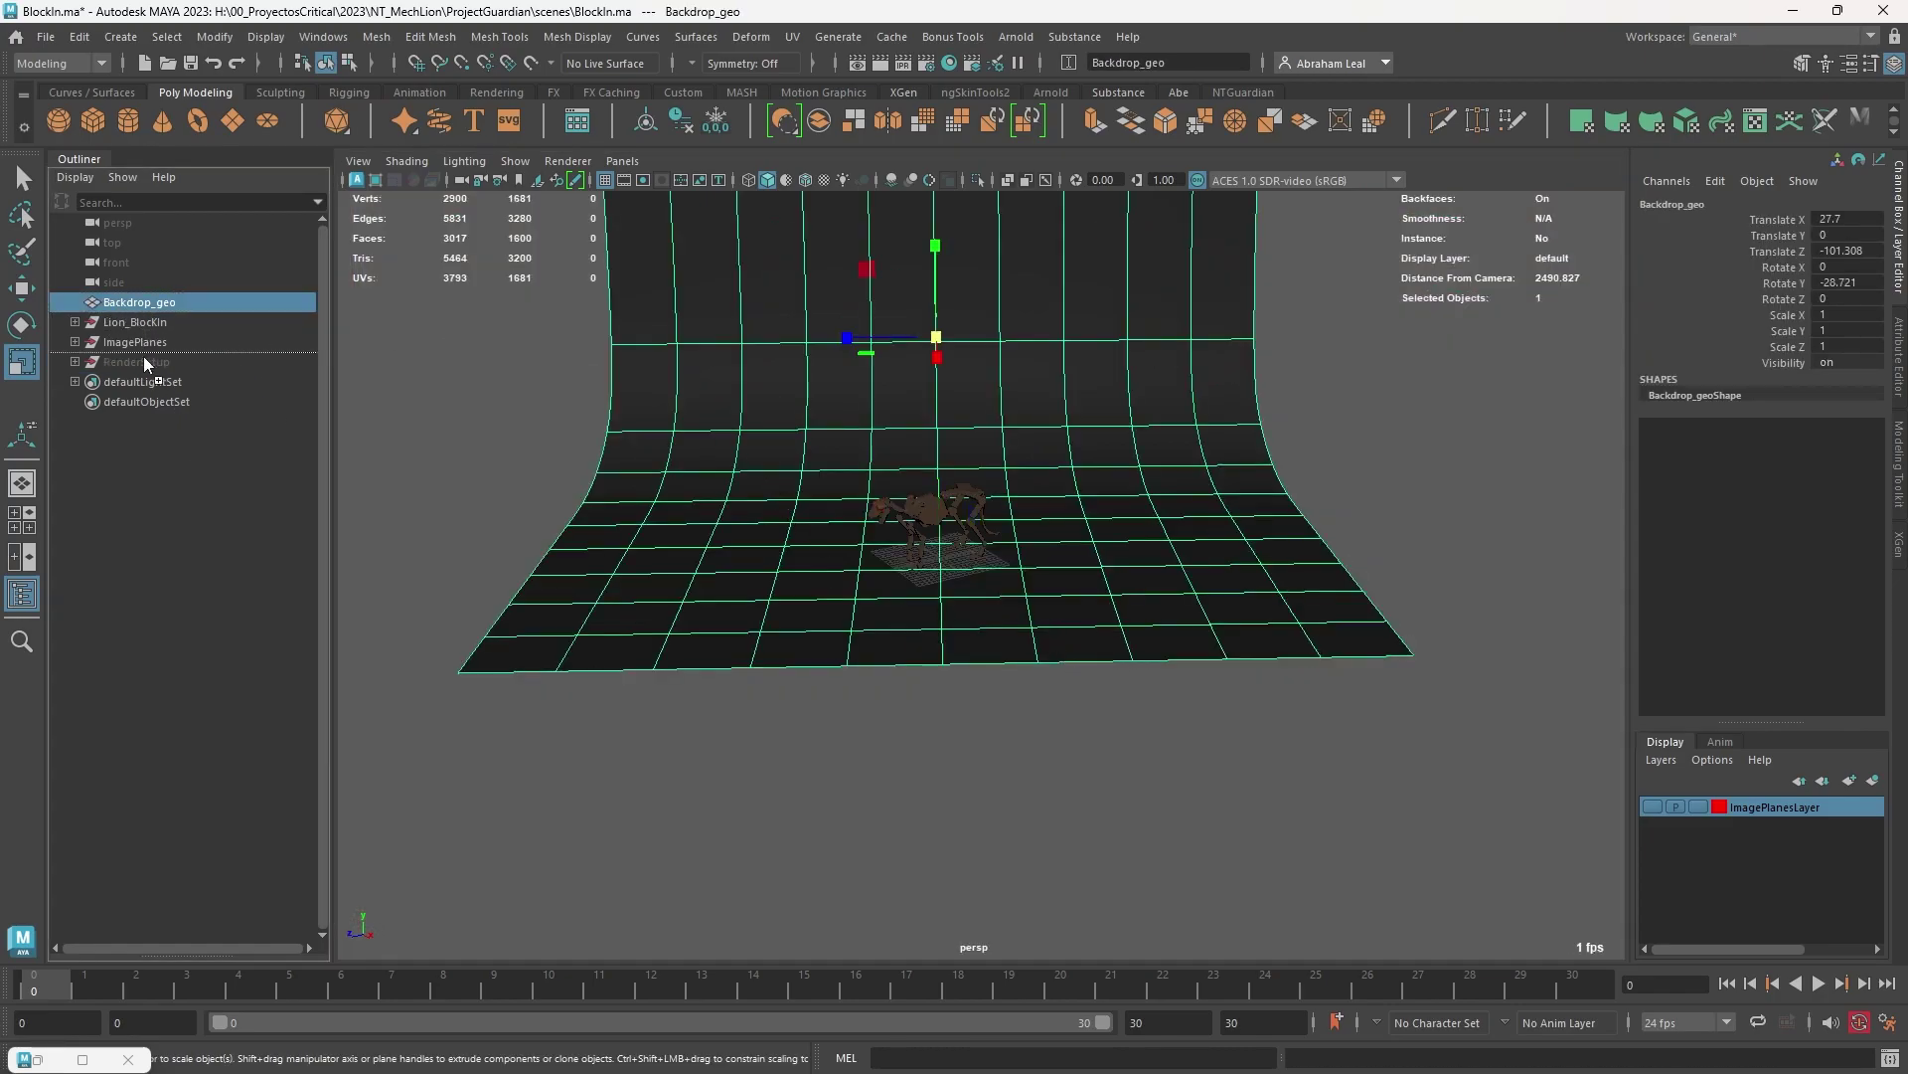
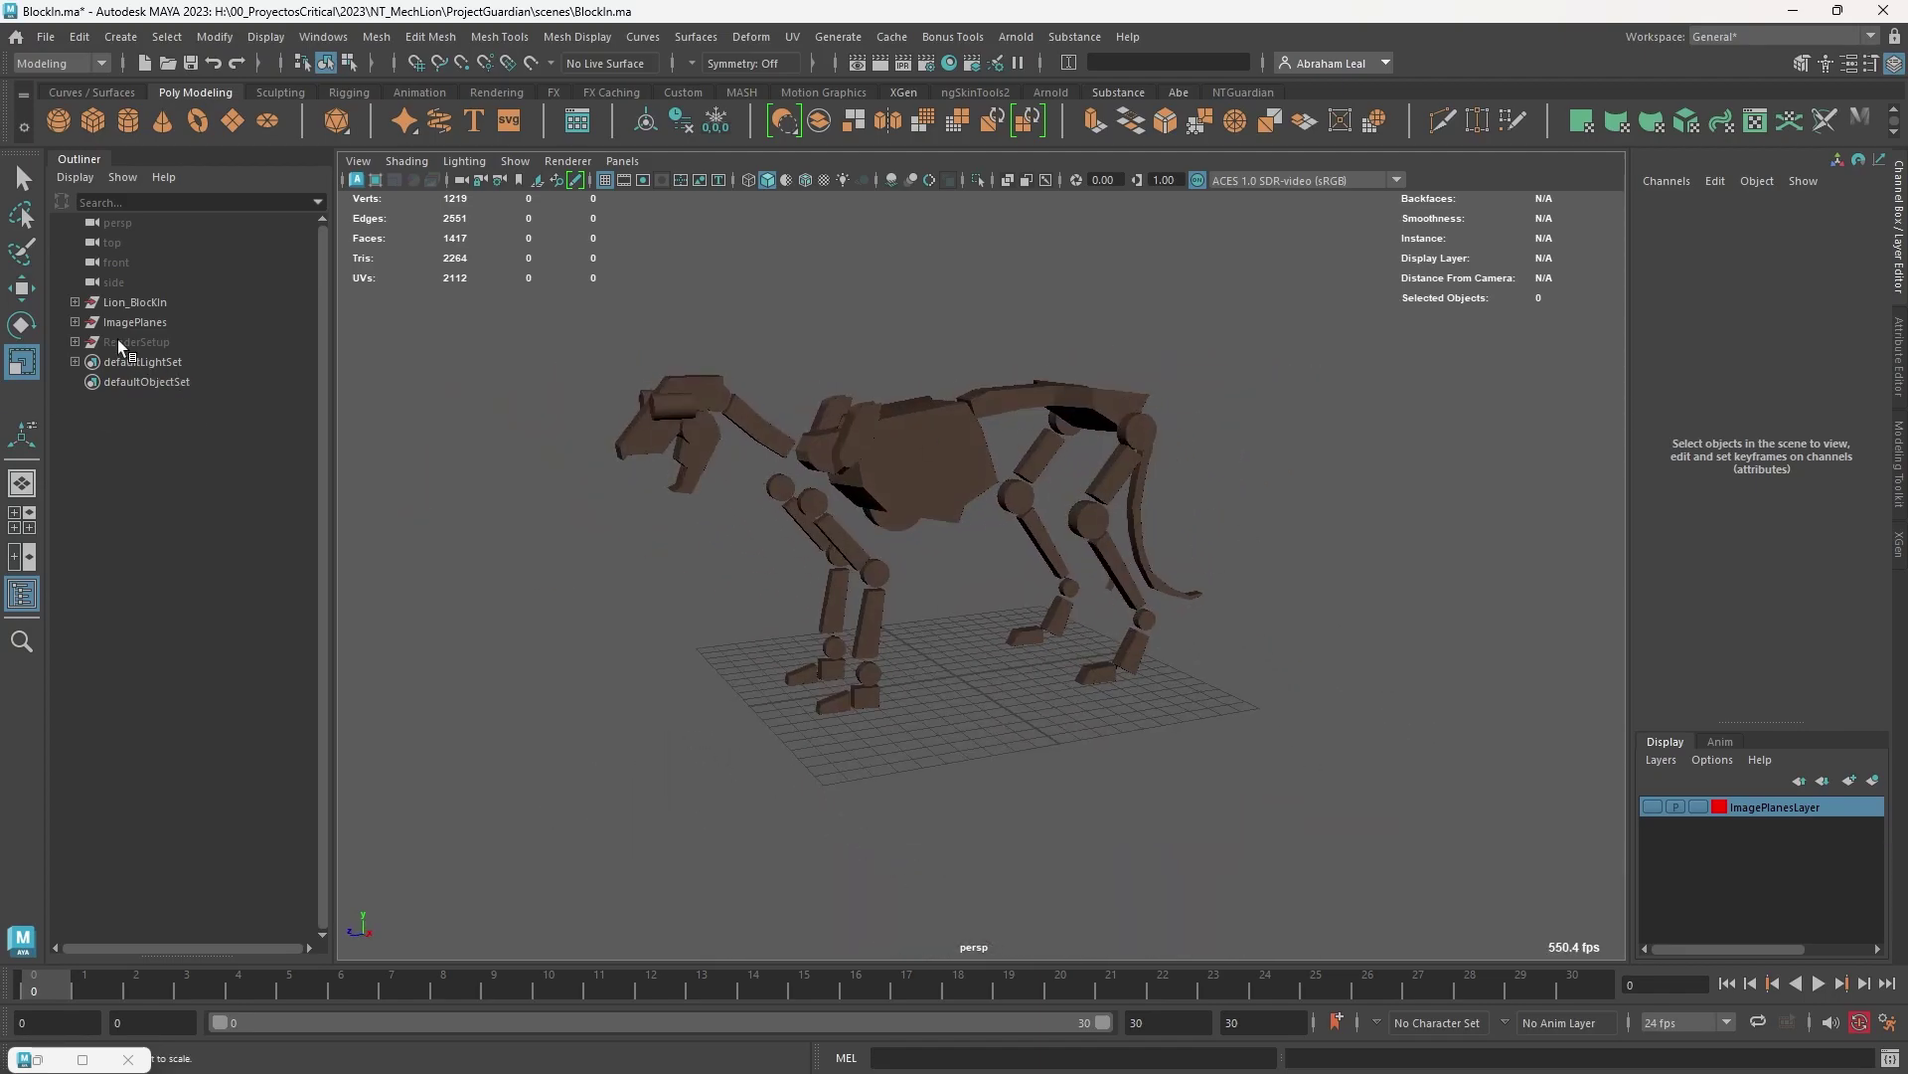
# Step: Unhide the RenderSetup group so the lights, camera, spheres and backdrop are shown again
pyautogui.click(120, 342)
pyautogui.hotkey('shift', 'h')
pyautogui.scroll(-5, 517, 557)
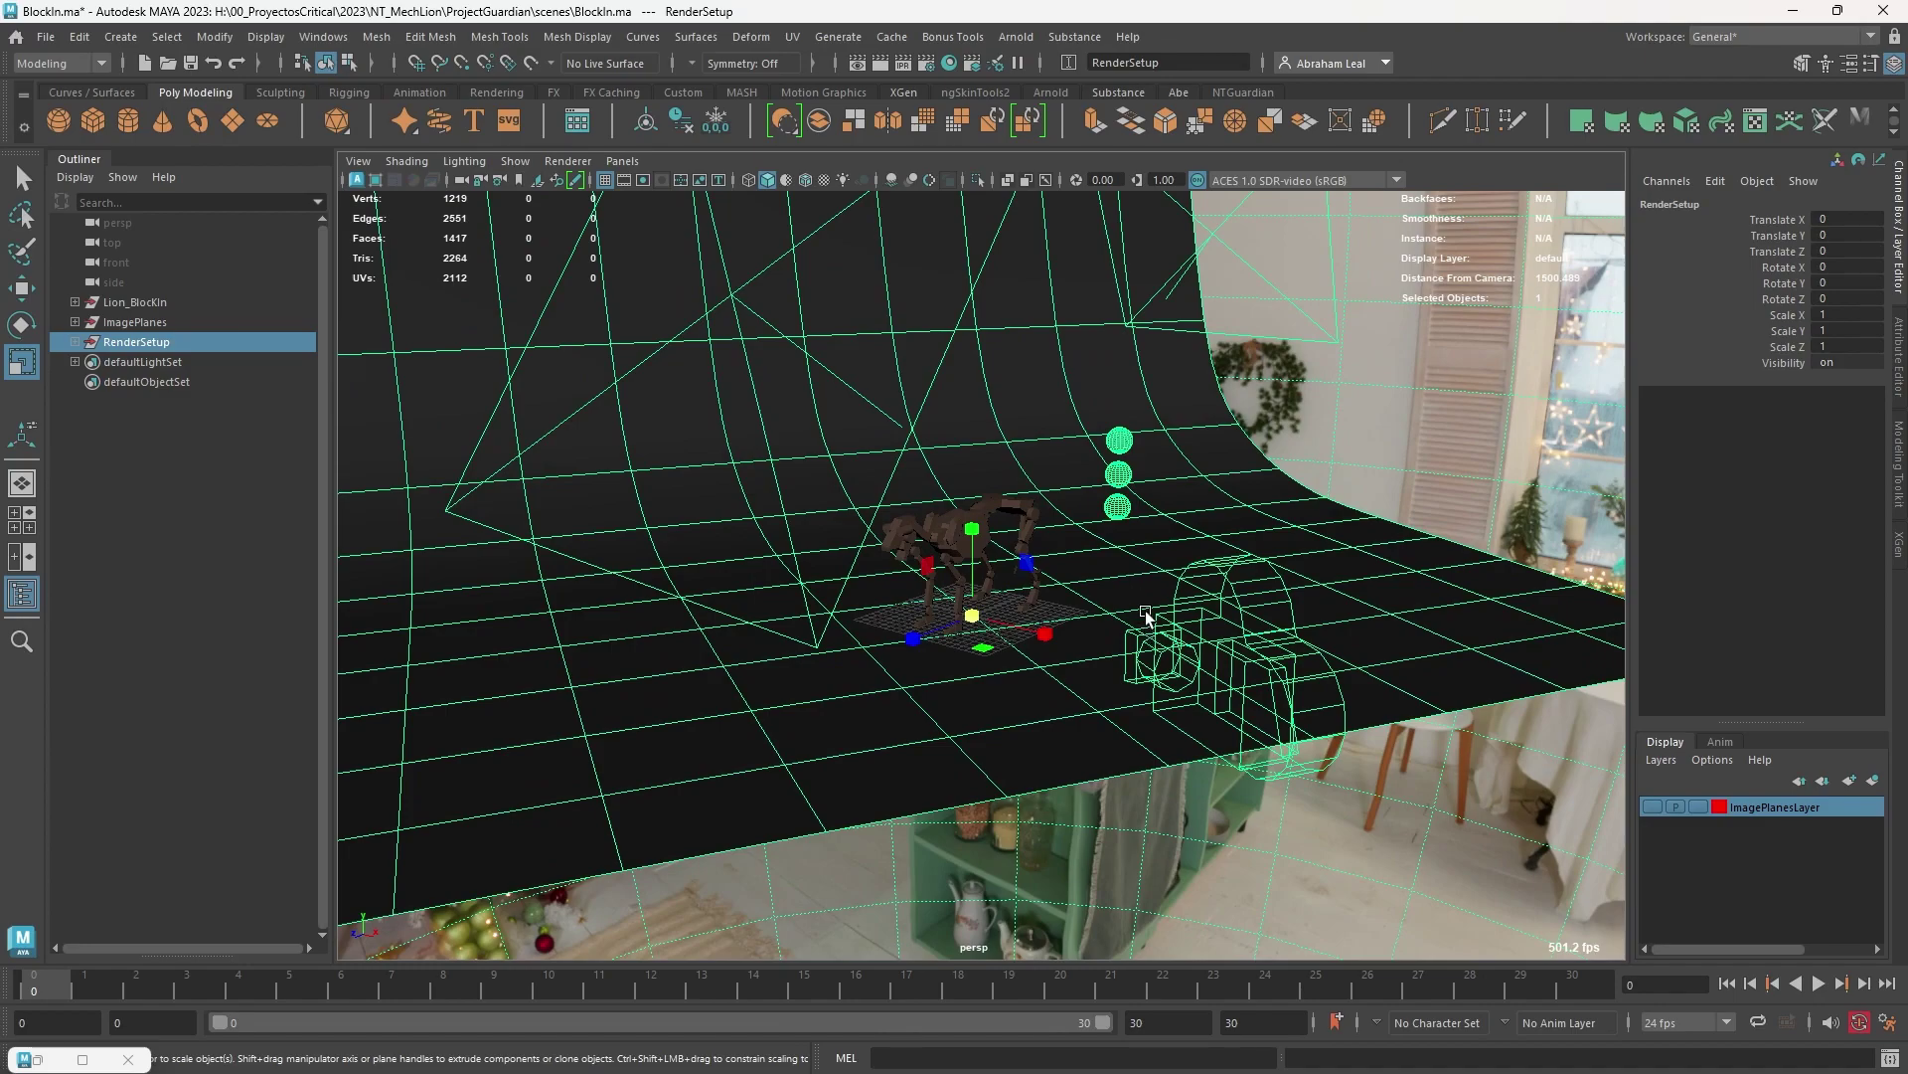
# Step: Render the scene through ShotcamShape in the Arnold RenderView, inspect the lion, and stop the render
pyautogui.click(46, 1062)
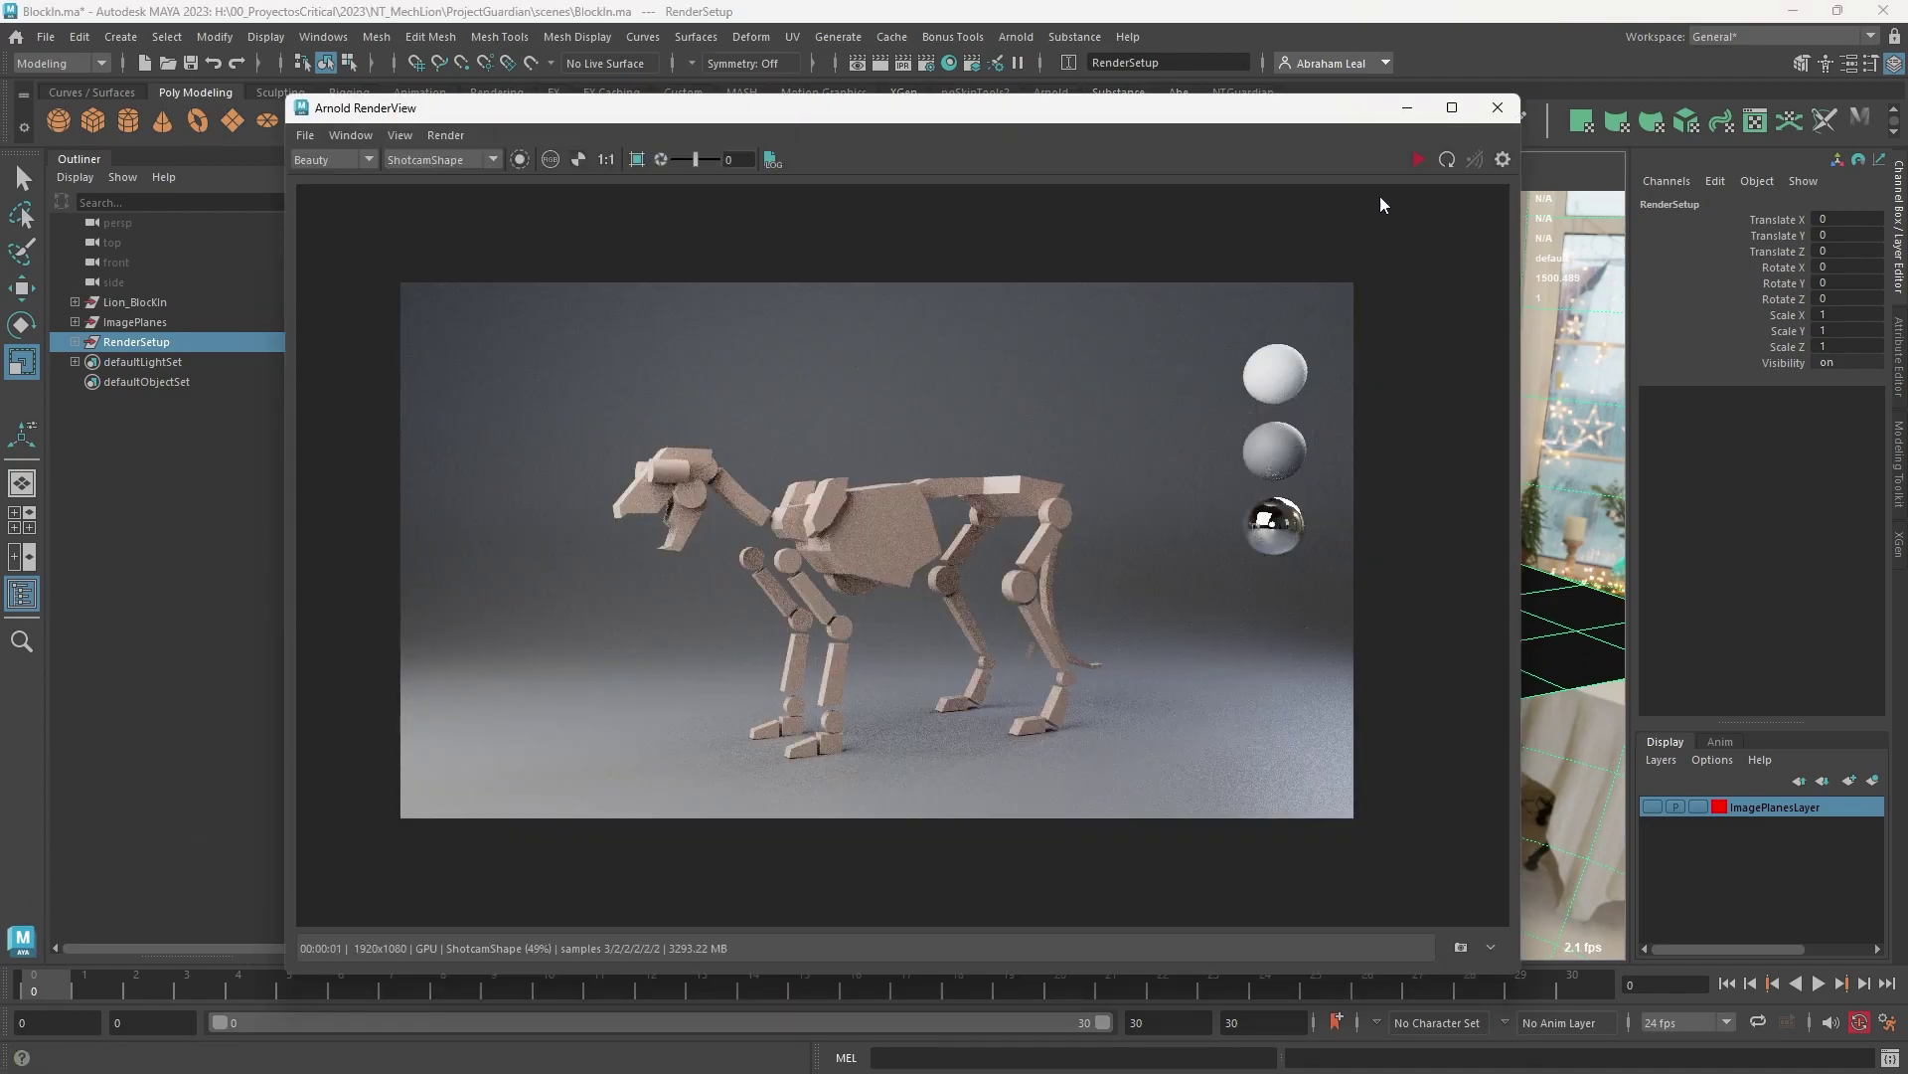
pyautogui.click(1418, 159)
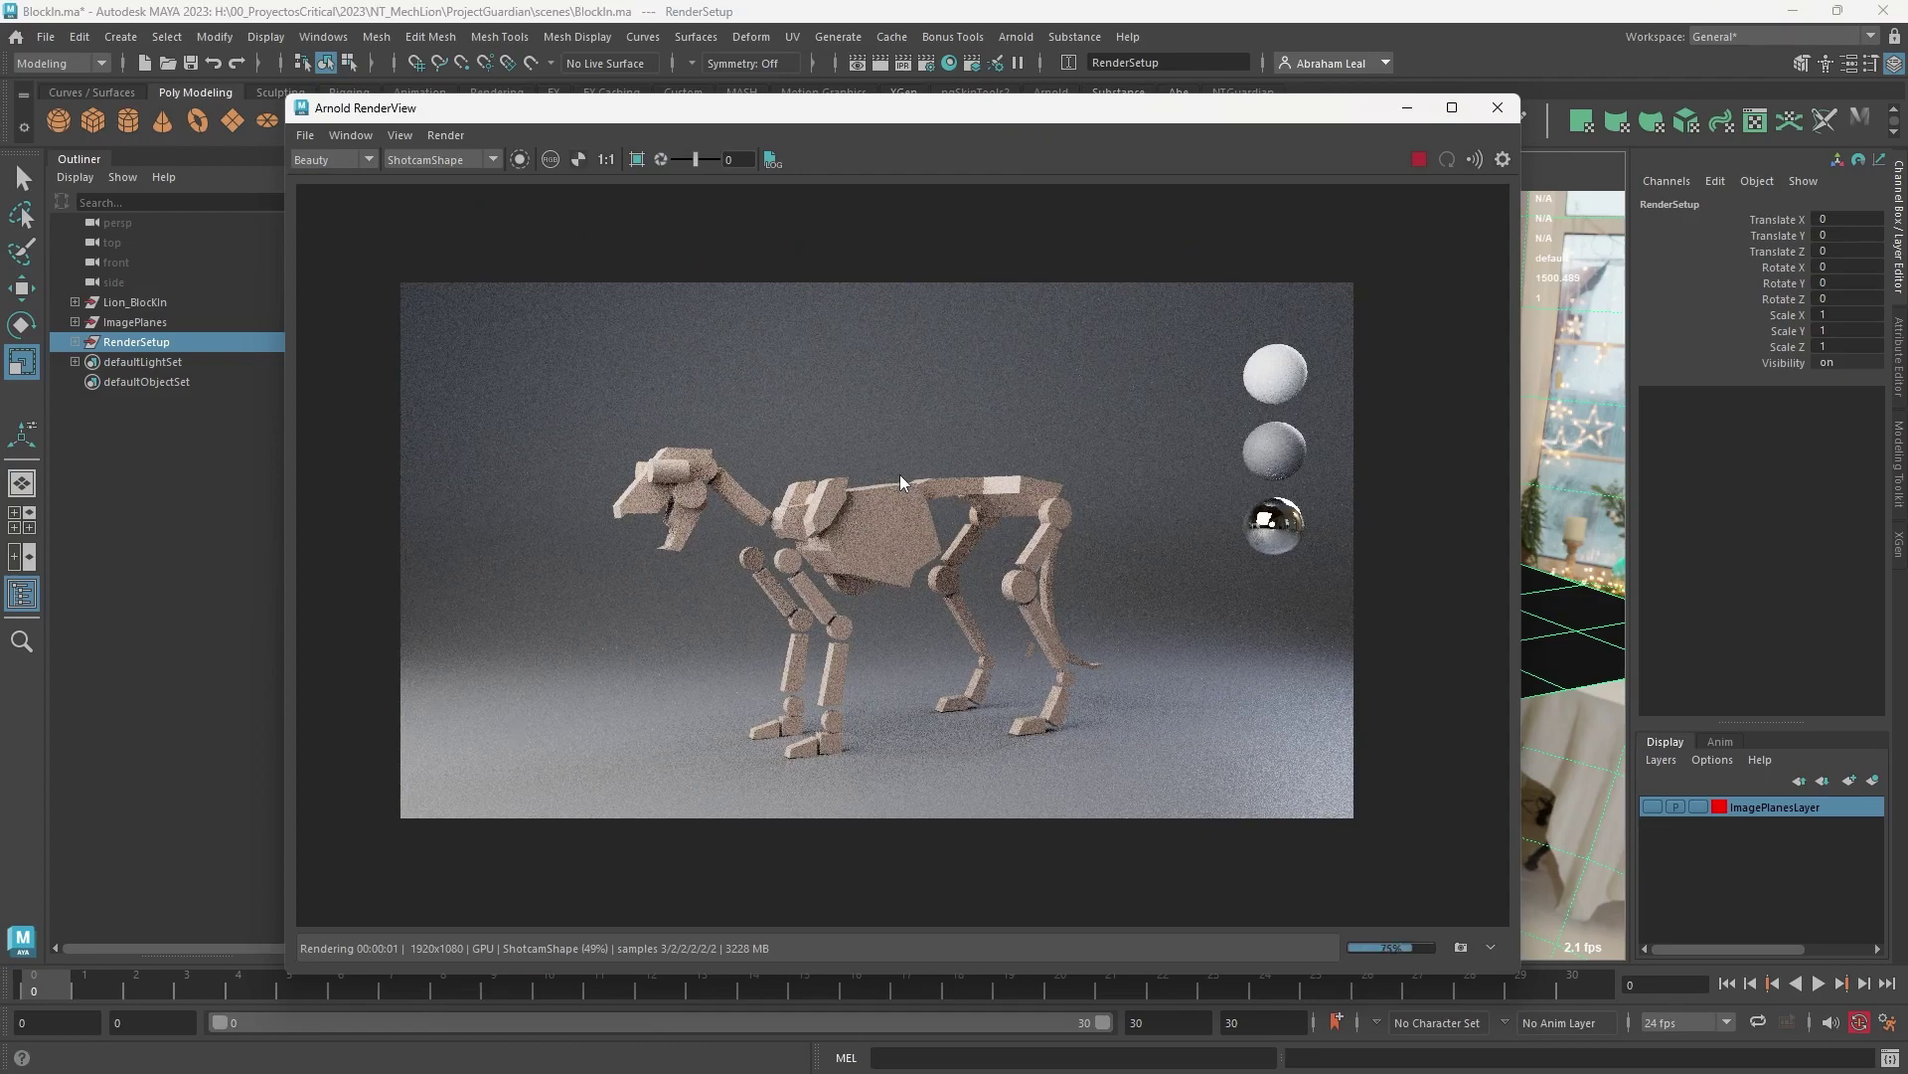
pyautogui.scroll(2, 1041, 528)
pyautogui.scroll(-1, 1041, 528)
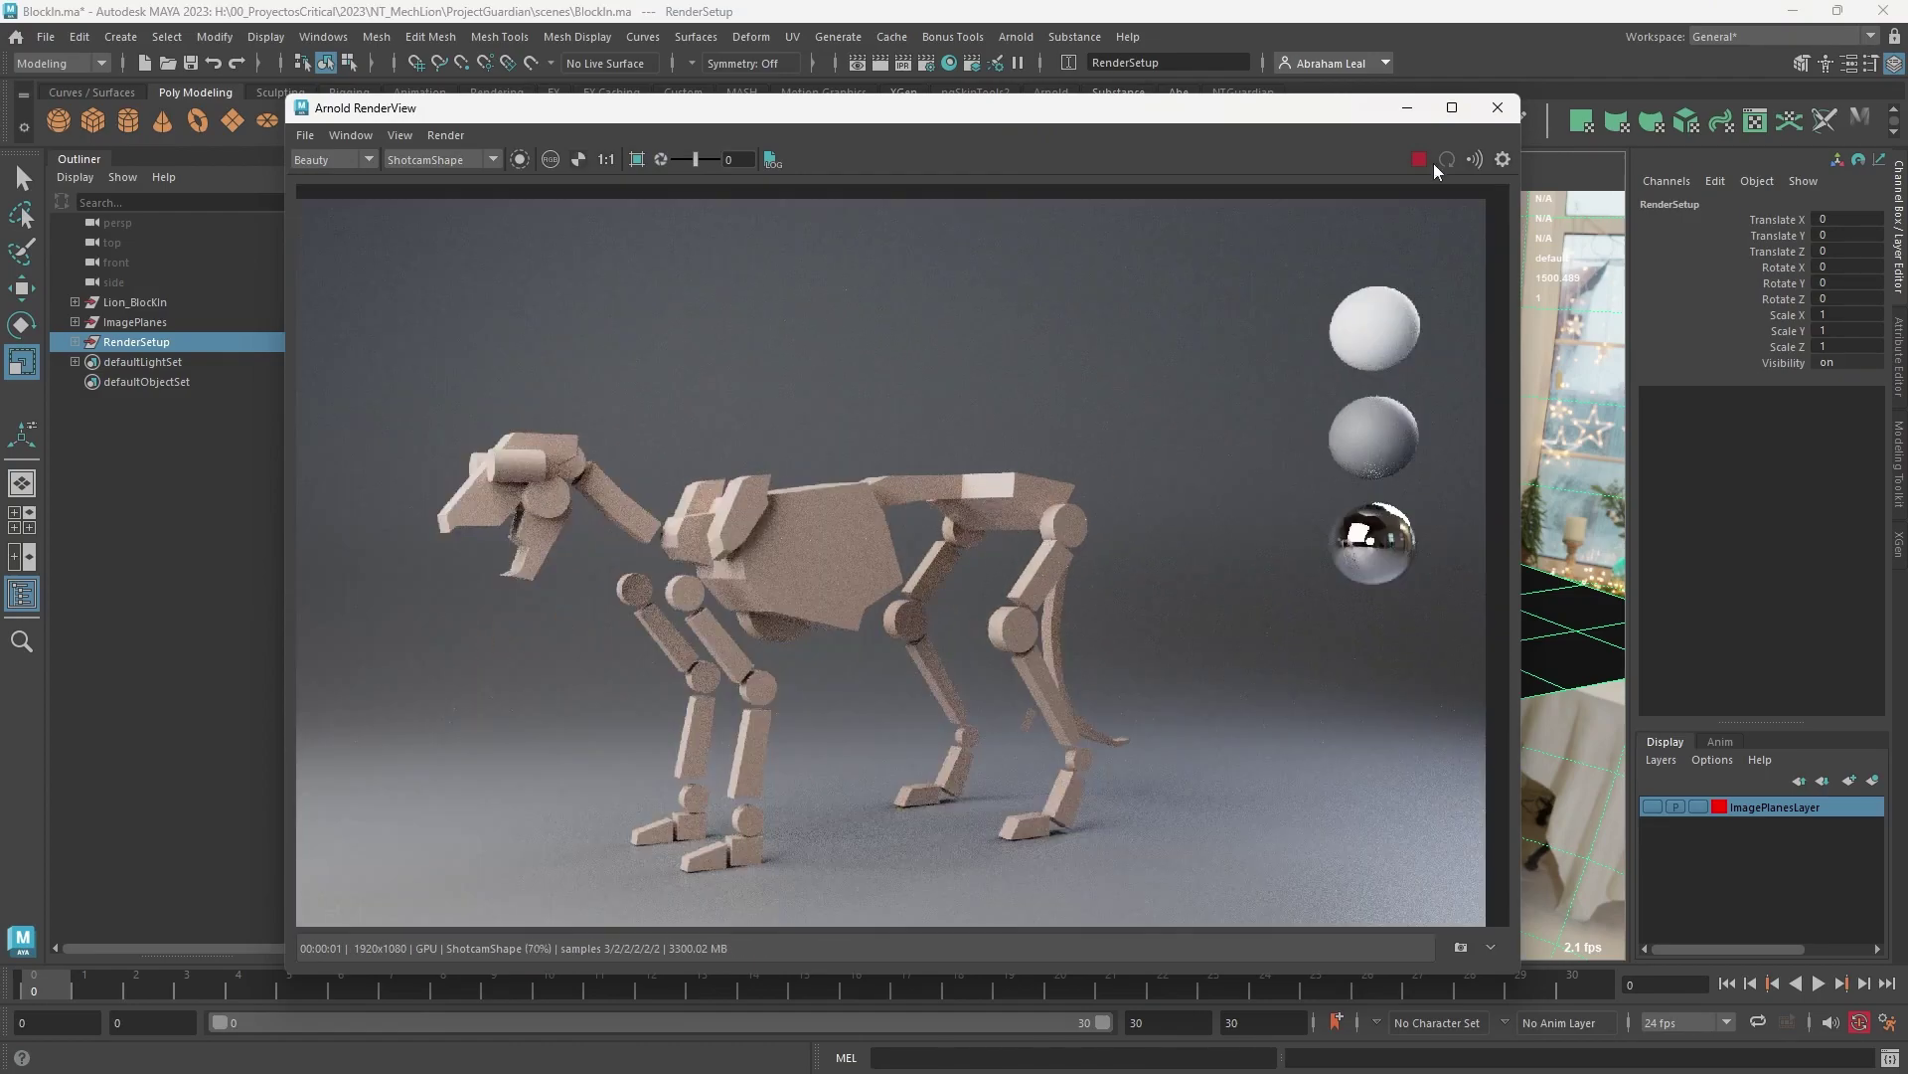
pyautogui.click(1418, 158)
# Step: Add a Denoiser Optix imager to the Arnold render and close the render display settings
pyautogui.click(1499, 165)
pyautogui.click(1178, 235)
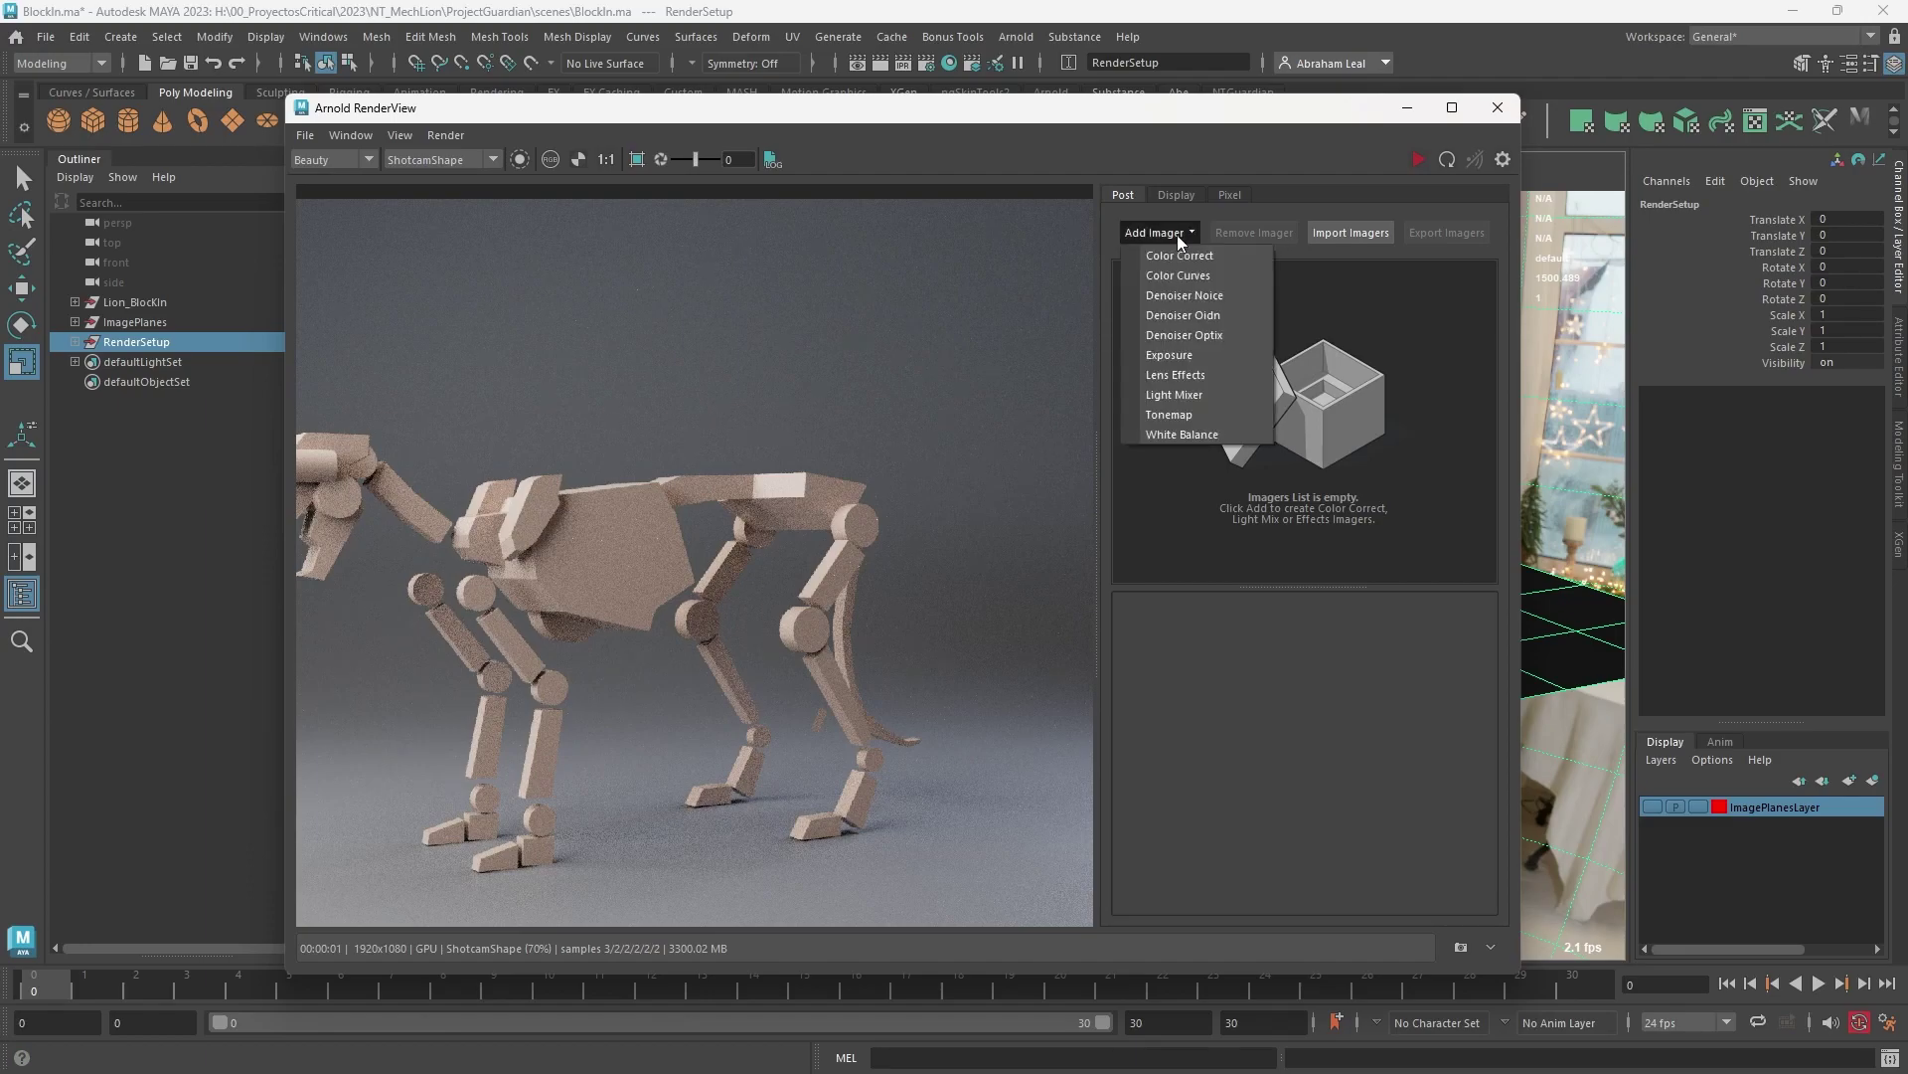
pyautogui.click(1177, 336)
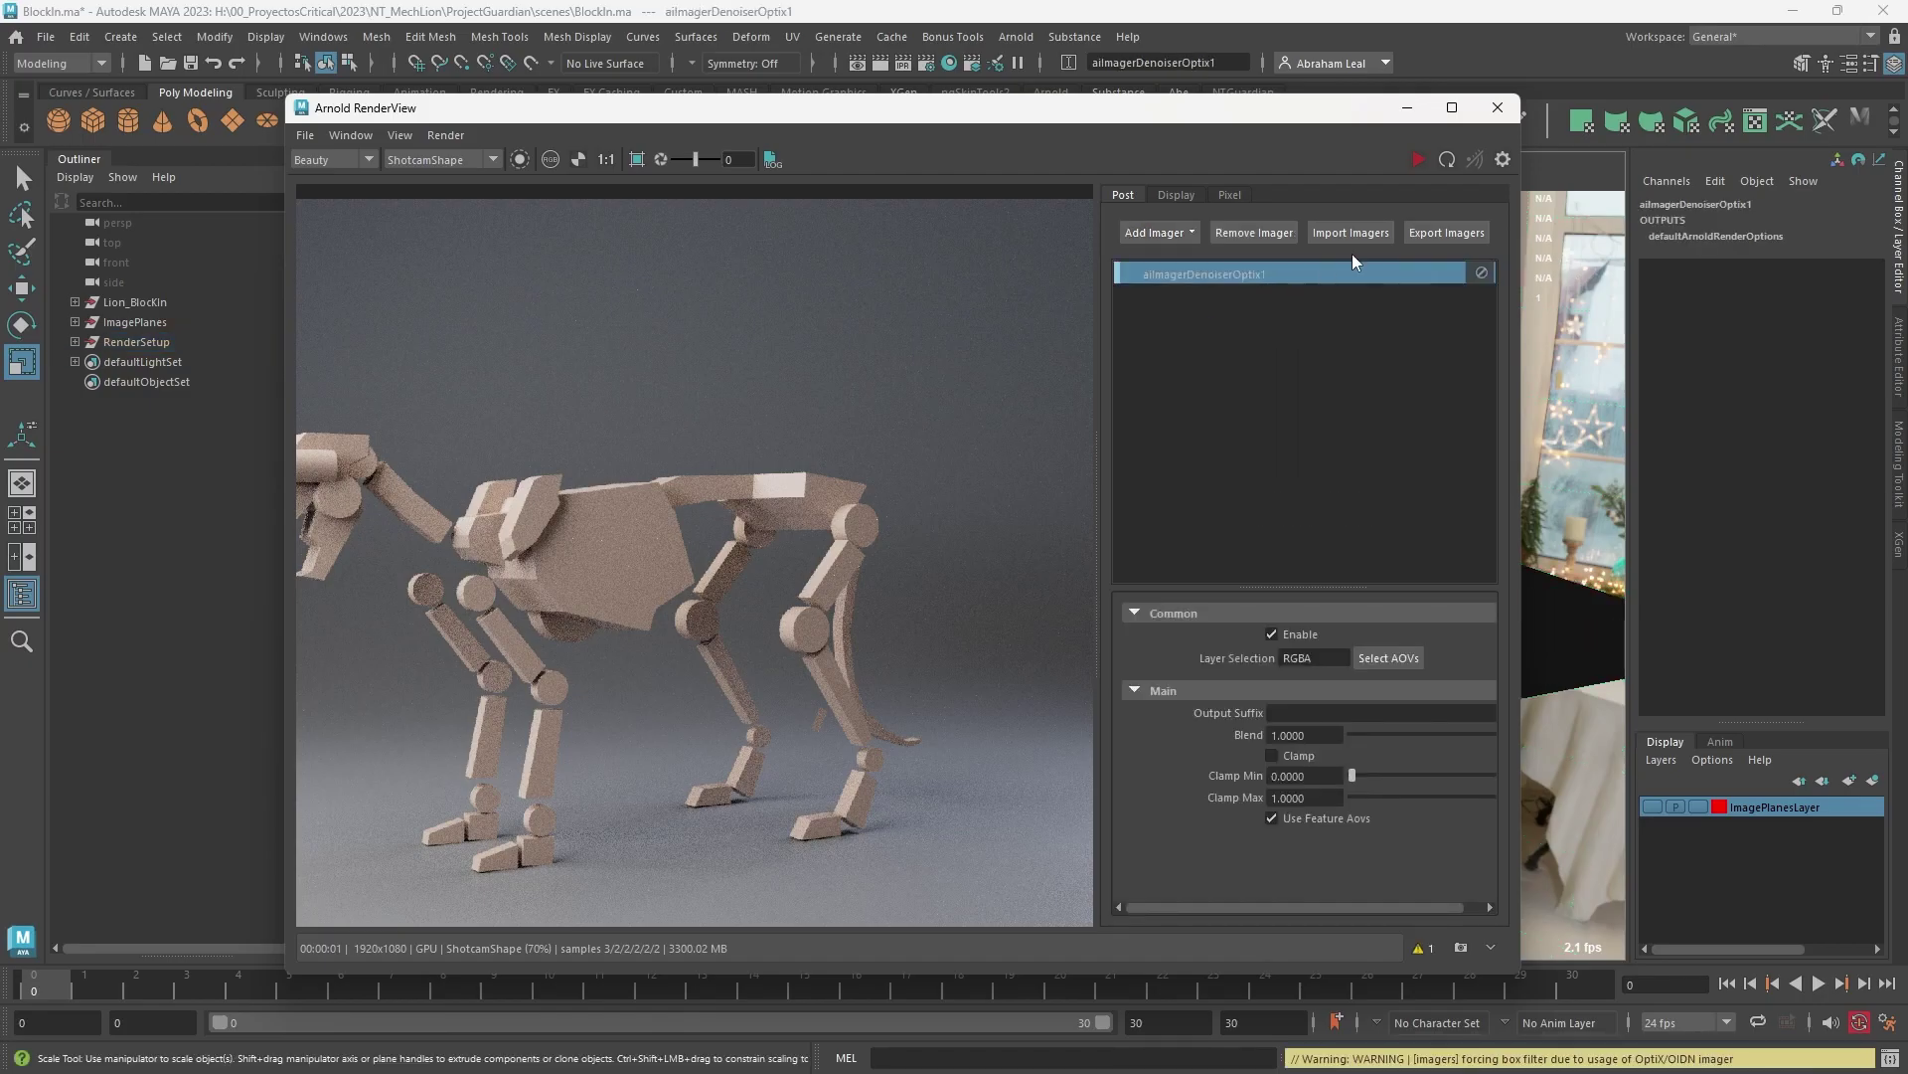
pyautogui.click(1500, 161)
pyautogui.click(1501, 161)
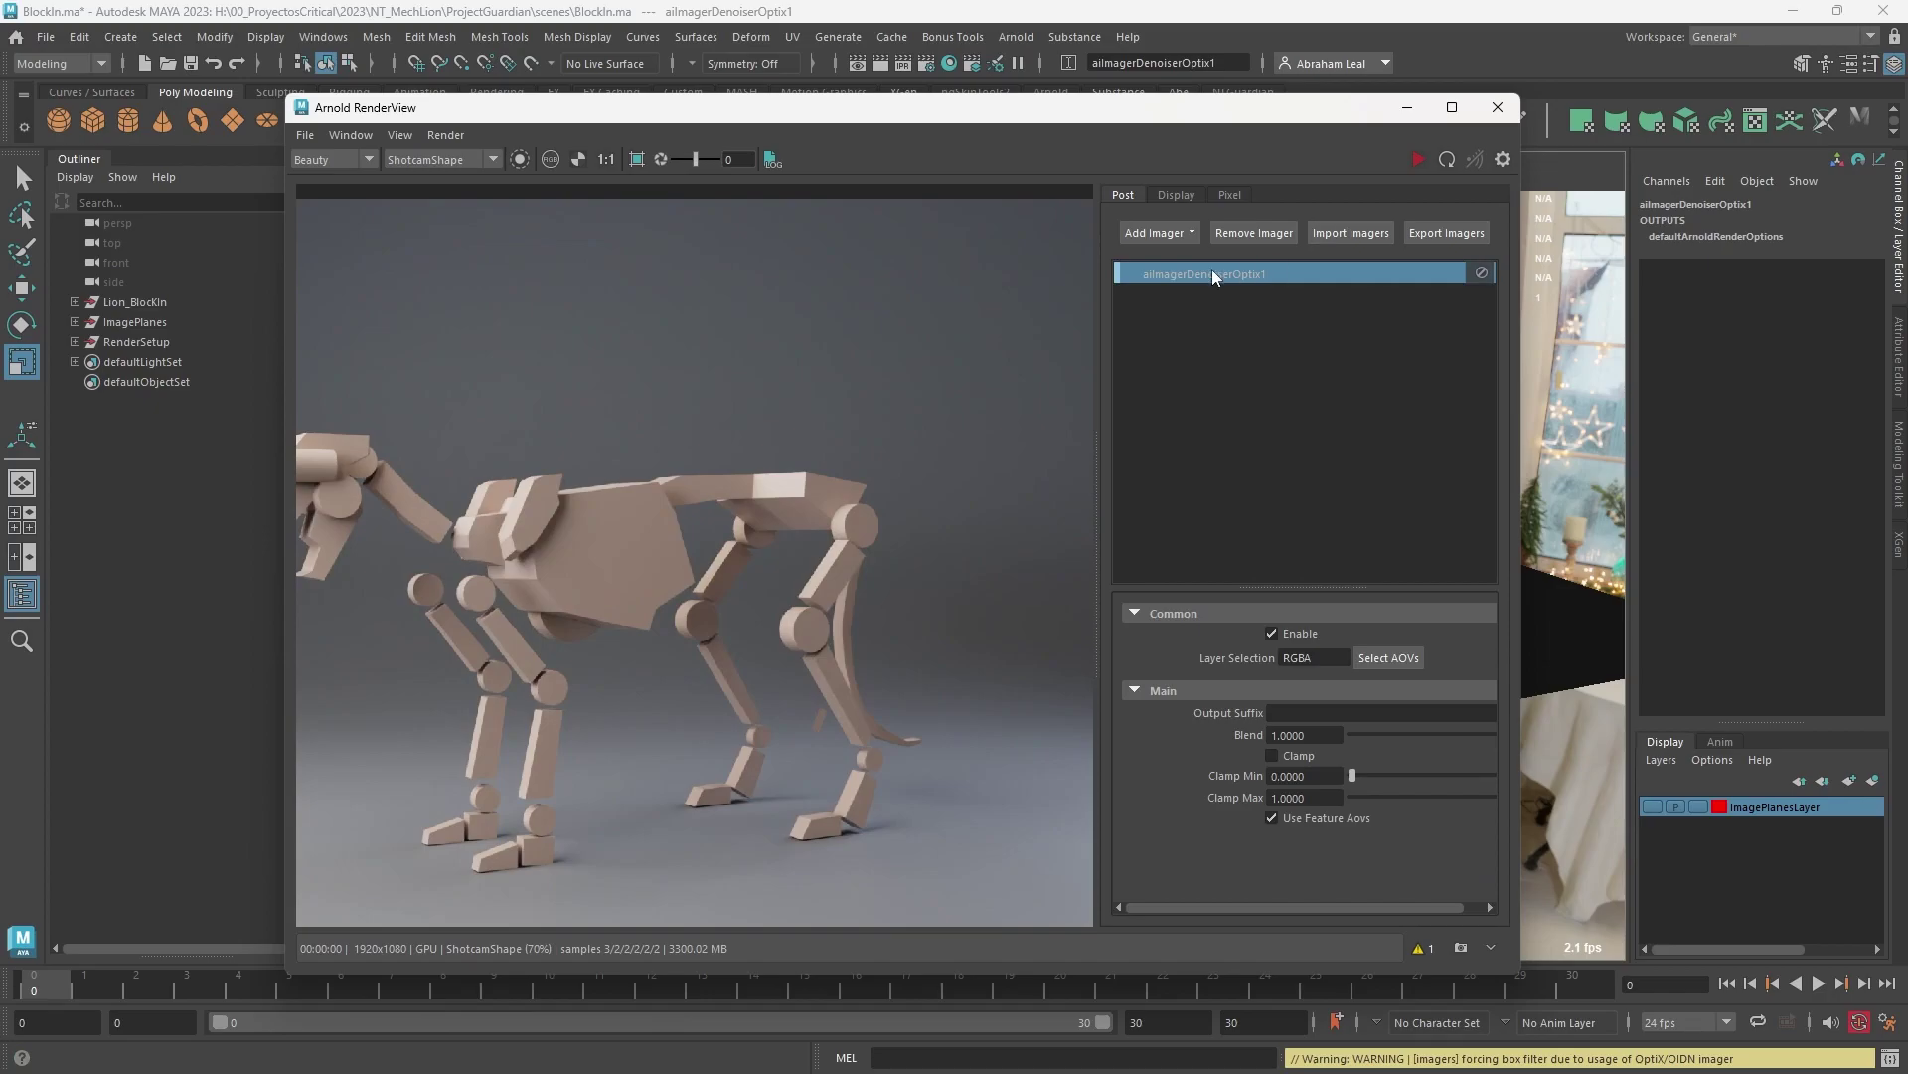
pyautogui.click(1501, 161)
pyautogui.scroll(3, 801, 570)
pyautogui.scroll(-4, 839, 558)
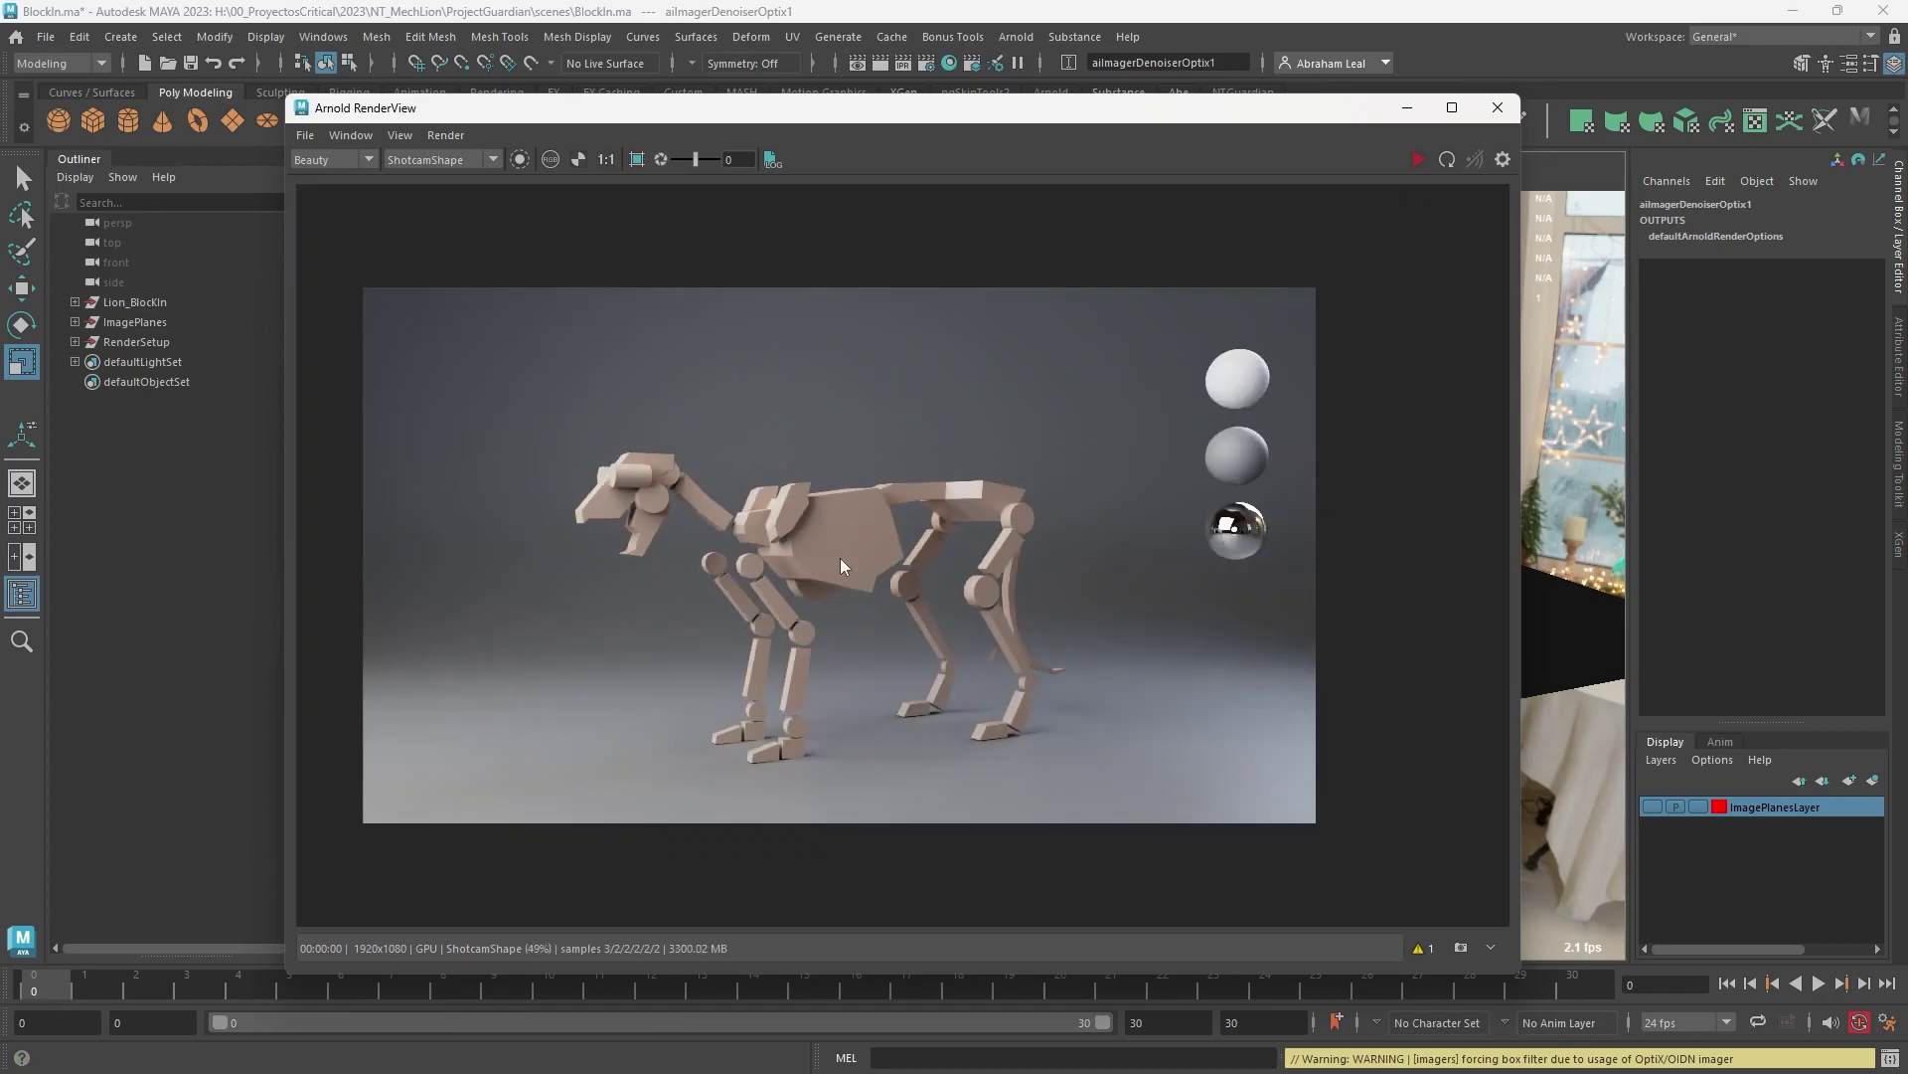
pyautogui.scroll(-1, 955, 566)
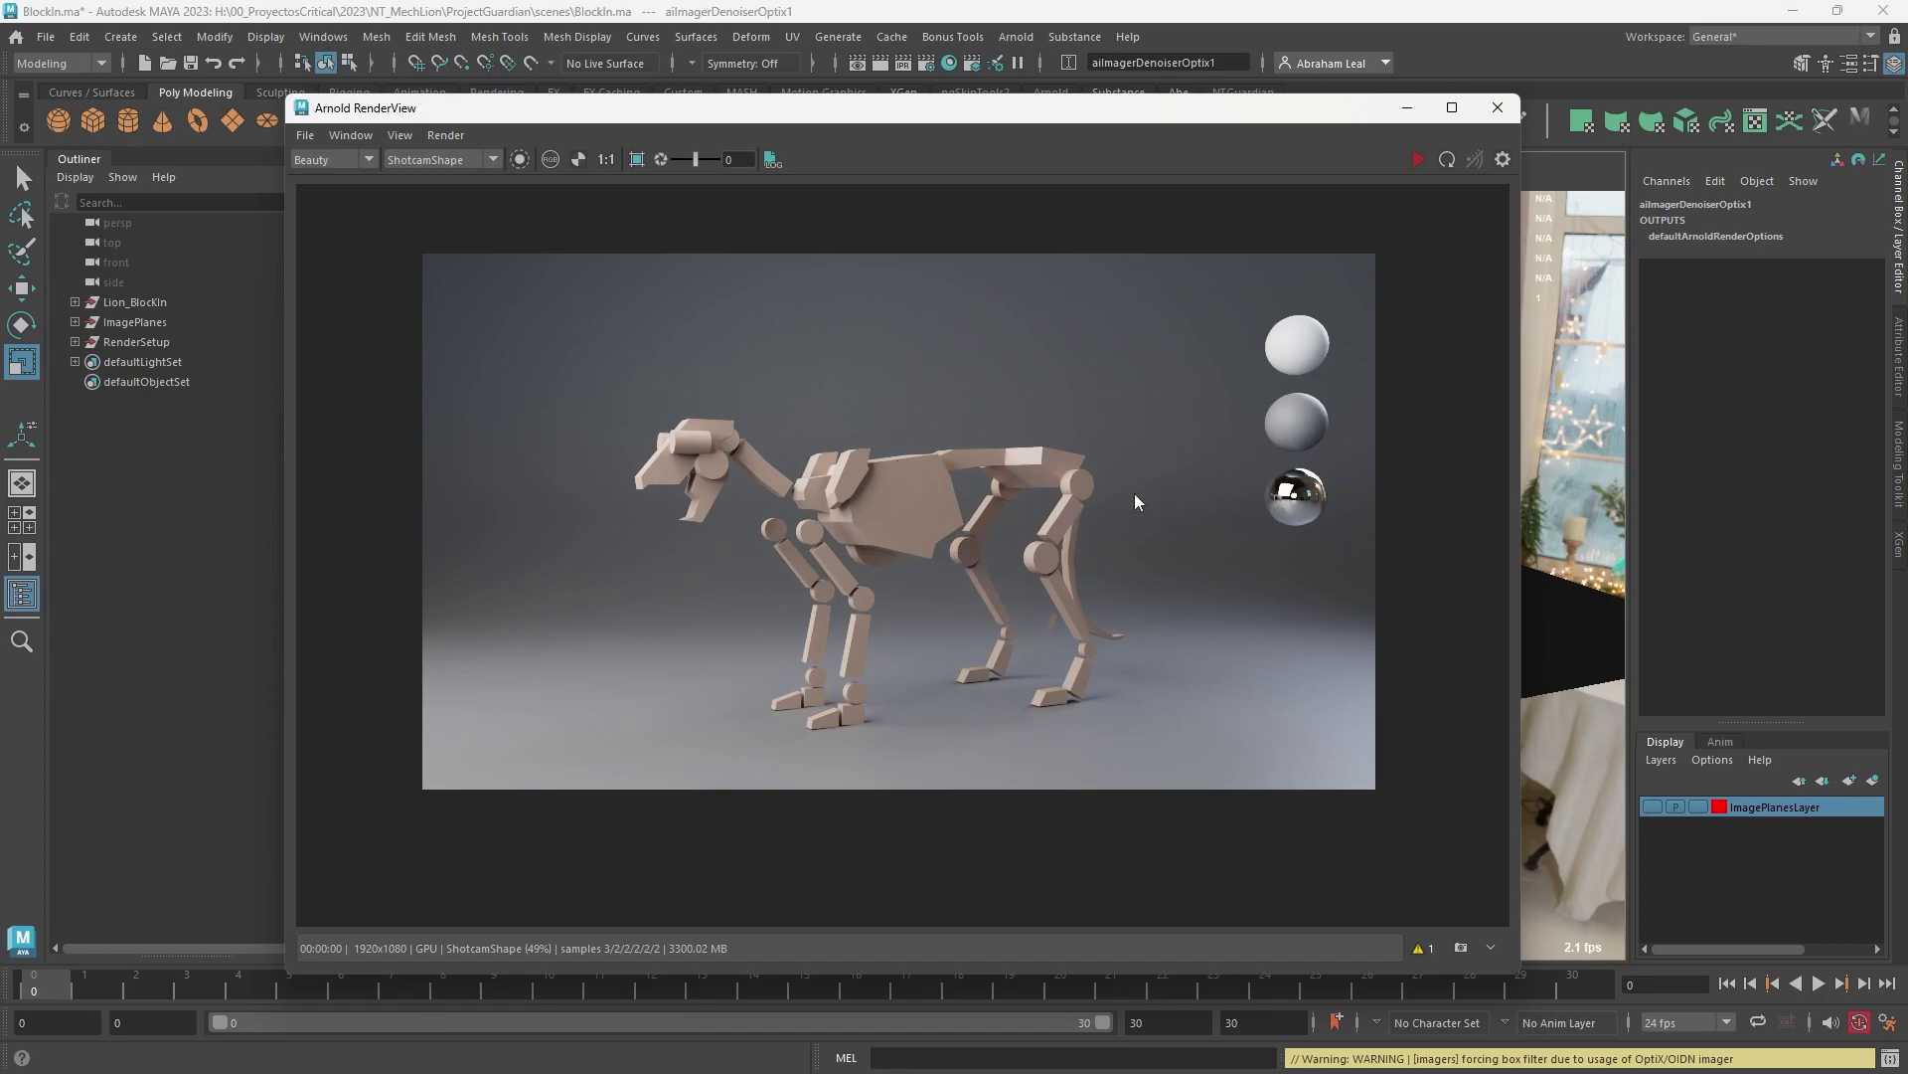
# Step: Examine the color management and view transform settings in the Save Image Options, then close them
pyautogui.click(306, 135)
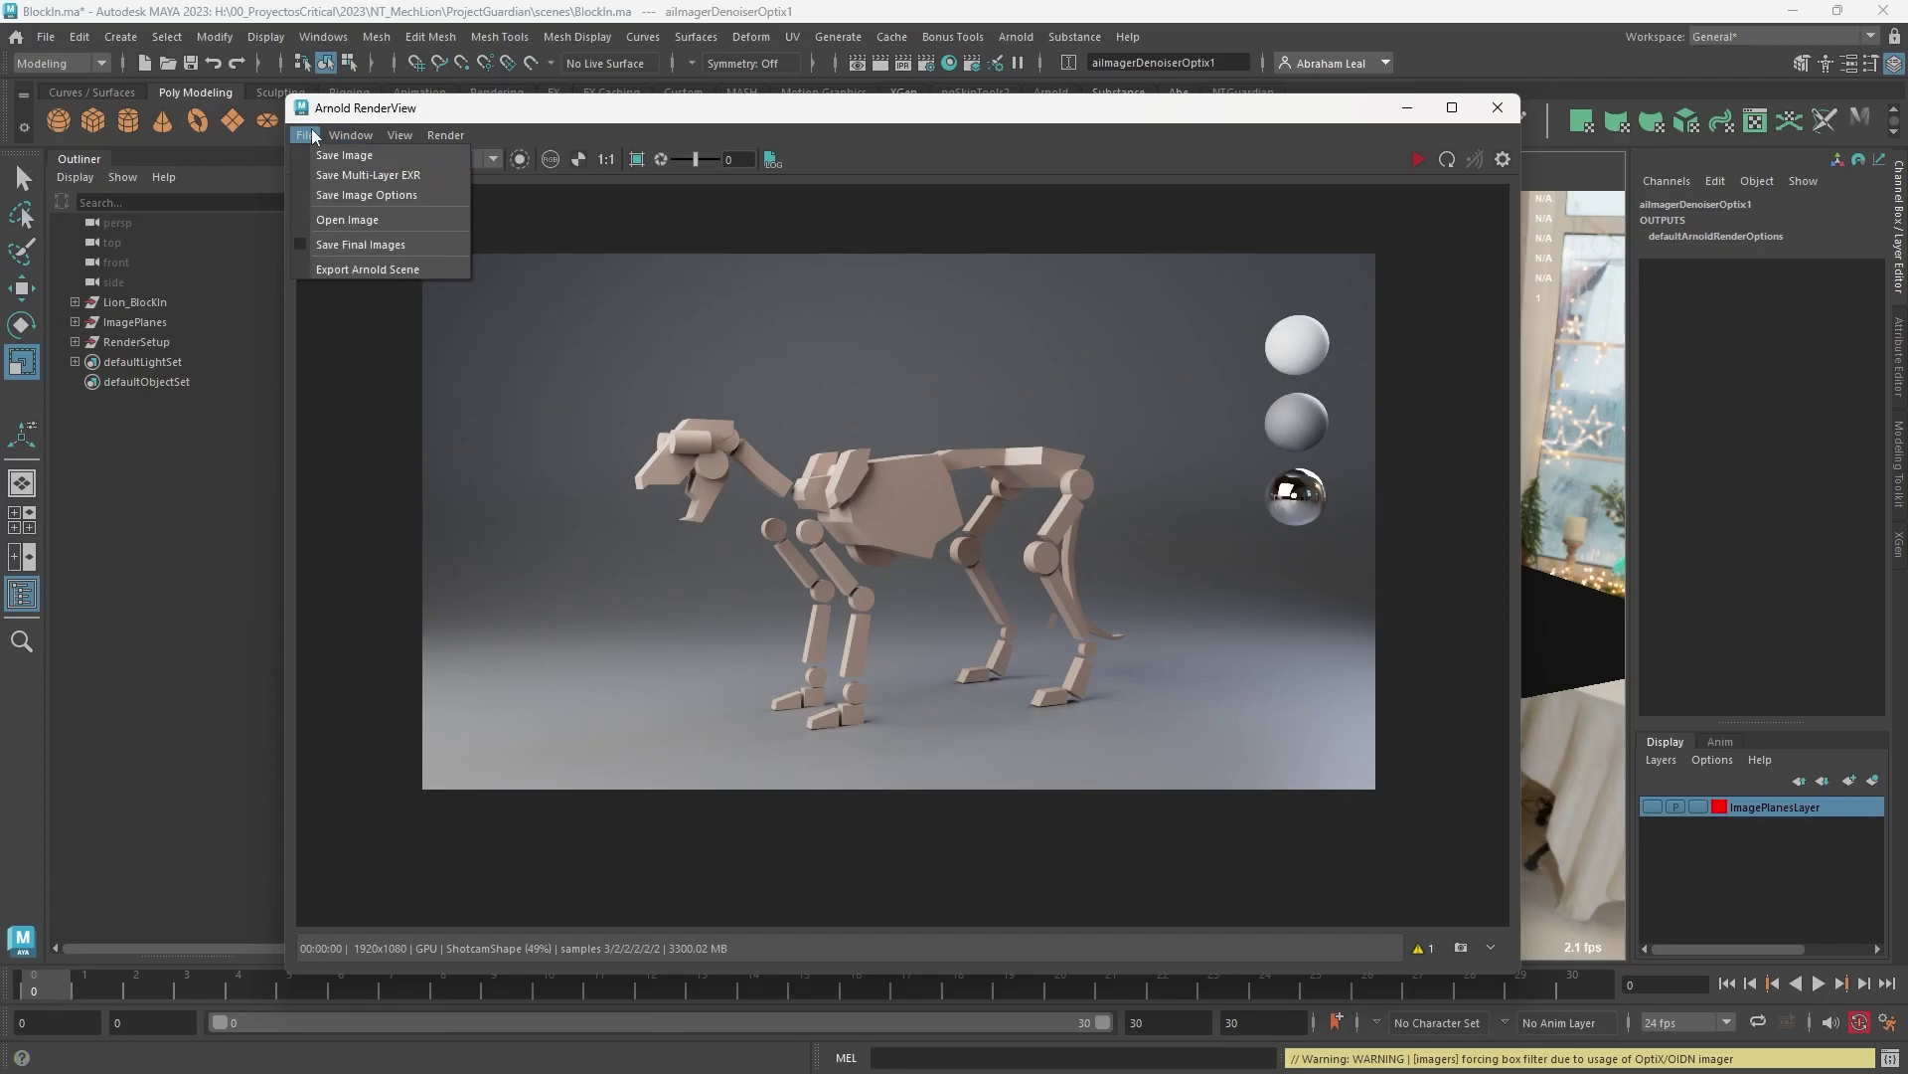
pyautogui.click(305, 136)
pyautogui.click(305, 135)
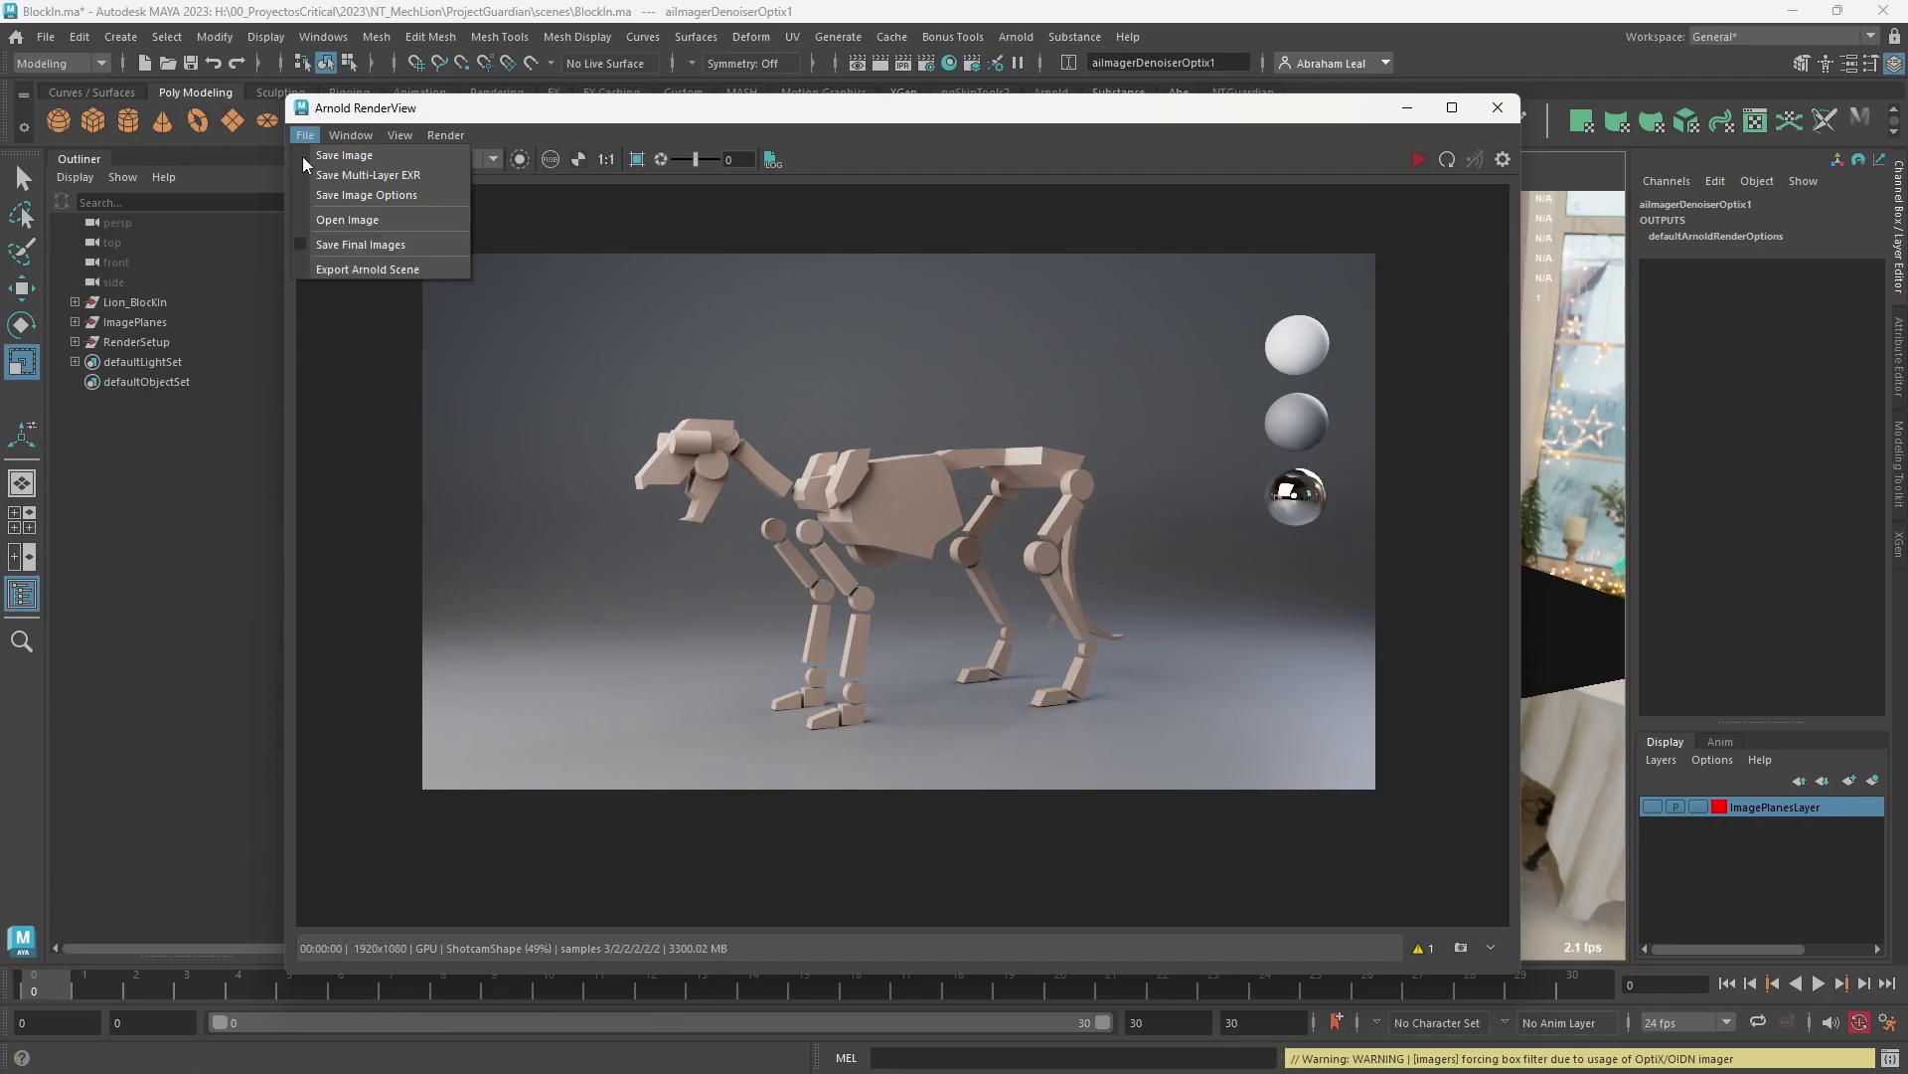
pyautogui.click(343, 195)
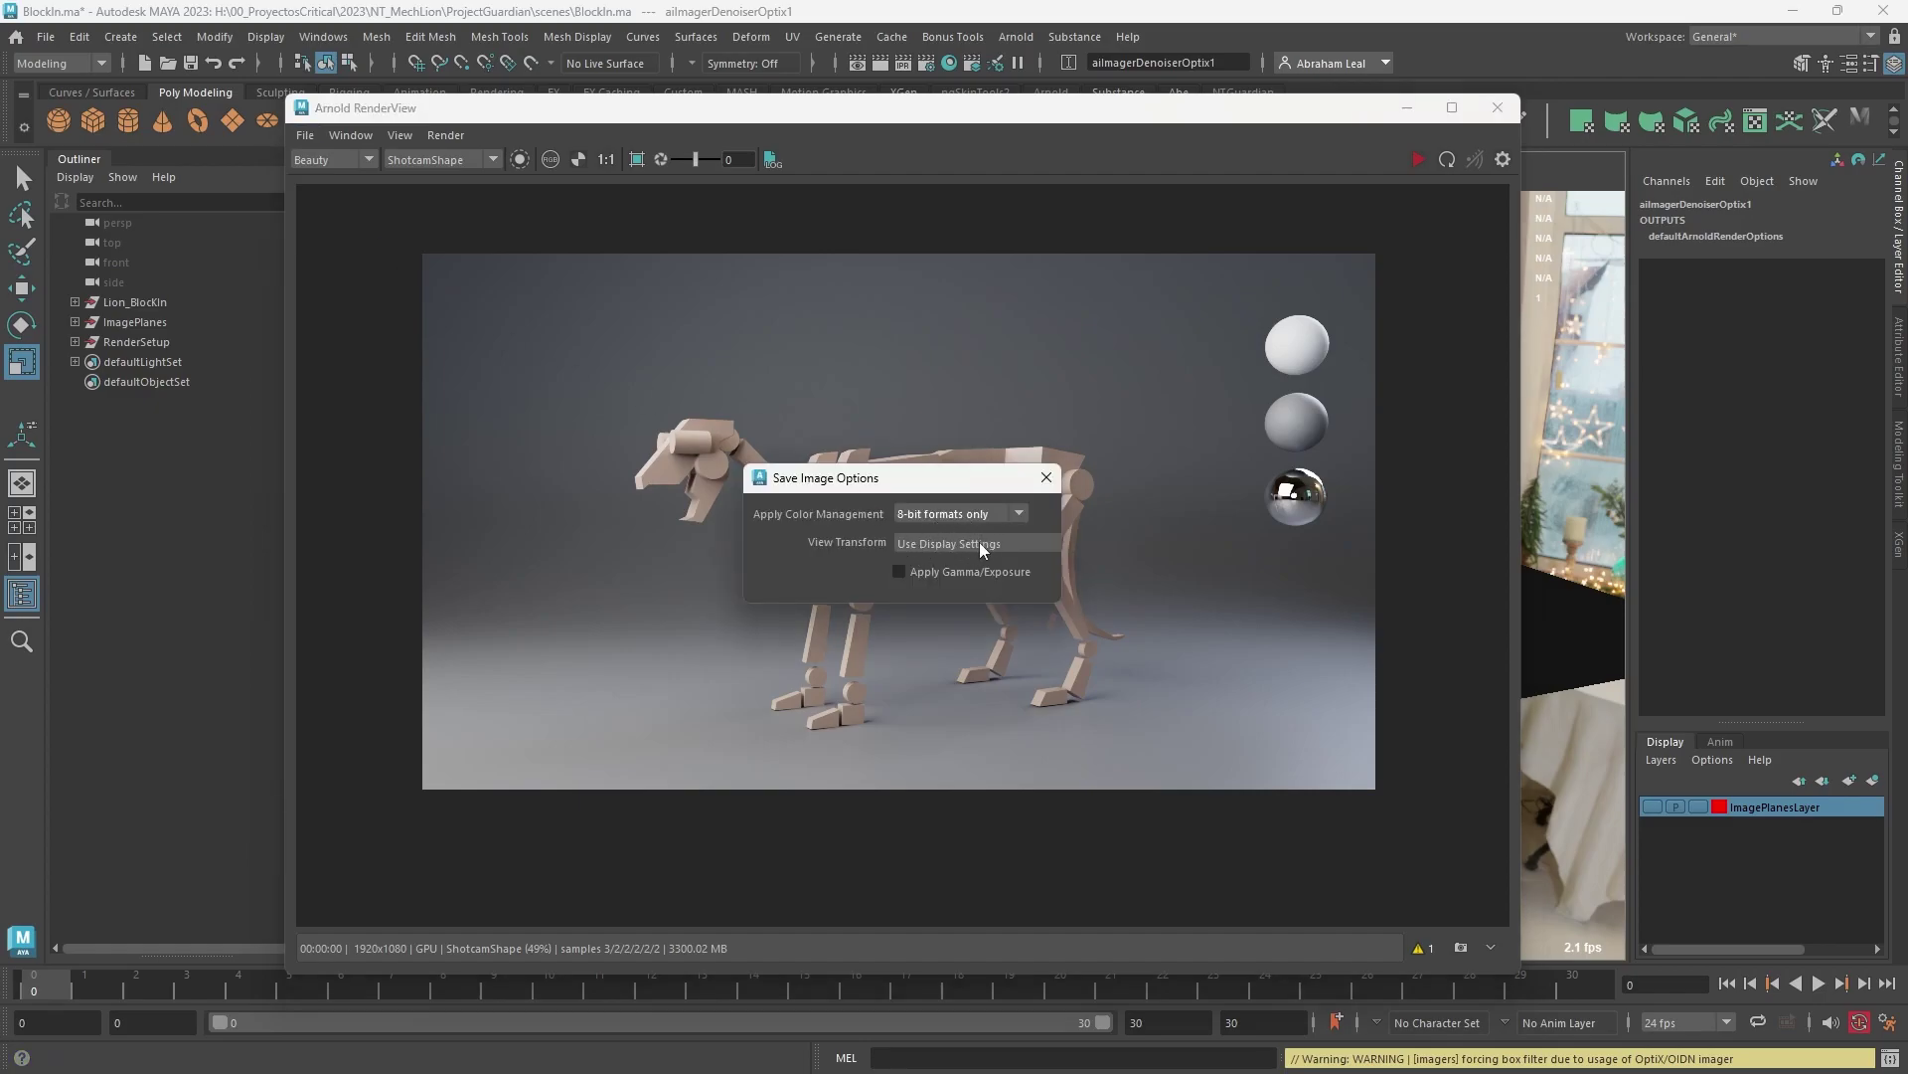
pyautogui.click(1046, 478)
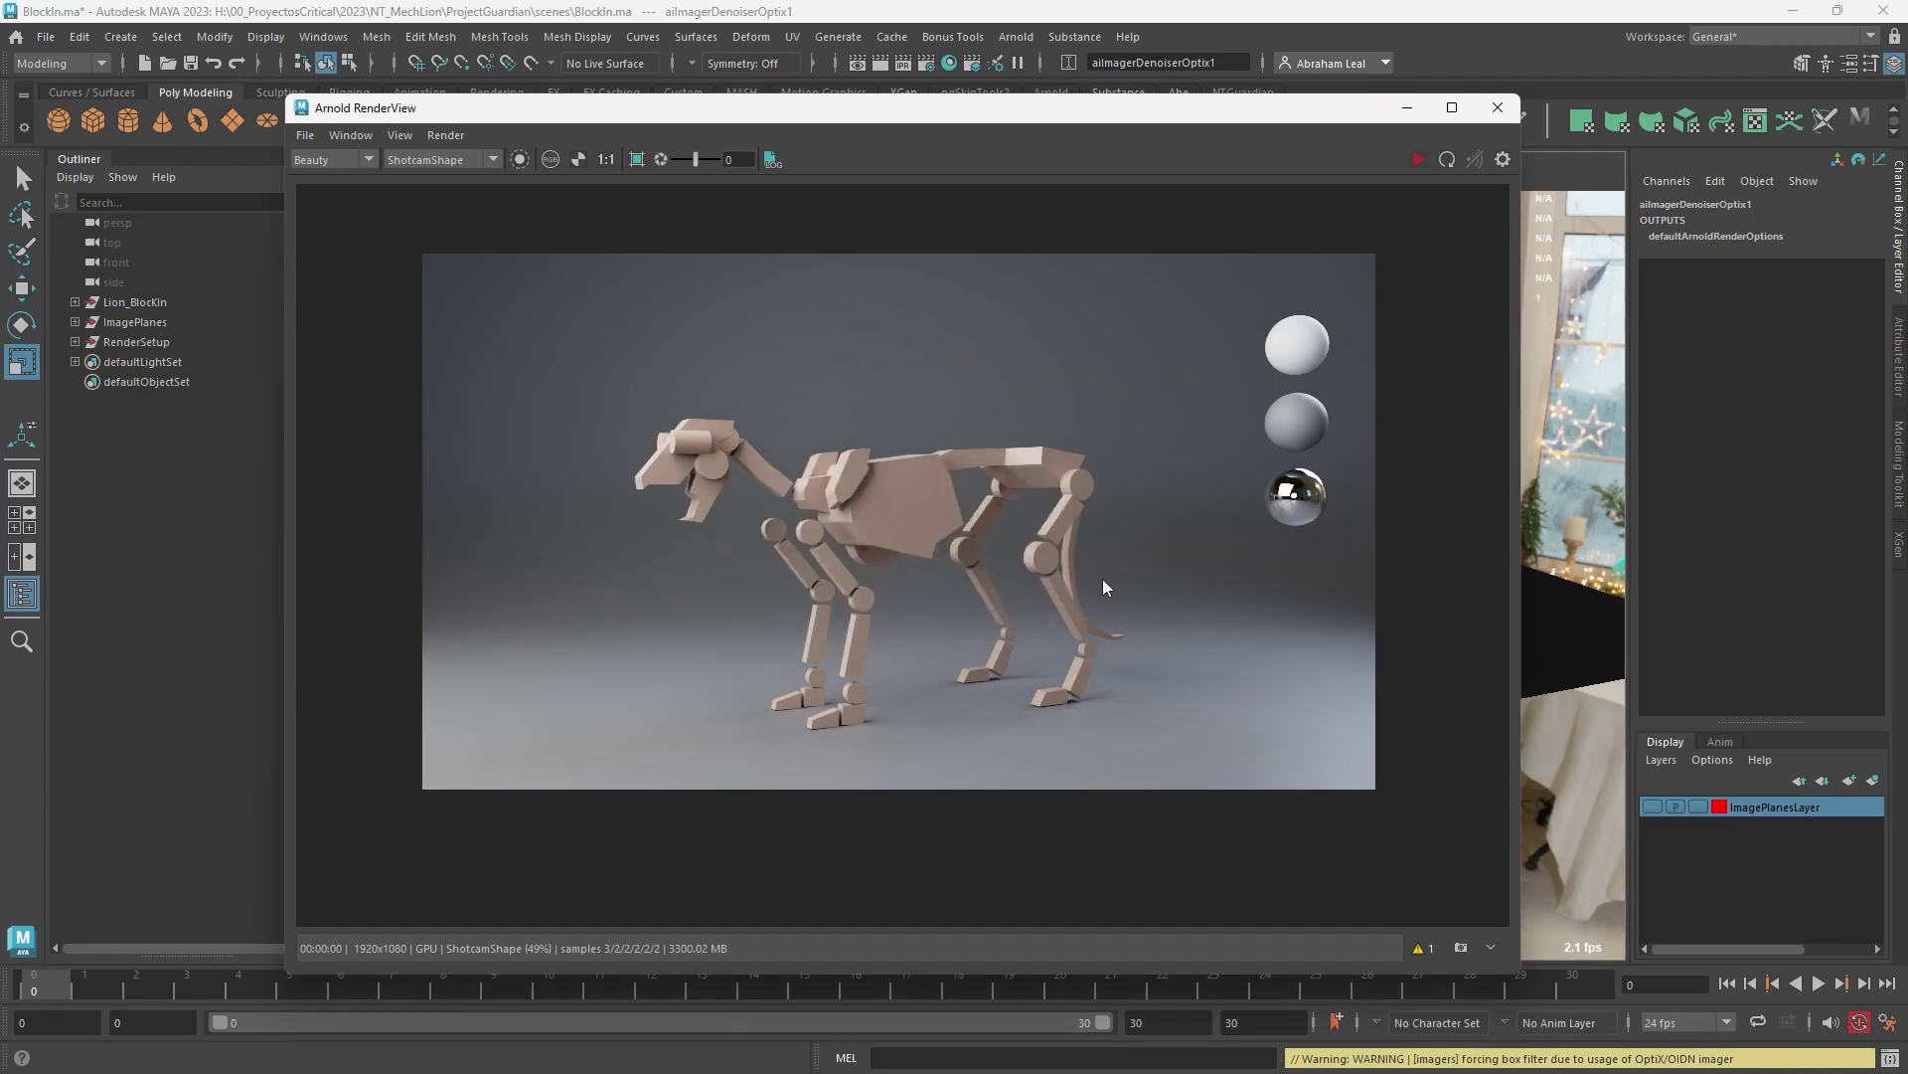
# Step: Save the rendered image as LionGuardian_001 in the project's images folder
pyautogui.click(305, 135)
pyautogui.click(338, 159)
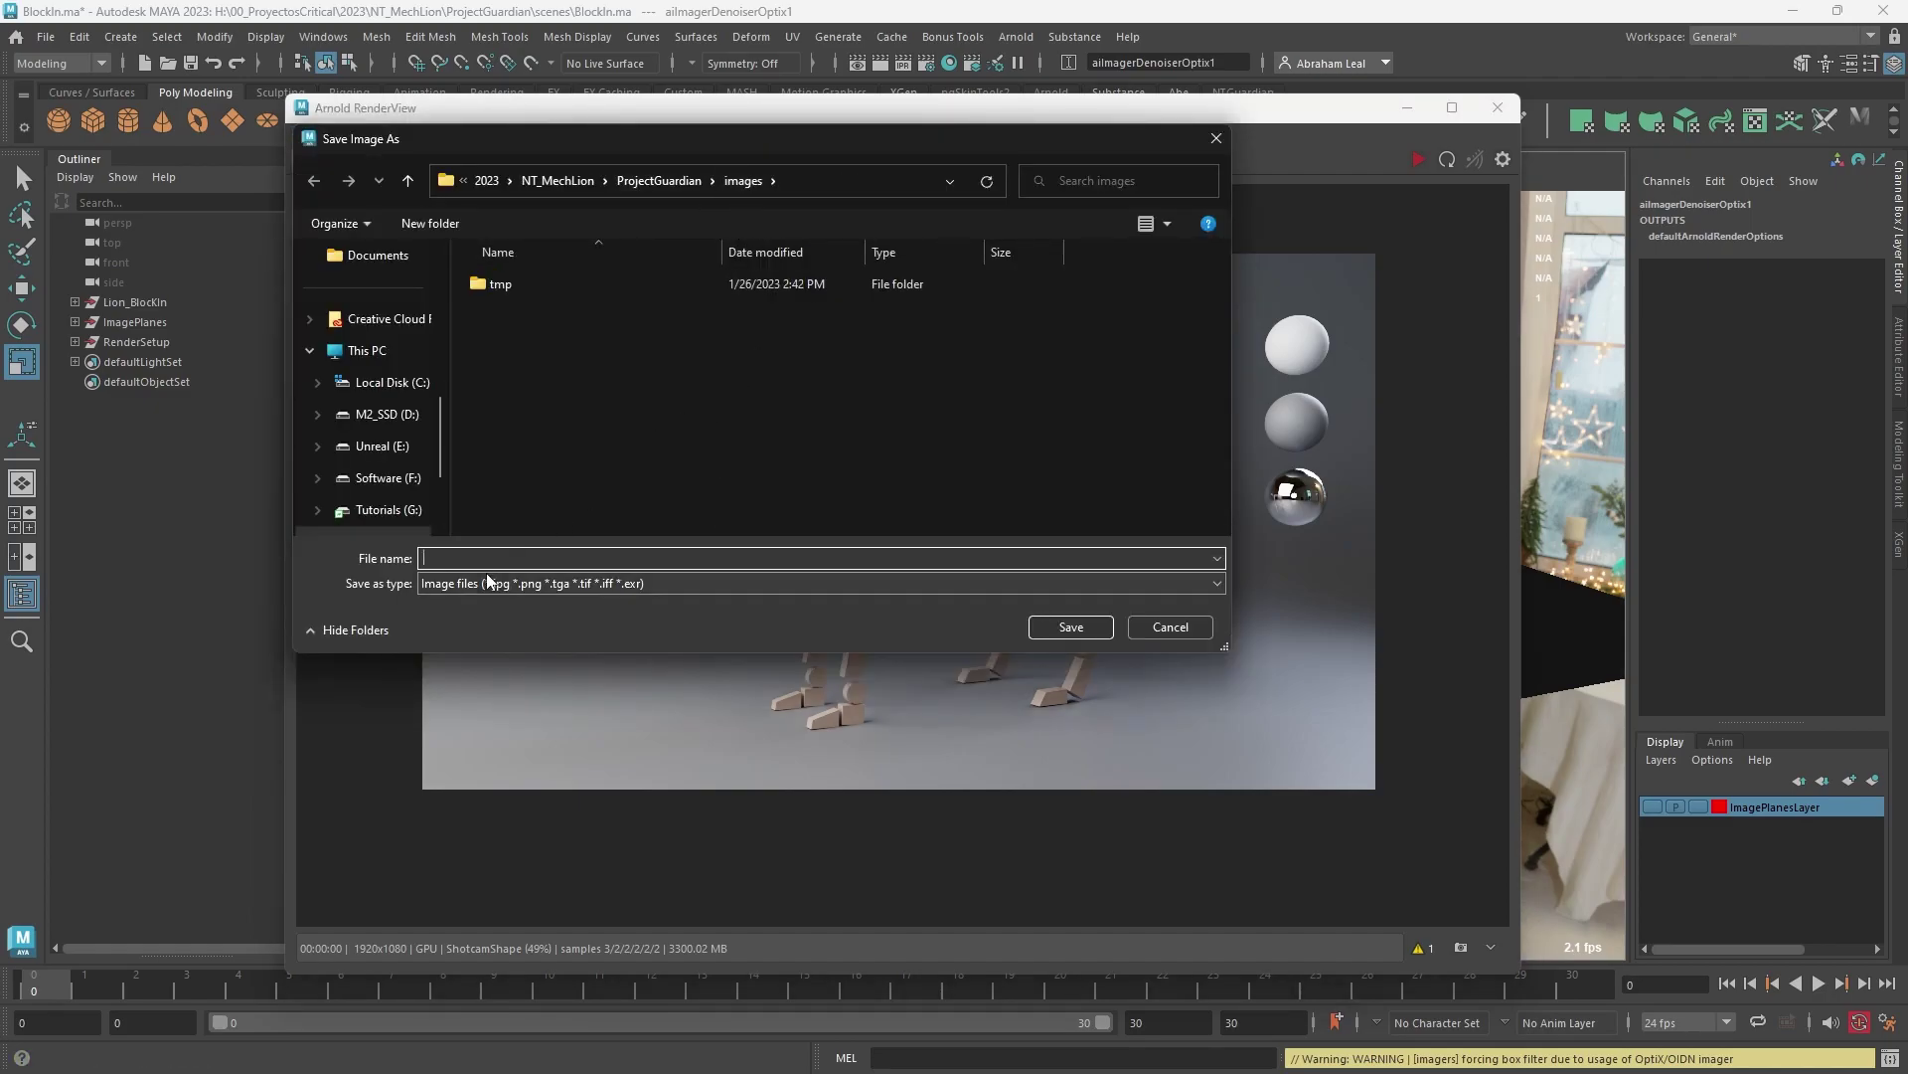
pyautogui.write('Lio')
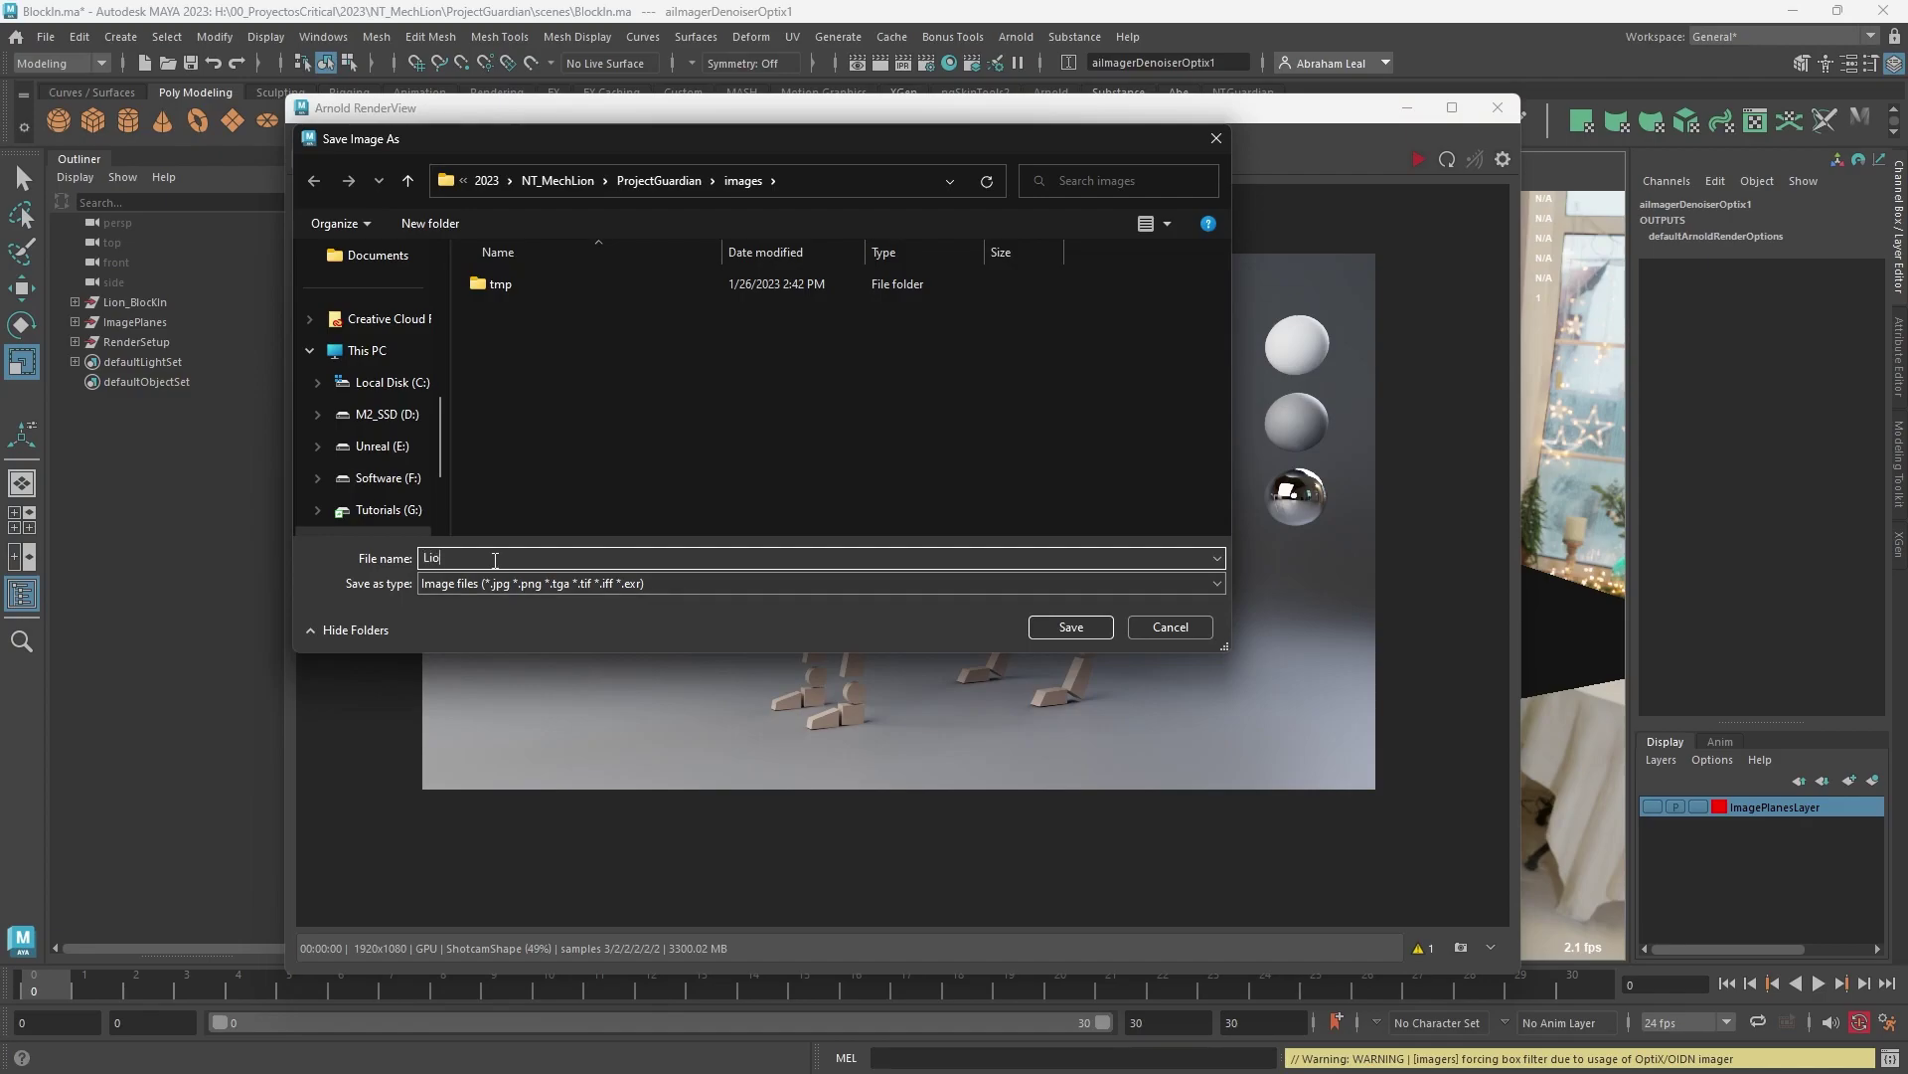
pyautogui.write('nGuardian_001')
pyautogui.press('Return')
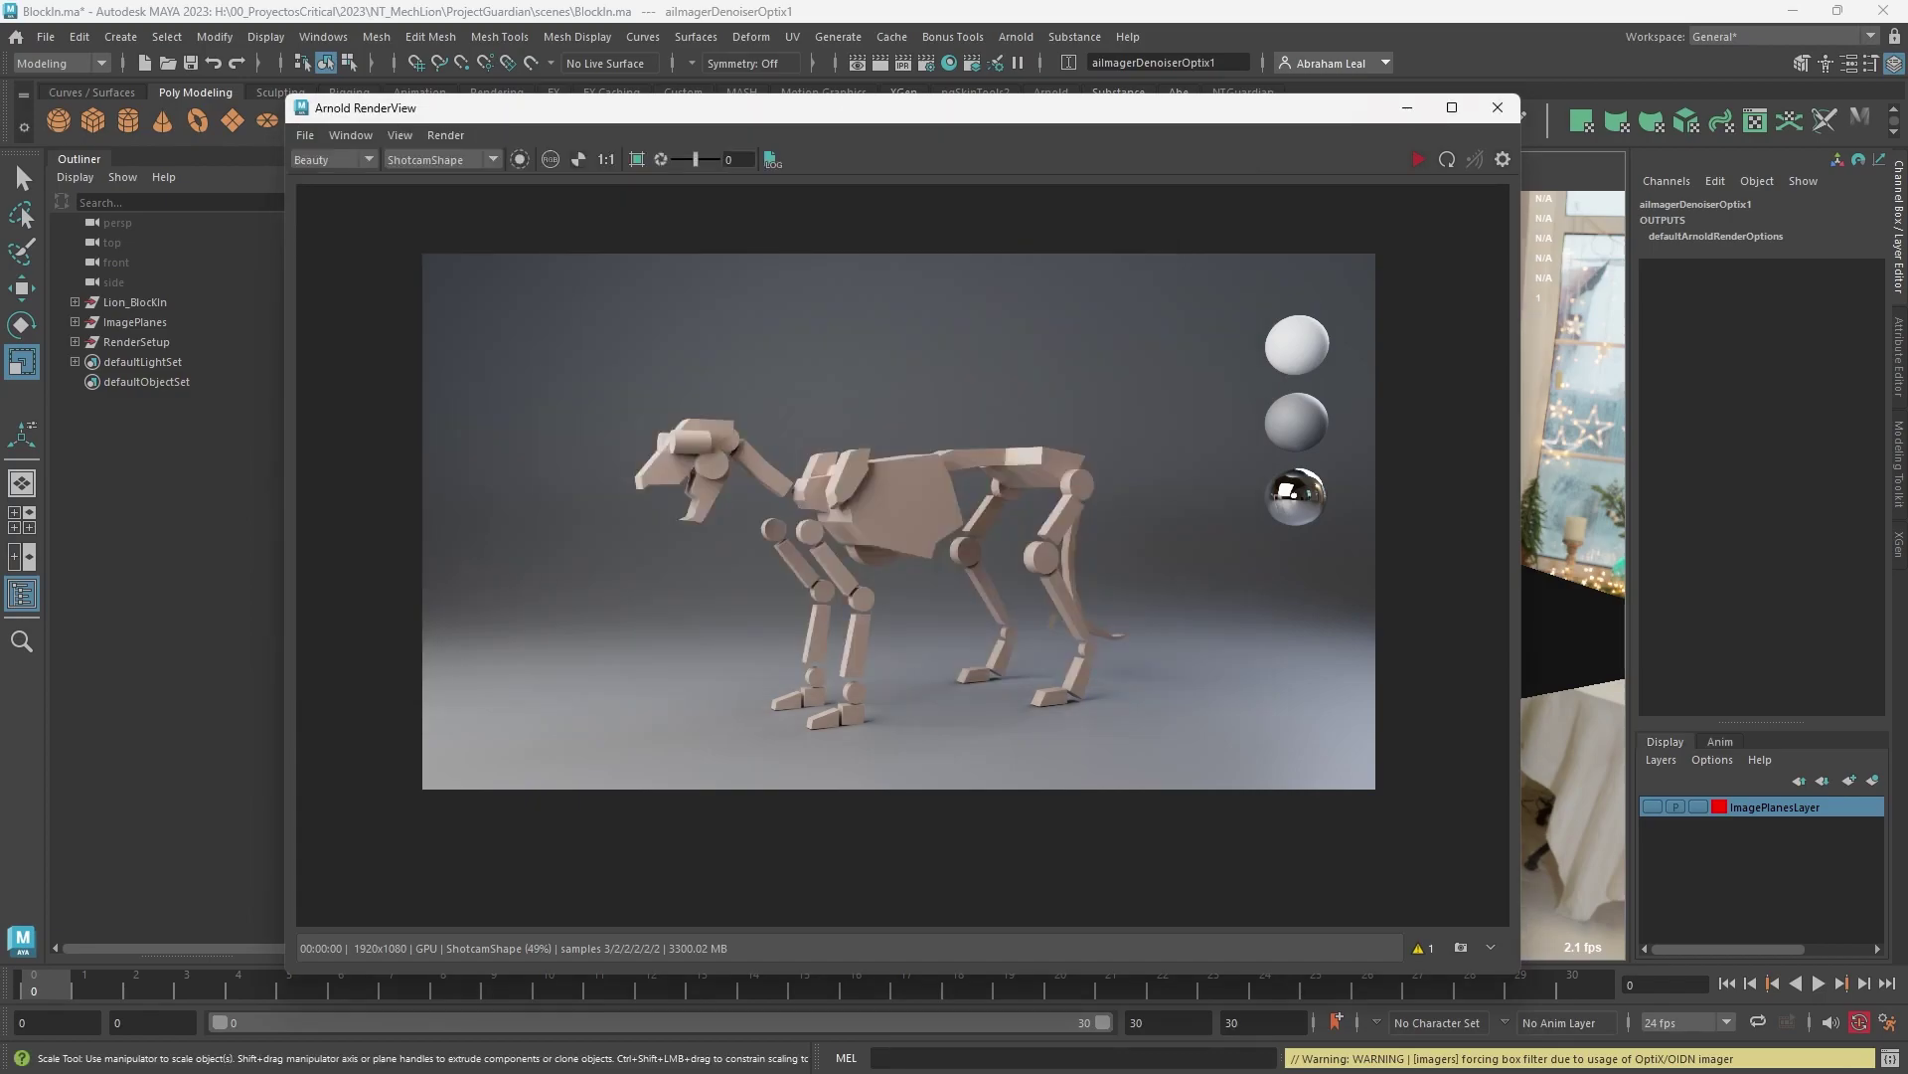